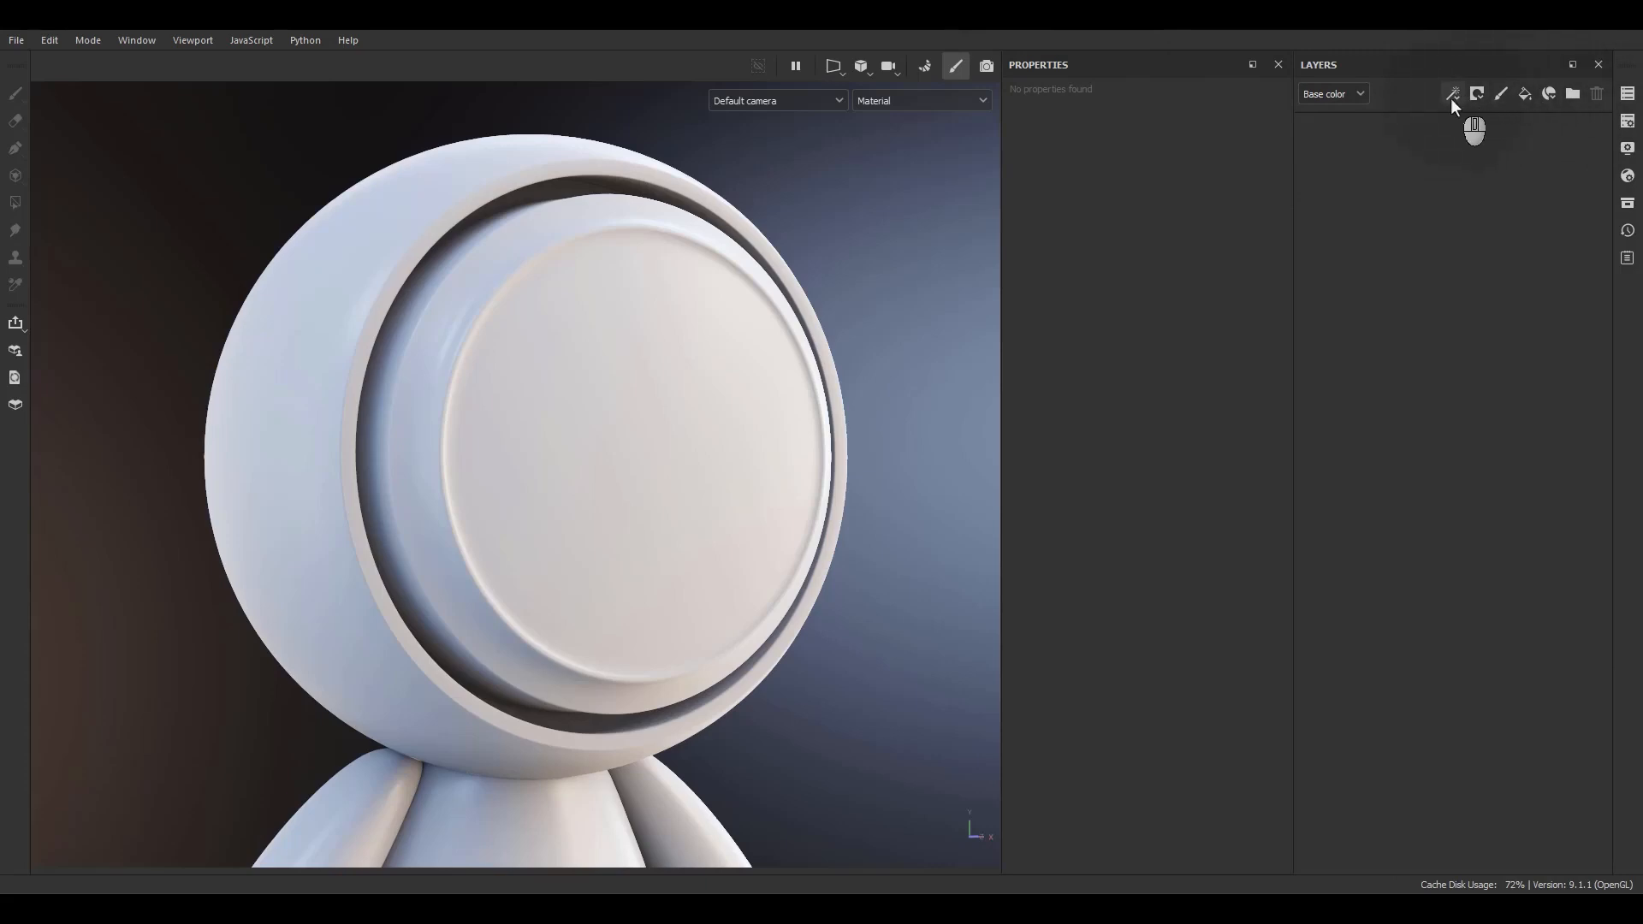
# Add a new fill layer to the empty layer stack.
pyautogui.click(1350, 95)
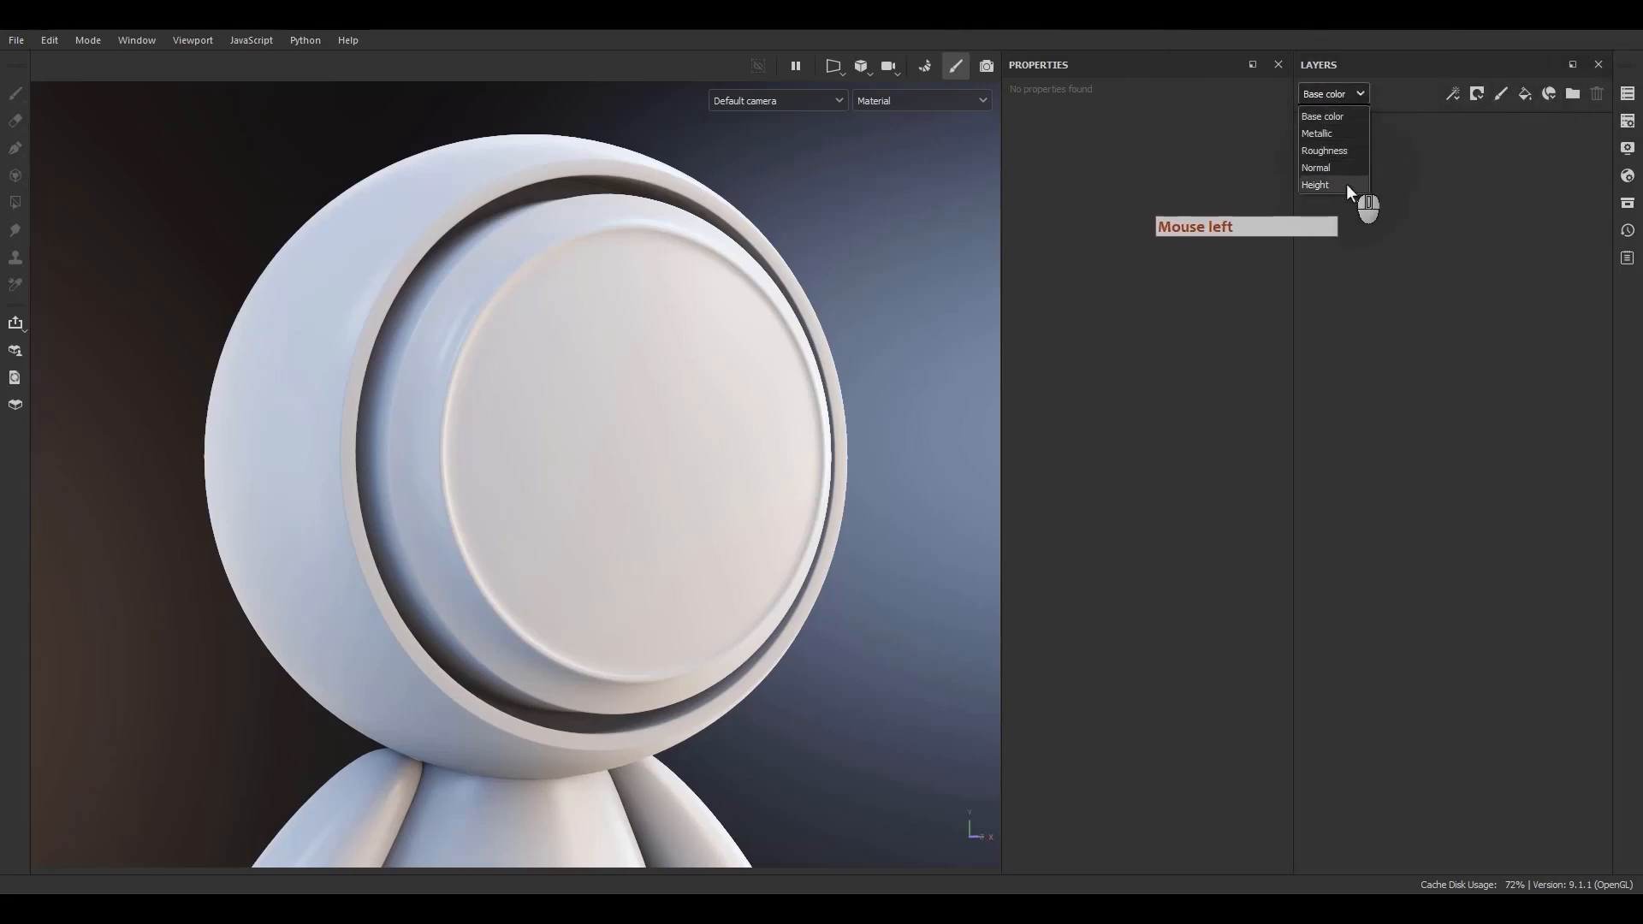
pyautogui.click(1405, 102)
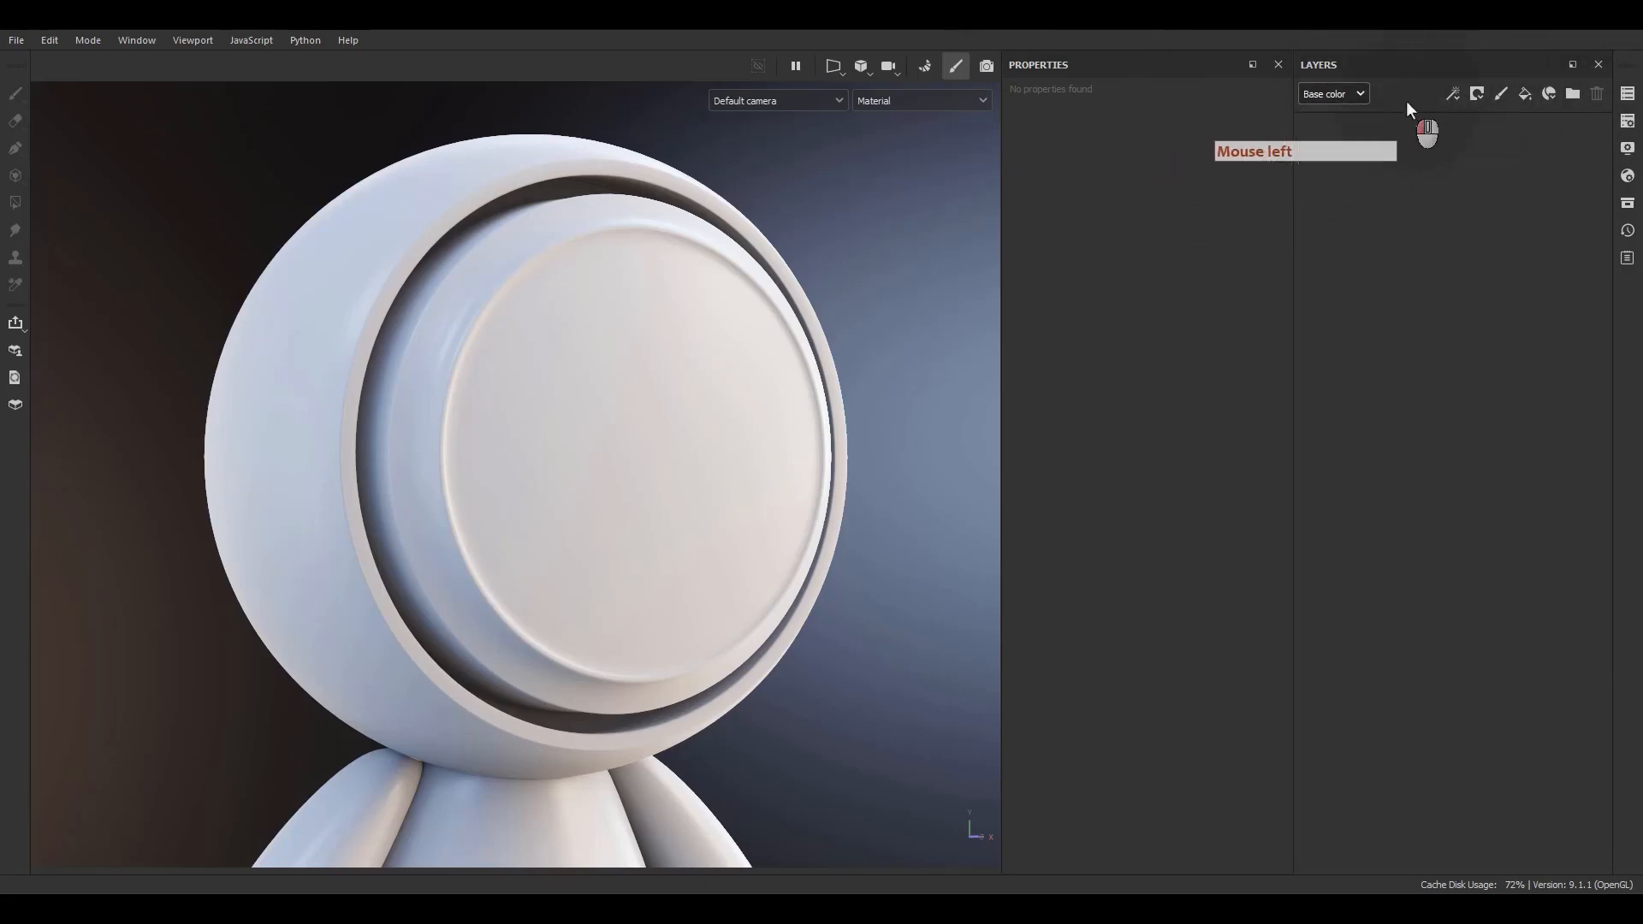
pyautogui.click(1521, 100)
pyautogui.click(1362, 140)
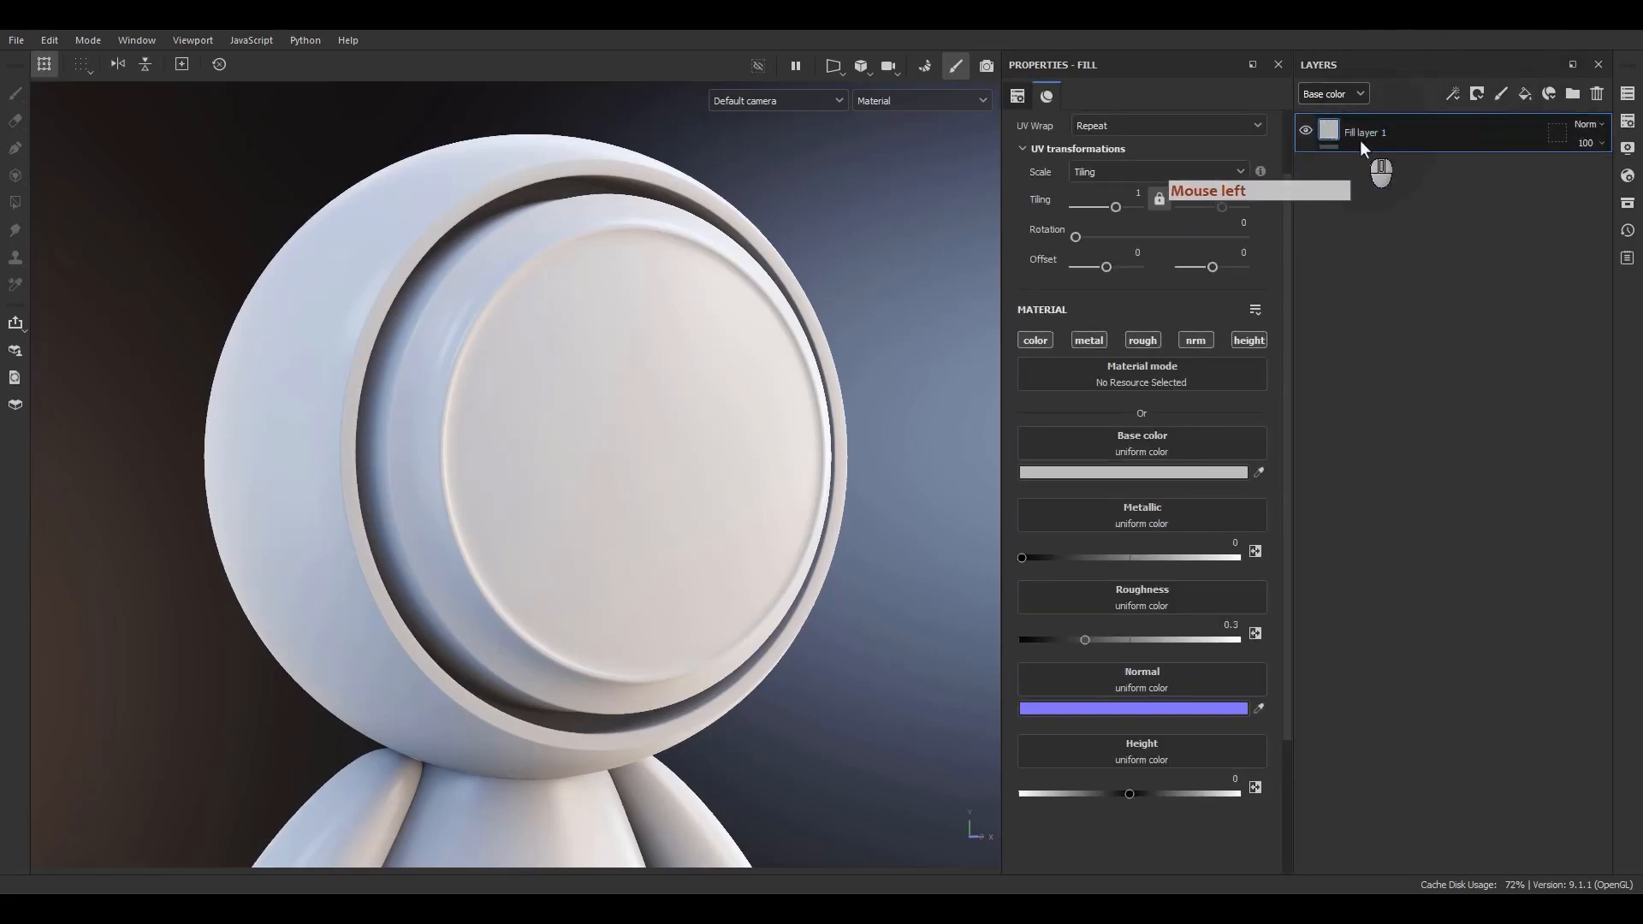
# Set the fill layer's base color to dark red.
pyautogui.click(1362, 563)
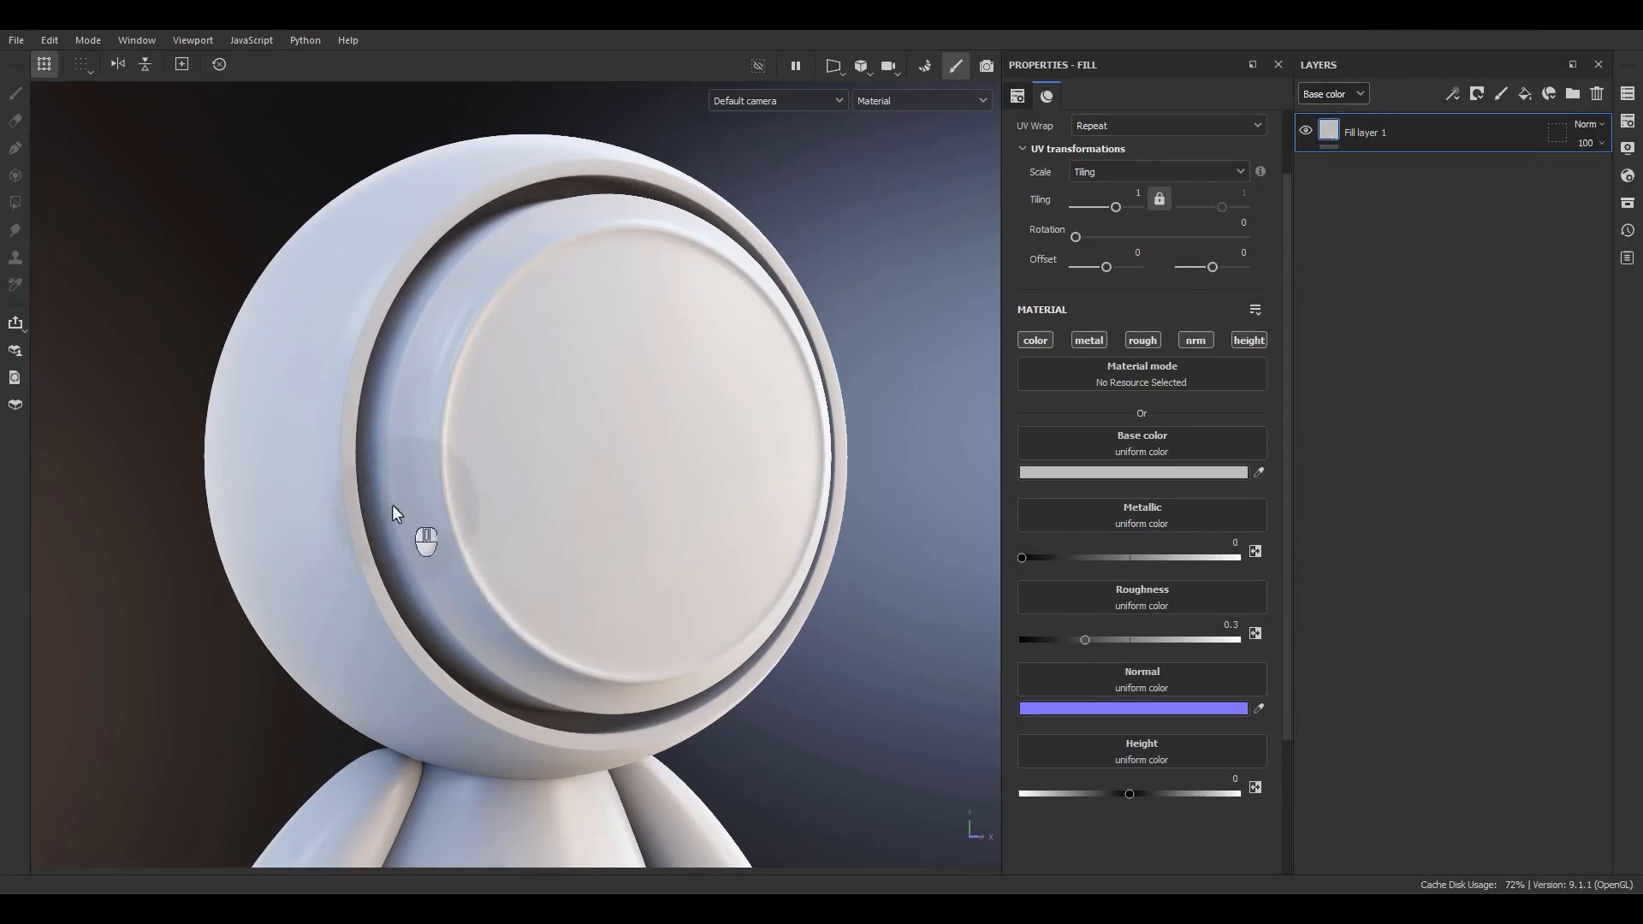
pyautogui.press('F1')
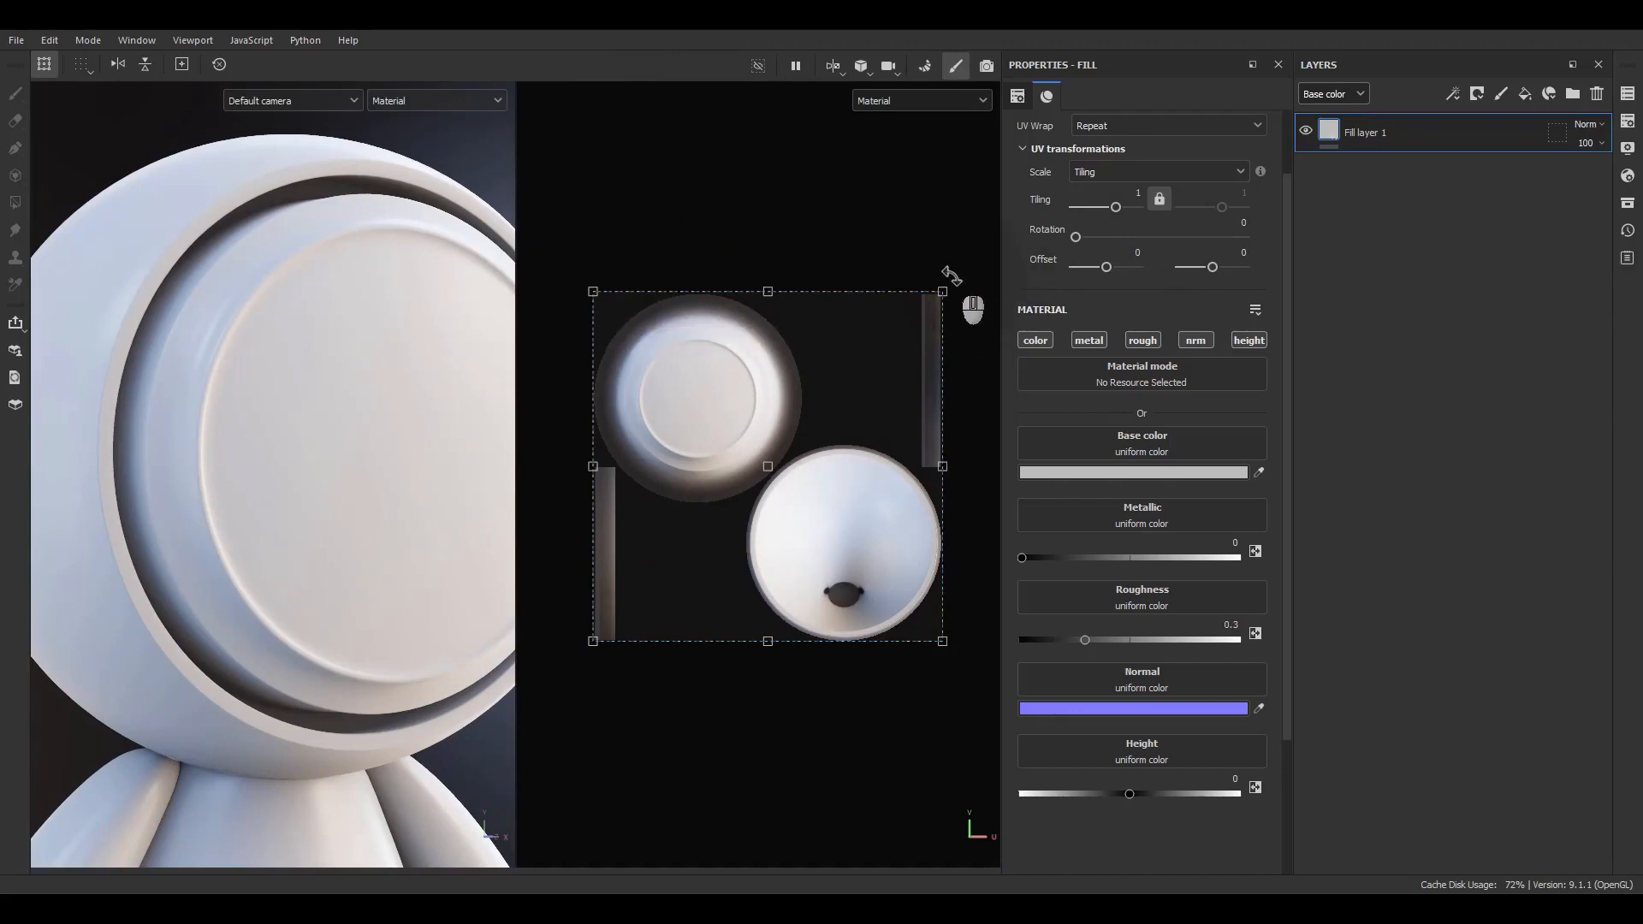
pyautogui.scroll(1, 881, 395)
pyautogui.click(1070, 473)
pyautogui.moveTo(1121, 573); pyautogui.dragTo(1251, 543)
pyautogui.click(1315, 391)
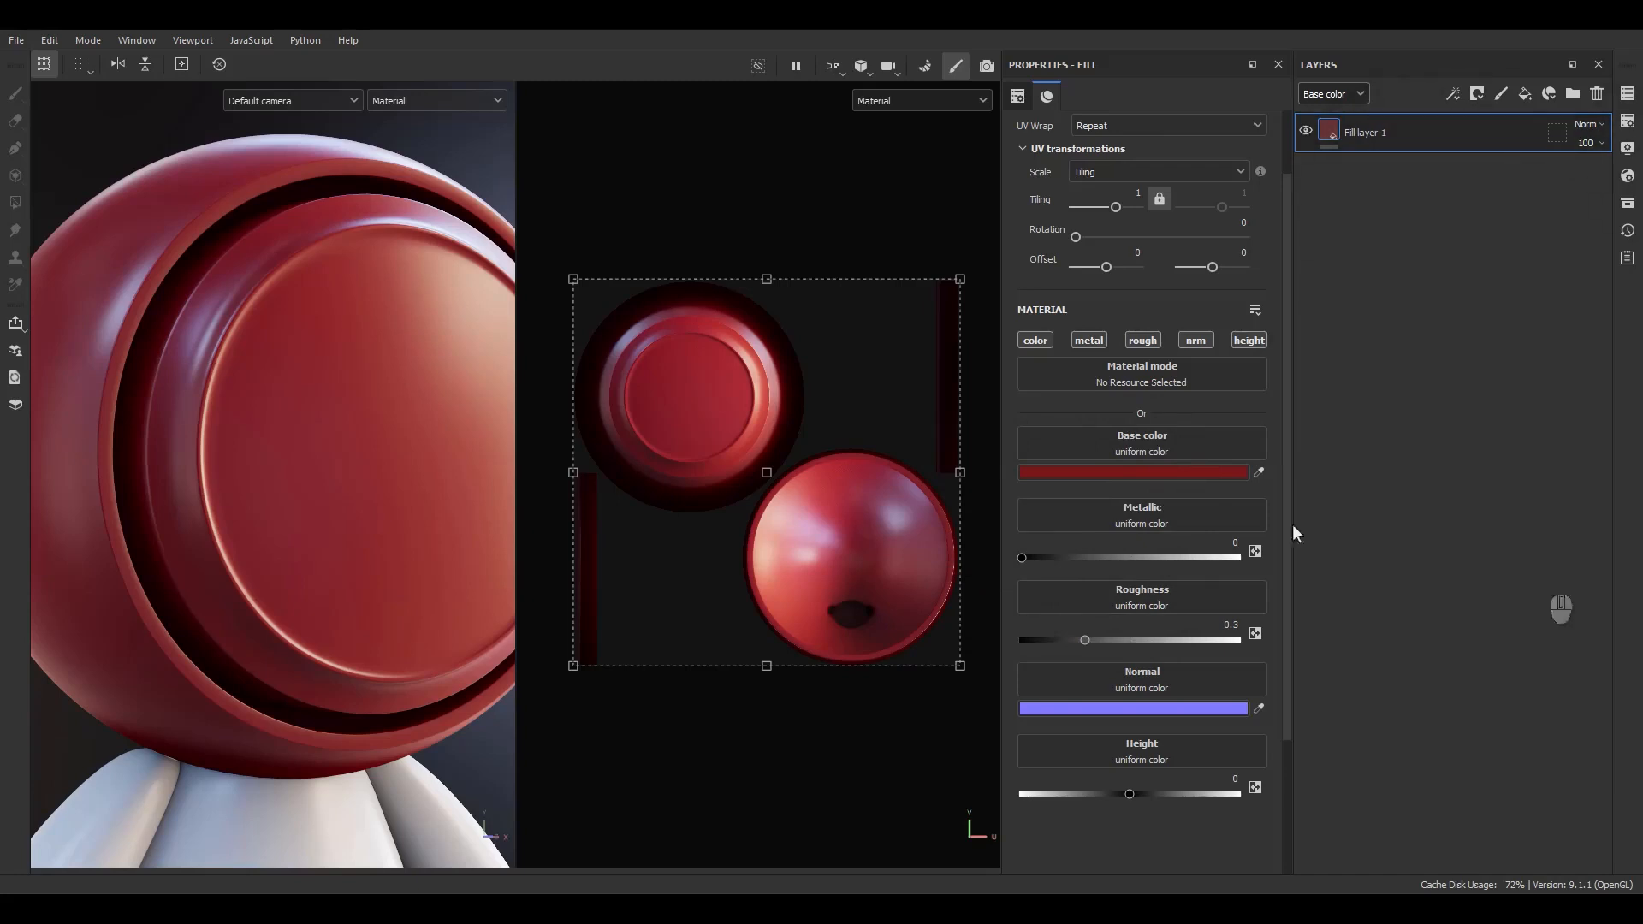
# Add a paint layer and brush a white zigzag stroke across the ball's UV island.
pyautogui.click(1499, 94)
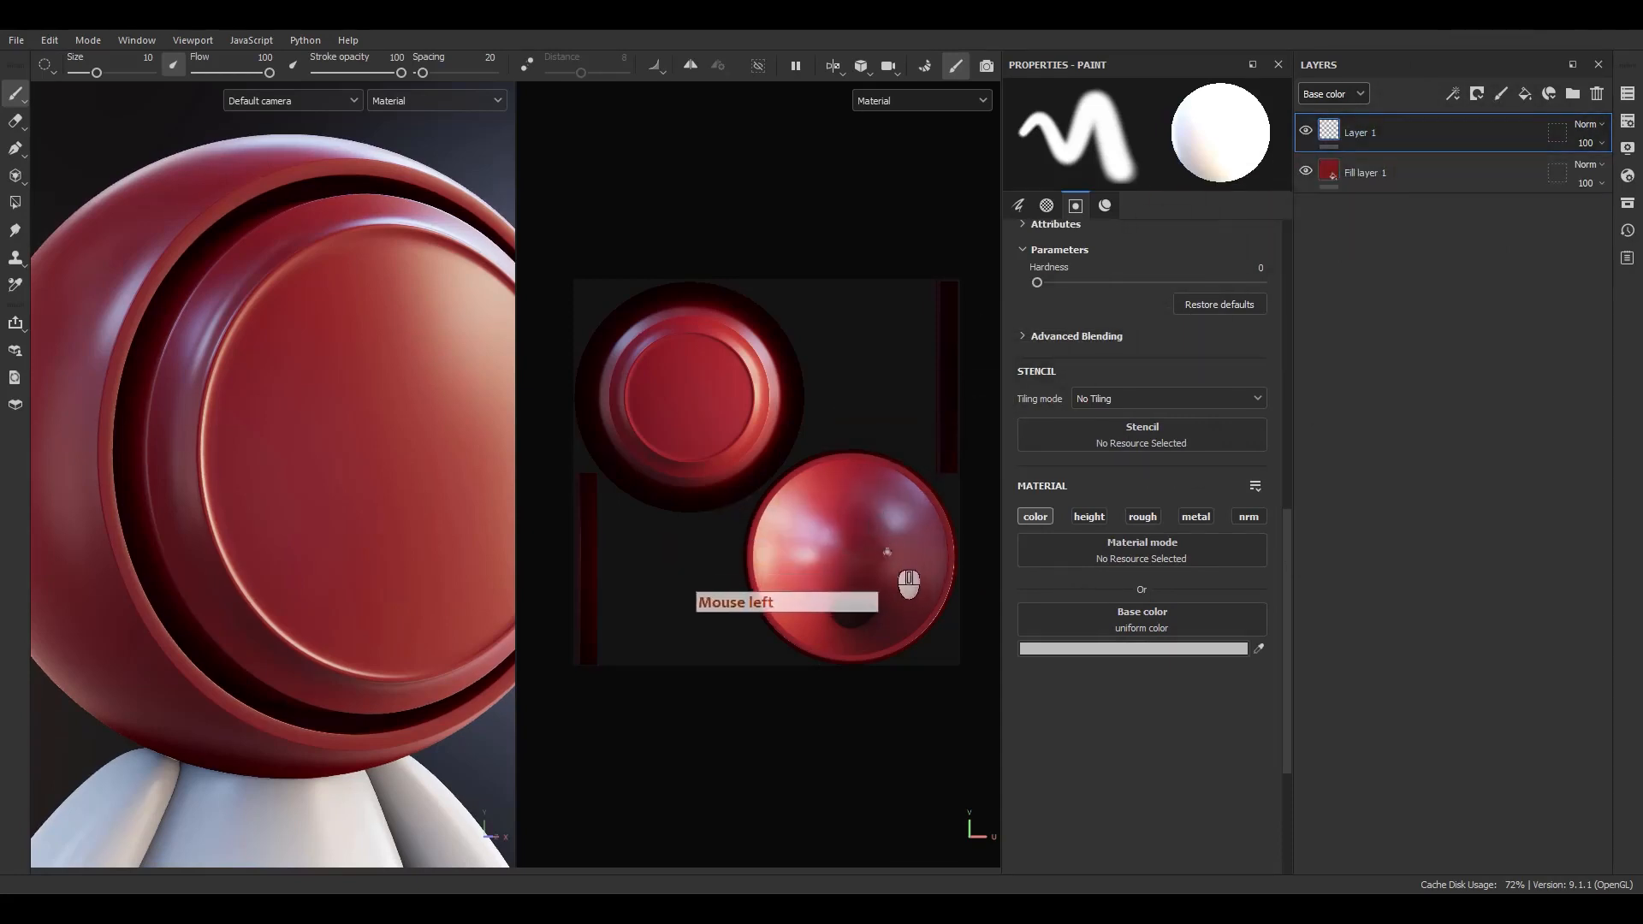
pyautogui.scroll(2, 823, 569)
pyautogui.moveTo(783, 580)
pyautogui.mouseDown()
pyautogui.moveTo(802, 519)
pyautogui.moveTo(870, 566)
pyautogui.moveTo(873, 509)
pyautogui.moveTo(926, 519)
pyautogui.moveTo(928, 588)
pyautogui.mouseUp()
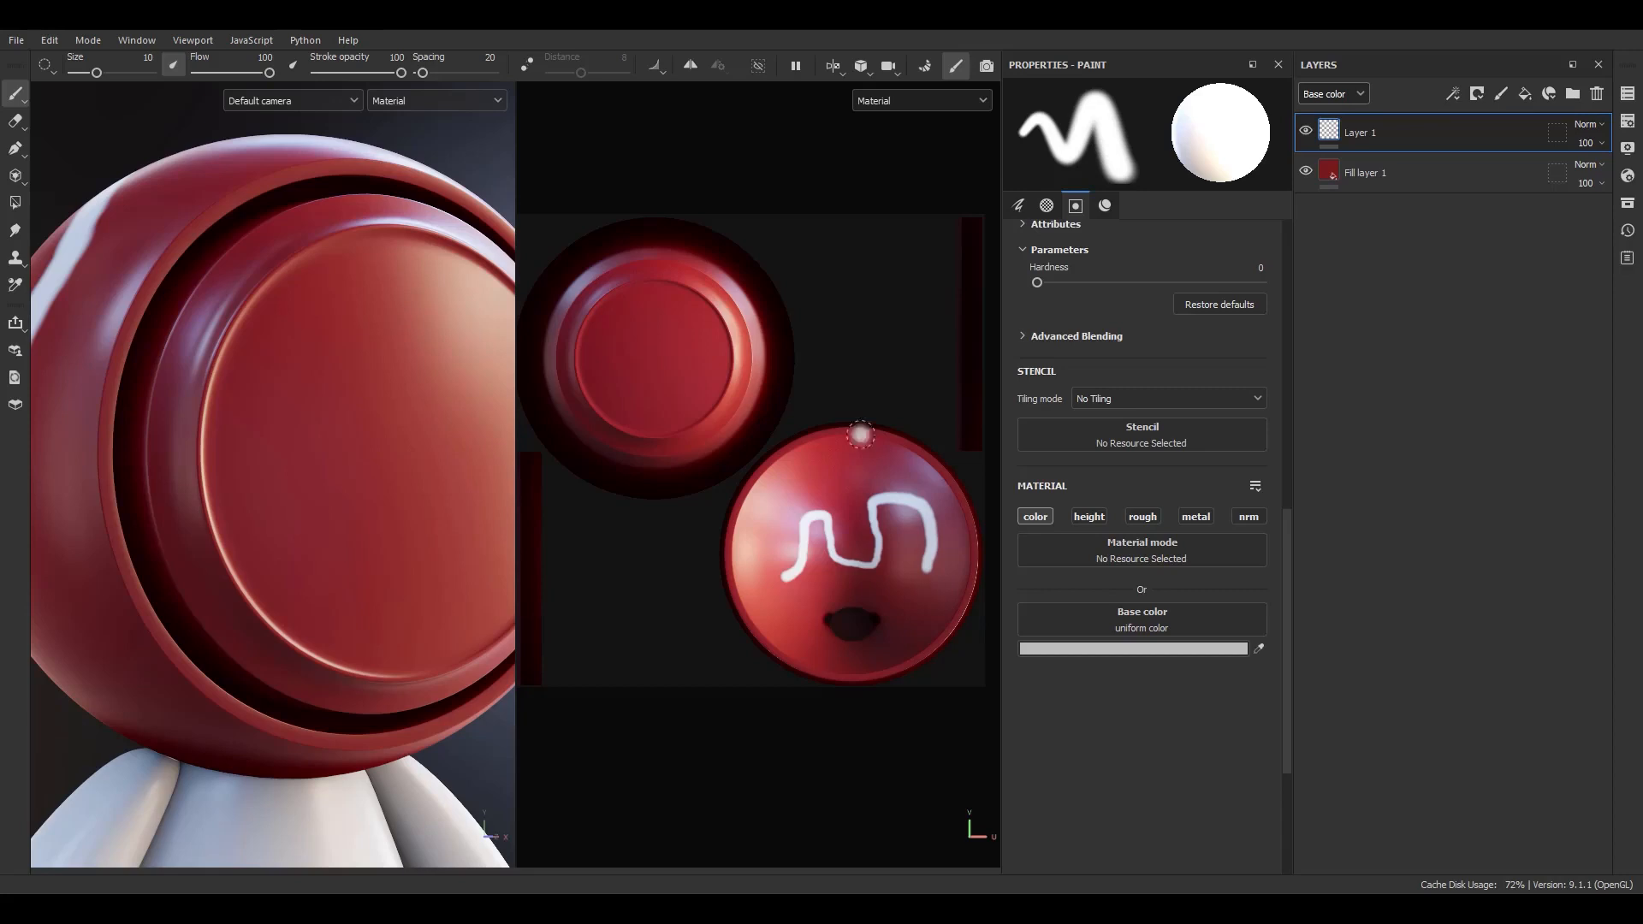
# Delete the paint layer.
pyautogui.click(1448, 289)
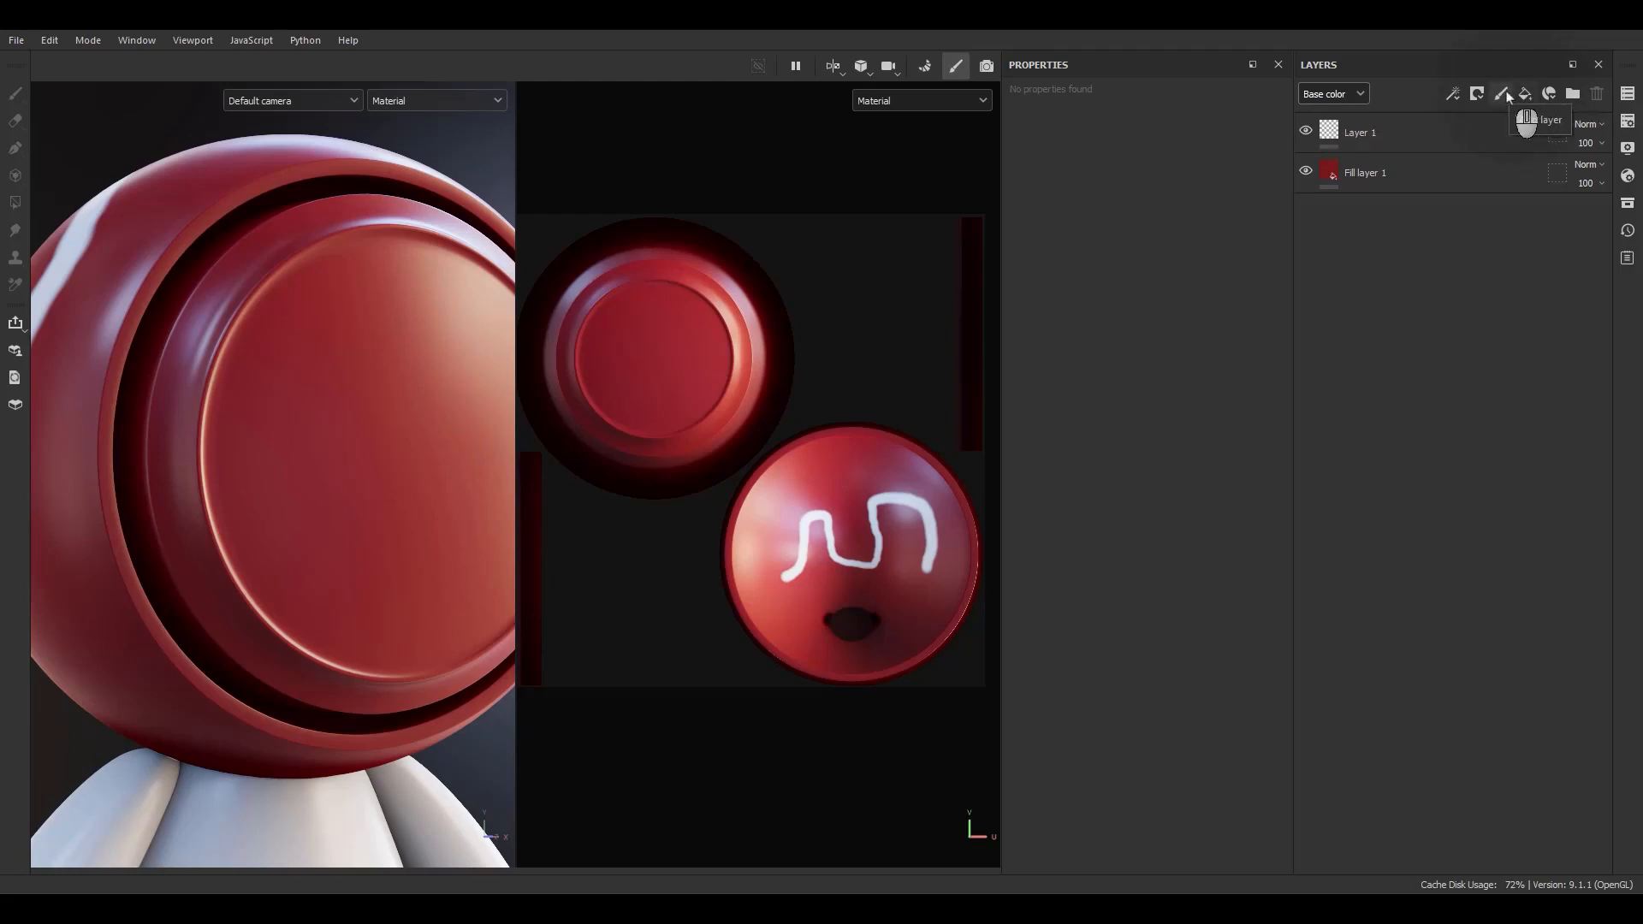
pyautogui.click(1433, 135)
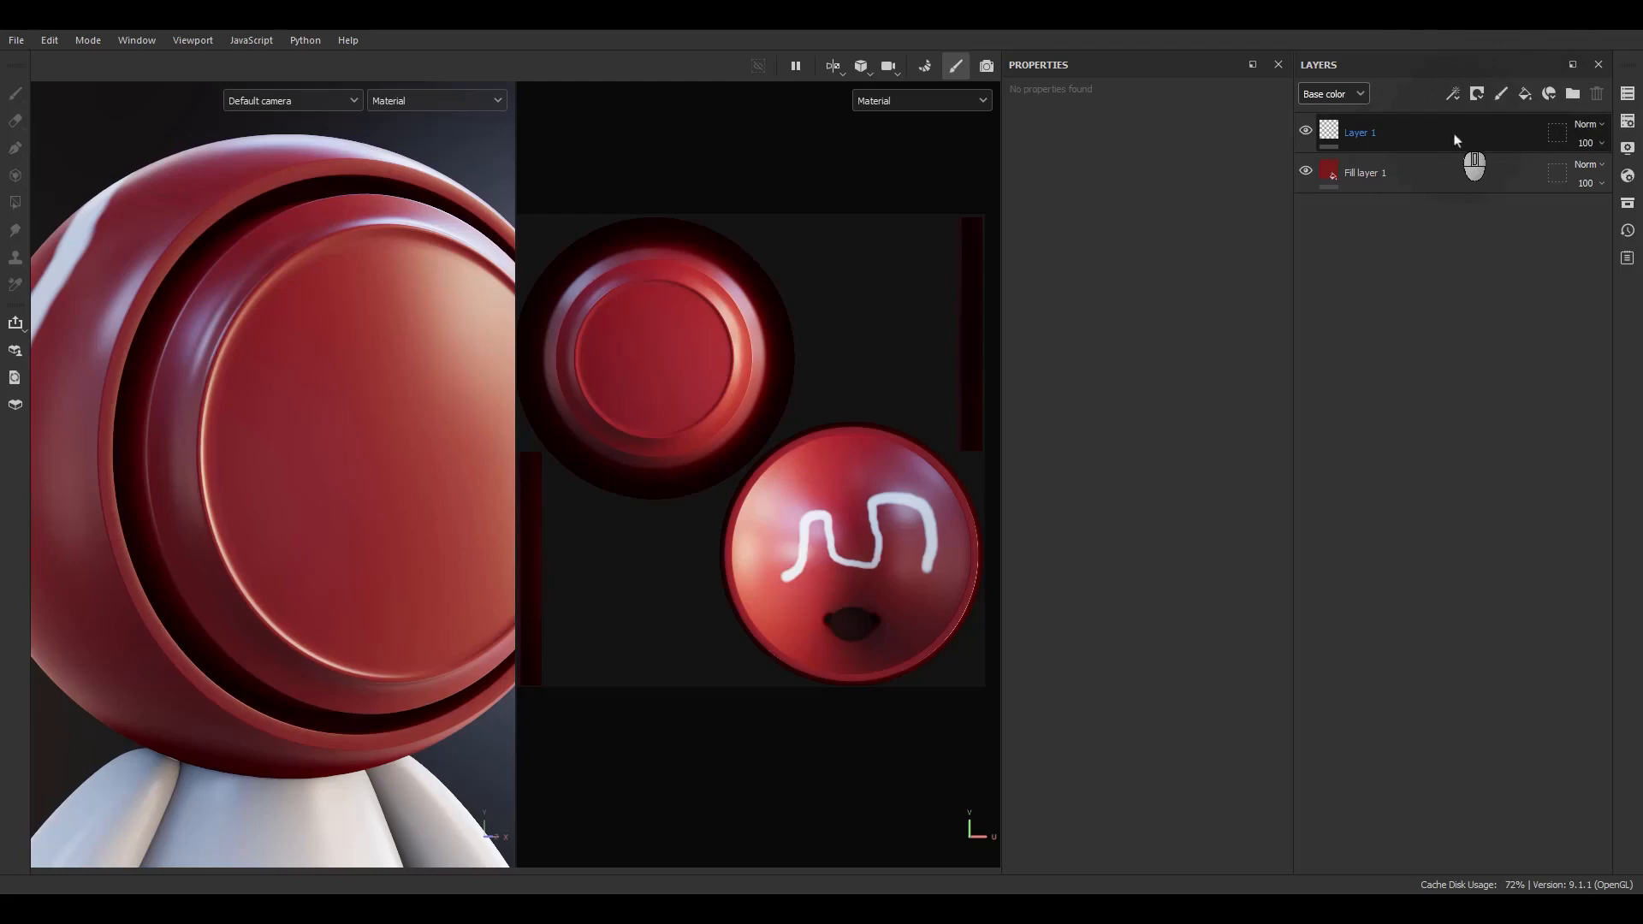
pyautogui.click(1435, 141)
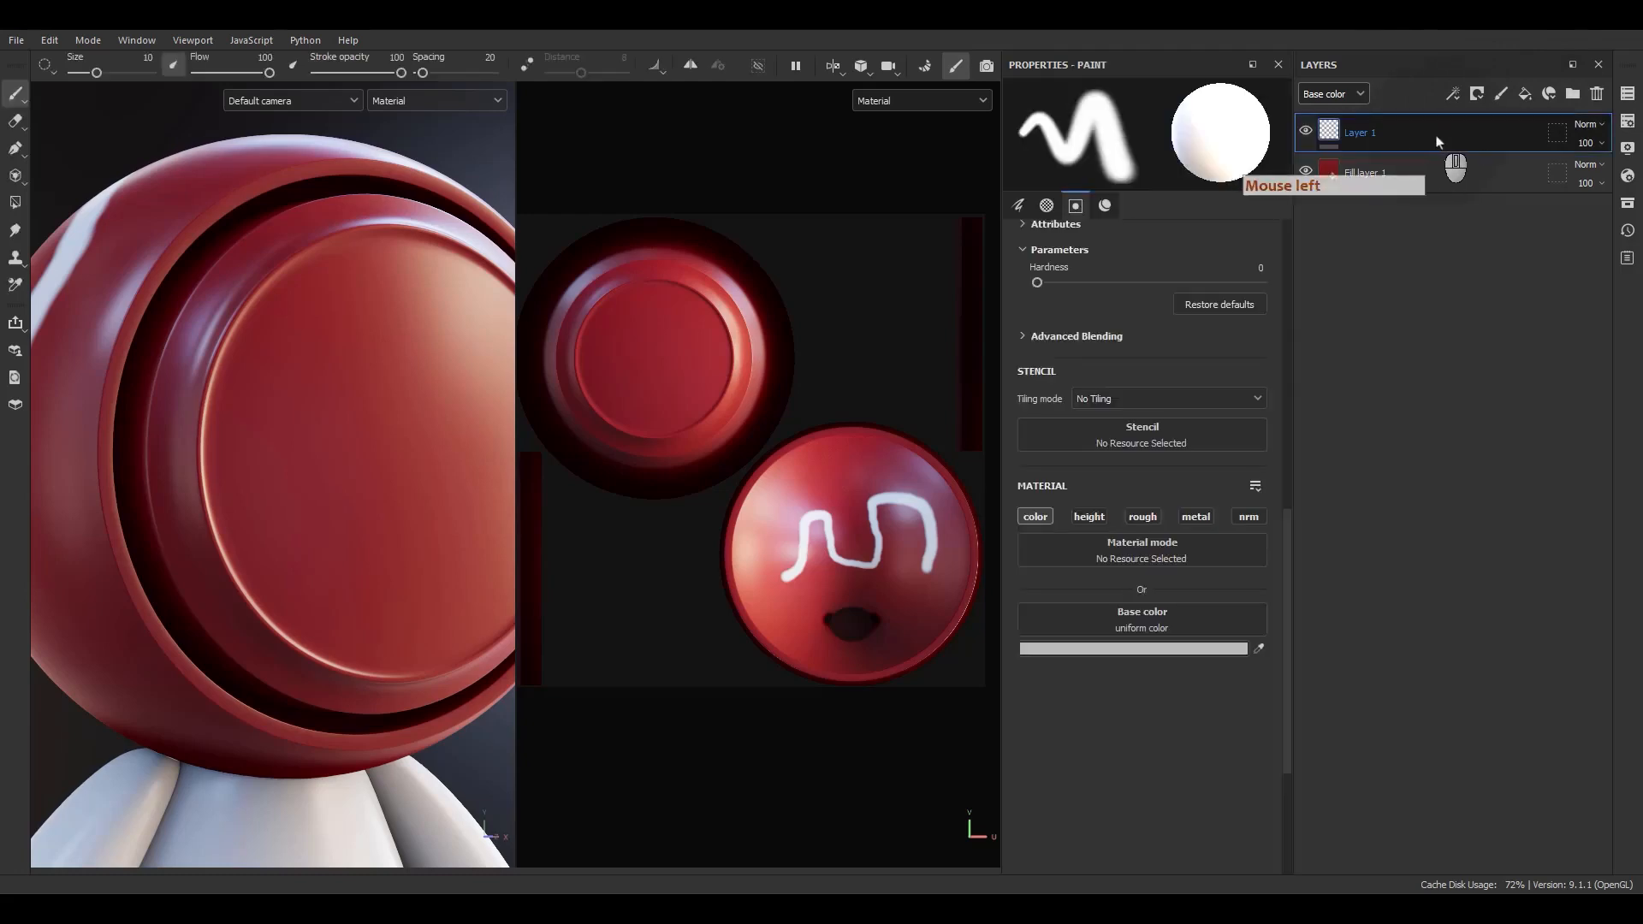
pyautogui.click(1597, 94)
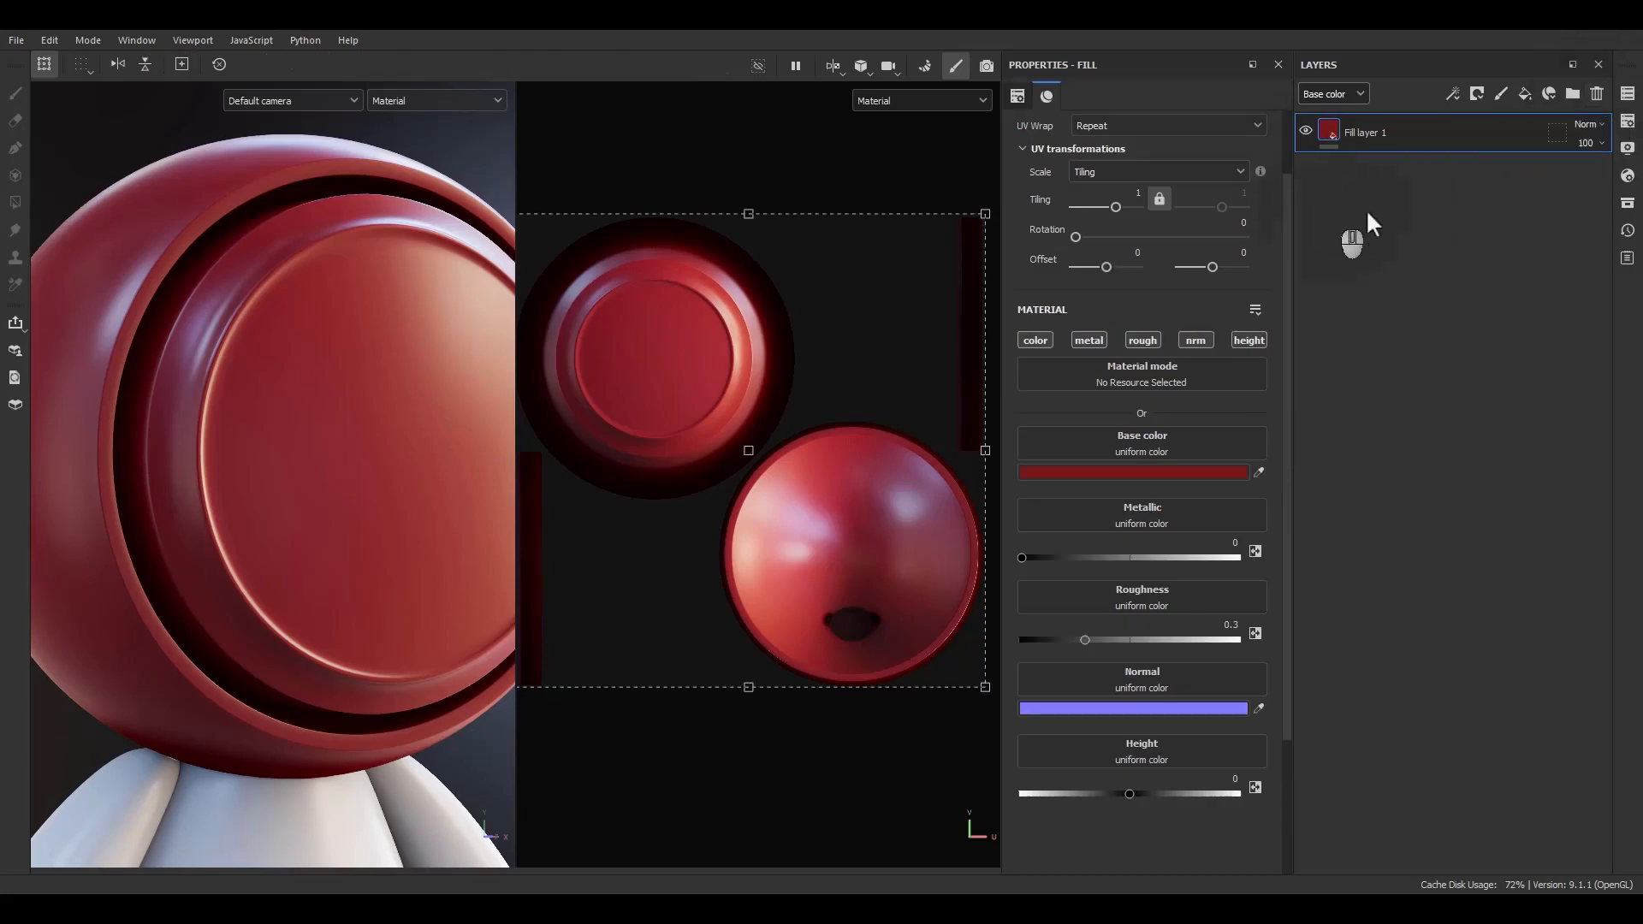
# Create a folder and move the fill layer into it.
pyautogui.click(1571, 90)
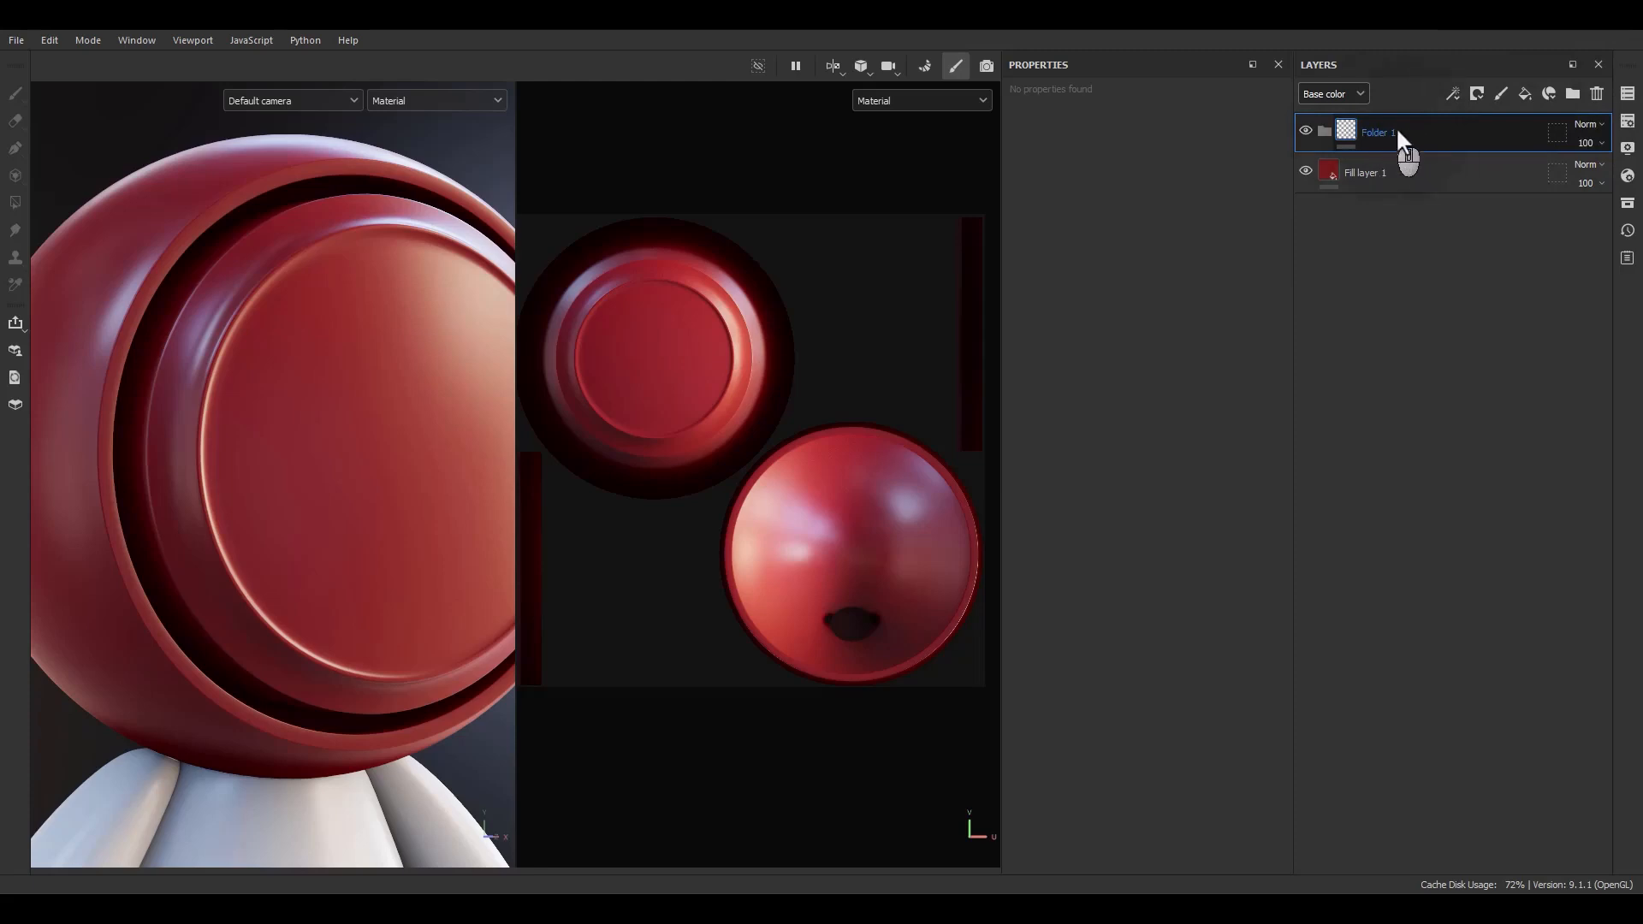
pyautogui.moveTo(1356, 172); pyautogui.dragTo(1386, 132)
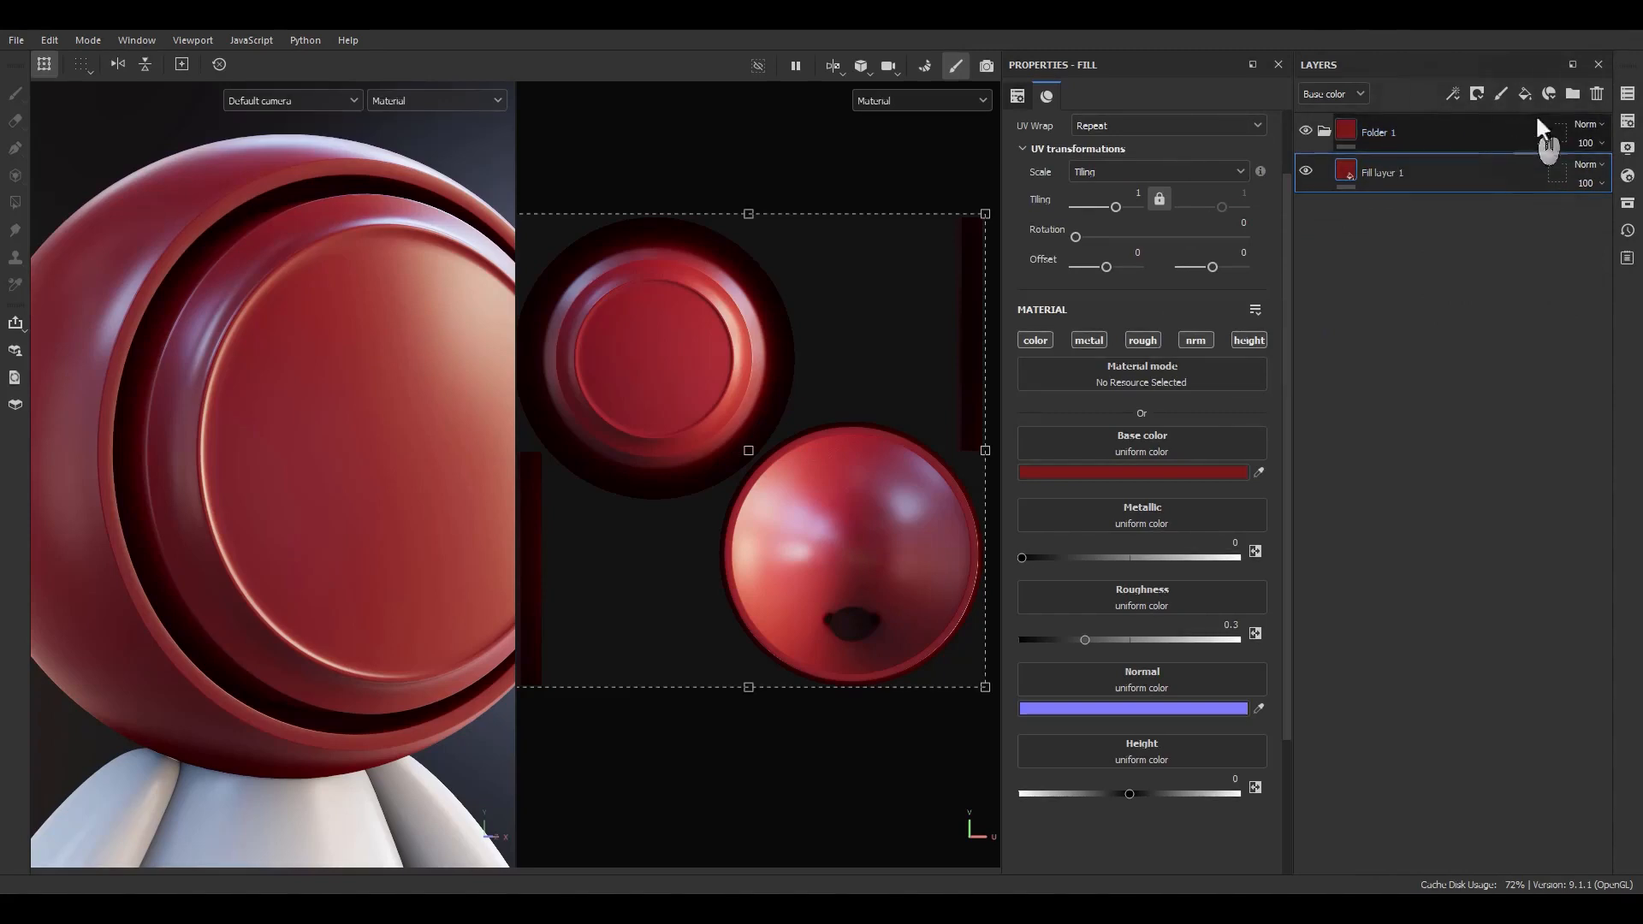
# Delete the folder together with its fill layer.
pyautogui.keyDown('ctrl'); pyautogui.click(1416, 133); pyautogui.keyUp('ctrl')
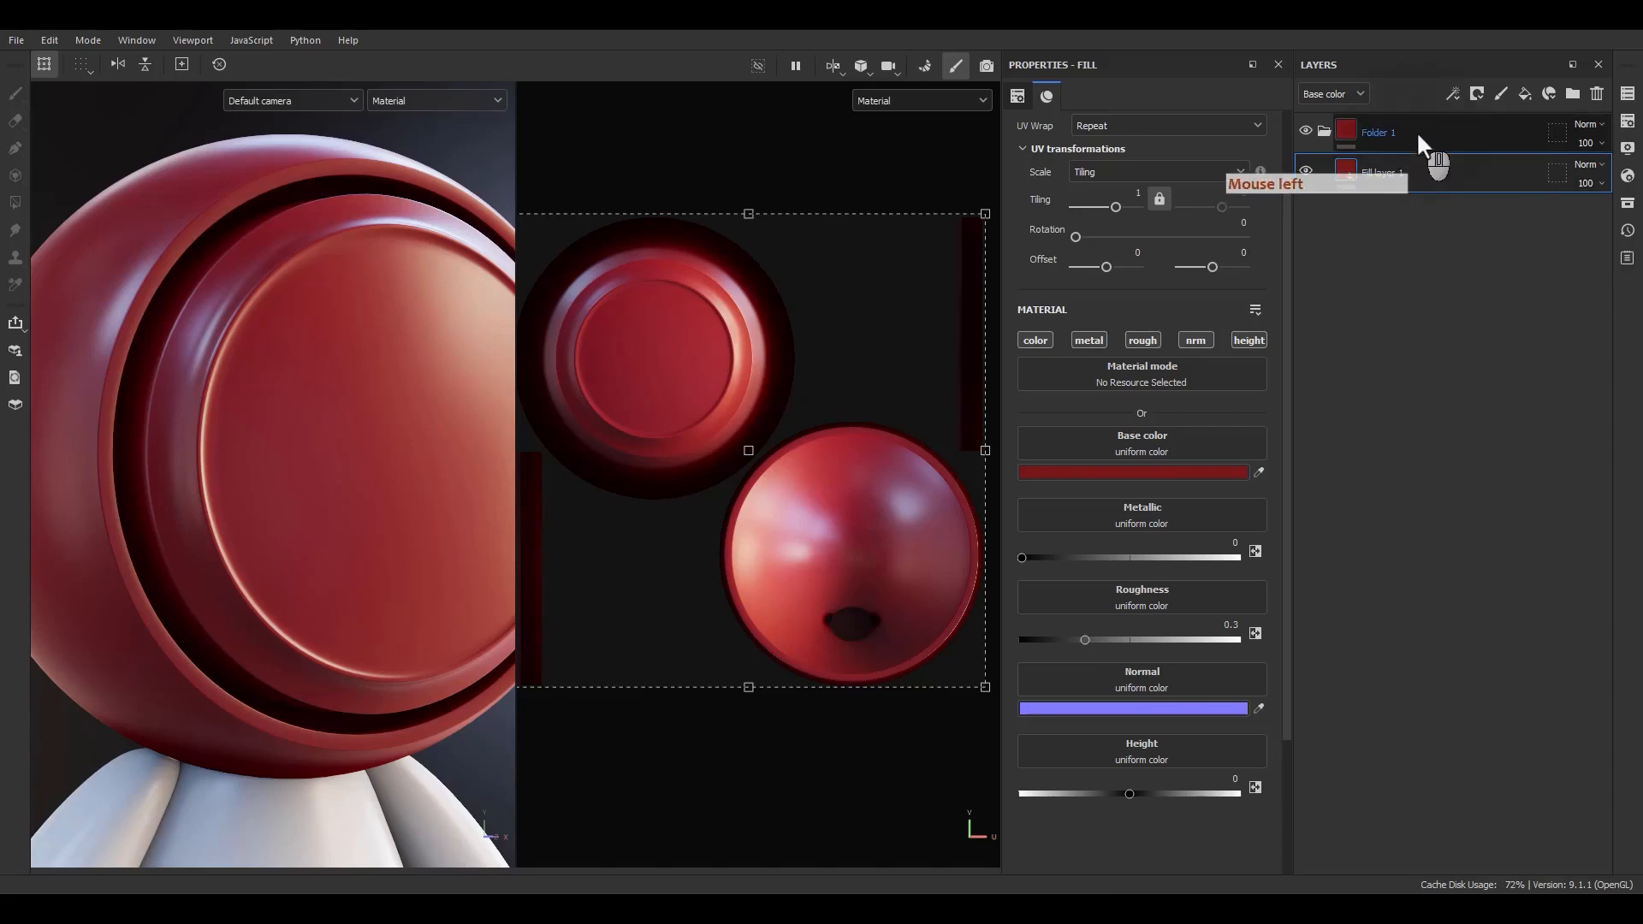
pyautogui.click(1597, 93)
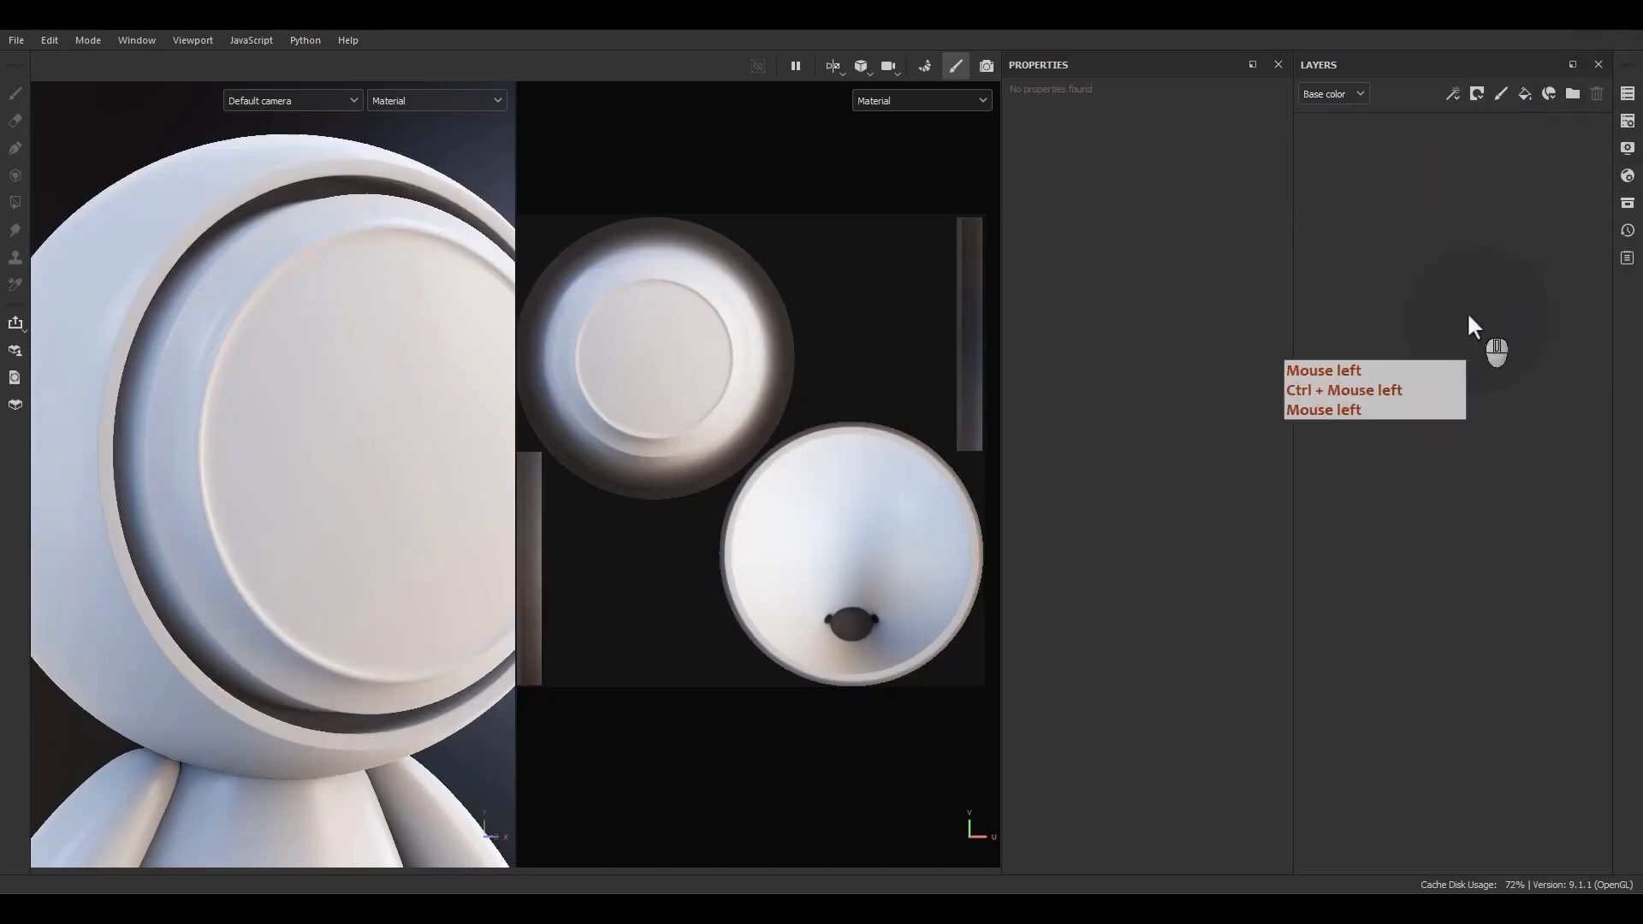
pyautogui.click(1492, 166)
pyautogui.click(1445, 223)
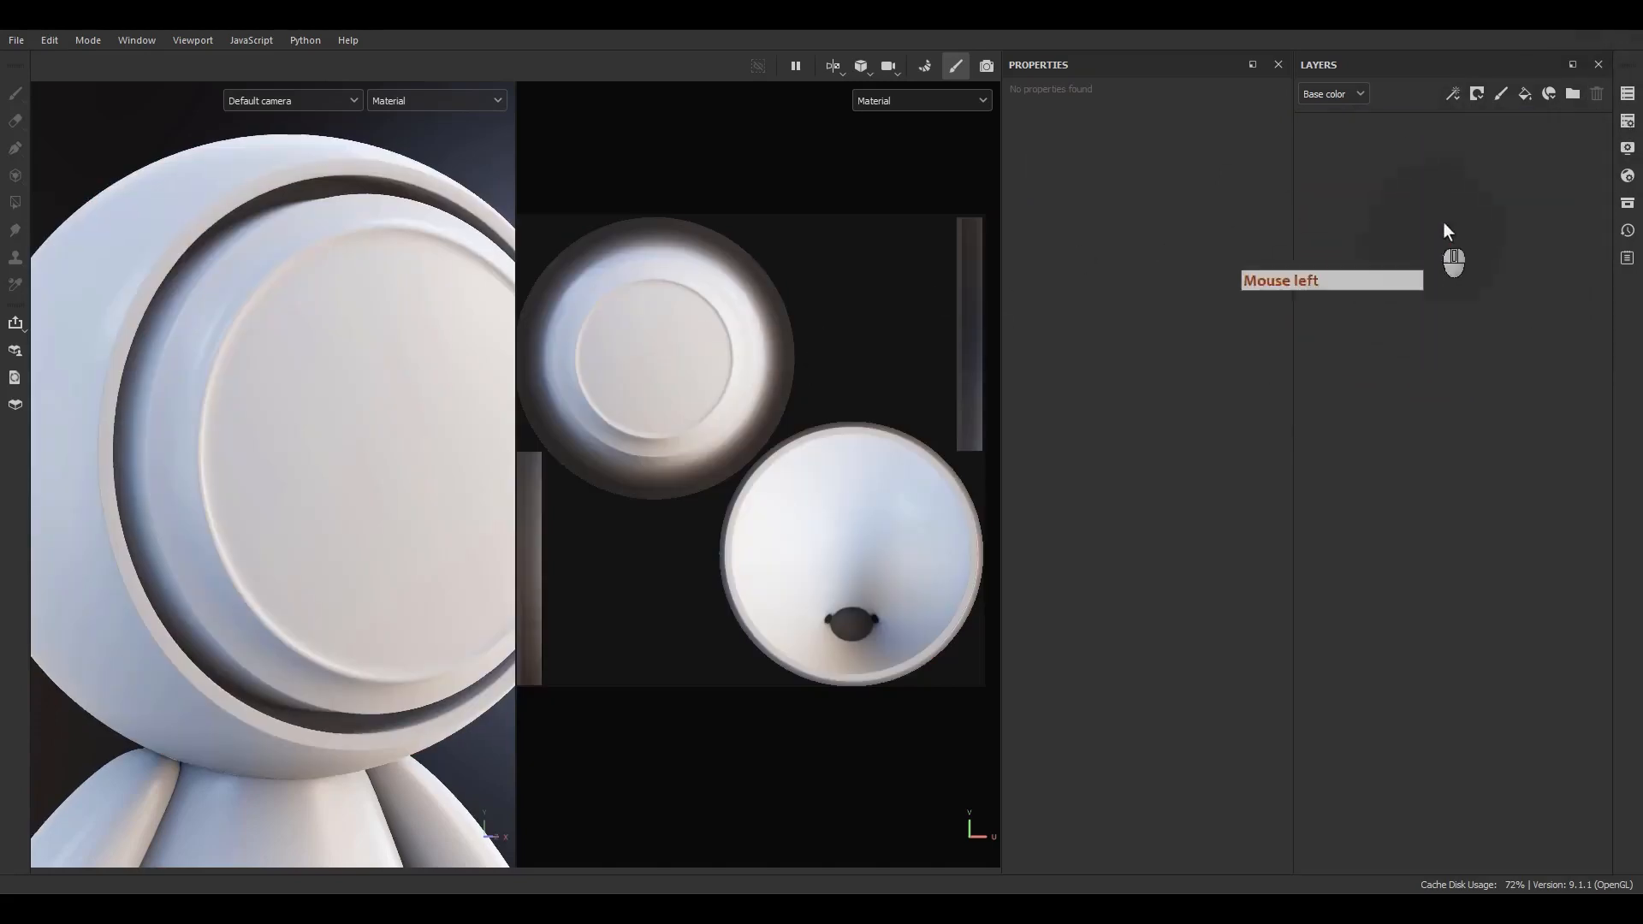
# Add a new fill layer and set its base color to blue.
pyautogui.click(1526, 95)
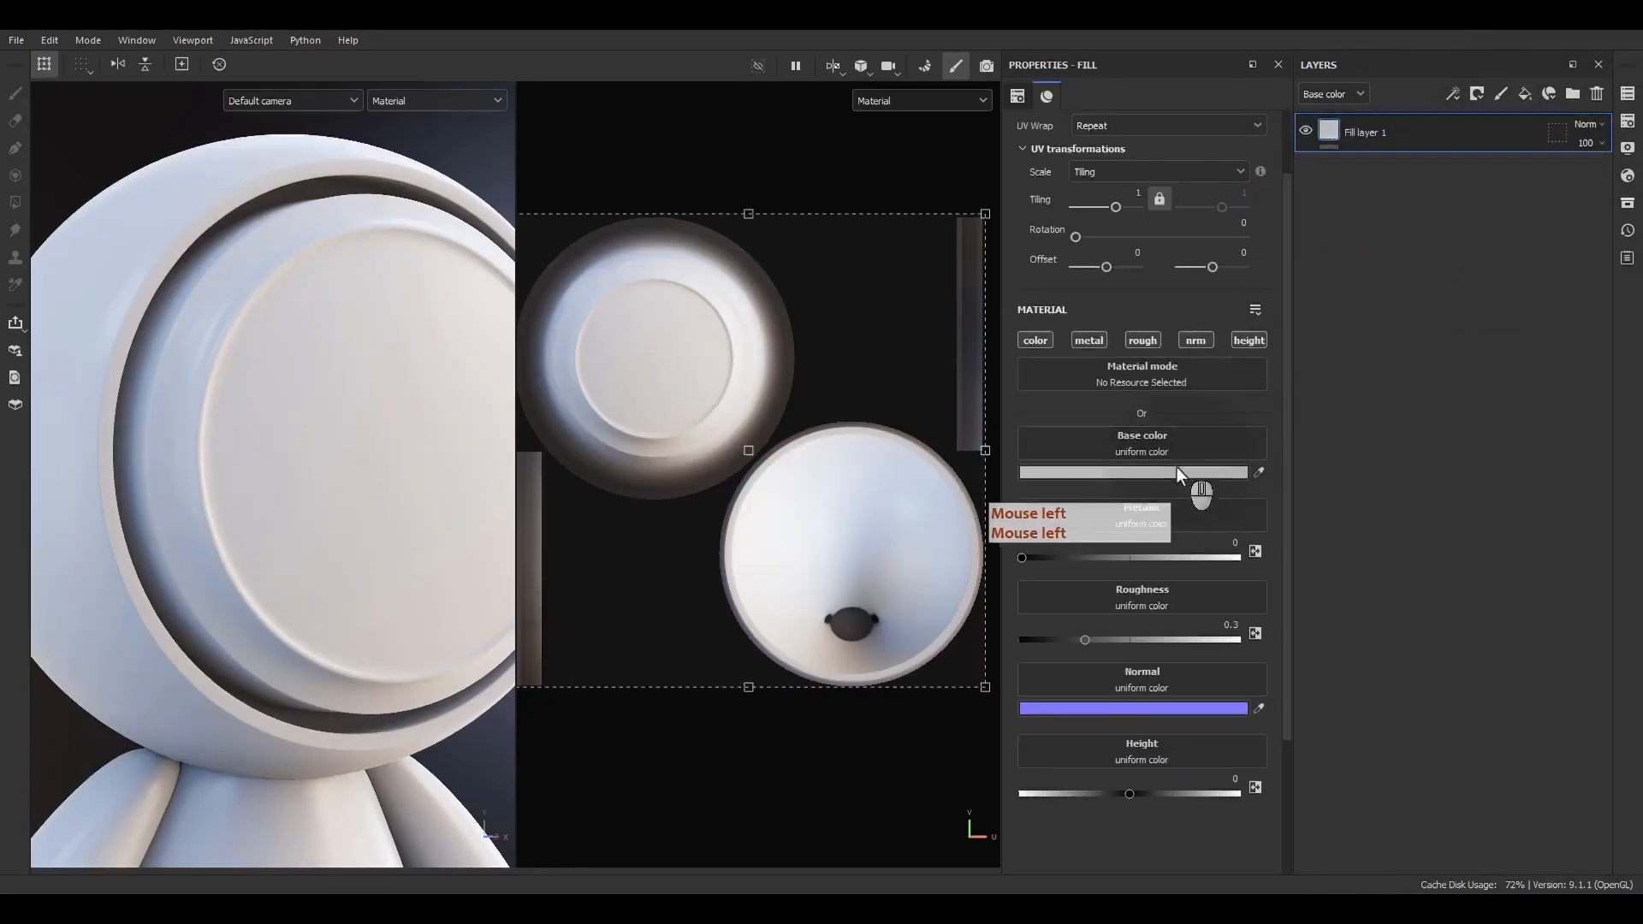
pyautogui.click(1190, 471)
pyautogui.click(1289, 453)
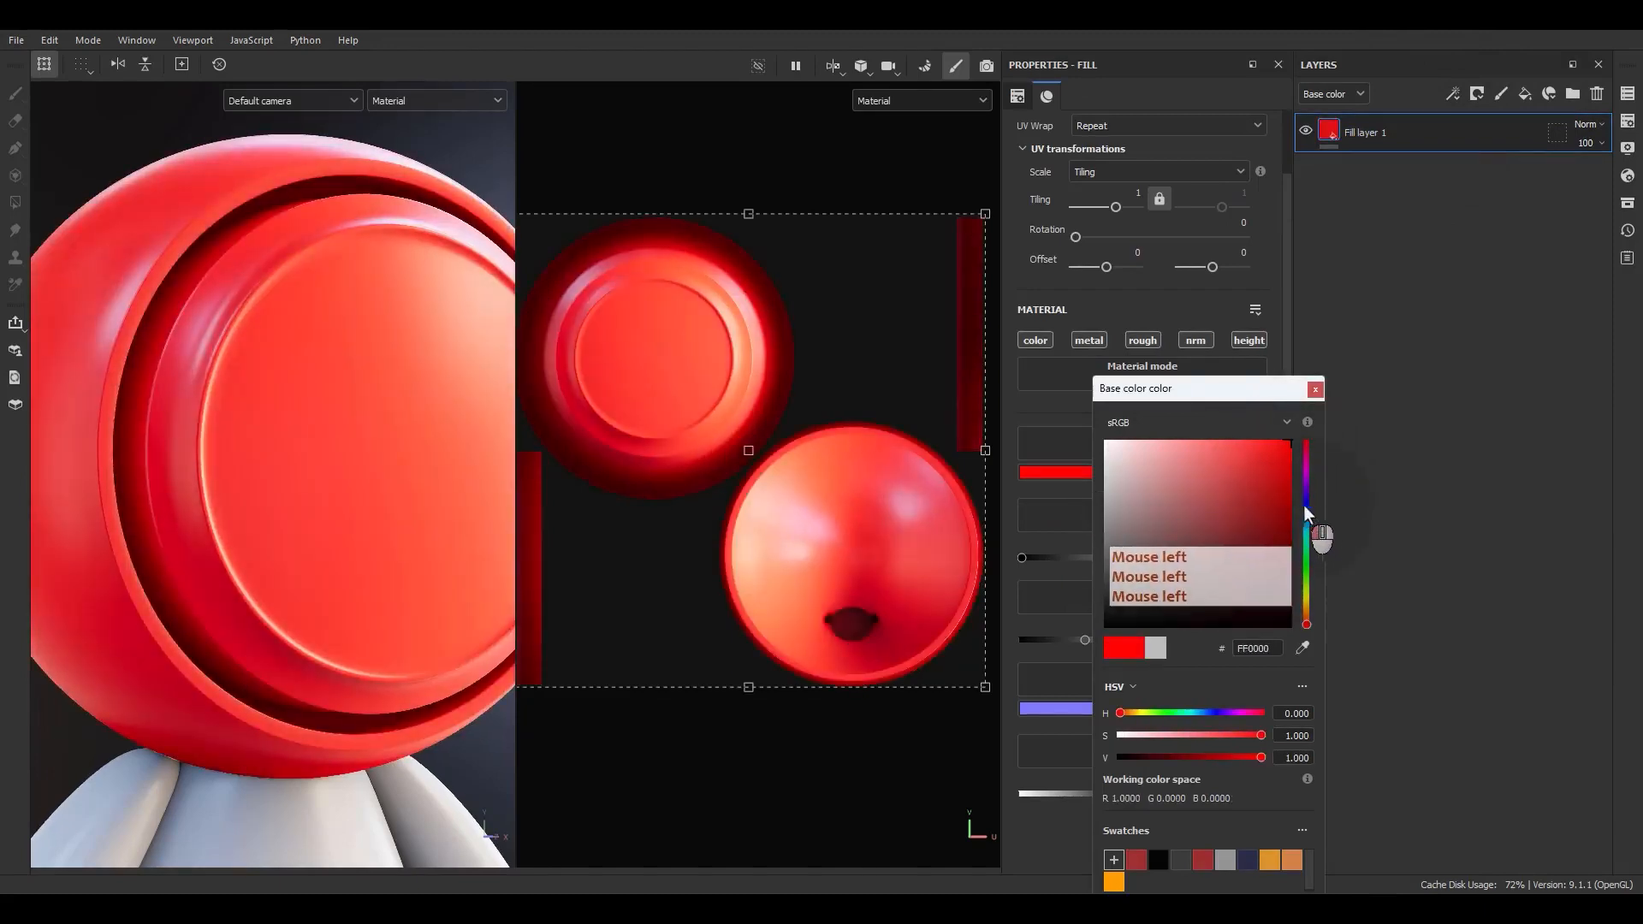
pyautogui.click(1308, 500)
pyautogui.click(1315, 389)
pyautogui.keyDown('alt'); pyautogui.moveTo(305, 466); pyautogui.dragTo(385, 468); pyautogui.keyUp('alt')
pyautogui.keyDown('alt'); pyautogui.moveTo(385, 468); pyautogui.dragTo(382, 473, button='middle'); pyautogui.keyUp('alt')
pyautogui.click(1449, 206)
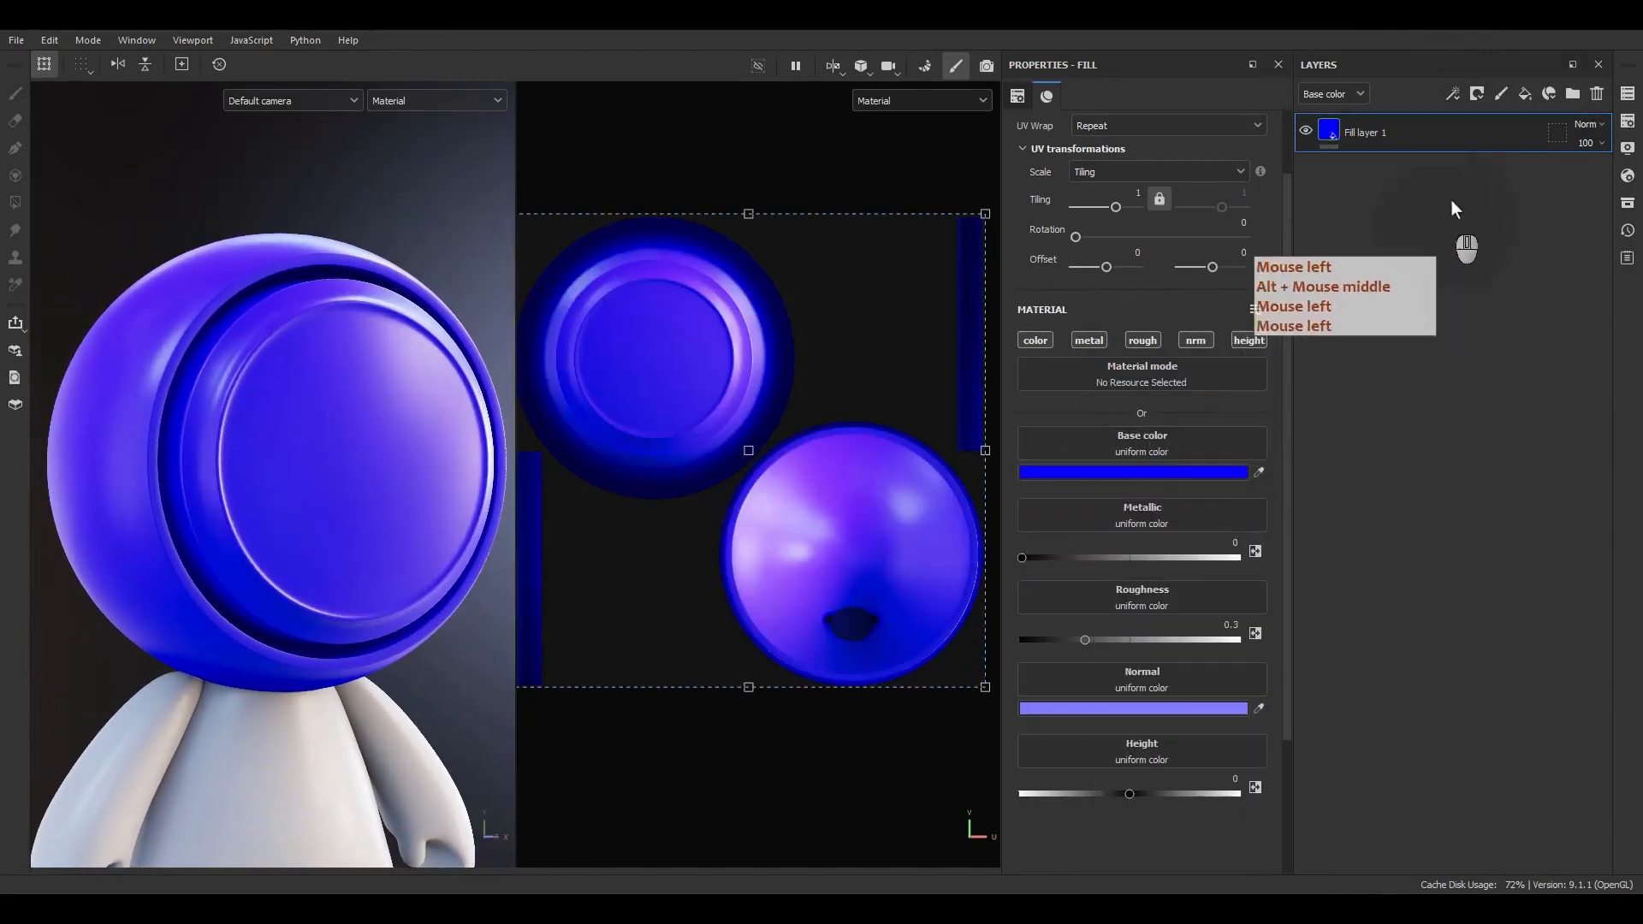
# Add a second fill layer above it and set its base color to green.
pyautogui.click(1532, 98)
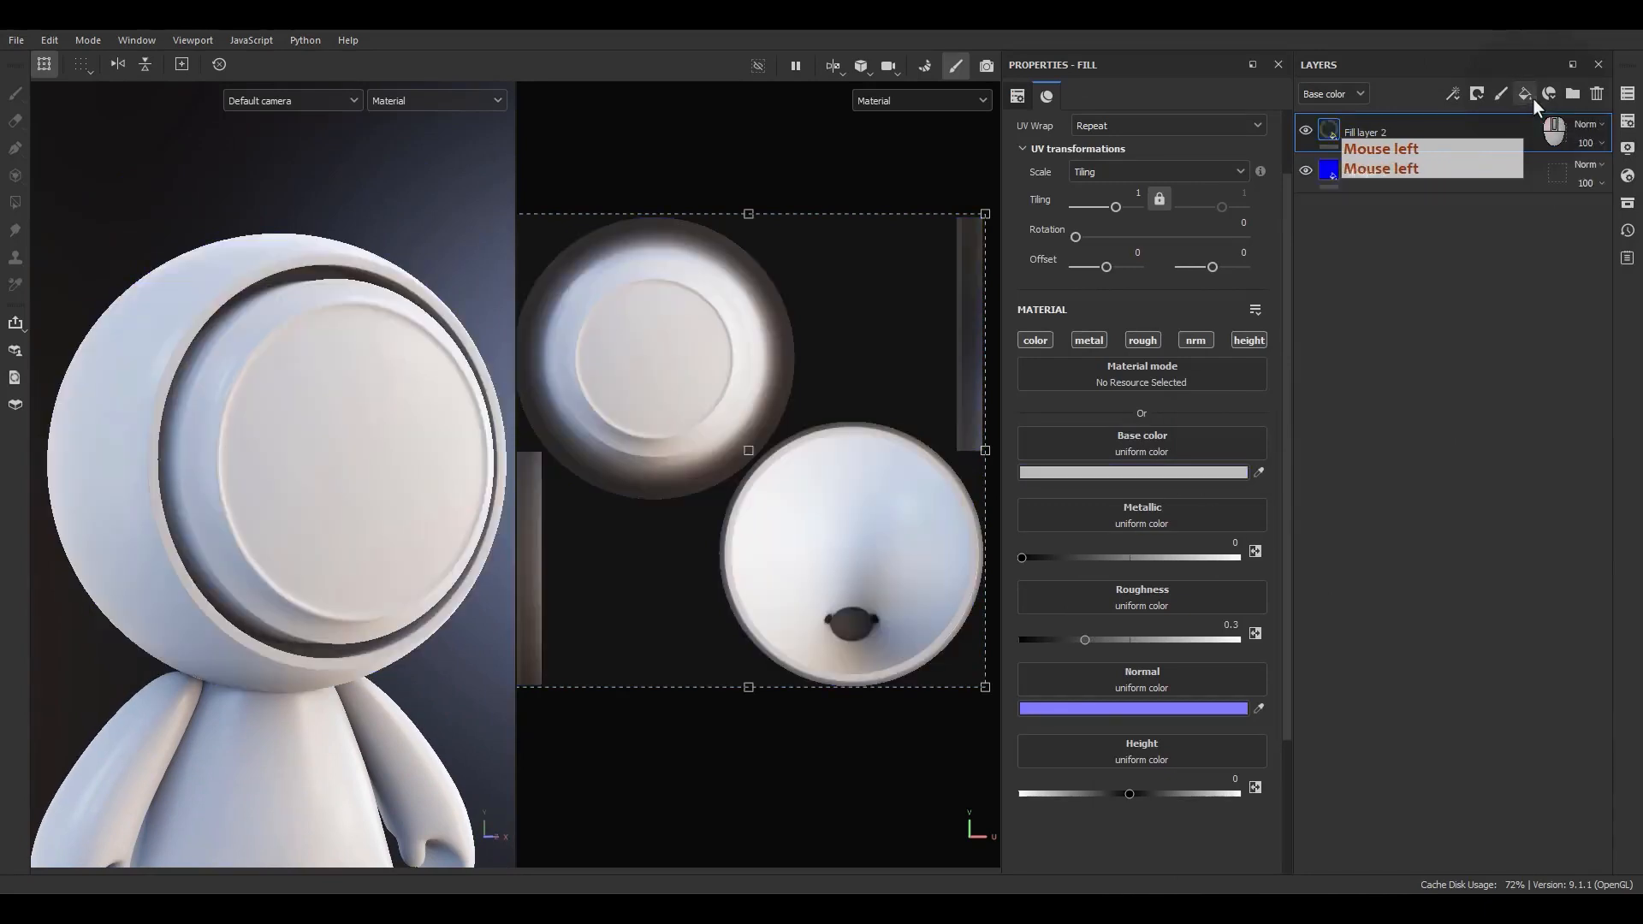
pyautogui.click(1157, 473)
pyautogui.moveTo(1219, 492); pyautogui.dragTo(1285, 490)
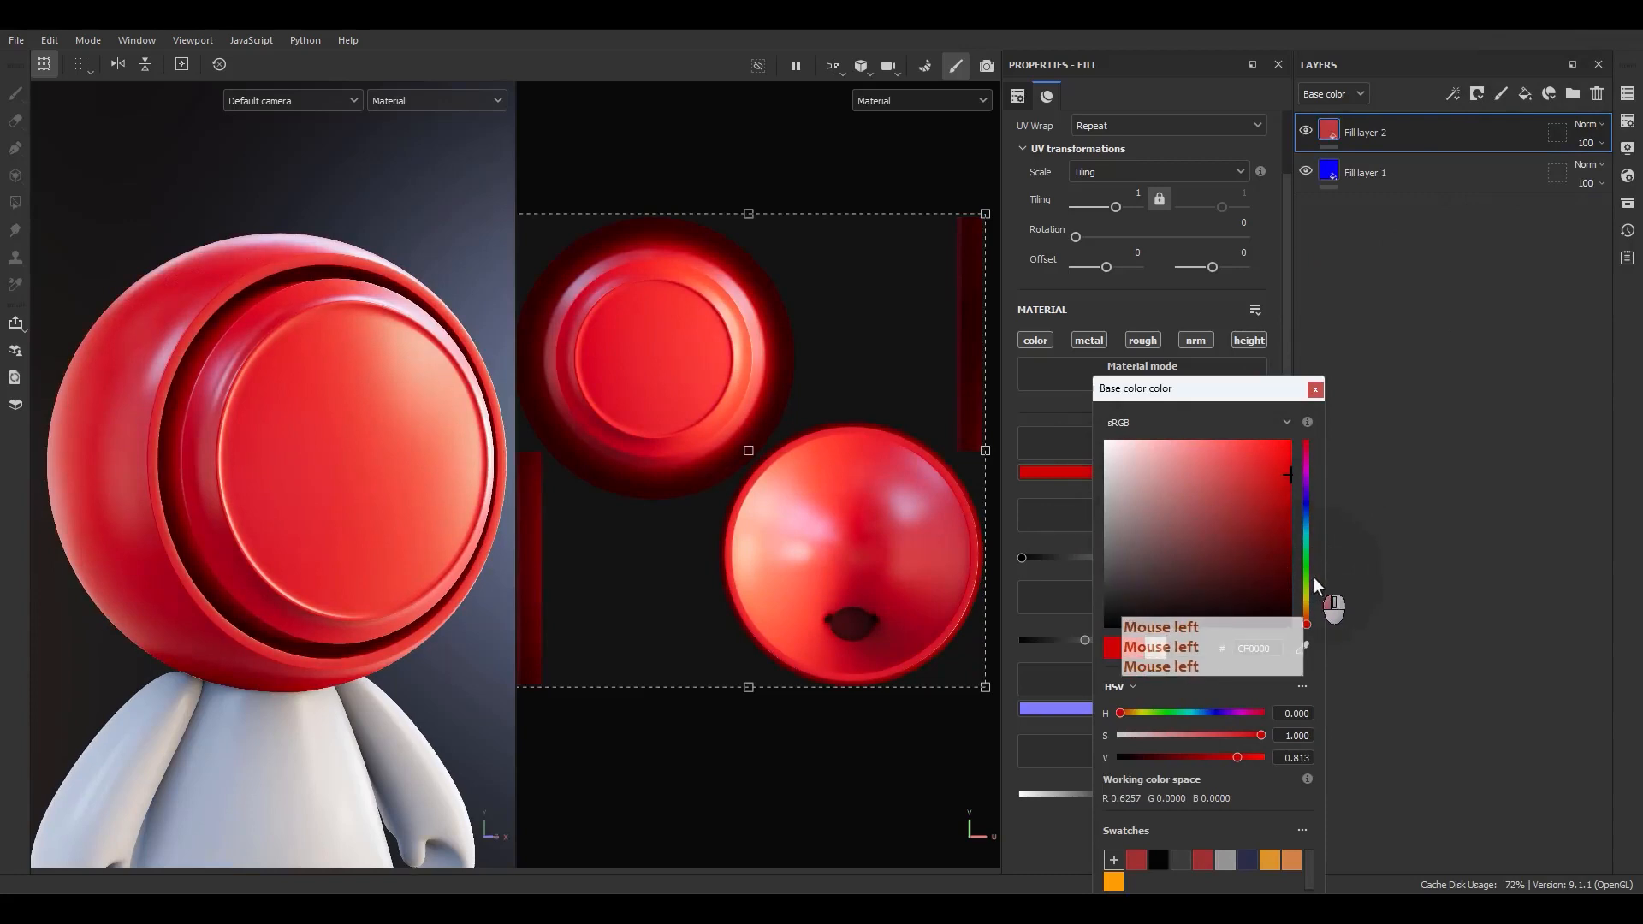
pyautogui.click(1306, 572)
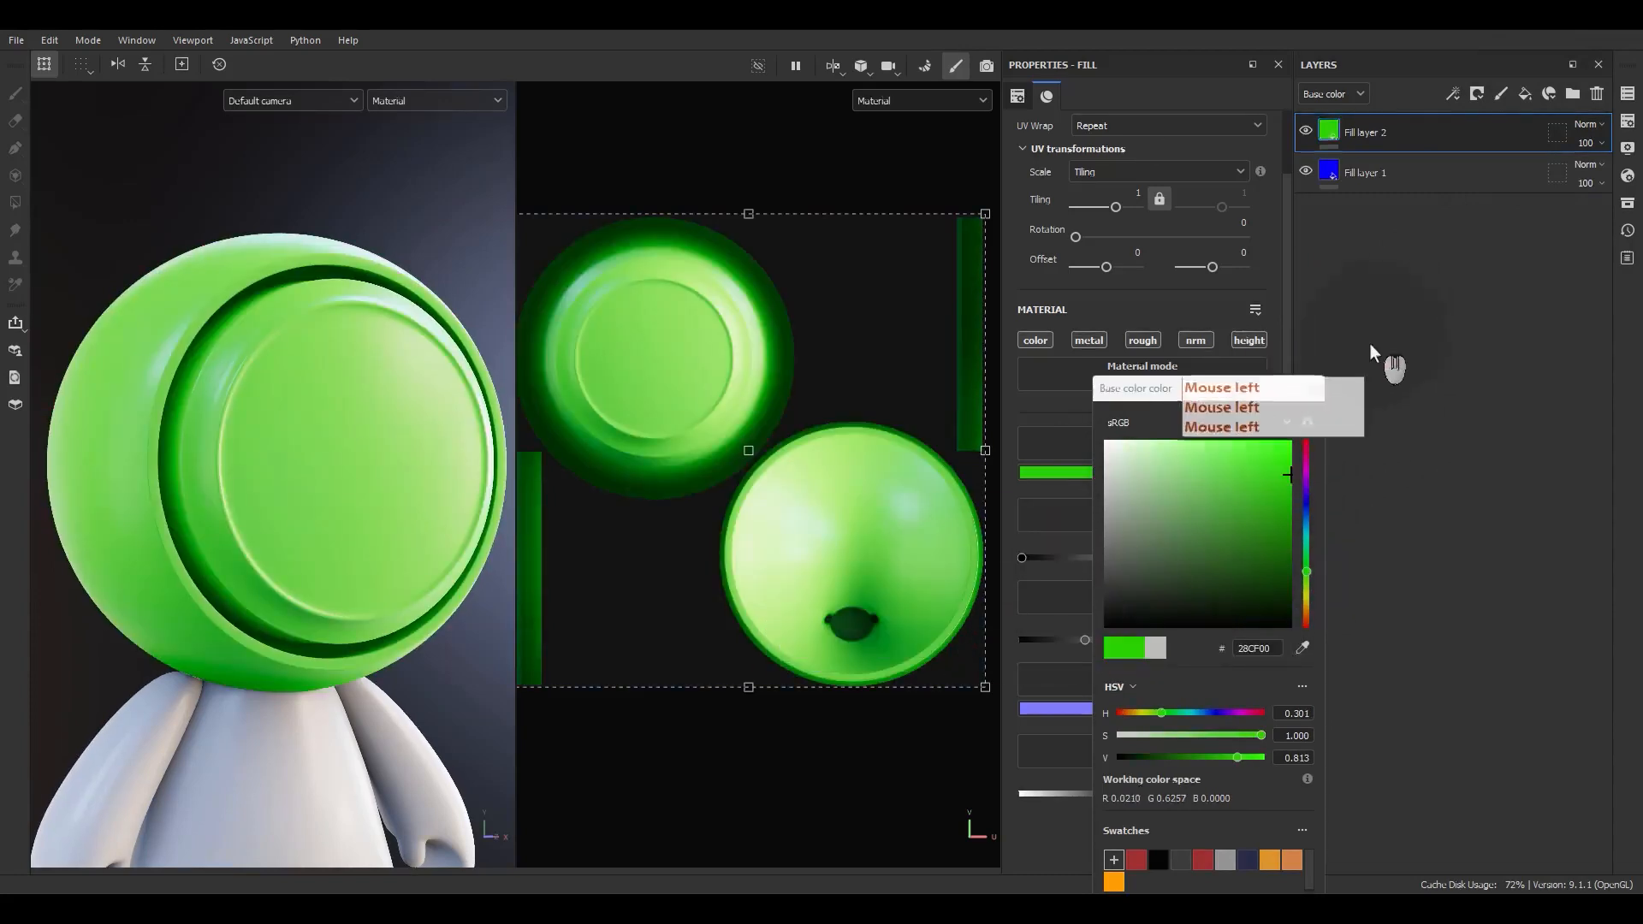
pyautogui.click(1318, 390)
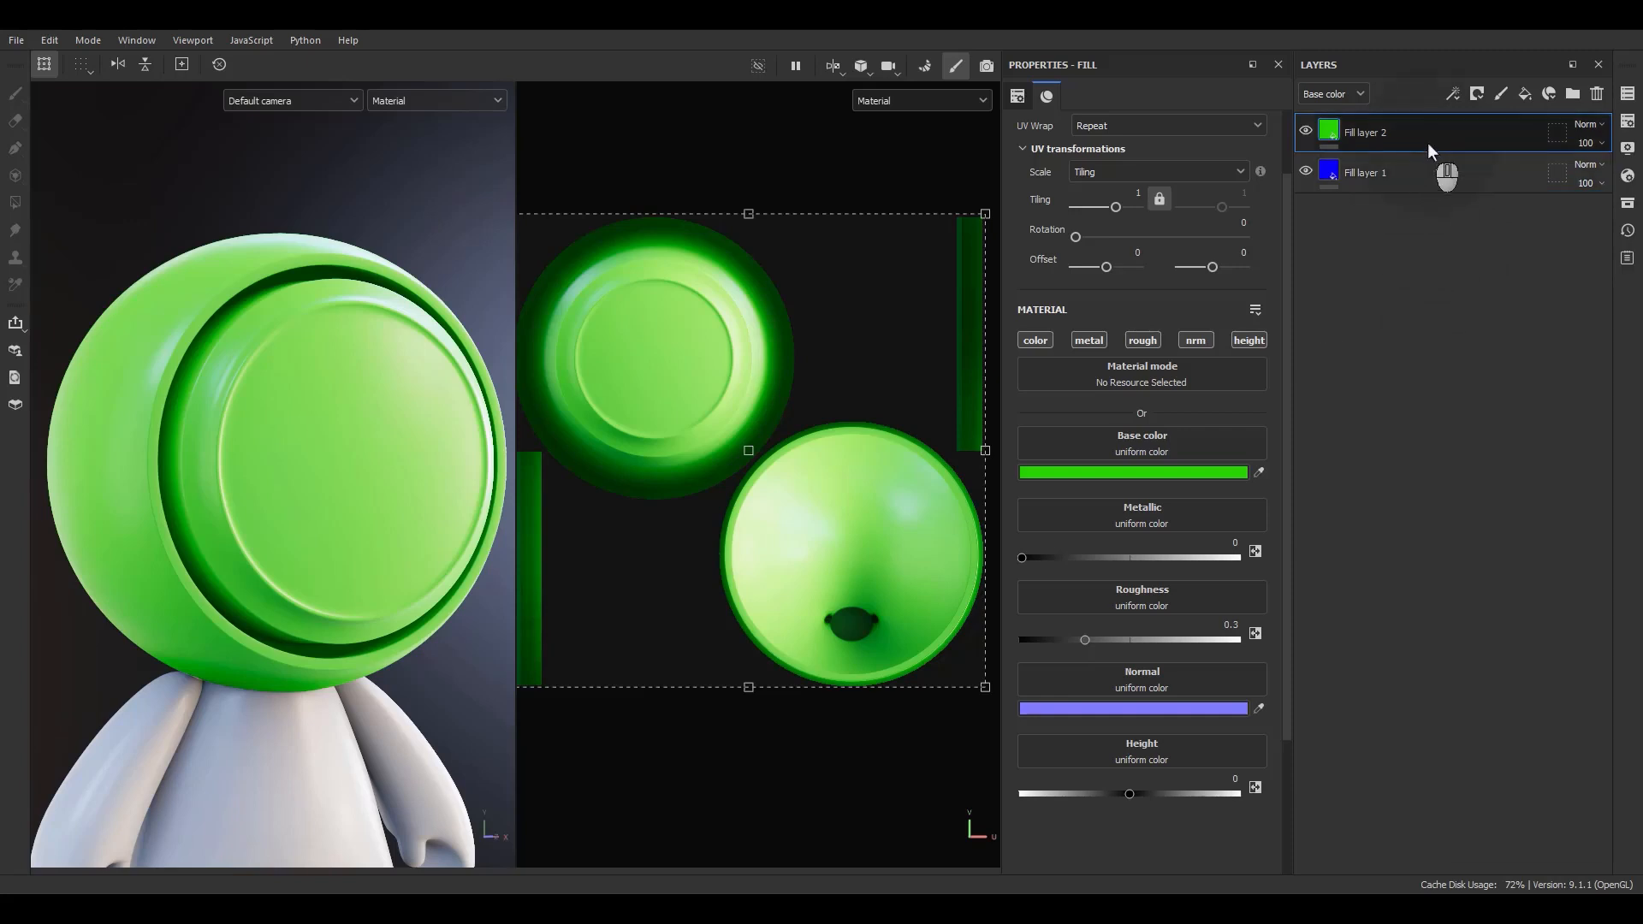
# Add a white mask to the green fill layer and display the Mask channel in the viewports.
pyautogui.click(1472, 100)
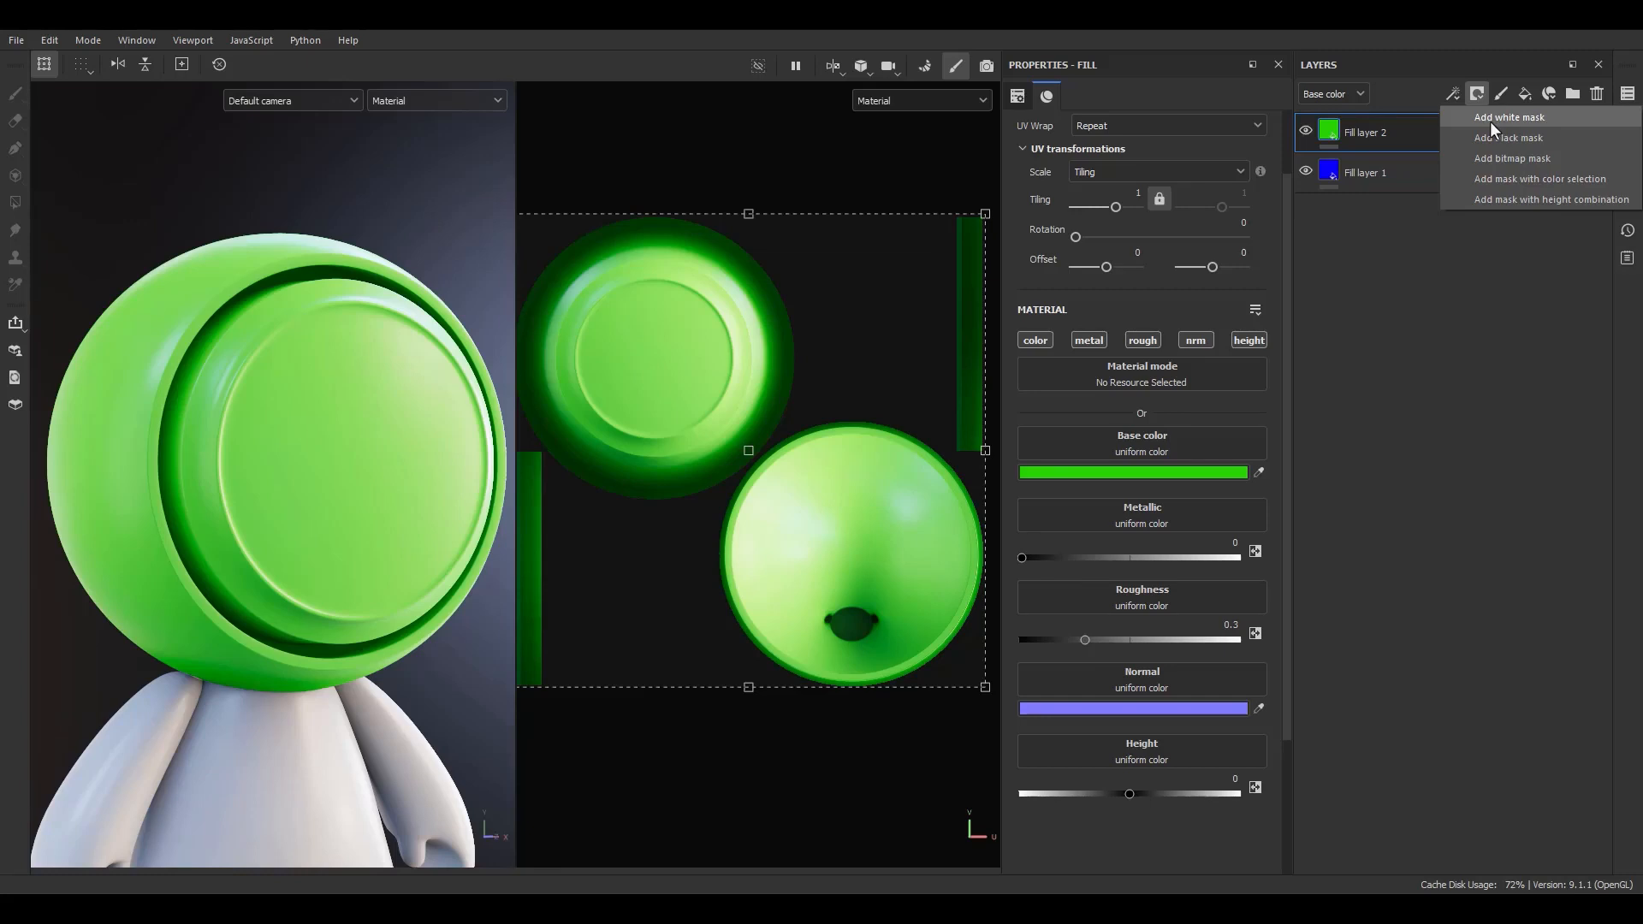
pyautogui.click(1491, 121)
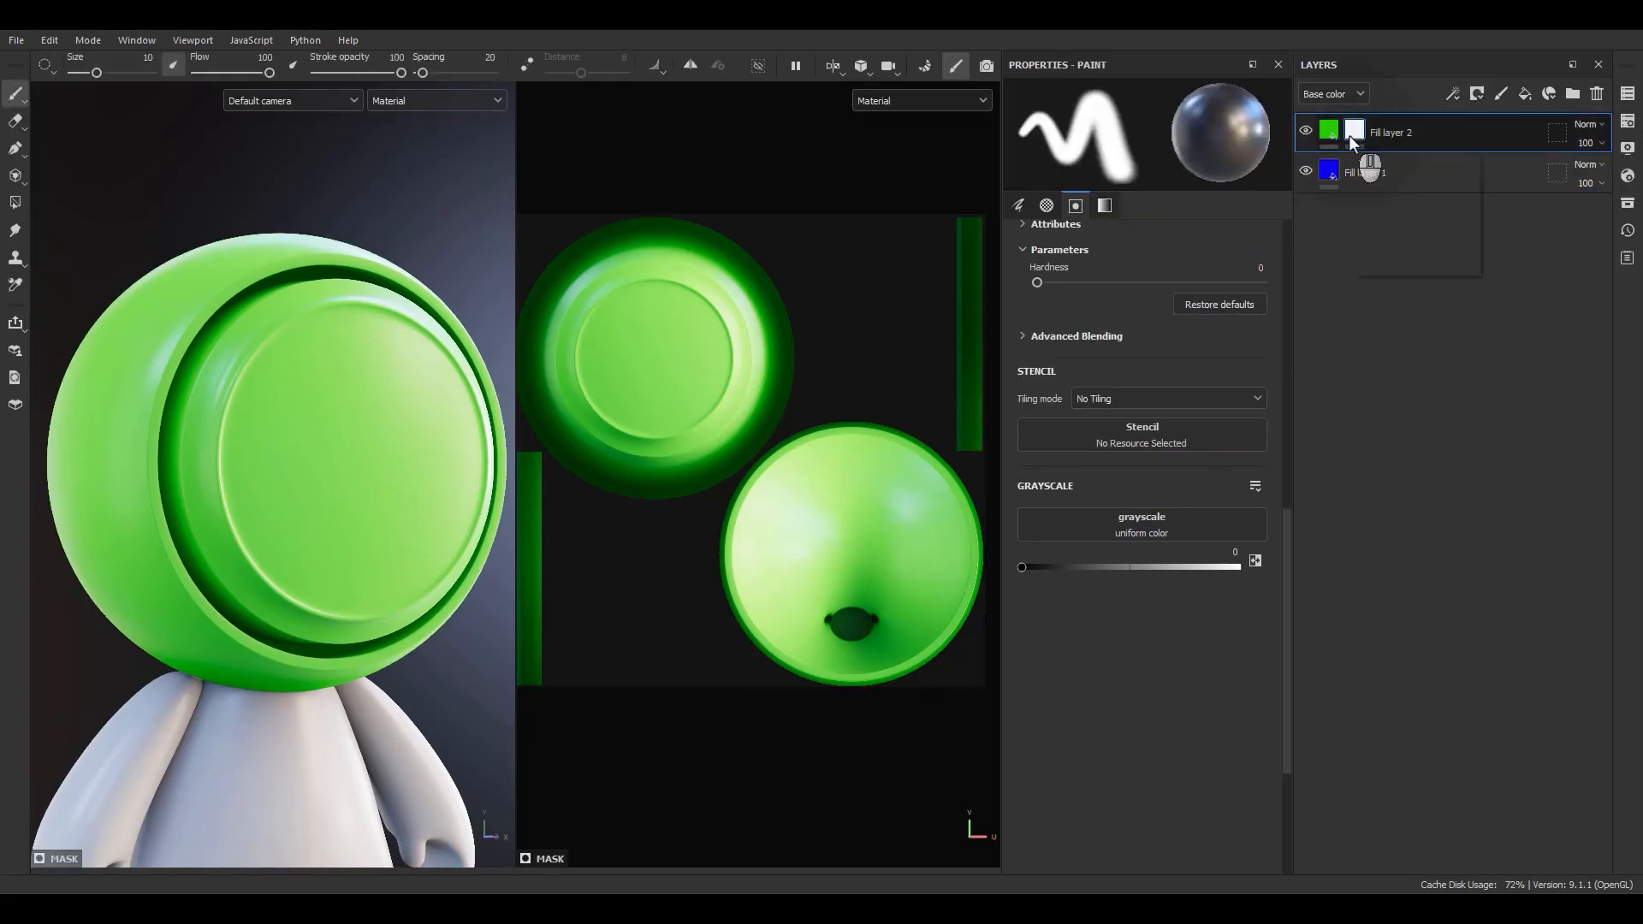
pyautogui.click(895, 91)
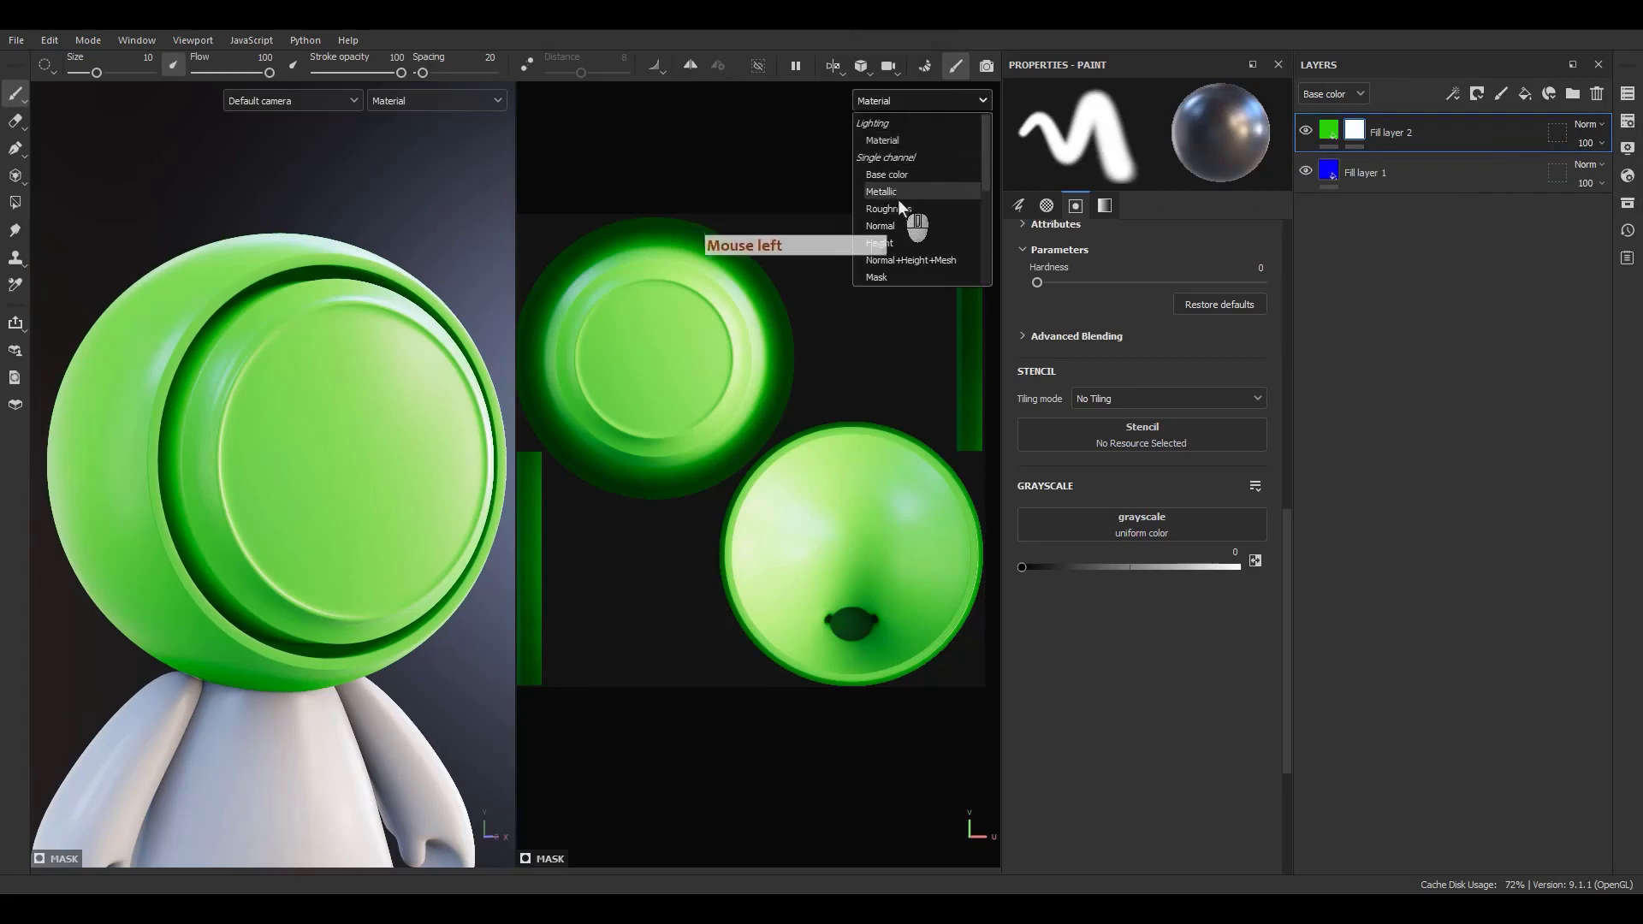
pyautogui.click(878, 175)
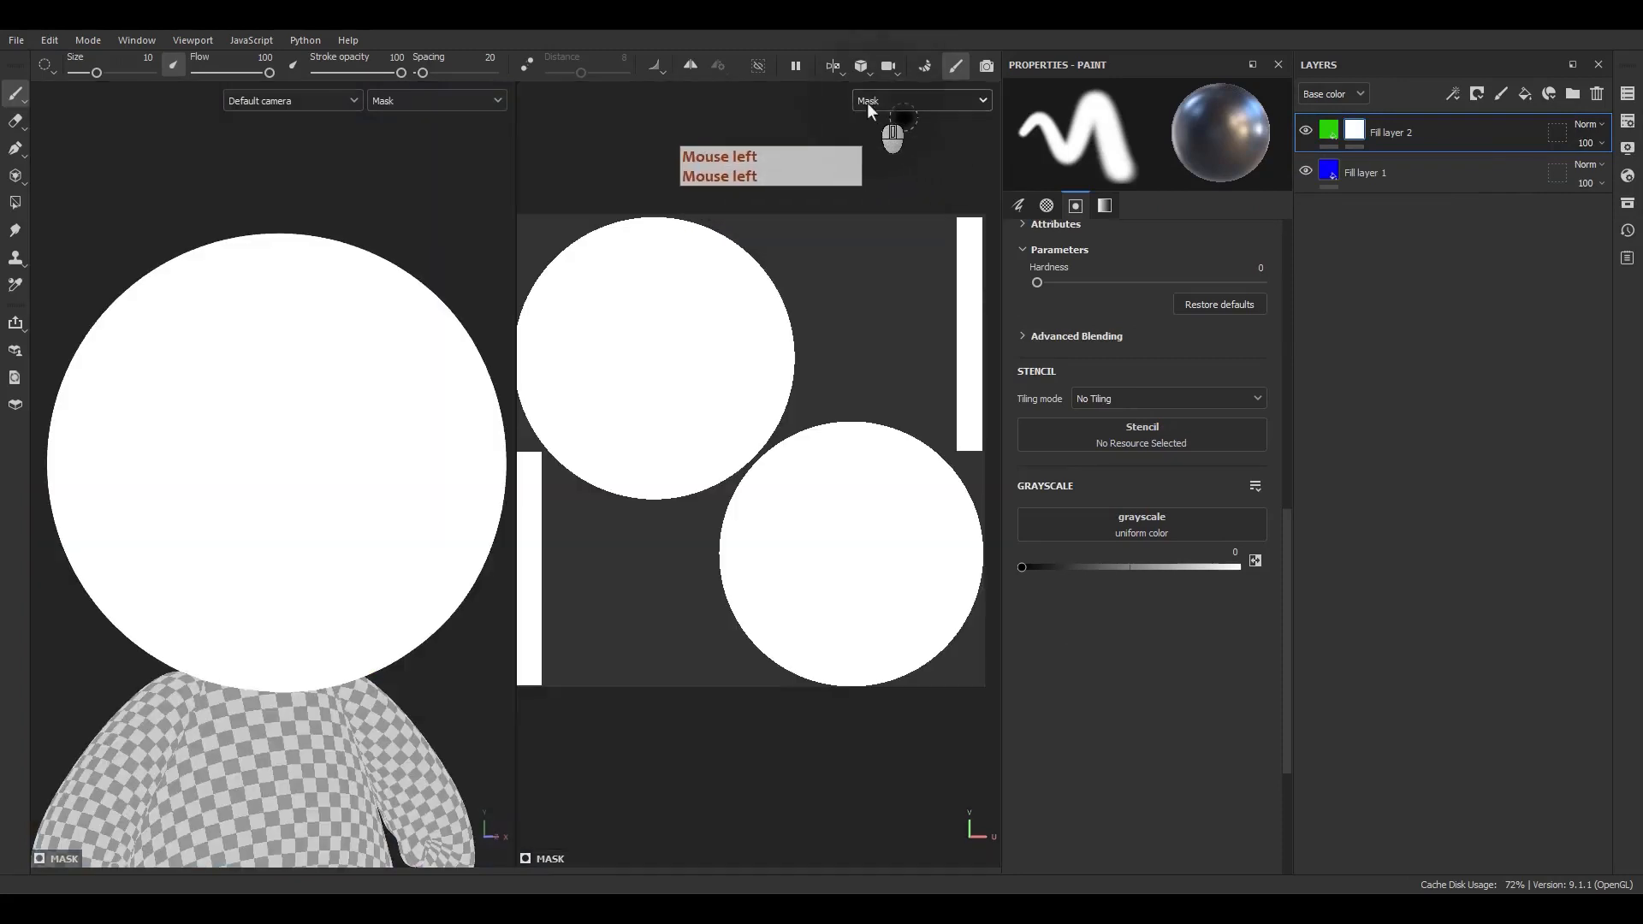
# Display the Height channel in the viewports, then return to the material view.
pyautogui.click(866, 101)
pyautogui.scroll(-3, 882, 224)
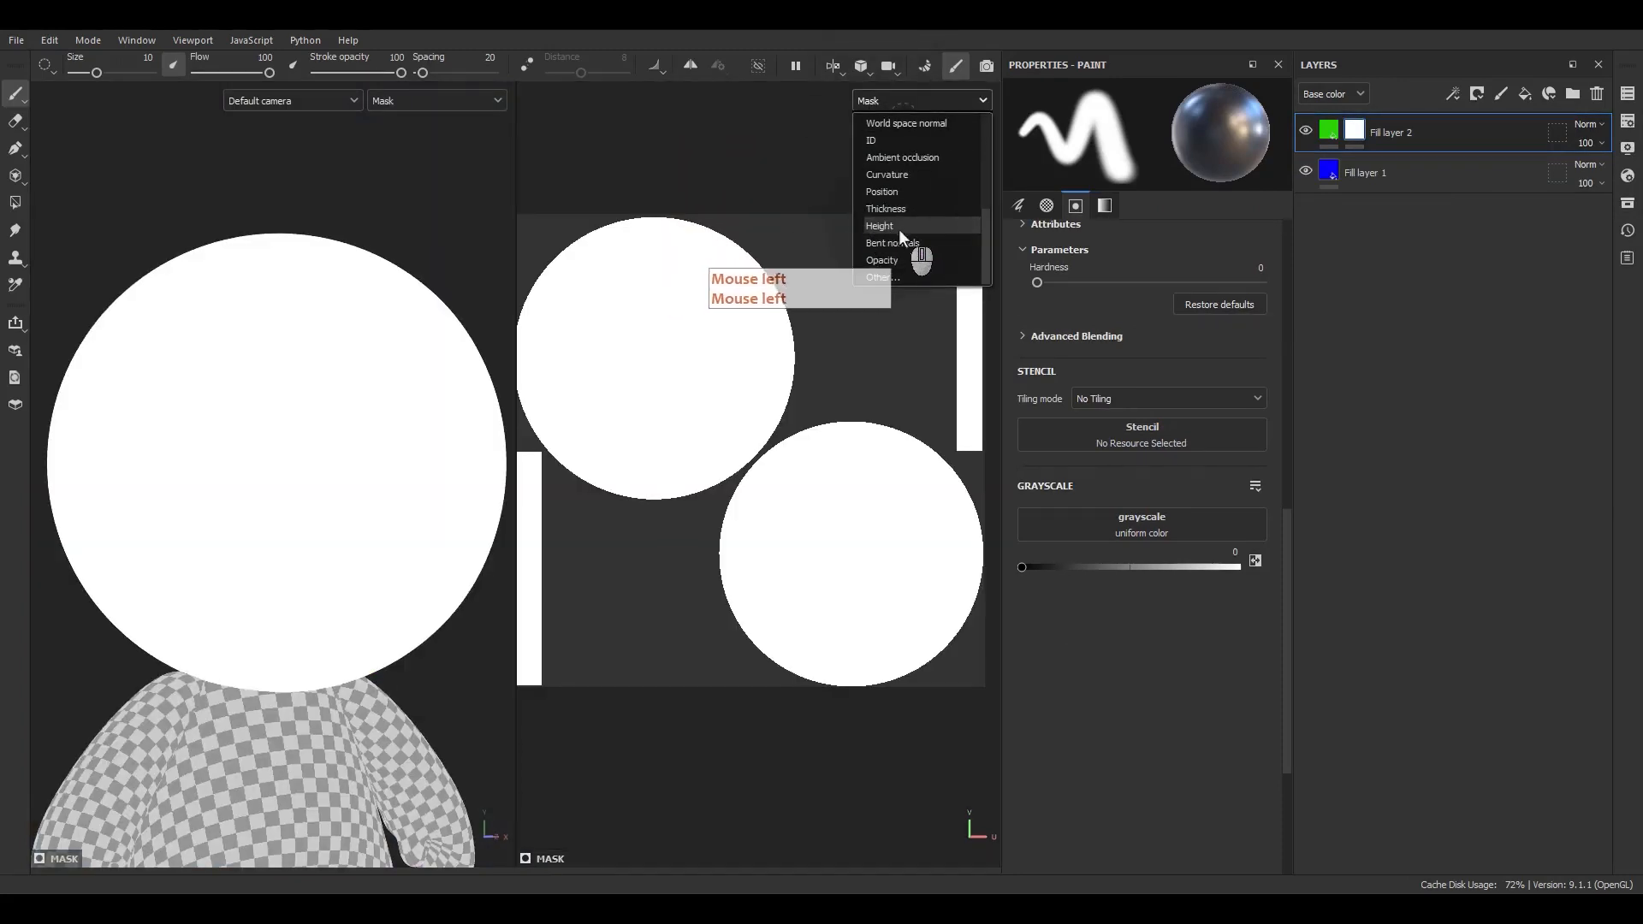
pyautogui.click(1374, 255)
pyautogui.click(1378, 178)
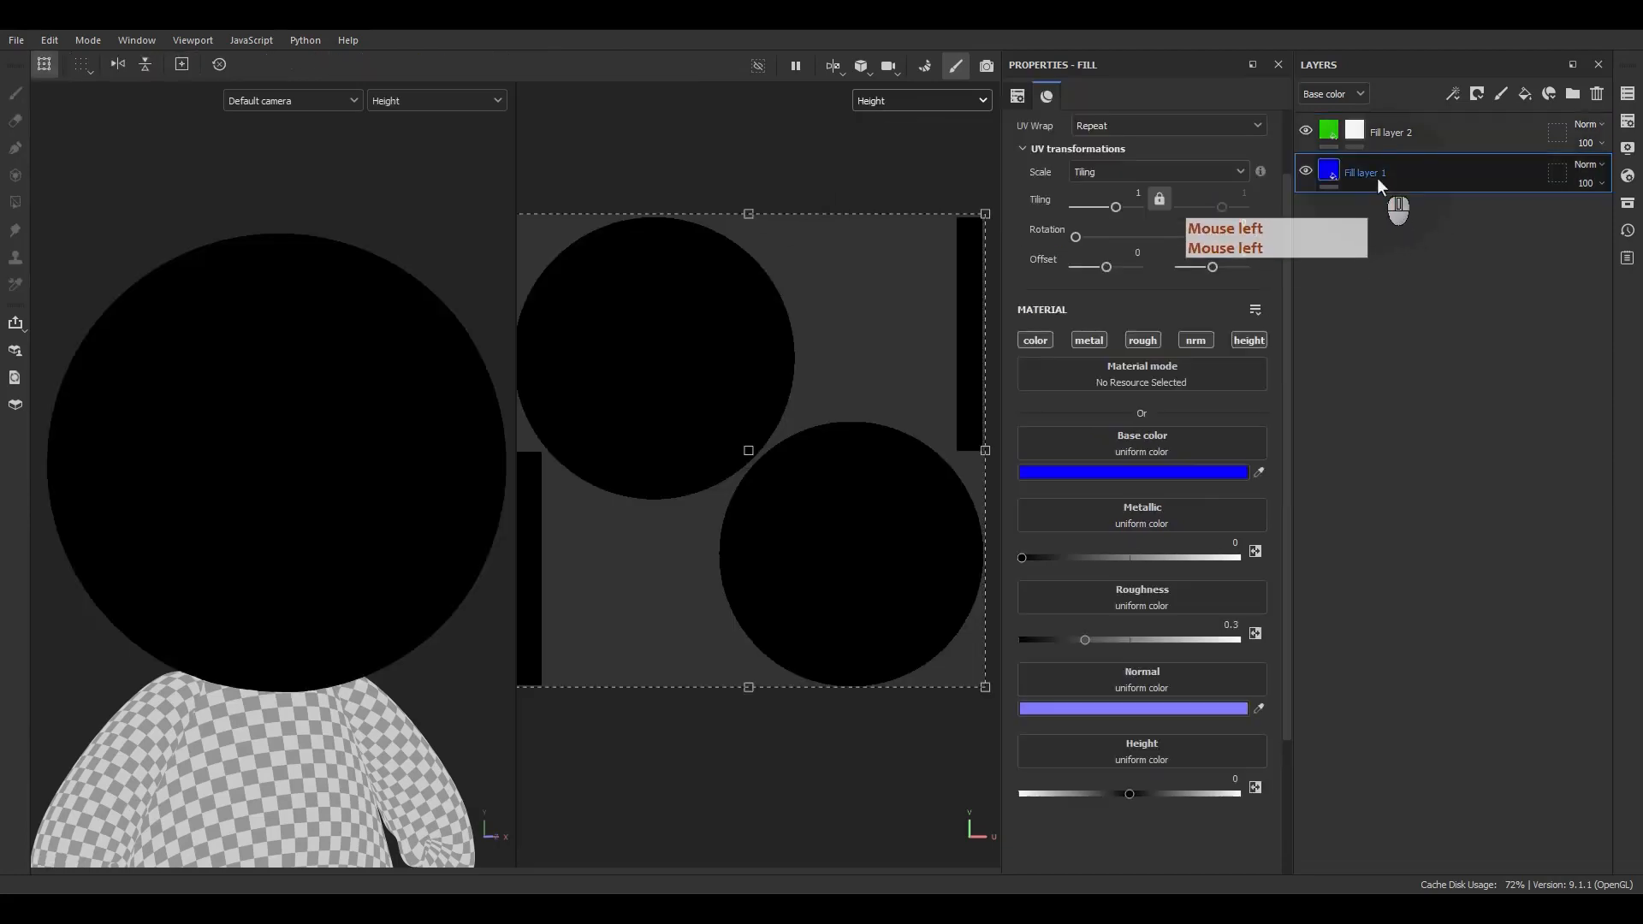
pyautogui.press('m')
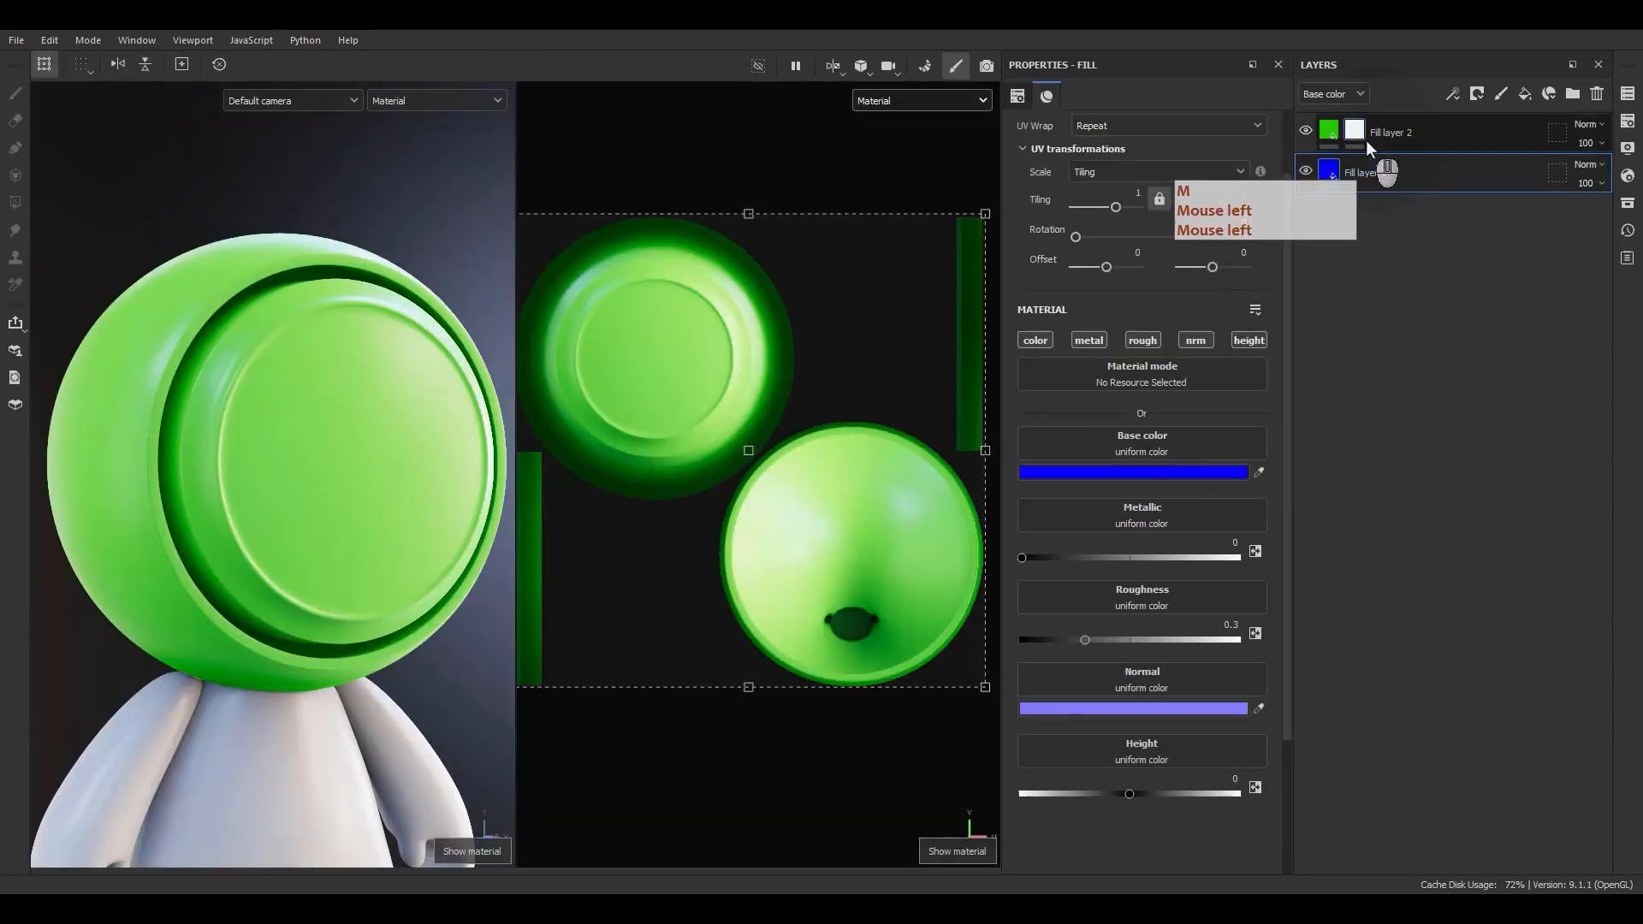
# Replace the green fill layer's mask with a black mask.
pyautogui.keyDown('alt'); pyautogui.click(1357, 134); pyautogui.keyUp('alt')
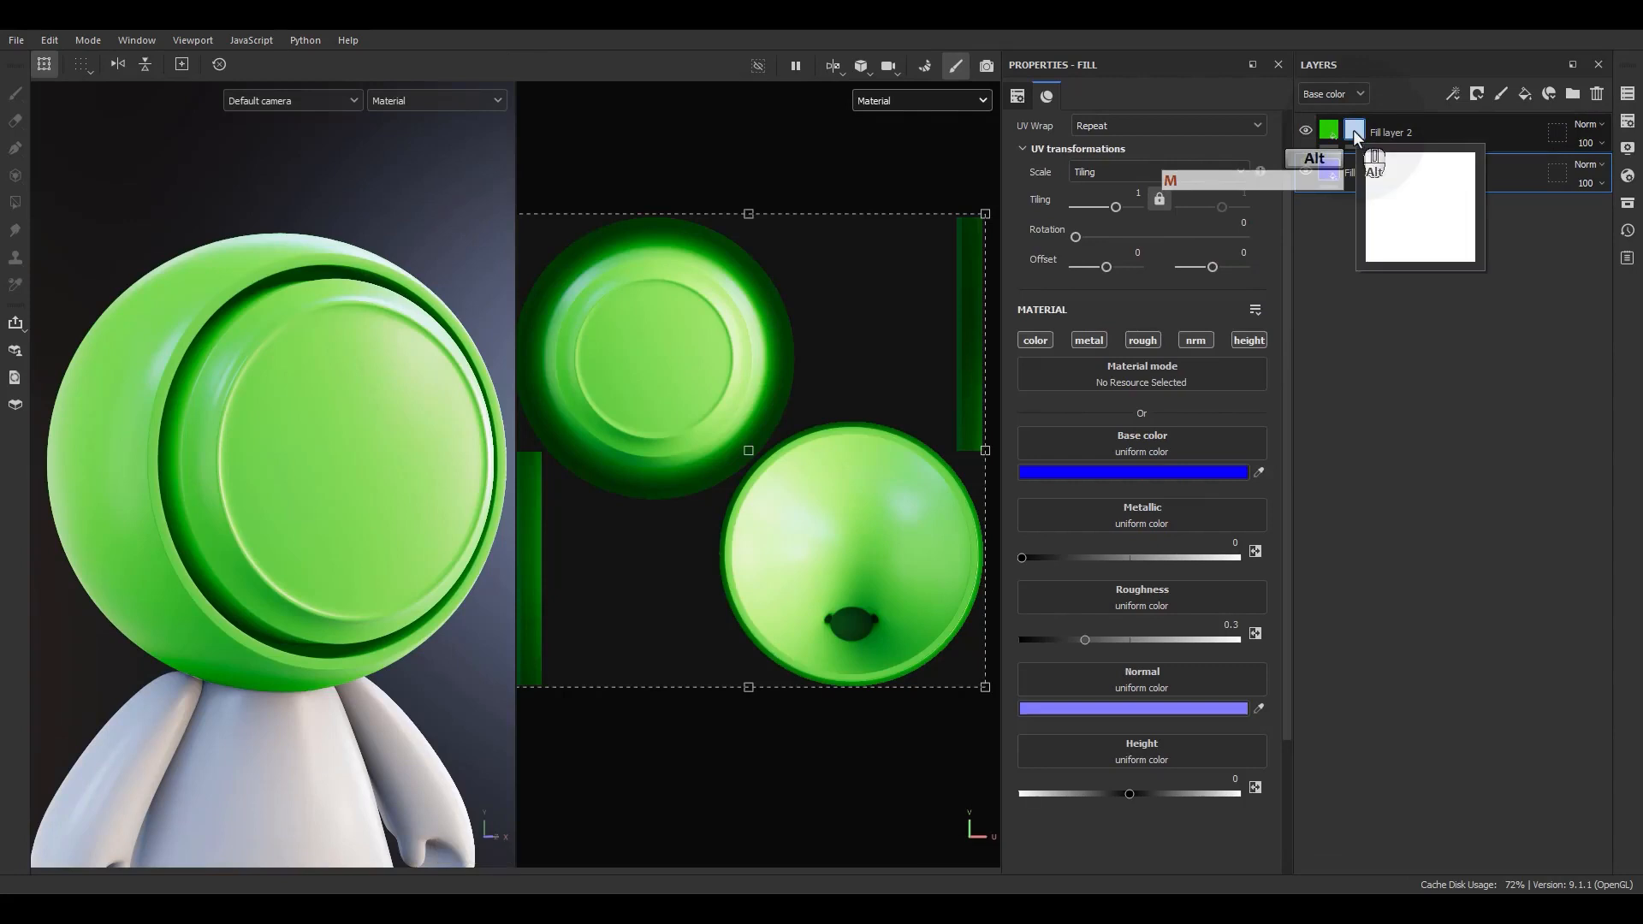
pyautogui.keyDown('alt'); pyautogui.click(1353, 130); pyautogui.keyUp('alt')
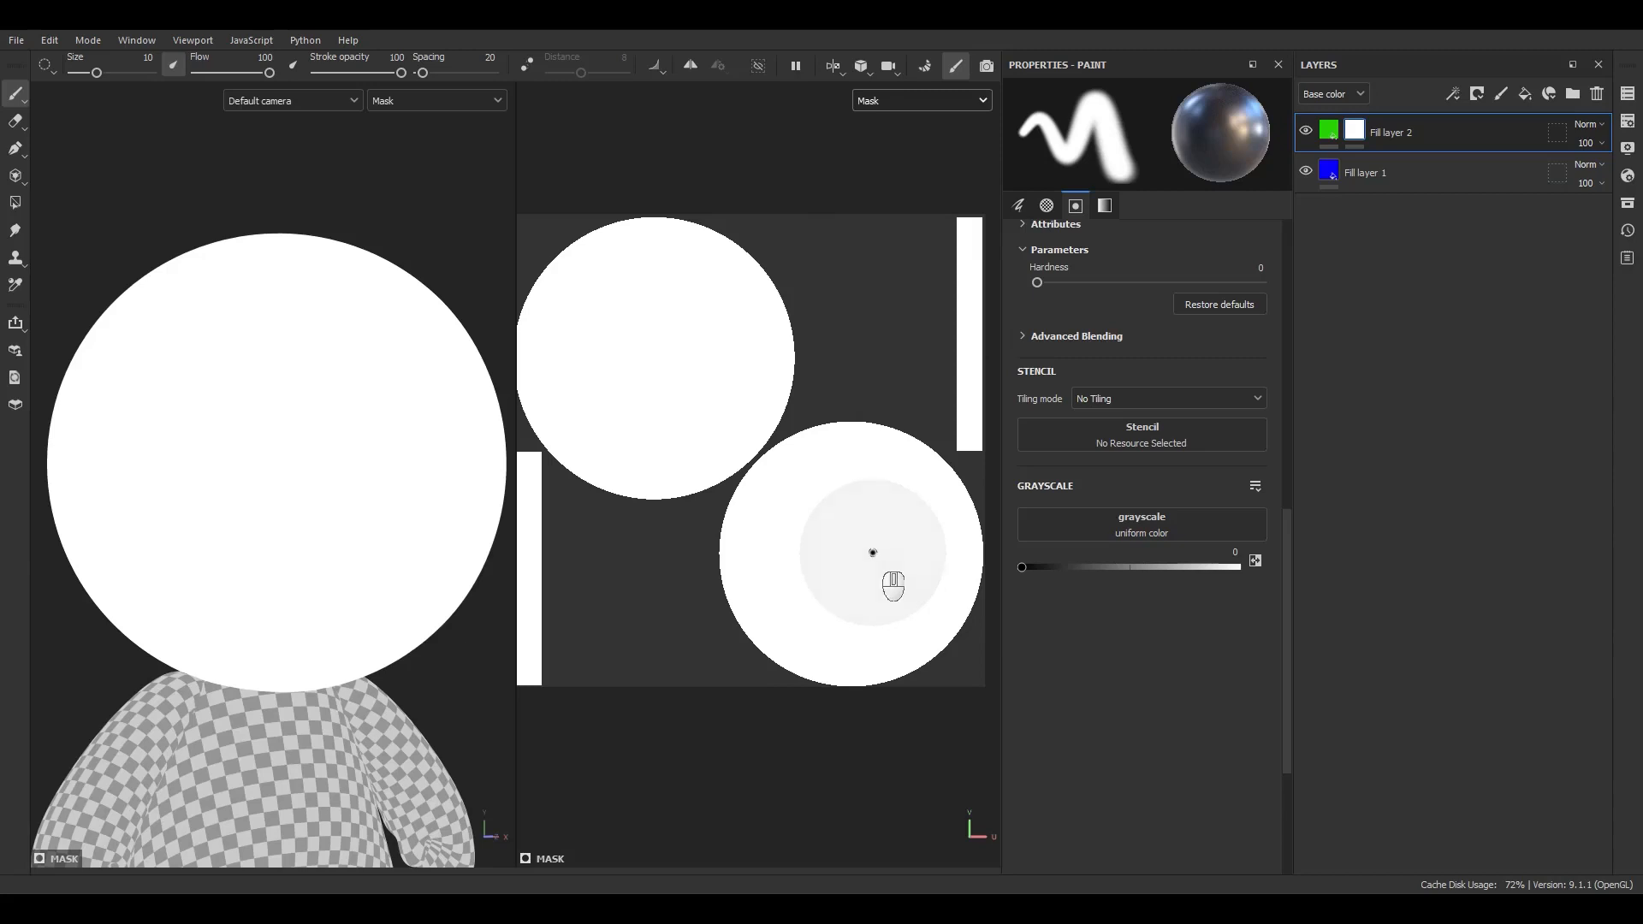
pyautogui.click(1481, 101)
pyautogui.click(1487, 140)
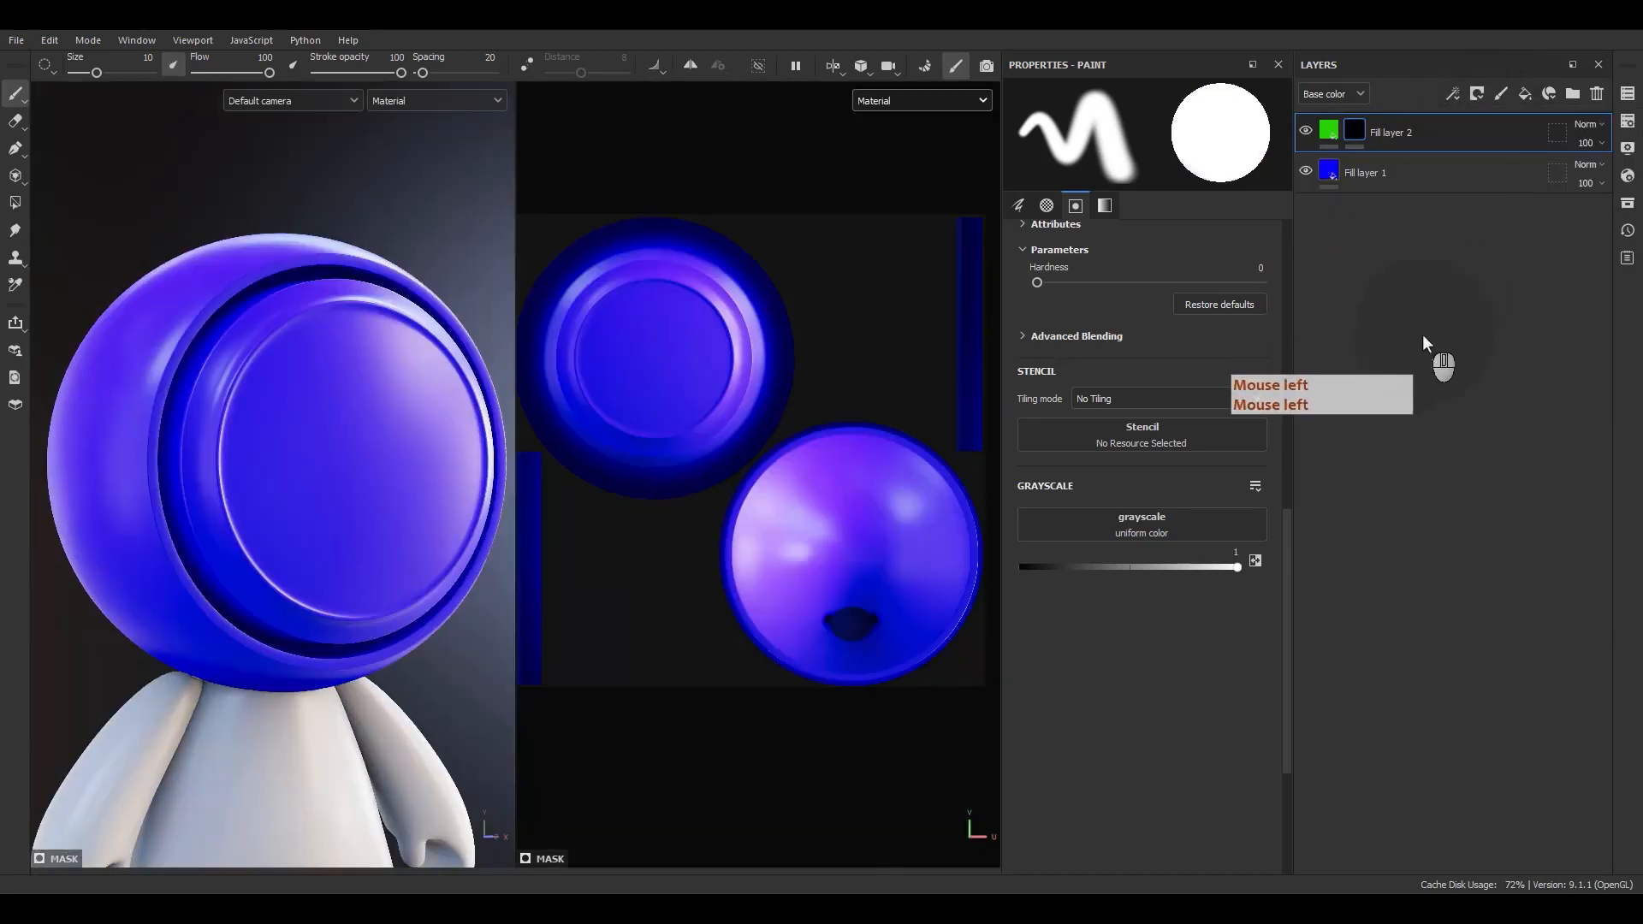
pyautogui.click(1329, 130)
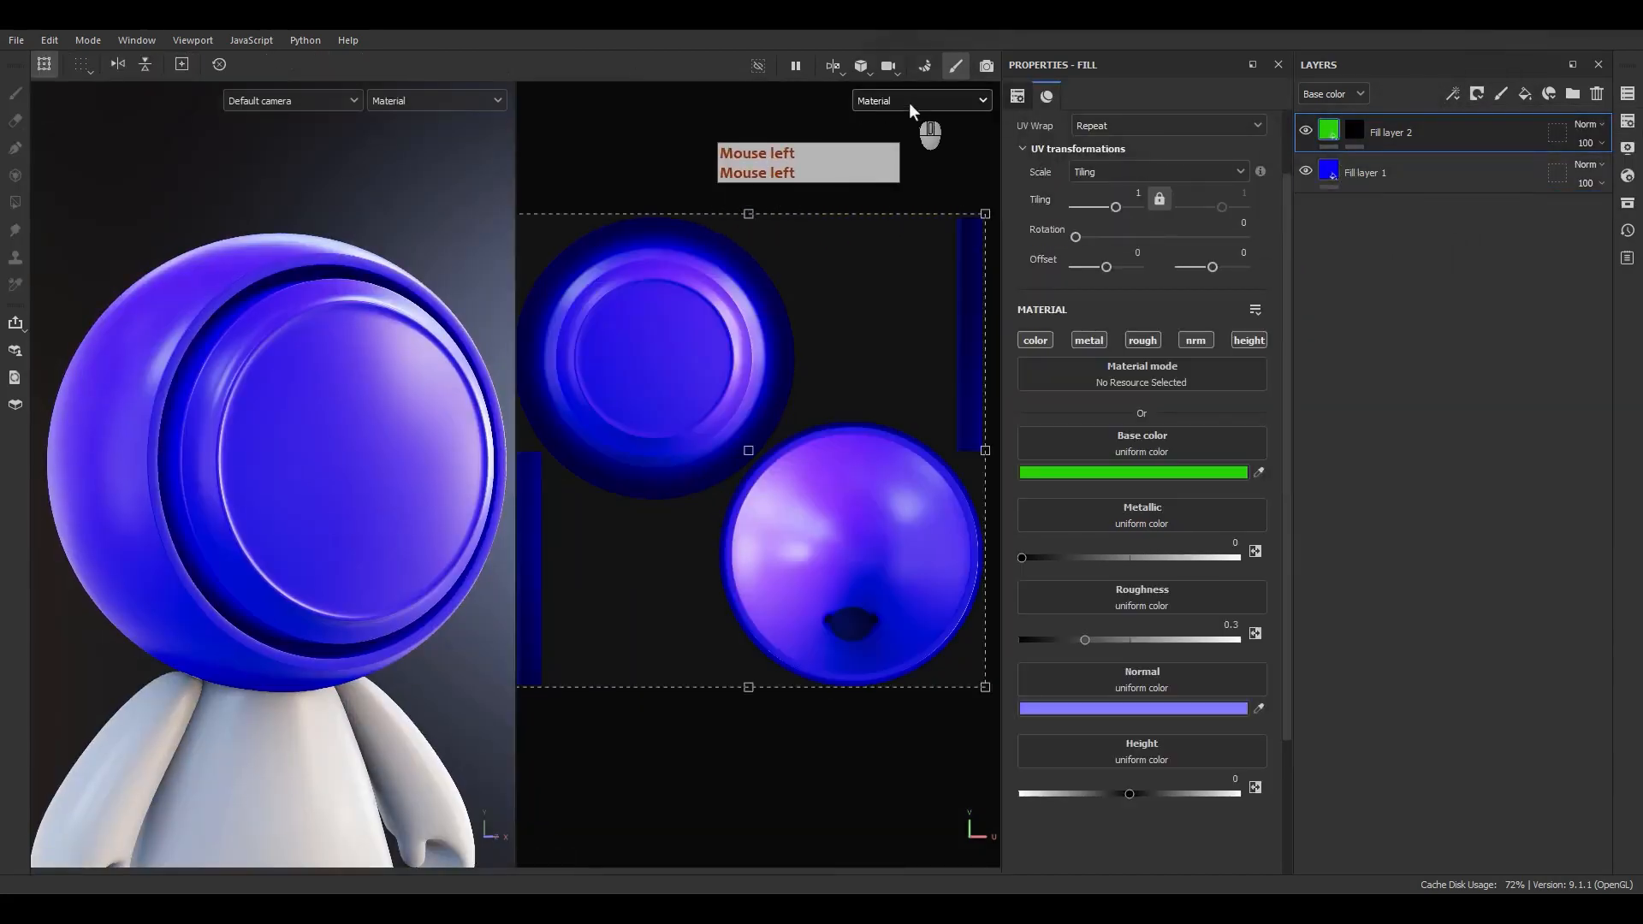
# Paint a white swirl stroke onto the green fill layer's black mask across the face, then return to the layer's fill properties.
pyautogui.click(809, 326)
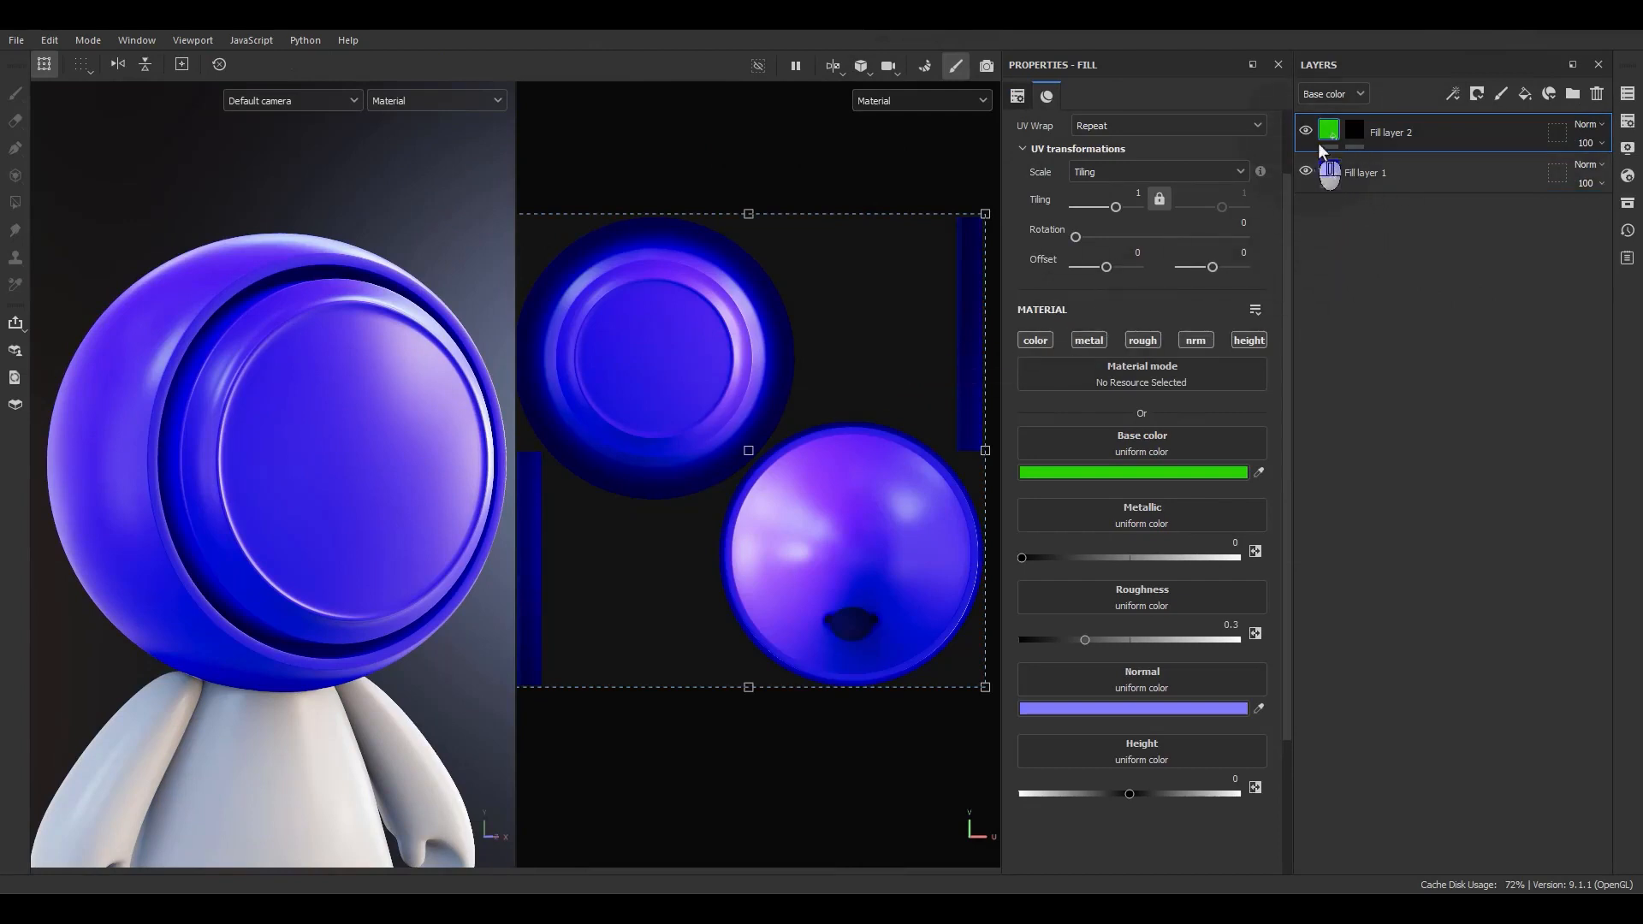
pyautogui.click(1354, 132)
pyautogui.keyDown('alt'); pyautogui.click(1355, 129); pyautogui.keyUp('alt')
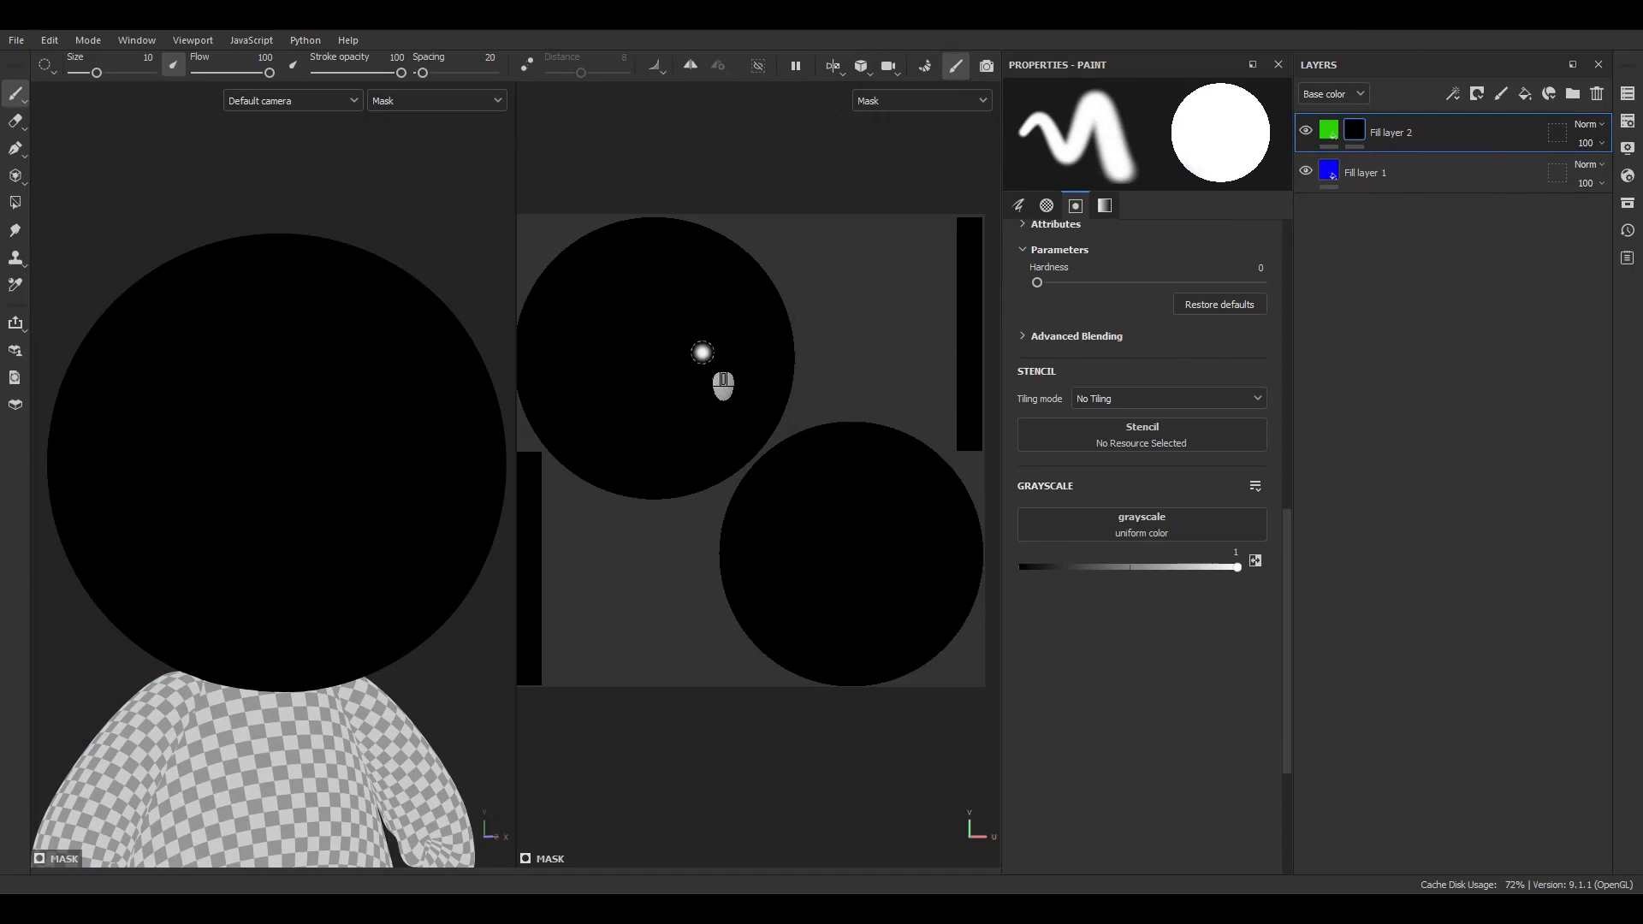
pyautogui.moveTo(703, 350)
pyautogui.mouseDown()
pyautogui.moveTo(684, 414)
pyautogui.moveTo(597, 375)
pyautogui.moveTo(637, 315)
pyautogui.moveTo(700, 346)
pyautogui.moveTo(659, 391)
pyautogui.moveTo(634, 340)
pyautogui.moveTo(693, 360)
pyautogui.mouseUp()
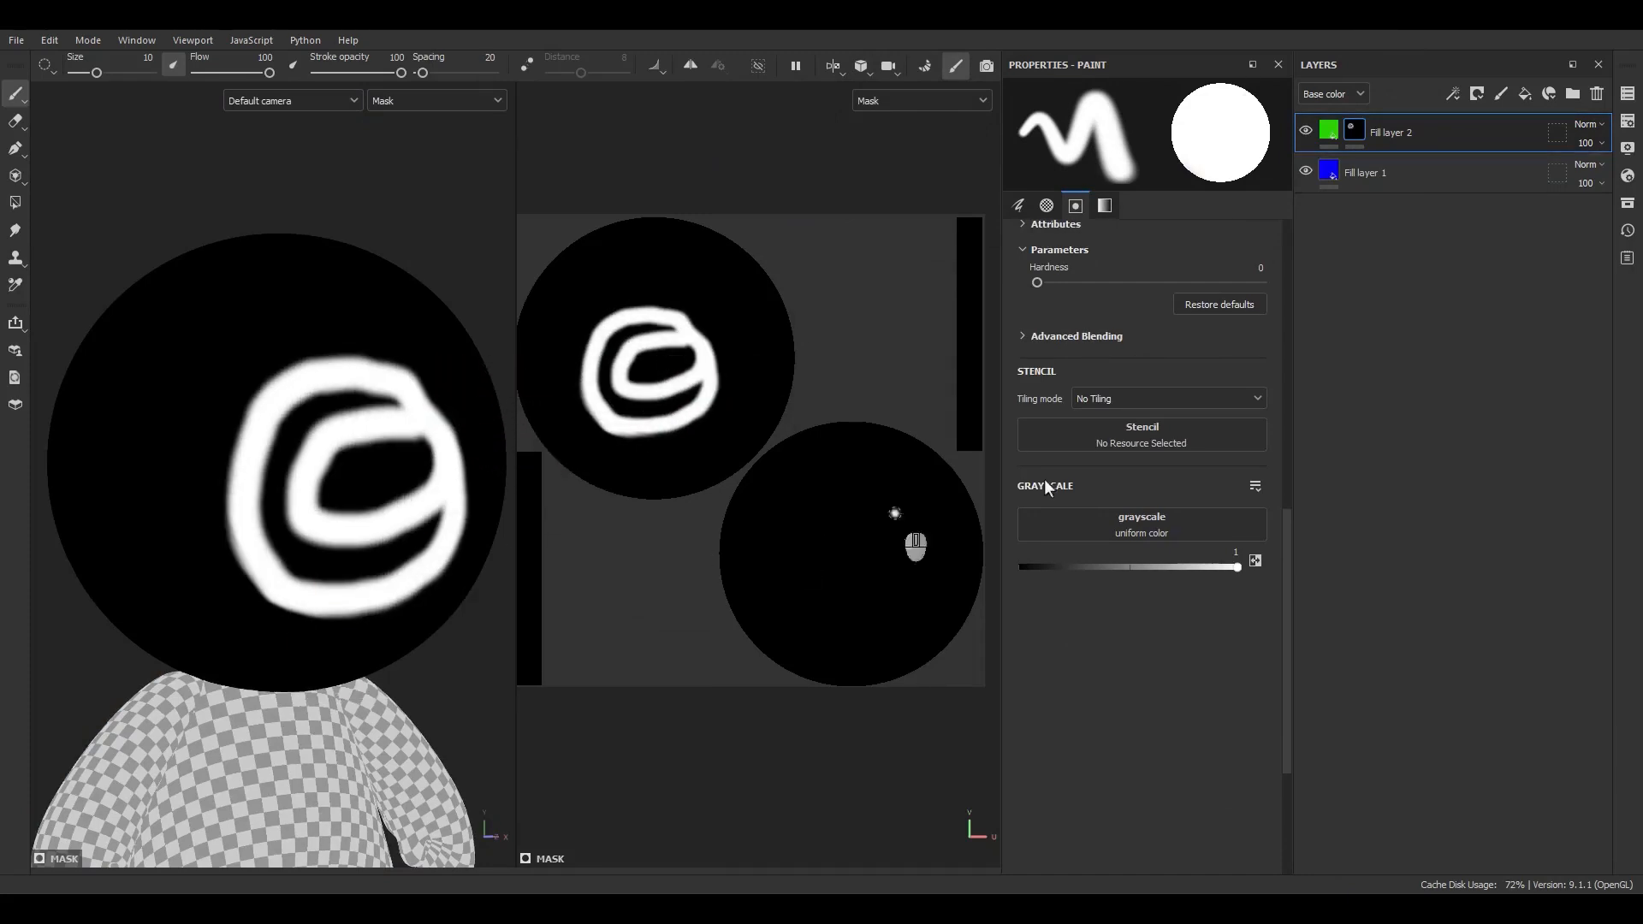
pyautogui.click(1333, 133)
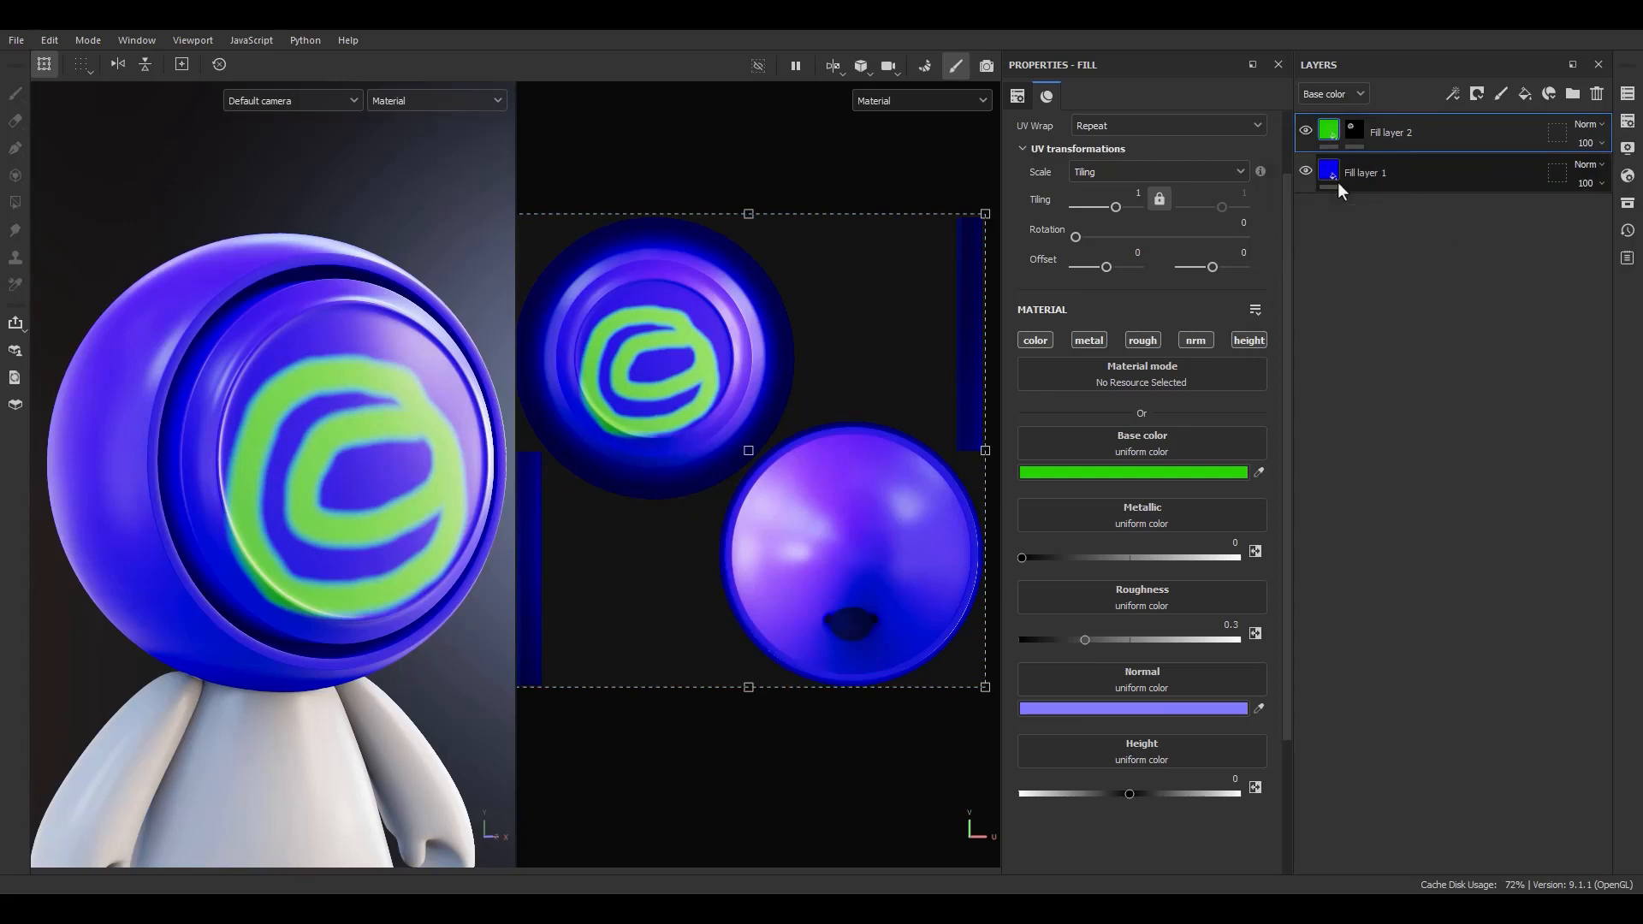
# Replace the green fill layer's painted mask with a new black mask.
pyautogui.moveTo(1384, 183)
pyautogui.mouseDown()
pyautogui.moveTo(1404, 187)
pyautogui.moveTo(1460, 130)
pyautogui.moveTo(1374, 117)
pyautogui.moveTo(1479, 116)
pyautogui.moveTo(1362, 127)
pyautogui.mouseUp()
pyautogui.rightClick(1362, 127)
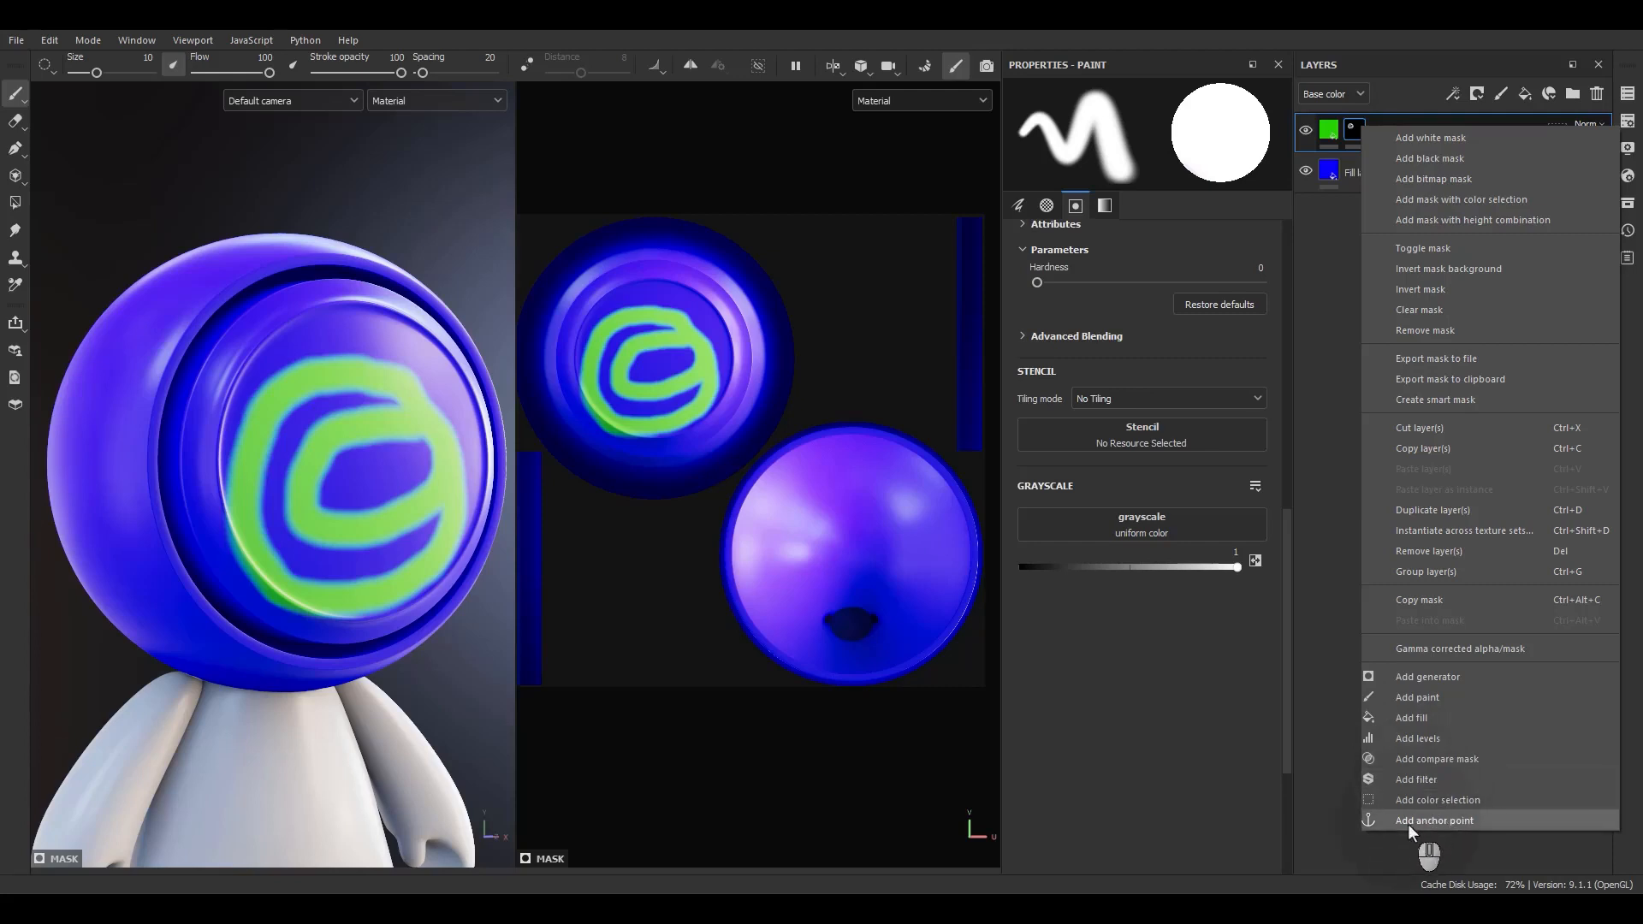
pyautogui.rightClick(1354, 129)
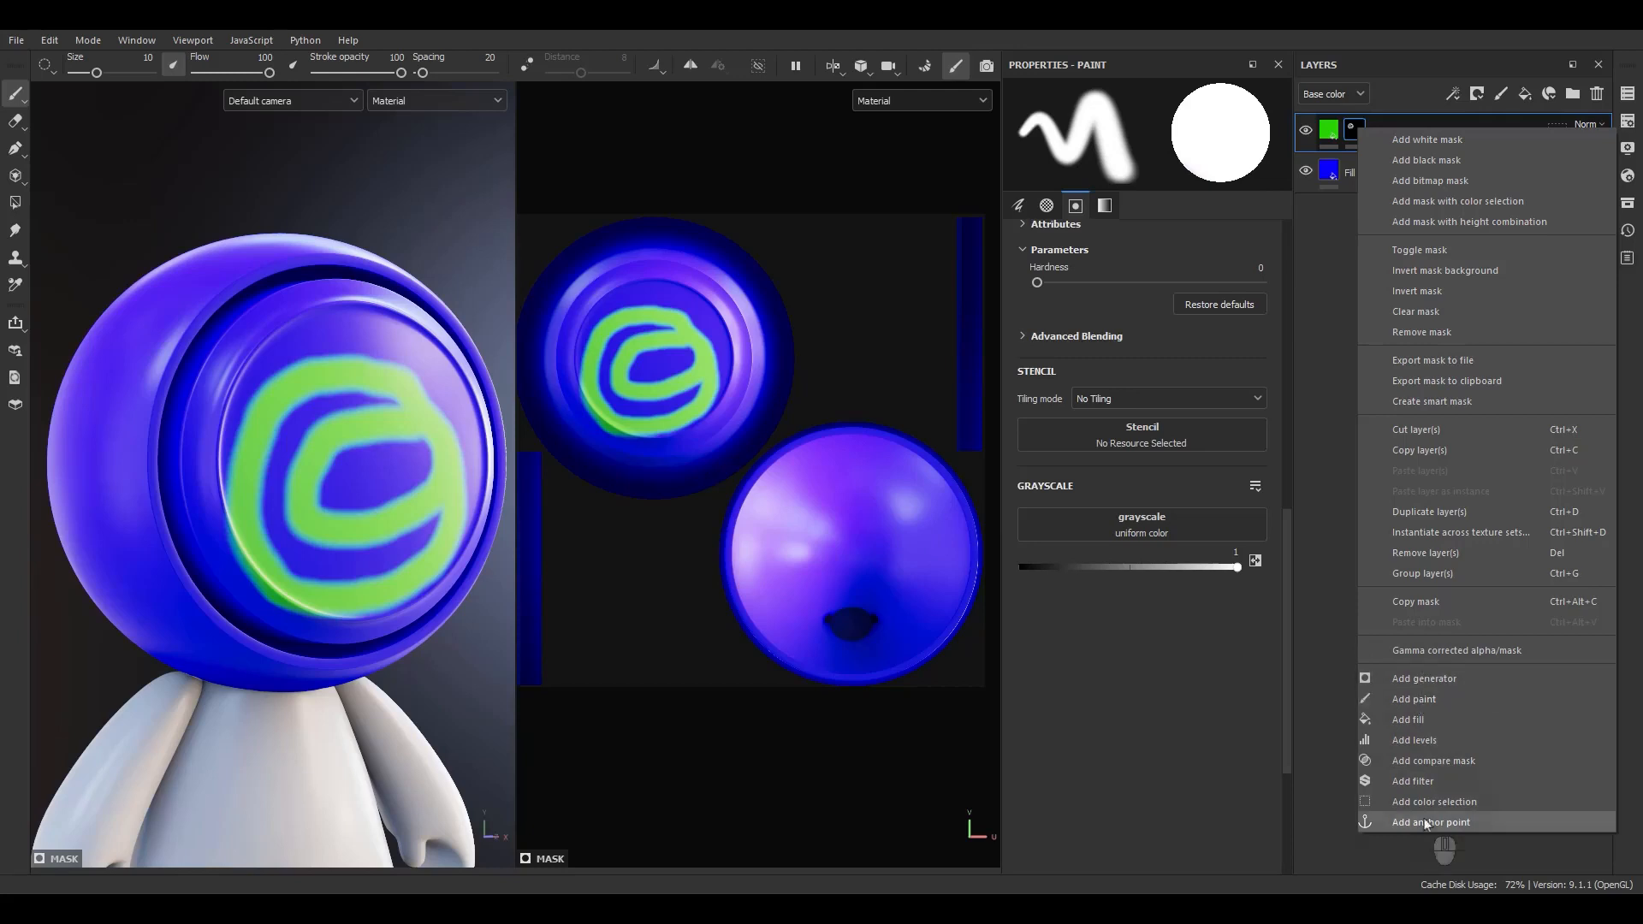
pyautogui.click(1332, 571)
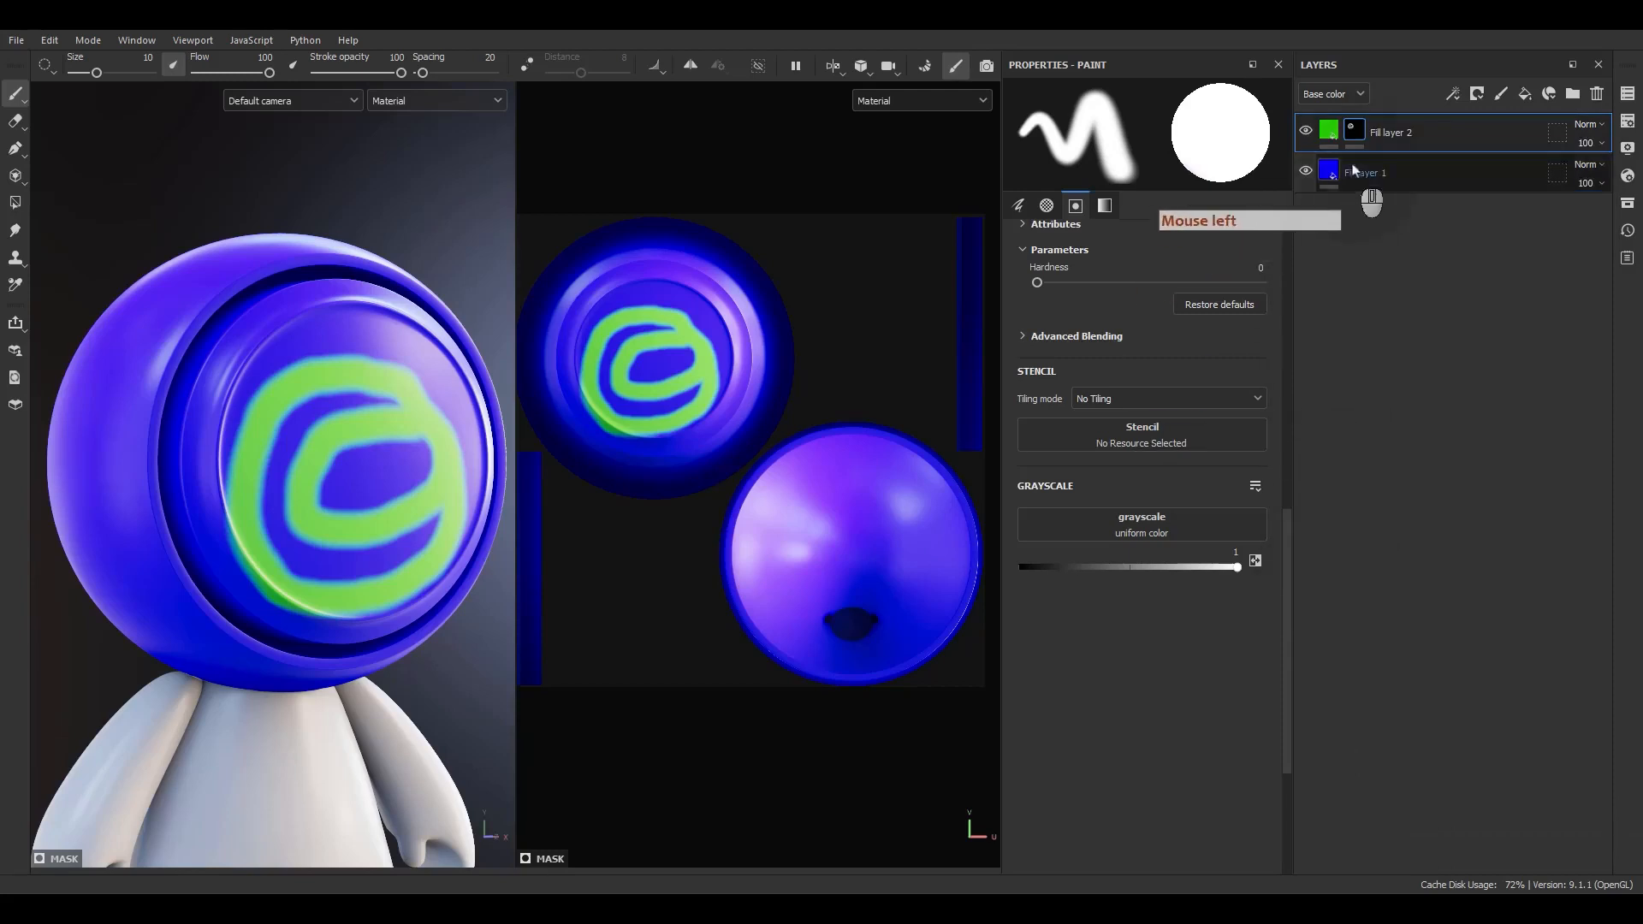
pyautogui.click(1477, 93)
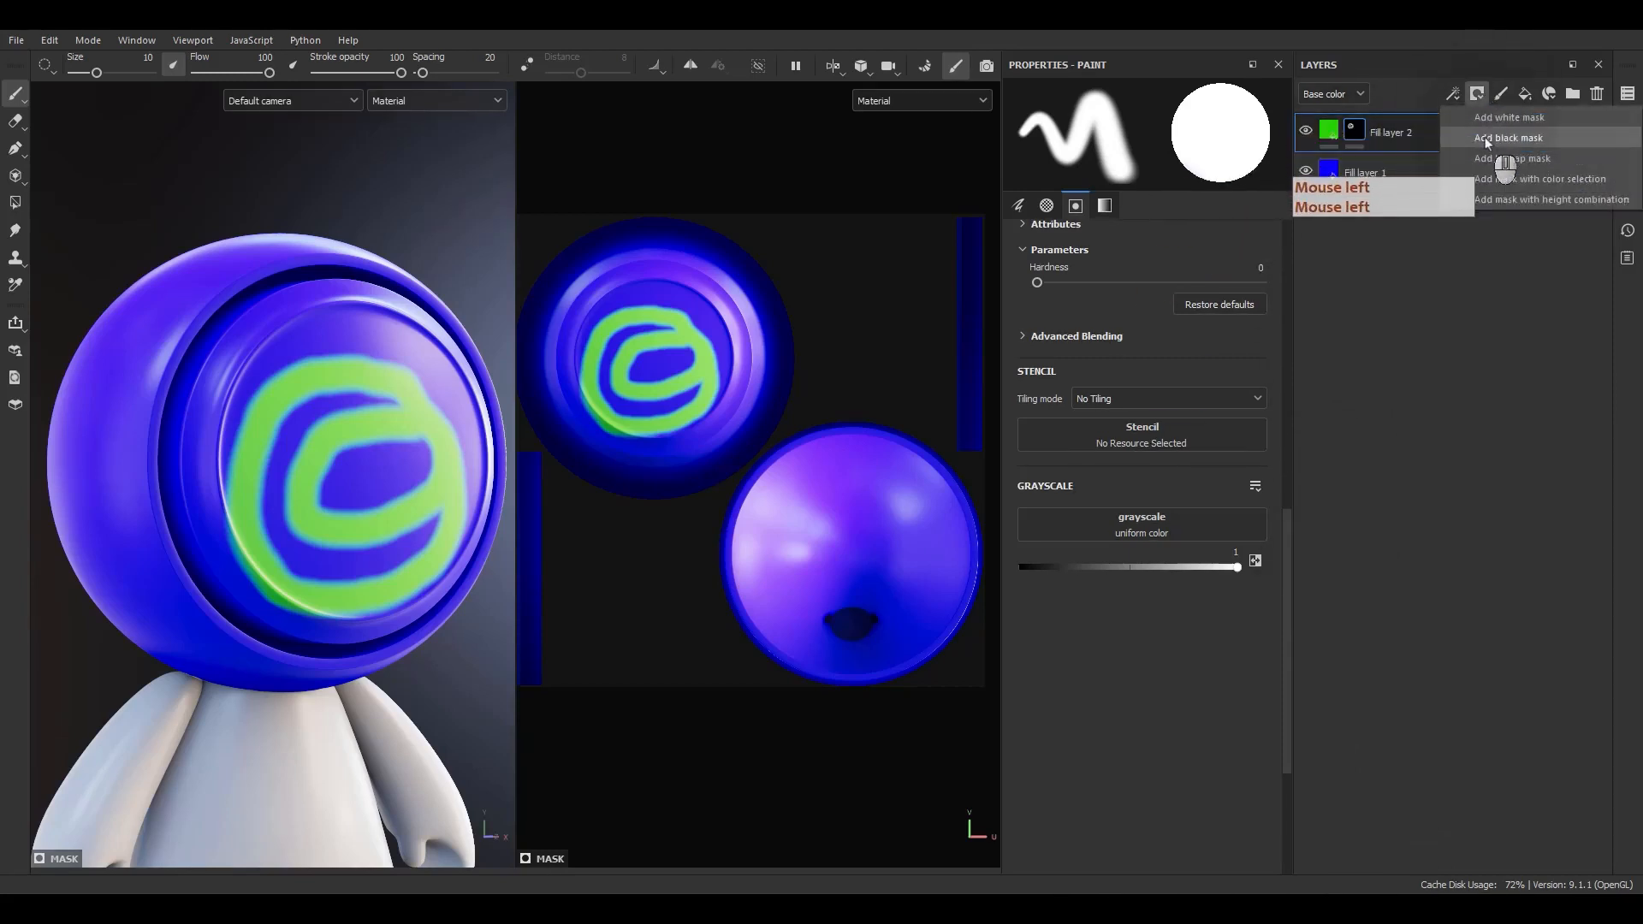
pyautogui.click(1485, 137)
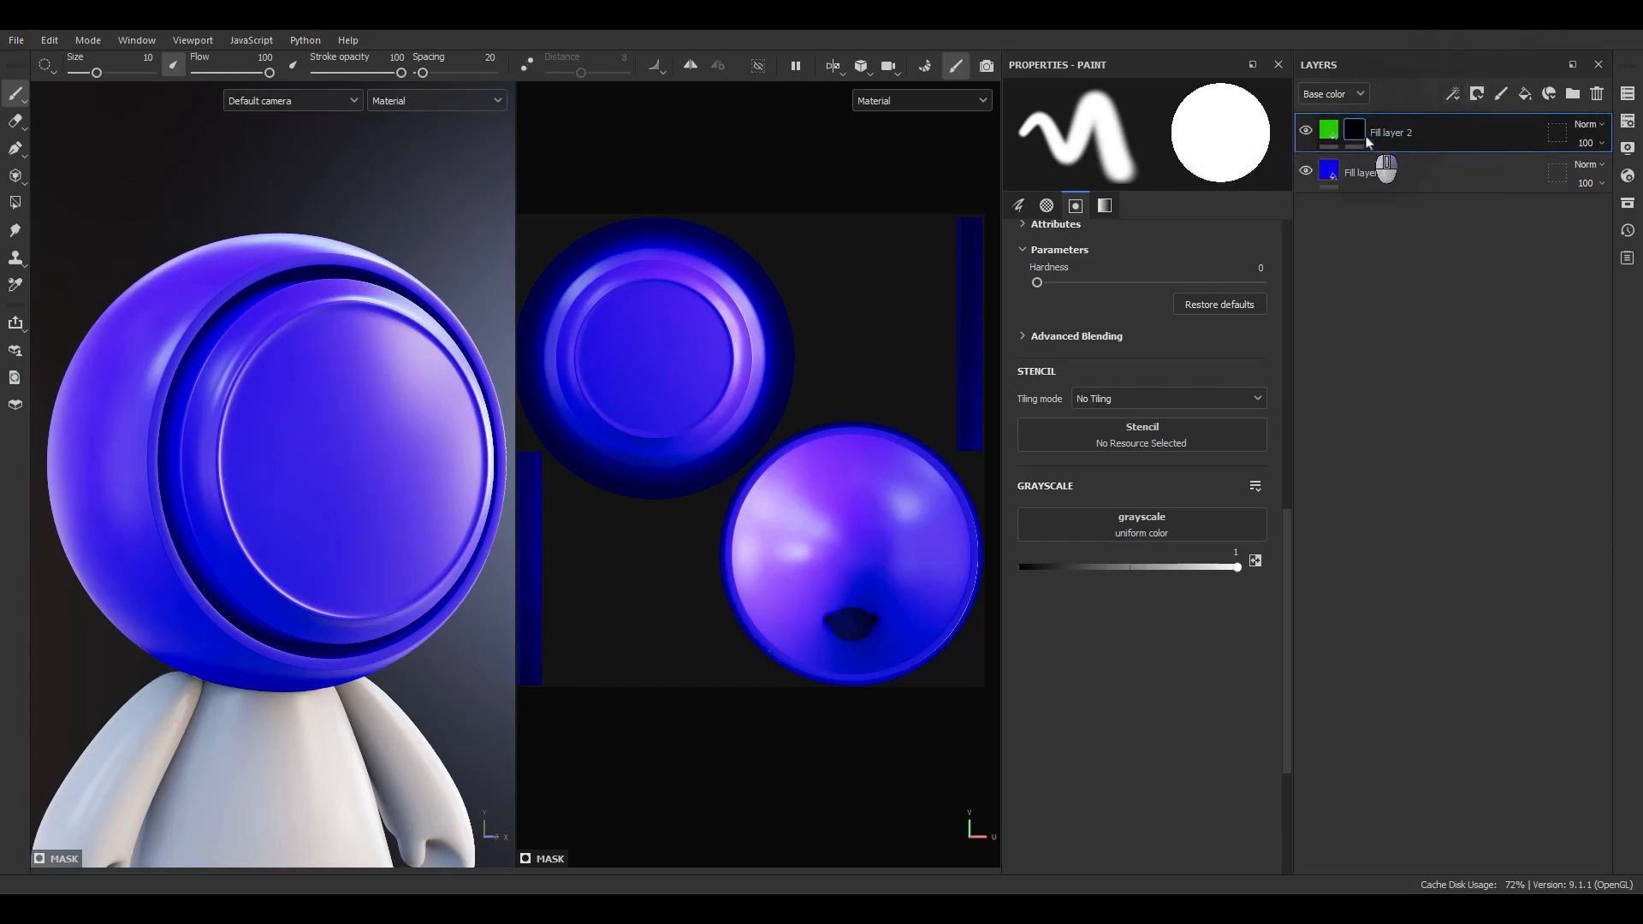
# Replace the green fill layer's mask with a white mask.
pyautogui.rightClick(1368, 136)
pyautogui.click(1476, 94)
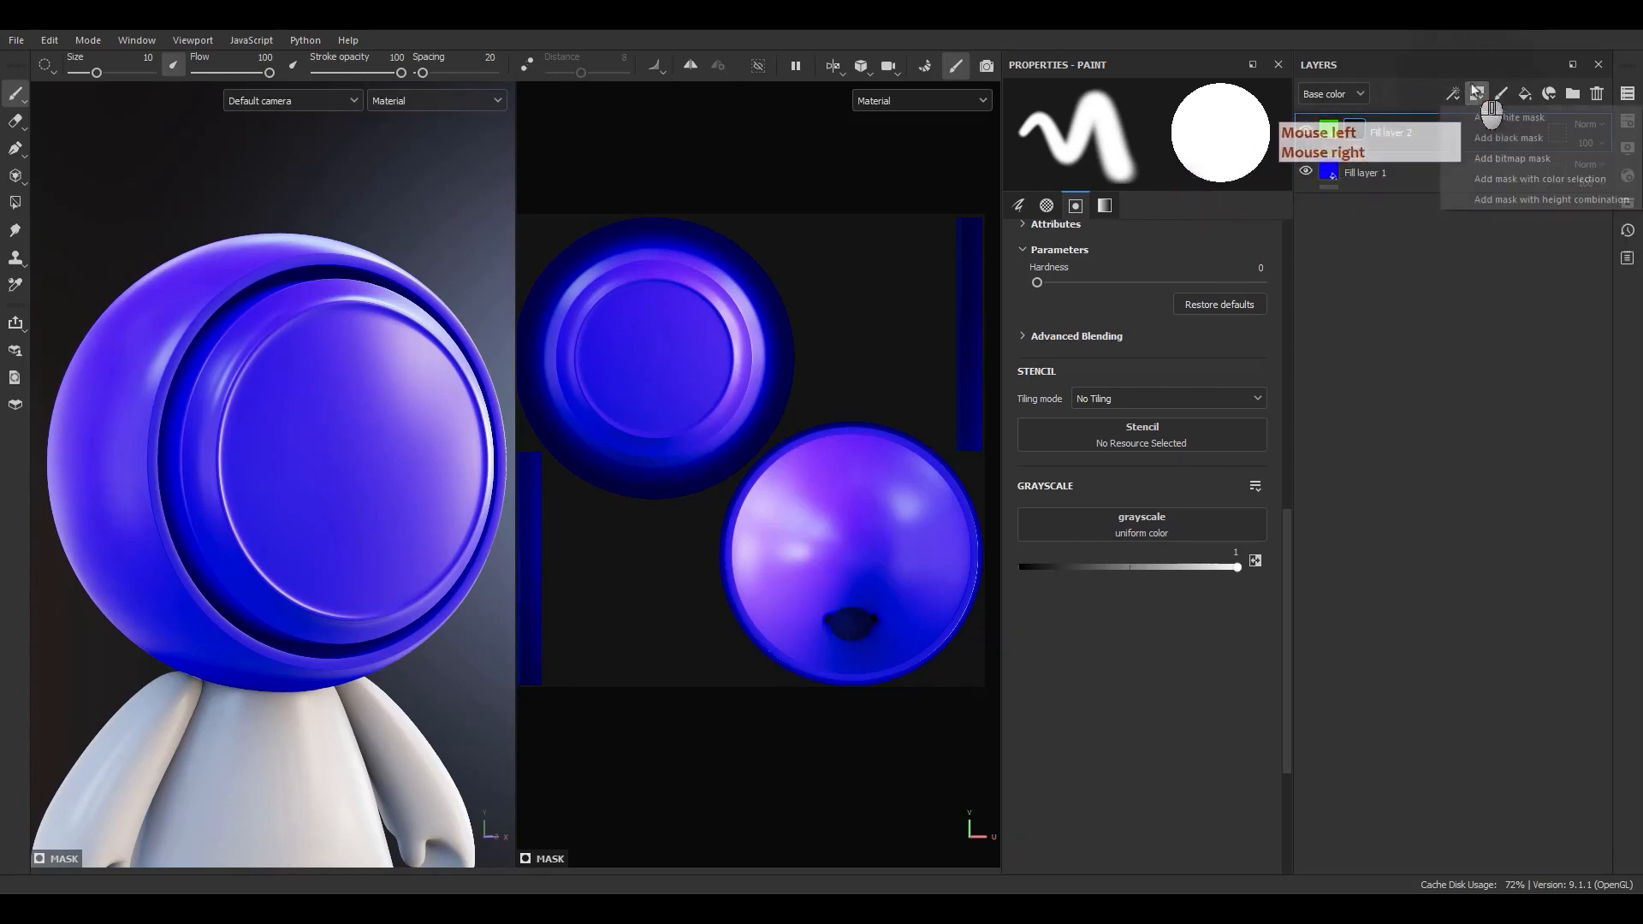
pyautogui.click(1497, 130)
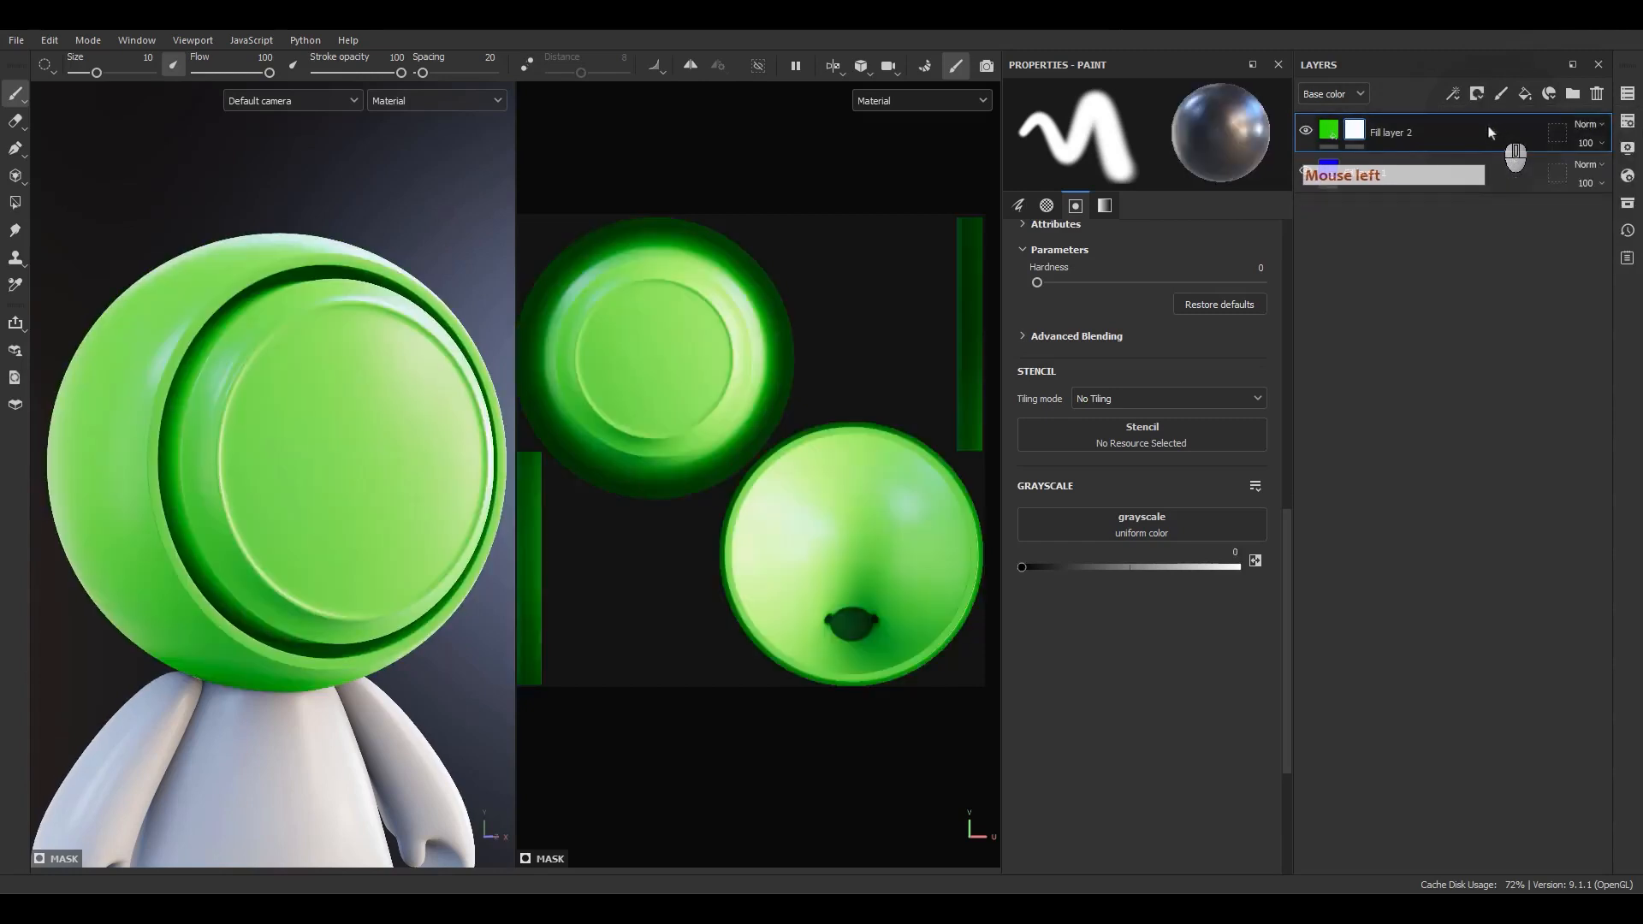
# Delete the existing layers and add a new fill layer to the empty stack.
pyautogui.rightClick(1355, 132)
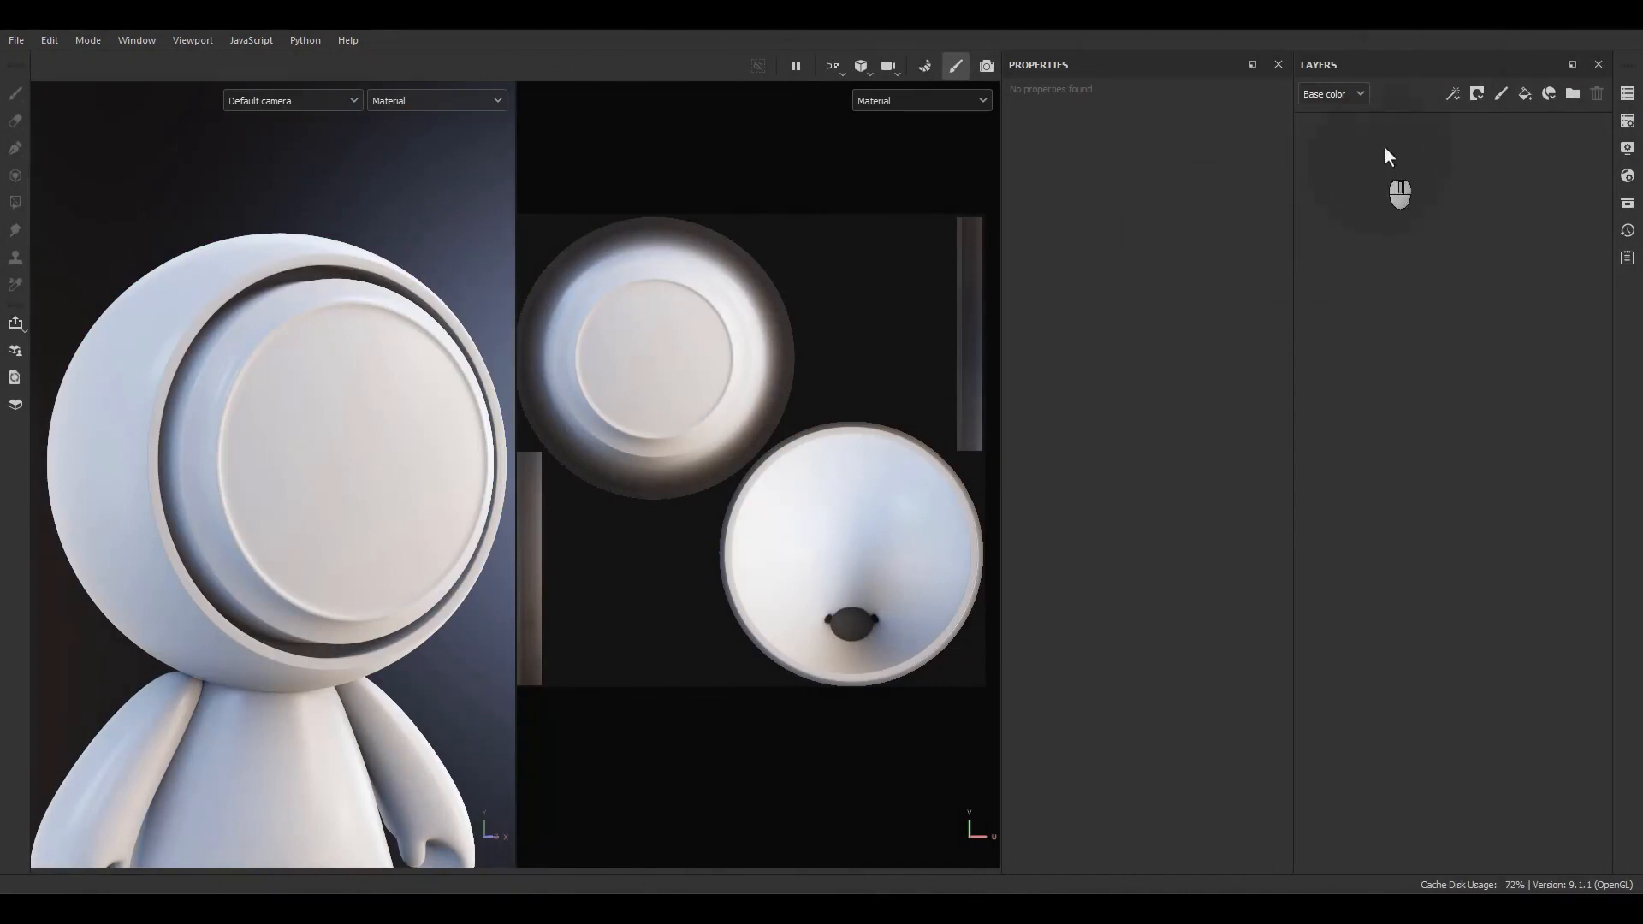
pyautogui.click(1518, 98)
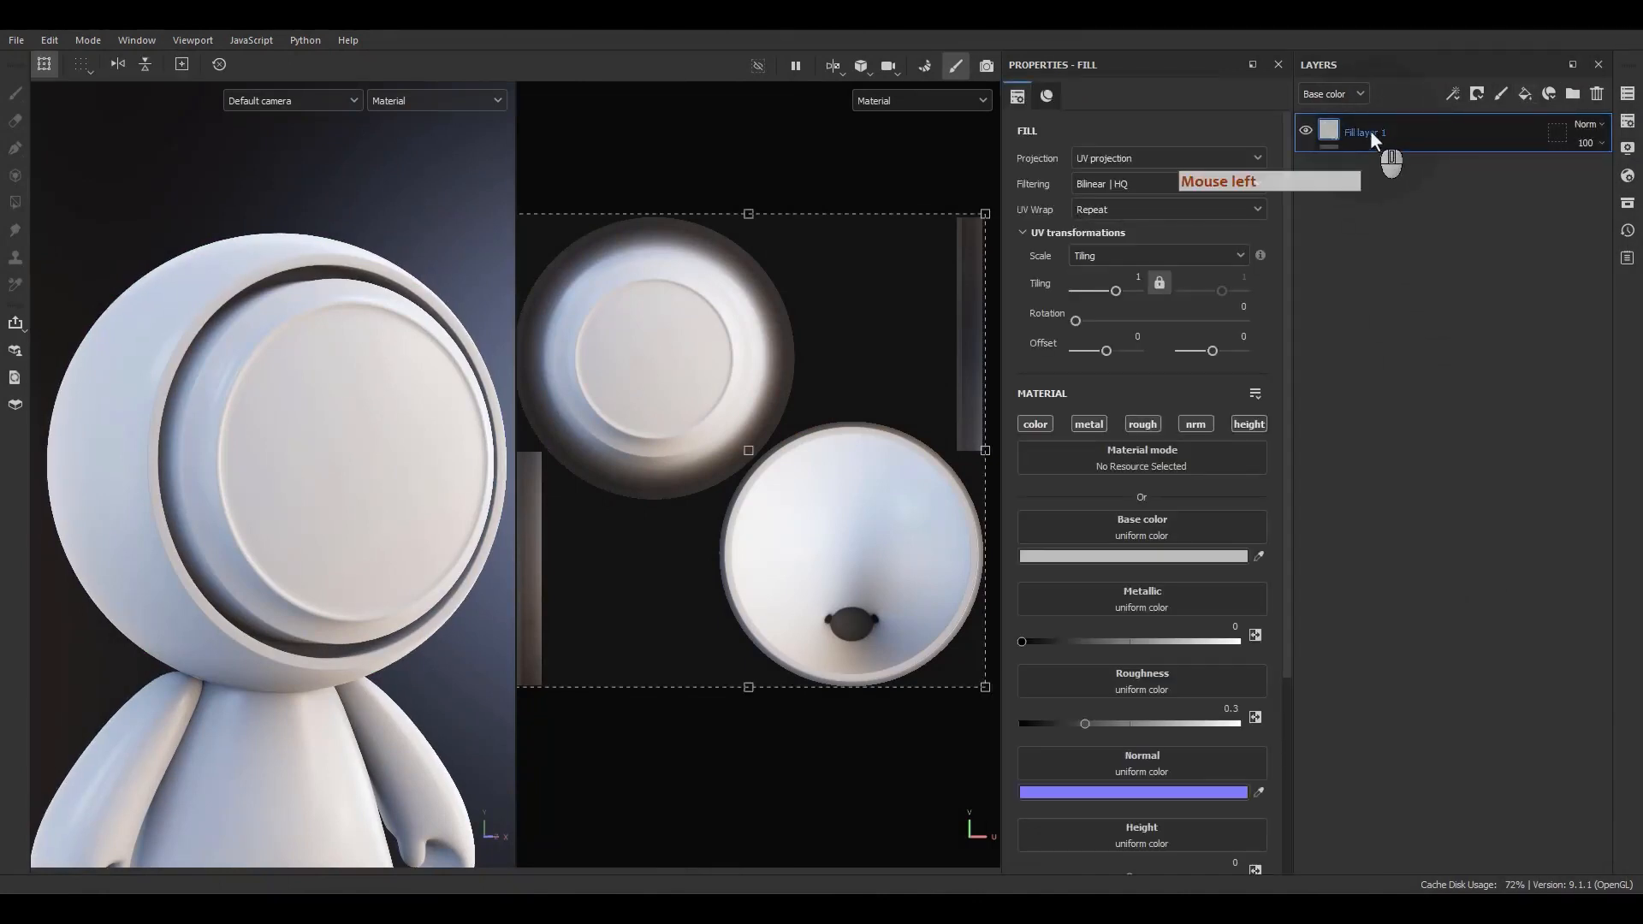
# Rename the new fill layer to Test.
pyautogui.doubleClick(1370, 133)
pyautogui.write('Test')
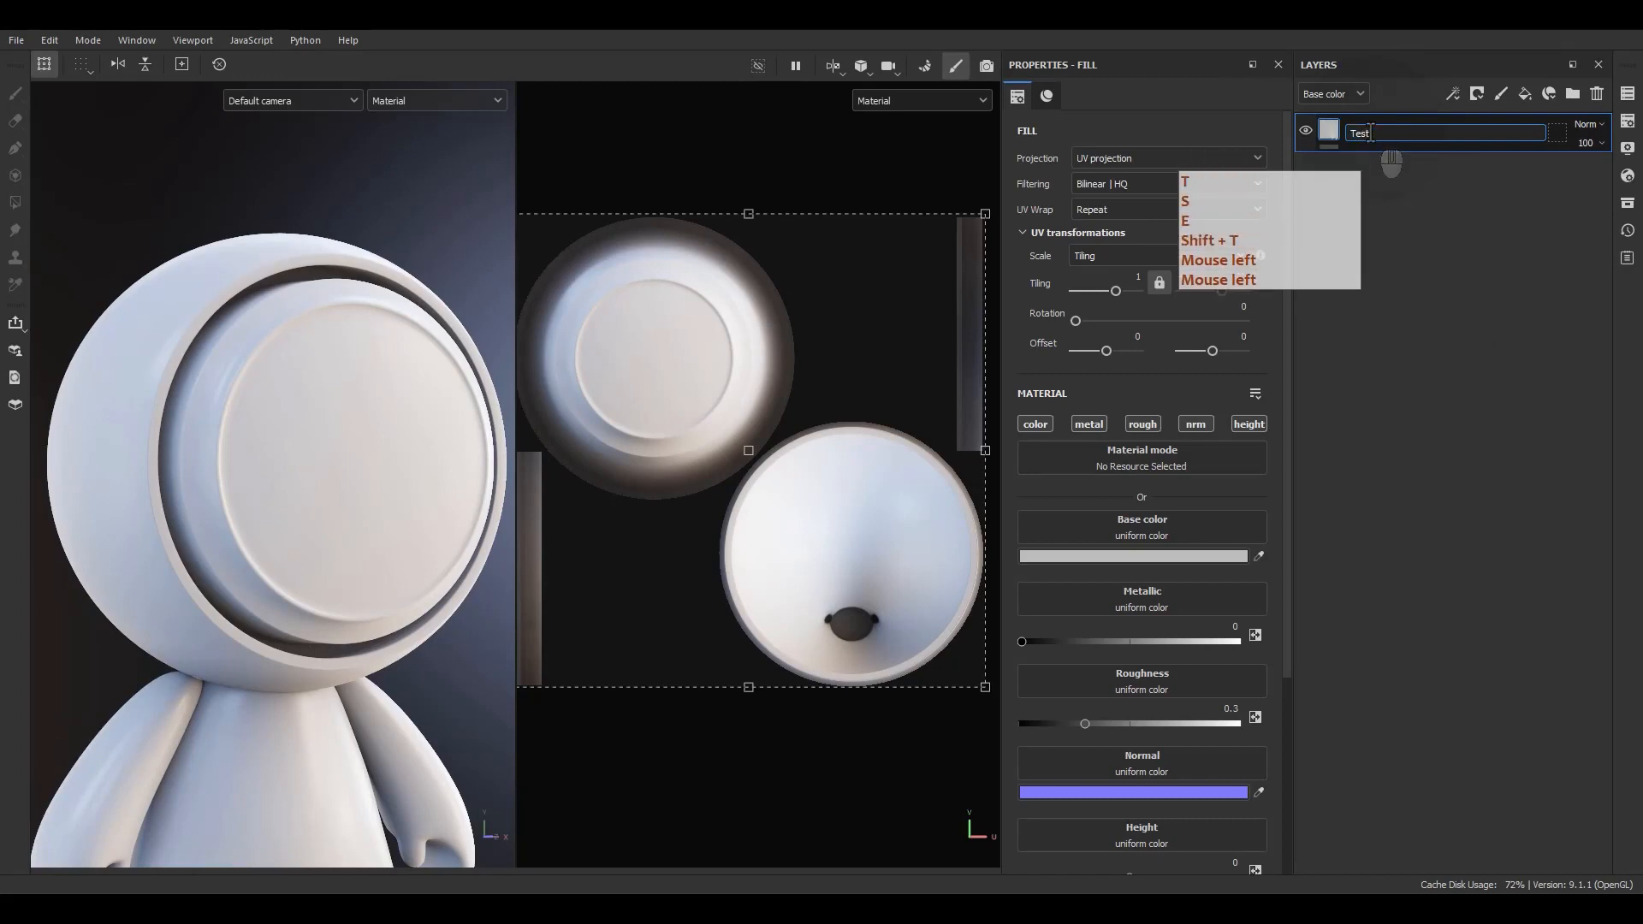
pyautogui.press('Return')
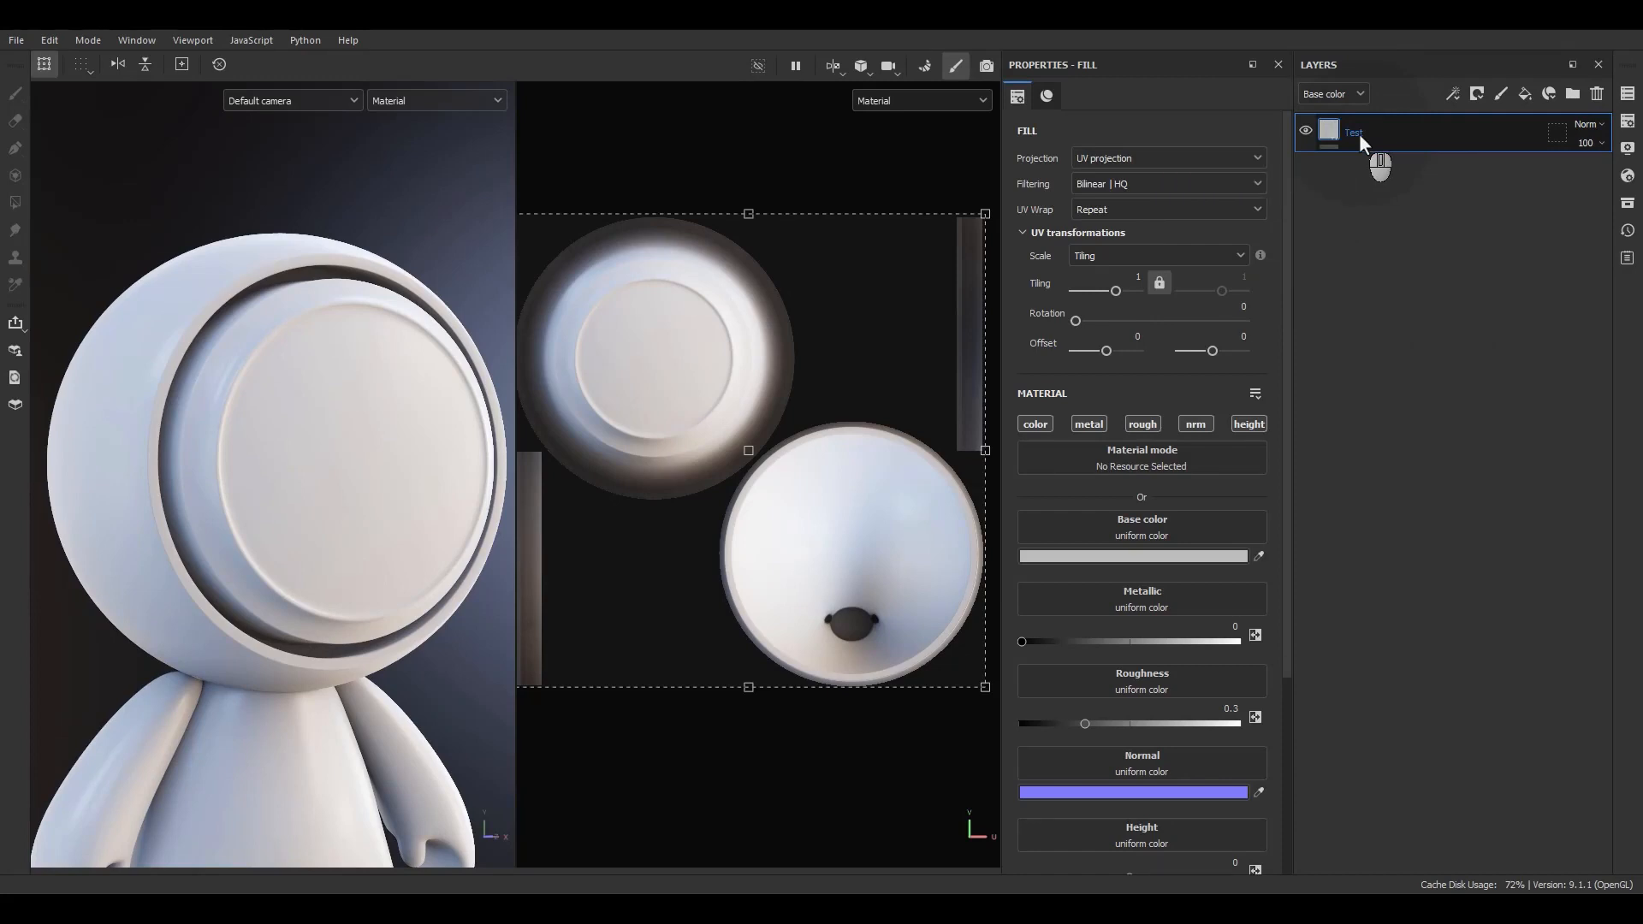
pyautogui.doubleClick(1359, 134)
pyautogui.click(1347, 223)
pyautogui.click(1366, 222)
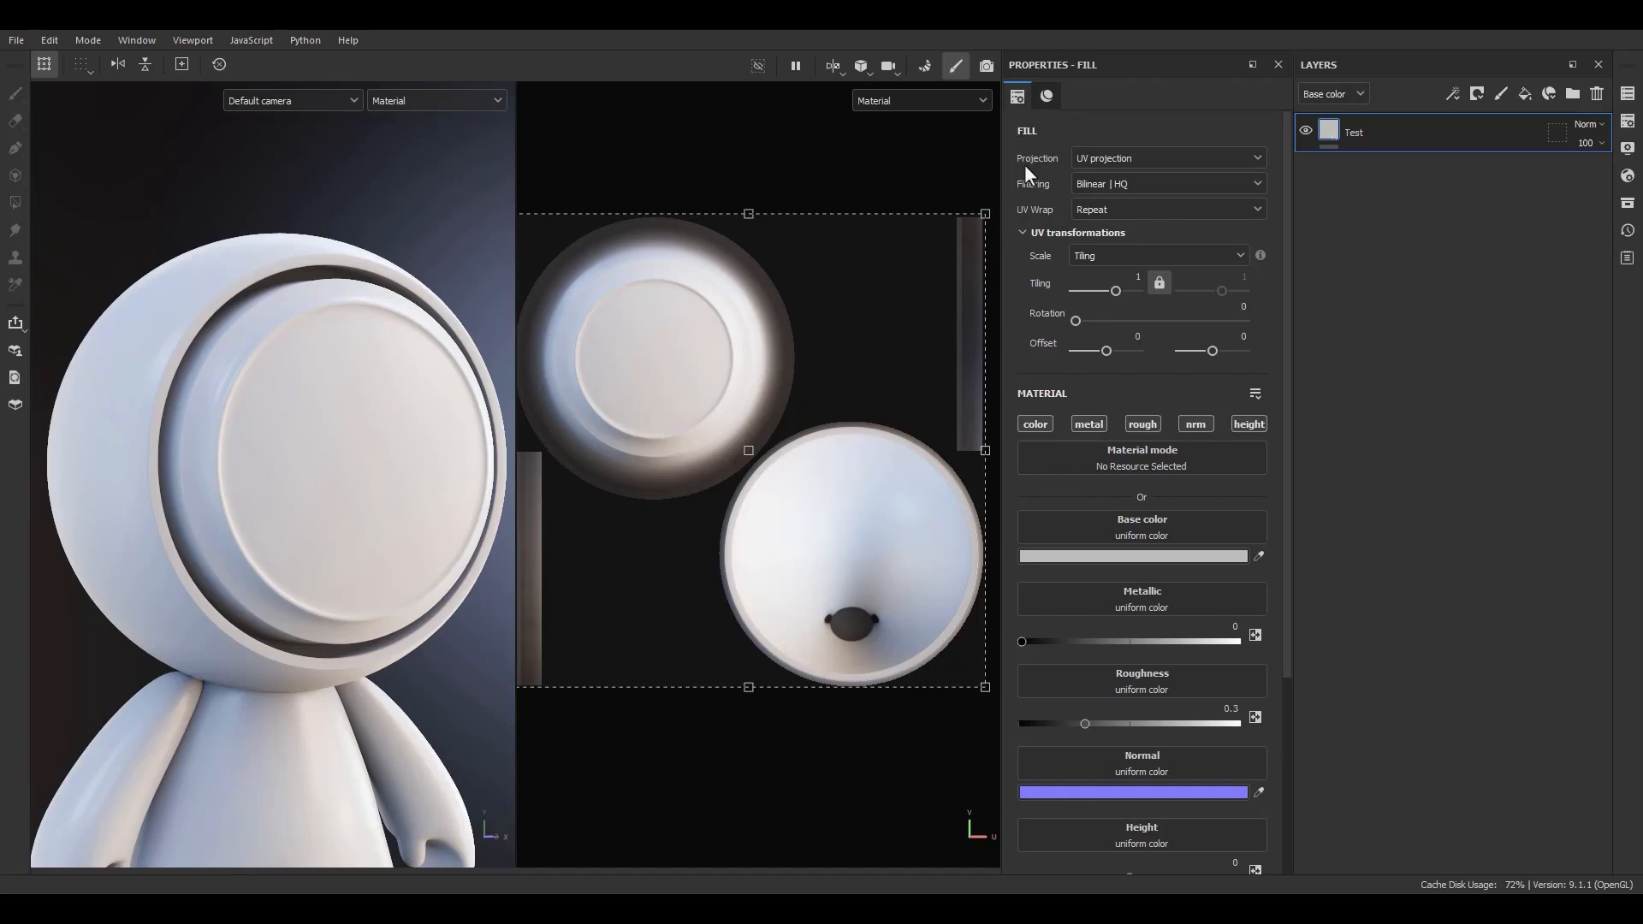
# Add an Emissive channel to the texture set's channel list in Texture Set Settings.
pyautogui.scroll(-3, 1036, 342)
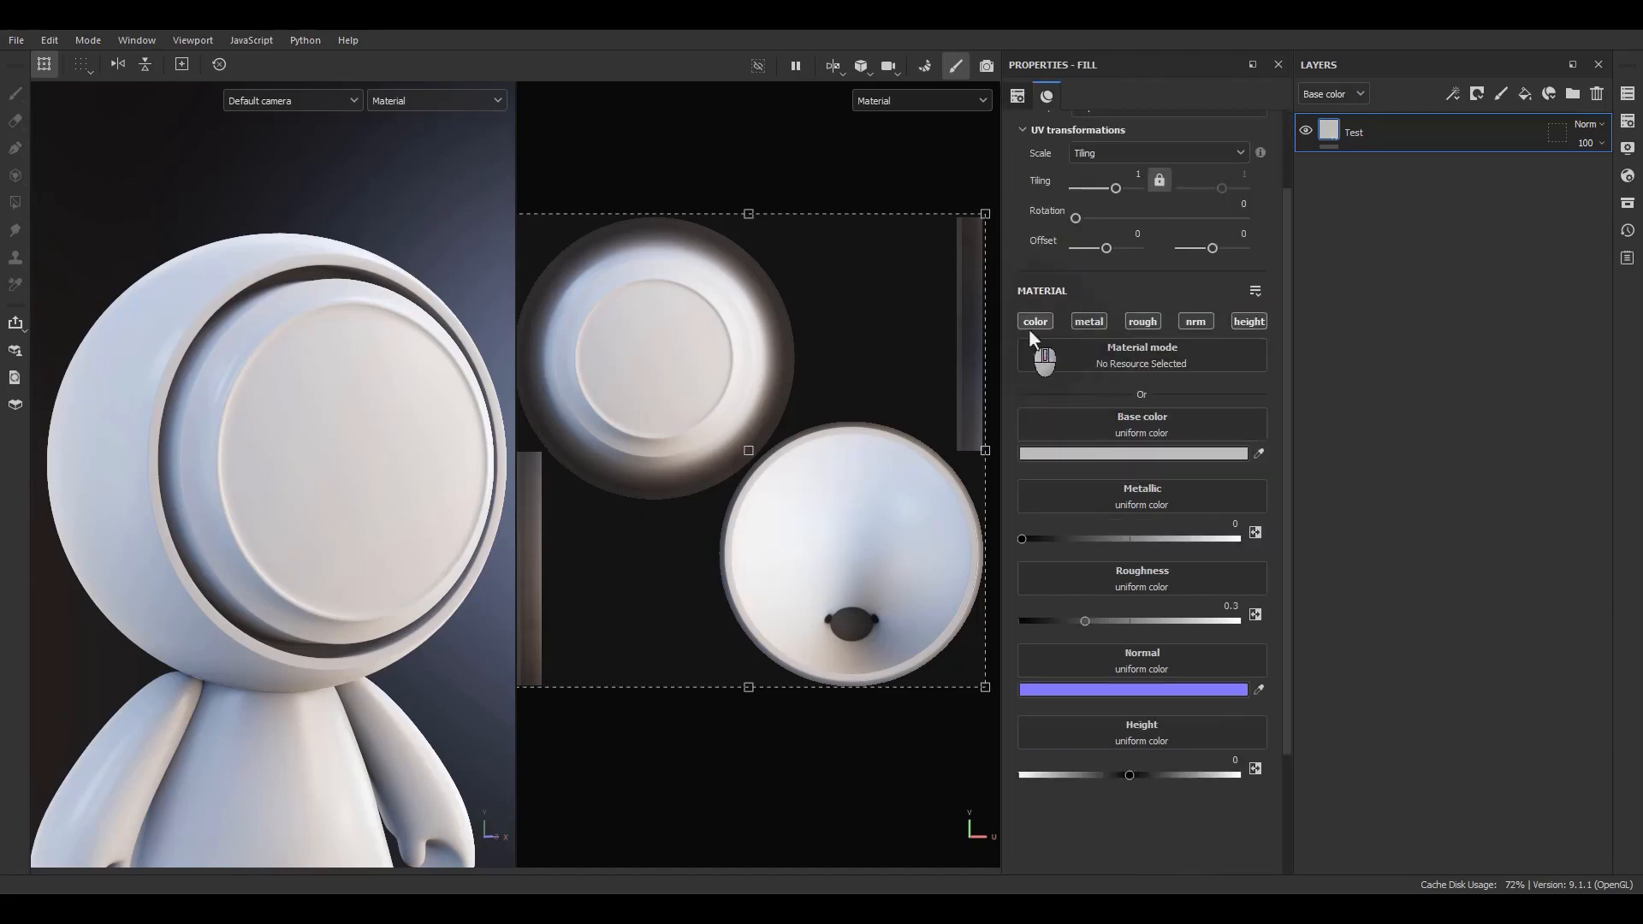
pyautogui.click(1626, 124)
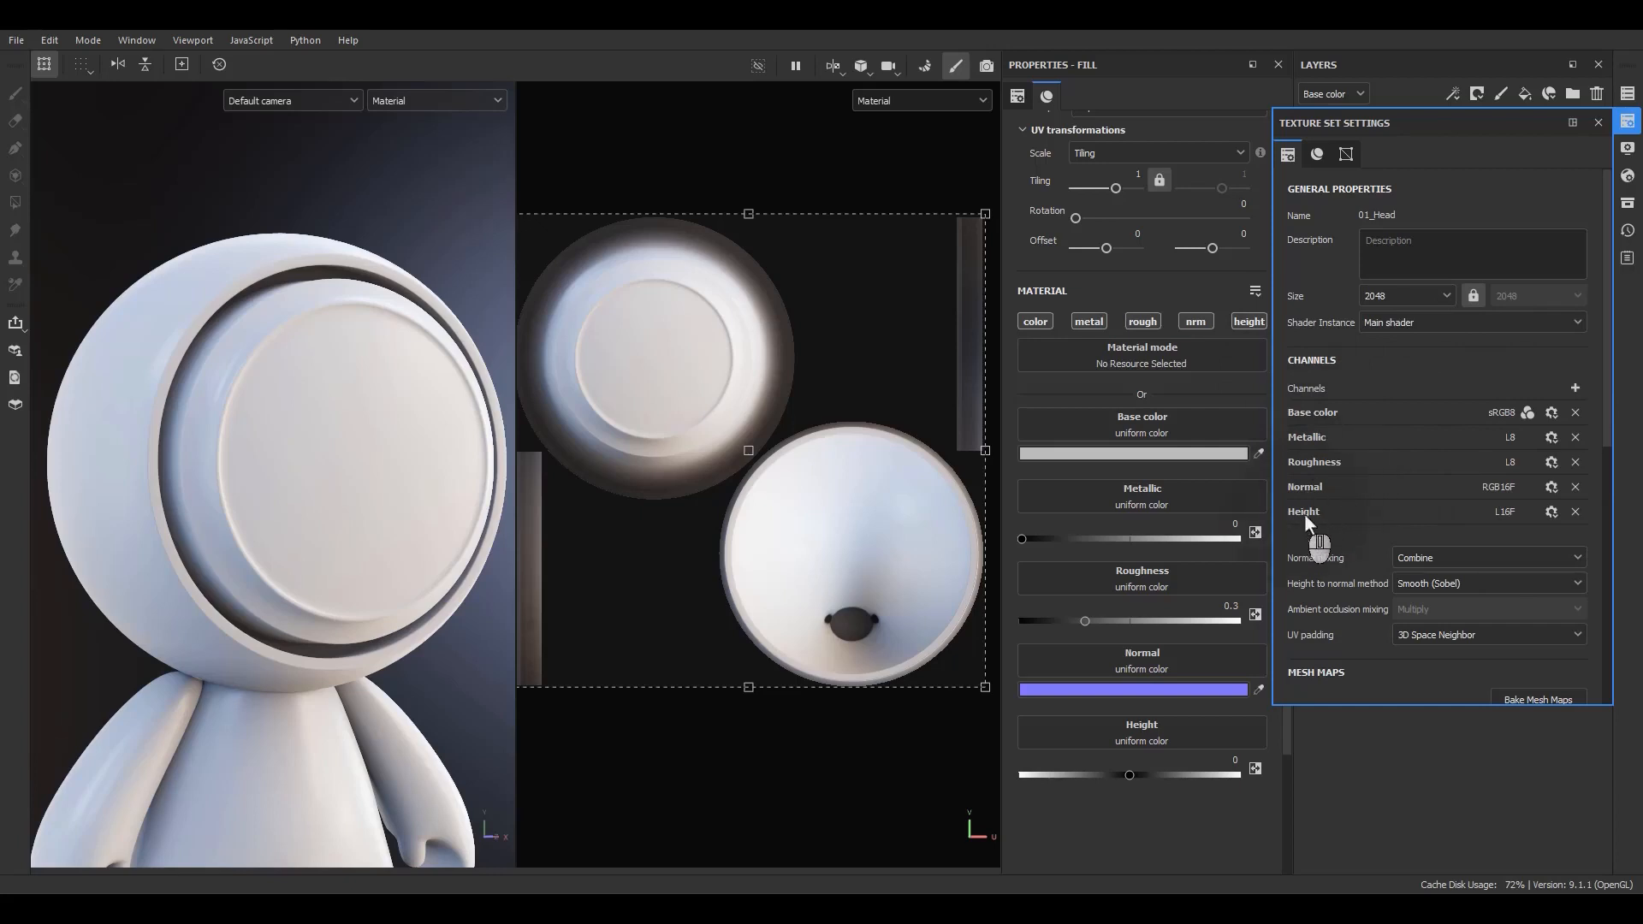
pyautogui.click(1579, 392)
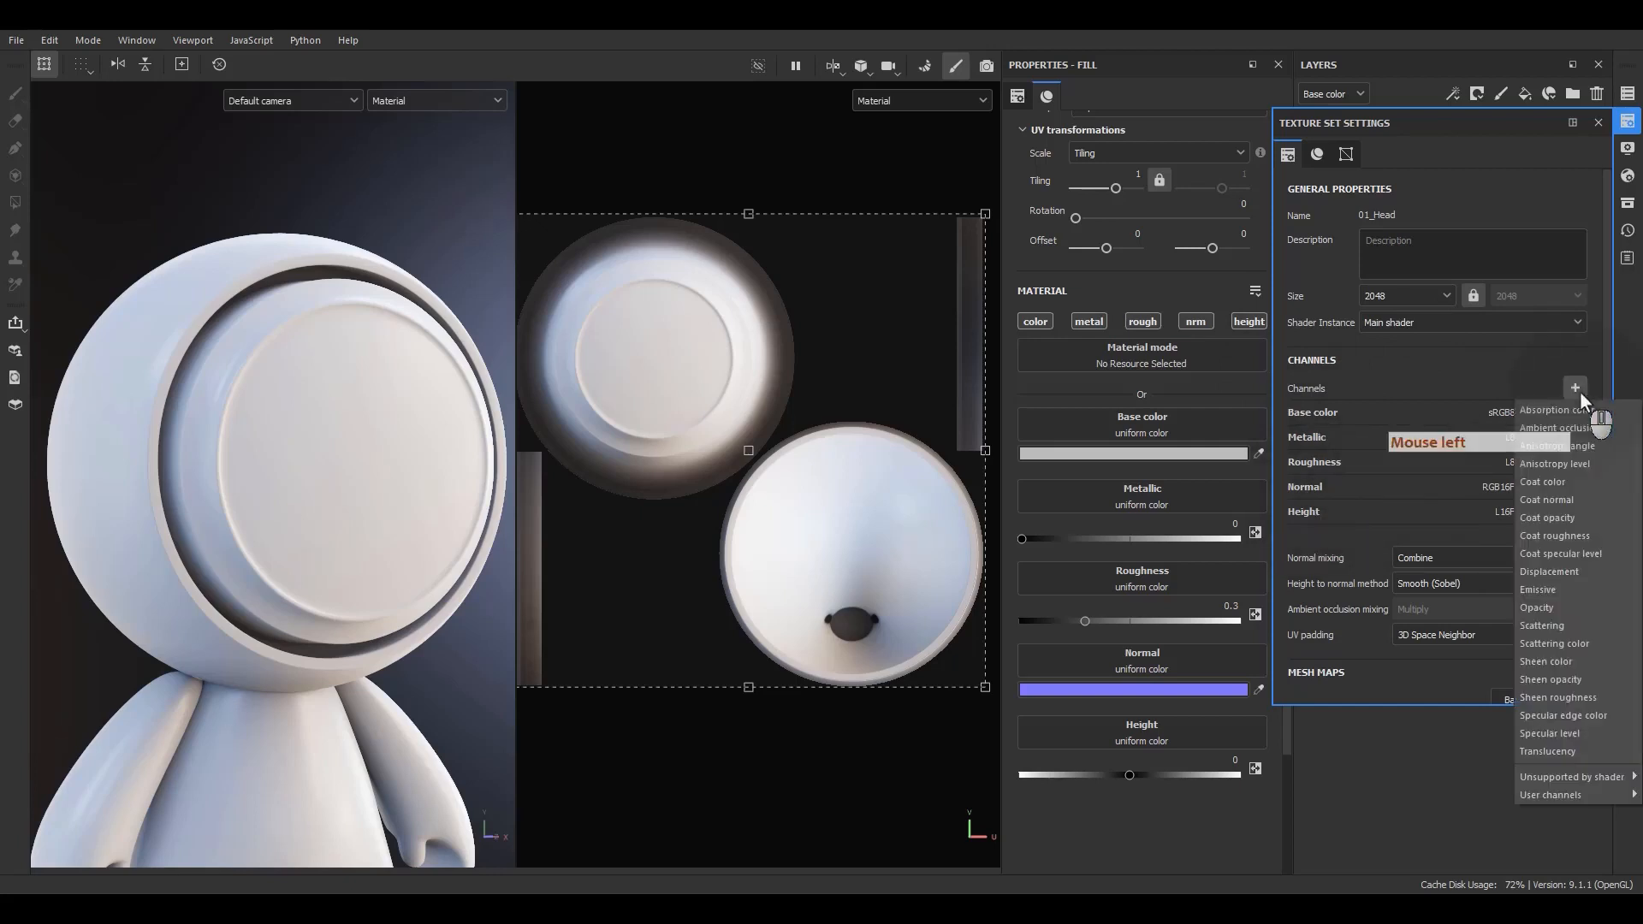
pyautogui.click(1532, 589)
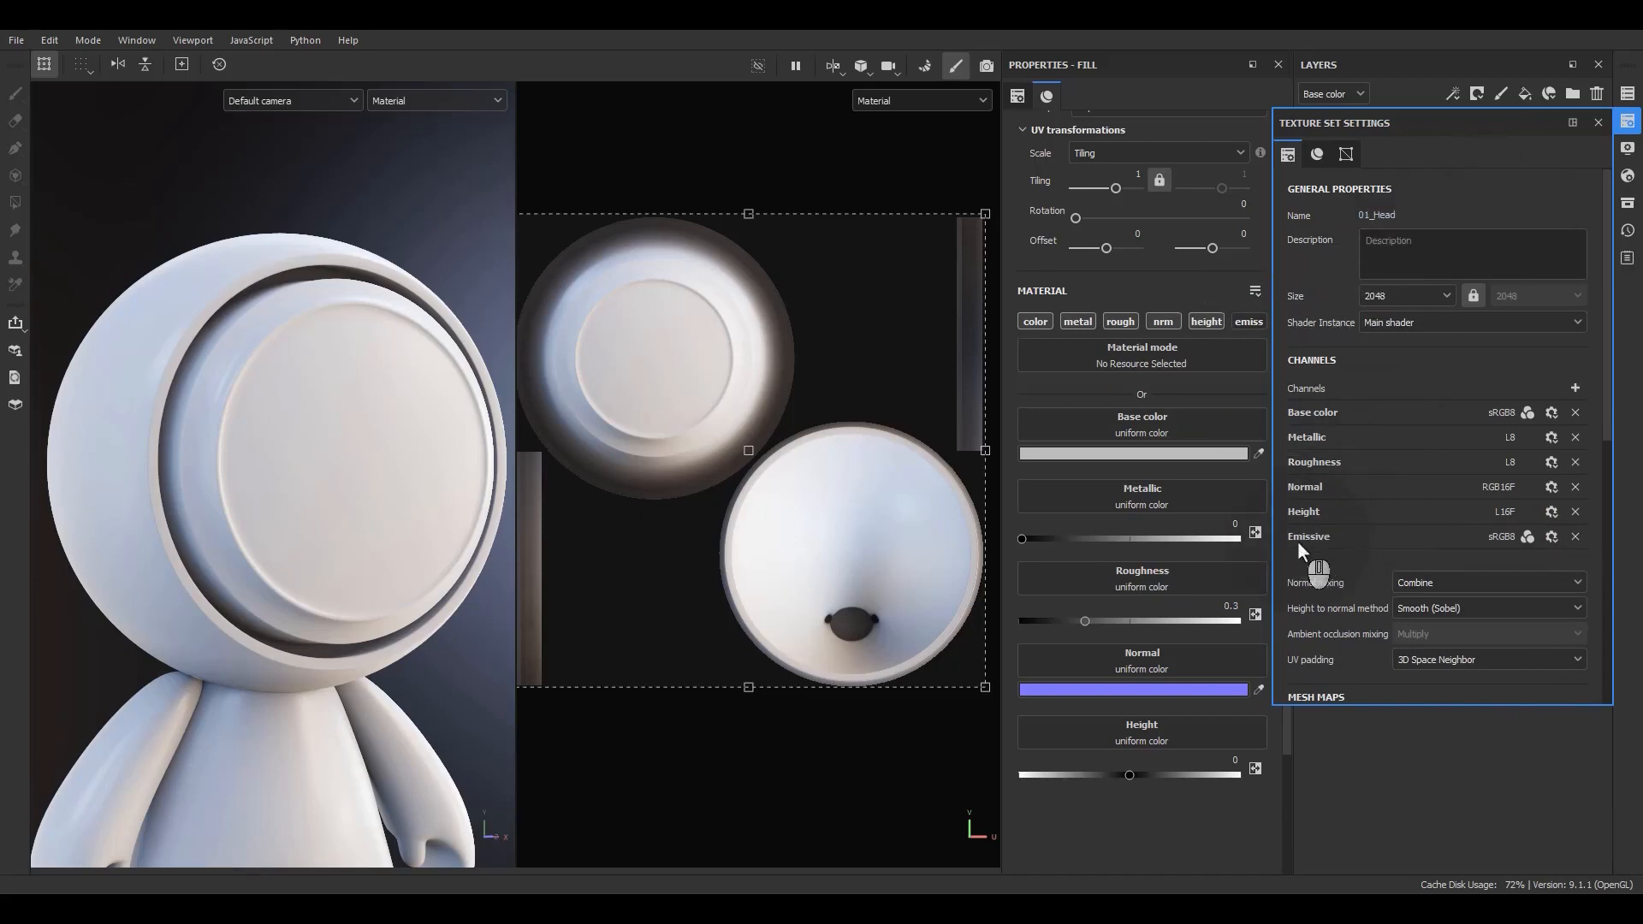
pyautogui.click(1598, 122)
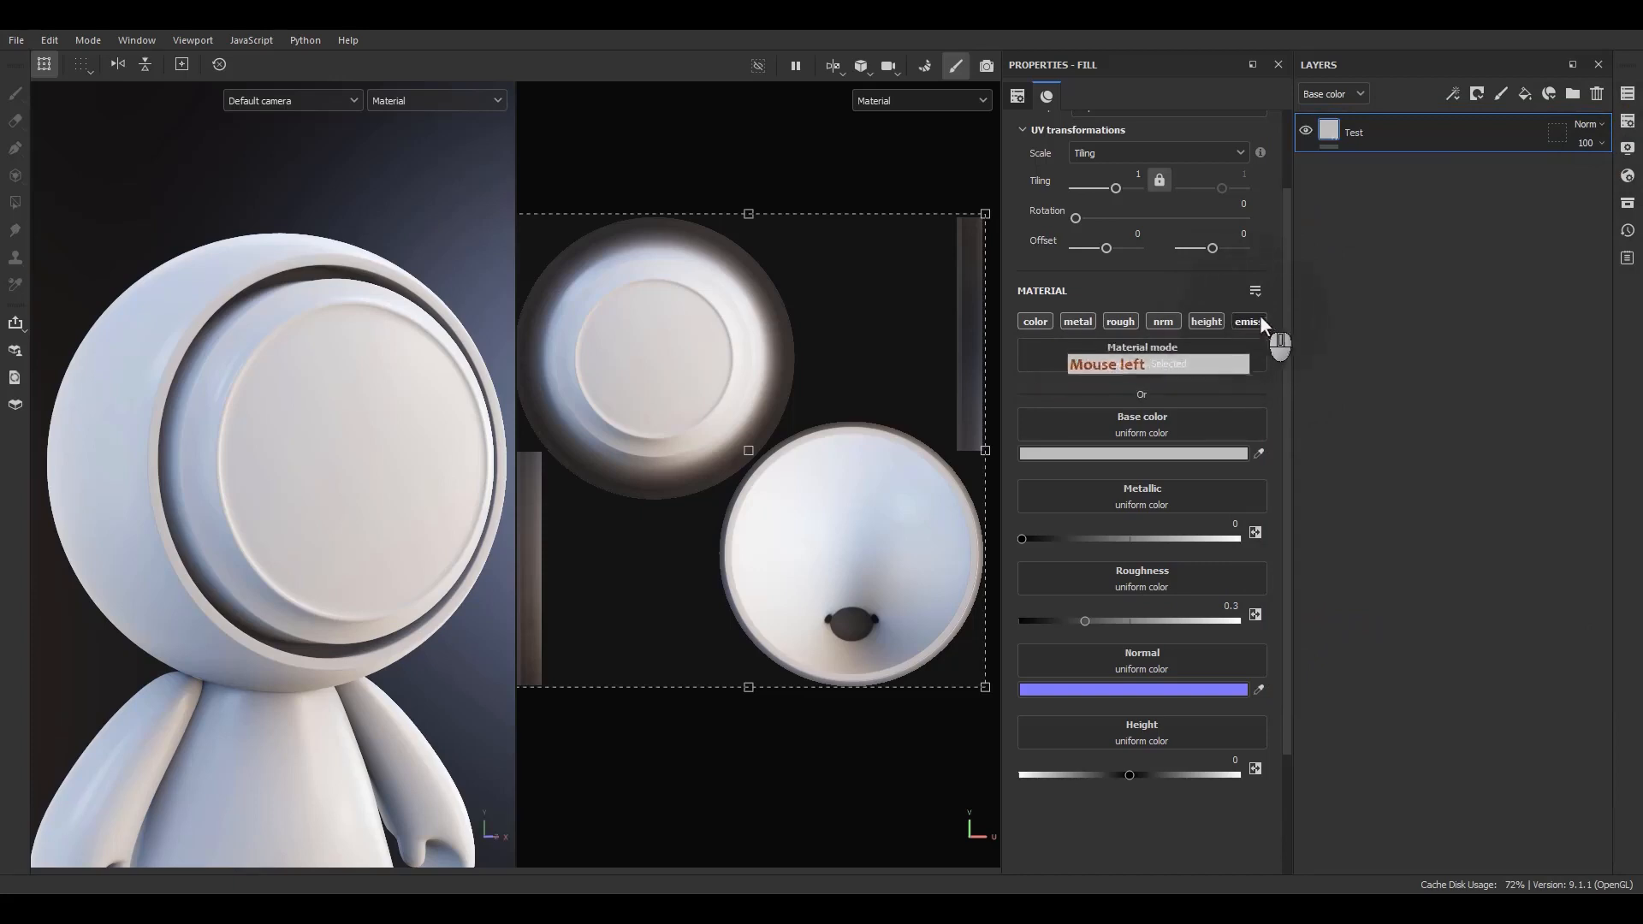
# Enable the Emissive channel in the Test fill layer's material properties.
pyautogui.click(1260, 325)
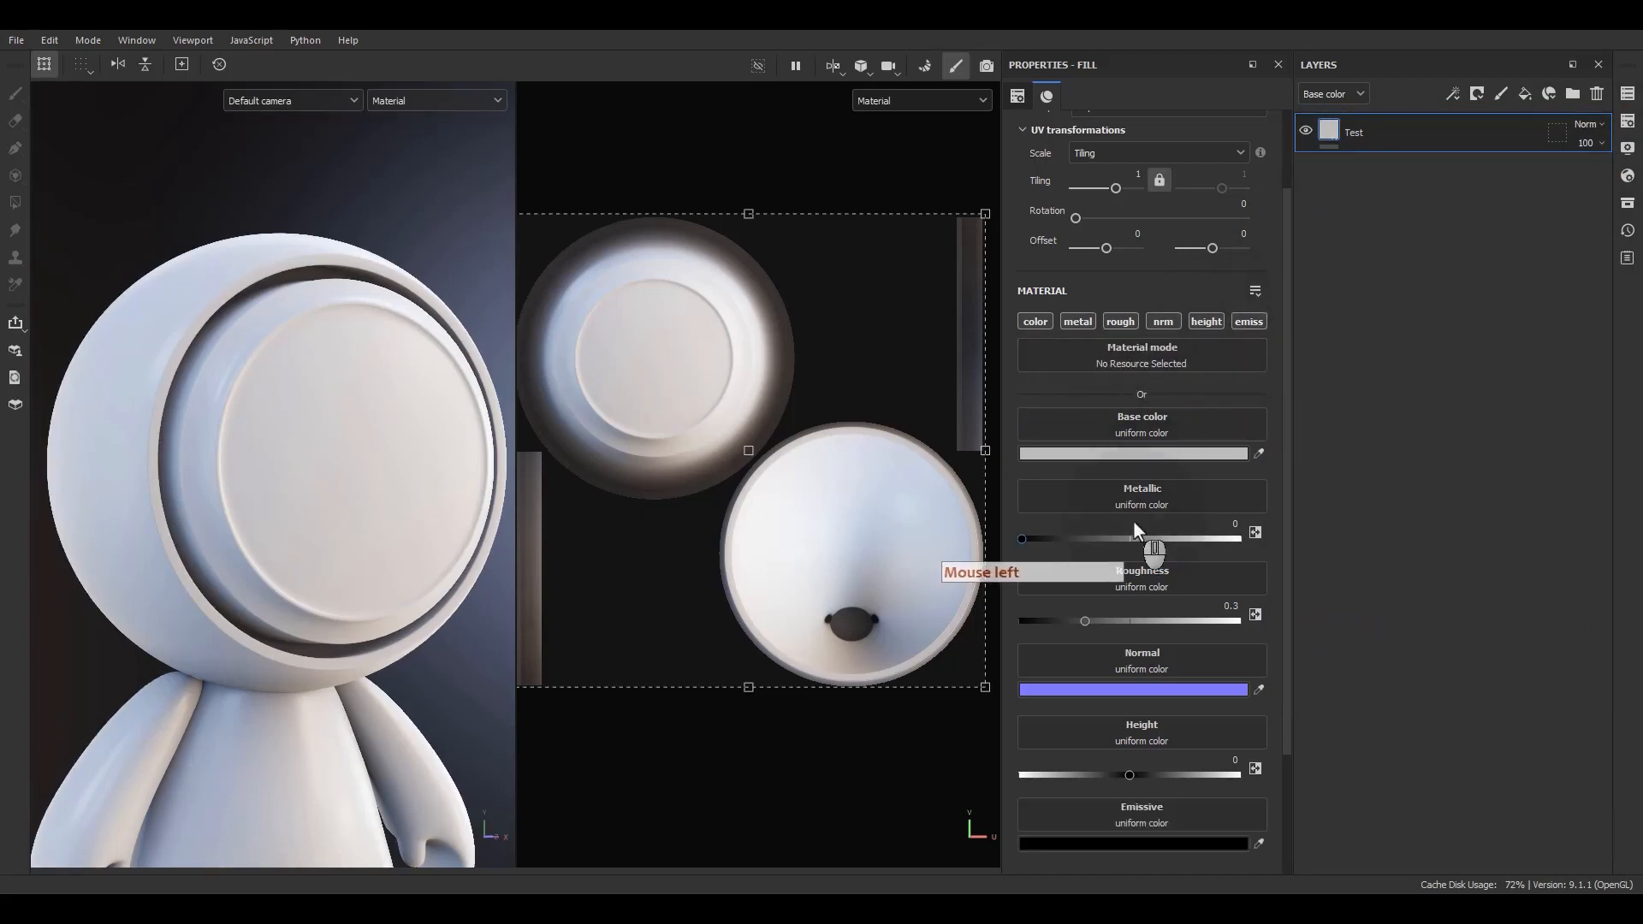
pyautogui.scroll(-2, 1080, 751)
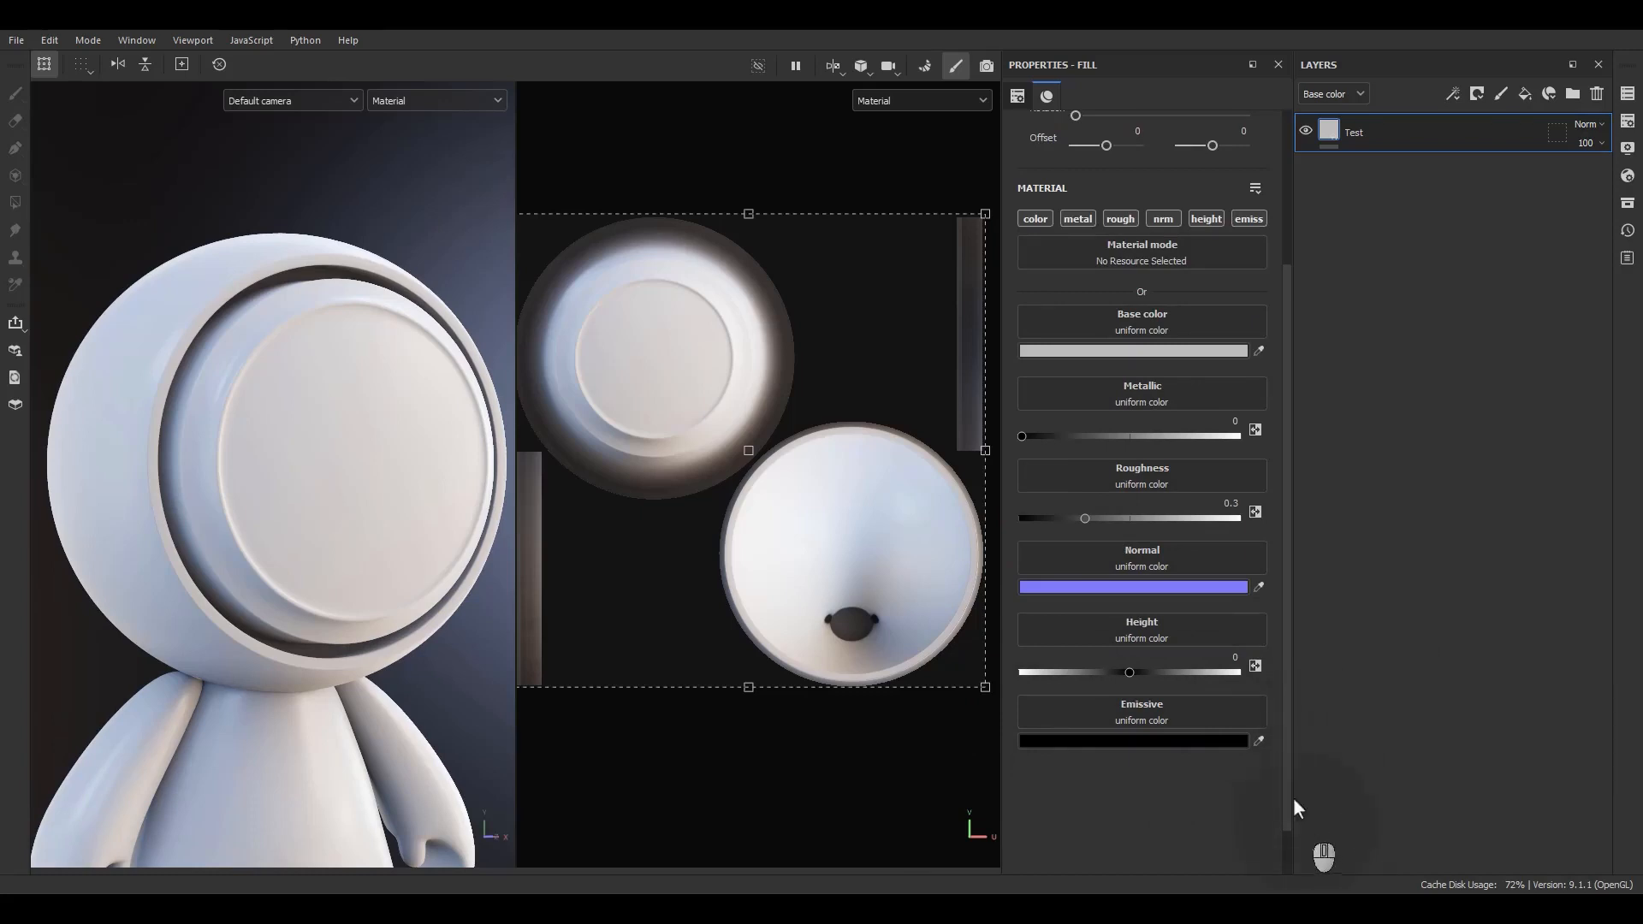
pyautogui.scroll(4, 1198, 428)
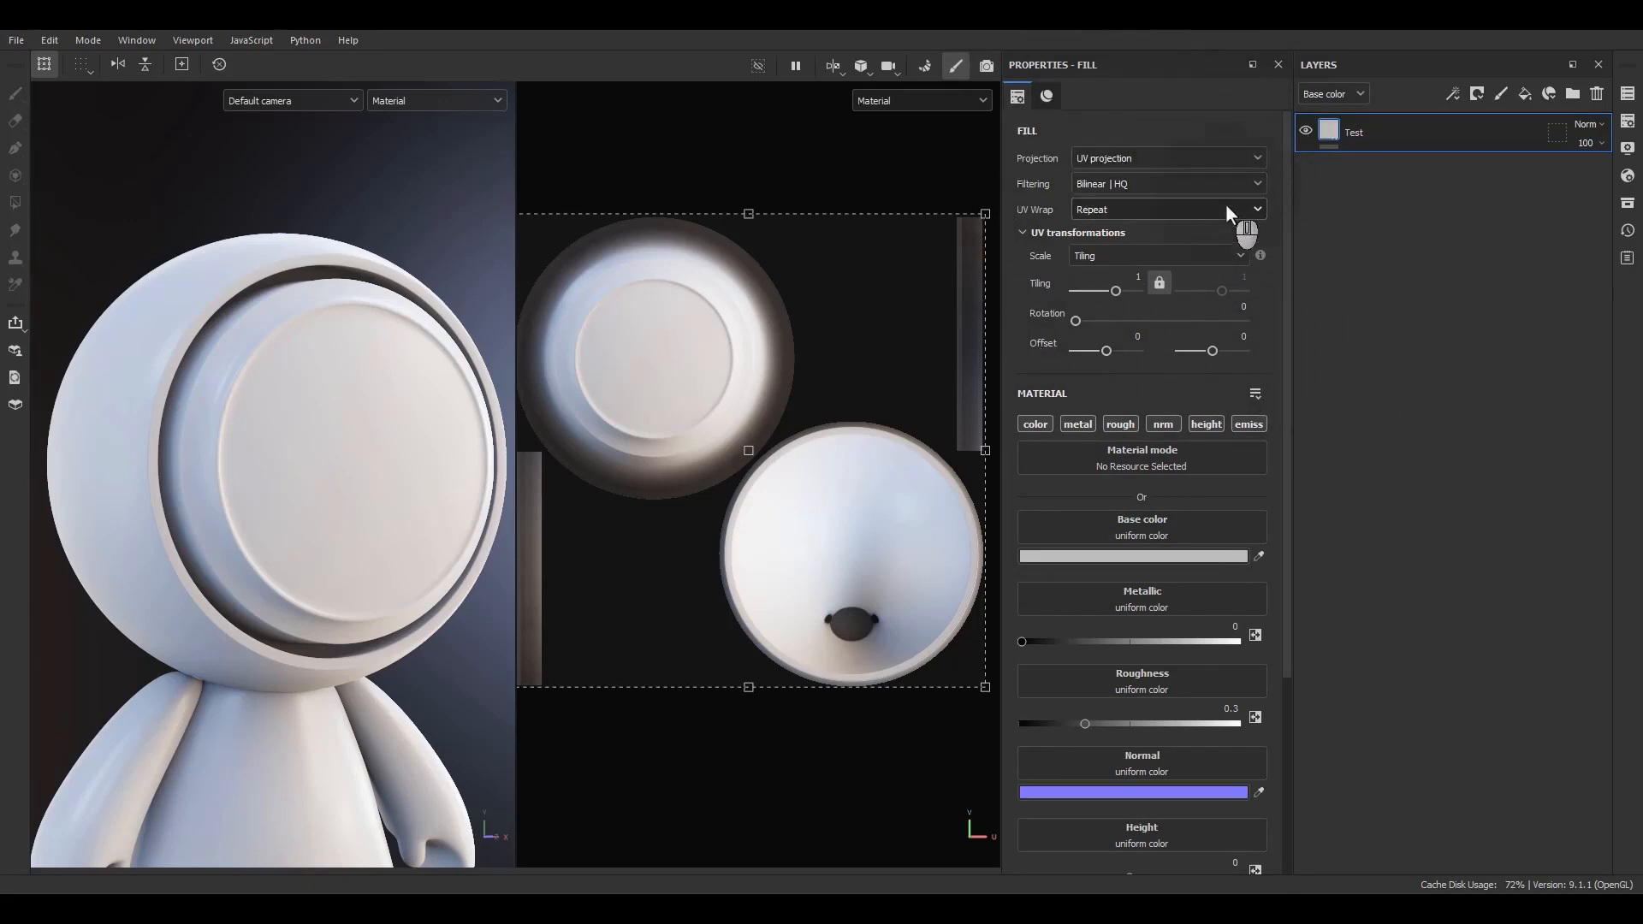
# Limit the Test fill layer to the color channel and set its base color to blue.
pyautogui.keyDown('alt'); pyautogui.click(1039, 426); pyautogui.keyUp('alt')
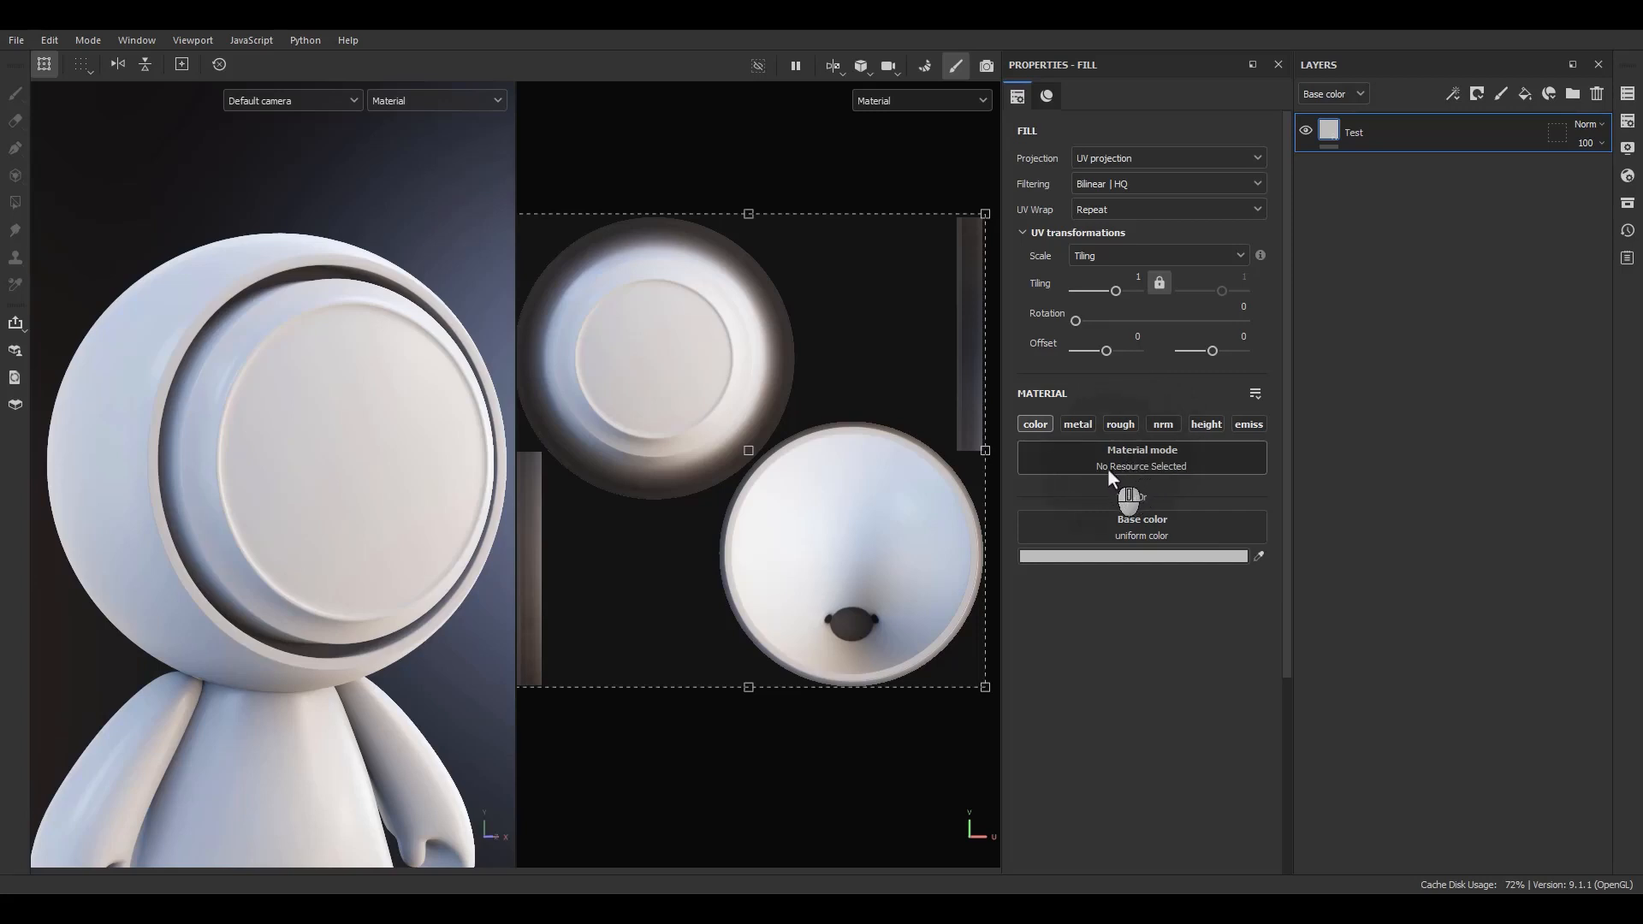
pyautogui.click(1069, 557)
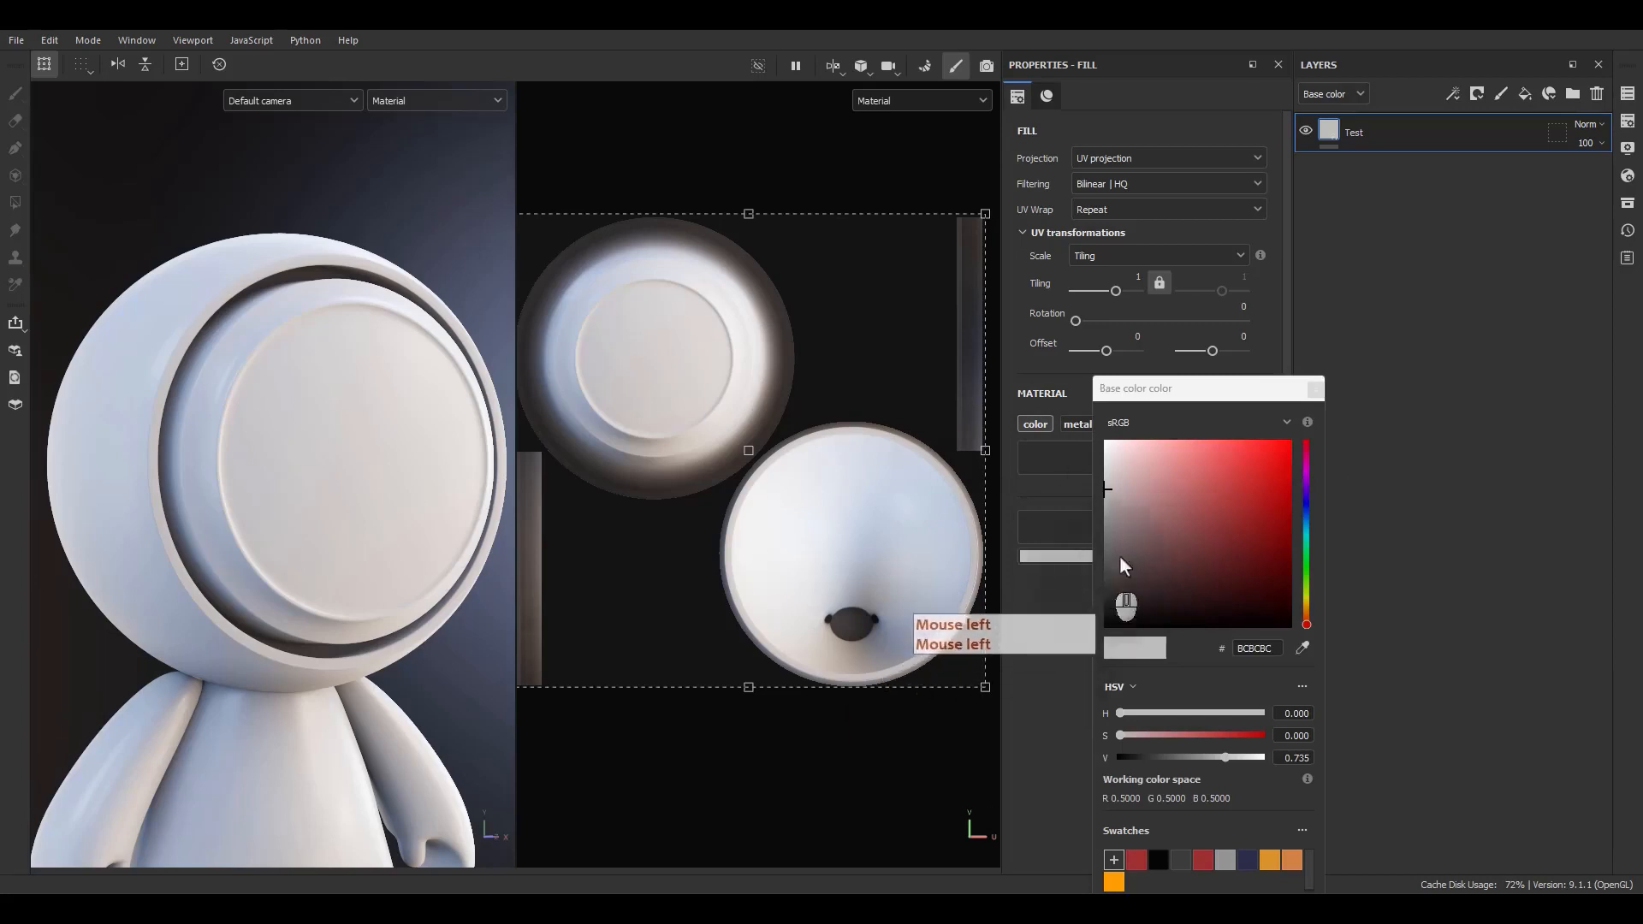
pyautogui.click(1316, 389)
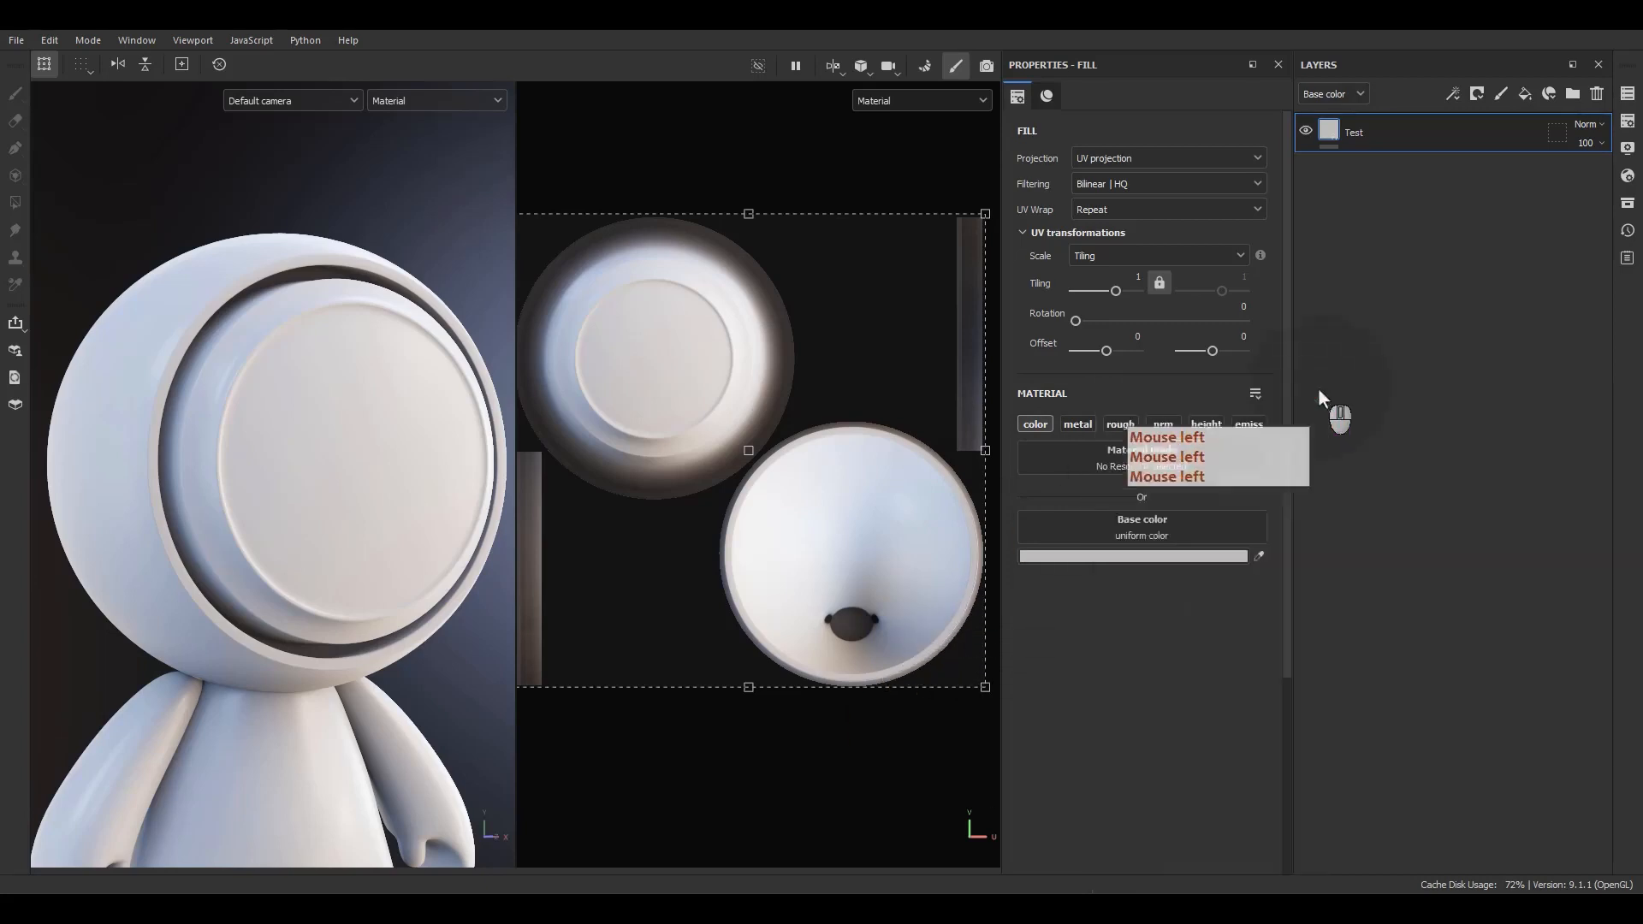
pyautogui.click(1164, 558)
pyautogui.moveTo(1249, 598); pyautogui.dragTo(1266, 470)
pyautogui.click(1307, 501)
pyautogui.click(1306, 533)
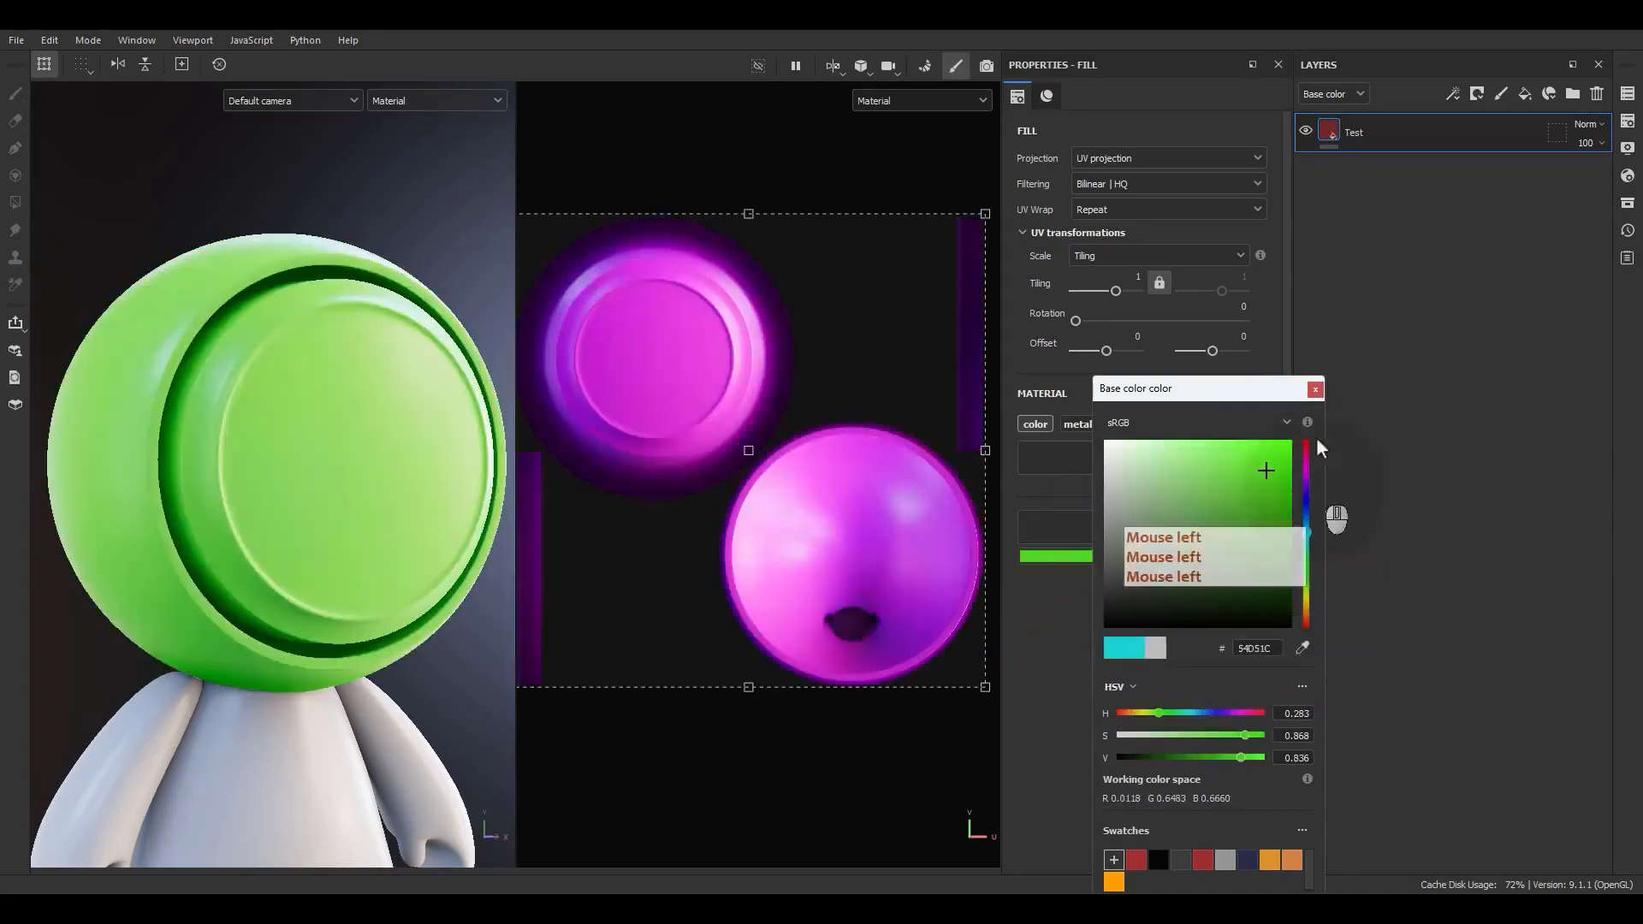
pyautogui.click(1315, 389)
# Replace the fill layer's base color with the Camo Woodland procedural texture.
pyautogui.click(1143, 519)
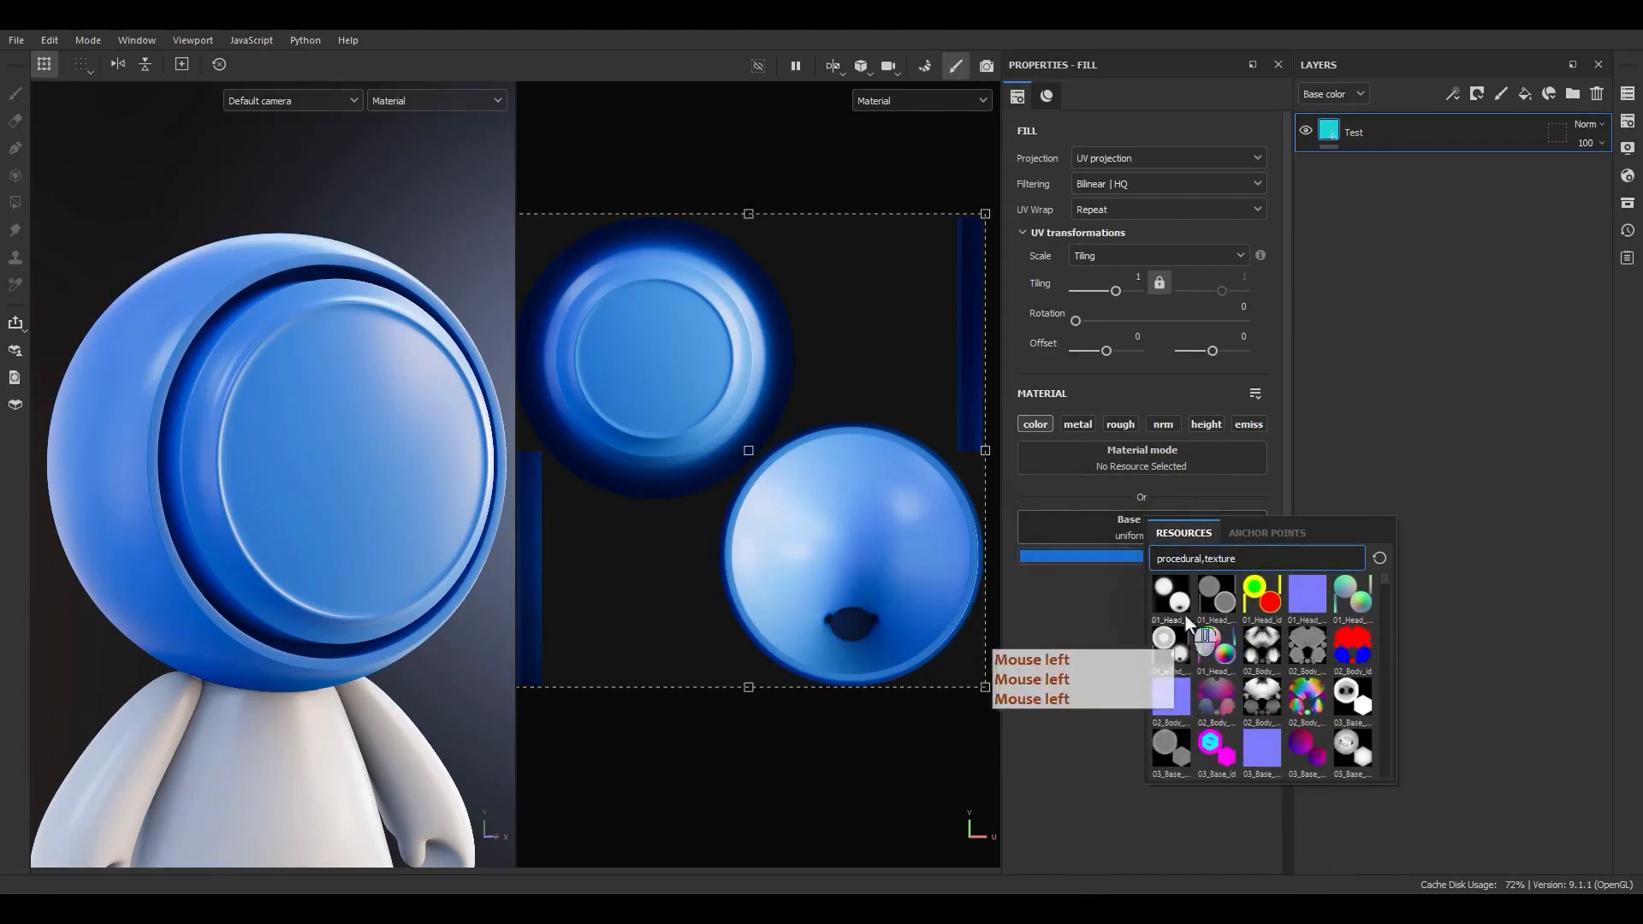
pyautogui.click(1112, 536)
pyautogui.click(1112, 536)
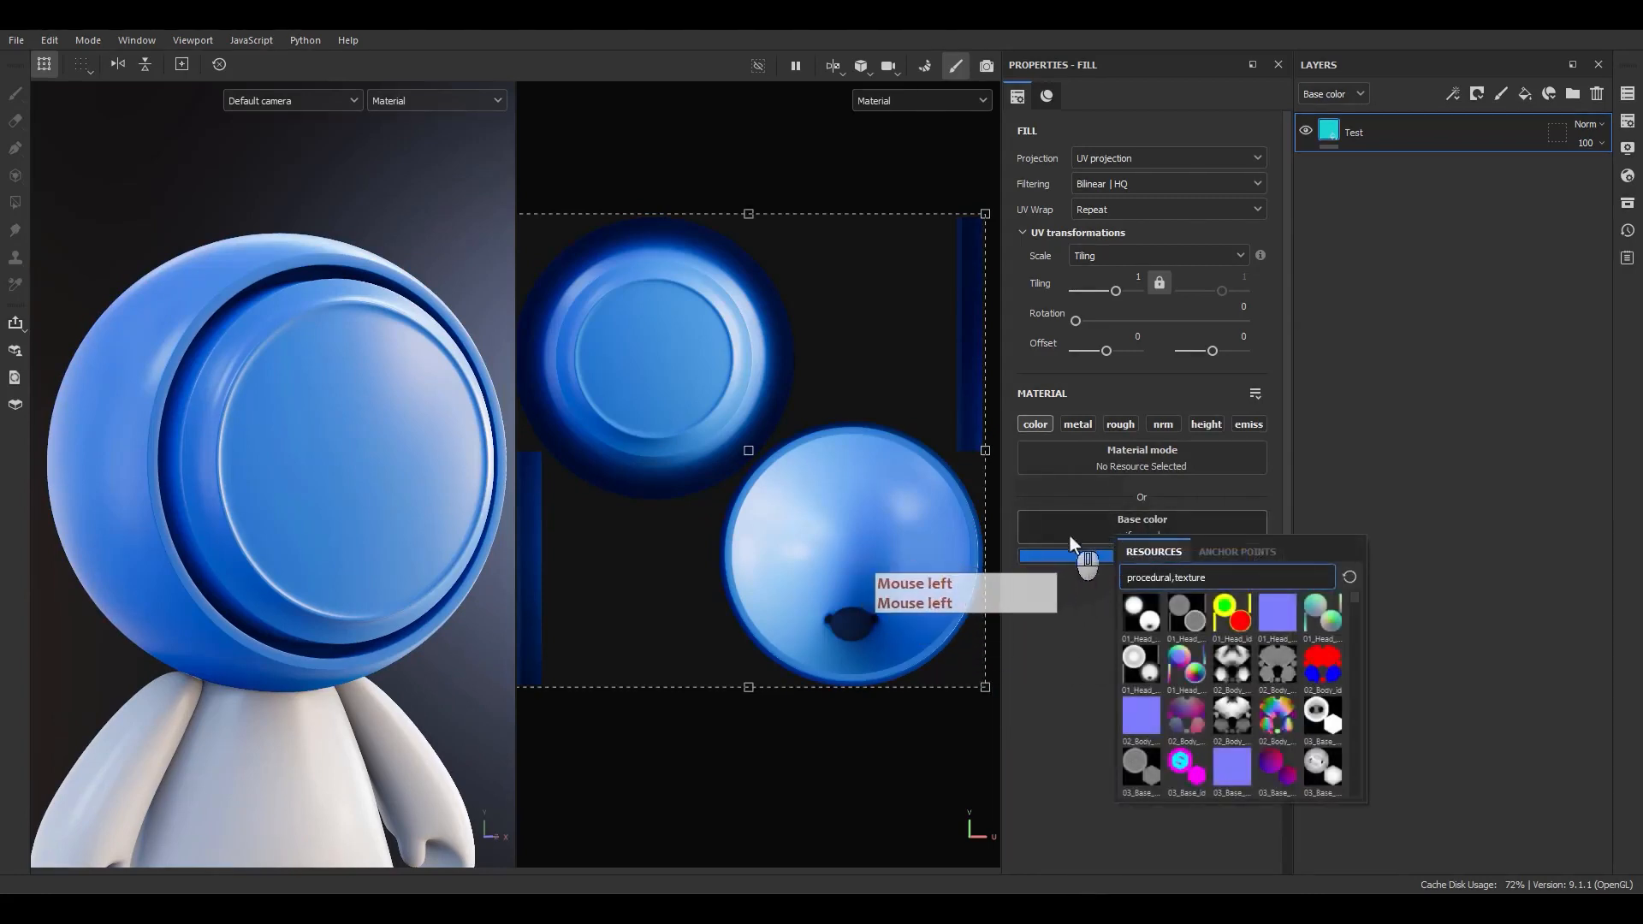
pyautogui.scroll(-10, 1189, 676)
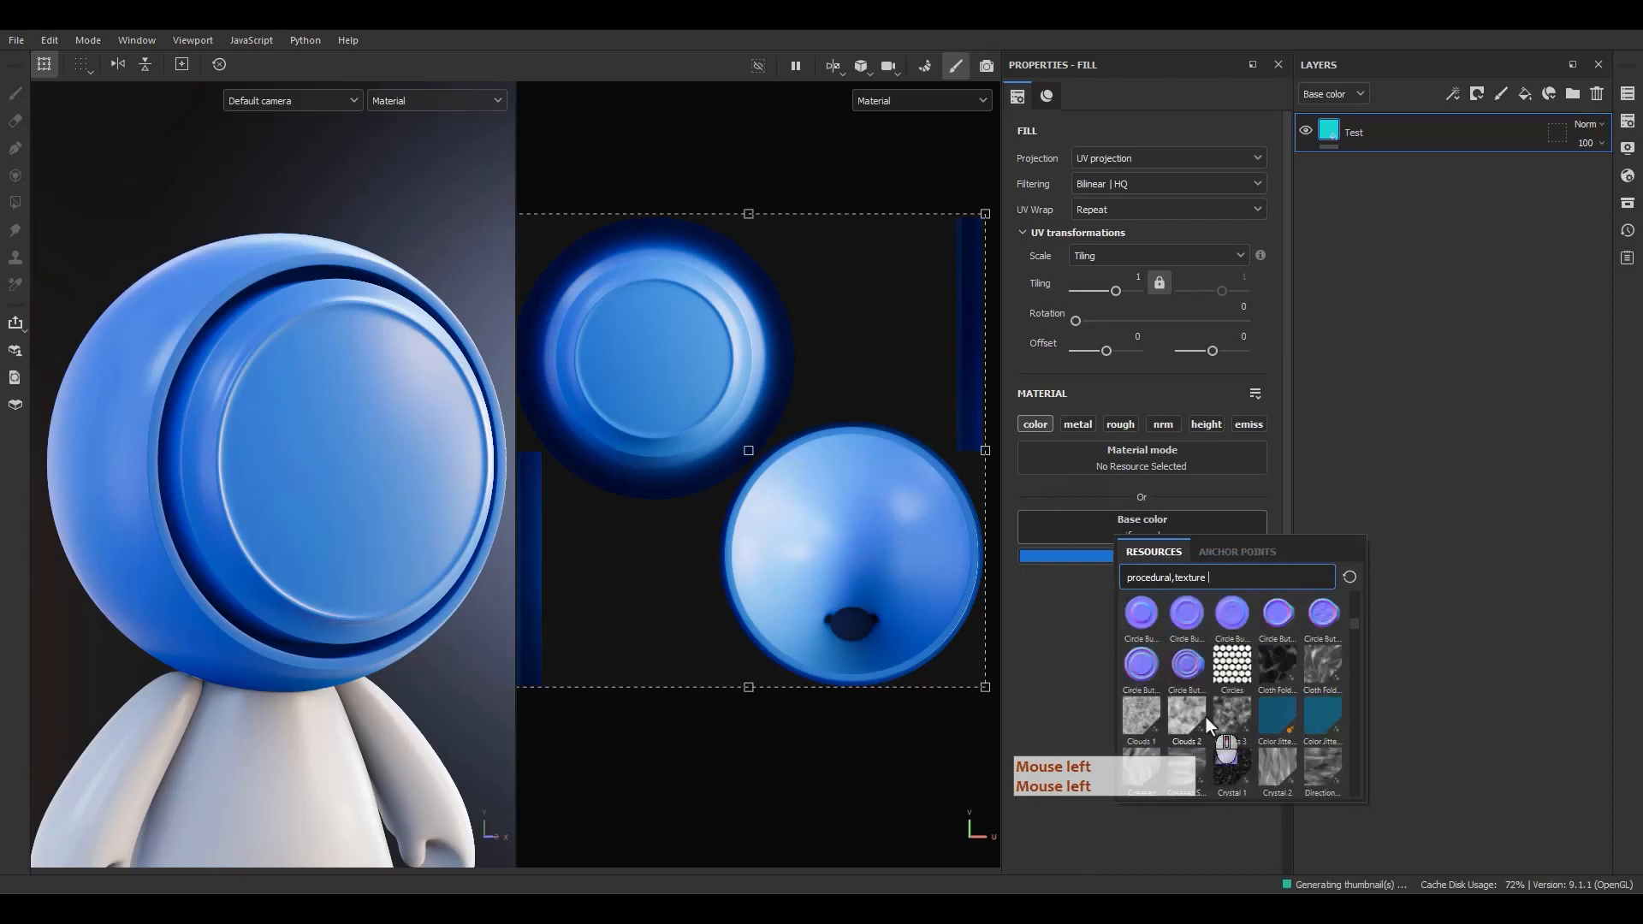
pyautogui.scroll(3, 1206, 718)
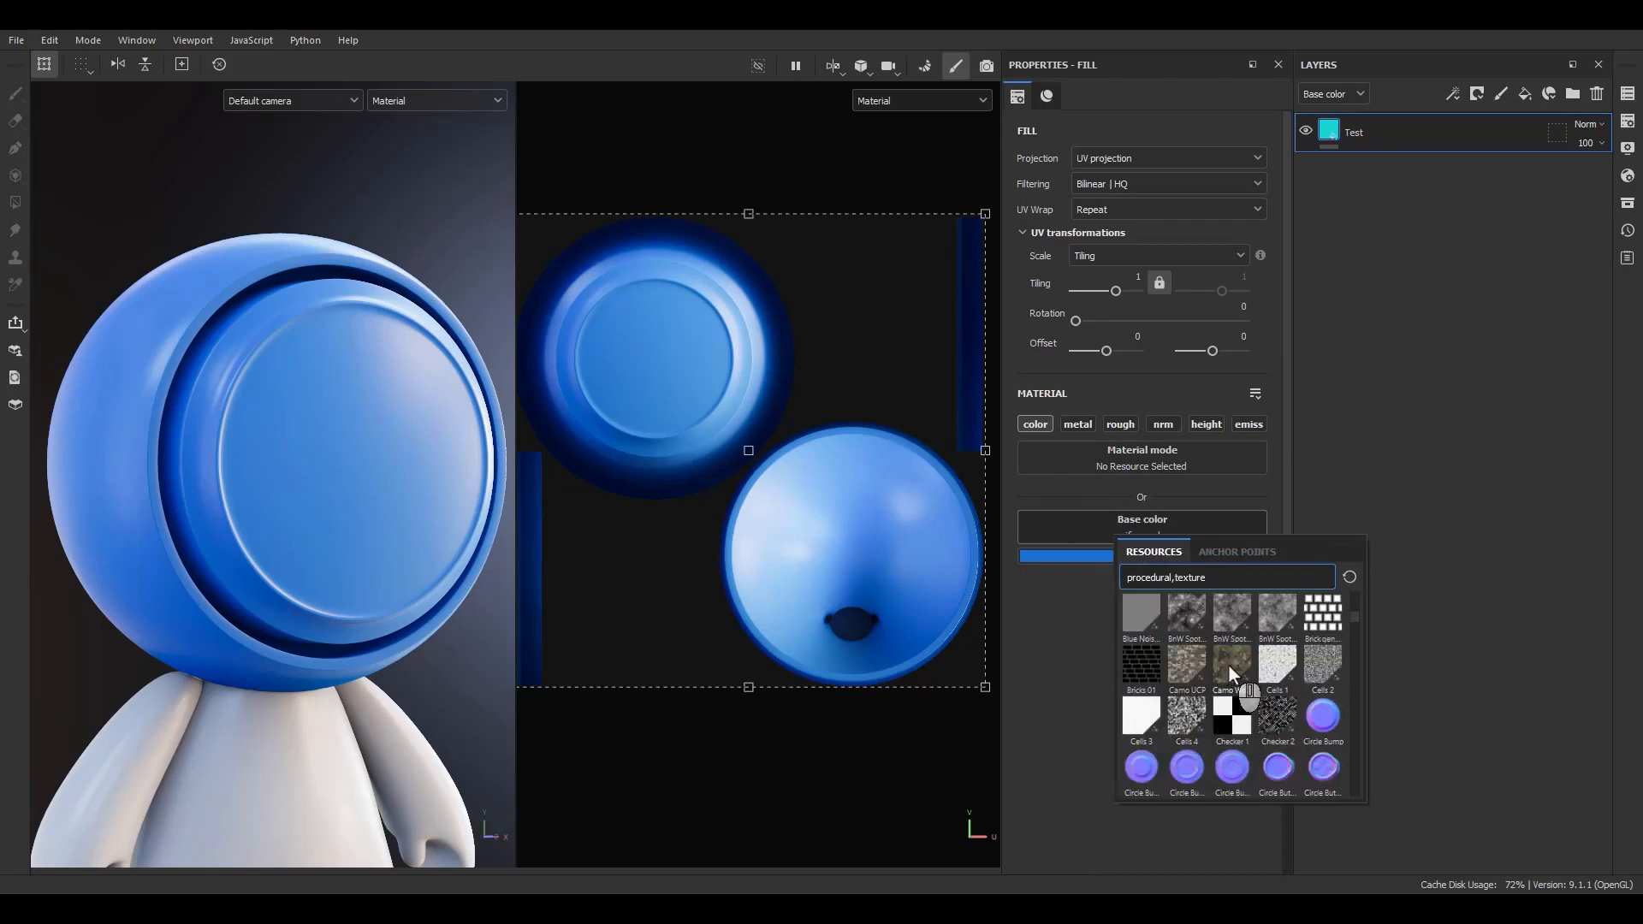
pyautogui.click(1231, 669)
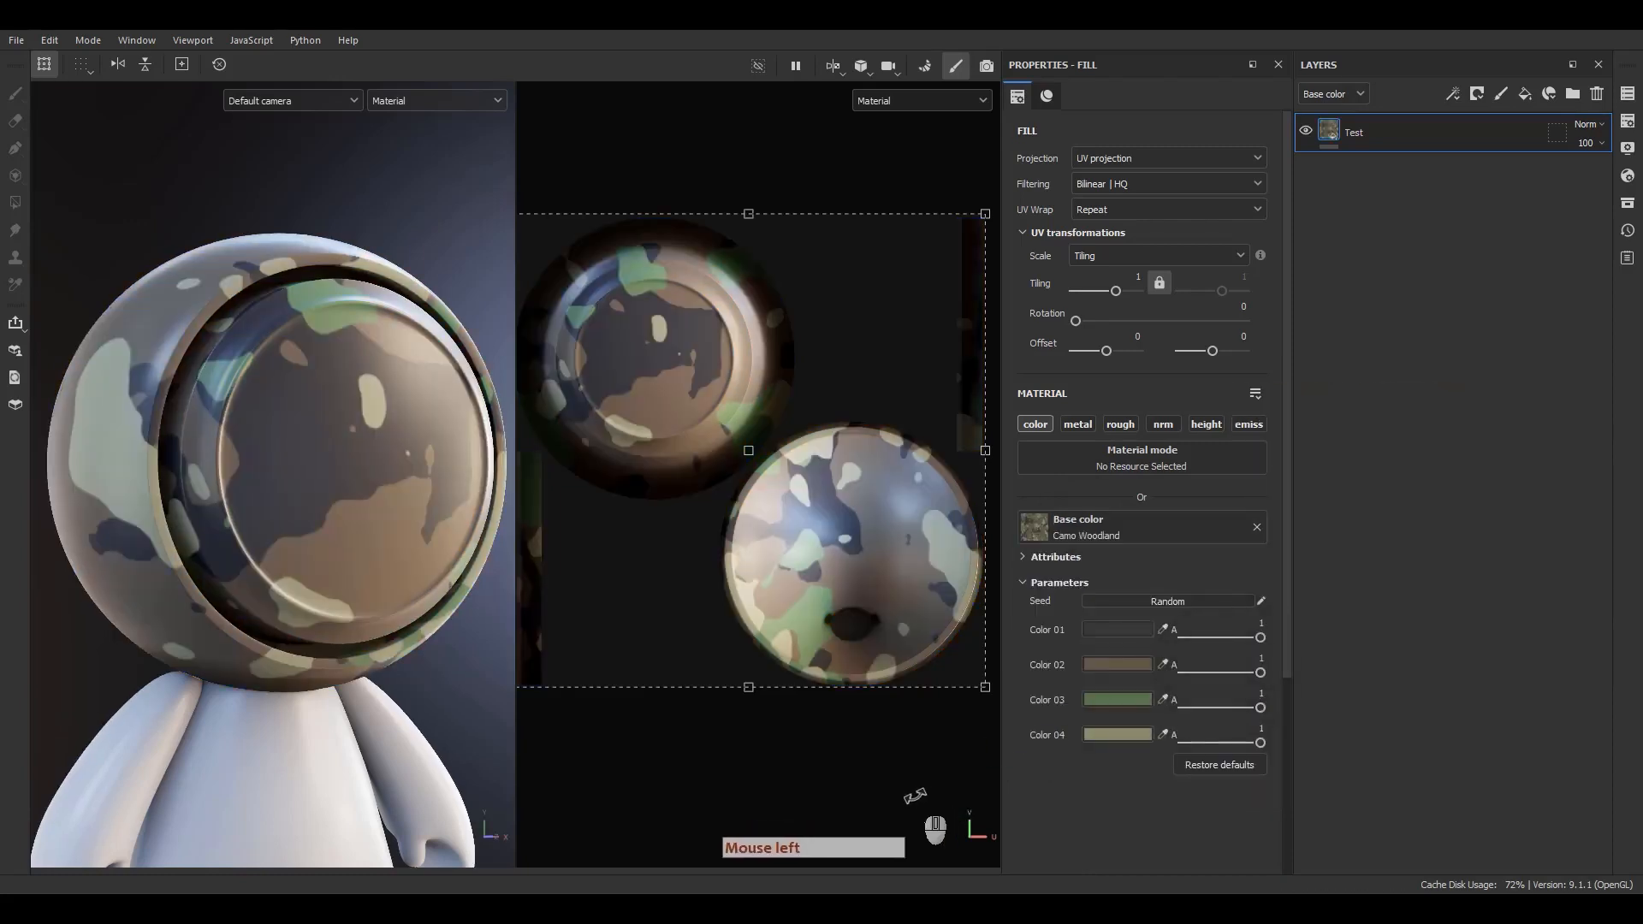
# Set the Test fill layer's UV tiling to 4.
pyautogui.click(334, 685)
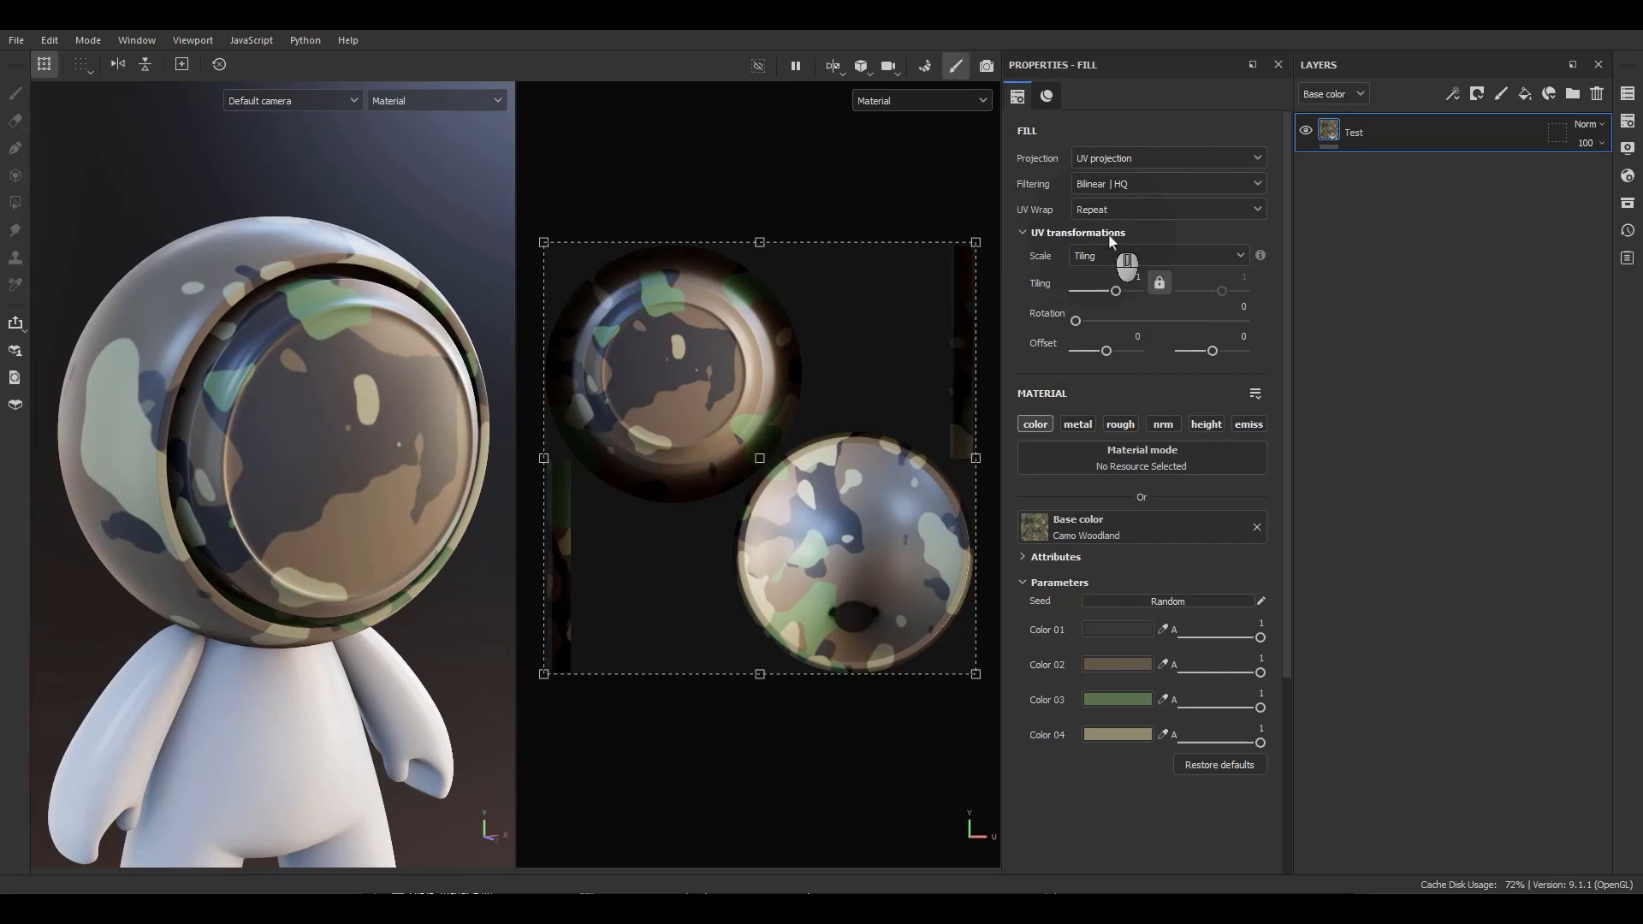
pyautogui.moveTo(1116, 292); pyautogui.dragTo(1121, 292)
pyautogui.click(1126, 280)
pyautogui.write('4')
pyautogui.press('Return')
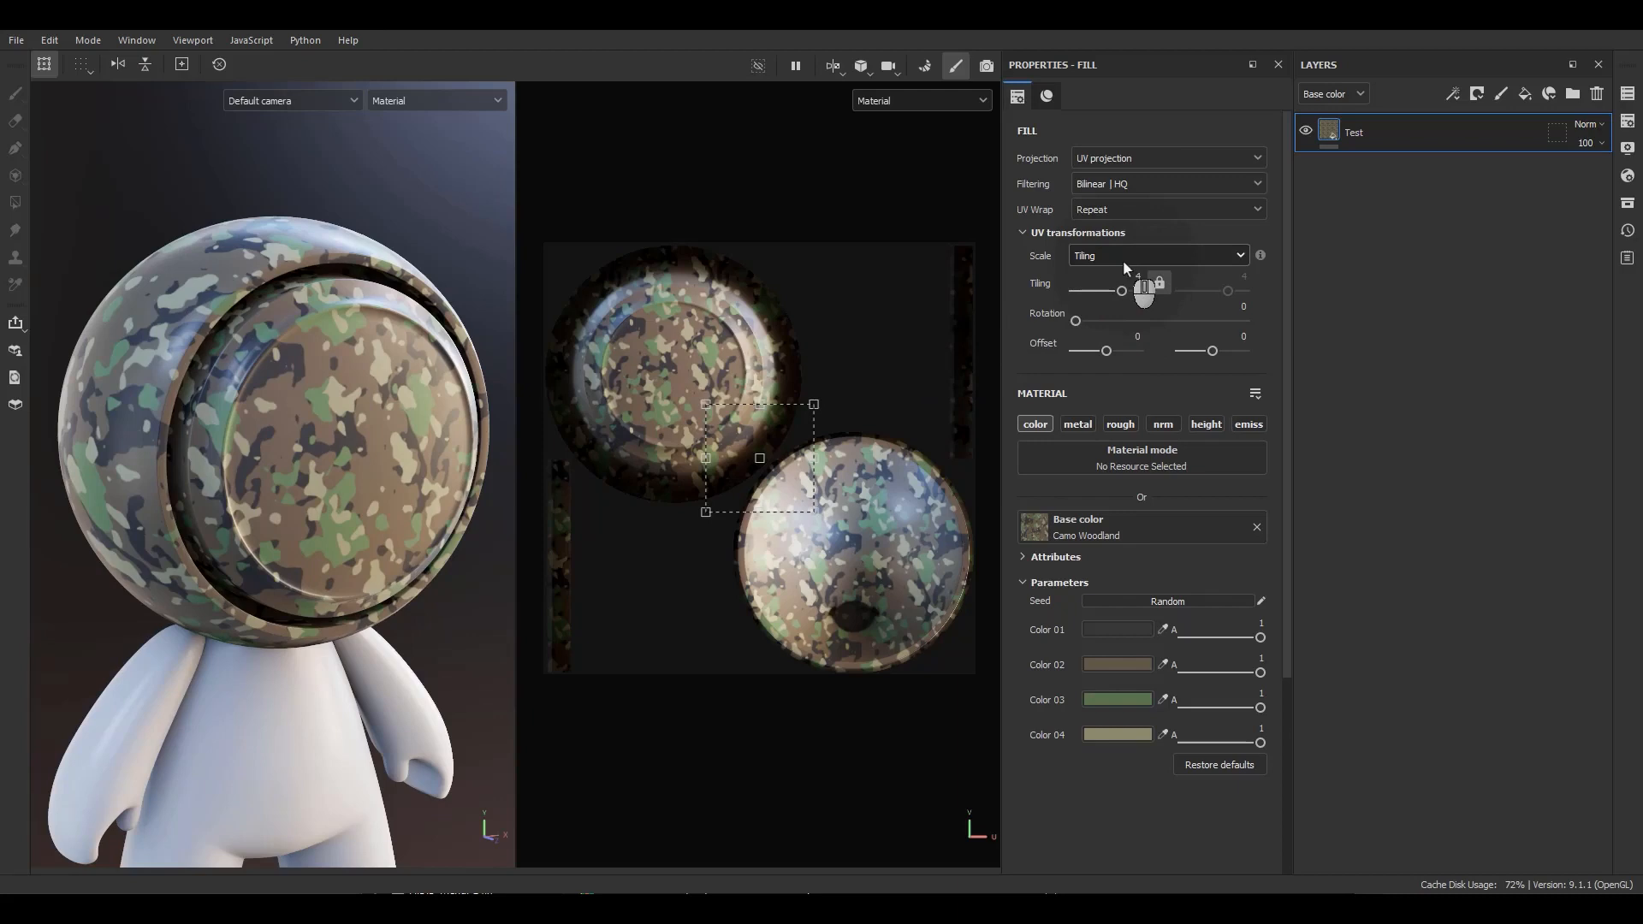
# Switch the fill's UV scale mode to Physical size and set the width to 50 cm.
pyautogui.click(1123, 262)
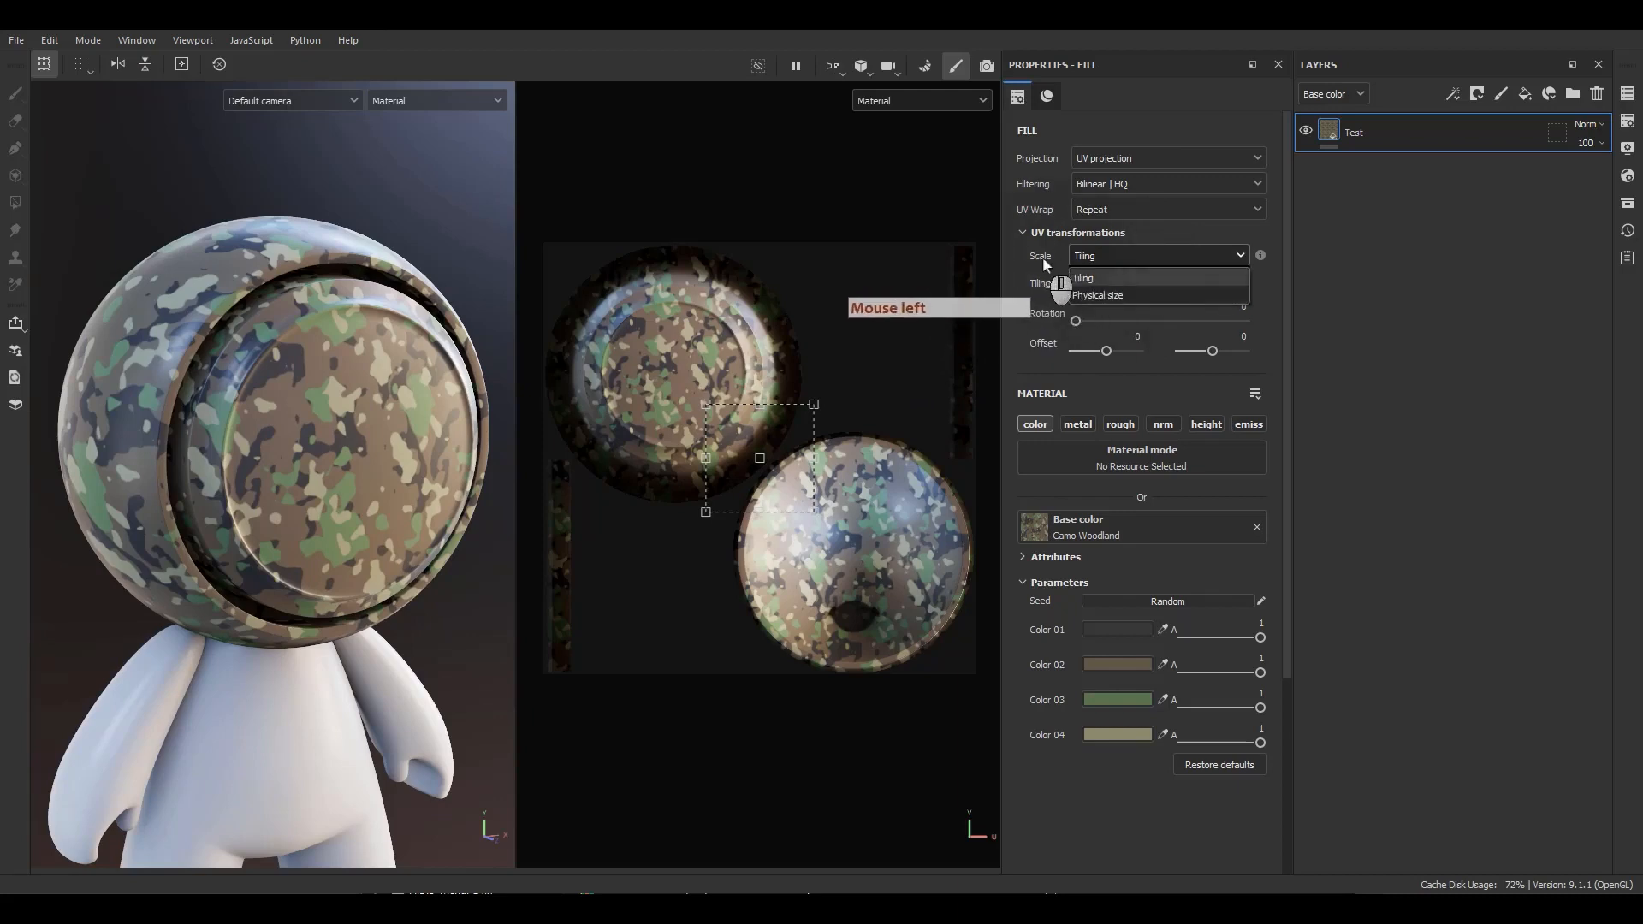
pyautogui.click(1104, 296)
pyautogui.click(1130, 291)
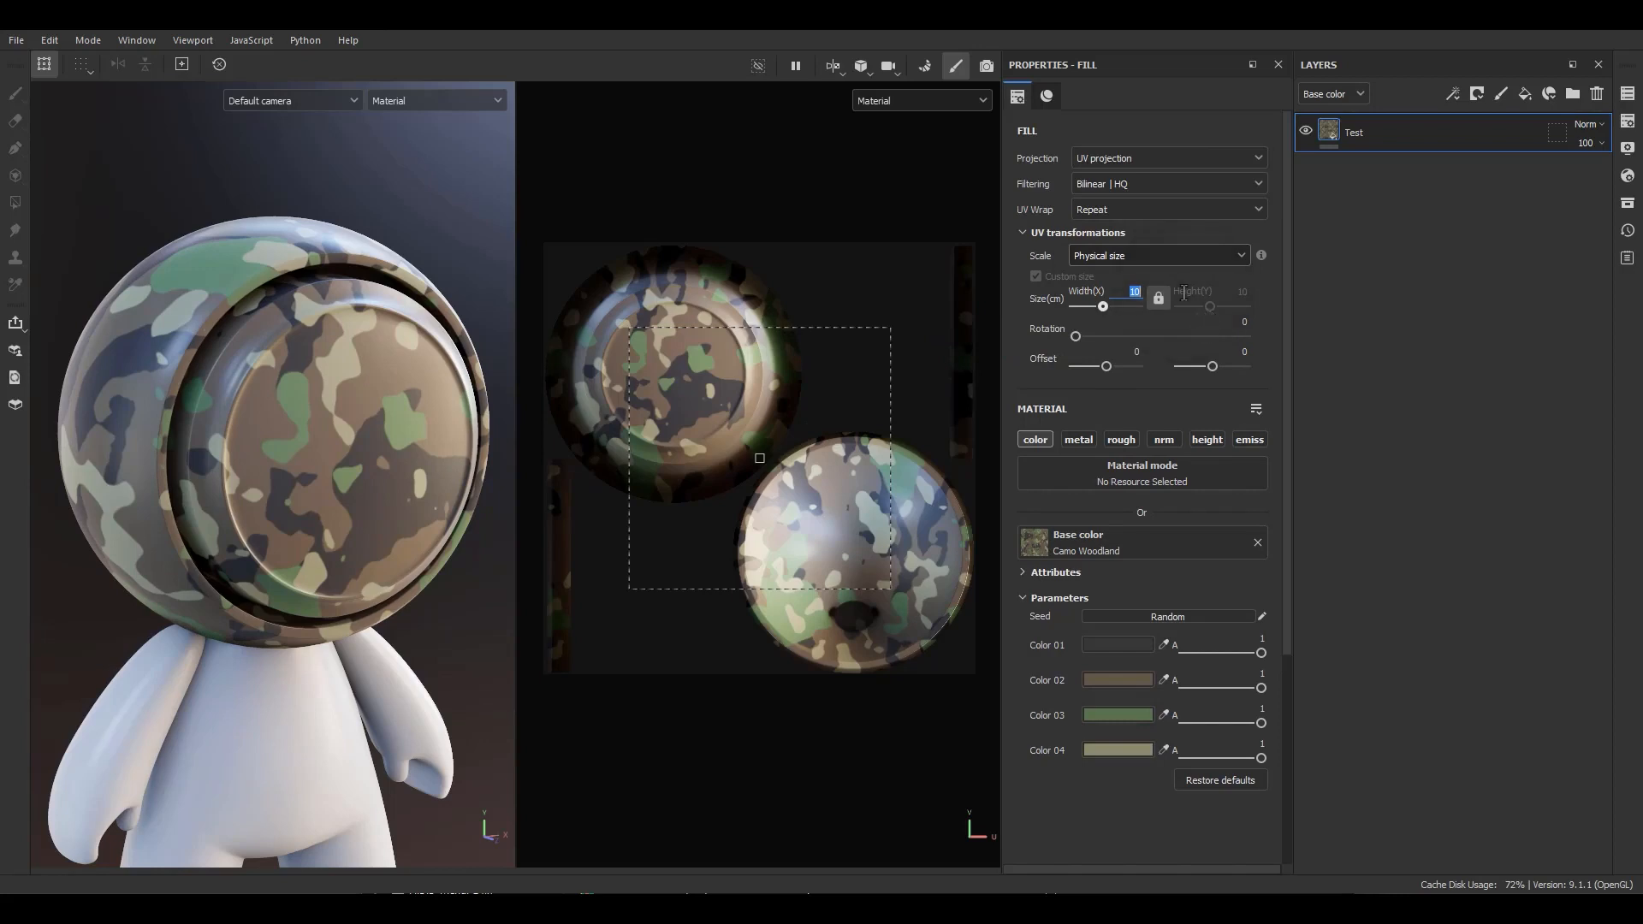
pyautogui.write('50')
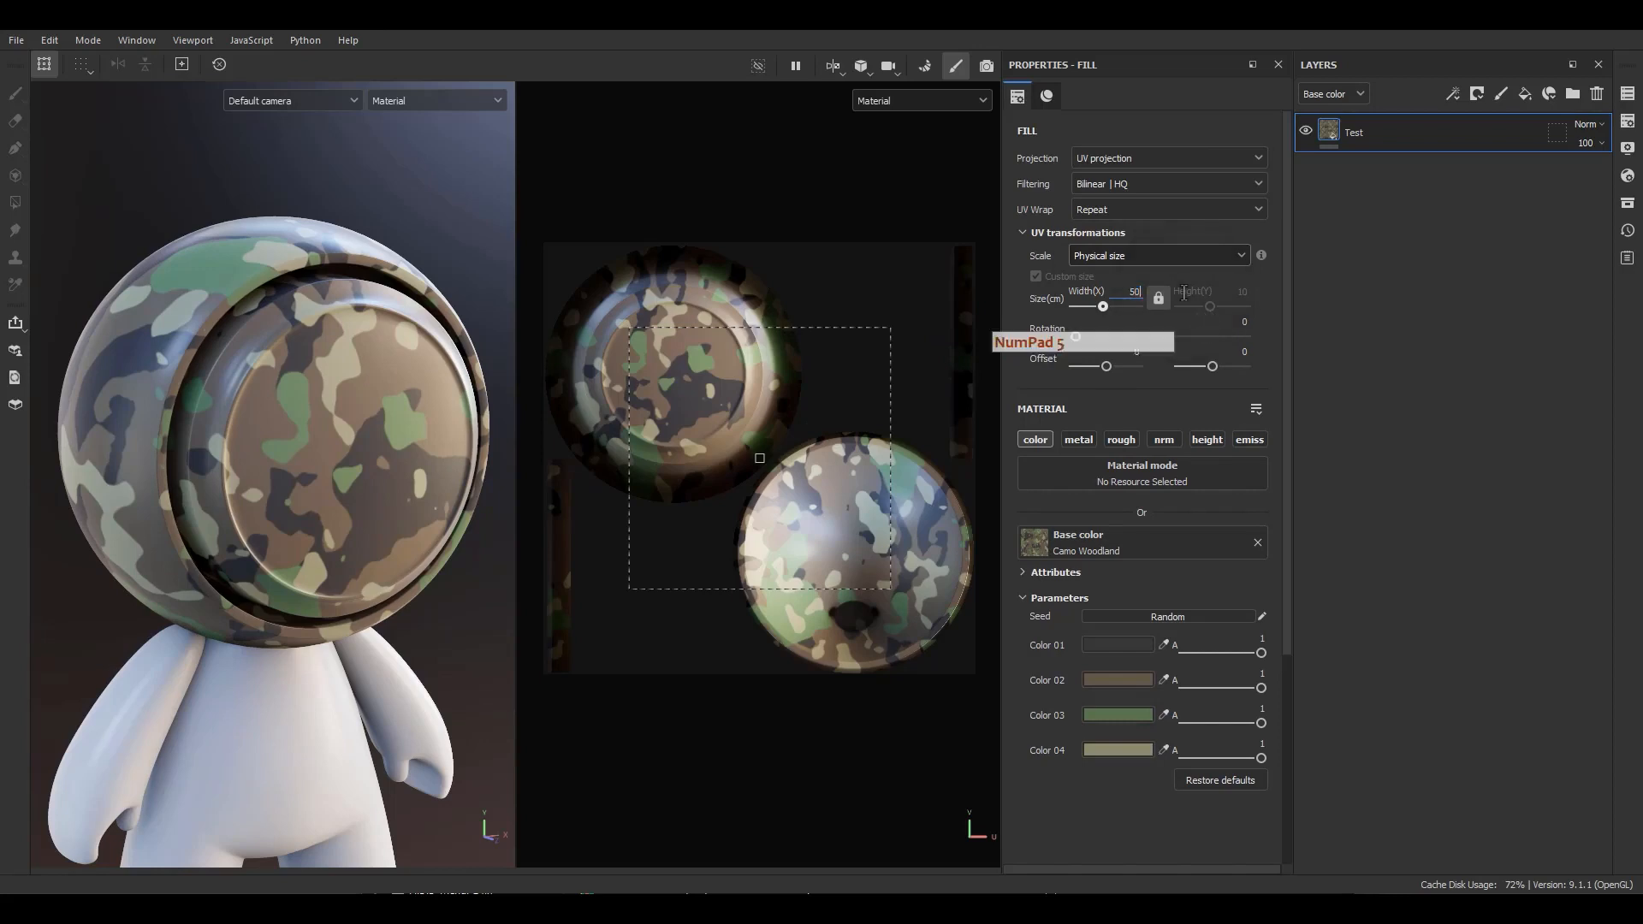
pyautogui.press('Return')
pyautogui.click(1146, 291)
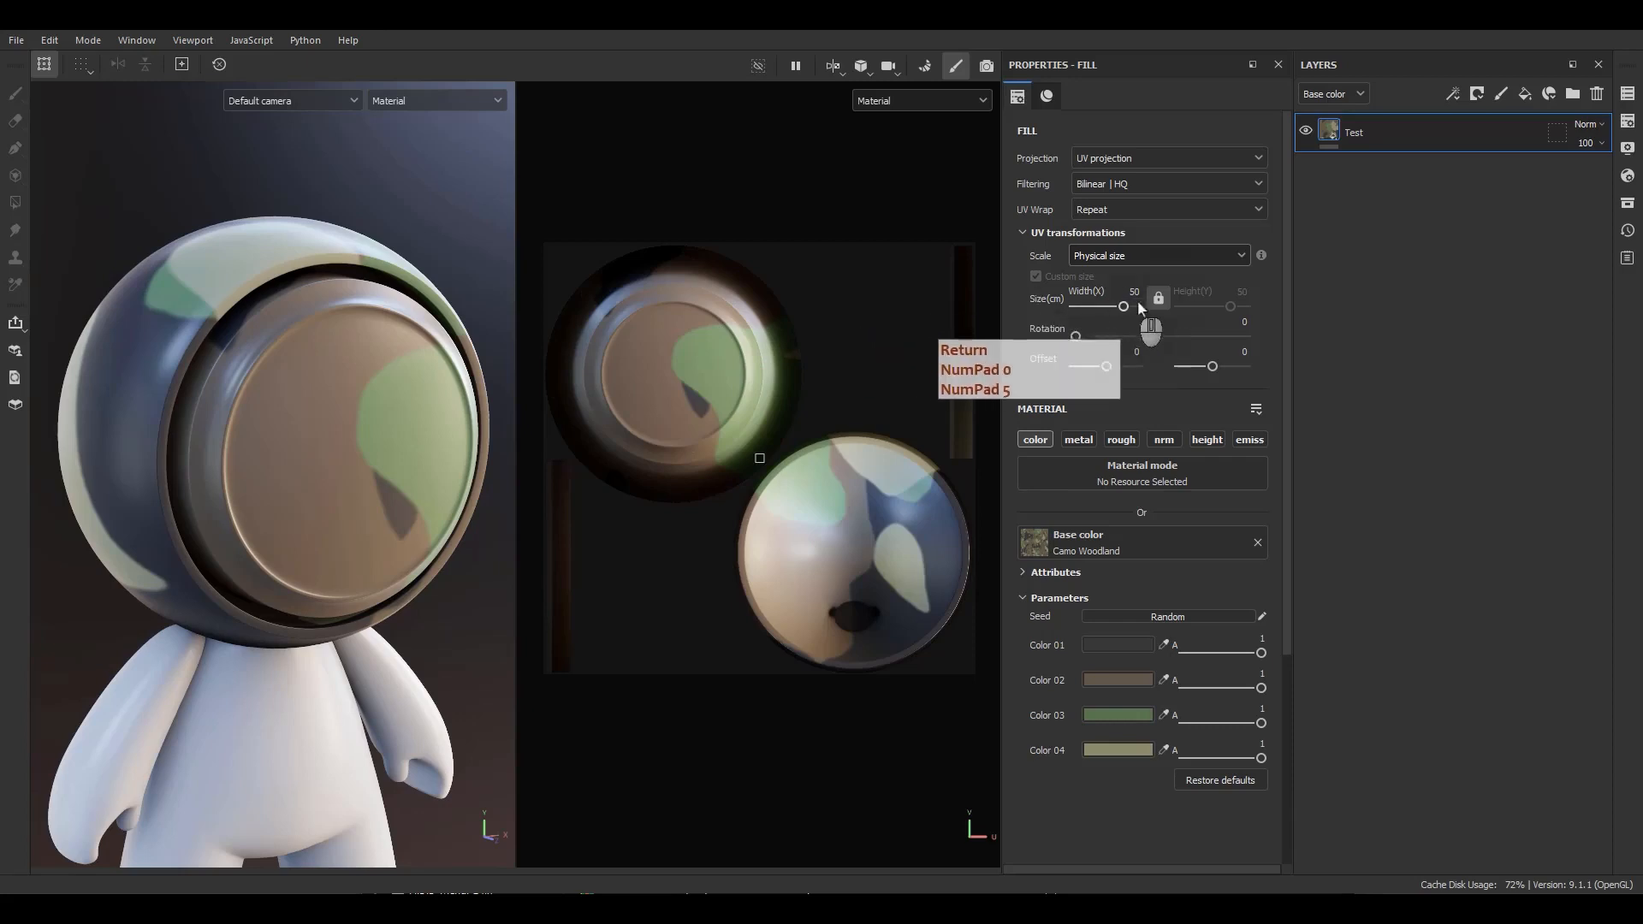
pyautogui.click(1143, 286)
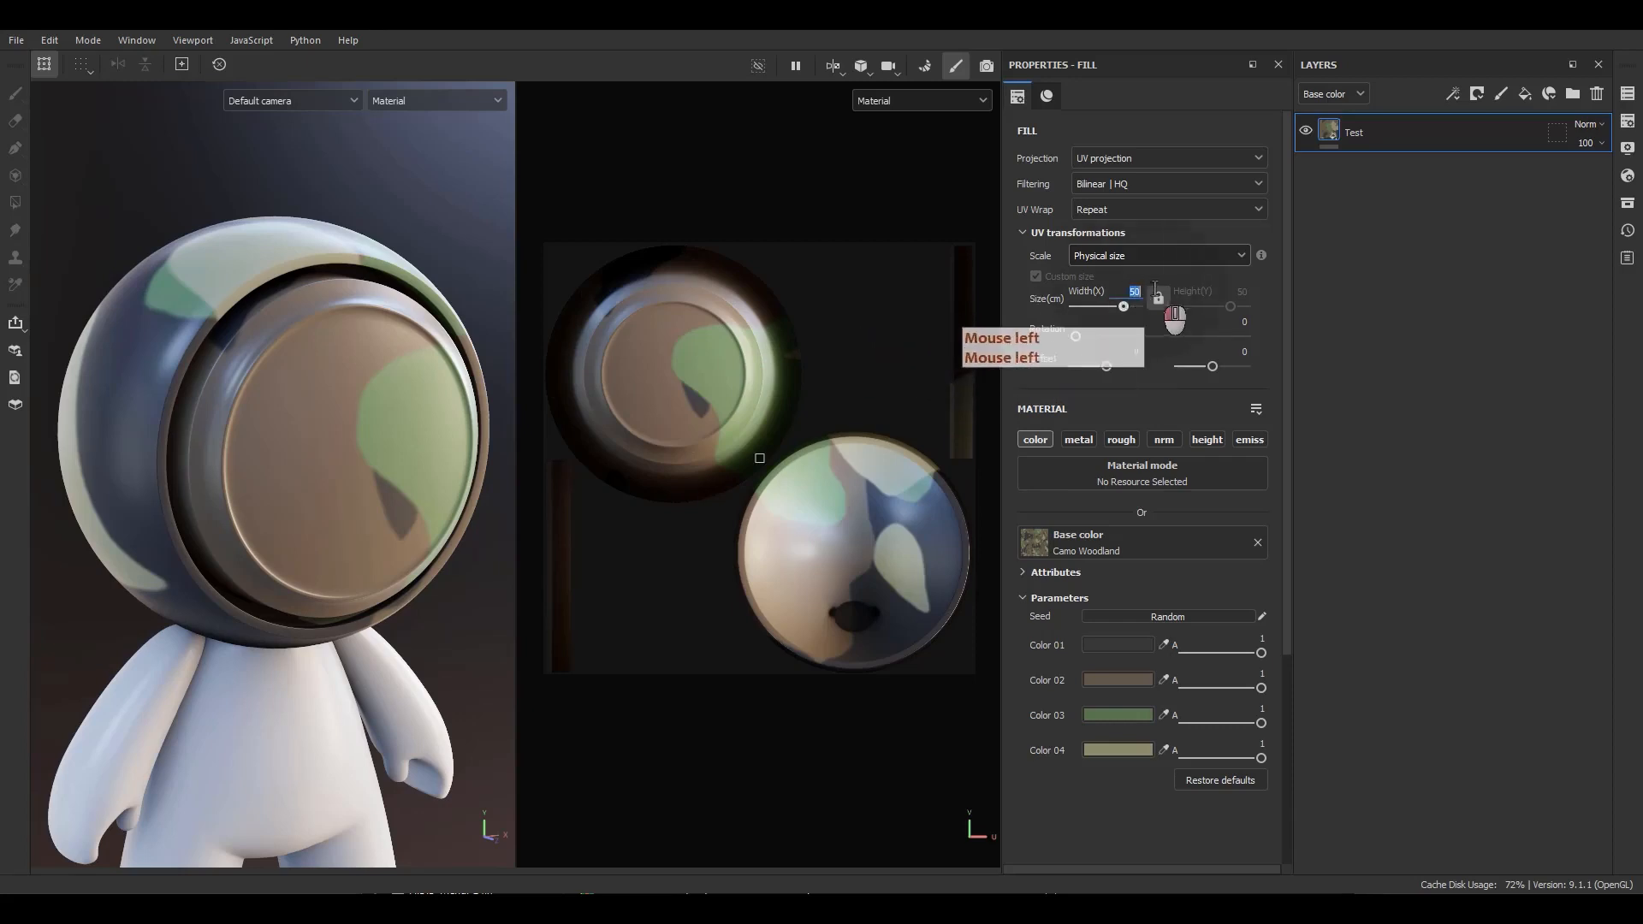
# Switch the fill's UV scale mode back to Tiling.
pyautogui.keyDown('alt'); pyautogui.moveTo(204, 421); pyautogui.dragTo(243, 442); pyautogui.keyUp('alt')
pyautogui.keyDown('alt'); pyautogui.moveTo(243, 441); pyautogui.dragTo(281, 573, button='right'); pyautogui.keyUp('alt')
pyautogui.keyDown('alt'); pyautogui.moveTo(280, 574); pyautogui.dragTo(308, 553, button='middle'); pyautogui.keyUp('alt')
pyautogui.click(1162, 258)
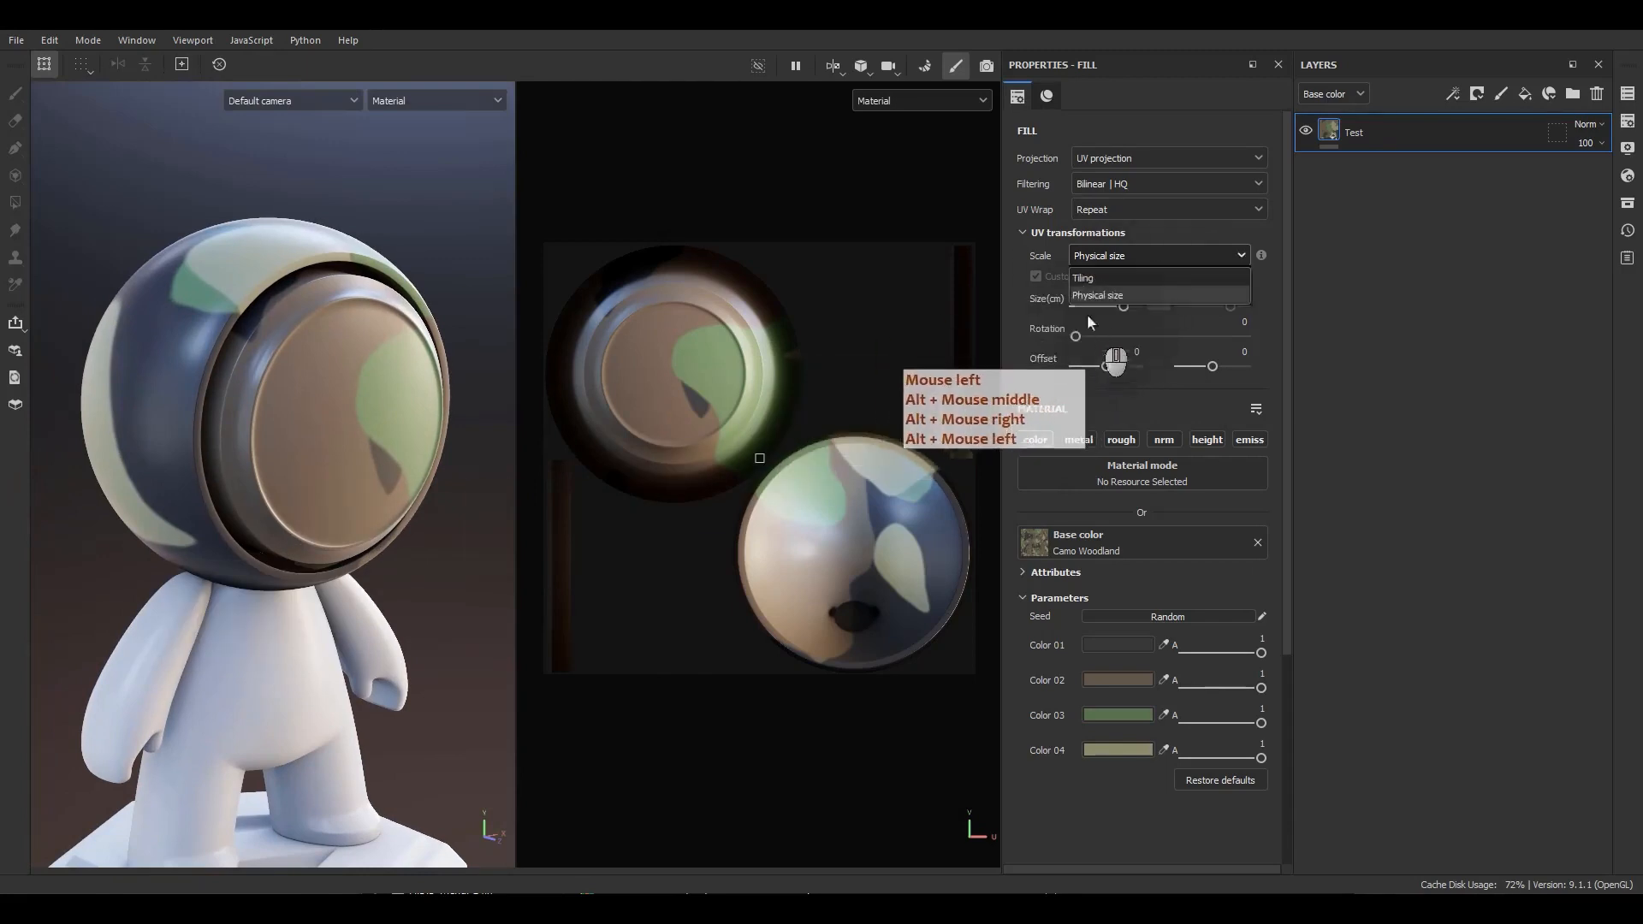
pyautogui.click(1085, 279)
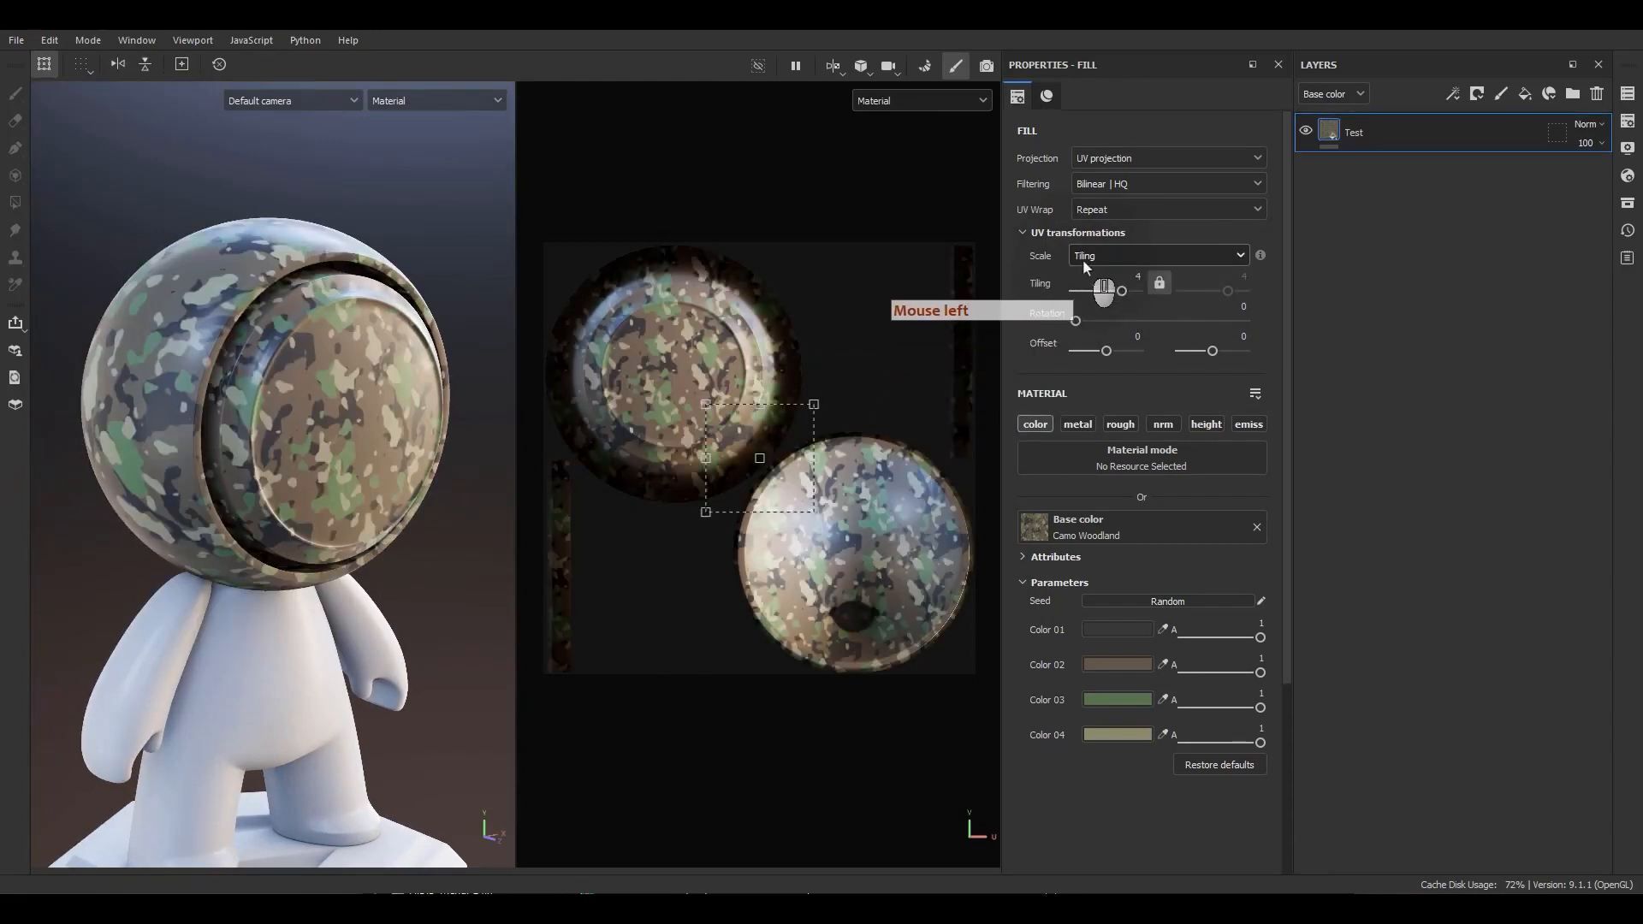
# Enable the roughness channel on the fill layer and assign the Cells 4 procedural texture to roughness.
pyautogui.moveTo(1076, 323); pyautogui.dragTo(992, 311)
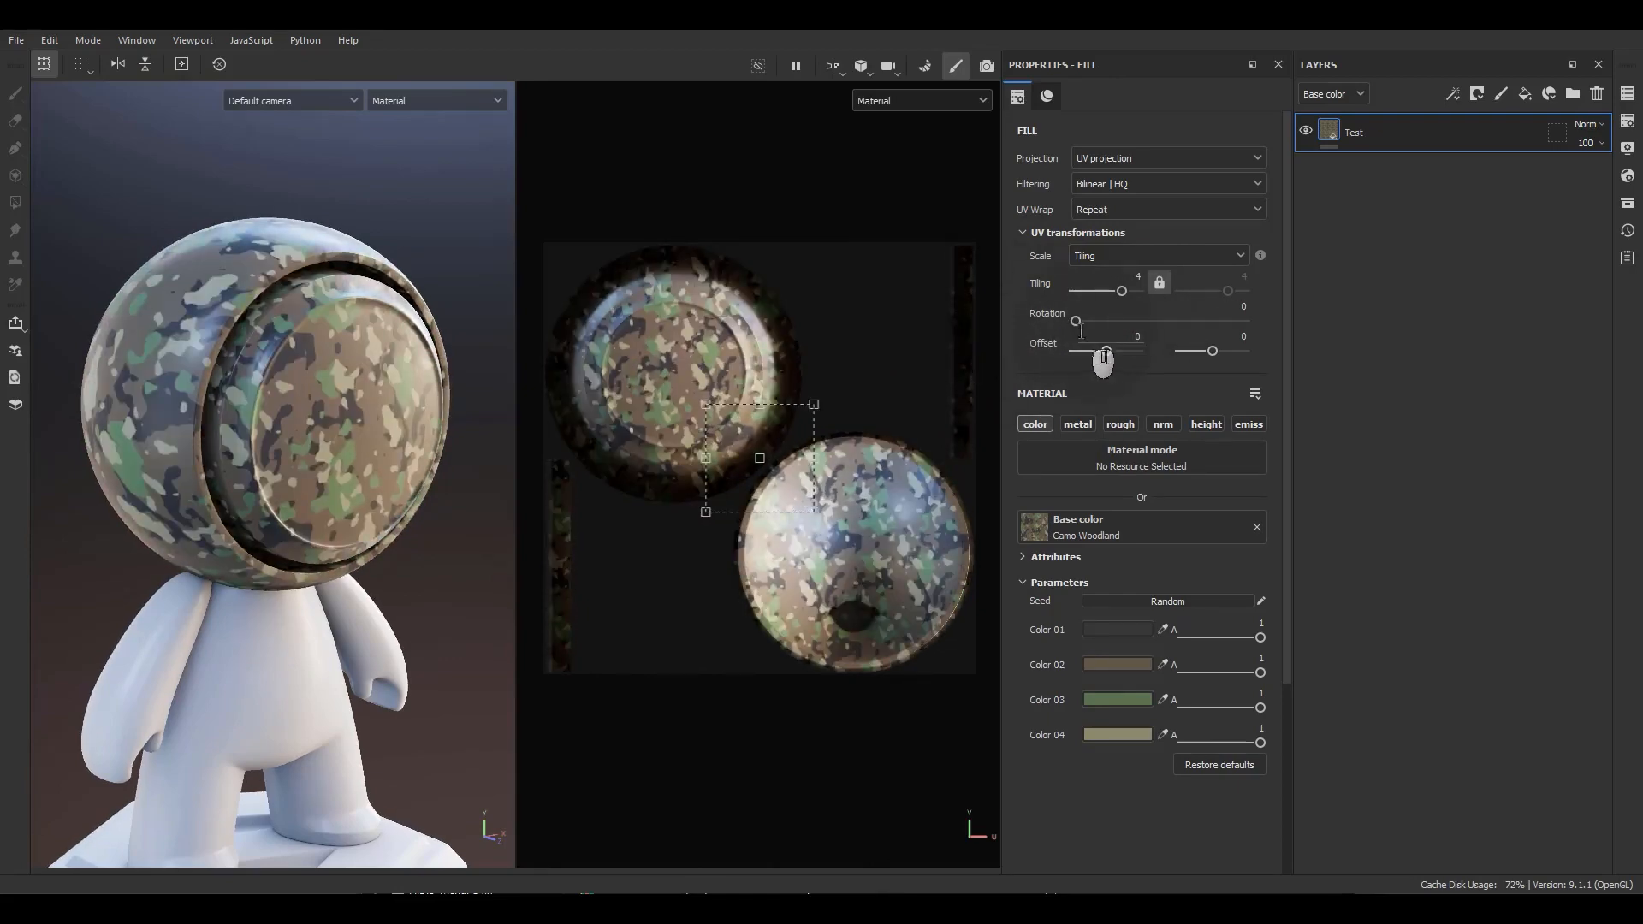
pyautogui.moveTo(1075, 322)
pyautogui.mouseDown()
pyautogui.moveTo(1121, 329)
pyautogui.moveTo(1070, 324)
pyautogui.mouseUp()
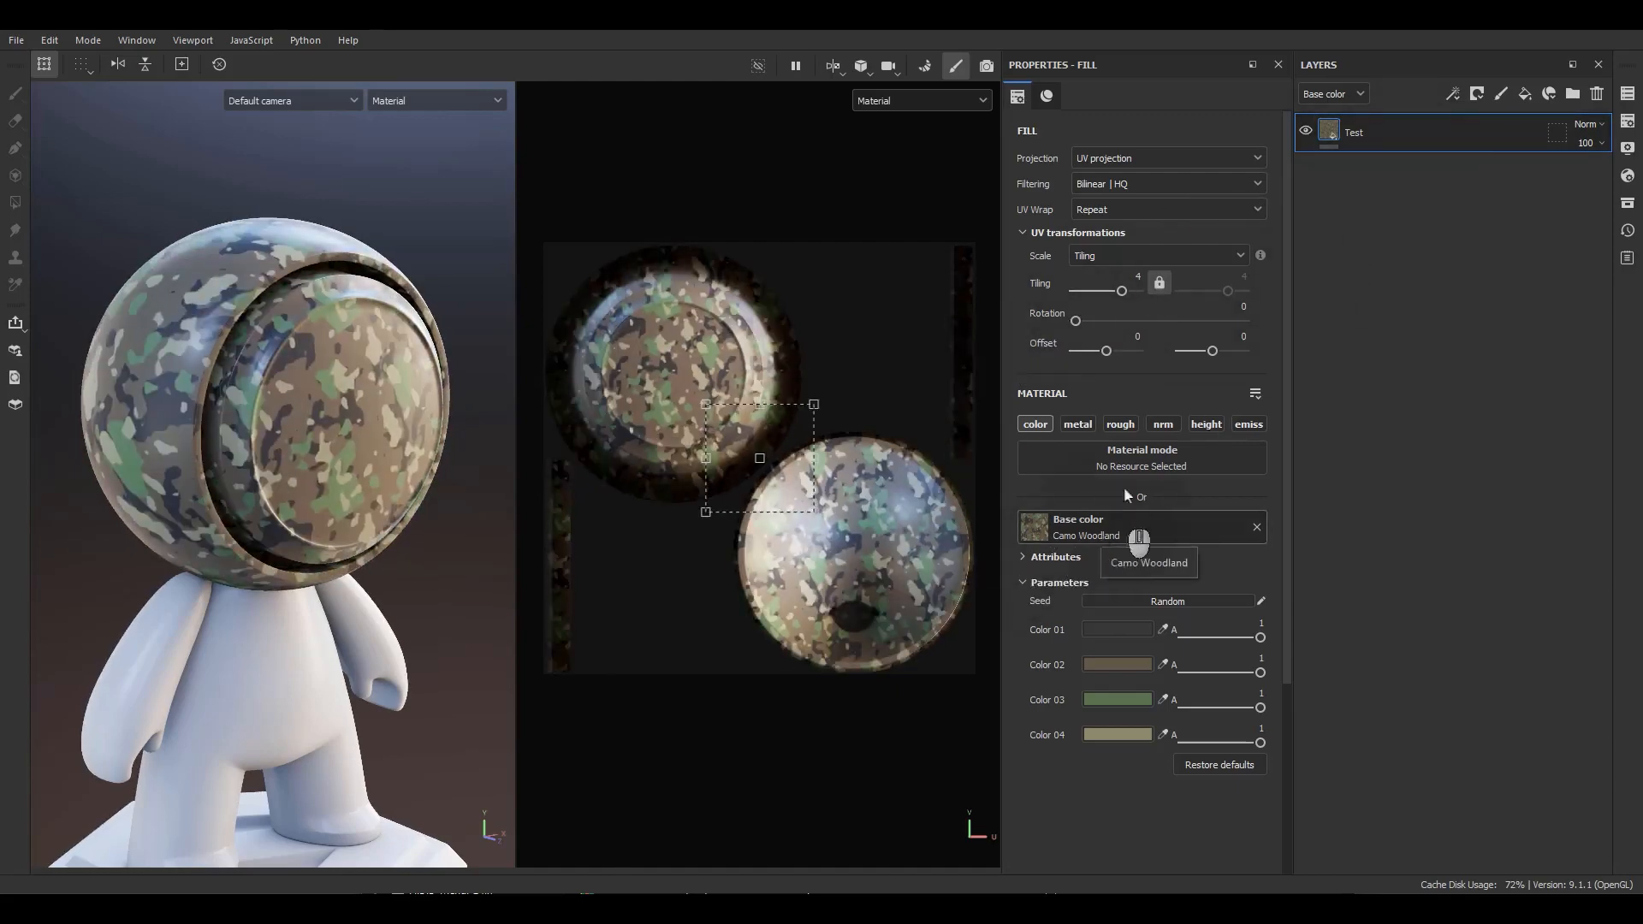
pyautogui.click(1120, 425)
pyautogui.click(1112, 649)
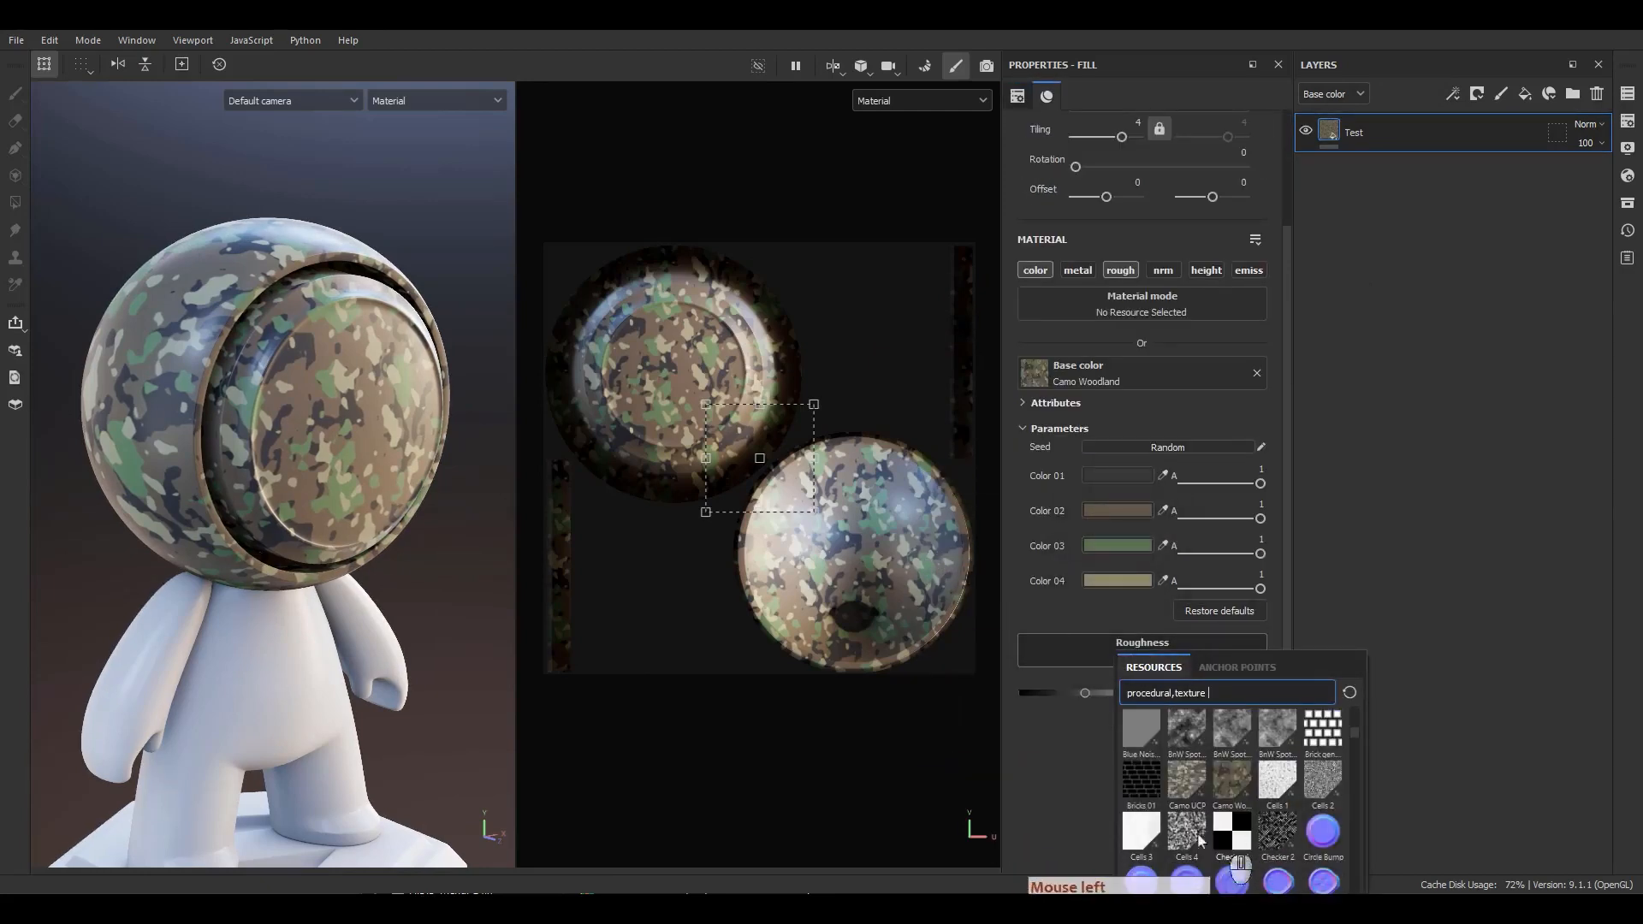
pyautogui.click(1186, 832)
# Try rotating the fill's UV pattern, then set the rotation back to 0.
pyautogui.keyDown('alt'); pyautogui.moveTo(409, 546); pyautogui.dragTo(359, 445); pyautogui.keyUp('alt')
pyautogui.keyDown('alt'); pyautogui.moveTo(359, 445); pyautogui.dragTo(494, 717, button='right'); pyautogui.keyUp('alt')
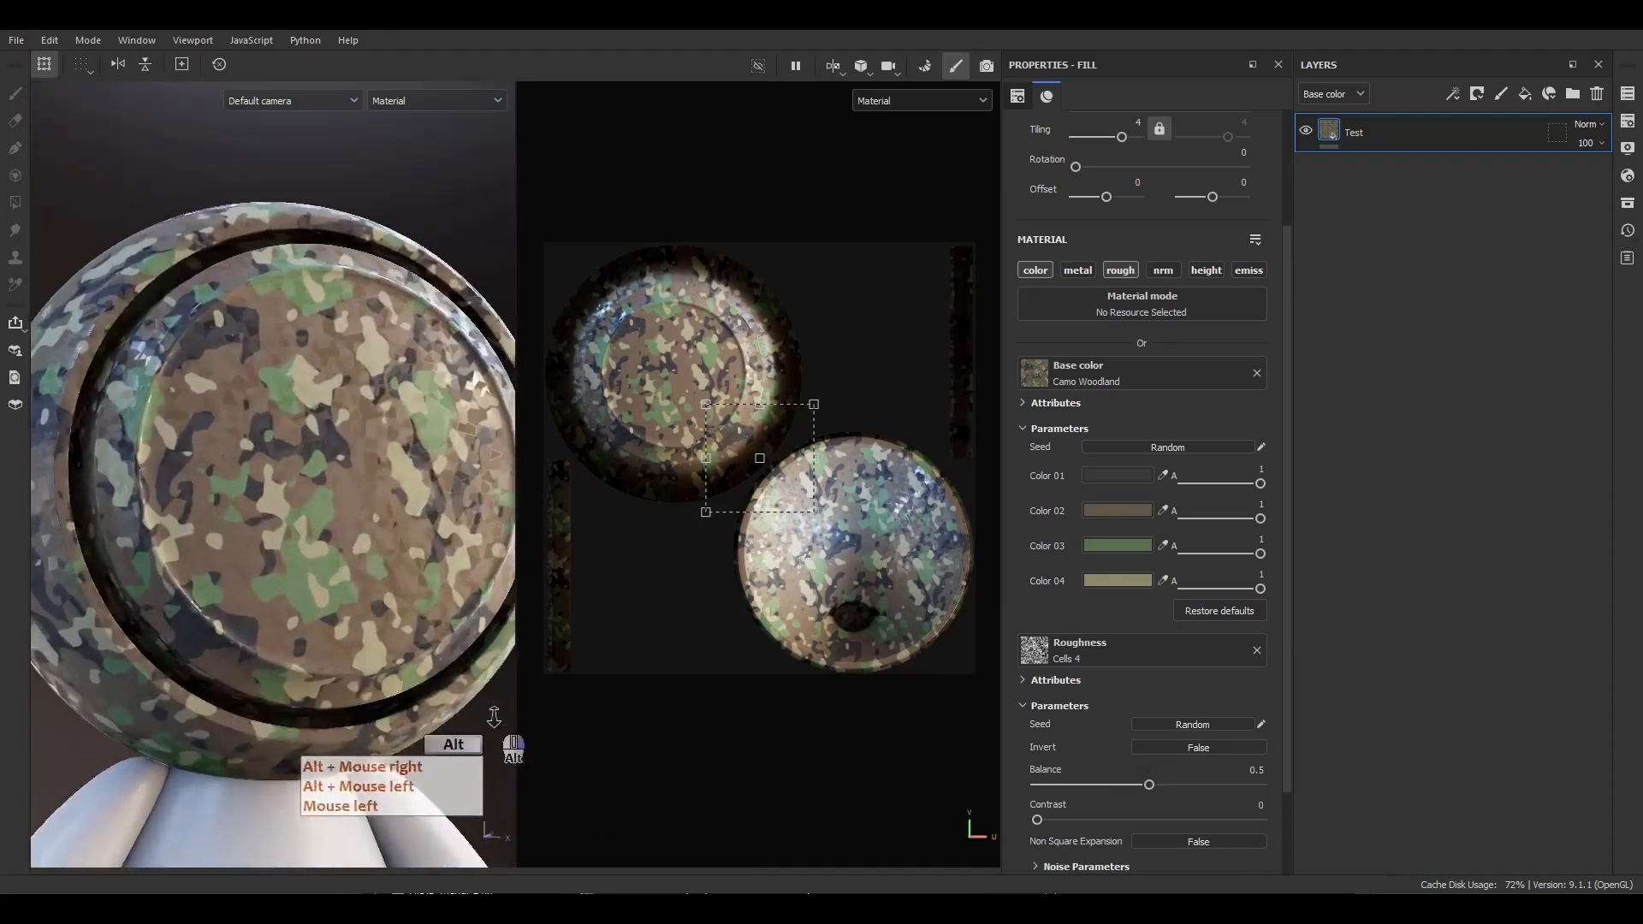
pyautogui.keyDown('alt'); pyautogui.moveTo(494, 717); pyautogui.dragTo(422, 506); pyautogui.keyUp('alt')
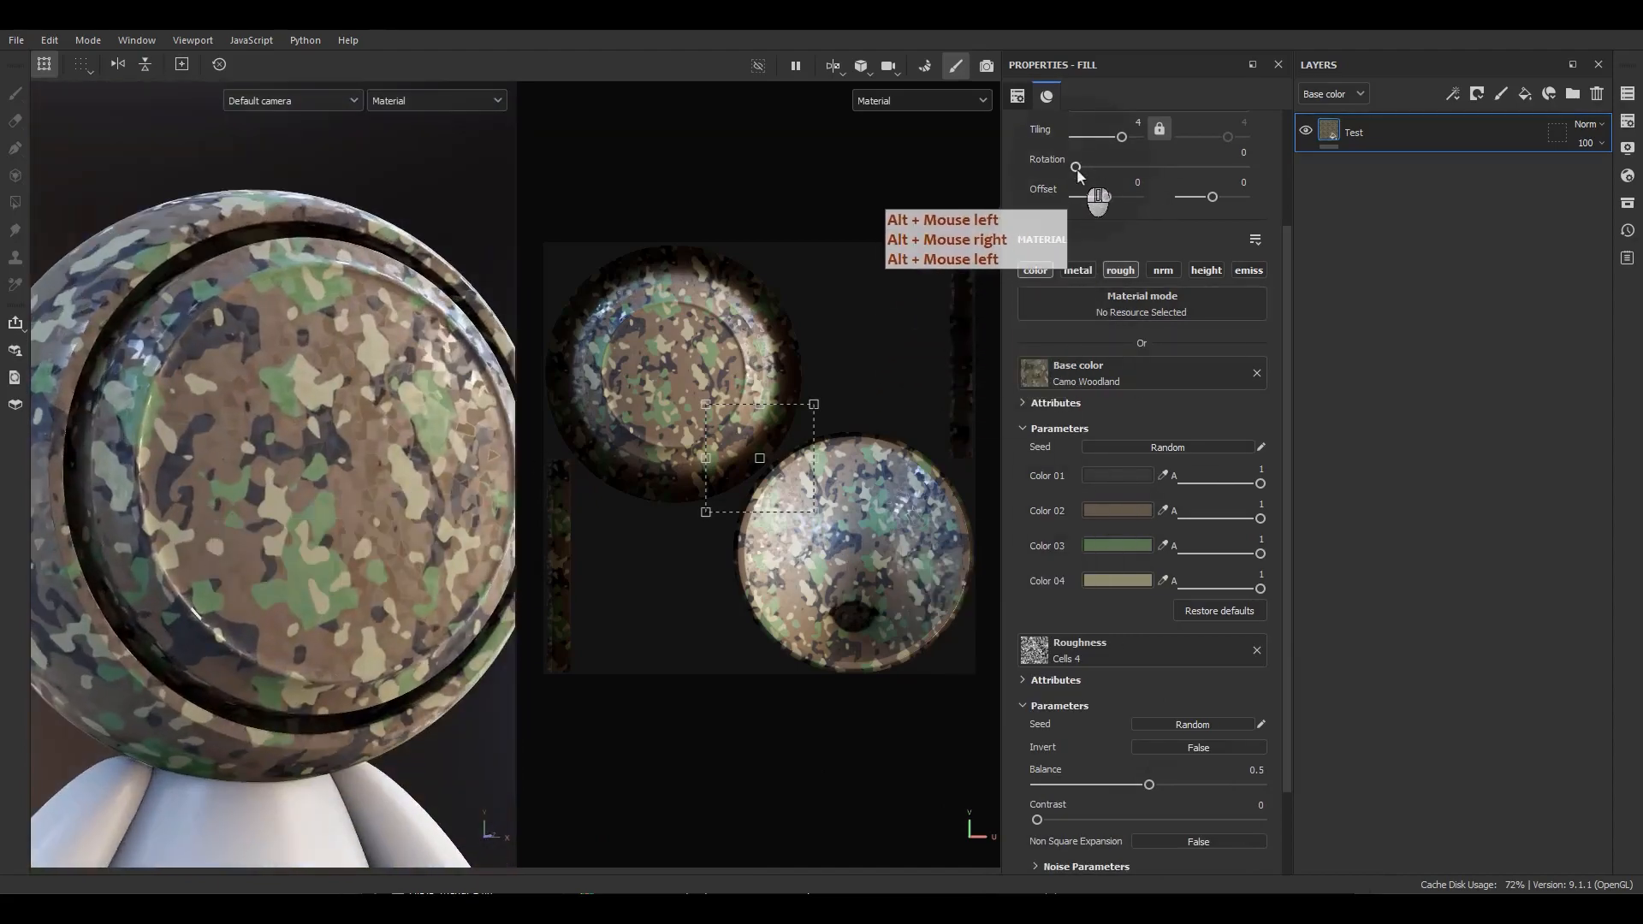
pyautogui.moveTo(1077, 171); pyautogui.dragTo(1134, 171)
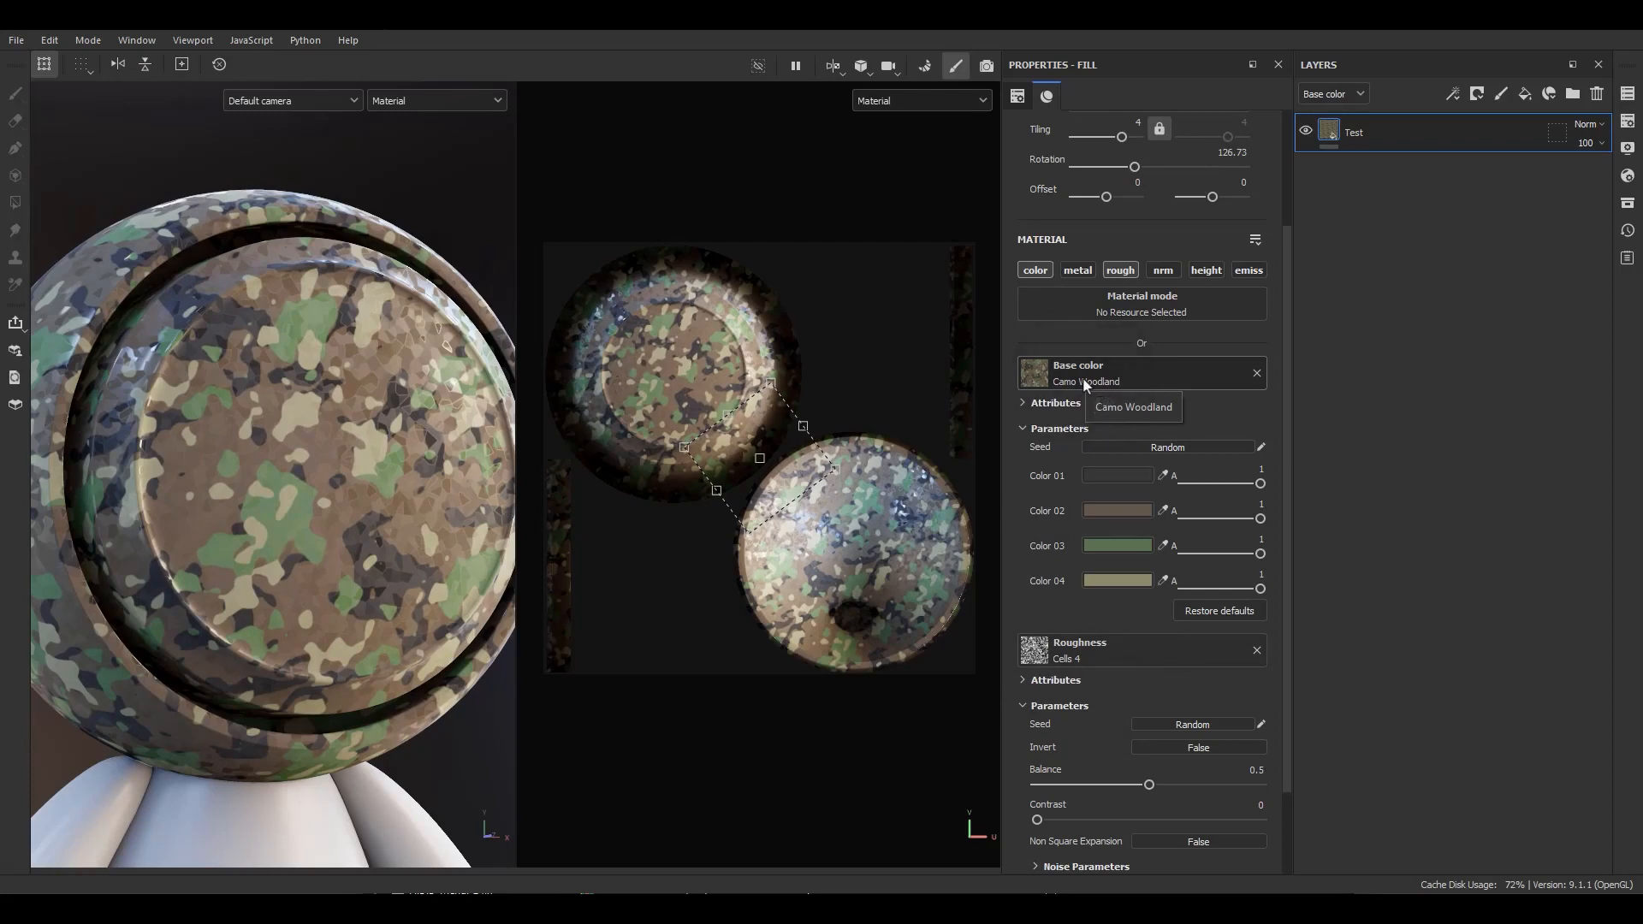
pyautogui.scroll(3, 1113, 376)
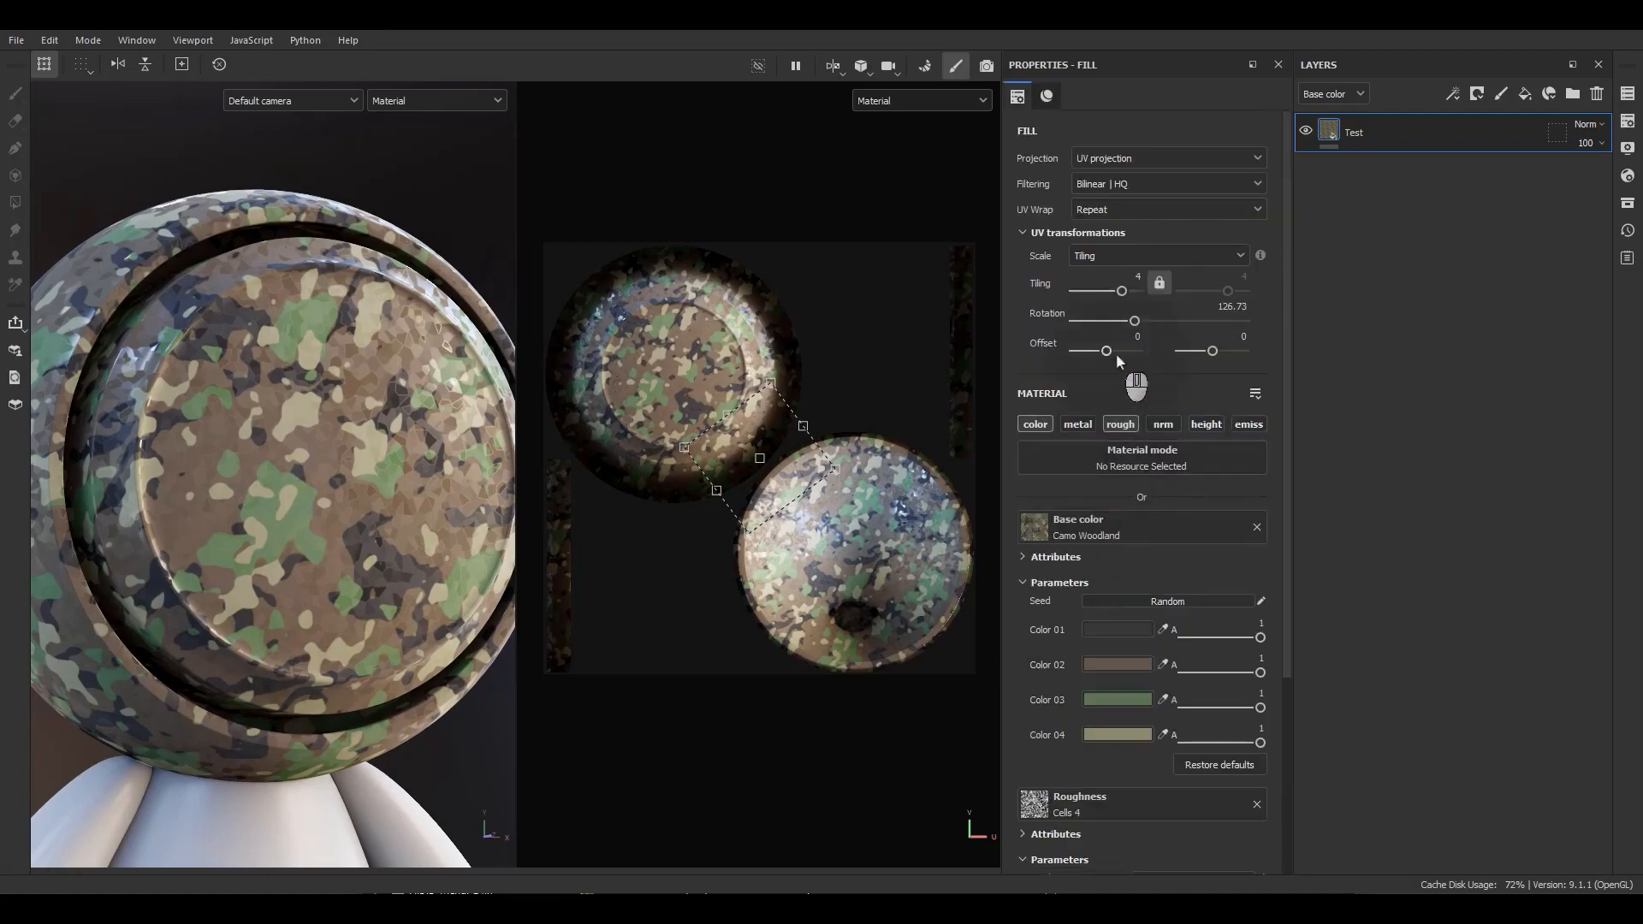
pyautogui.write('0')
pyautogui.press('Return')
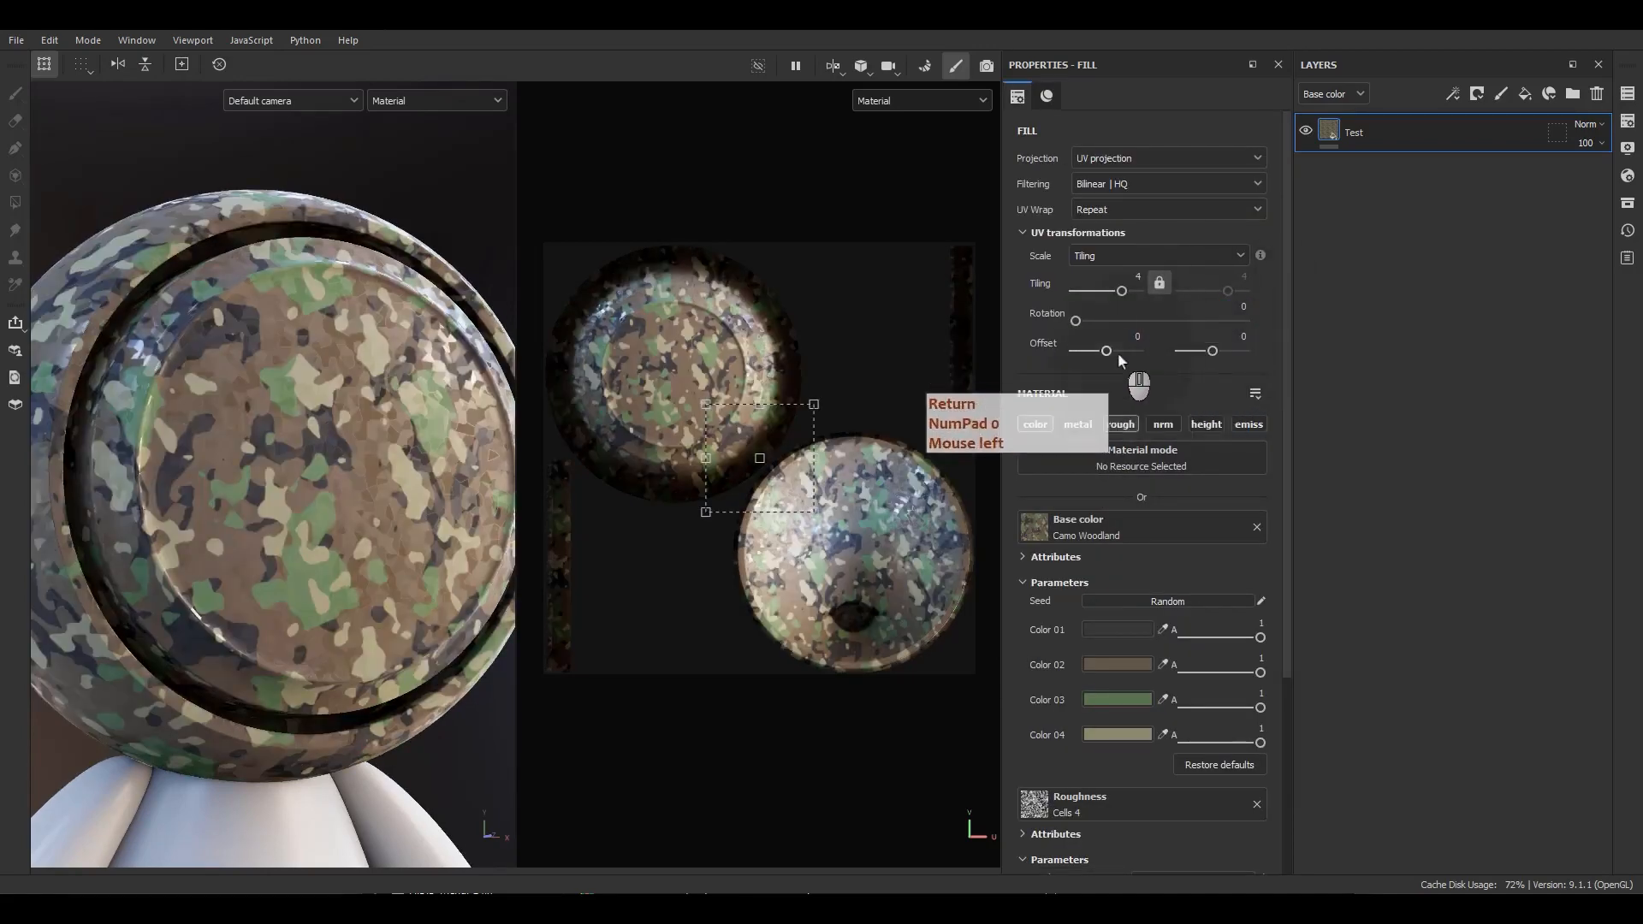
# Disable the roughness channel and offset the UV pattern to about 0.08 and 0.31.
pyautogui.click(1126, 425)
pyautogui.moveTo(1106, 353)
pyautogui.mouseDown()
pyautogui.moveTo(1124, 357)
pyautogui.moveTo(1110, 358)
pyautogui.mouseUp()
pyautogui.moveTo(1214, 353); pyautogui.dragTo(1222, 352)
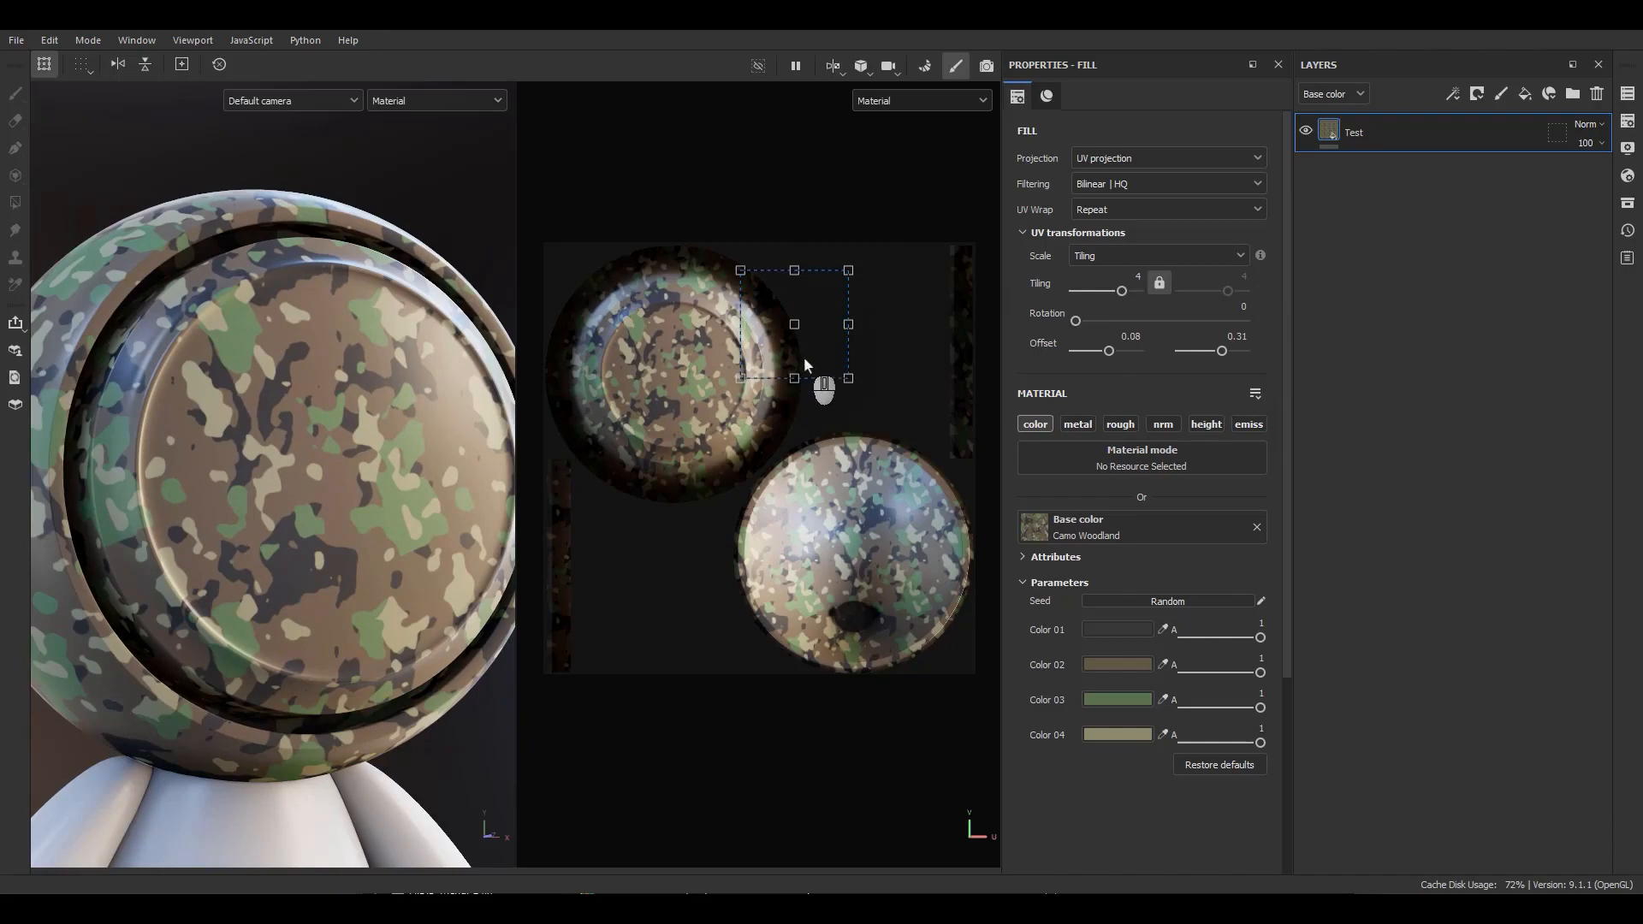
# Move and scale the UV manipulator in the 2D view to tiling about 3.5 and offset near 0, 0.08.
pyautogui.moveTo(820, 360); pyautogui.dragTo(789, 467)
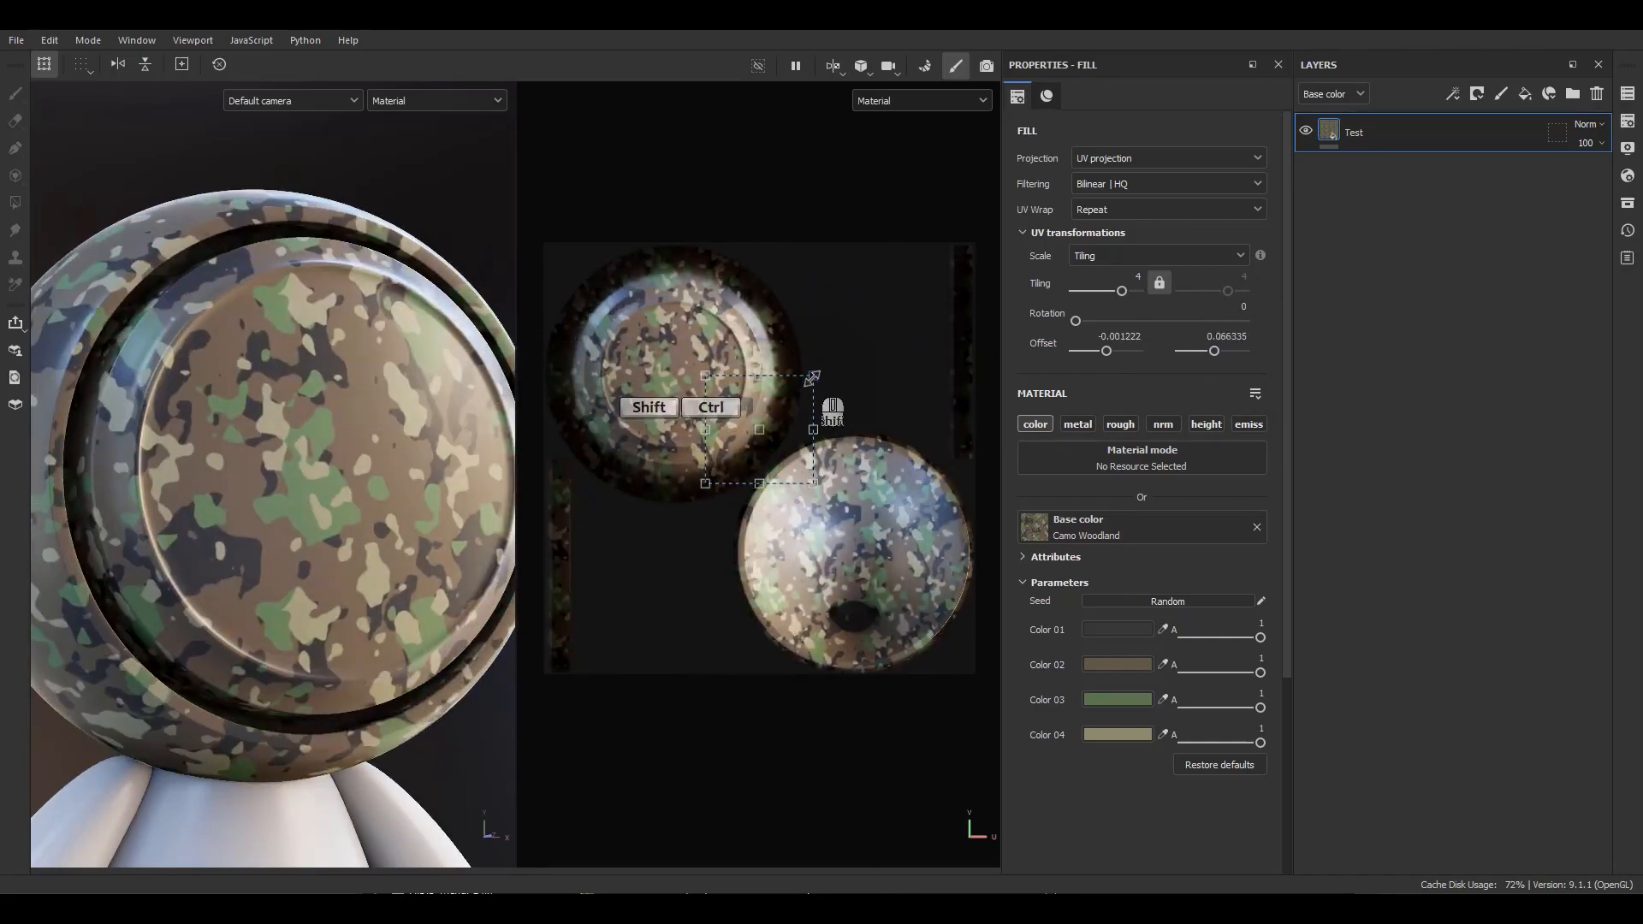
pyautogui.moveTo(813, 377); pyautogui.dragTo(891, 284)
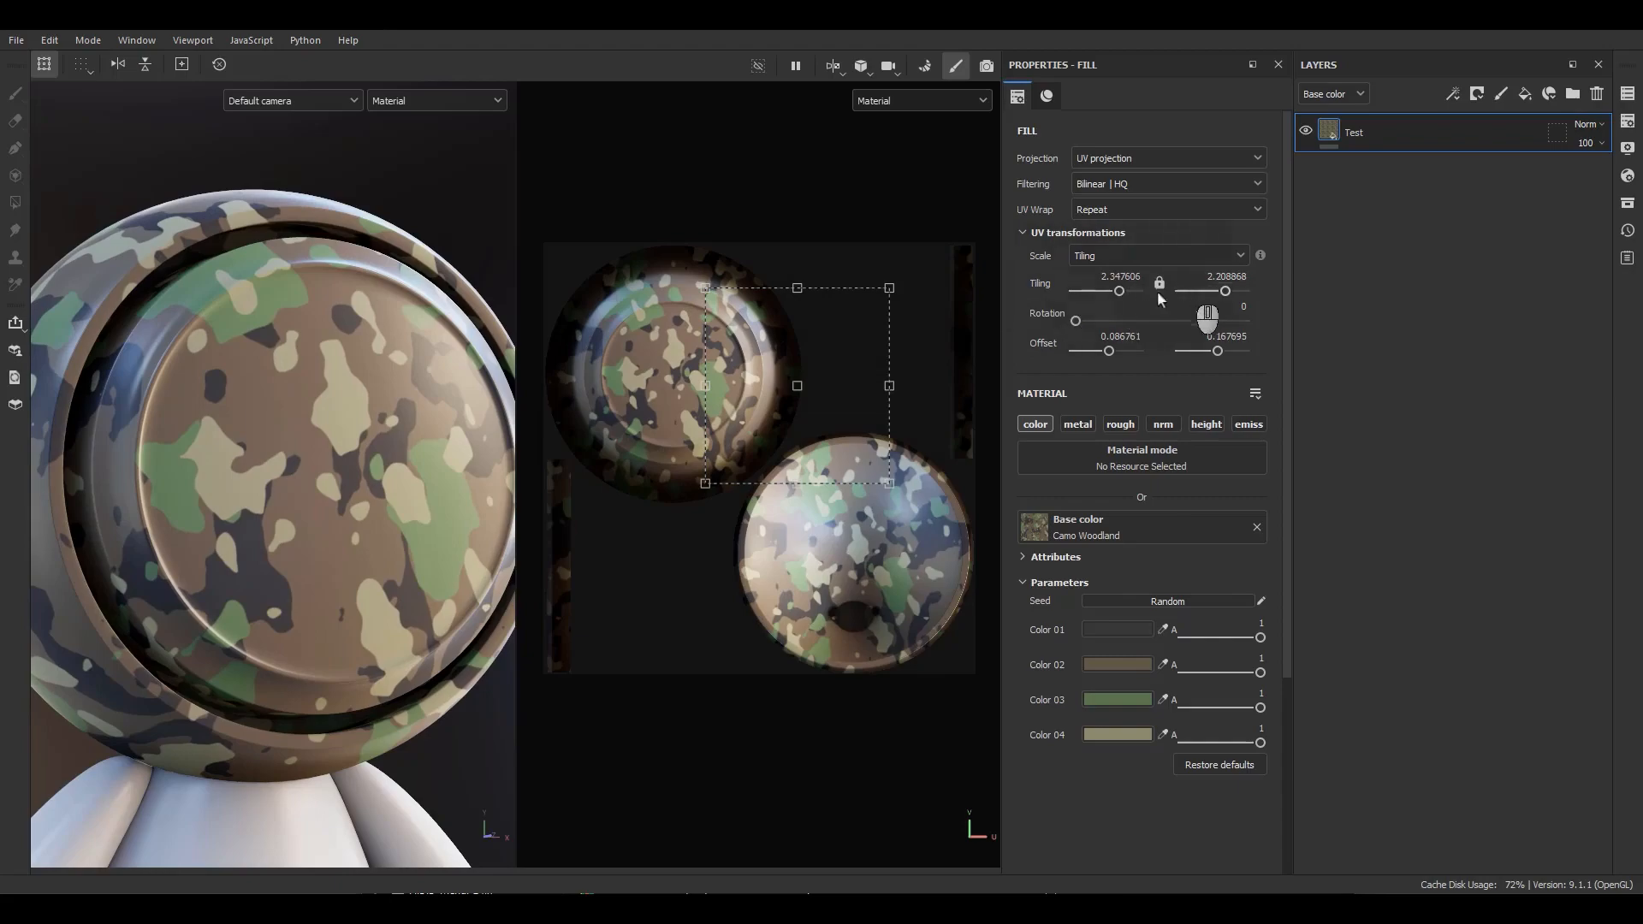
pyautogui.moveTo(890, 289)
pyautogui.mouseDown()
pyautogui.moveTo(822, 327)
pyautogui.moveTo(848, 345)
pyautogui.moveTo(808, 323)
pyautogui.moveTo(883, 312)
pyautogui.moveTo(829, 300)
pyautogui.moveTo(863, 373)
pyautogui.moveTo(875, 294)
pyautogui.moveTo(831, 301)
pyautogui.moveTo(879, 298)
pyautogui.moveTo(869, 348)
pyautogui.moveTo(853, 285)
pyautogui.moveTo(915, 253)
pyautogui.moveTo(937, 285)
pyautogui.moveTo(821, 279)
pyautogui.moveTo(917, 284)
pyautogui.moveTo(854, 273)
pyautogui.moveTo(886, 202)
pyautogui.moveTo(910, 279)
pyautogui.moveTo(847, 286)
pyautogui.moveTo(898, 292)
pyautogui.mouseUp()
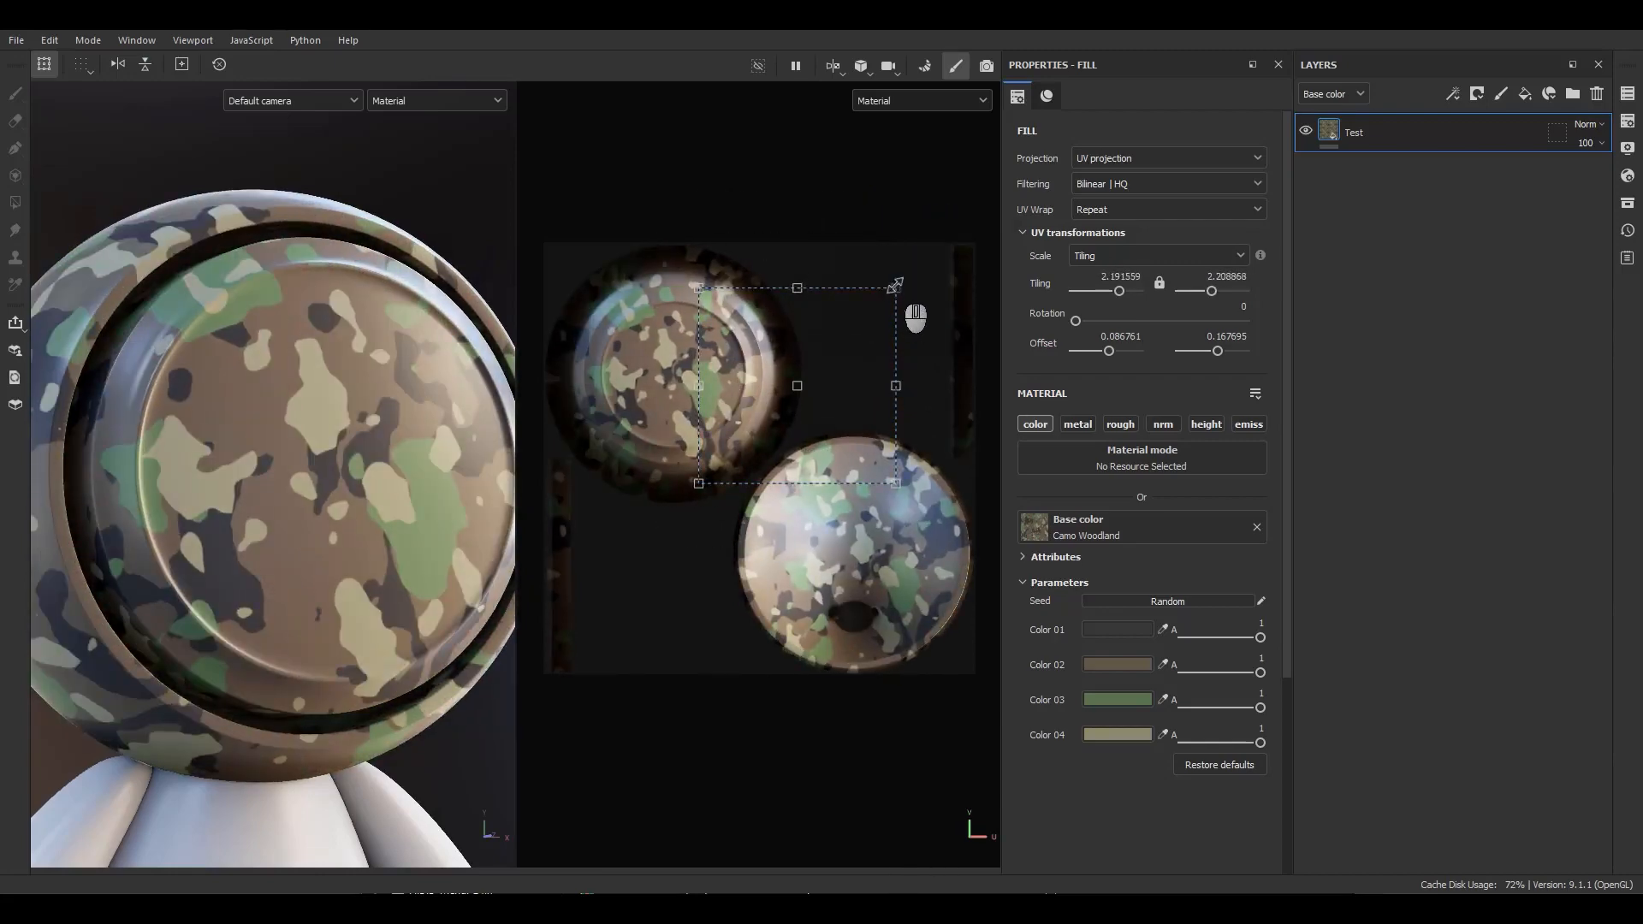
pyautogui.keyDown('shift'); pyautogui.moveTo(896, 285); pyautogui.dragTo(960, 253); pyautogui.keyUp('shift')
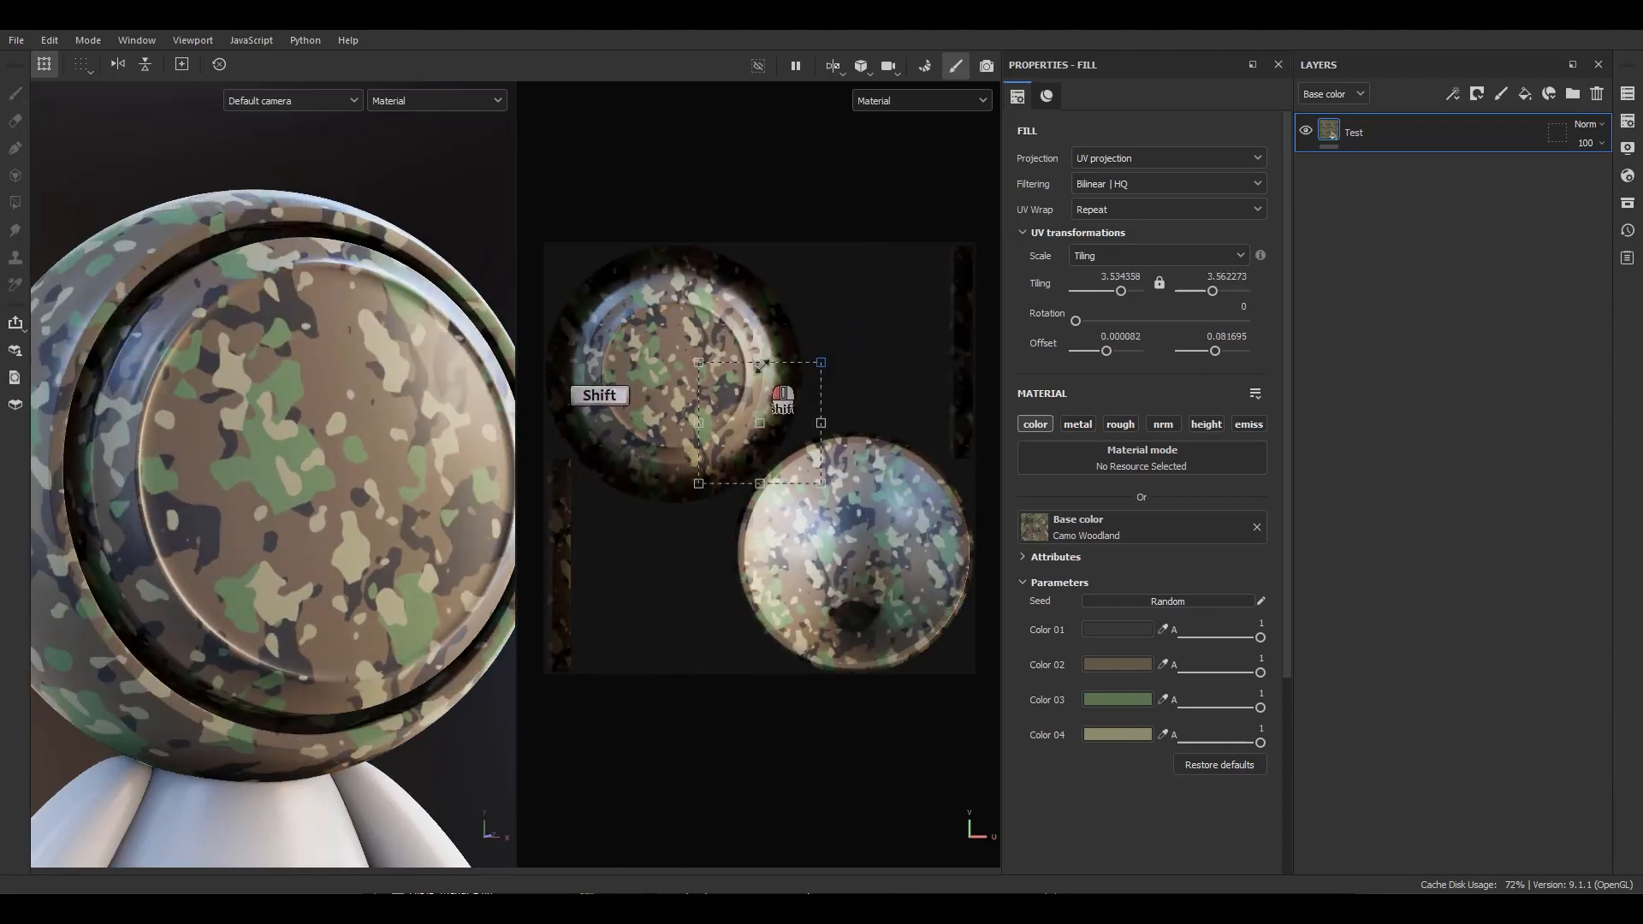
# Lock the tiling to a uniform 3.534358 and nudge the pattern's horizontal offset to about 0.04.
pyautogui.click(1118, 279)
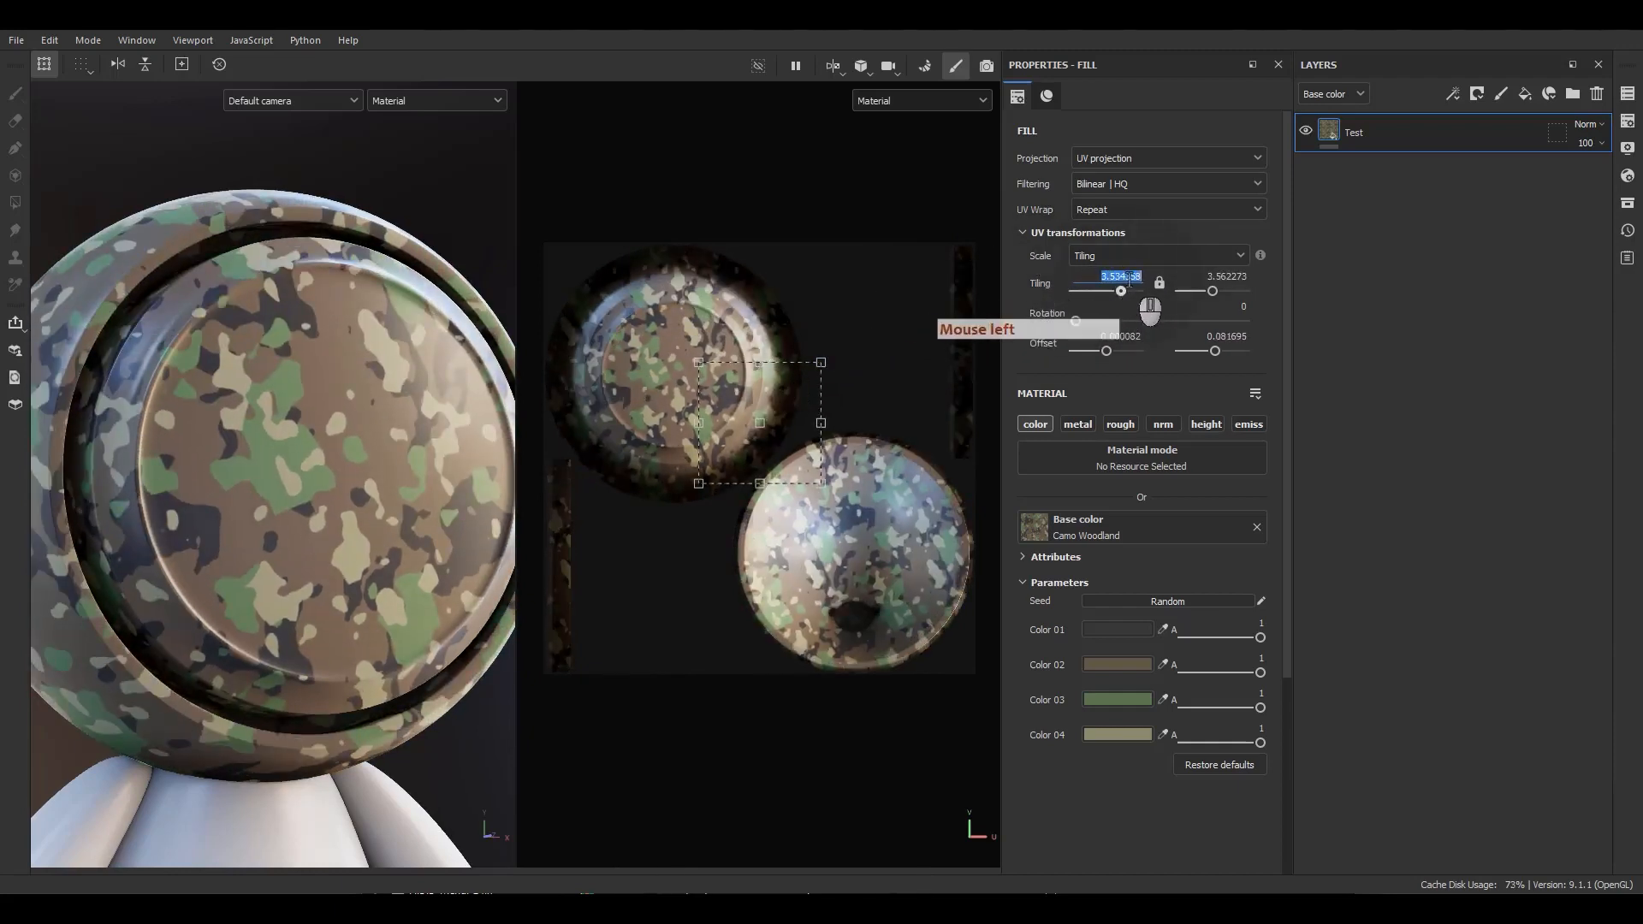
pyautogui.click(1160, 283)
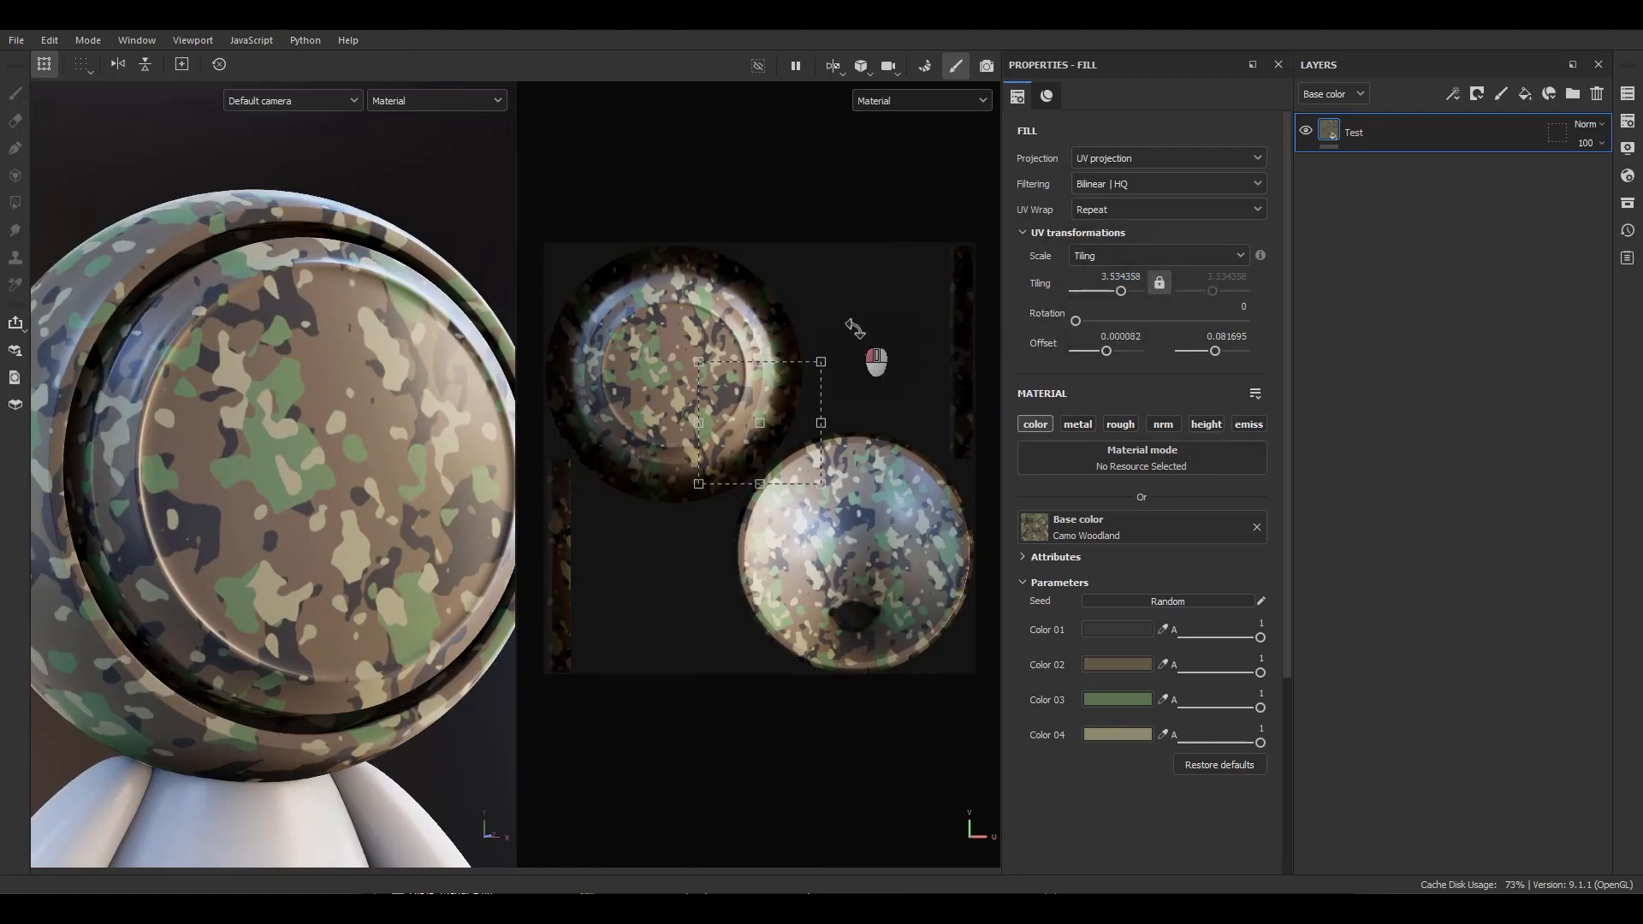
pyautogui.moveTo(855, 328)
pyautogui.mouseDown()
pyautogui.moveTo(856, 364)
pyautogui.moveTo(830, 269)
pyautogui.moveTo(854, 334)
pyautogui.mouseUp()
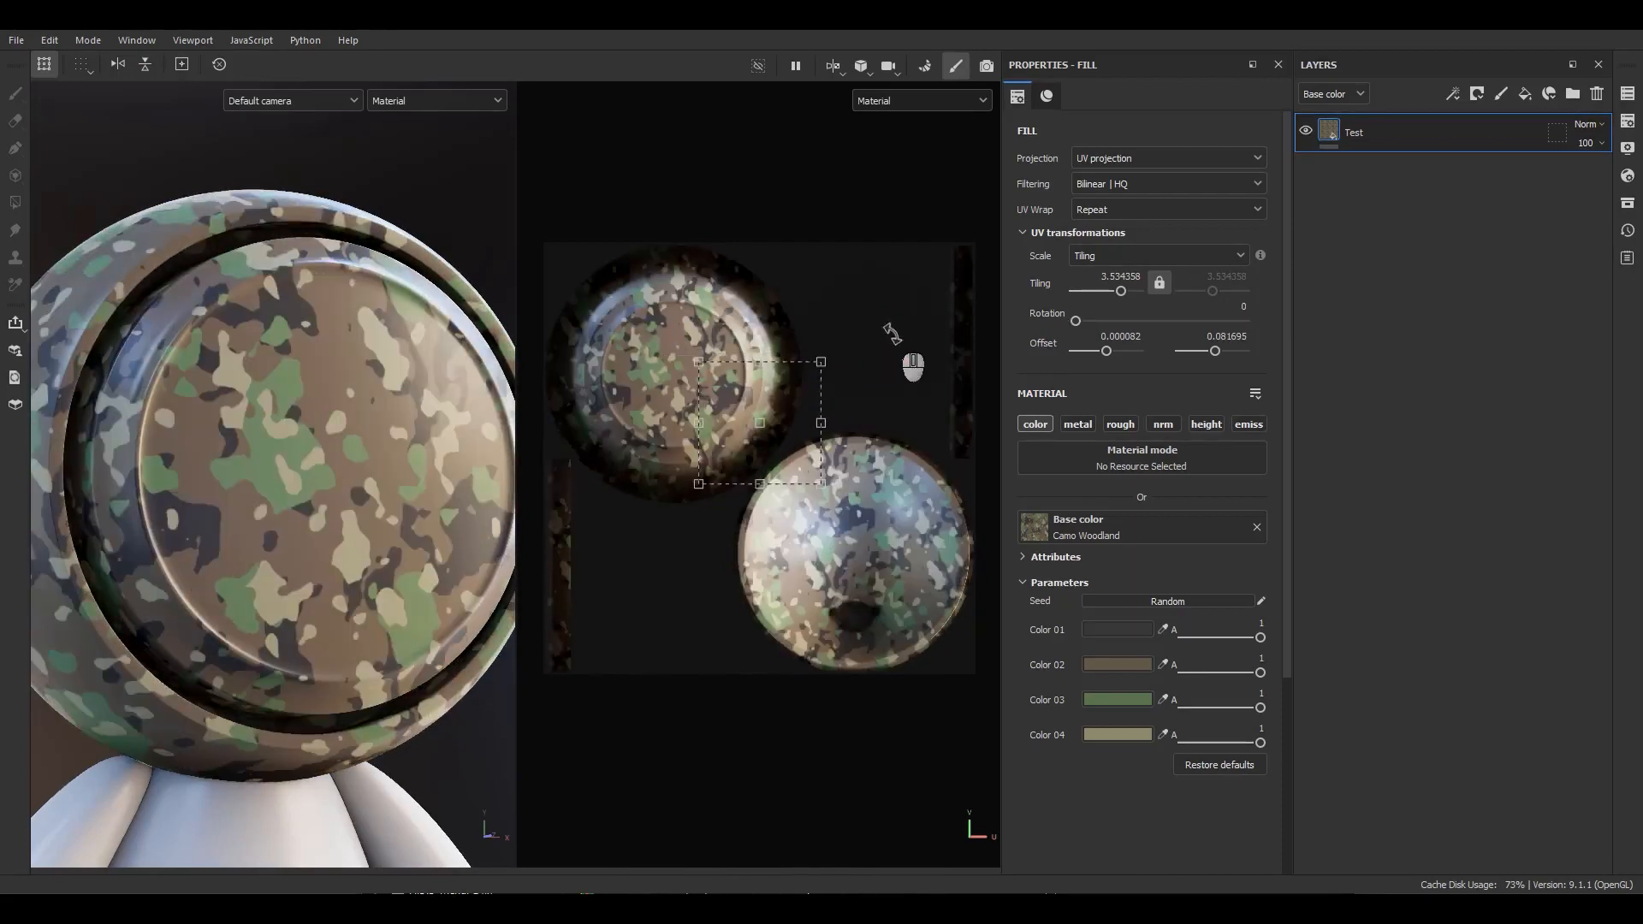
pyautogui.moveTo(755, 384); pyautogui.dragTo(770, 384)
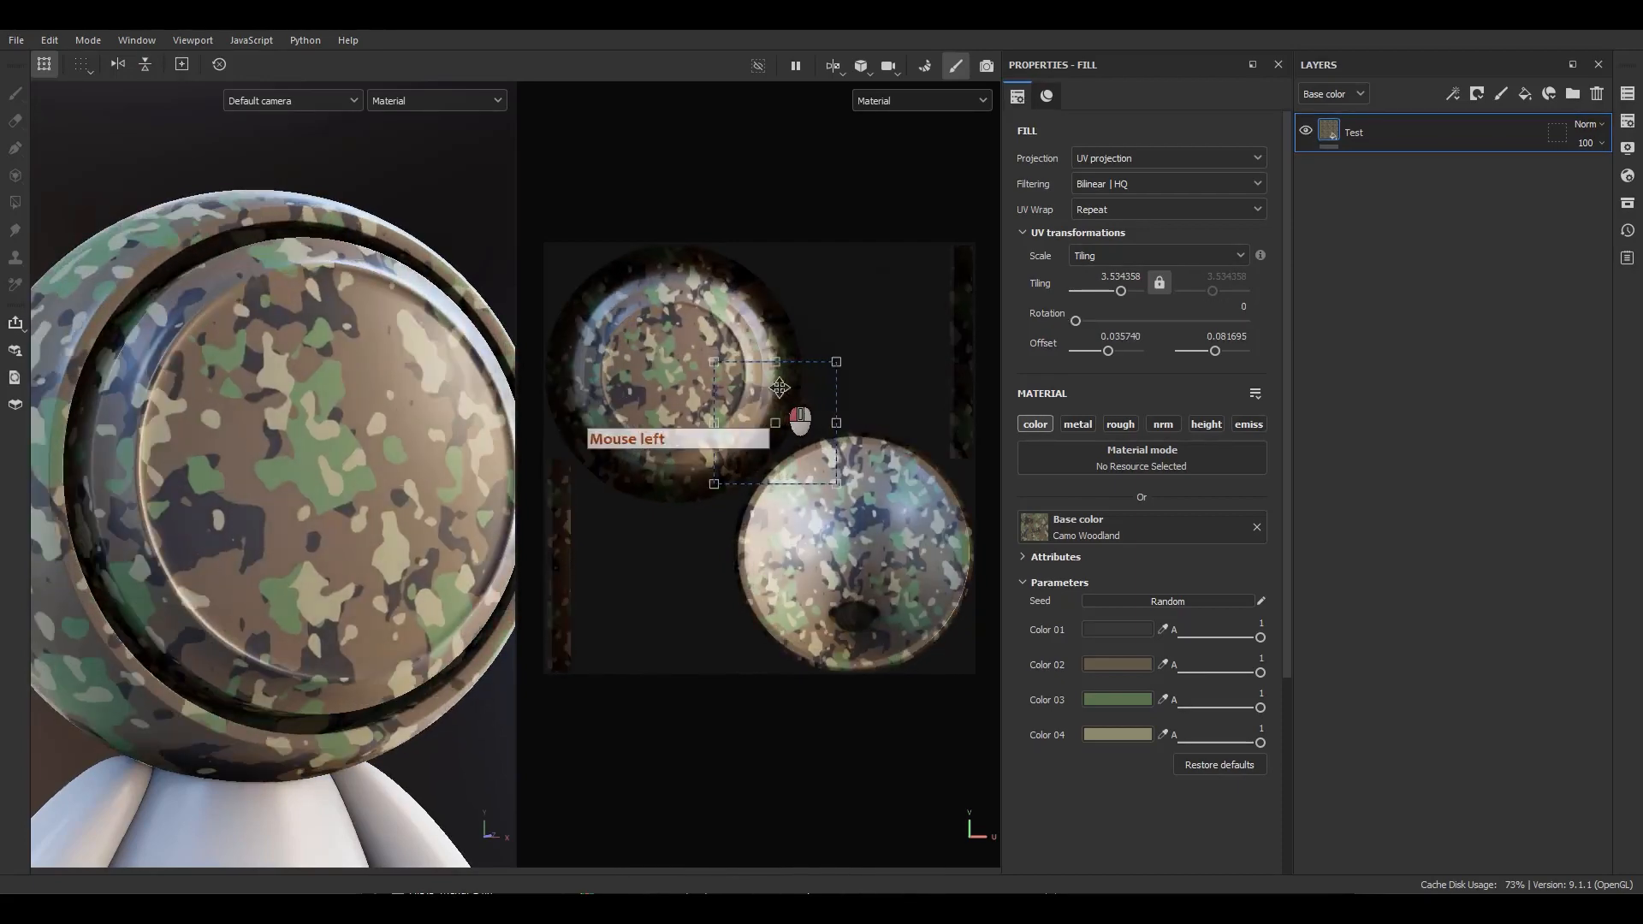
# Toggle the fill's UV mirror controls to flip the camo pattern vertically.
pyautogui.click(125, 70)
pyautogui.click(125, 70)
pyautogui.click(125, 69)
pyautogui.click(125, 69)
pyautogui.click(125, 70)
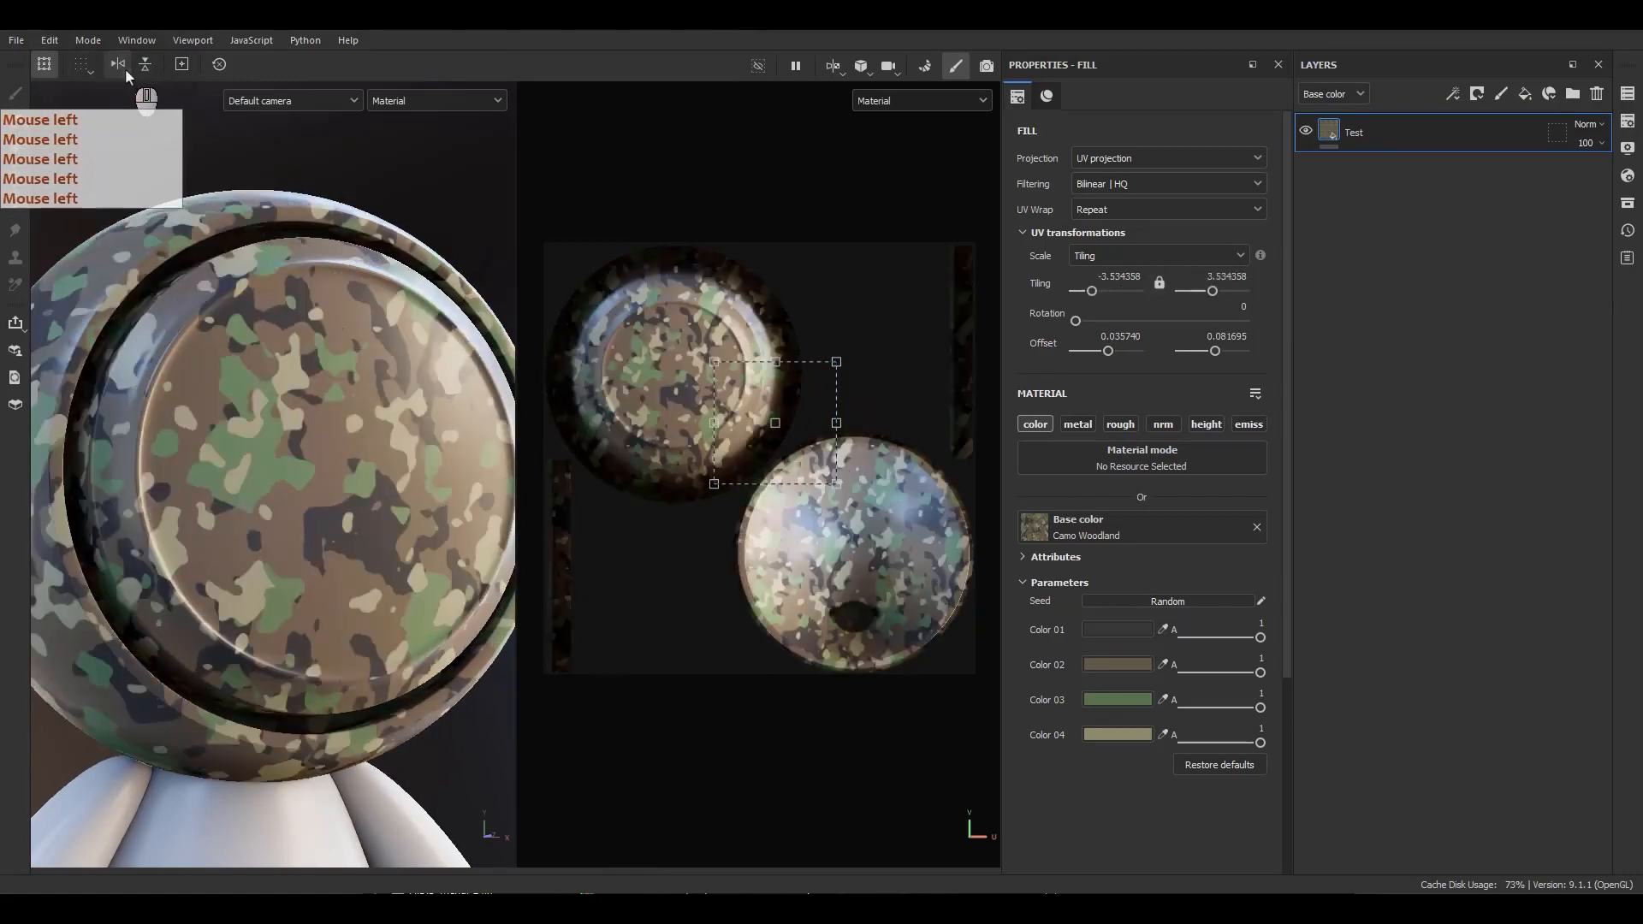
pyautogui.click(137, 64)
pyautogui.click(137, 65)
pyautogui.click(137, 64)
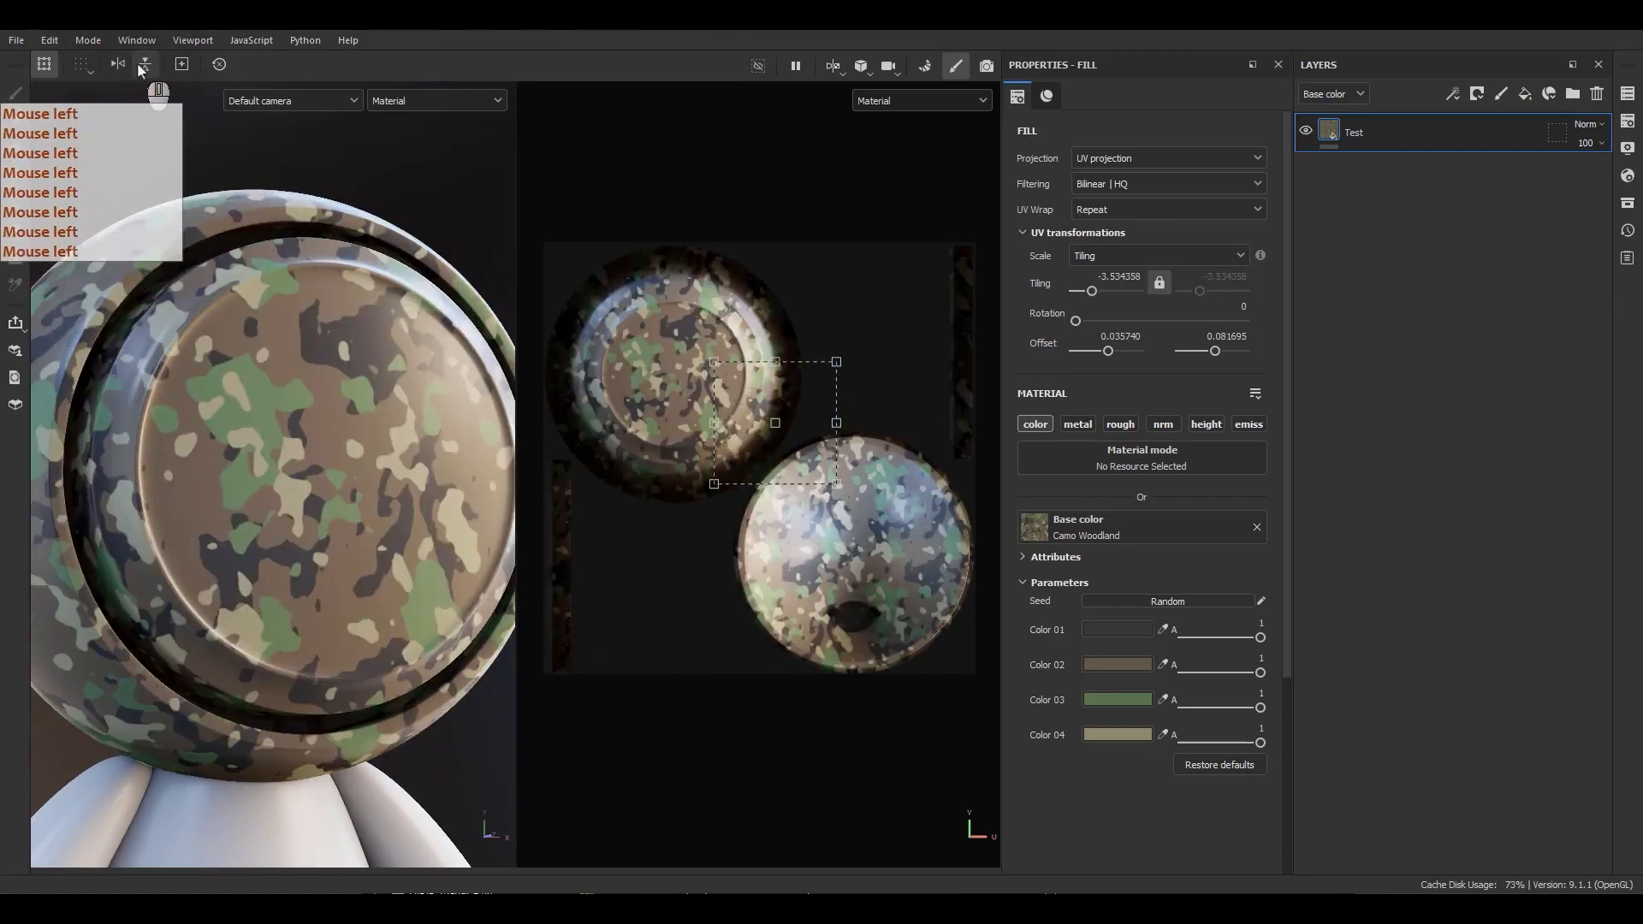
pyautogui.click(125, 69)
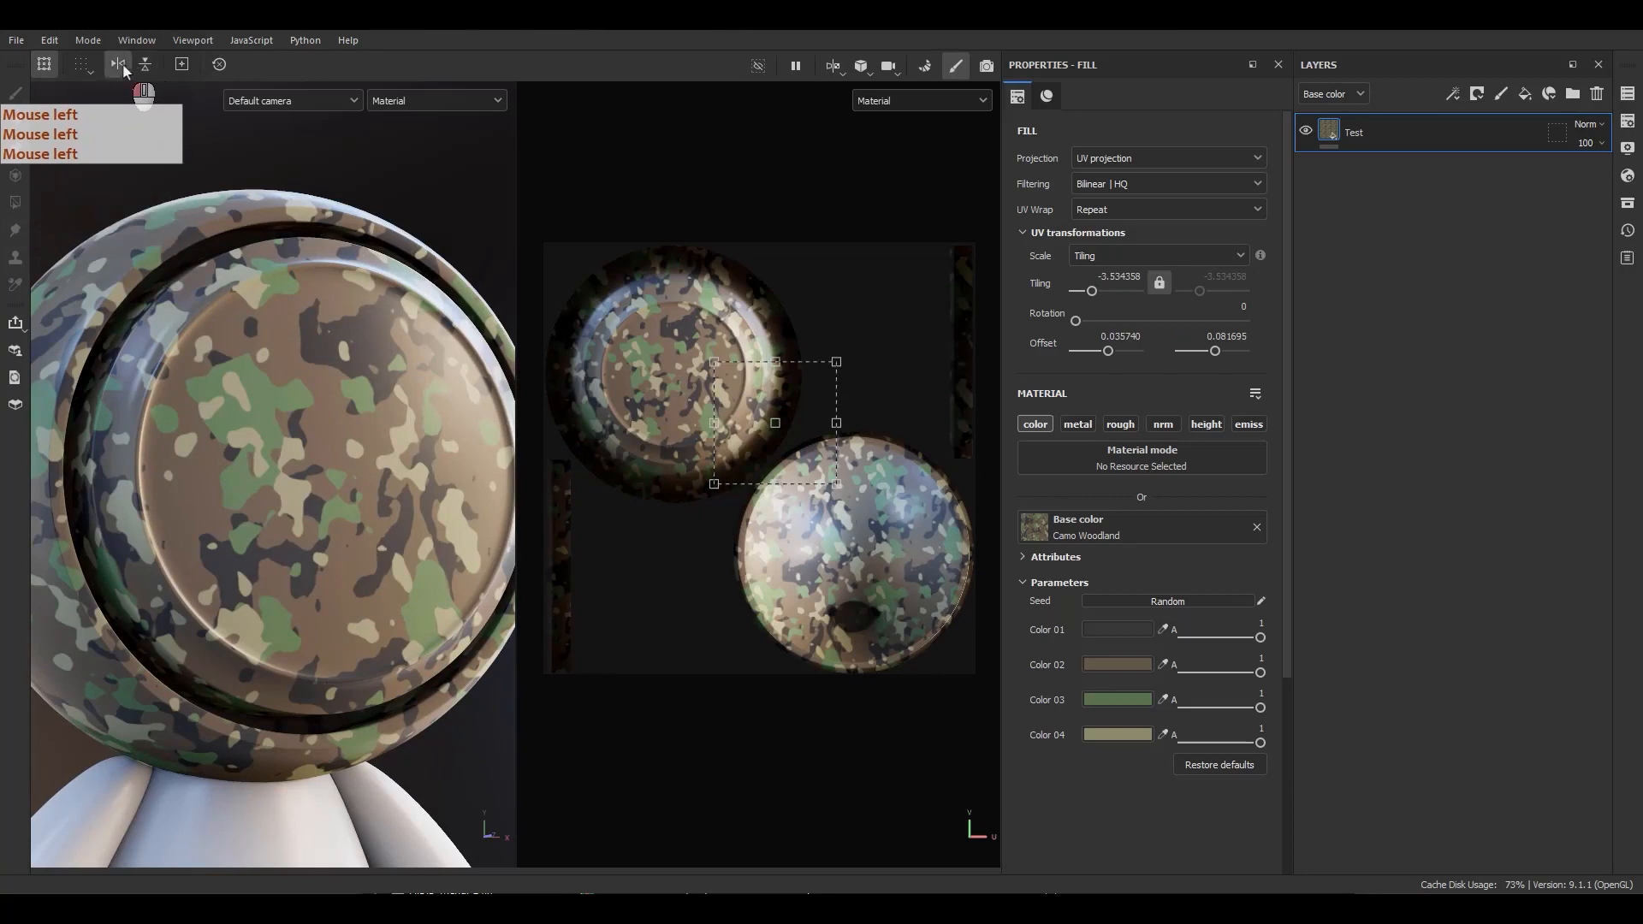
pyautogui.click(183, 65)
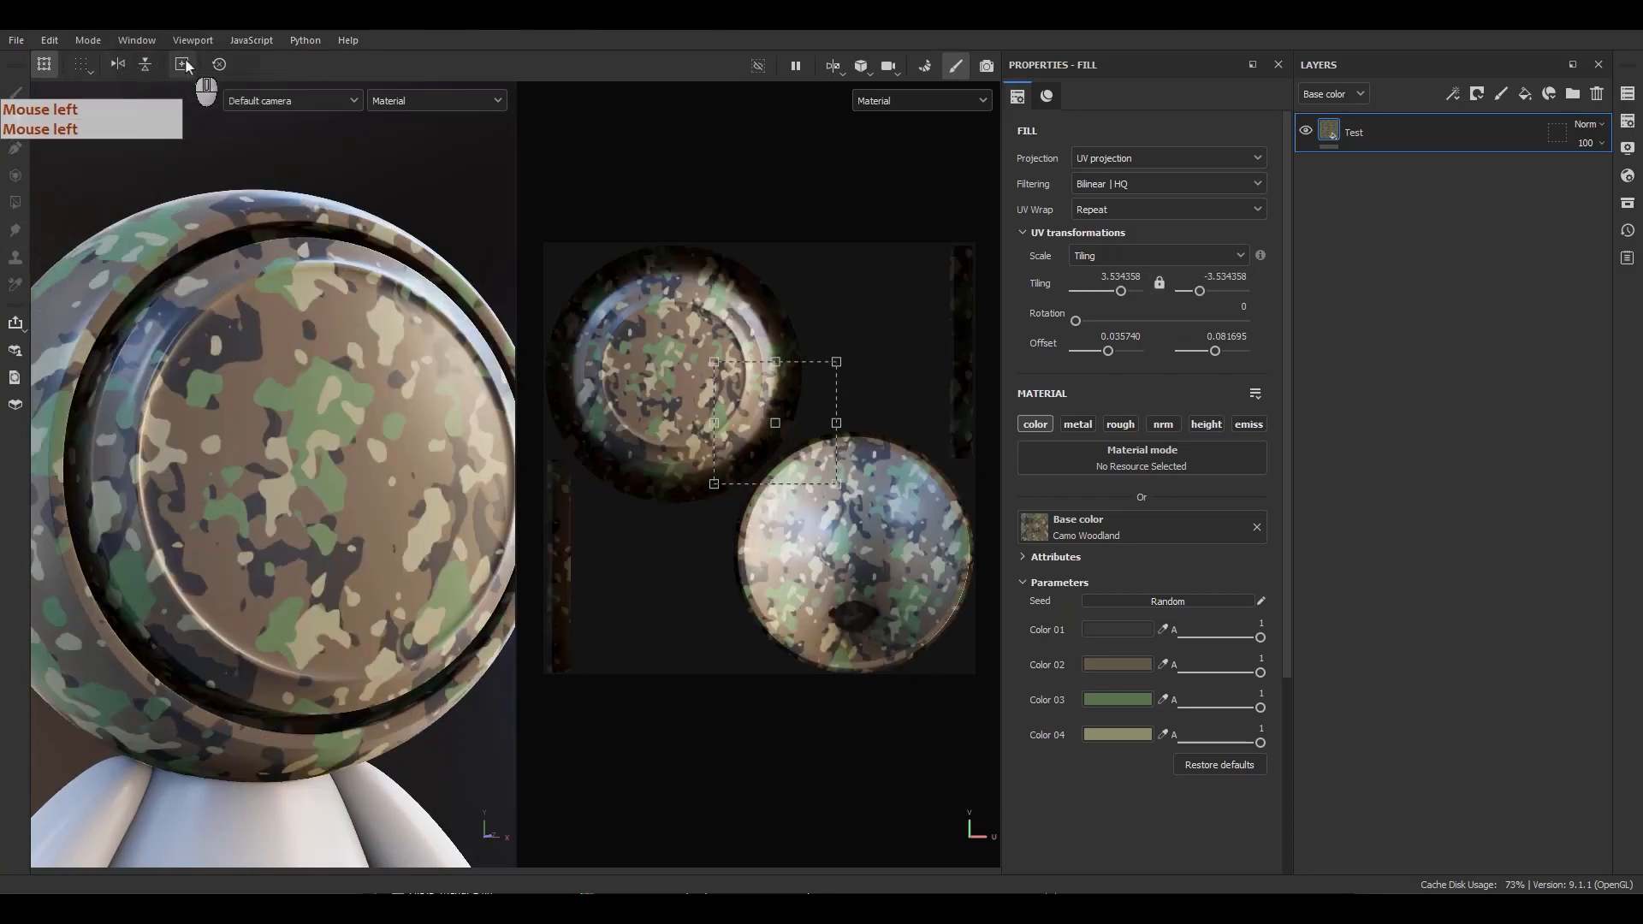
# Reposition the manipulator pivot in the UV view and scale the pattern to tiling about 2.79.
pyautogui.click(708, 487)
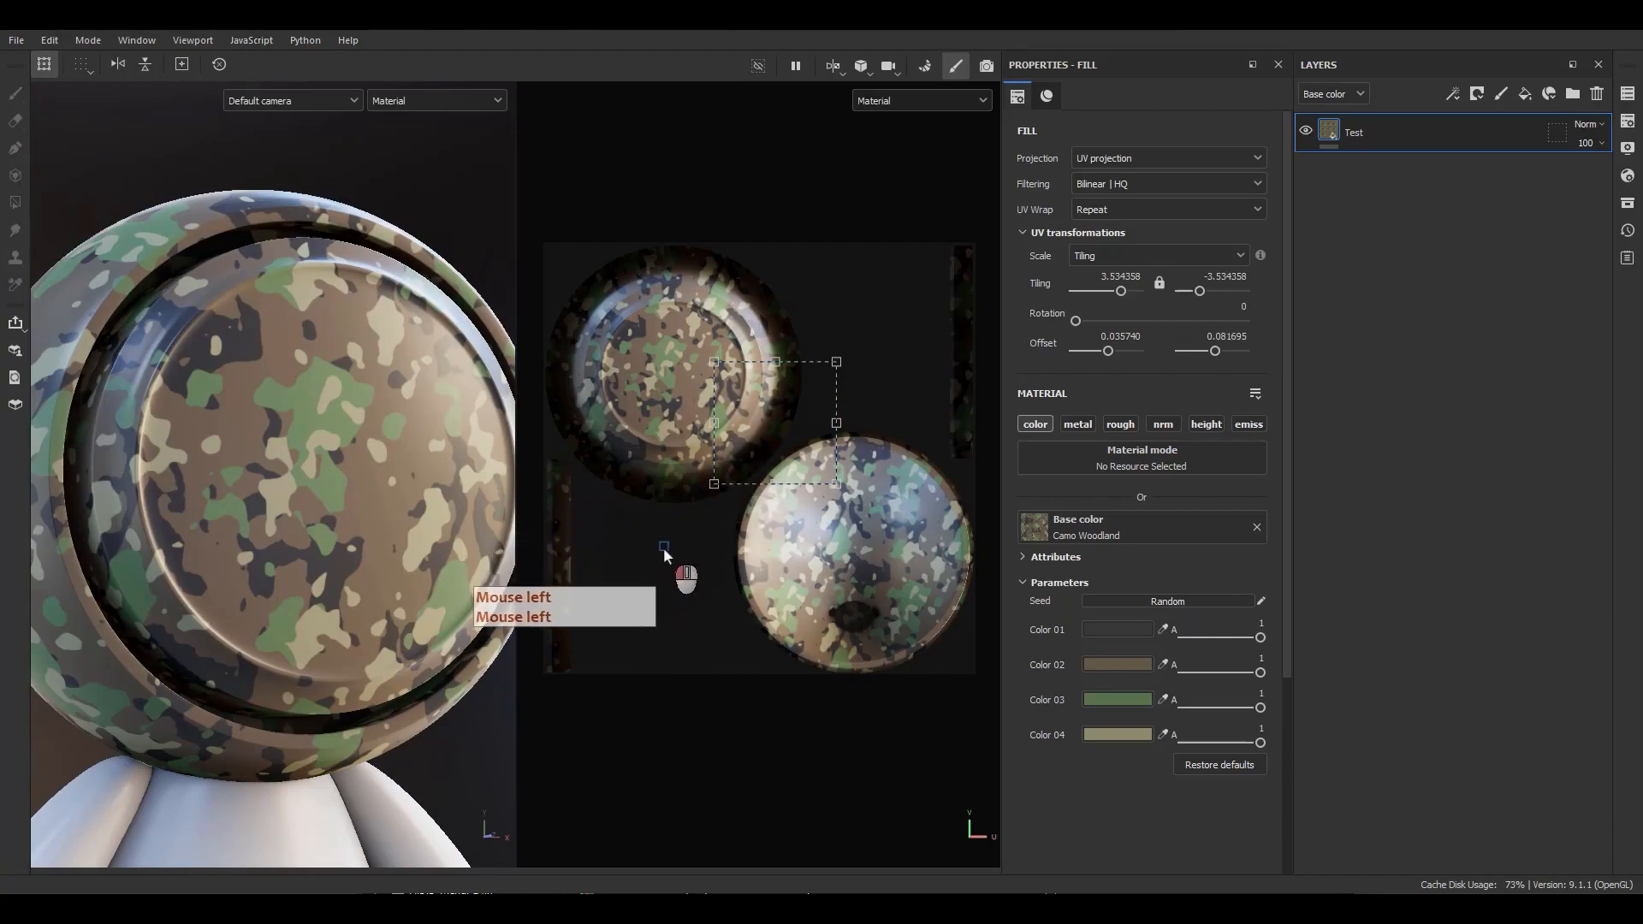
pyautogui.click(652, 552)
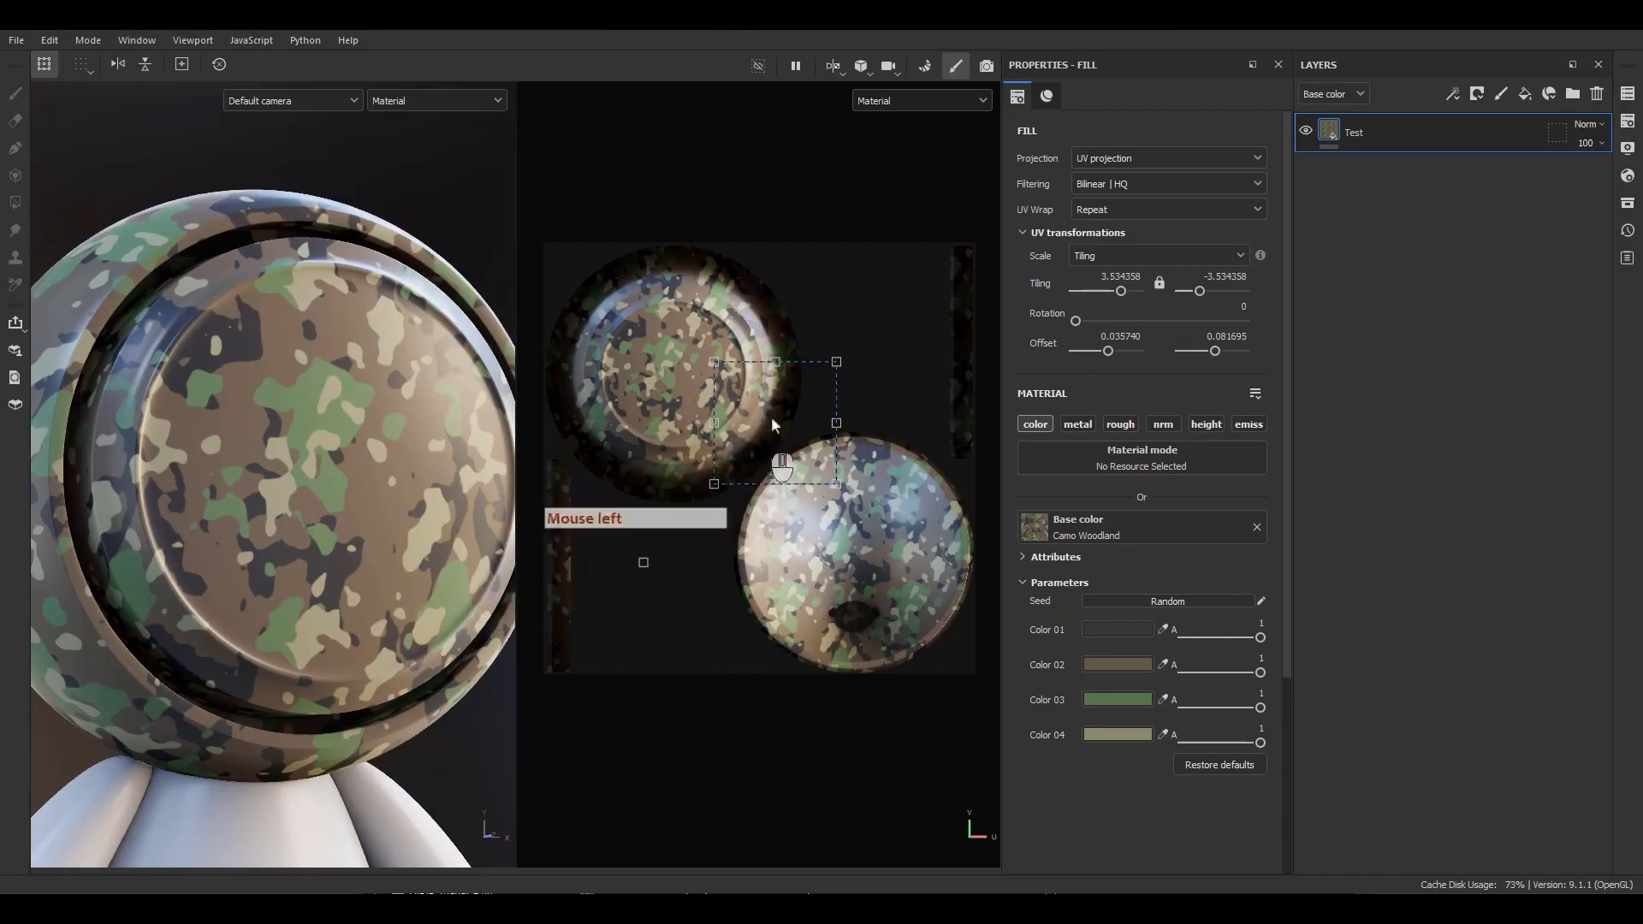
pyautogui.moveTo(873, 334); pyautogui.dragTo(801, 439)
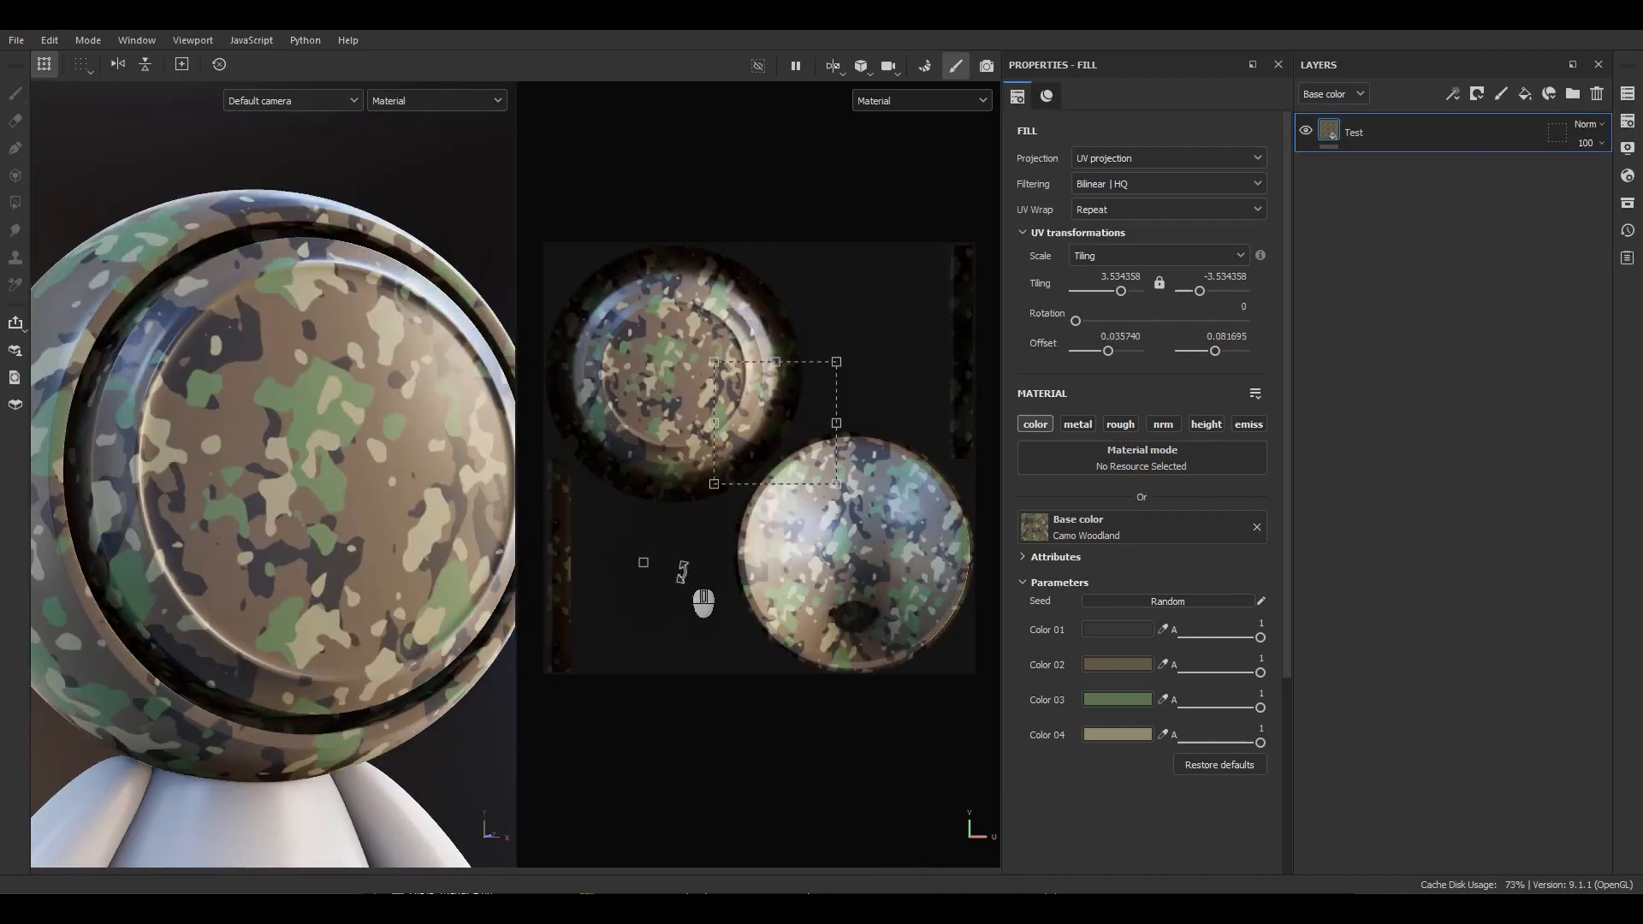
pyautogui.keyDown('ctrl'); pyautogui.keyDown('shift'); pyautogui.moveTo(839, 359); pyautogui.dragTo(811, 545); pyautogui.keyUp('shift'); pyautogui.keyUp('ctrl')
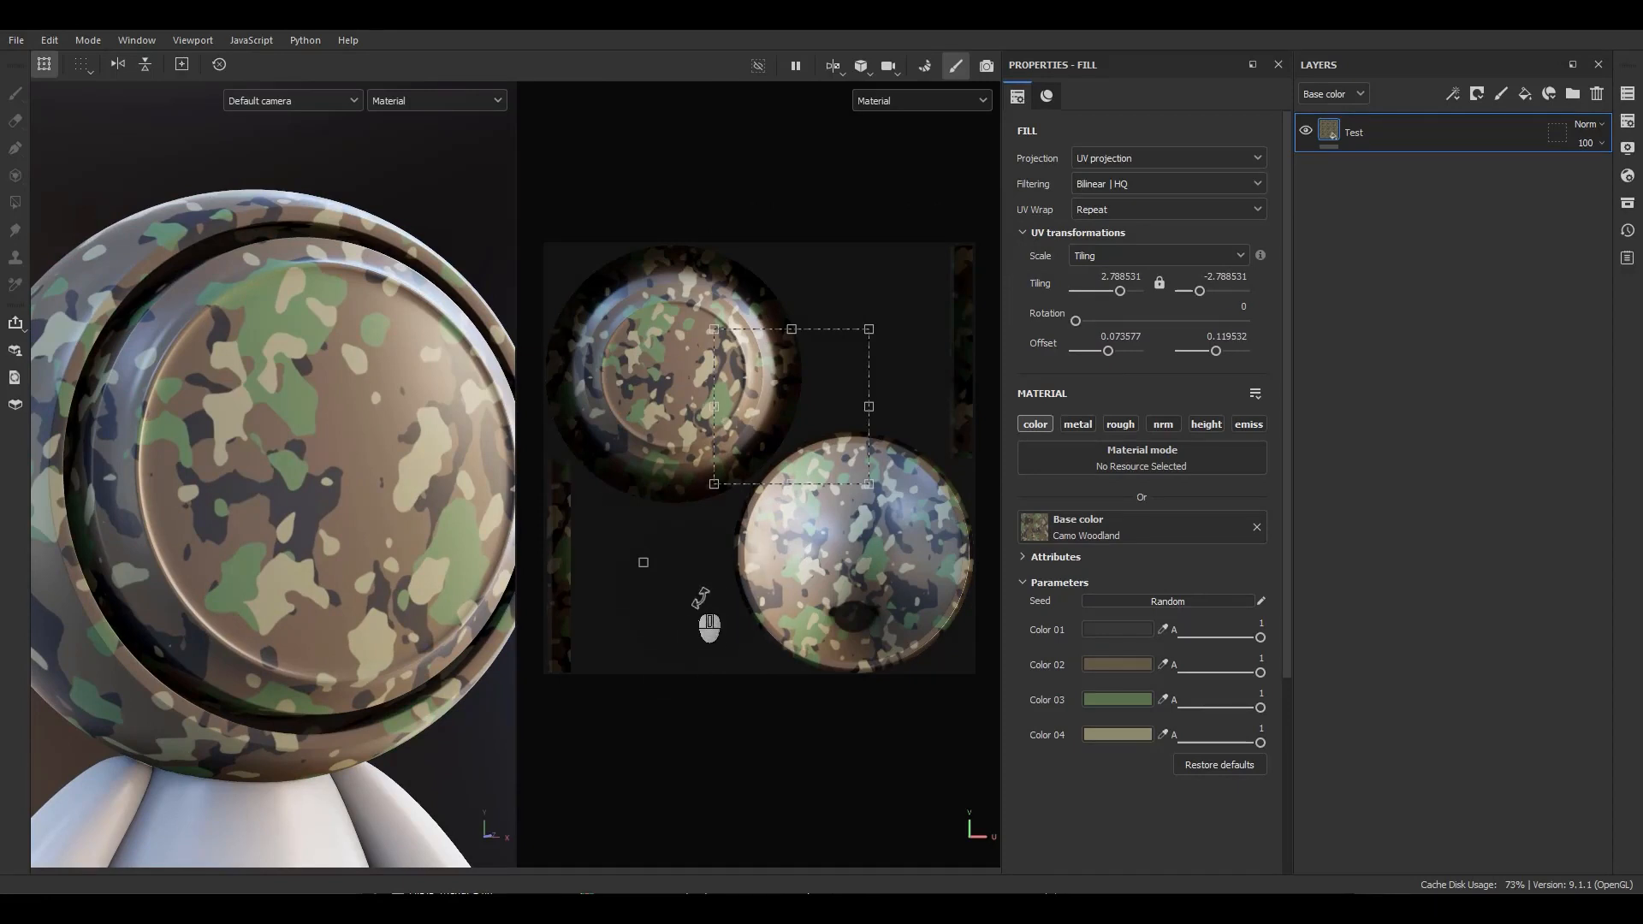
pyautogui.click(204, 65)
pyautogui.click(190, 64)
pyautogui.doubleClick(190, 65)
pyautogui.doubleClick(181, 68)
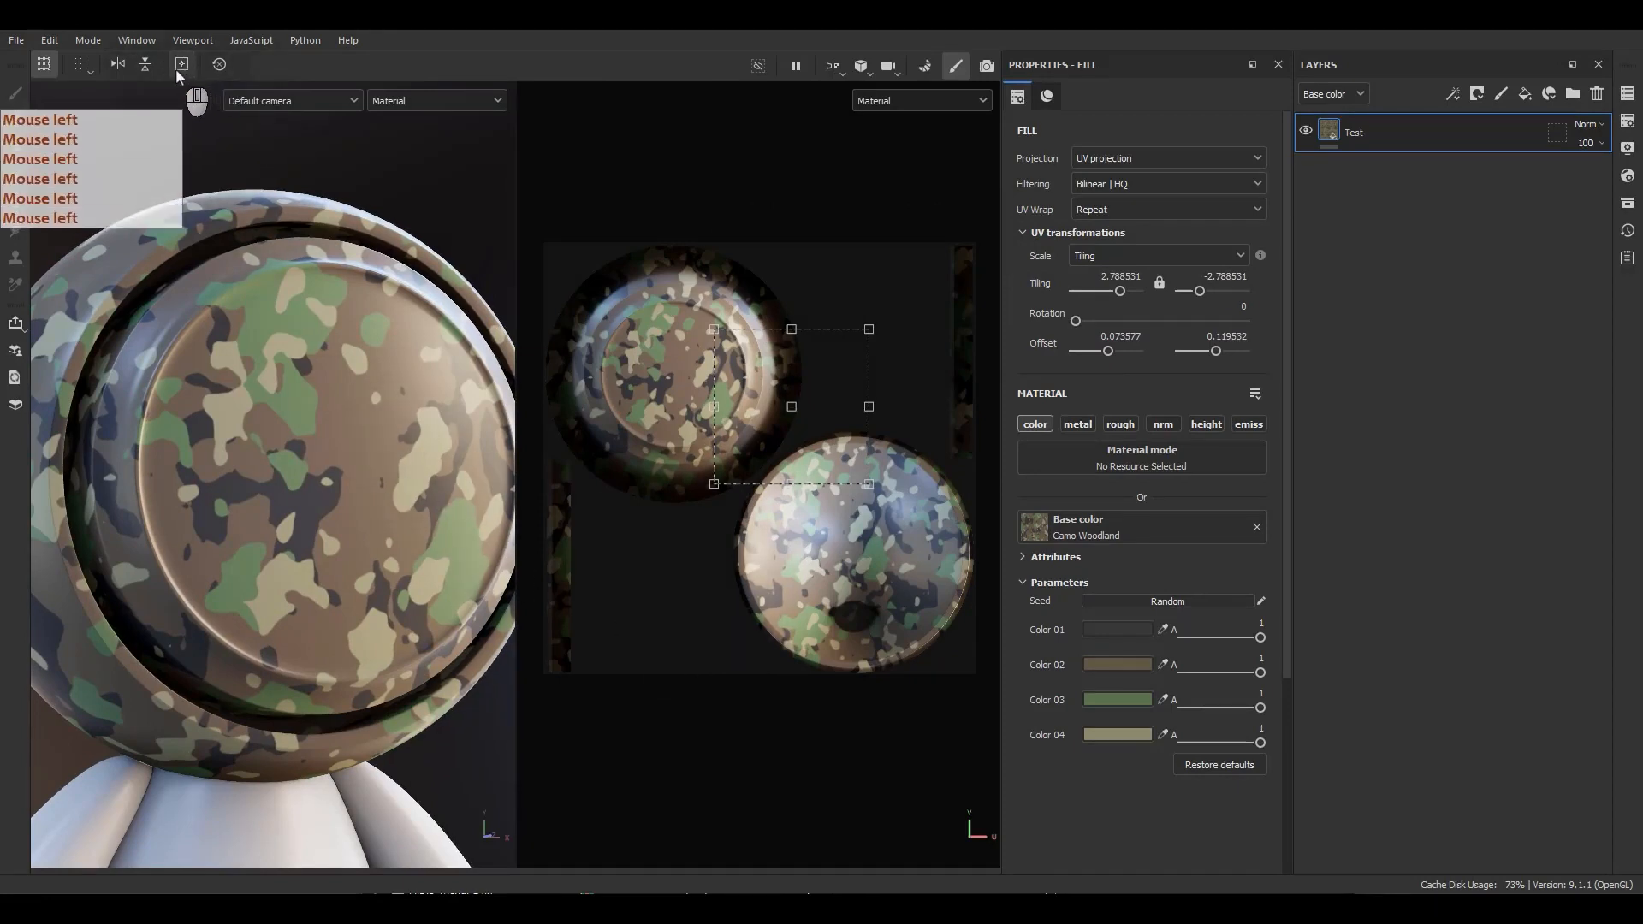
pyautogui.moveTo(791, 408); pyautogui.dragTo(570, 258)
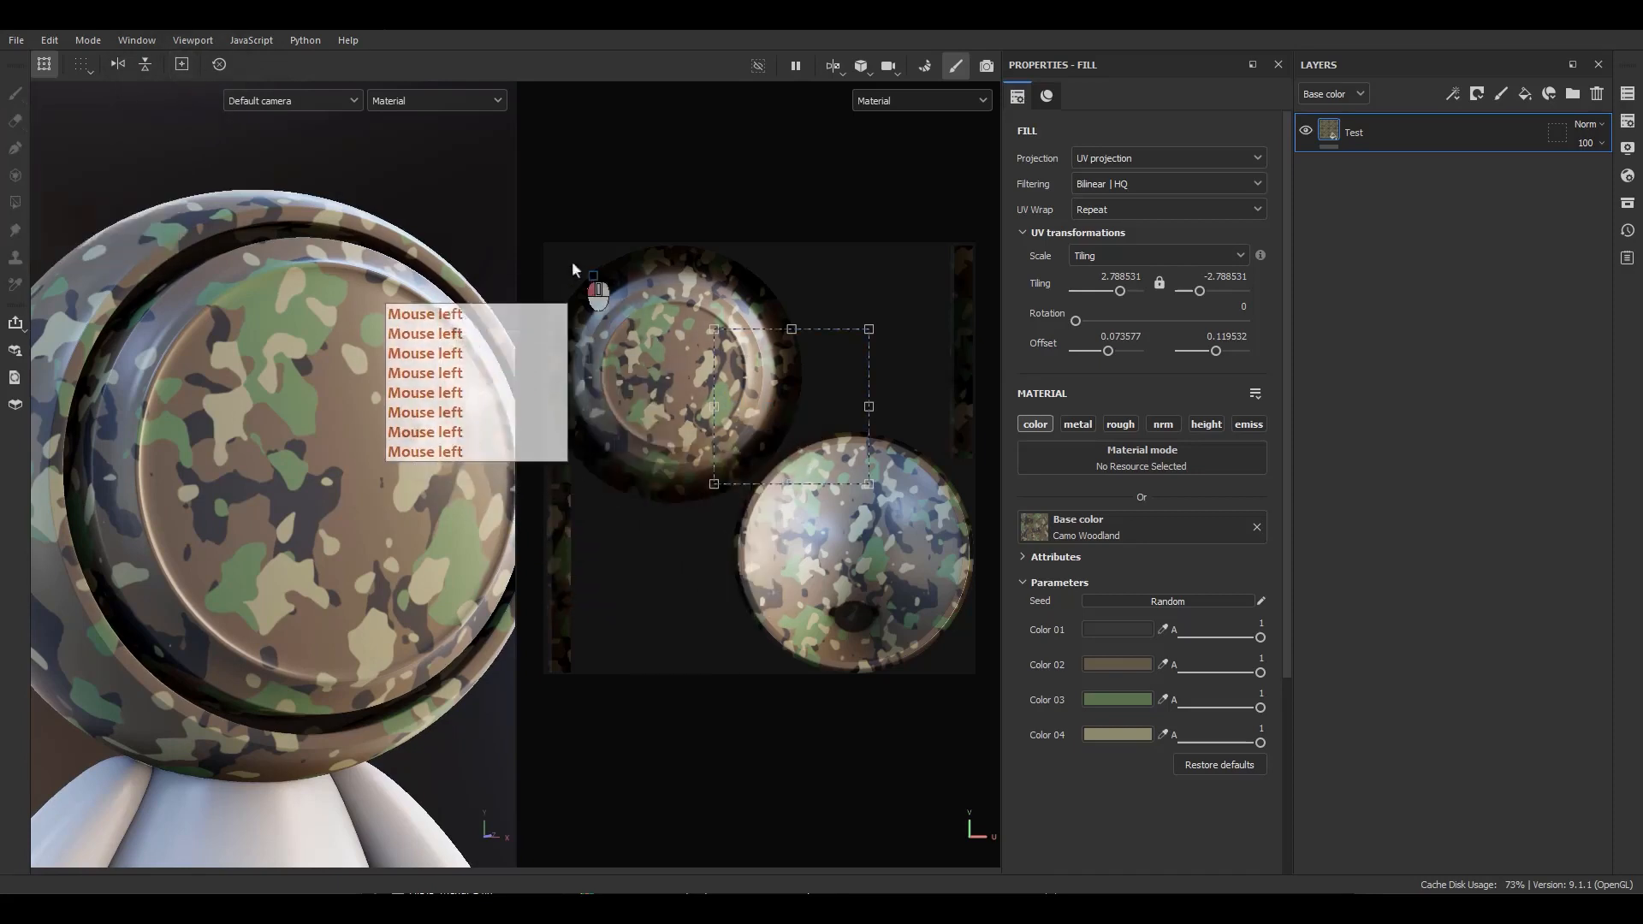
pyautogui.click(181, 66)
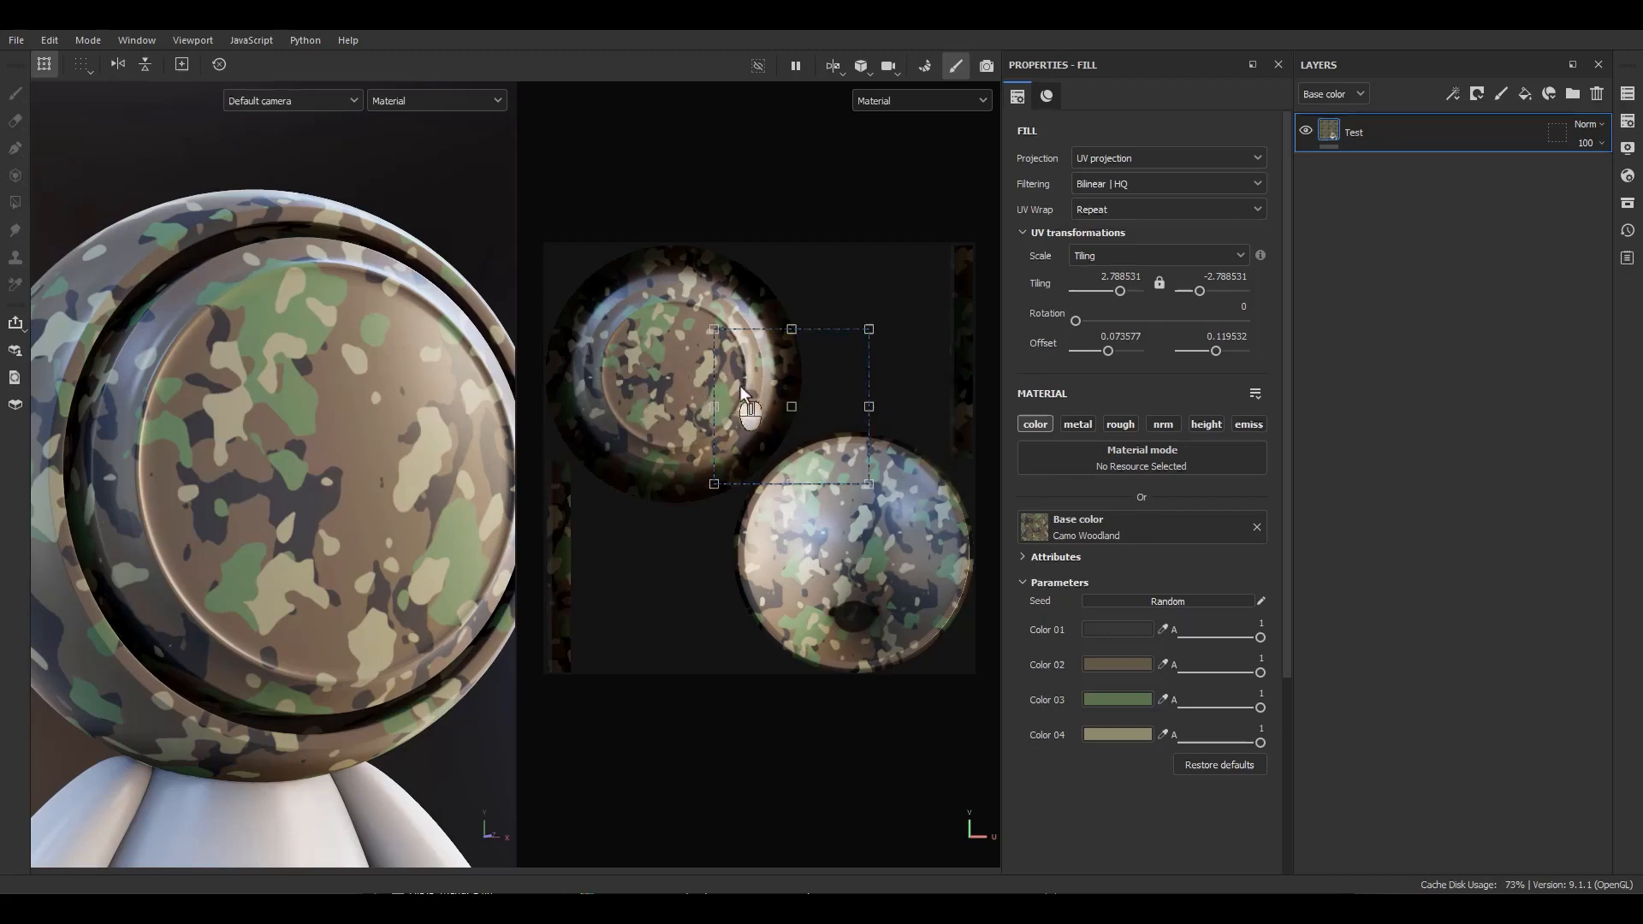
# Reset the fill's UV transformations and shrink the manipulator to a tiling of about 1.6.
pyautogui.click(220, 72)
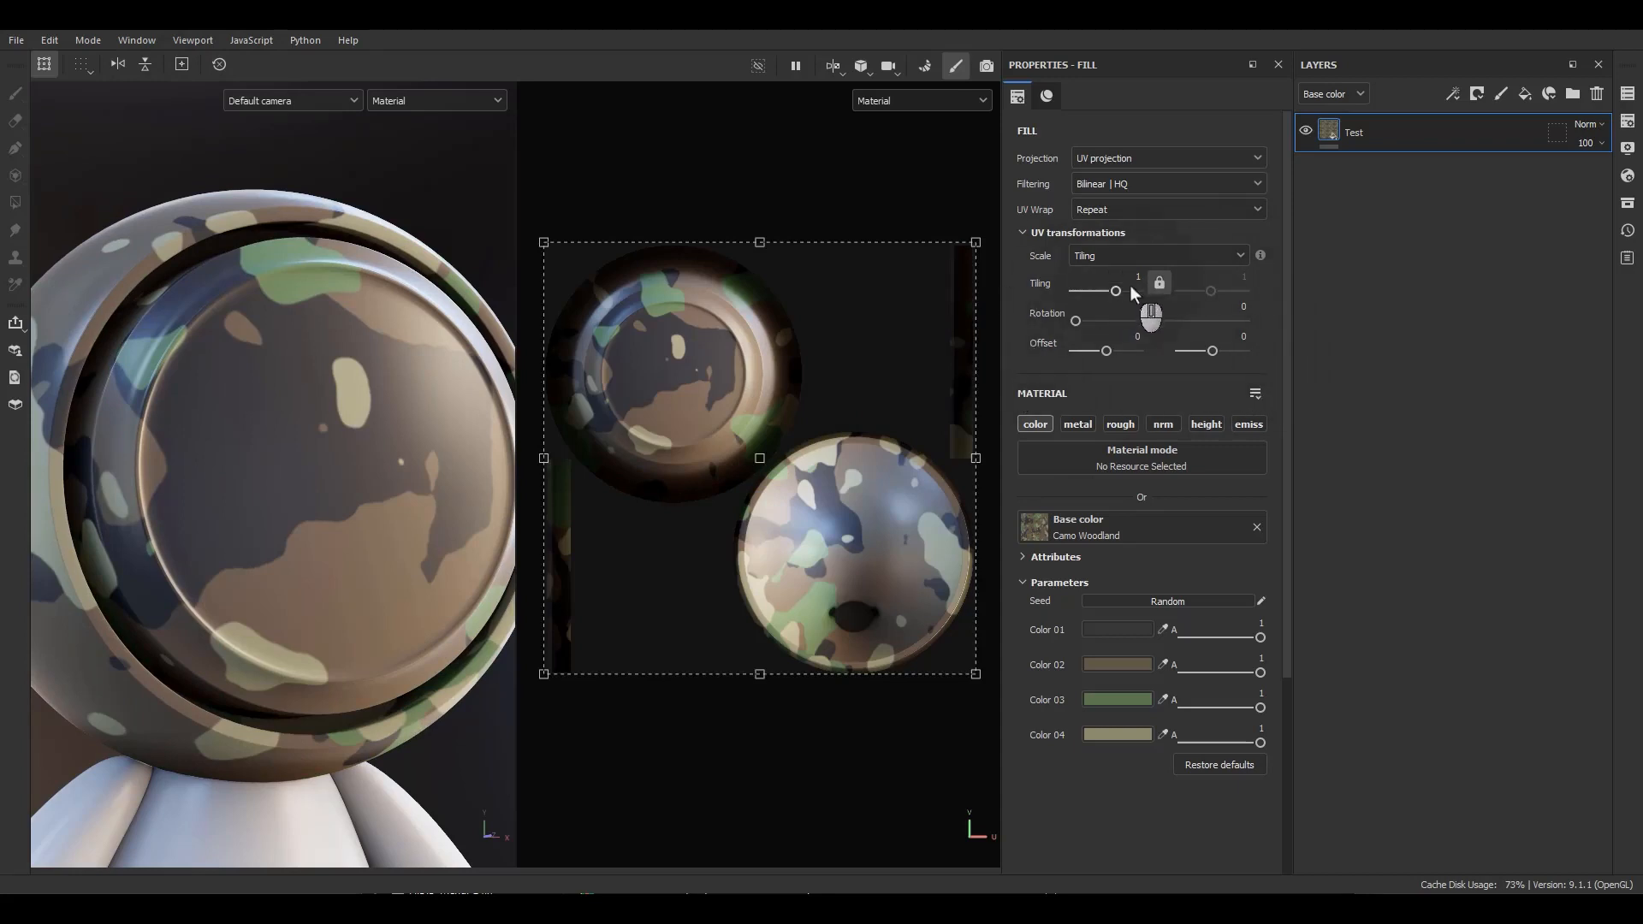
pyautogui.keyDown('ctrl'); pyautogui.keyDown('shift'); pyautogui.moveTo(976, 246); pyautogui.dragTo(814, 322); pyautogui.keyUp('shift'); pyautogui.keyUp('ctrl')
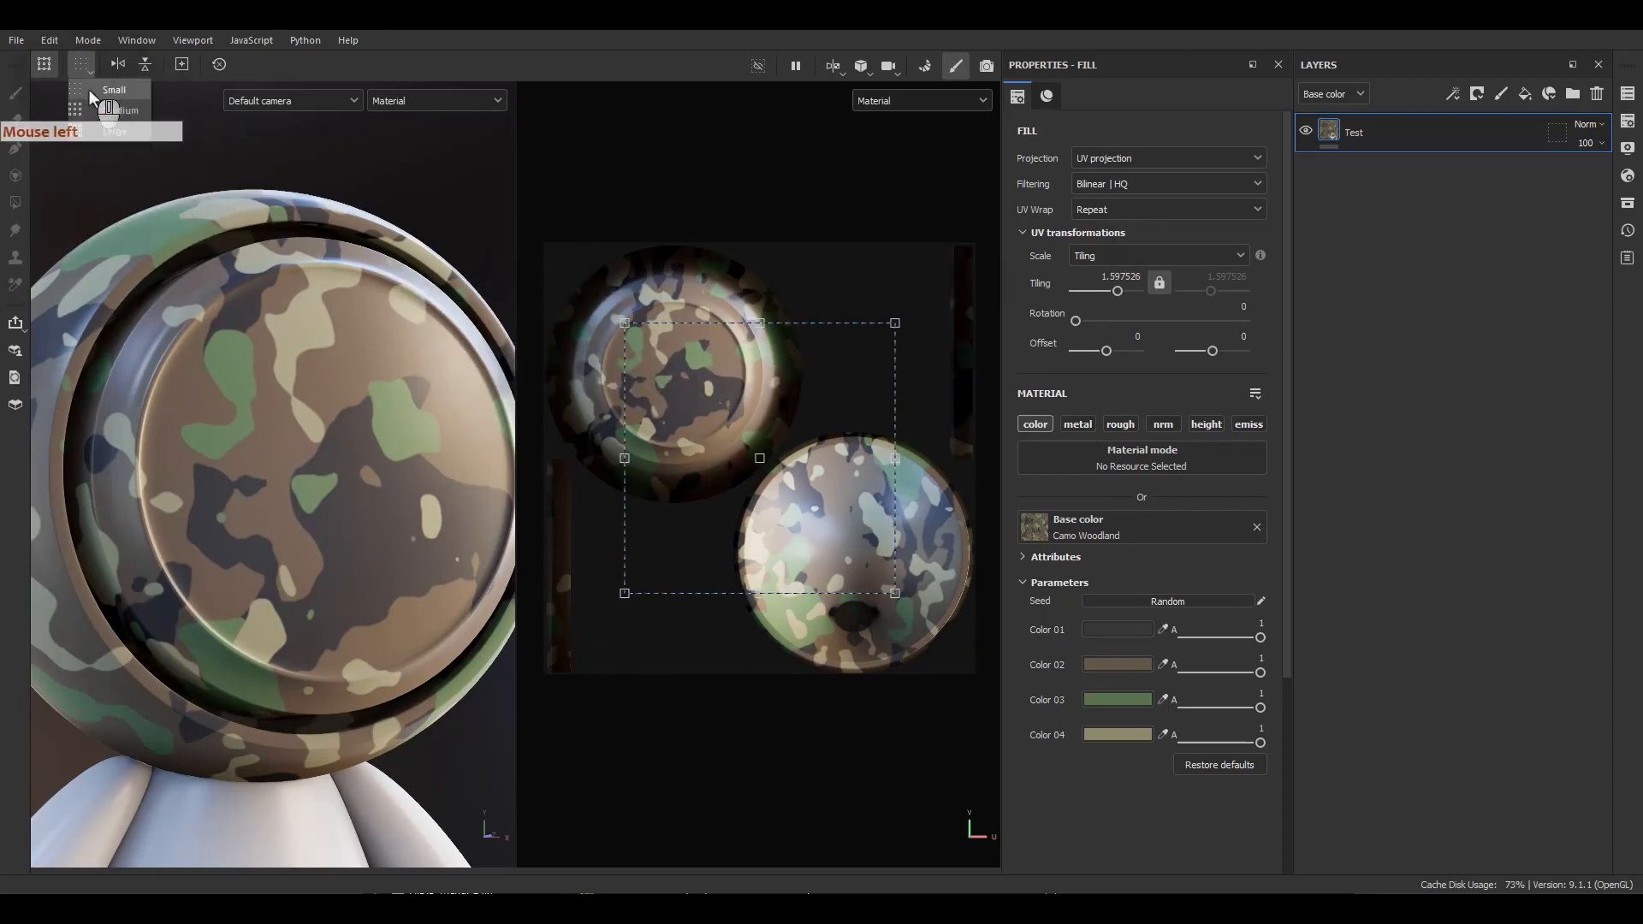
# Change the manipulator snapping size and toggle the manipulator display in the 2D view.
pyautogui.click(89, 104)
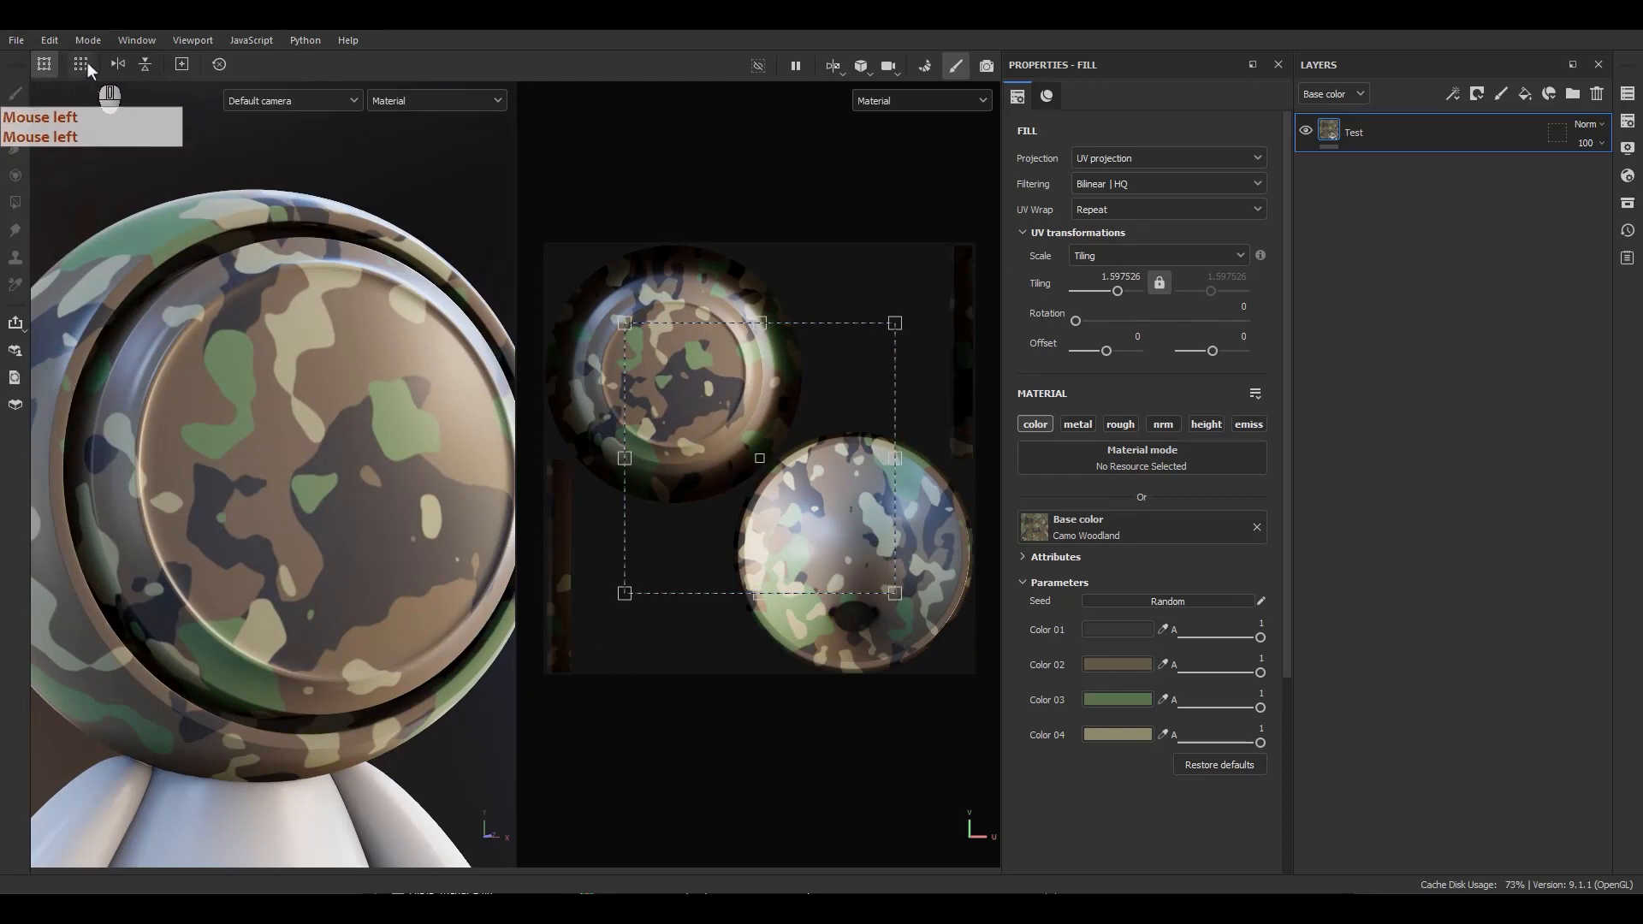
pyautogui.click(83, 62)
pyautogui.click(99, 120)
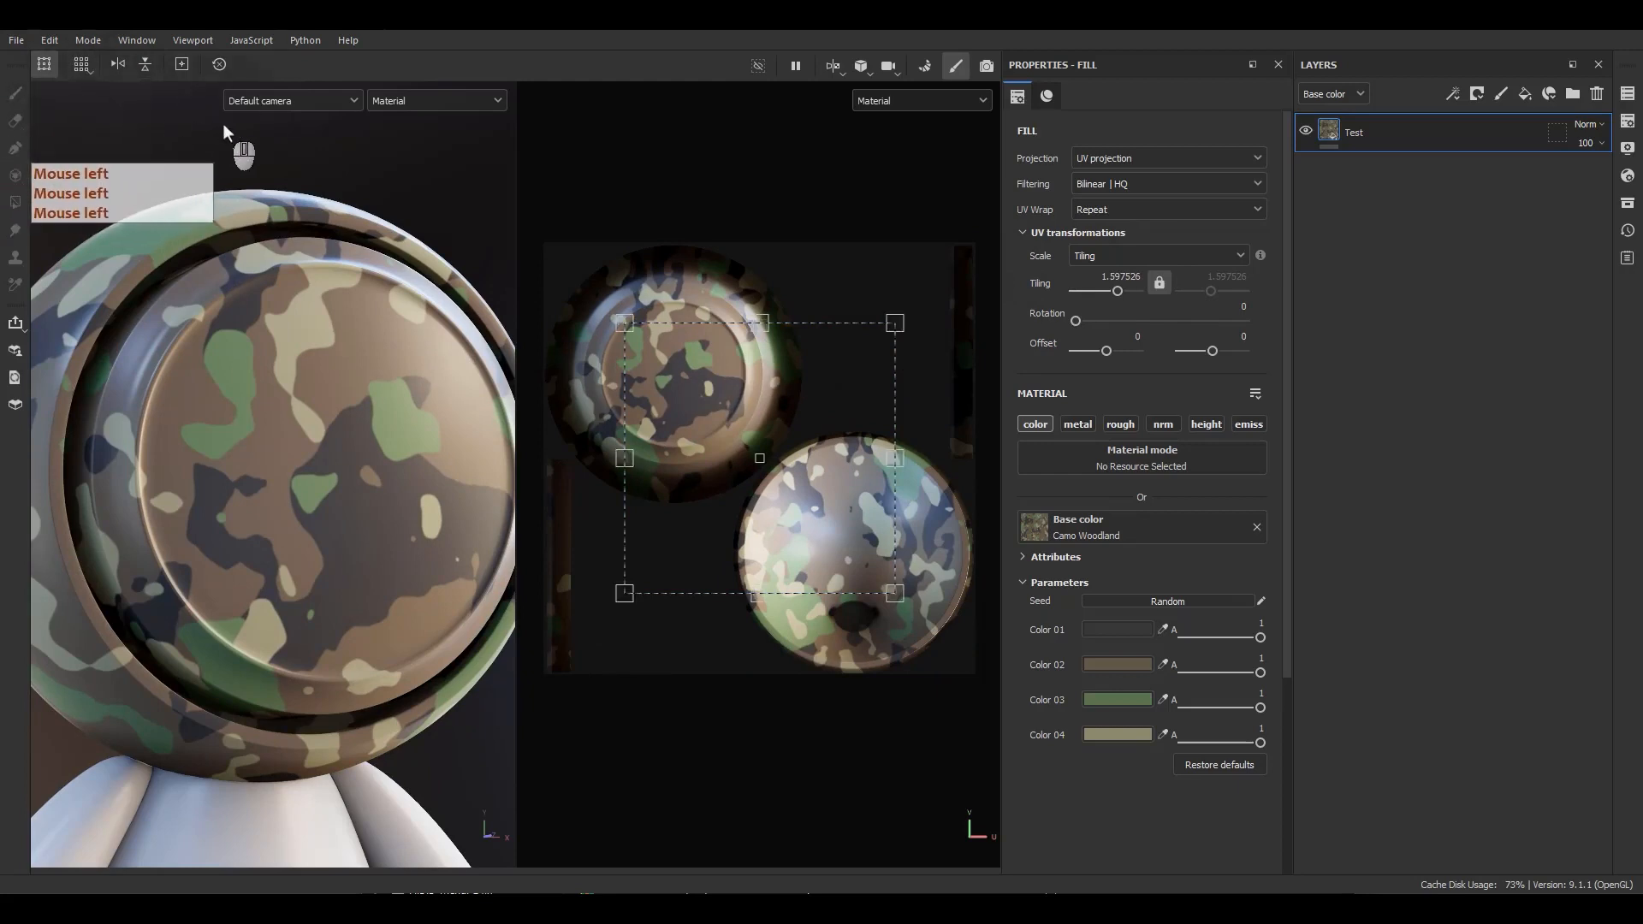
pyautogui.click(89, 70)
pyautogui.click(97, 96)
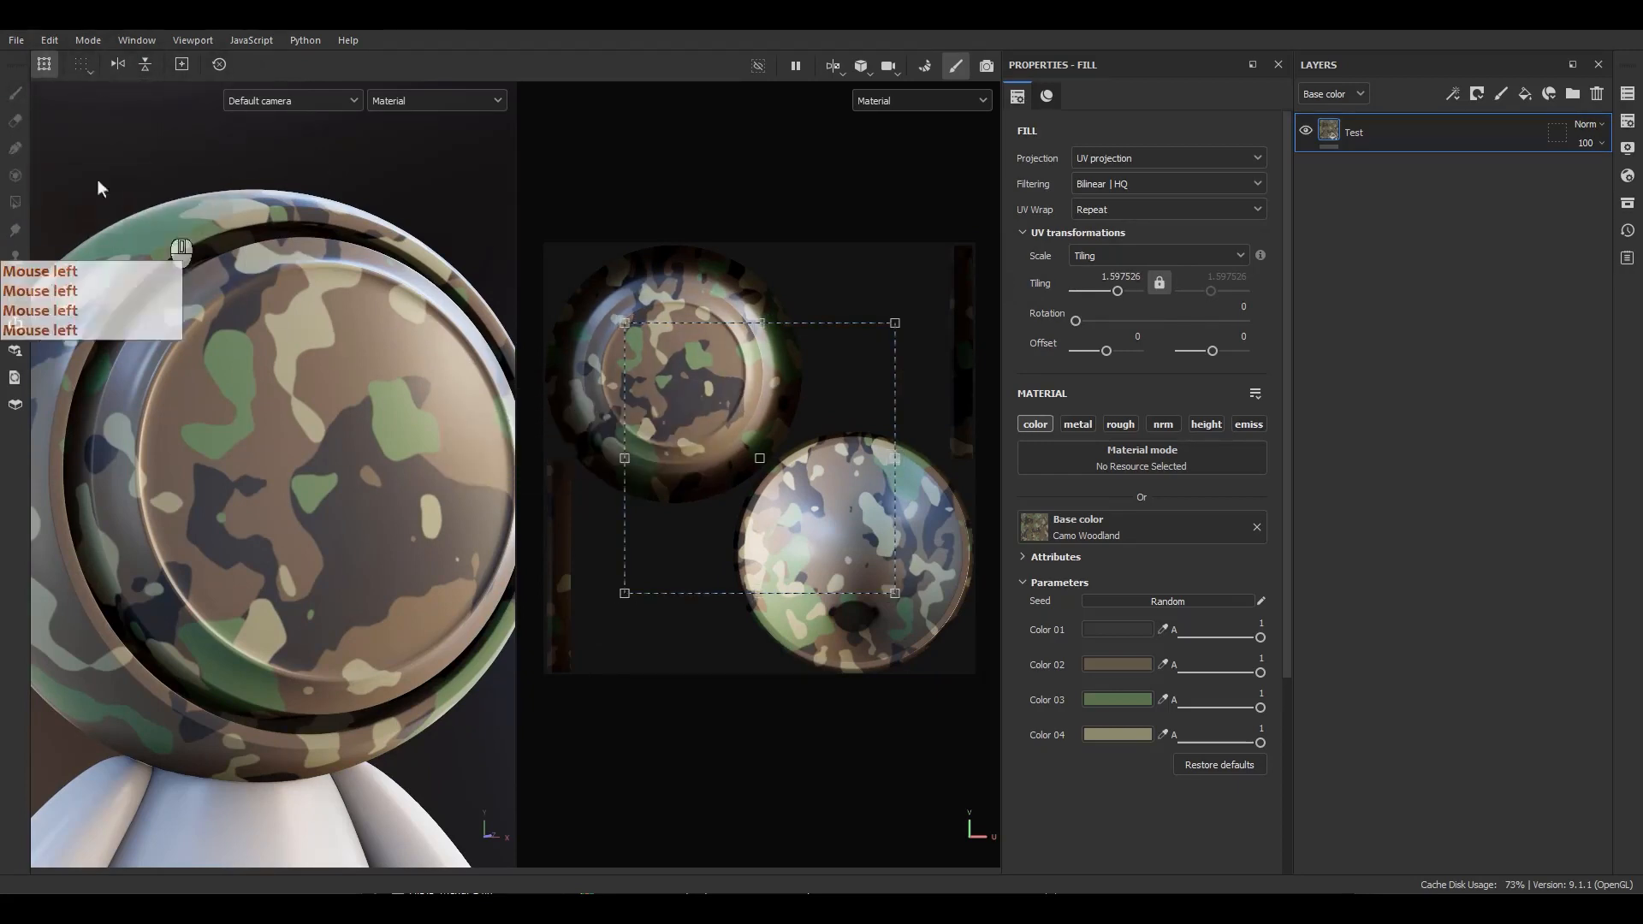
pyautogui.click(45, 64)
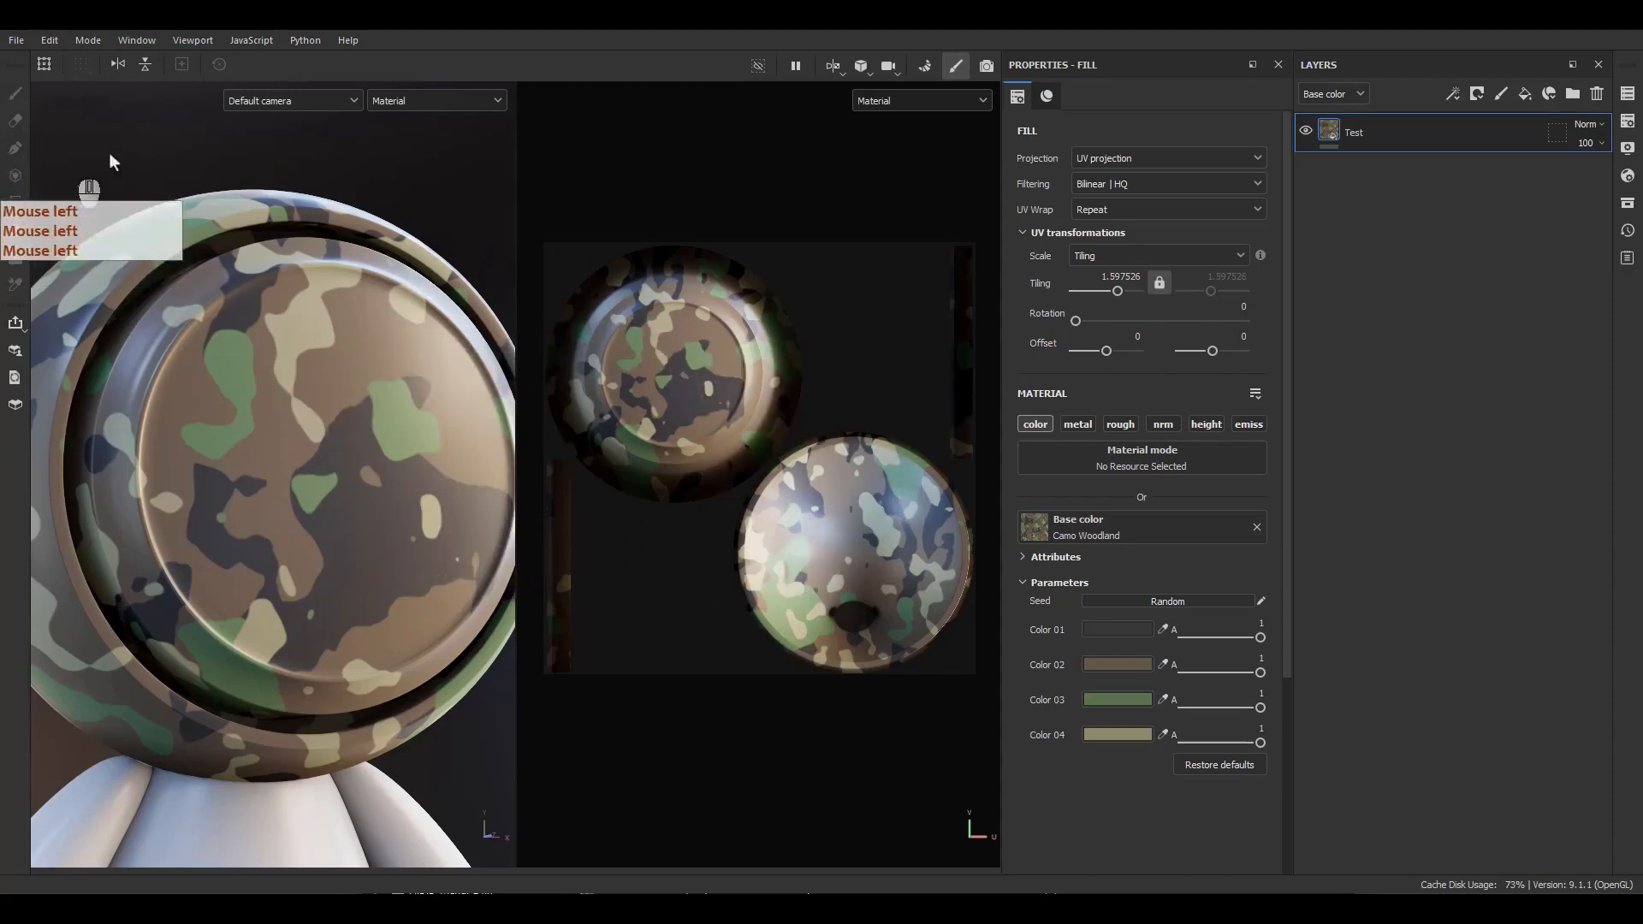
# Try raising the tiling to about 6.35 with the slider, and undo the change.
pyautogui.moveTo(1118, 291); pyautogui.dragTo(1188, 300)
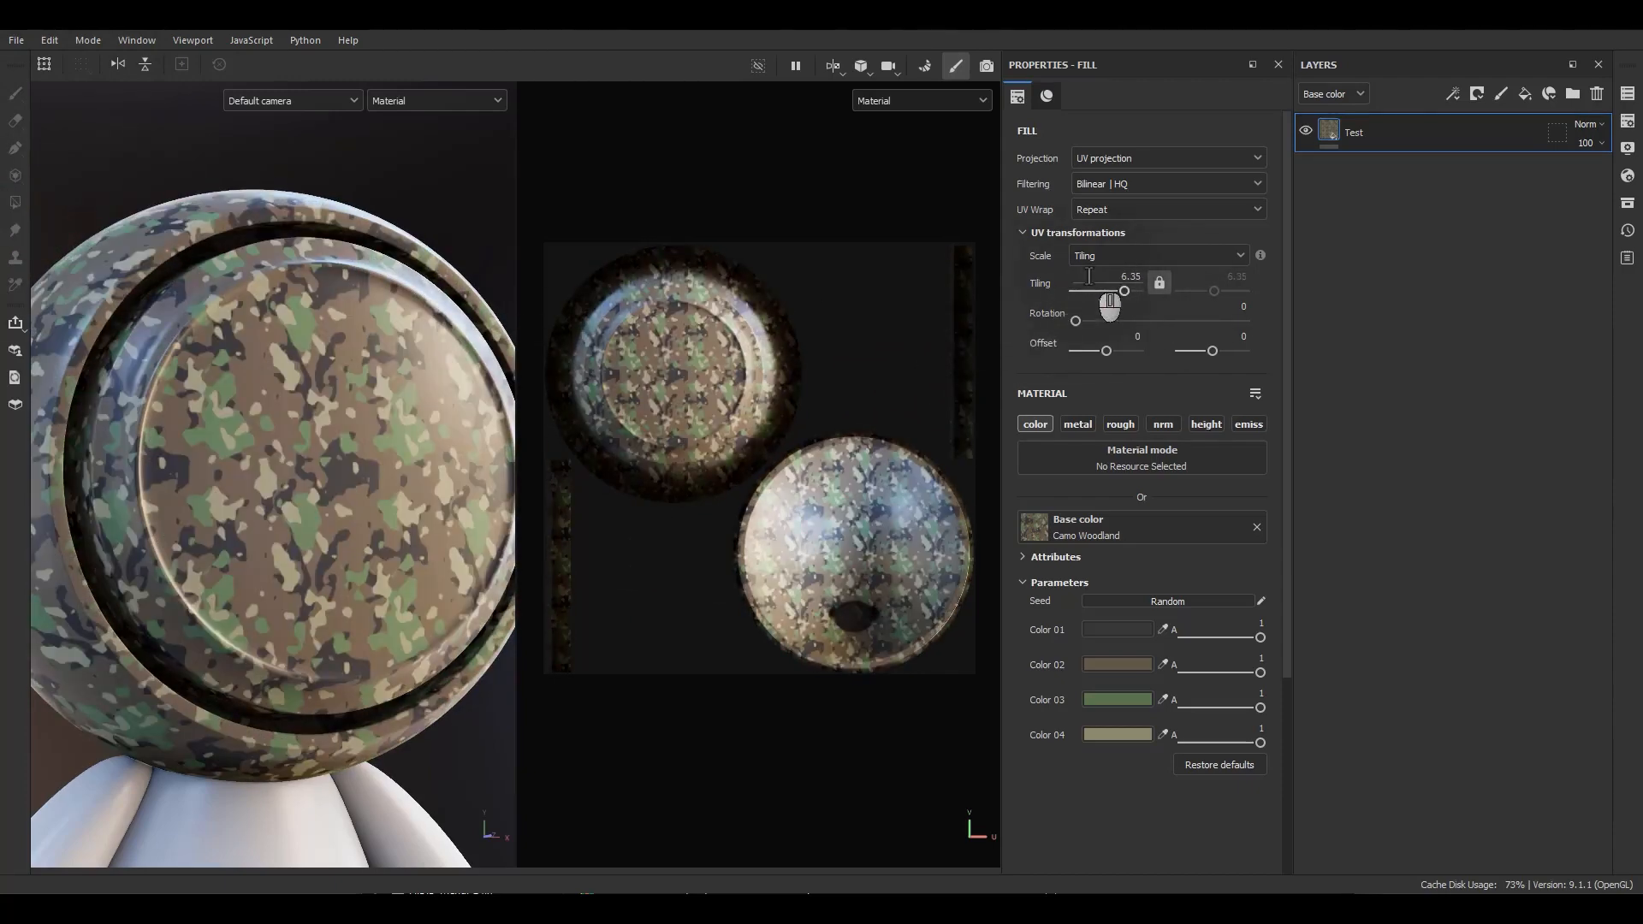
pyautogui.hotkey('ctrl', 'z')
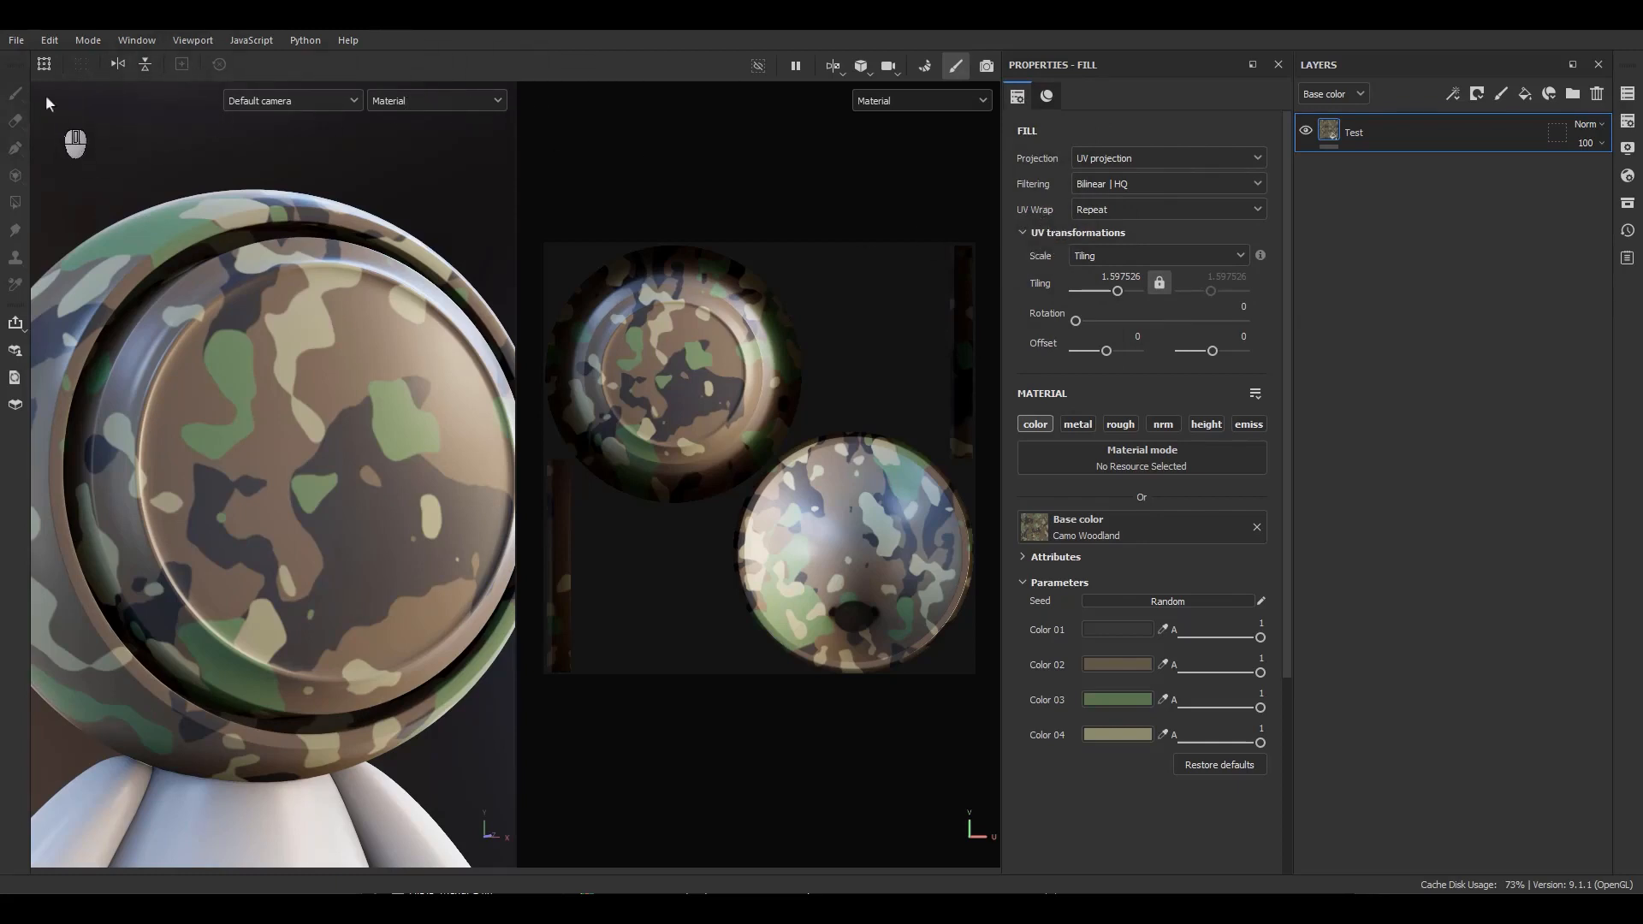
# Reset the fill's UV transformations and set the UV Wrap mode to None.
pyautogui.click(219, 64)
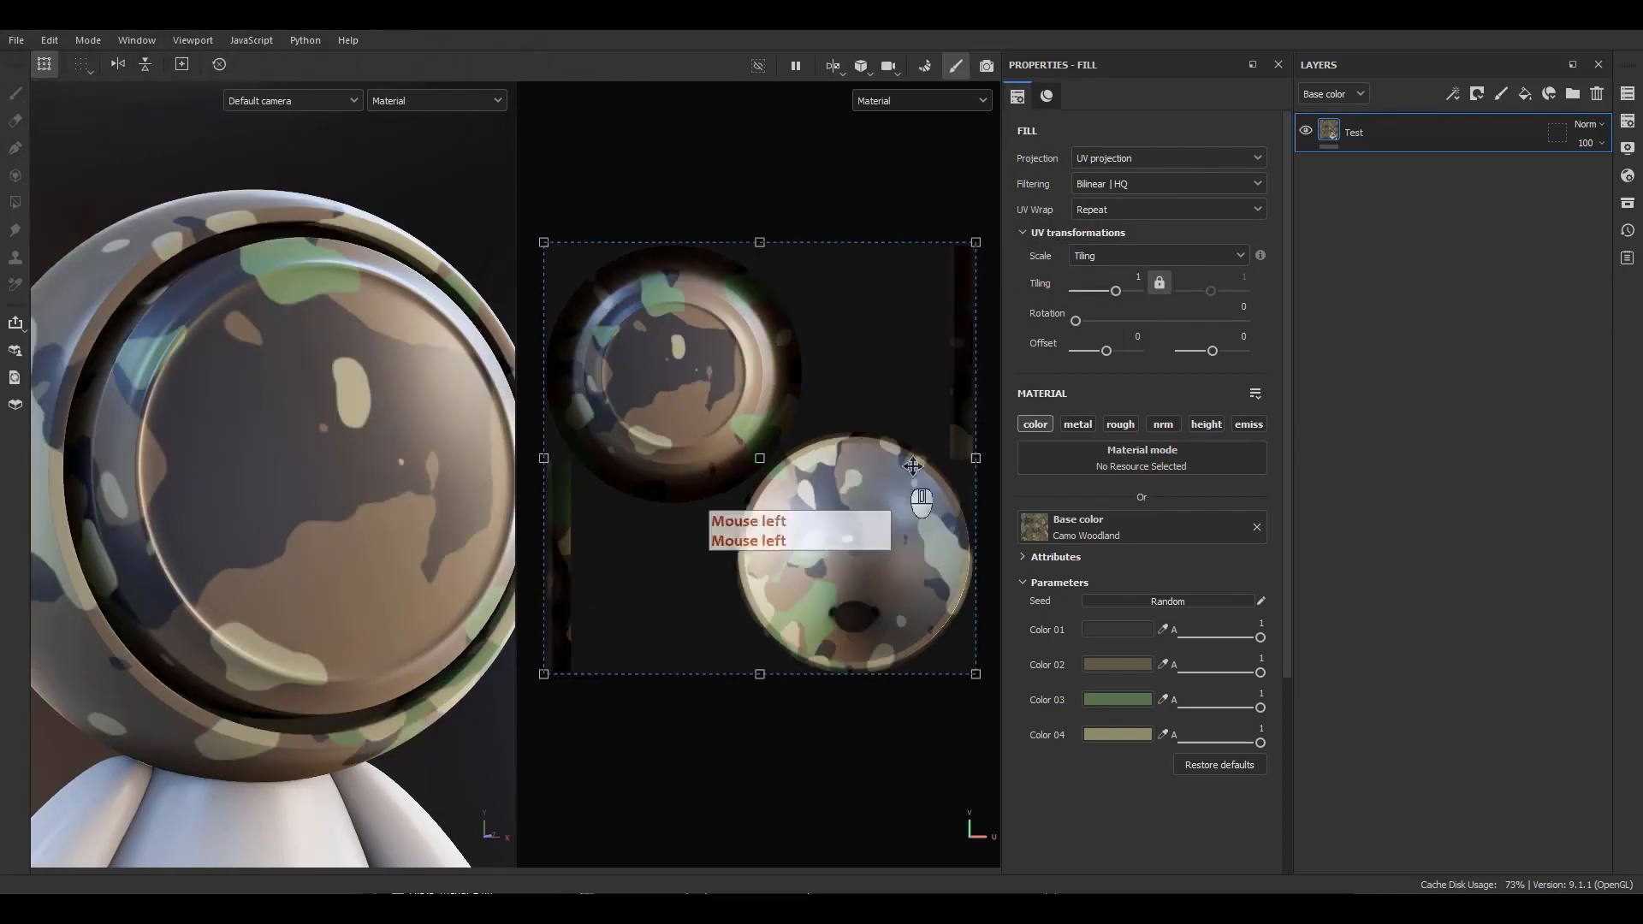
pyautogui.click(1091, 210)
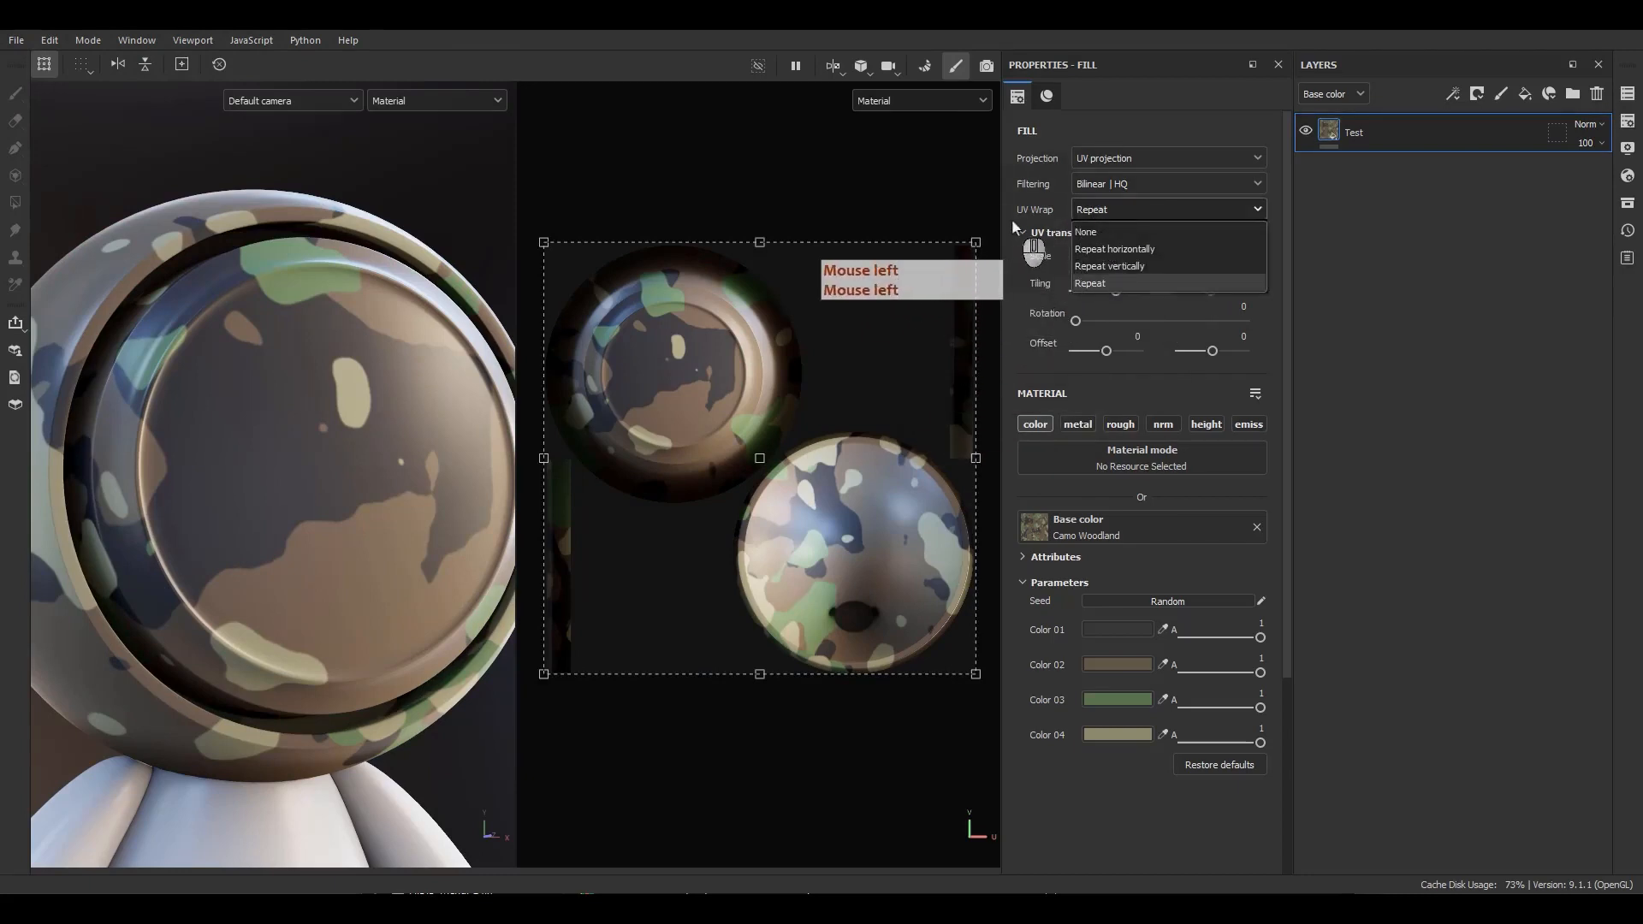
pyautogui.click(1083, 232)
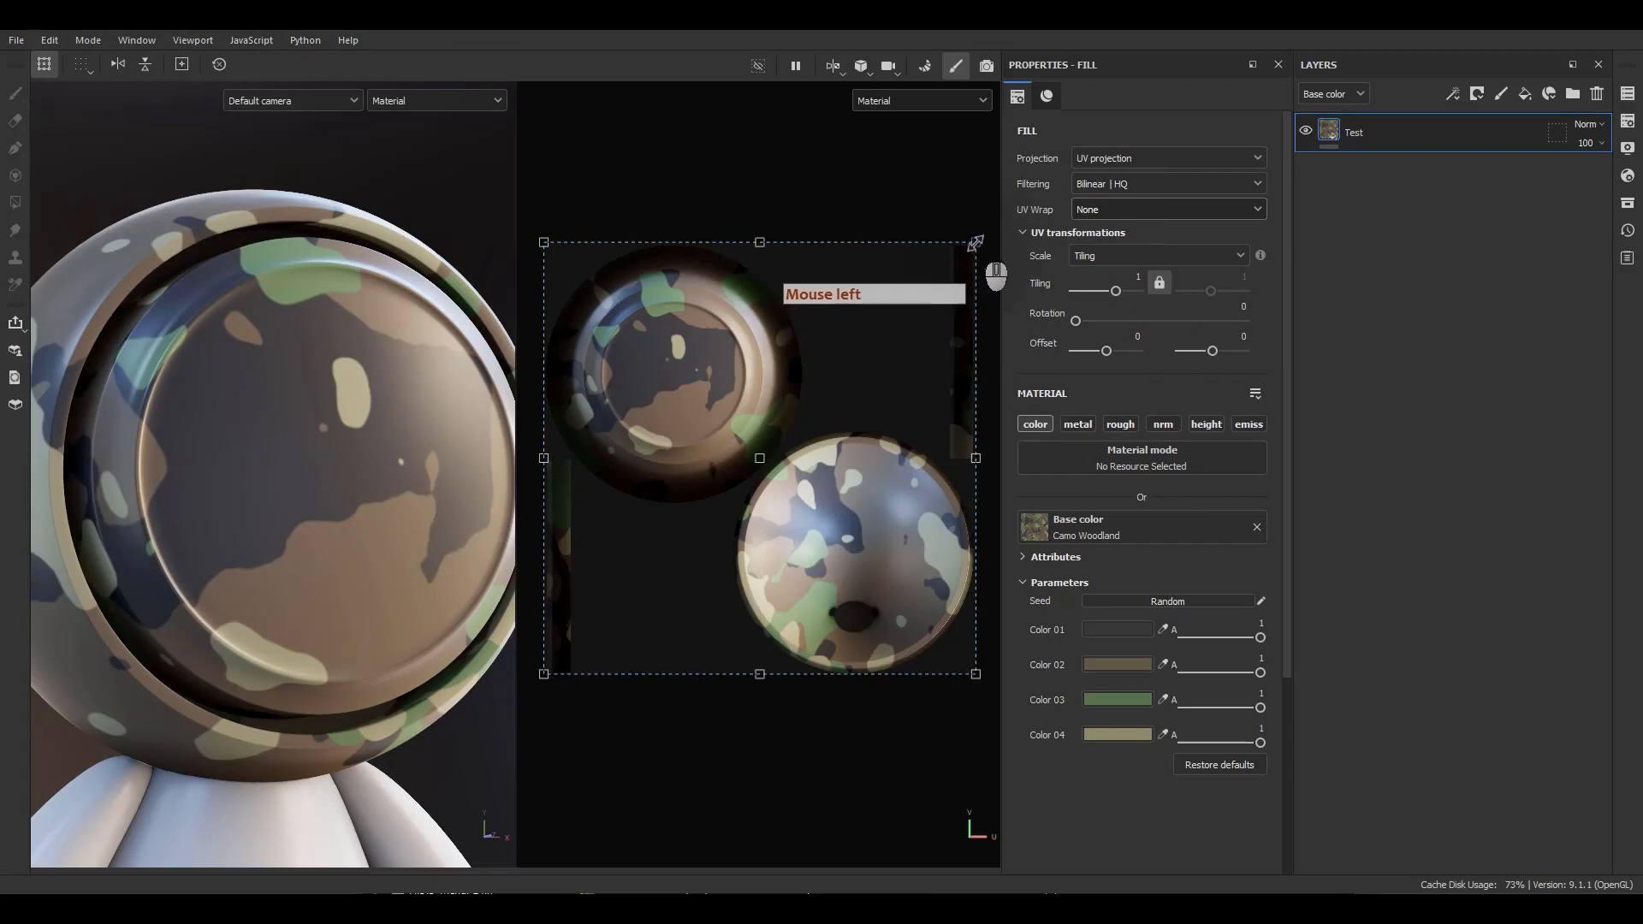
# Shrink and reposition the manipulator into a single camo patch on the face, tiling about 4.7.
pyautogui.keyDown('ctrl'); pyautogui.keyDown('shift'); pyautogui.moveTo(975, 243); pyautogui.dragTo(697, 354); pyautogui.keyUp('shift'); pyautogui.keyUp('ctrl')
pyautogui.scroll(2, 686, 353)
pyautogui.scroll(2, 685, 354)
pyautogui.keyDown('alt'); pyautogui.moveTo(703, 378); pyautogui.dragTo(784, 373, button='middle'); pyautogui.keyUp('alt')
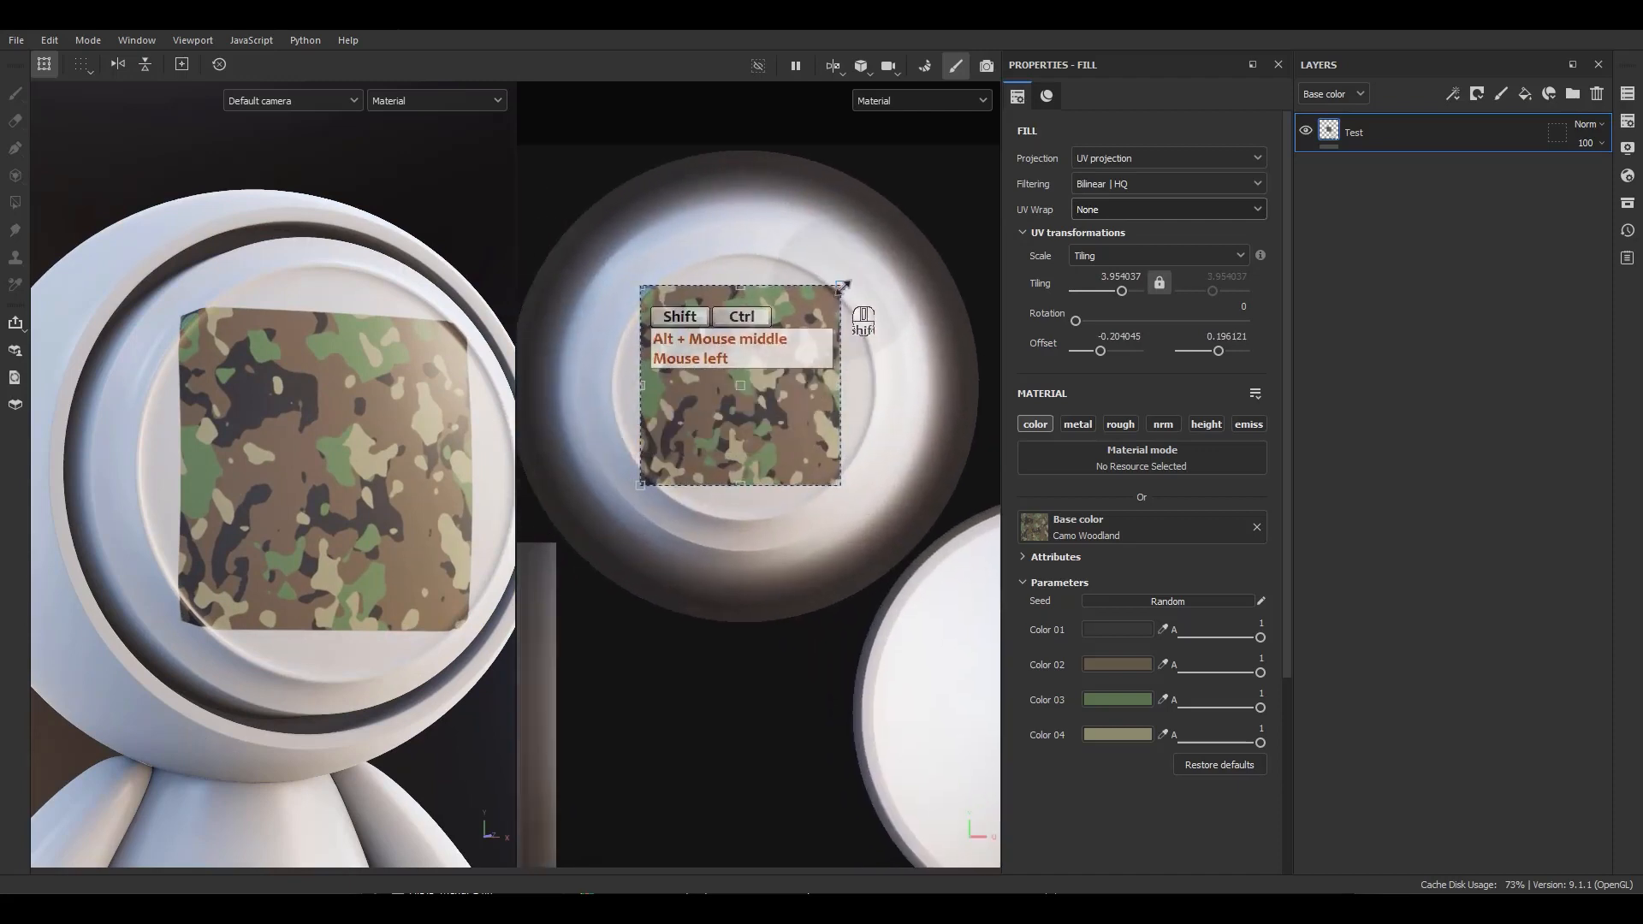
pyautogui.keyDown('ctrl'); pyautogui.keyDown('shift'); pyautogui.moveTo(842, 285); pyautogui.dragTo(824, 332); pyautogui.keyUp('shift'); pyautogui.keyUp('ctrl')
pyautogui.keyDown('alt'); pyautogui.moveTo(788, 387); pyautogui.dragTo(796, 385); pyautogui.keyUp('alt')
pyautogui.press('f')
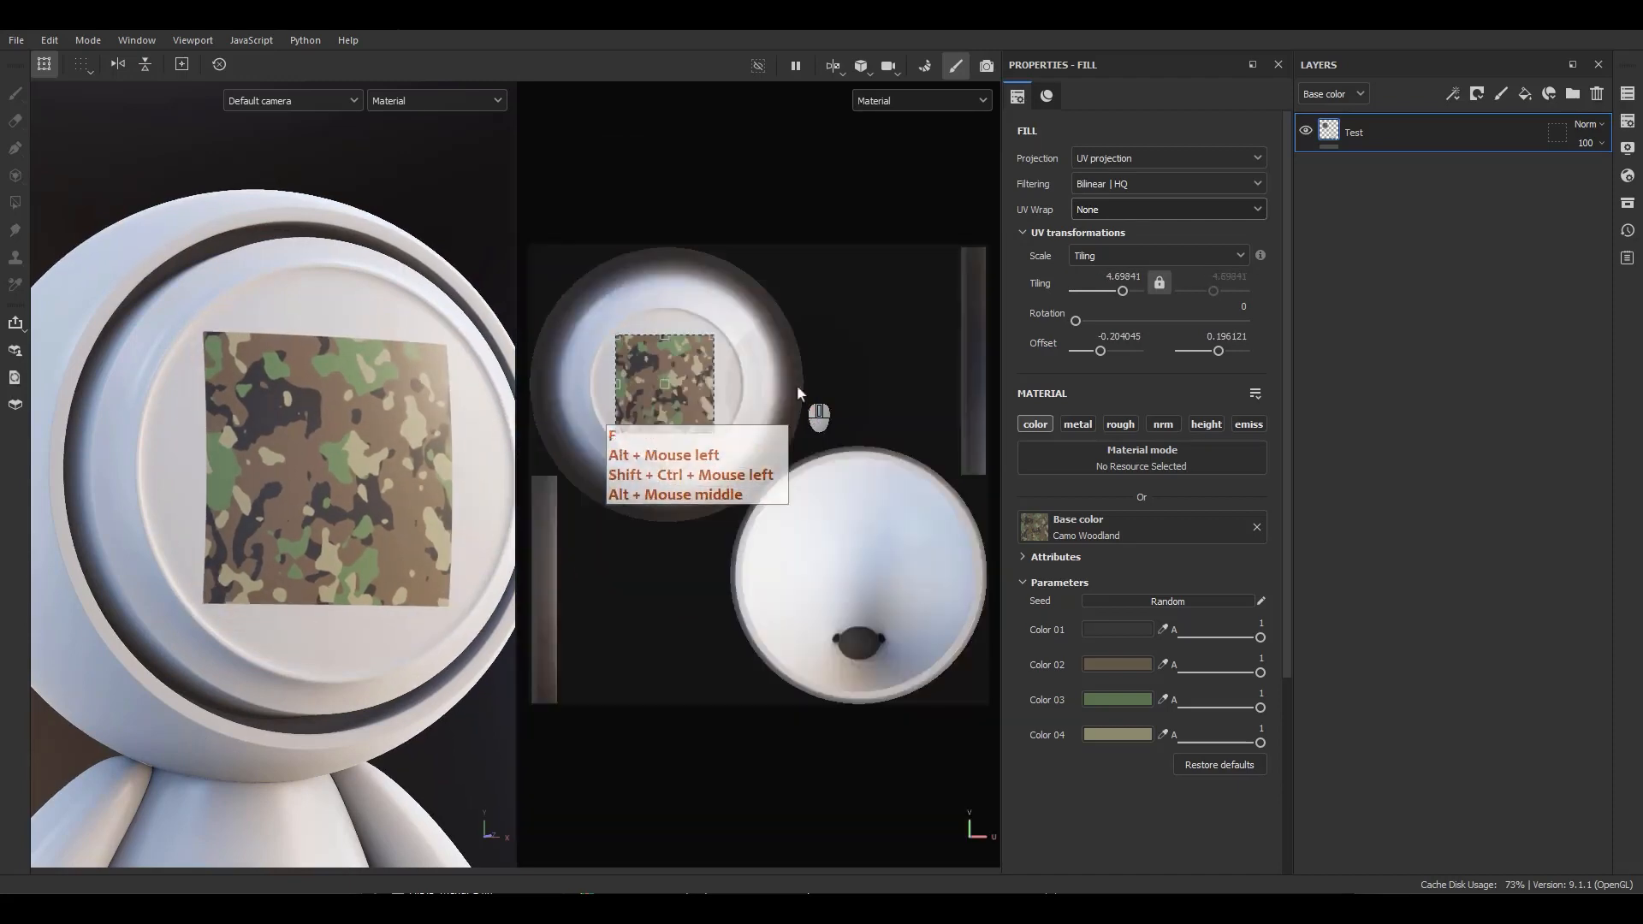
pyautogui.scroll(5, 630, 349)
pyautogui.moveTo(907, 522)
pyautogui.keyDown('alt'); pyautogui.mouseDown(button='middle')
pyautogui.moveTo(954, 518)
pyautogui.moveTo(934, 520)
pyautogui.mouseUp(button='middle'); pyautogui.keyUp('alt')
pyautogui.keyDown('alt'); pyautogui.moveTo(934, 520); pyautogui.dragTo(823, 313, button='right'); pyautogui.keyUp('alt')
pyautogui.keyDown('alt'); pyautogui.moveTo(823, 313); pyautogui.dragTo(805, 237, button='middle'); pyautogui.keyUp('alt')
pyautogui.keyDown('alt'); pyautogui.moveTo(804, 237); pyautogui.dragTo(847, 243, button='right'); pyautogui.keyUp('alt')
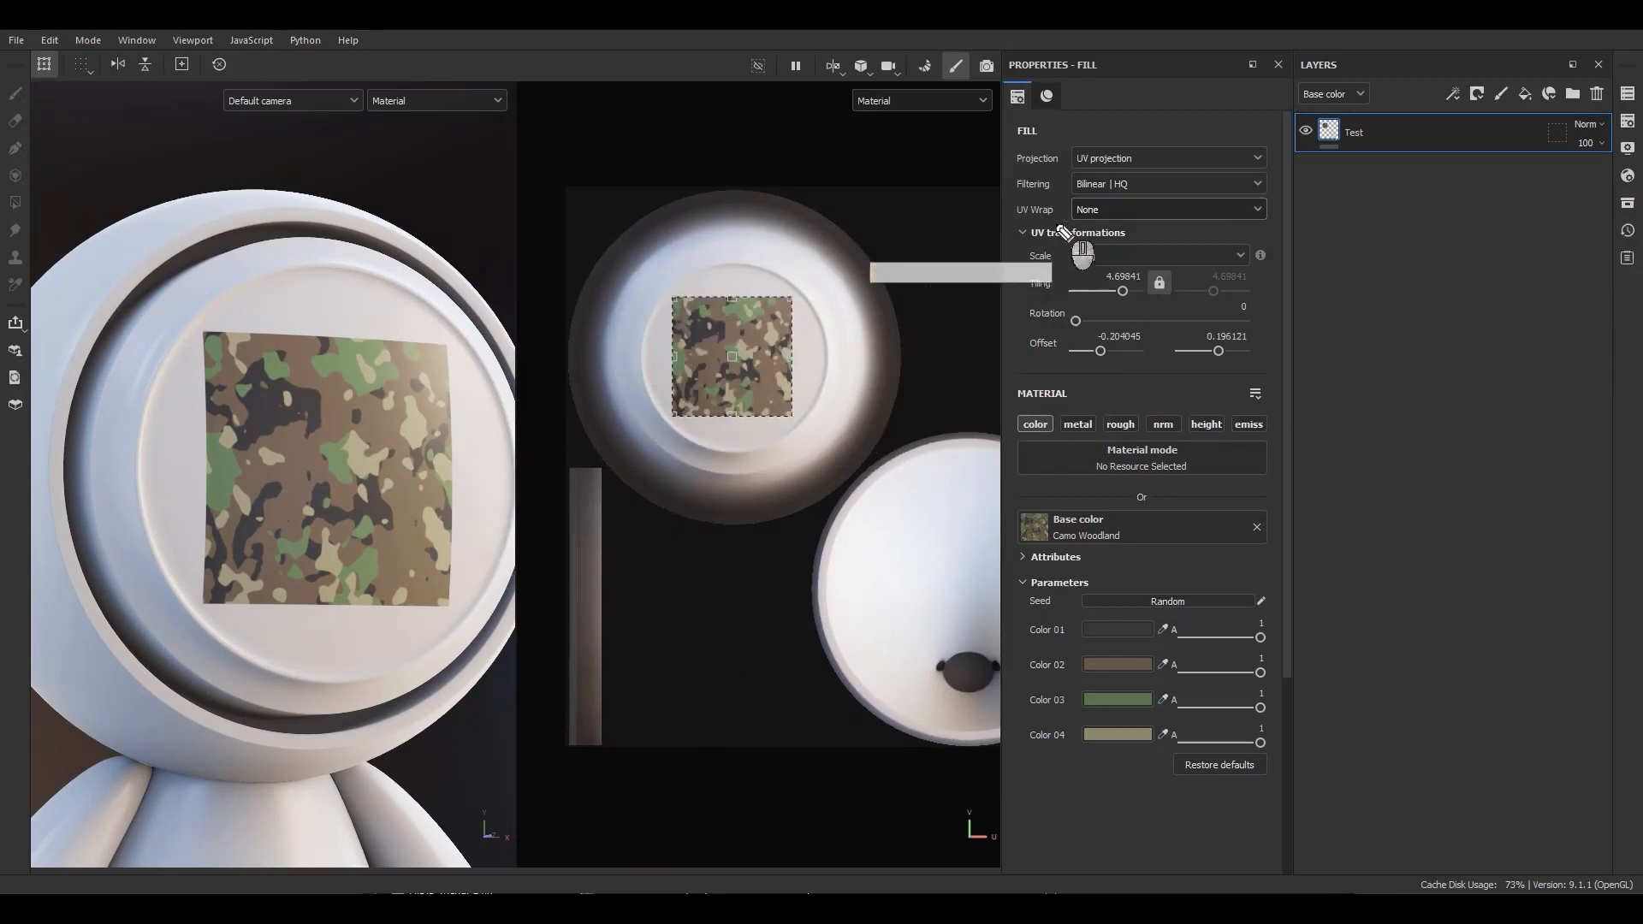
pyautogui.moveTo(970, 208); pyautogui.dragTo(1008, 214)
pyautogui.moveTo(997, 204); pyautogui.dragTo(1010, 215)
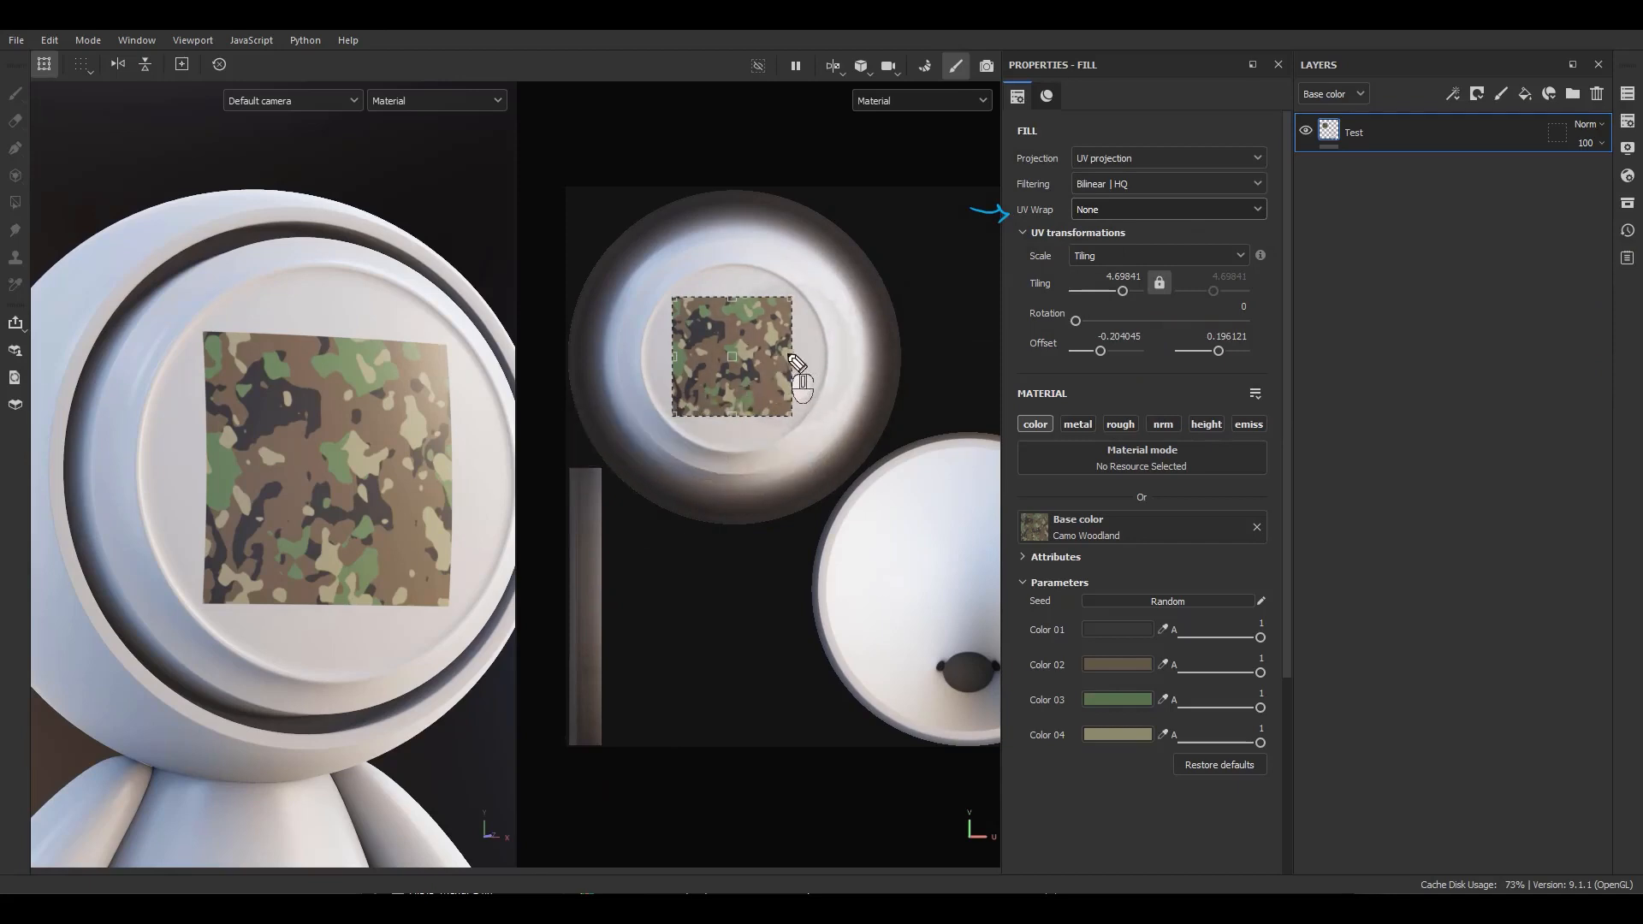
pyautogui.moveTo(773, 354)
pyautogui.mouseDown()
pyautogui.moveTo(897, 360)
pyautogui.moveTo(878, 366)
pyautogui.moveTo(901, 389)
pyautogui.mouseUp()
pyautogui.moveTo(734, 319)
pyautogui.mouseDown()
pyautogui.moveTo(743, 215)
pyautogui.moveTo(770, 202)
pyautogui.mouseUp()
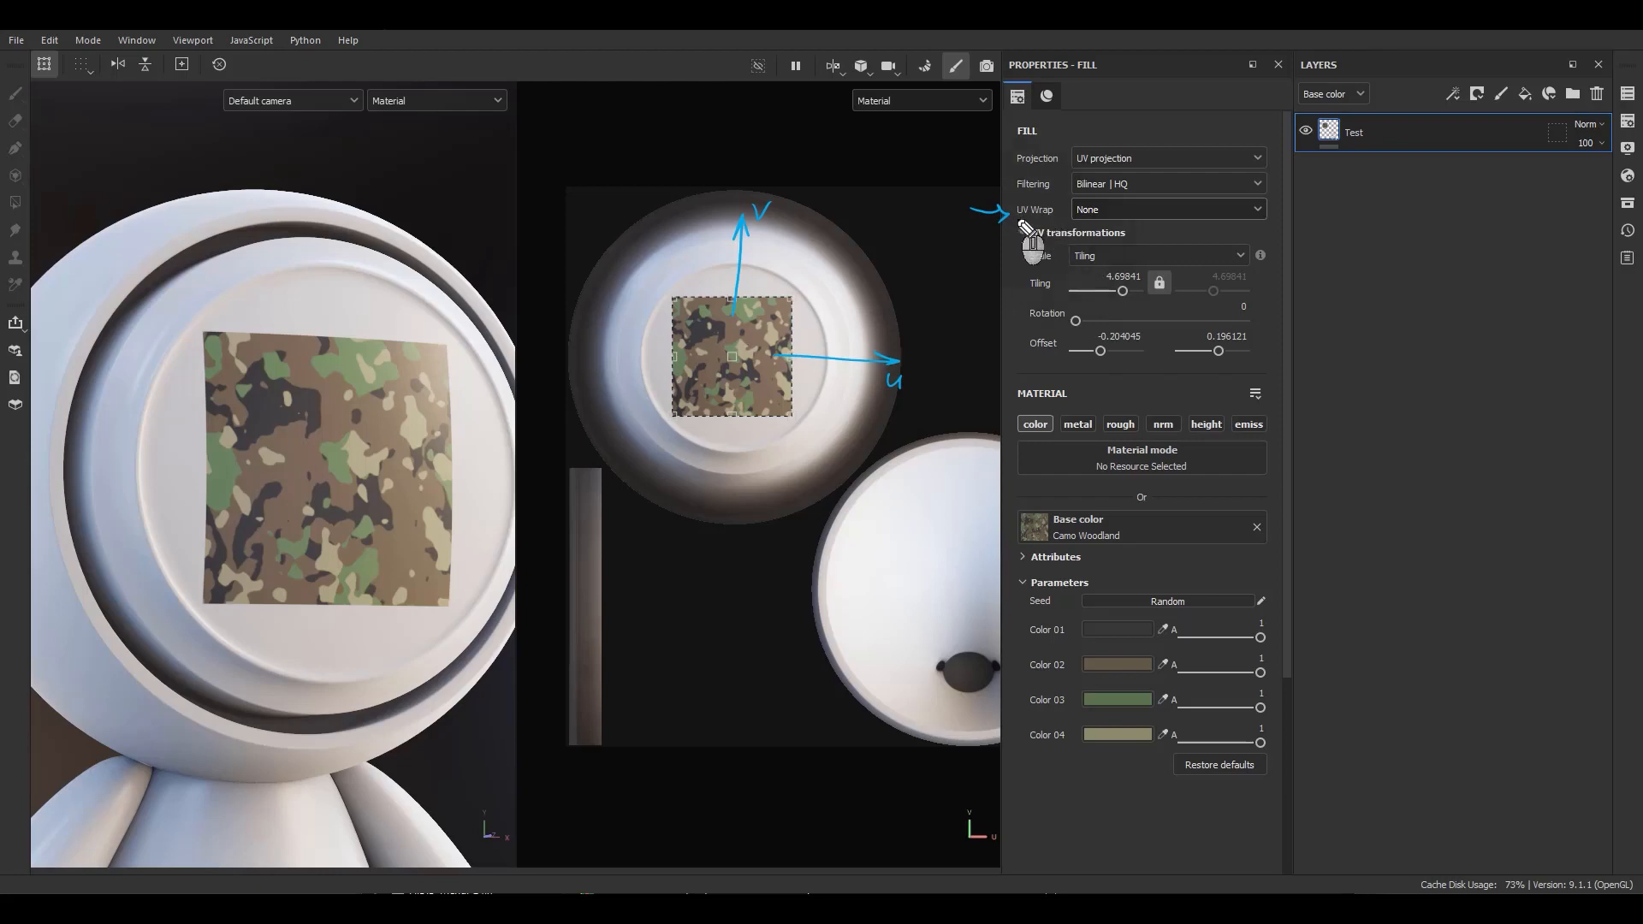
pyautogui.moveTo(1119, 224); pyautogui.dragTo(1111, 205)
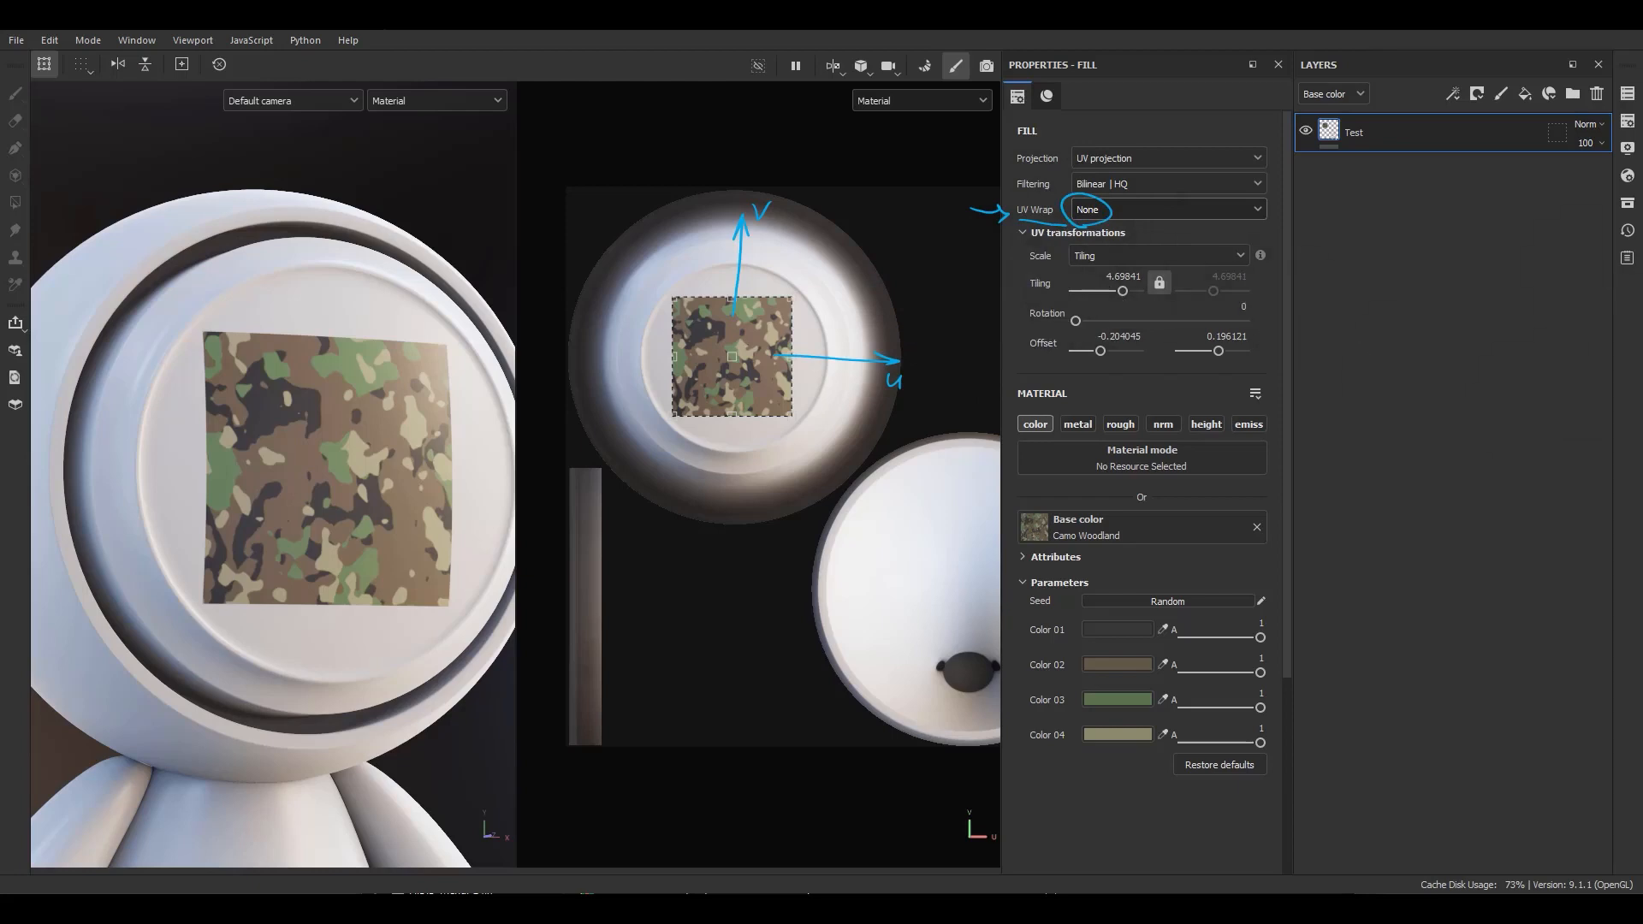
# Set the UV Wrap mode to Repeat horizontally and undo a test move of the manipulator.
pyautogui.click(1176, 216)
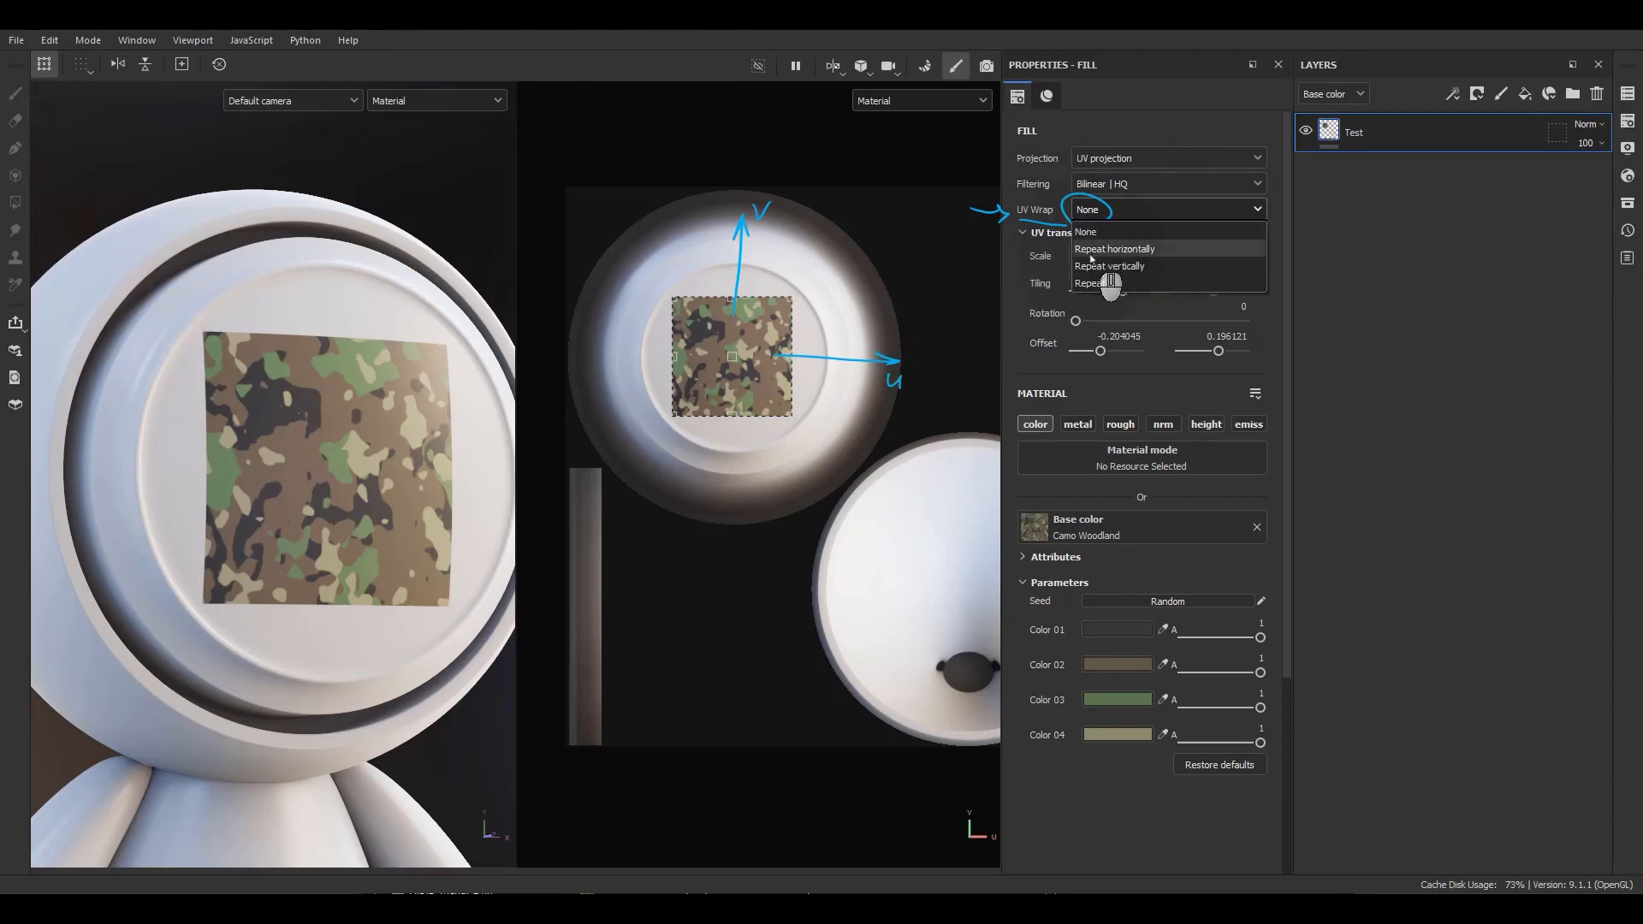
pyautogui.click(1092, 253)
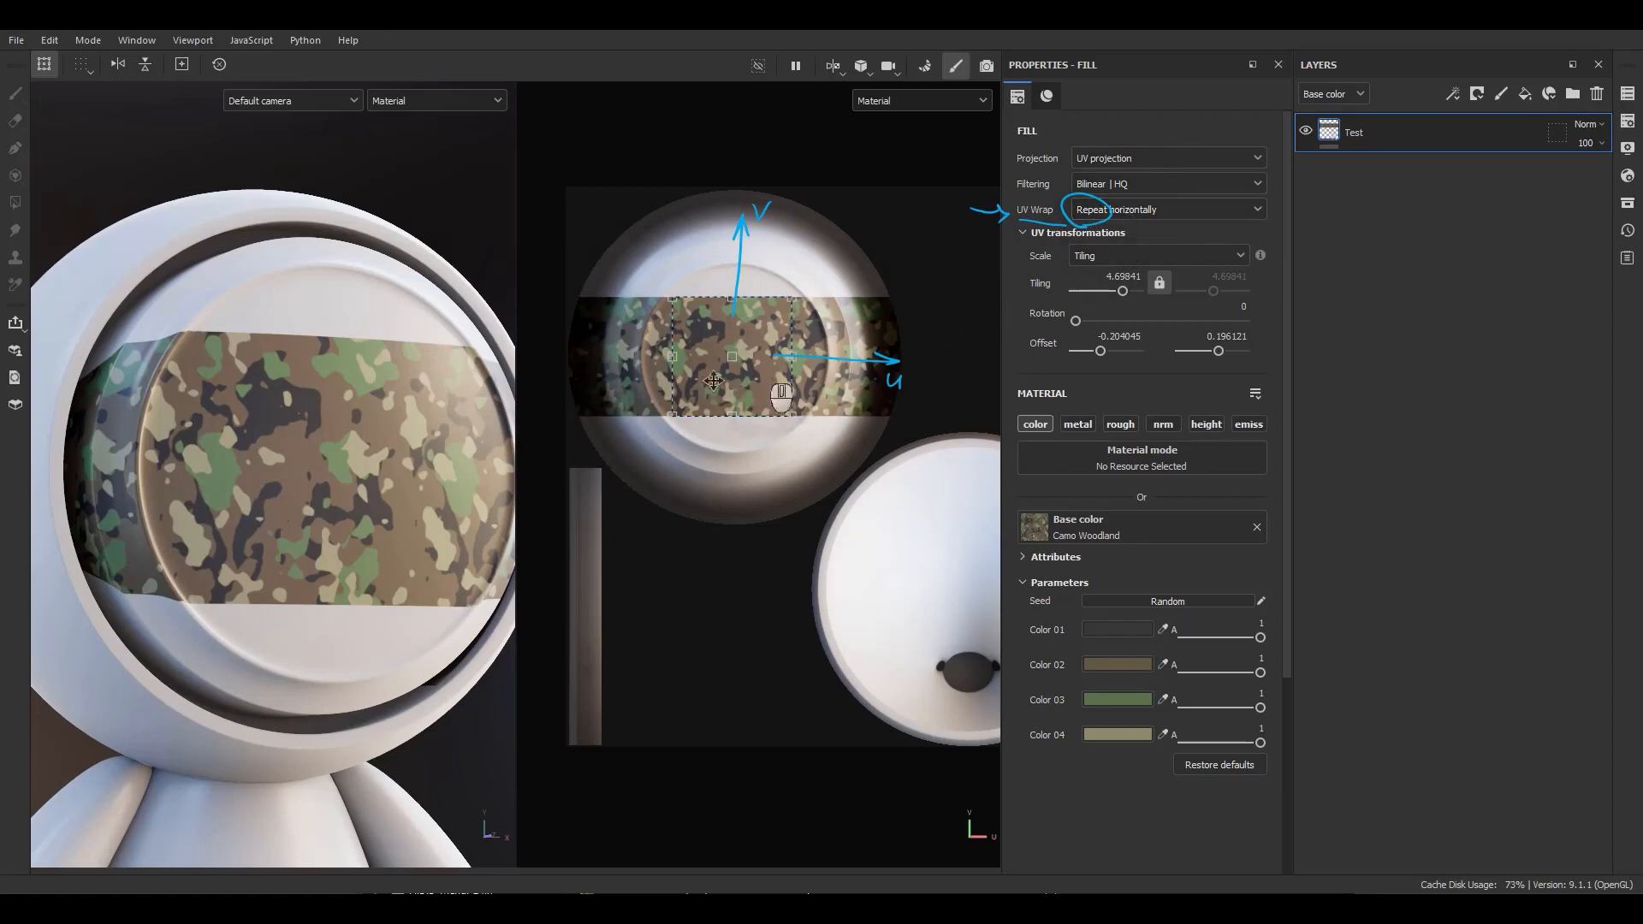
pyautogui.moveTo(713, 380)
pyautogui.mouseDown()
pyautogui.moveTo(711, 463)
pyautogui.moveTo(623, 248)
pyautogui.moveTo(796, 471)
pyautogui.moveTo(736, 616)
pyautogui.moveTo(924, 599)
pyautogui.moveTo(721, 442)
pyautogui.moveTo(725, 374)
pyautogui.moveTo(738, 390)
pyautogui.mouseUp()
pyautogui.hotkey('ctrl', 'z')
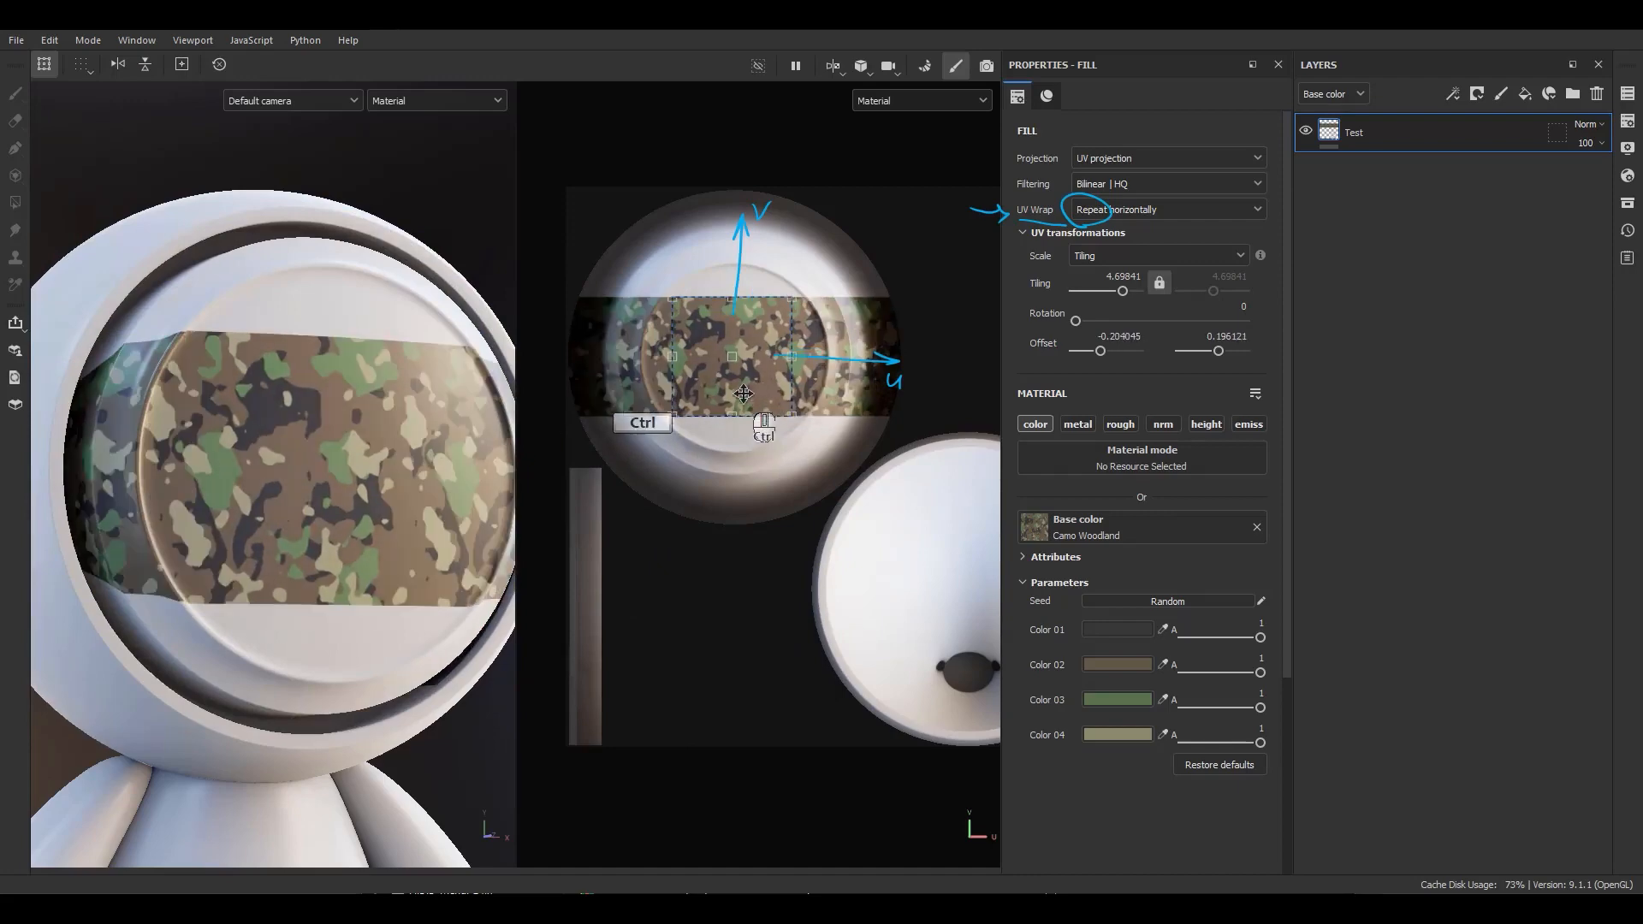
# Set the UV Wrap mode to Repeat vertically and undo a test move of the manipulator.
pyautogui.click(1172, 211)
pyautogui.click(1147, 291)
pyautogui.moveTo(786, 382)
pyautogui.mouseDown()
pyautogui.moveTo(883, 474)
pyautogui.moveTo(766, 385)
pyautogui.moveTo(785, 377)
pyautogui.mouseUp()
pyautogui.hotkey('ctrl', 'z')
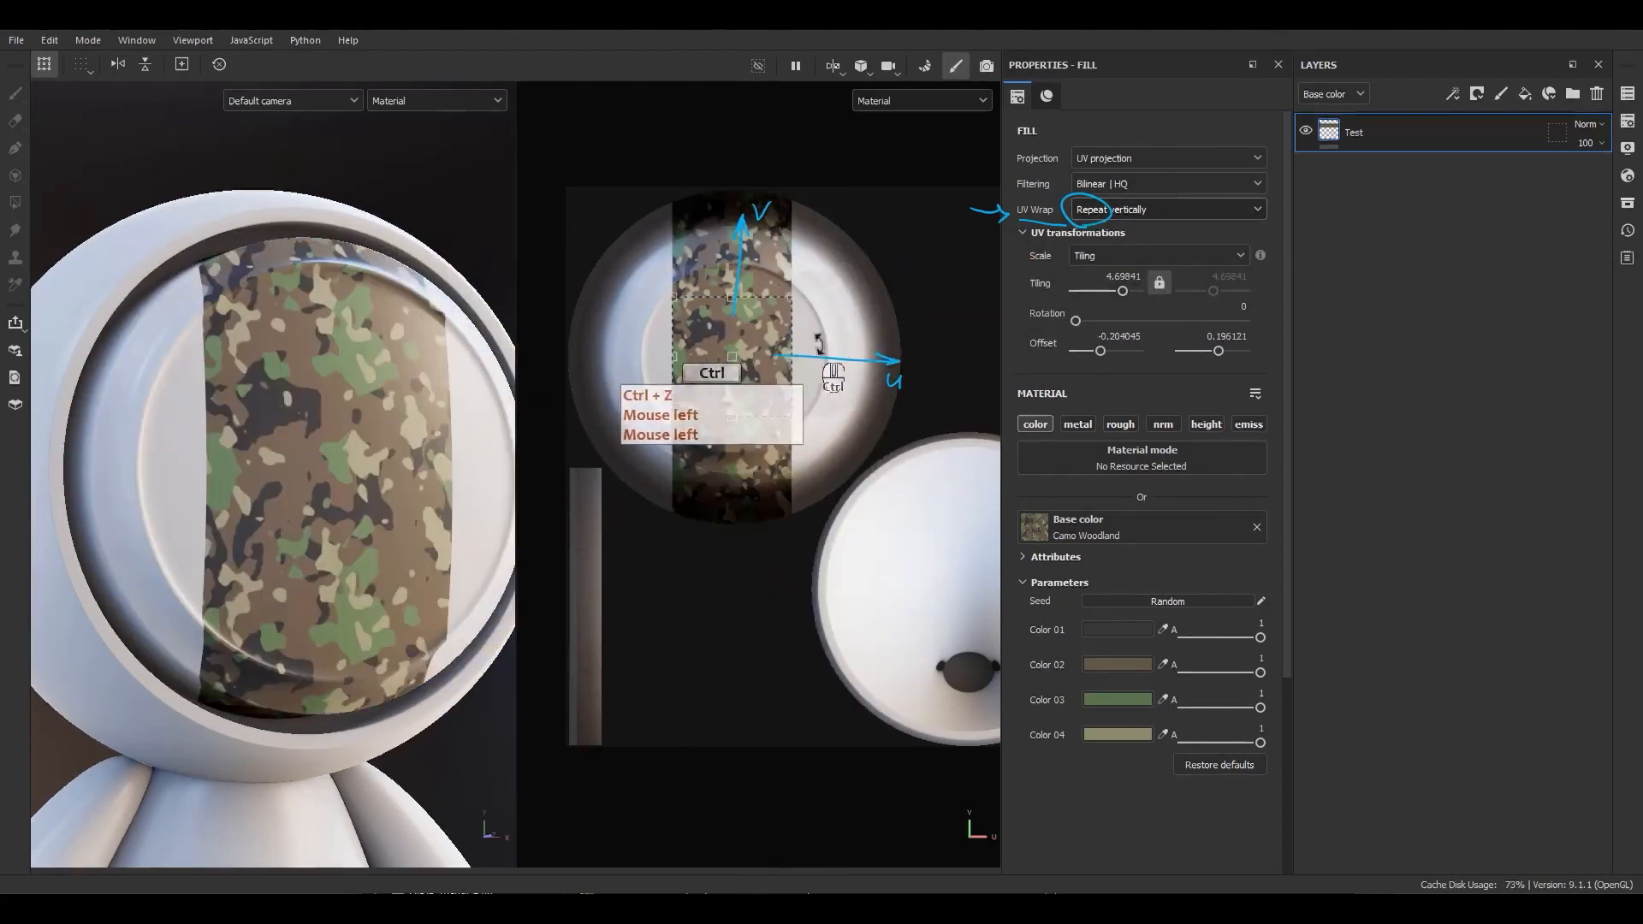
# Set the UV Wrap mode back to Repeat and undo a test move of the manipulator.
pyautogui.click(1138, 211)
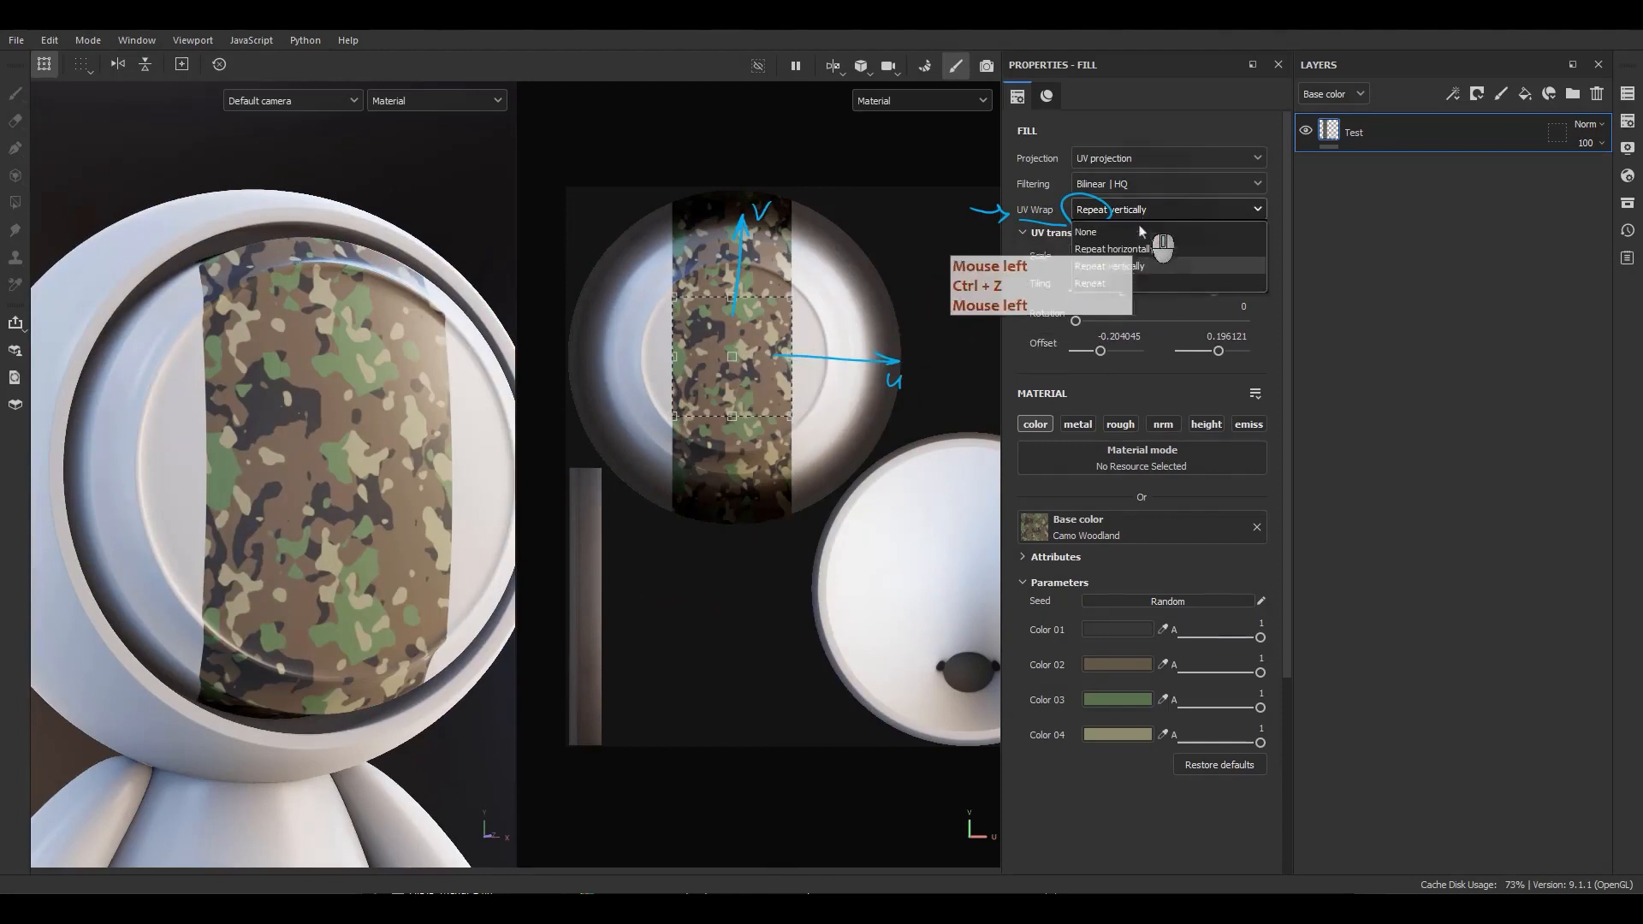
pyautogui.click(1096, 283)
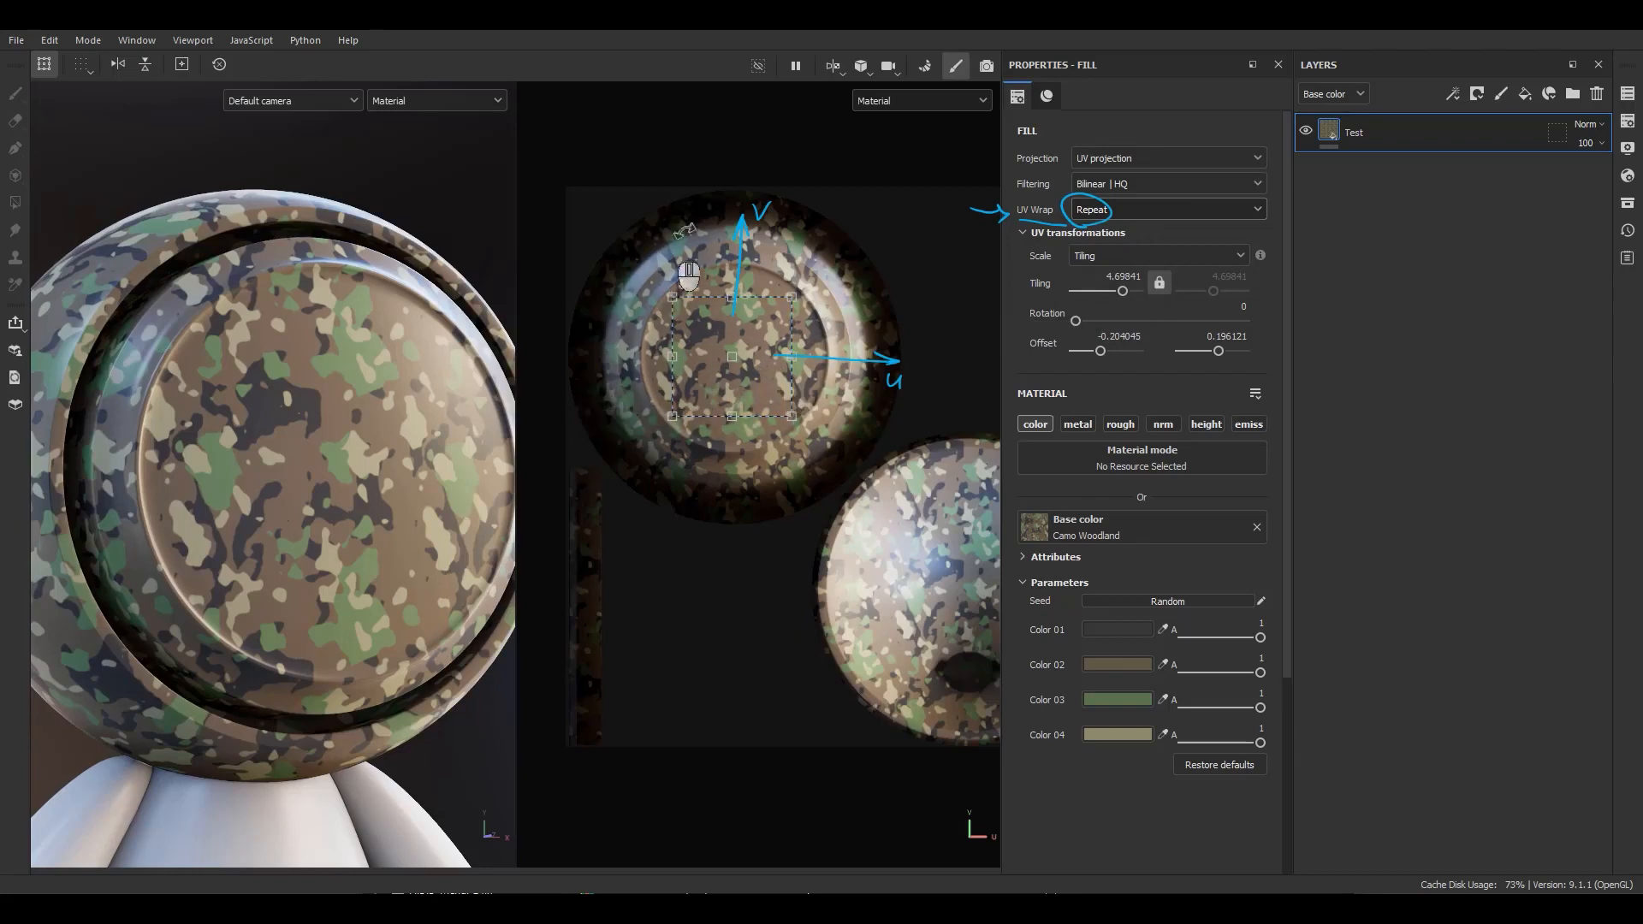
pyautogui.moveTo(758, 390)
pyautogui.mouseDown()
pyautogui.moveTo(791, 432)
pyautogui.moveTo(765, 319)
pyautogui.moveTo(743, 403)
pyautogui.moveTo(758, 312)
pyautogui.moveTo(747, 383)
pyautogui.mouseUp()
pyautogui.hotkey('ctrl', 'z')
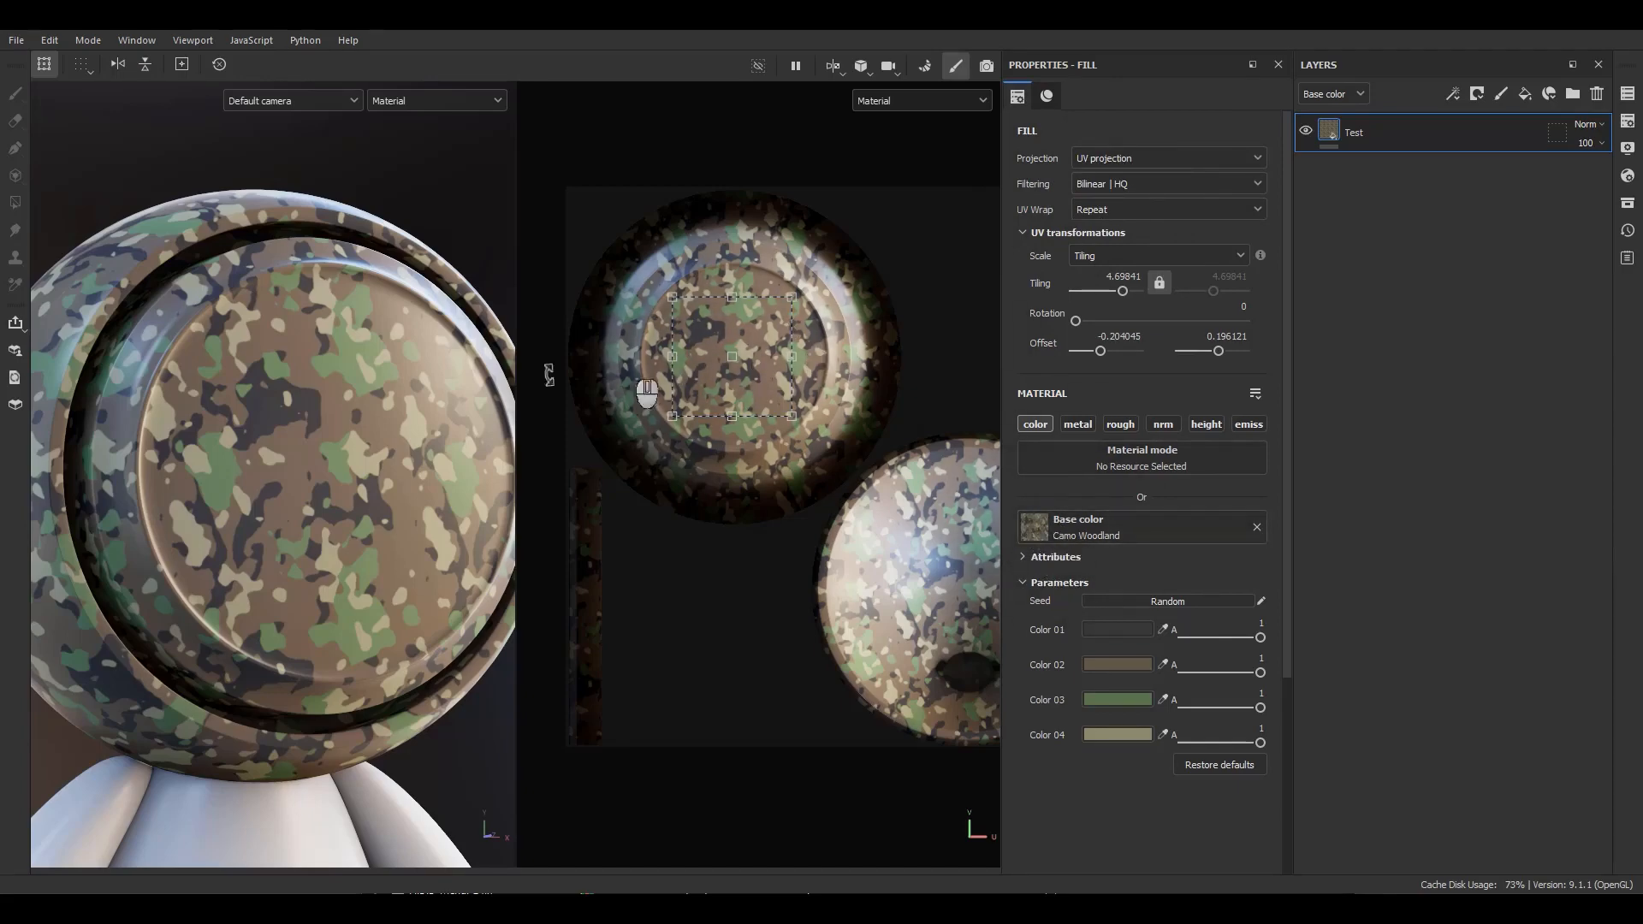
# Switch the fill's projection to Tri-planar projection.
pyautogui.scroll(-5, 317, 422)
pyautogui.keyDown('alt'); pyautogui.moveTo(316, 423); pyautogui.dragTo(256, 421); pyautogui.keyUp('alt')
pyautogui.keyDown('alt'); pyautogui.moveTo(256, 422); pyautogui.dragTo(425, 475, button='right'); pyautogui.keyUp('alt')
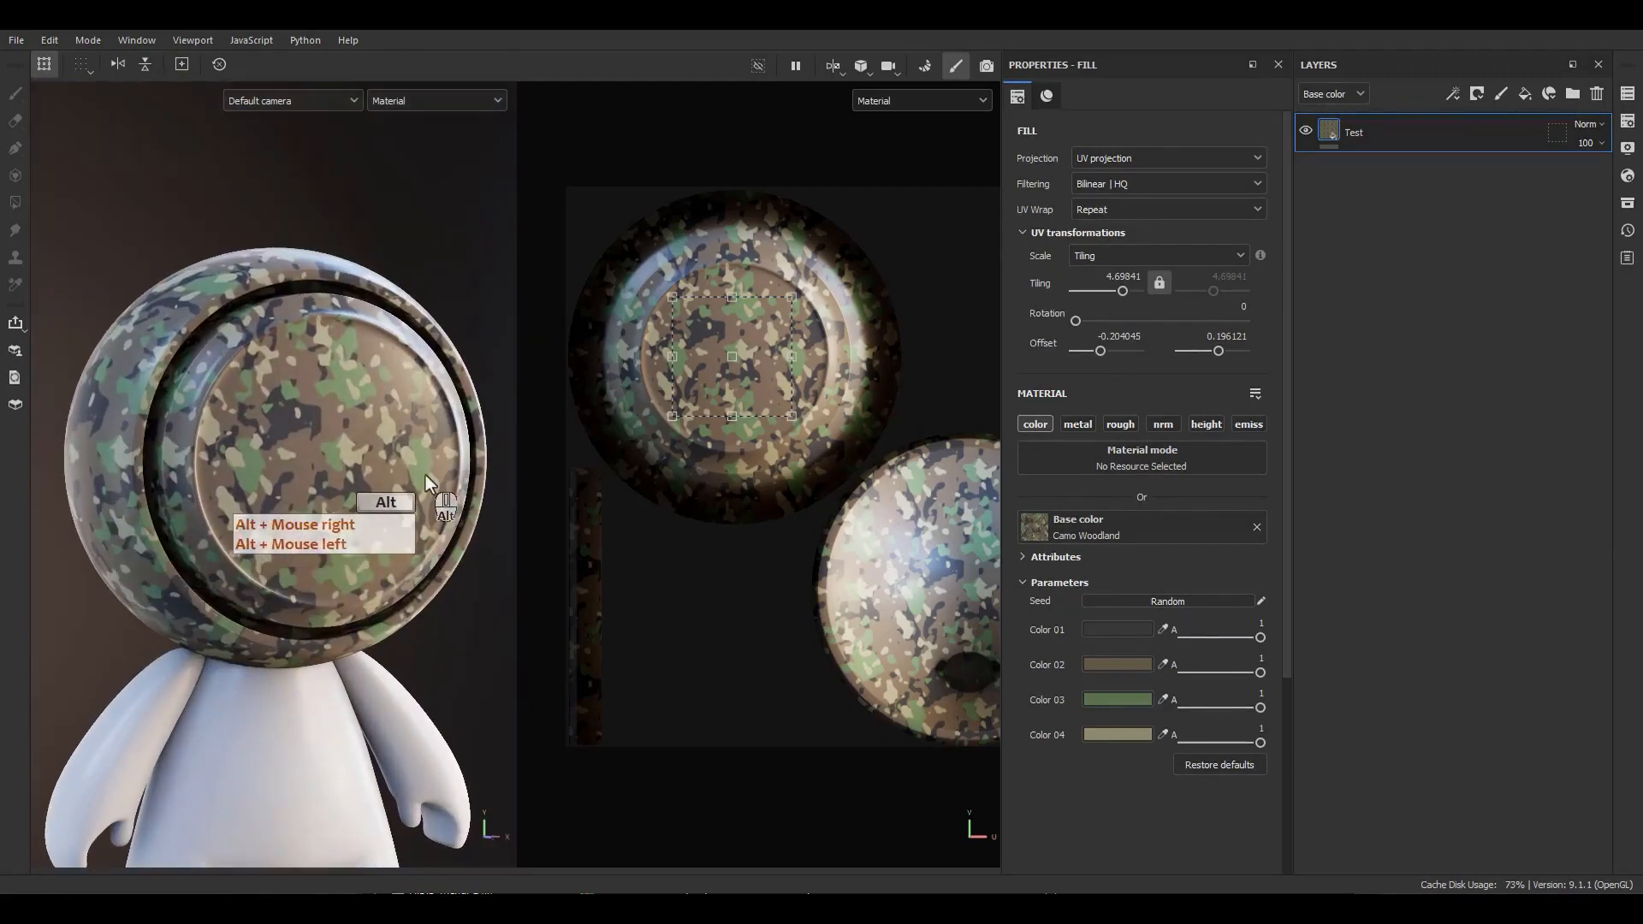
pyautogui.keyDown('alt'); pyautogui.moveTo(425, 475); pyautogui.dragTo(419, 466, button='middle'); pyautogui.keyUp('alt')
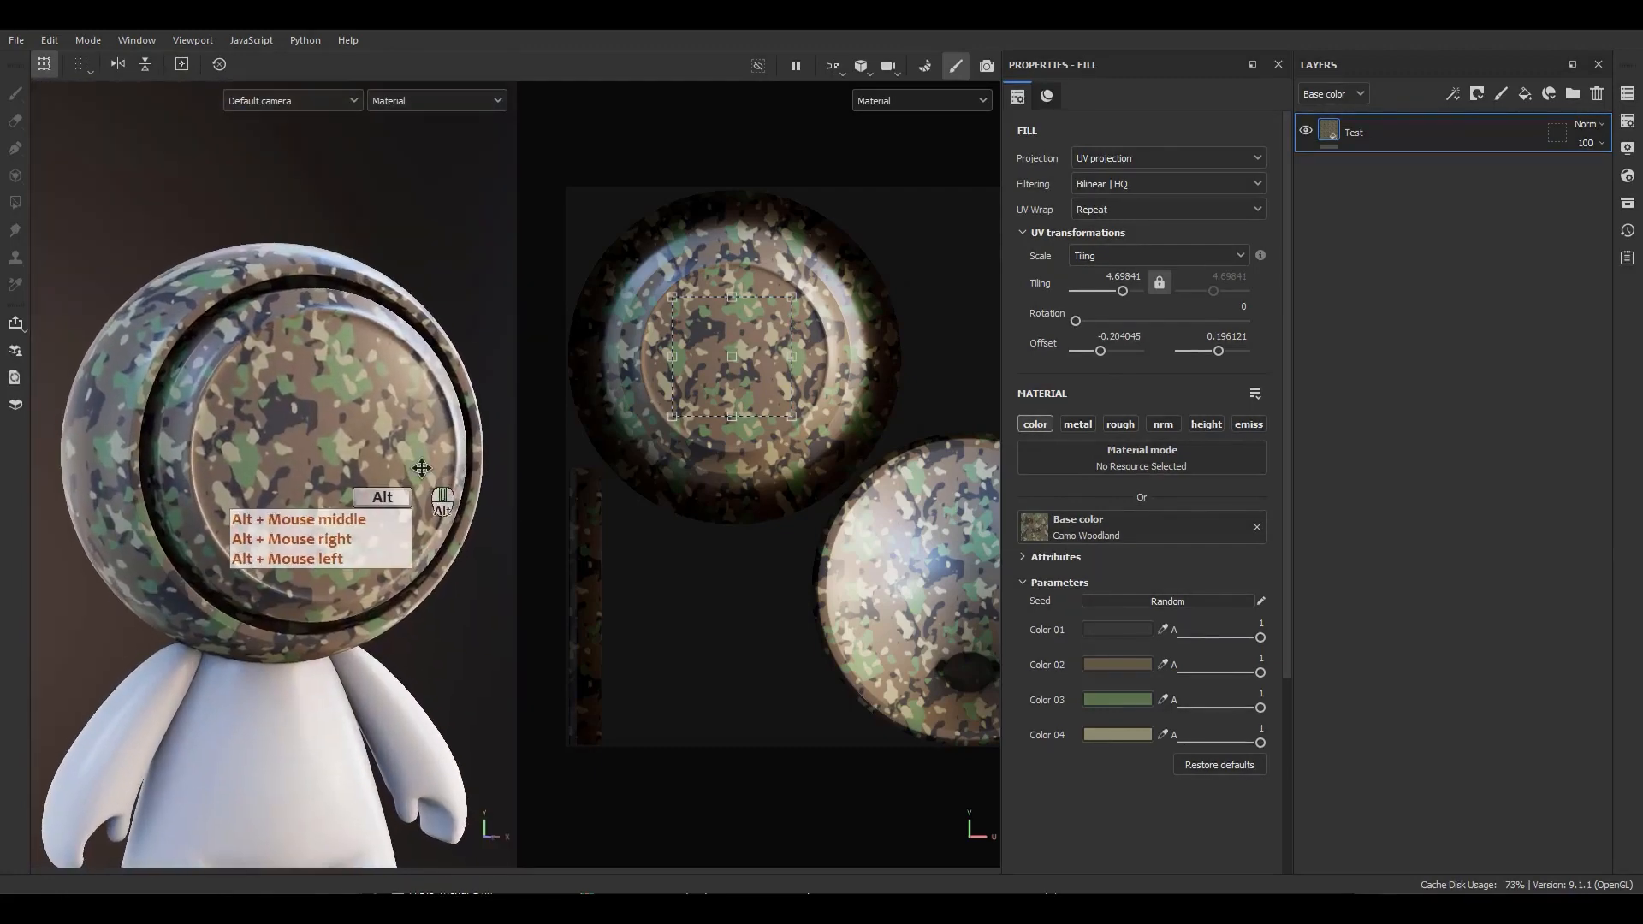
pyautogui.click(1139, 161)
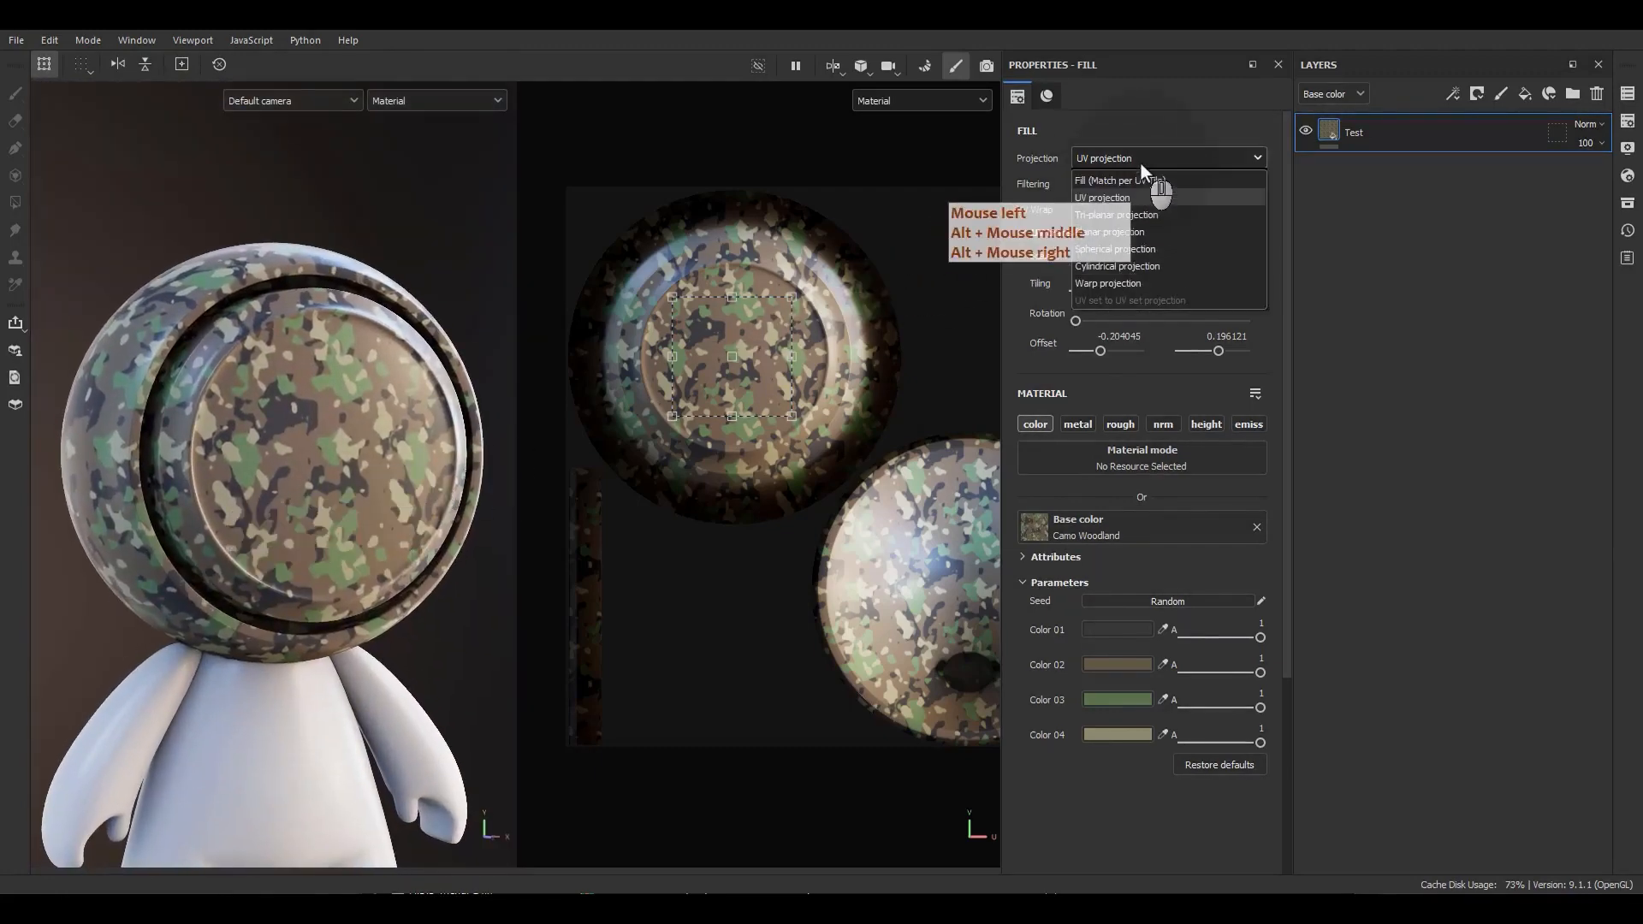
pyautogui.click(1093, 216)
# Inspect the tri-planar projection box around the character in the 3D view.
pyautogui.scroll(-5, 301, 405)
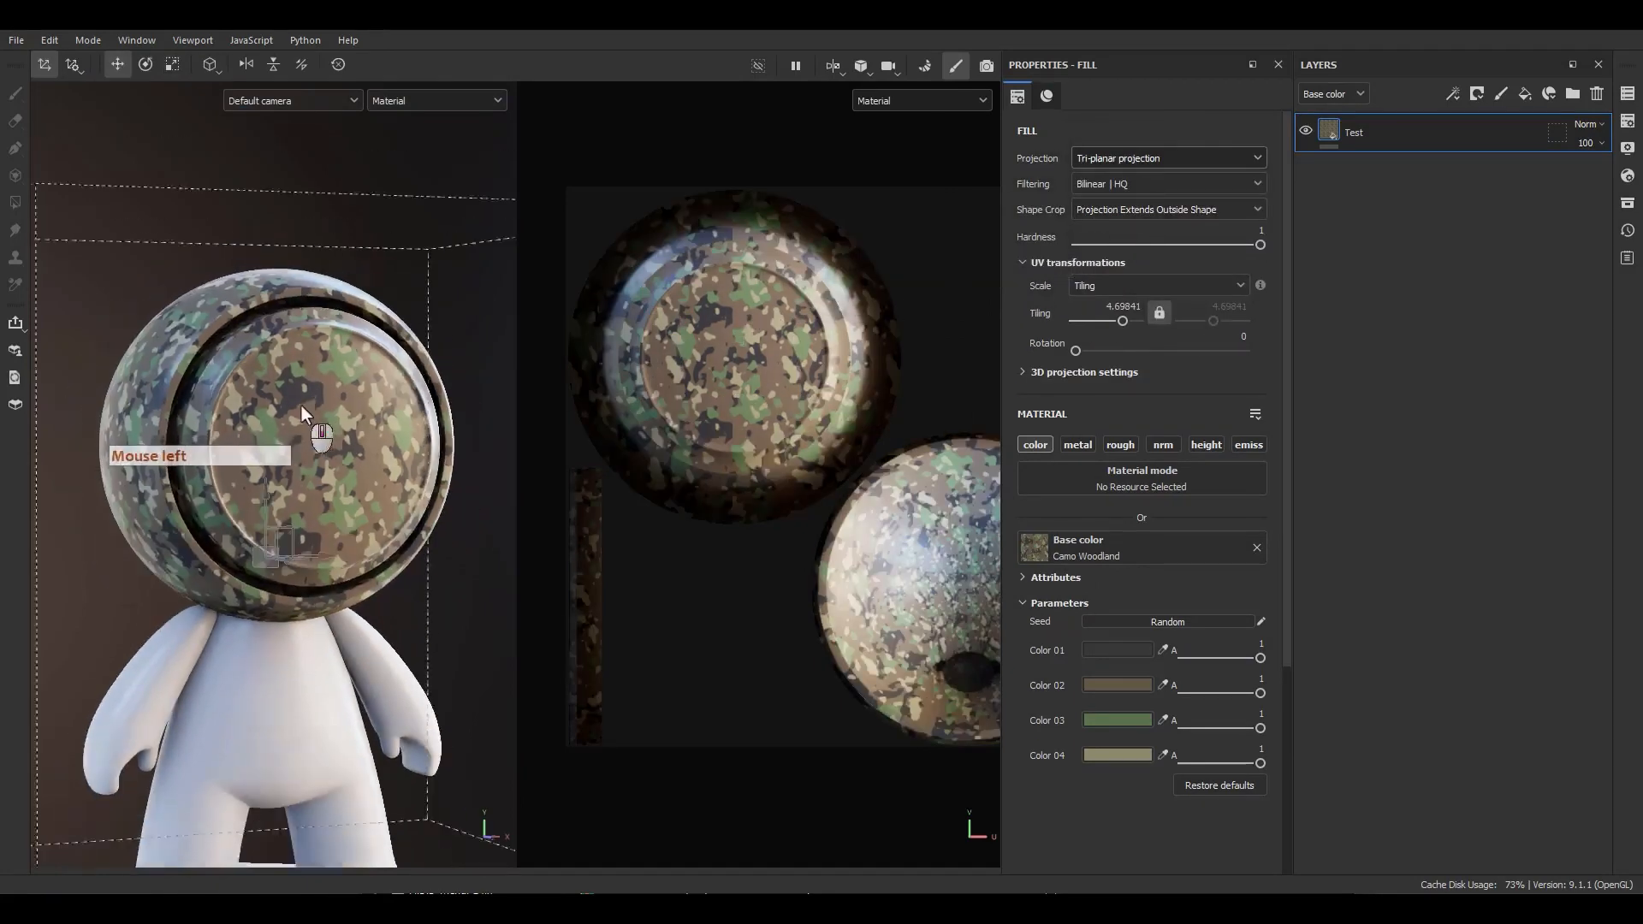
pyautogui.keyDown('alt'); pyautogui.moveTo(304, 402); pyautogui.dragTo(351, 465); pyautogui.keyUp('alt')
pyautogui.keyDown('alt'); pyautogui.moveTo(351, 465); pyautogui.dragTo(383, 458, button='middle'); pyautogui.keyUp('alt')
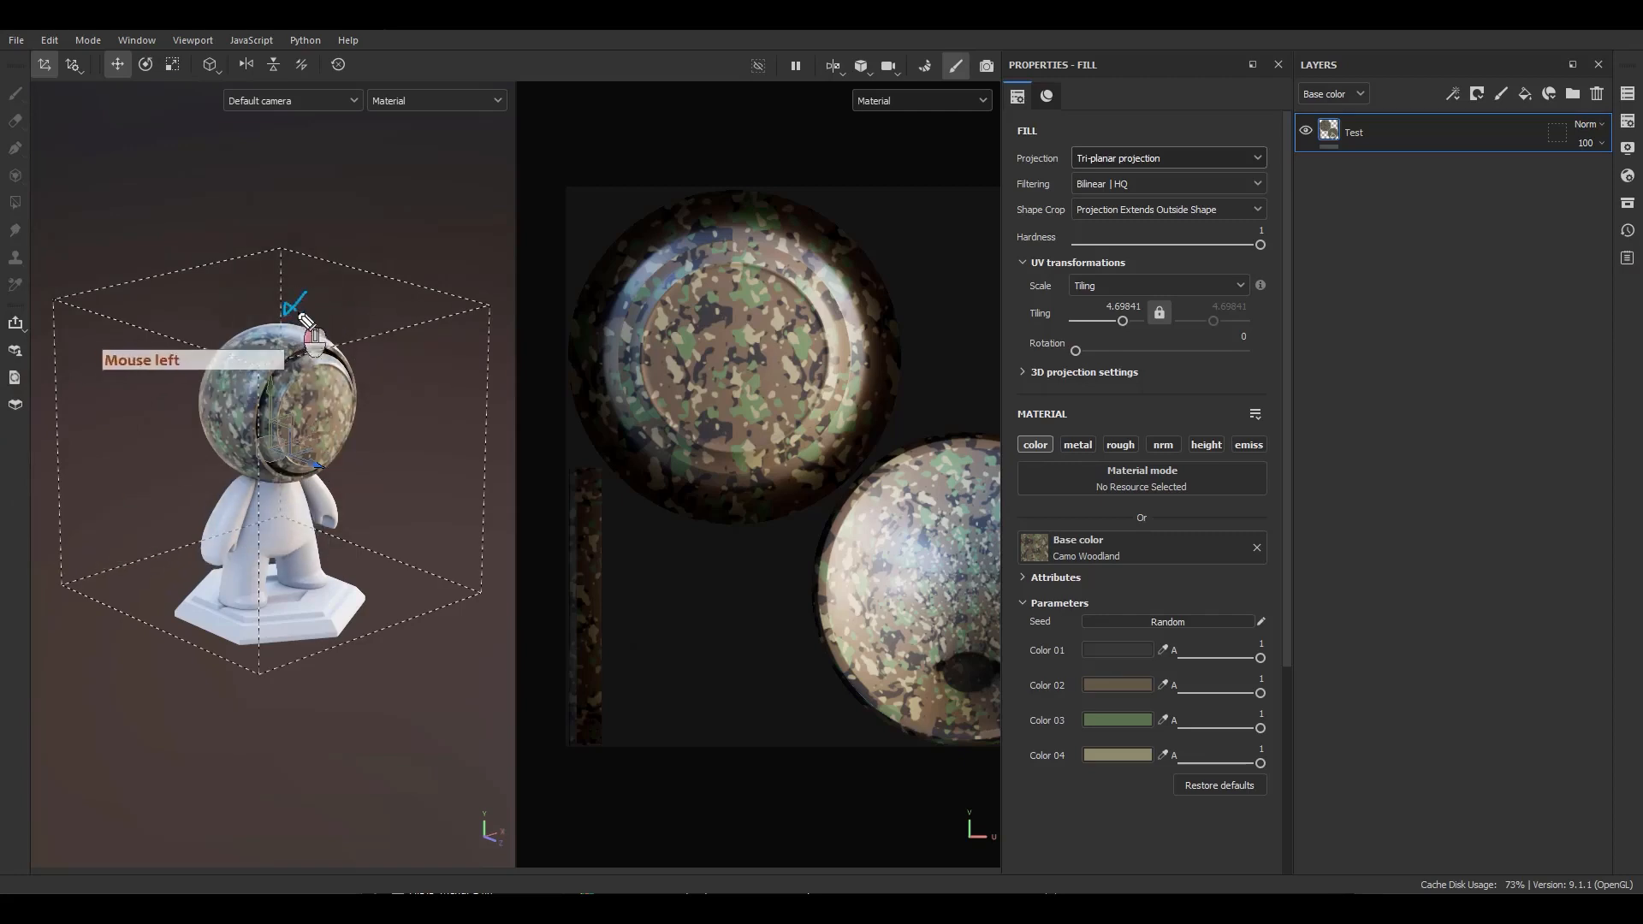
pyautogui.click(394, 414)
pyautogui.click(169, 417)
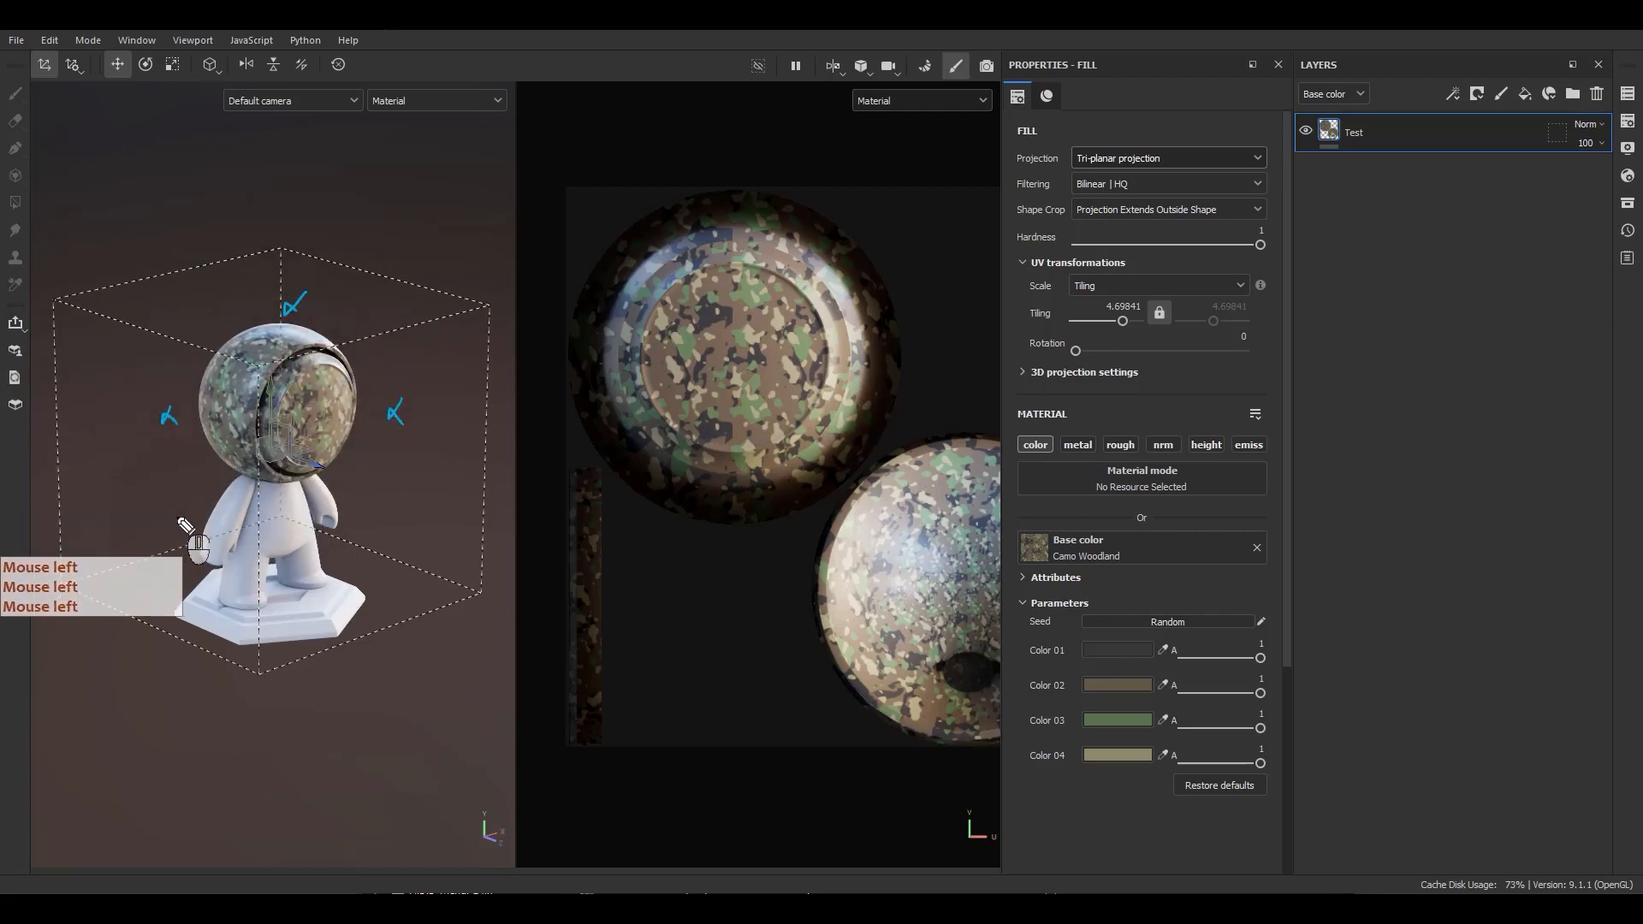
pyautogui.click(168, 520)
pyautogui.click(342, 595)
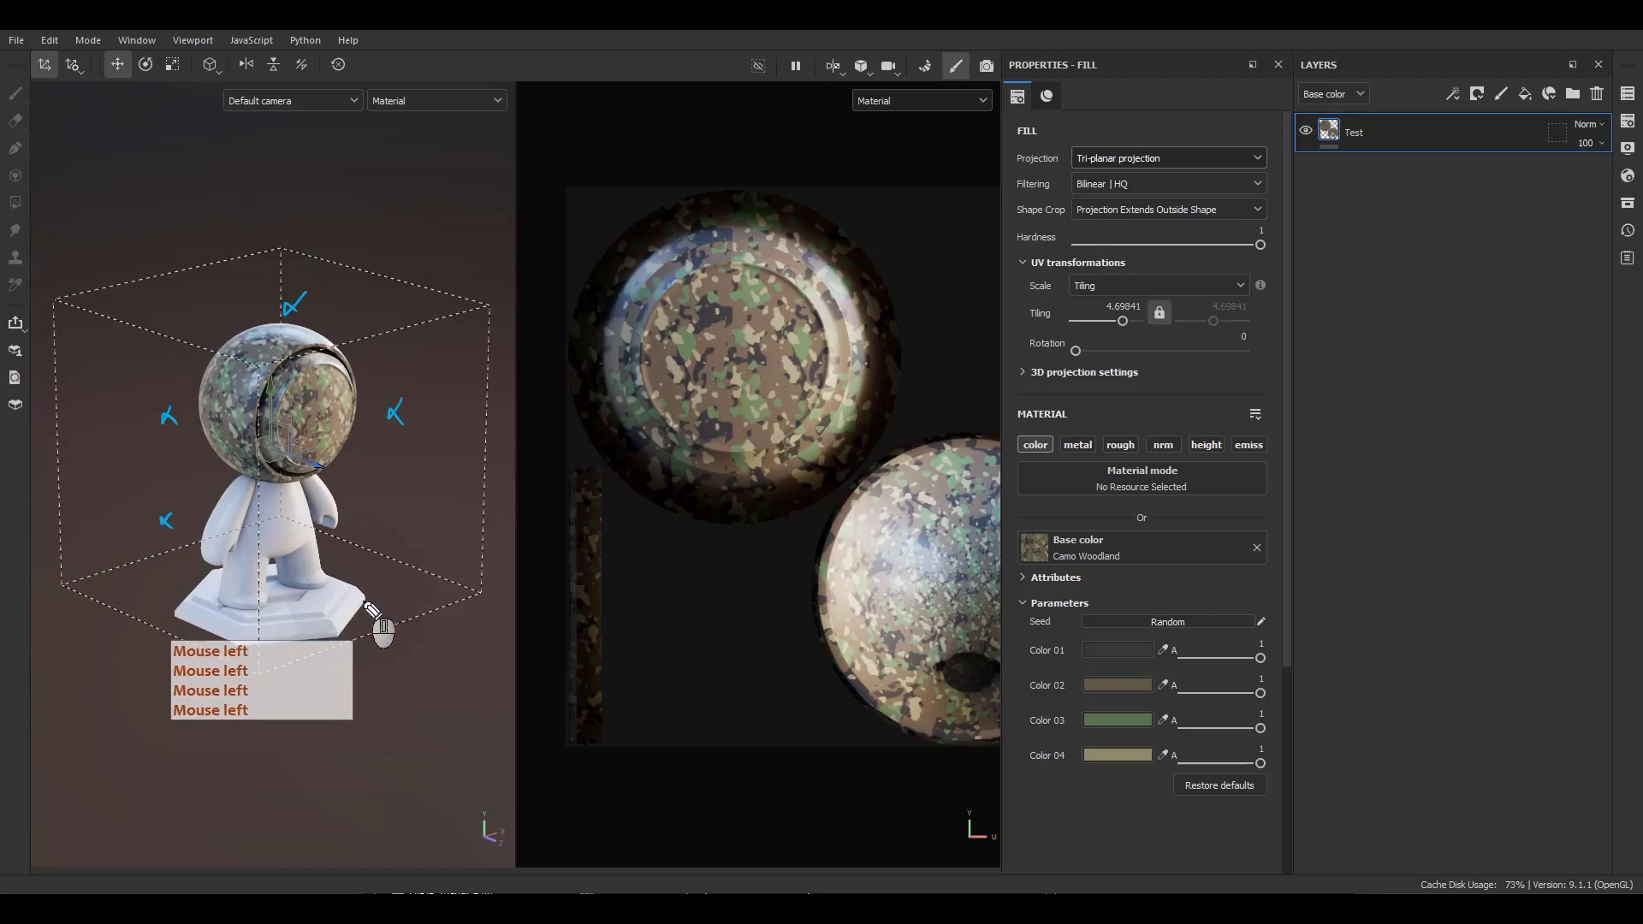
pyautogui.click(436, 497)
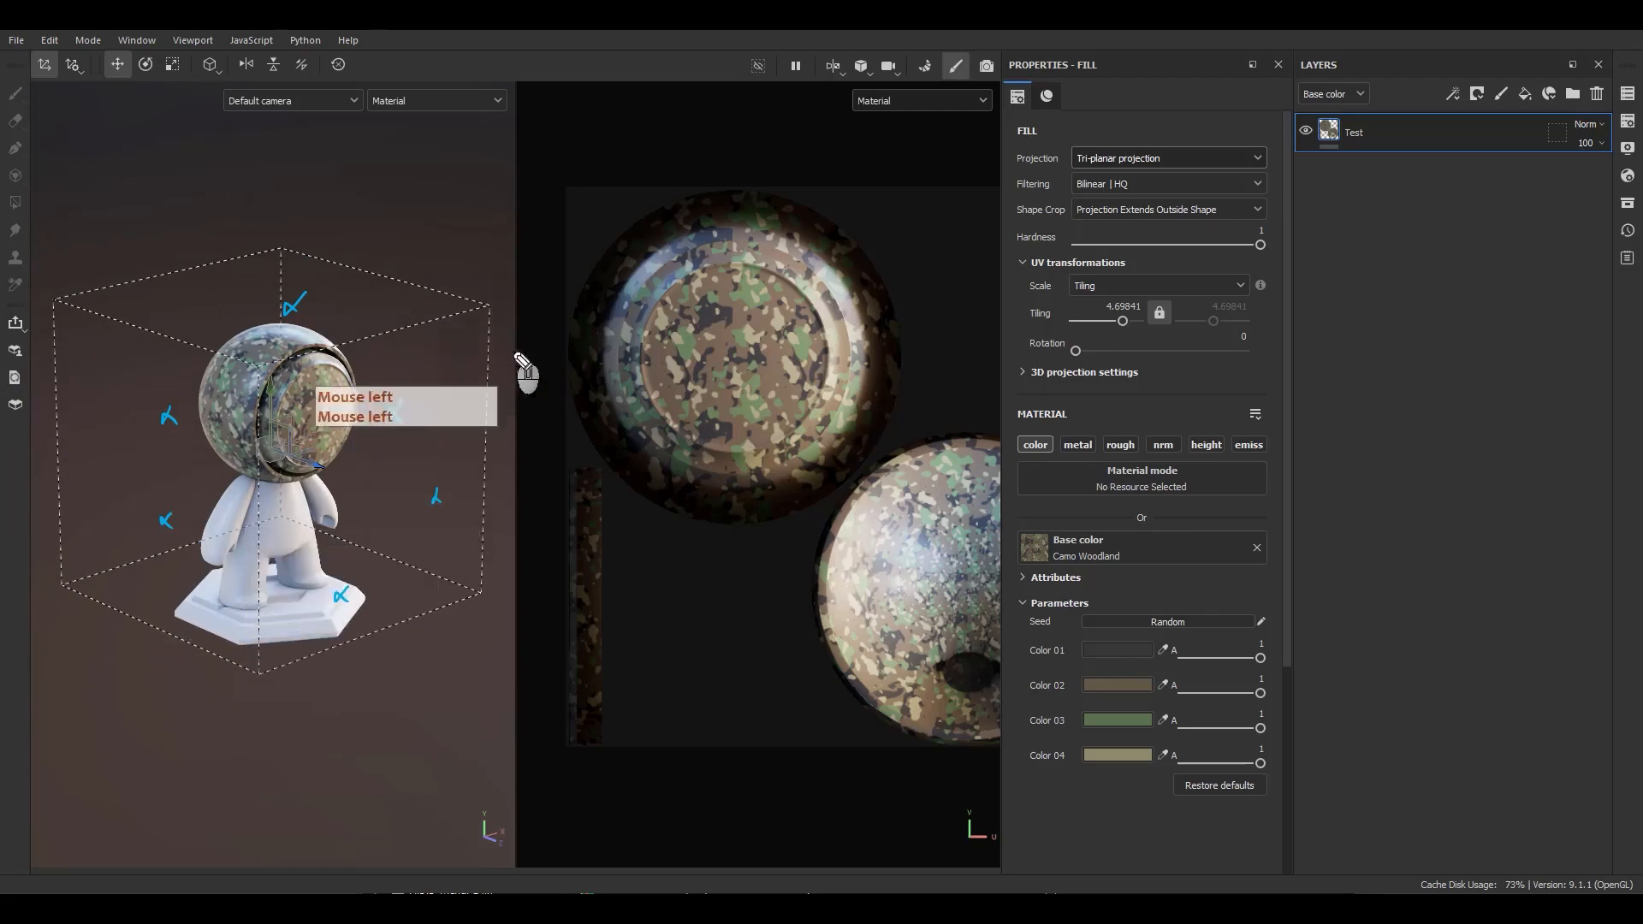
pyautogui.click(369, 459)
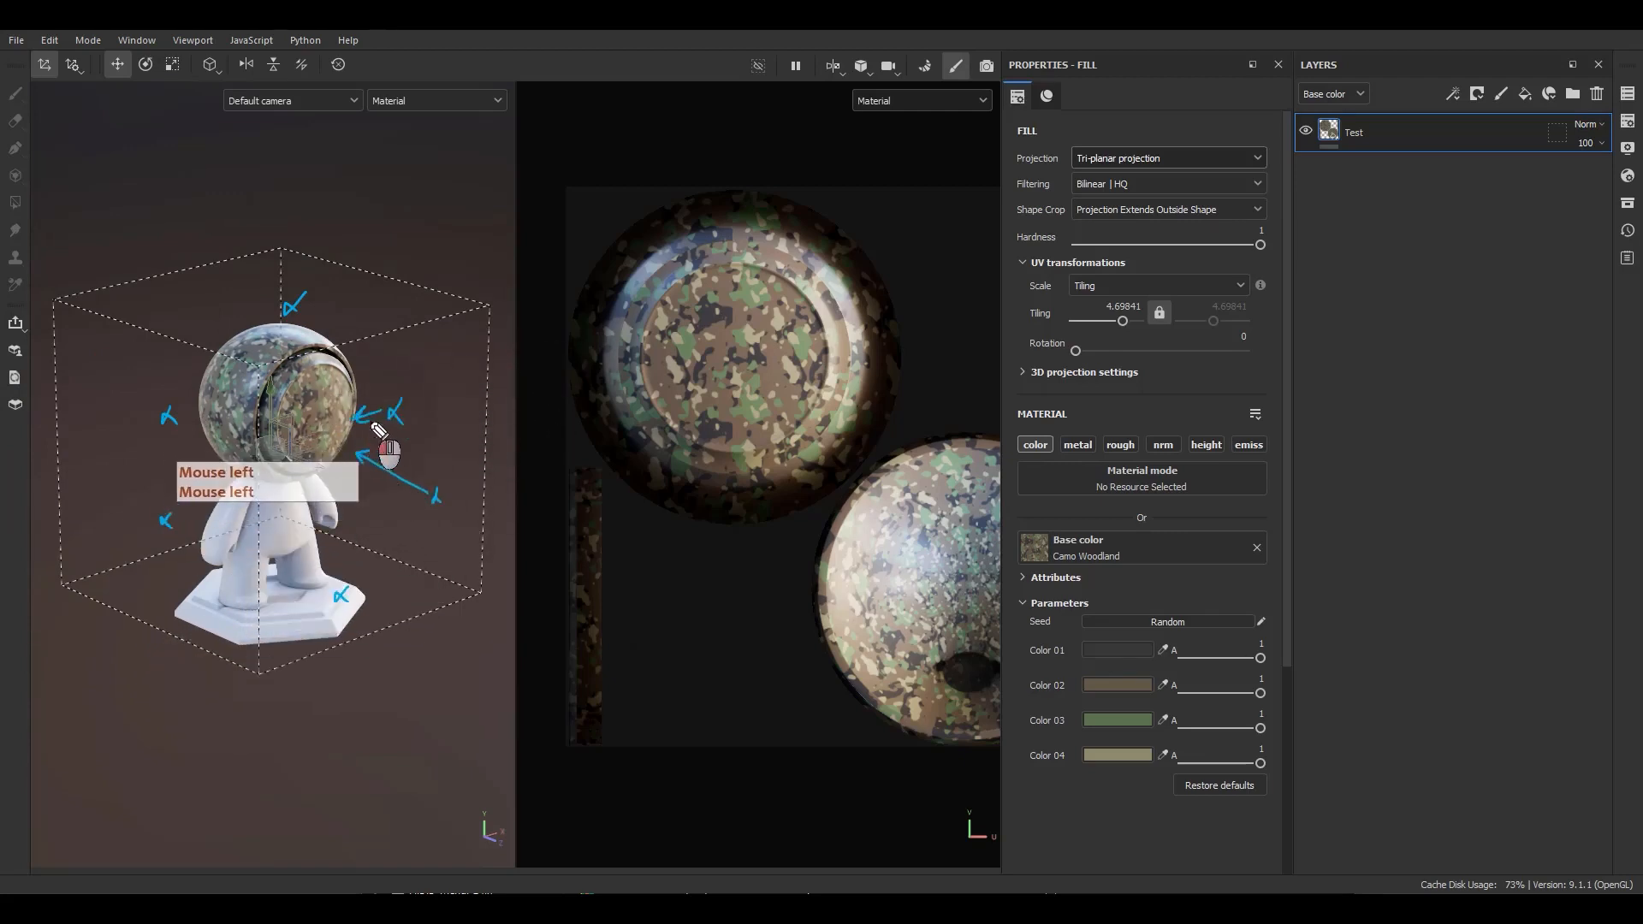
pyautogui.click(198, 436)
pyautogui.click(209, 471)
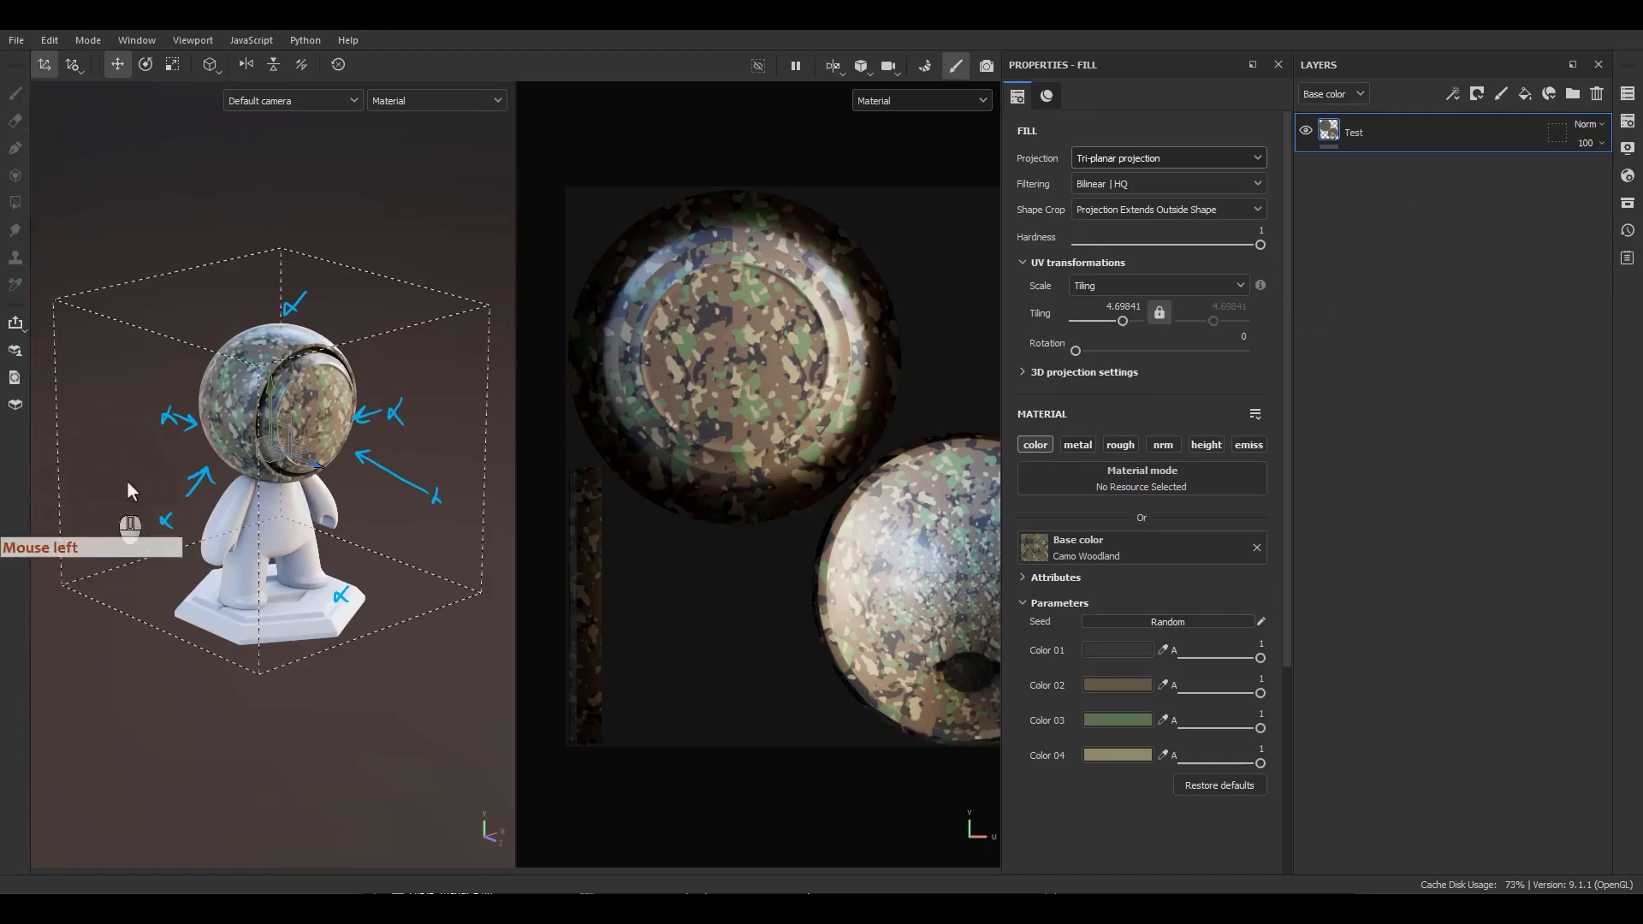
pyautogui.scroll(10, 335, 419)
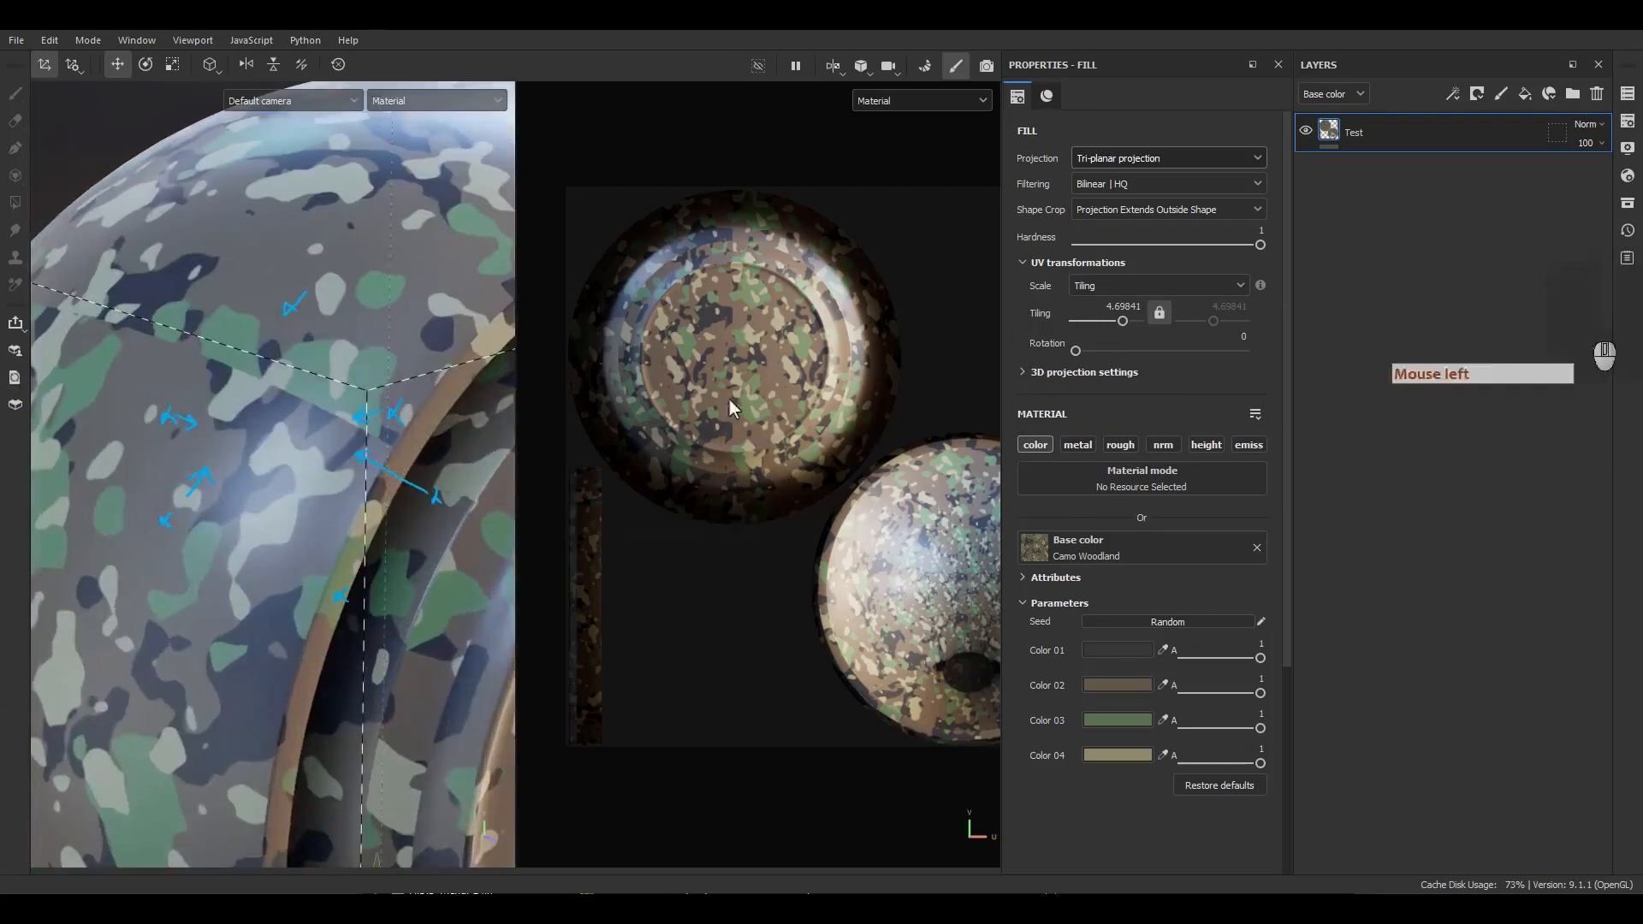
# Set the tri-planar projection's Hardness to 0.5.
pyautogui.press('F2')
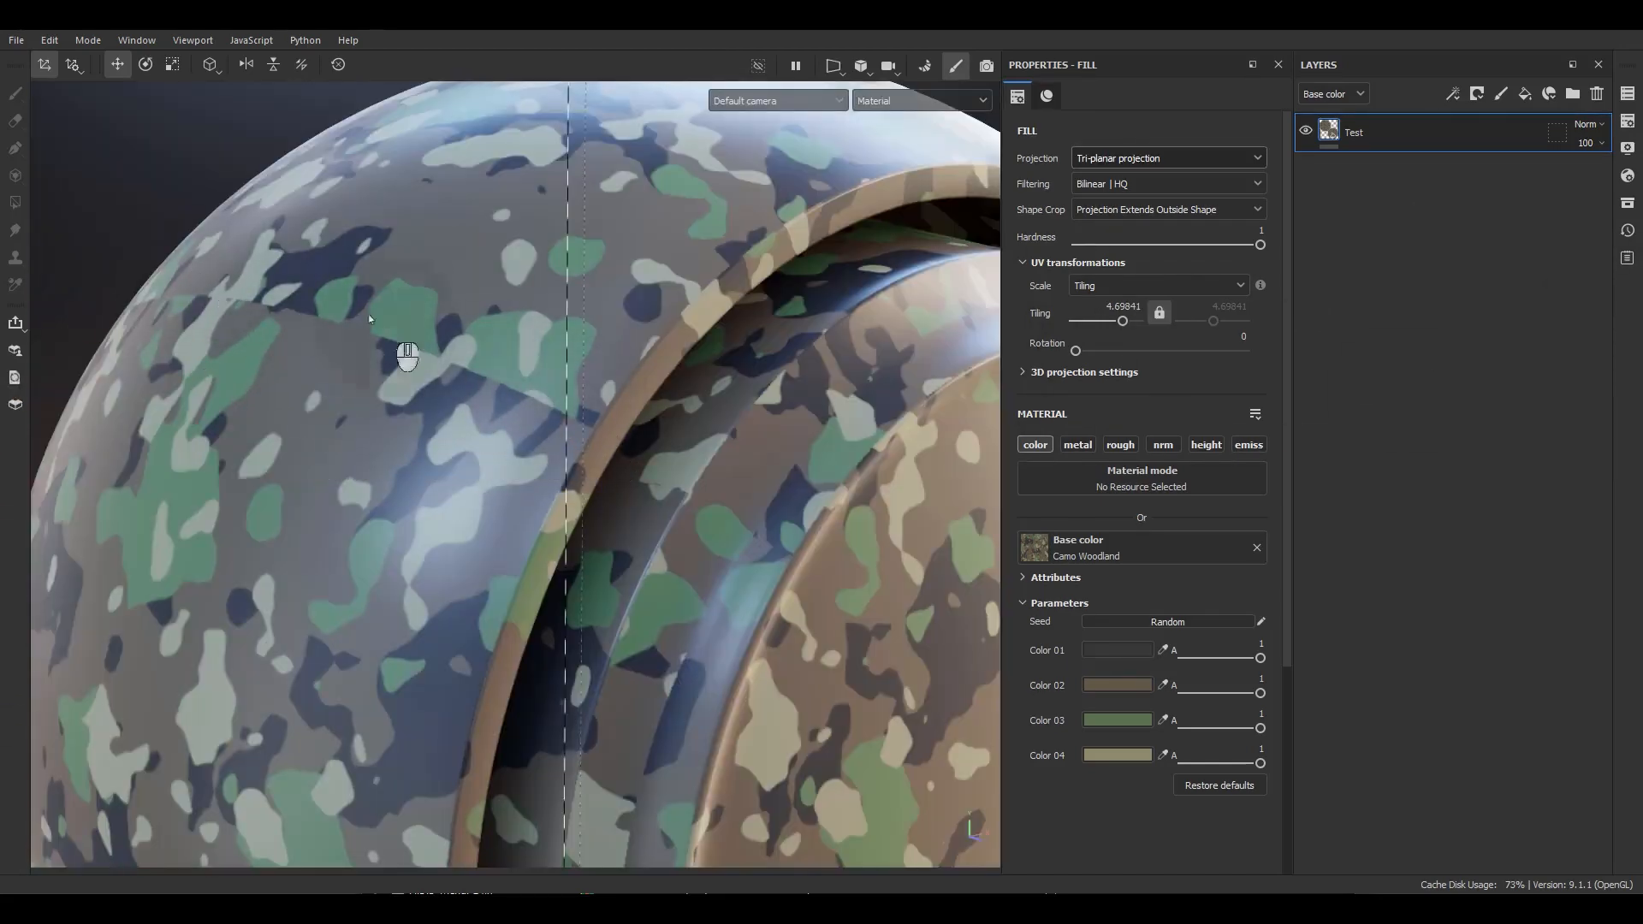
pyautogui.scroll(-5, 530, 374)
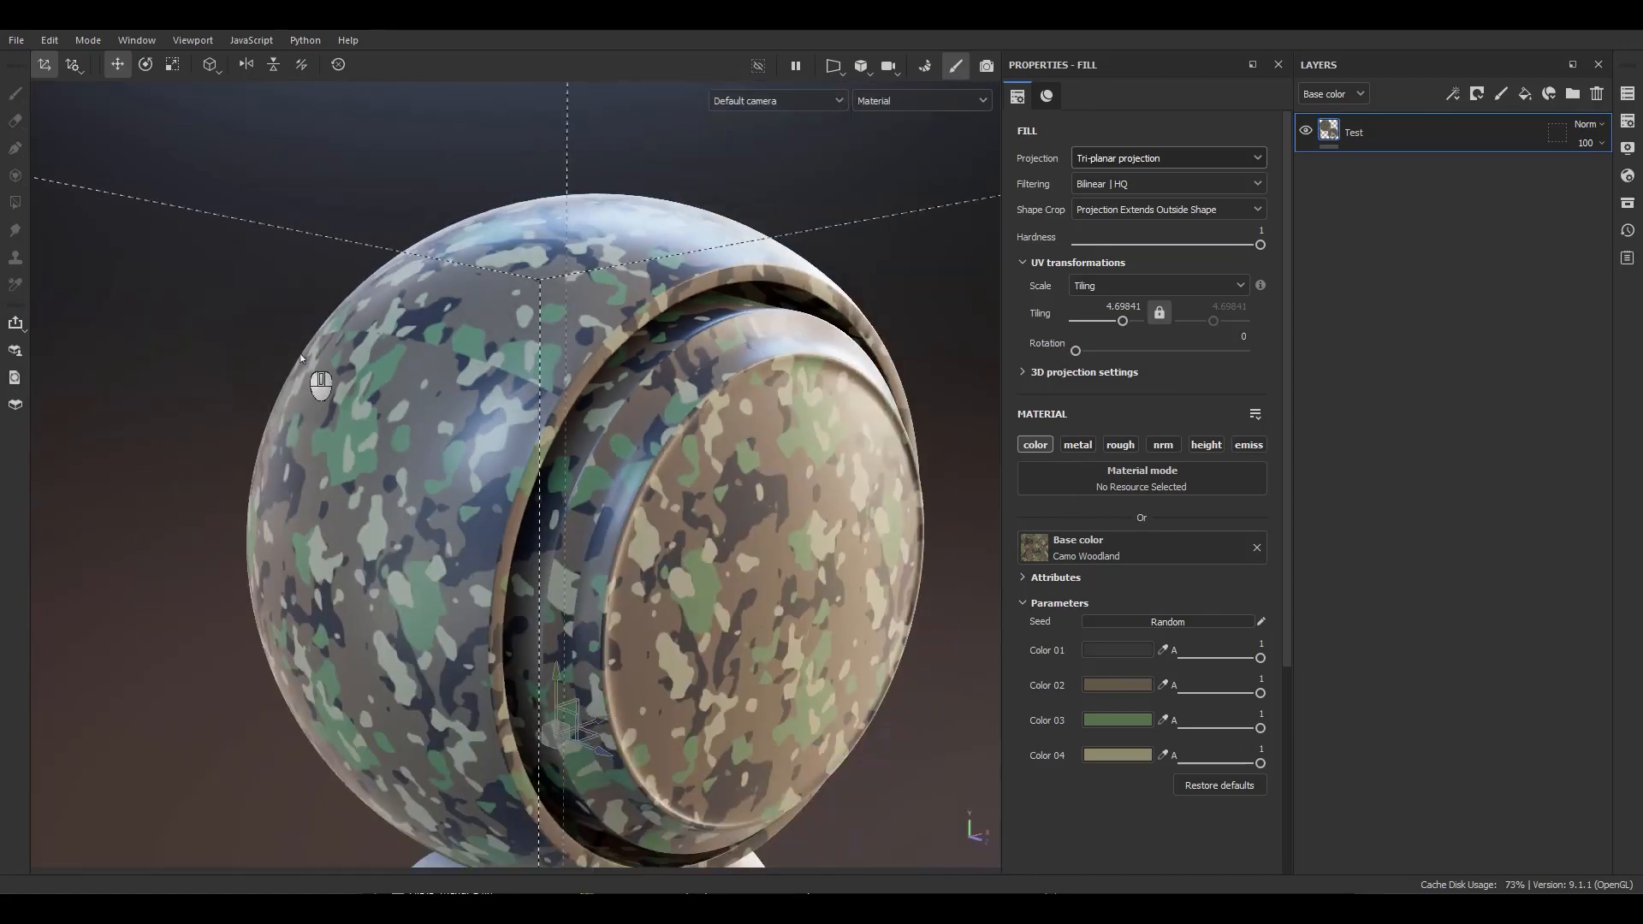
pyautogui.keyDown('alt'); pyautogui.moveTo(475, 496); pyautogui.dragTo(574, 531); pyautogui.keyUp('alt')
pyautogui.scroll(3, 536, 383)
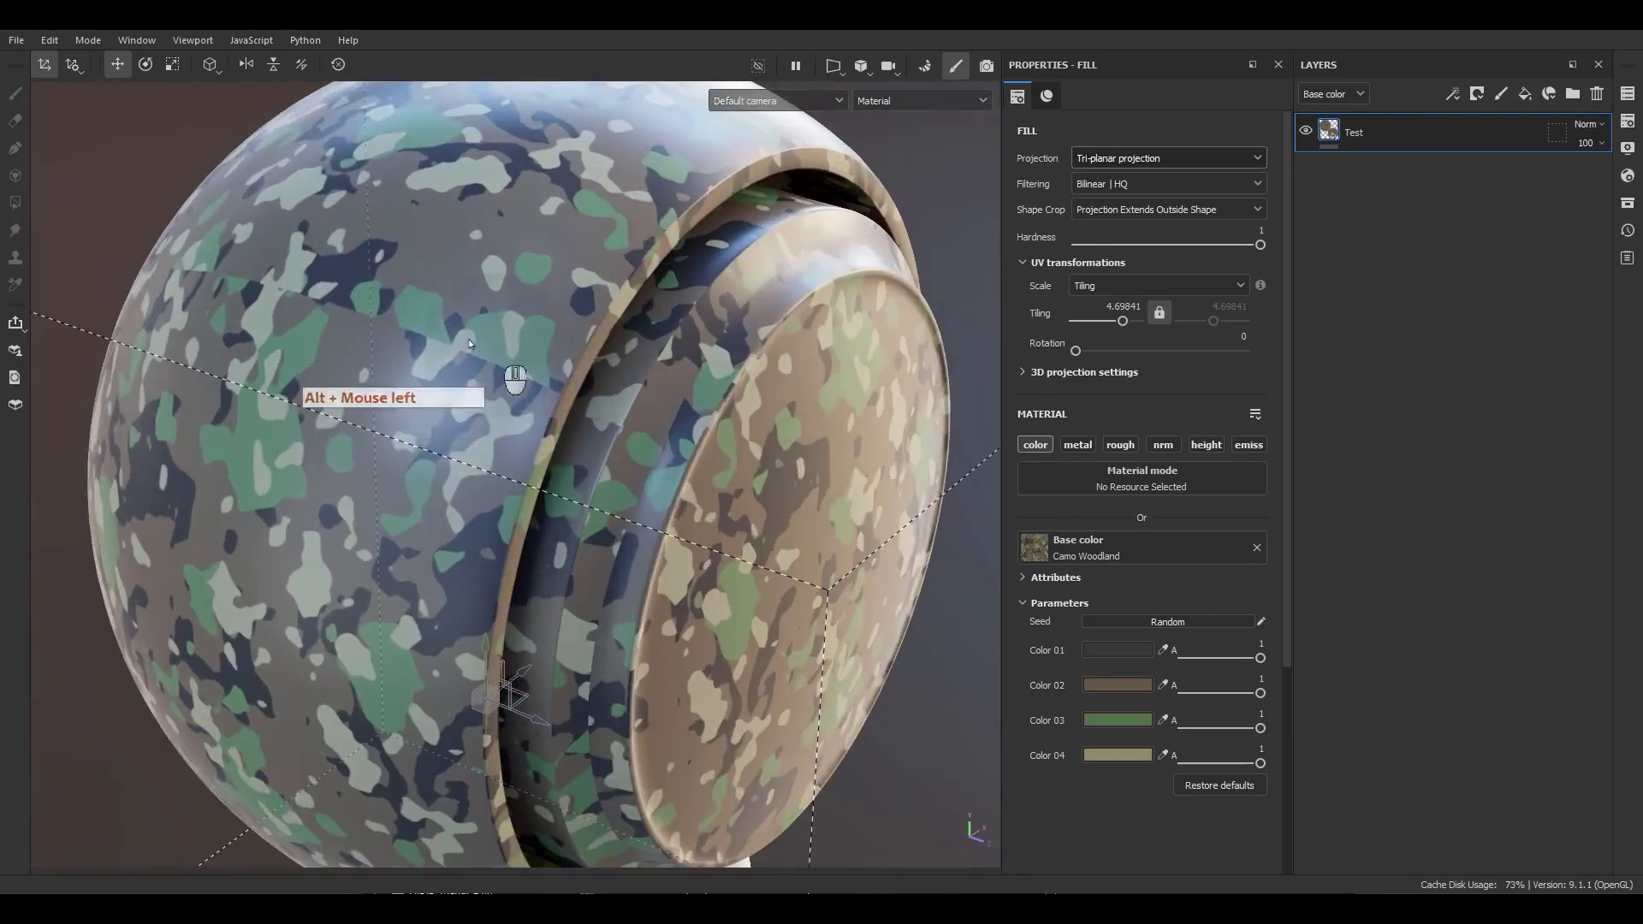
pyautogui.moveTo(1260, 246); pyautogui.dragTo(1157, 249)
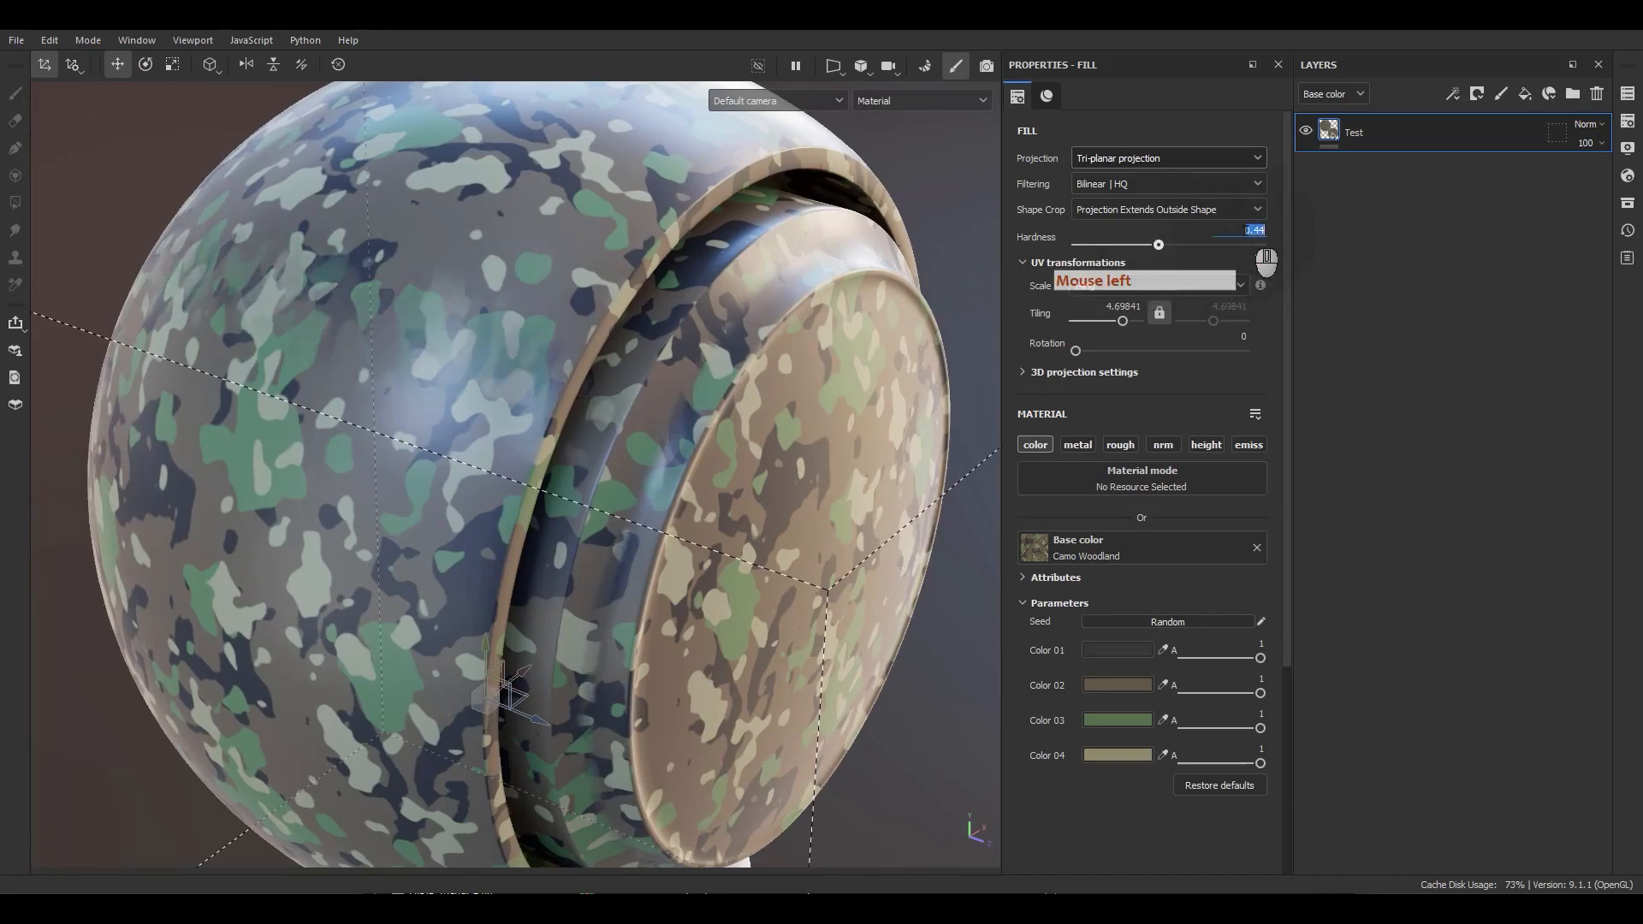
pyautogui.press('Return')
# Orbit around the character's head to examine the tri-planar blending seams.
pyautogui.keyDown('alt'); pyautogui.moveTo(385, 501); pyautogui.dragTo(550, 422); pyautogui.keyUp('alt')
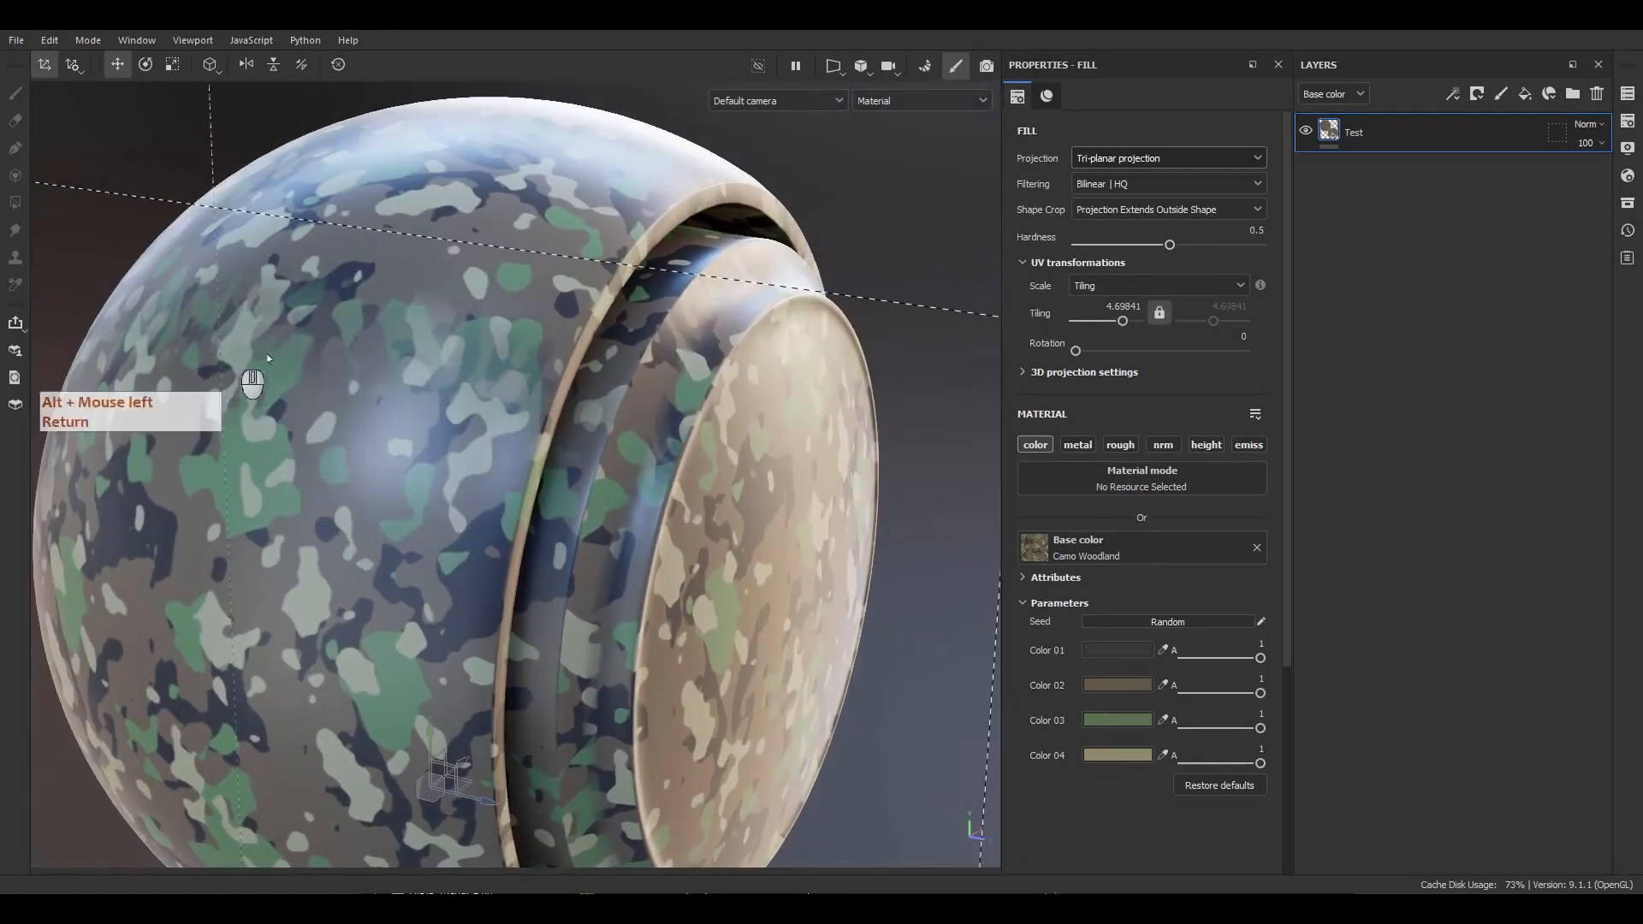
pyautogui.scroll(-3, 346, 352)
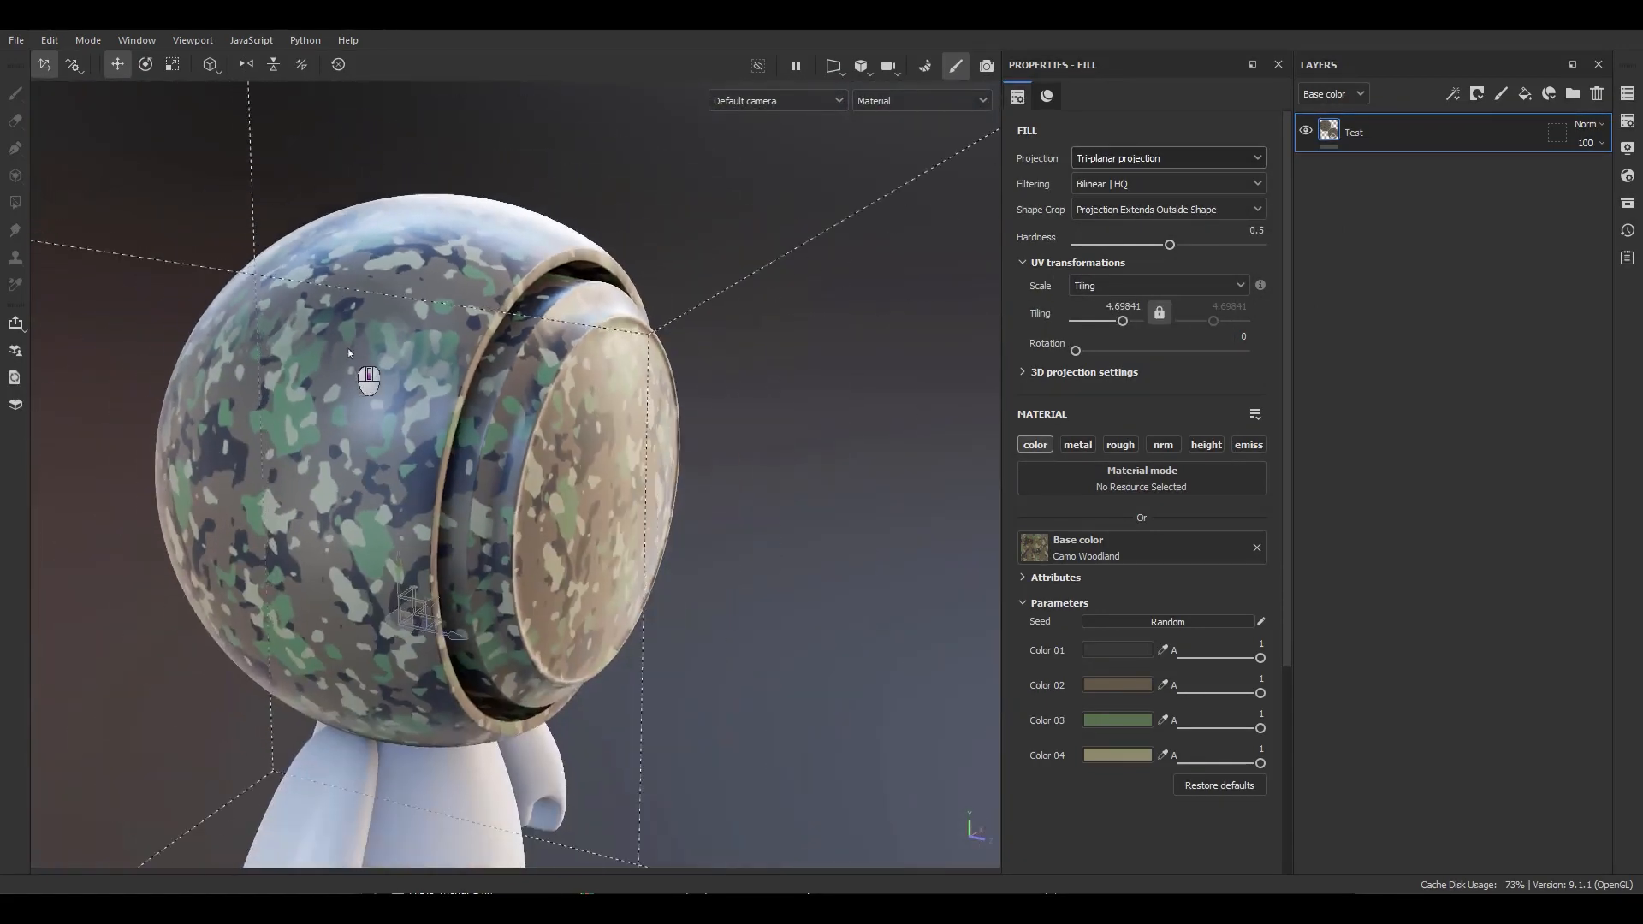
pyautogui.keyDown('alt'); pyautogui.moveTo(351, 355); pyautogui.dragTo(633, 390); pyautogui.keyUp('alt')
pyautogui.keyDown('alt'); pyautogui.moveTo(634, 390); pyautogui.dragTo(654, 396, button='middle'); pyautogui.keyUp('alt')
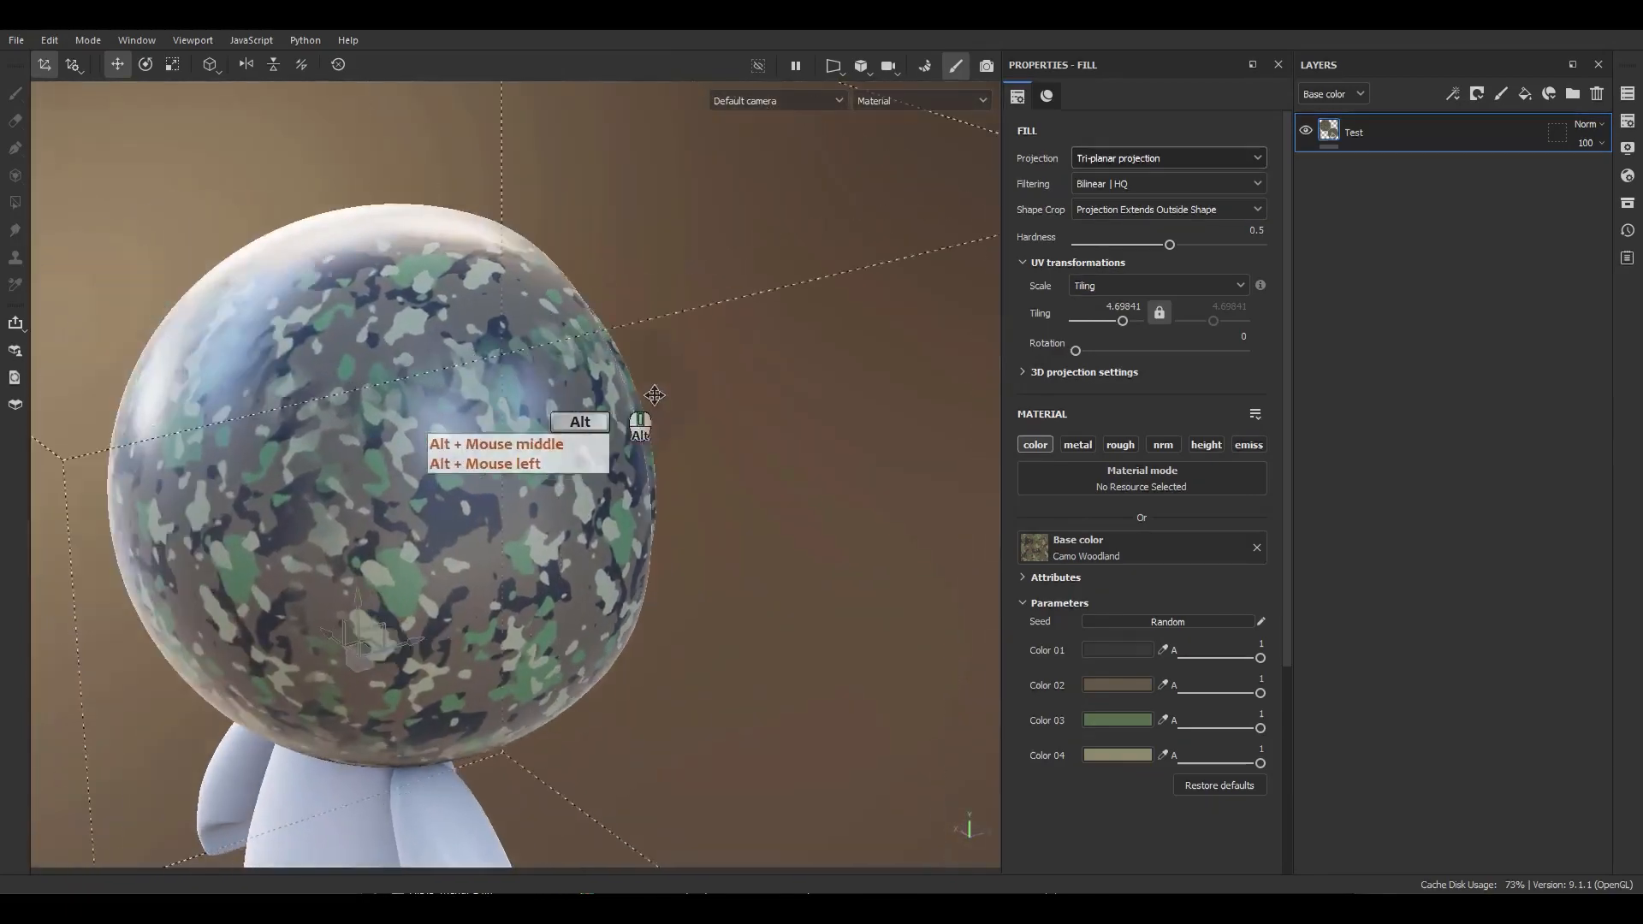
pyautogui.keyDown('alt'); pyautogui.moveTo(654, 396); pyautogui.dragTo(271, 379); pyautogui.keyUp('alt')
pyautogui.scroll(-5, 565, 428)
pyautogui.keyDown('alt'); pyautogui.moveTo(657, 602); pyautogui.dragTo(558, 470, button='middle'); pyautogui.keyUp('alt')
pyautogui.keyDown('alt'); pyautogui.click(461, 396); pyautogui.keyUp('alt')
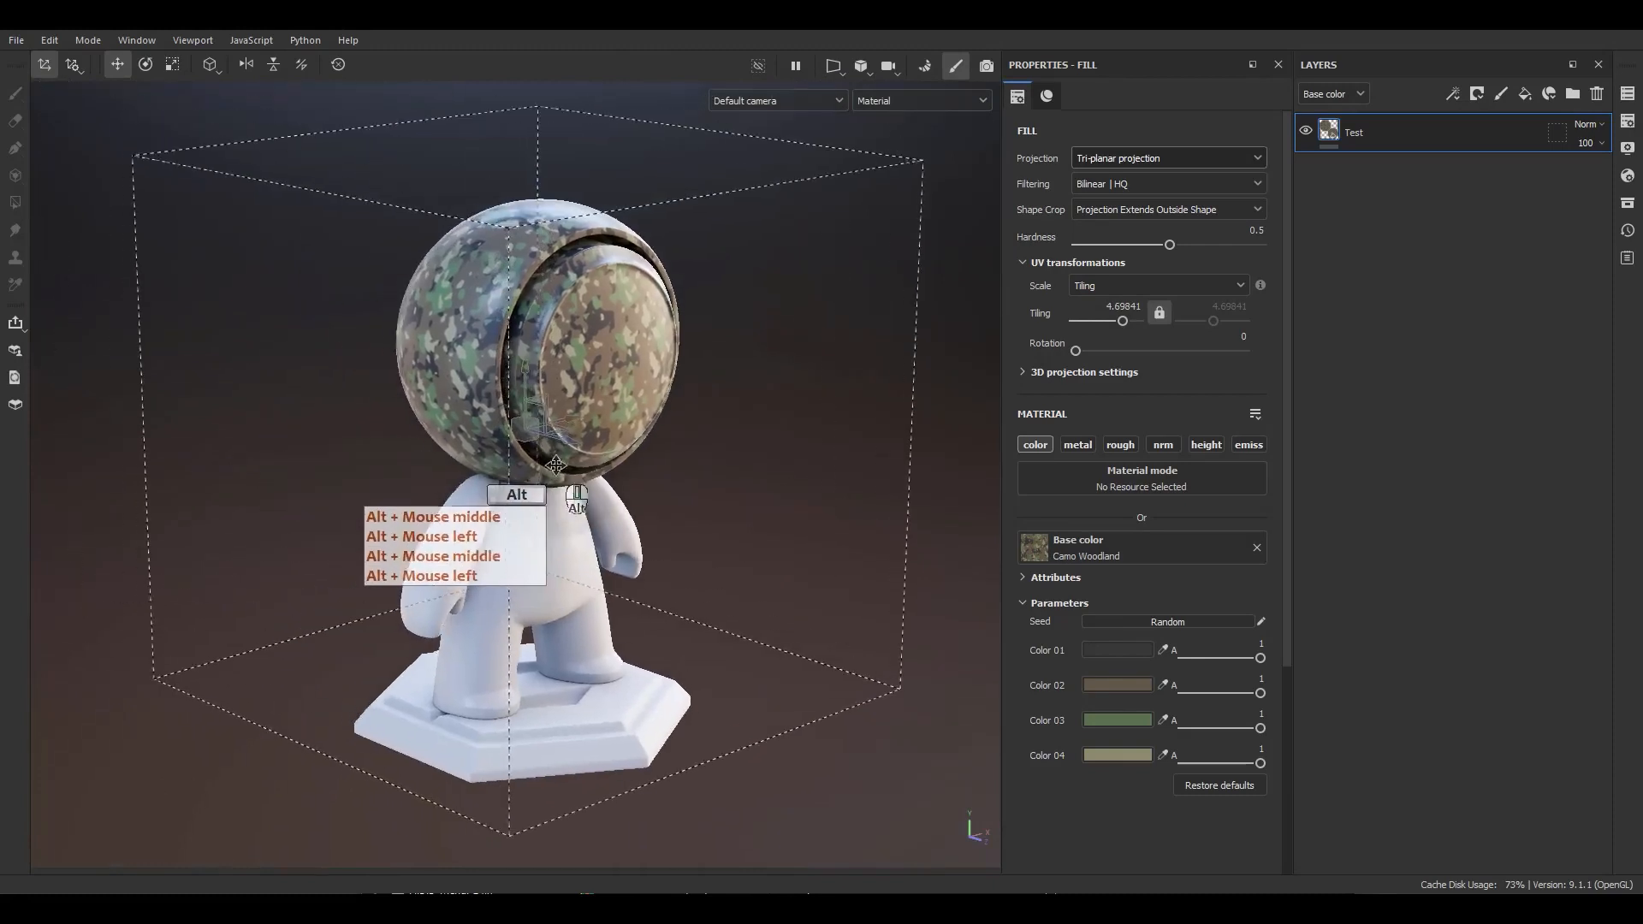
pyautogui.keyDown('alt'); pyautogui.moveTo(558, 470); pyautogui.dragTo(541, 472, button='right'); pyautogui.keyUp('alt')
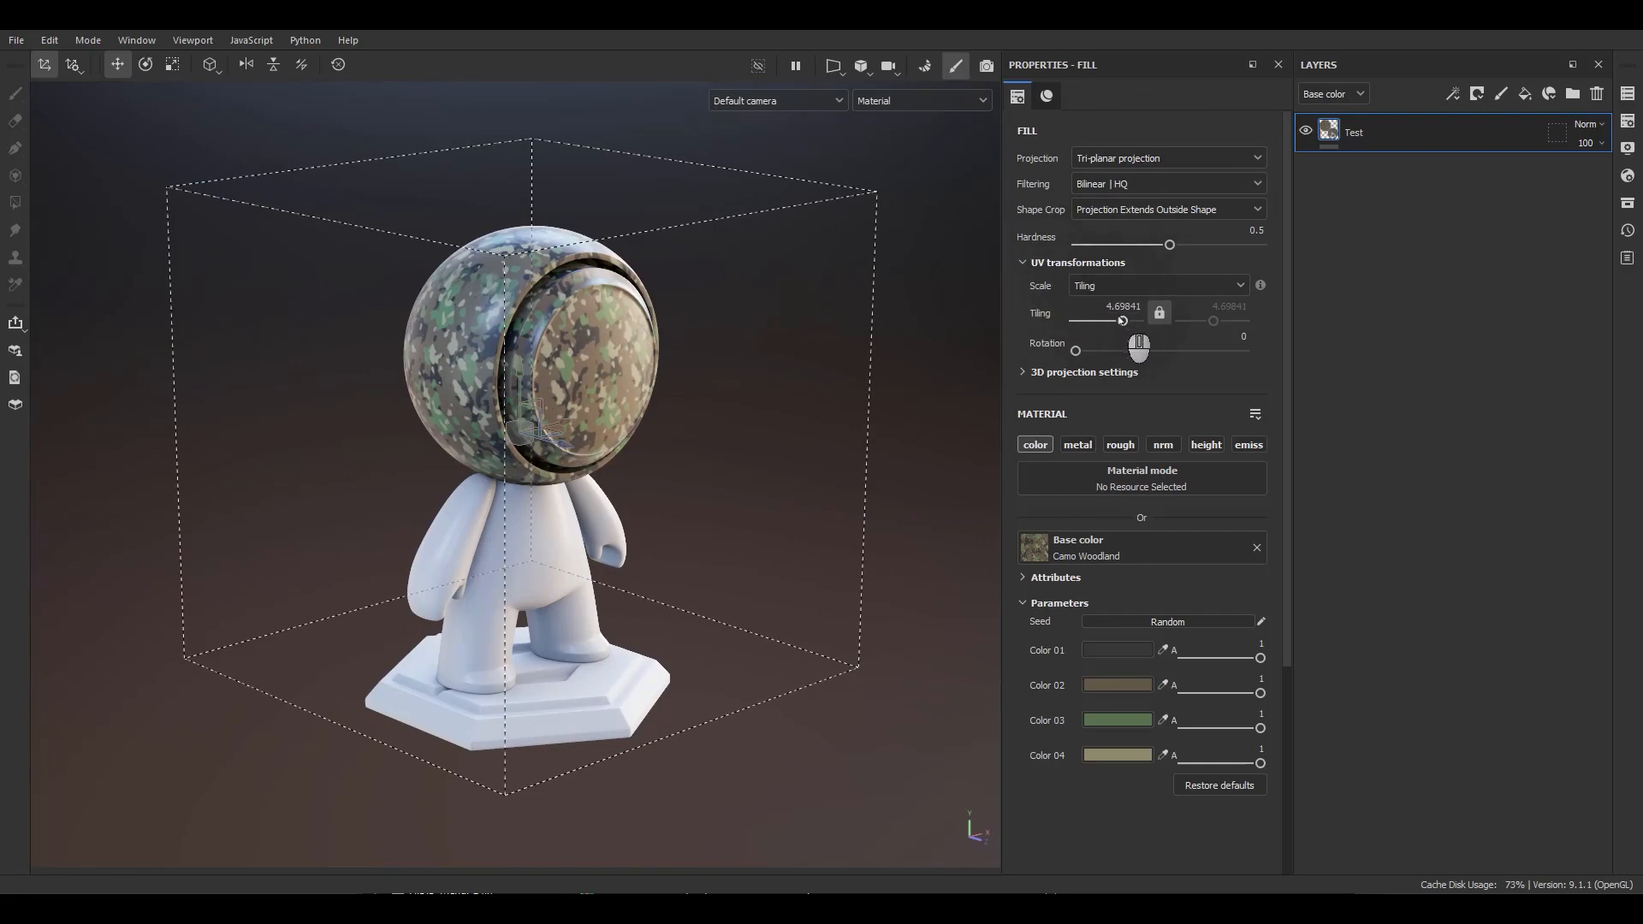
# Set the fill's UV tiling to 2.
pyautogui.moveTo(1122, 320); pyautogui.dragTo(1054, 352)
pyautogui.hotkey('ctrl', 'z')
pyautogui.hotkey('ctrl', 'z')
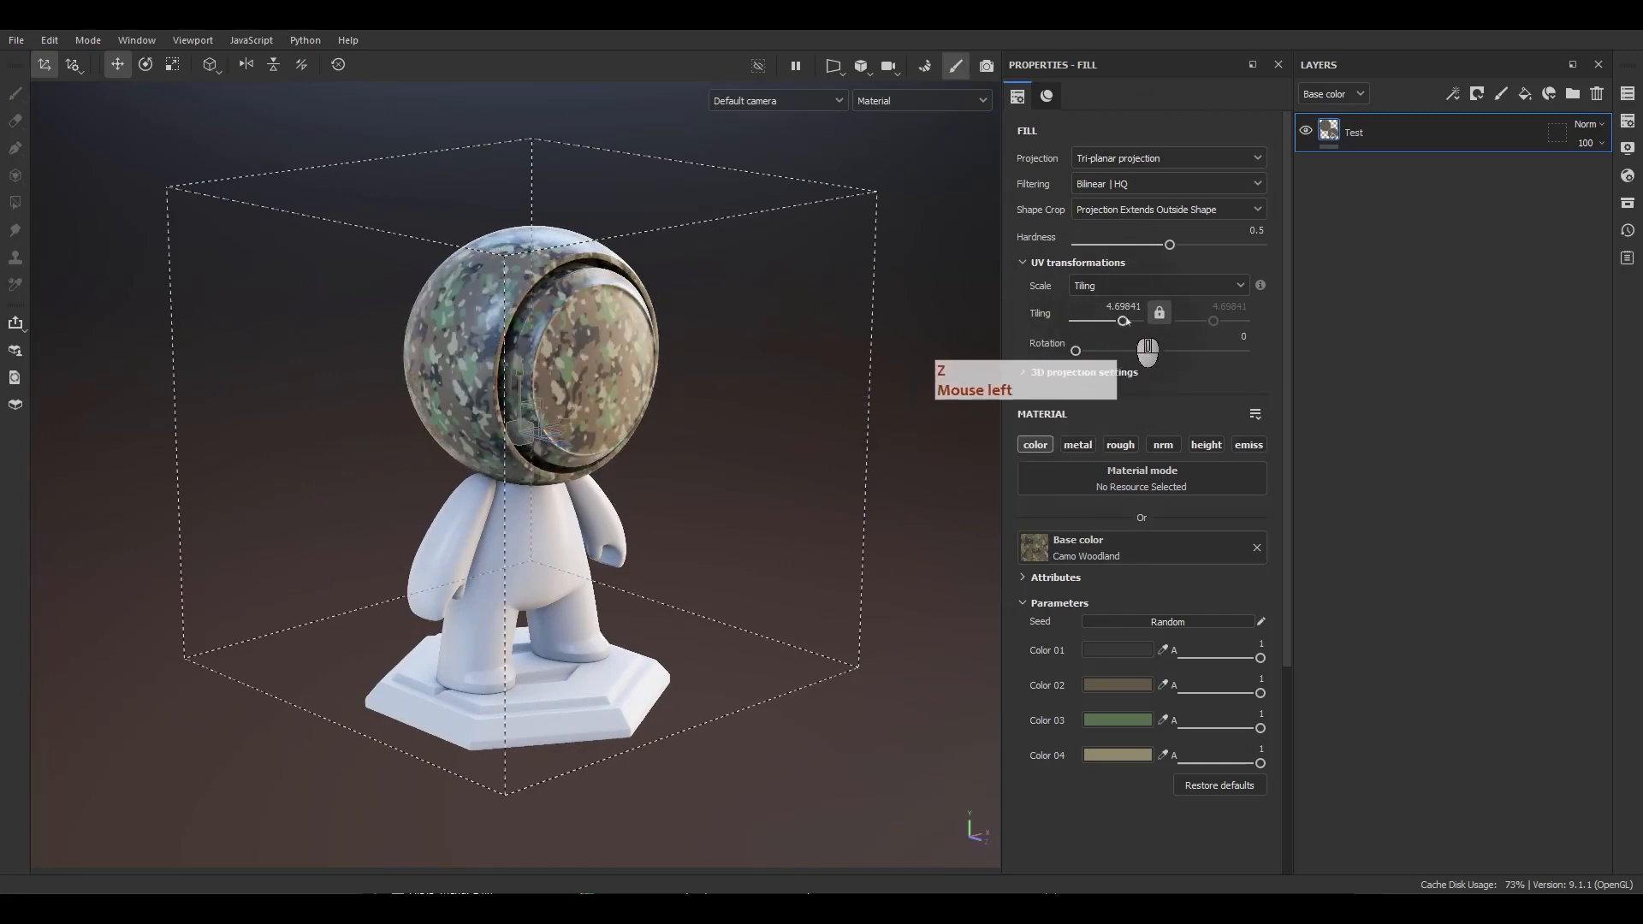
pyautogui.write('23')
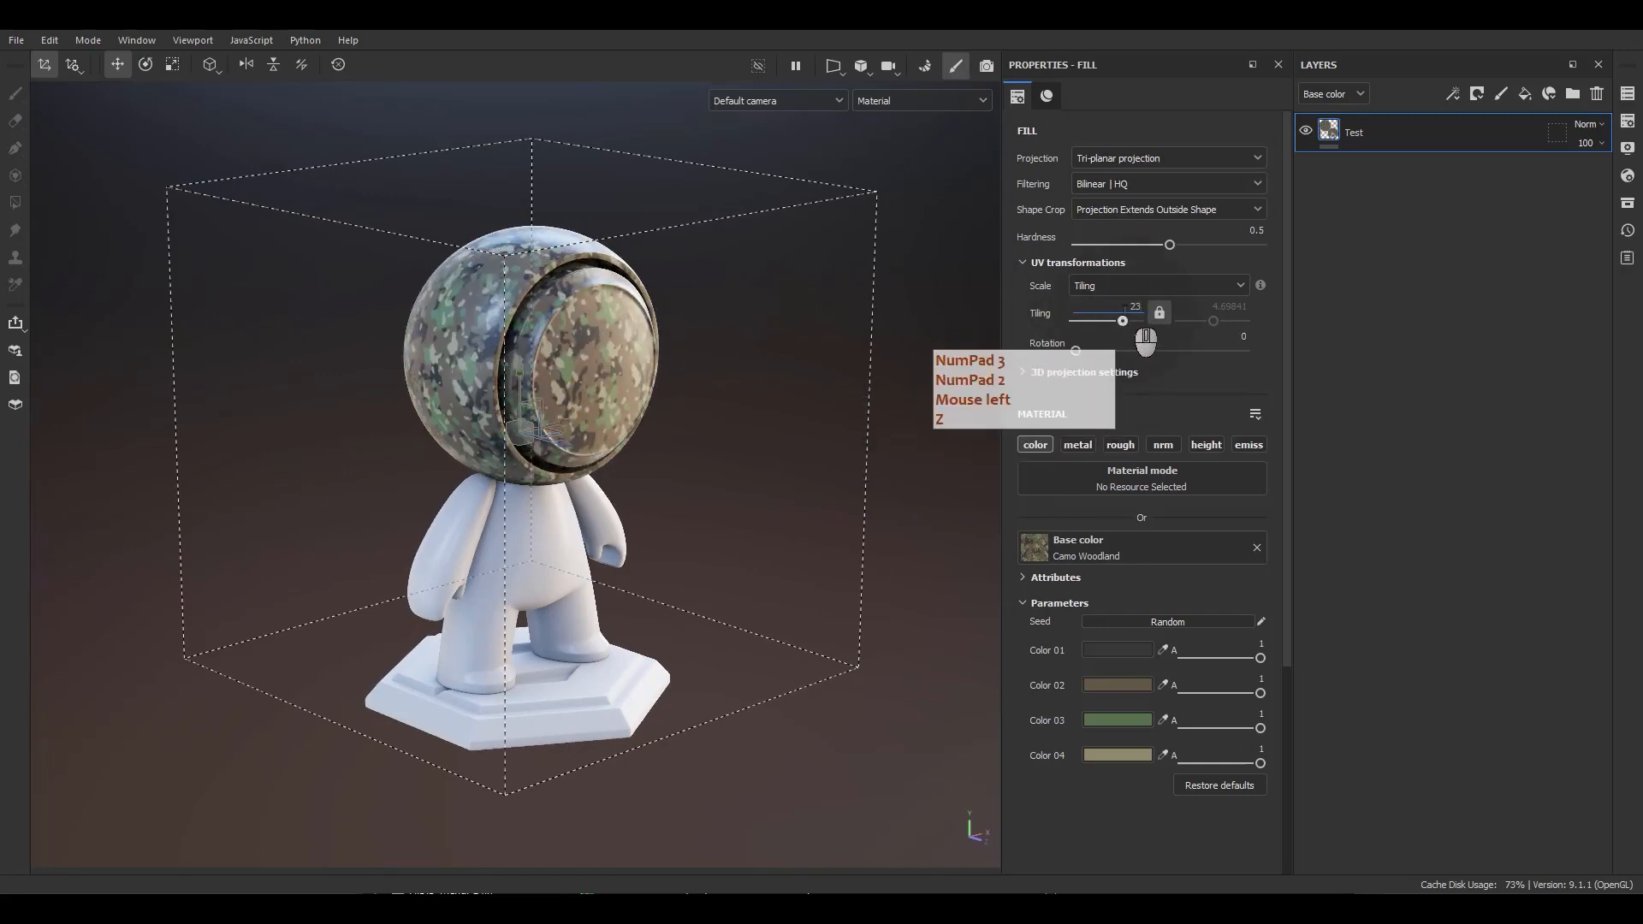
pyautogui.press('BackSpace')
pyautogui.press('Return')
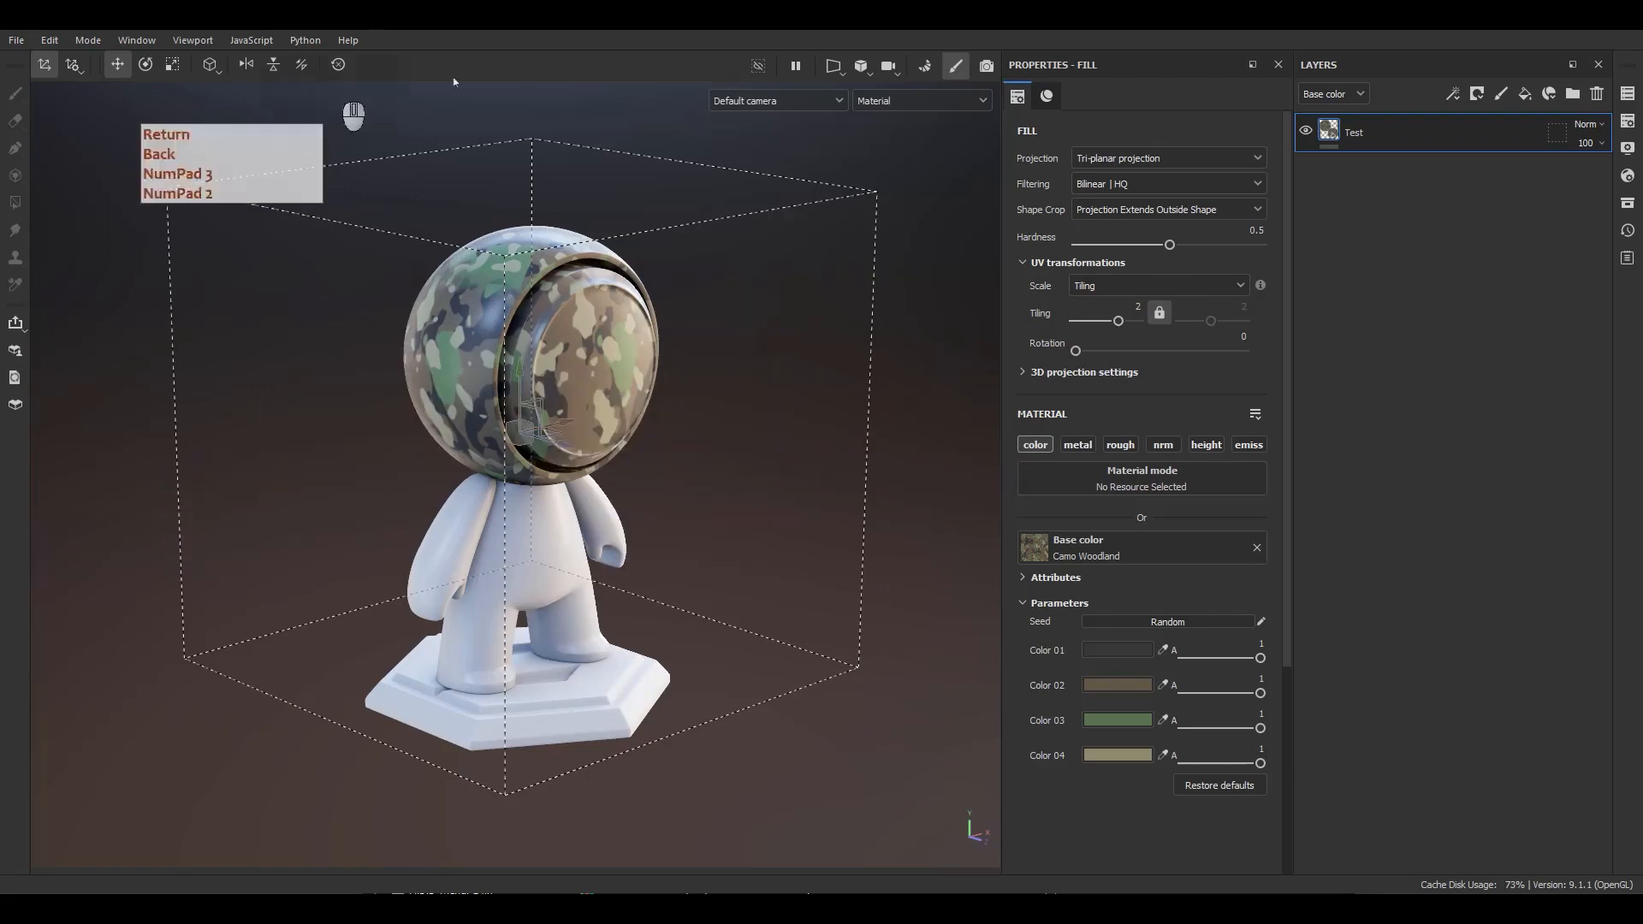
# Expand the 3D projection settings of the fill.
pyautogui.click(1037, 374)
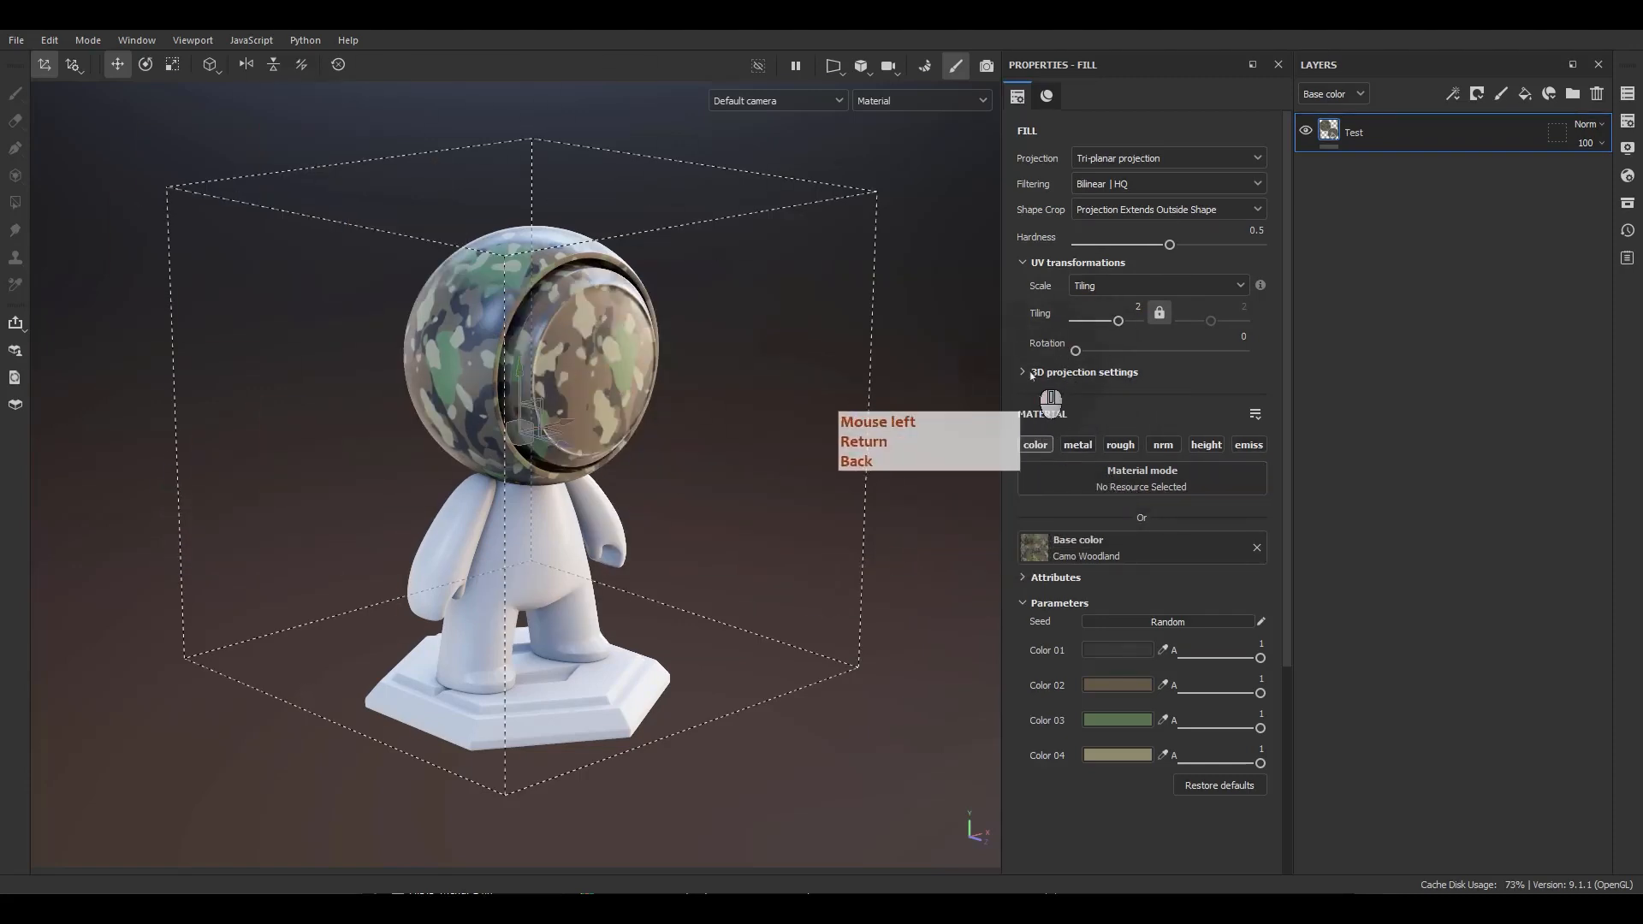
pyautogui.click(1036, 374)
pyautogui.click(1037, 374)
# Test-drag the projection offset and rotation sliders, then undo the changes.
pyautogui.moveTo(1157, 428)
pyautogui.mouseDown()
pyautogui.moveTo(1116, 432)
pyautogui.moveTo(1189, 432)
pyautogui.mouseUp()
pyautogui.hotkey('ctrl', 'z')
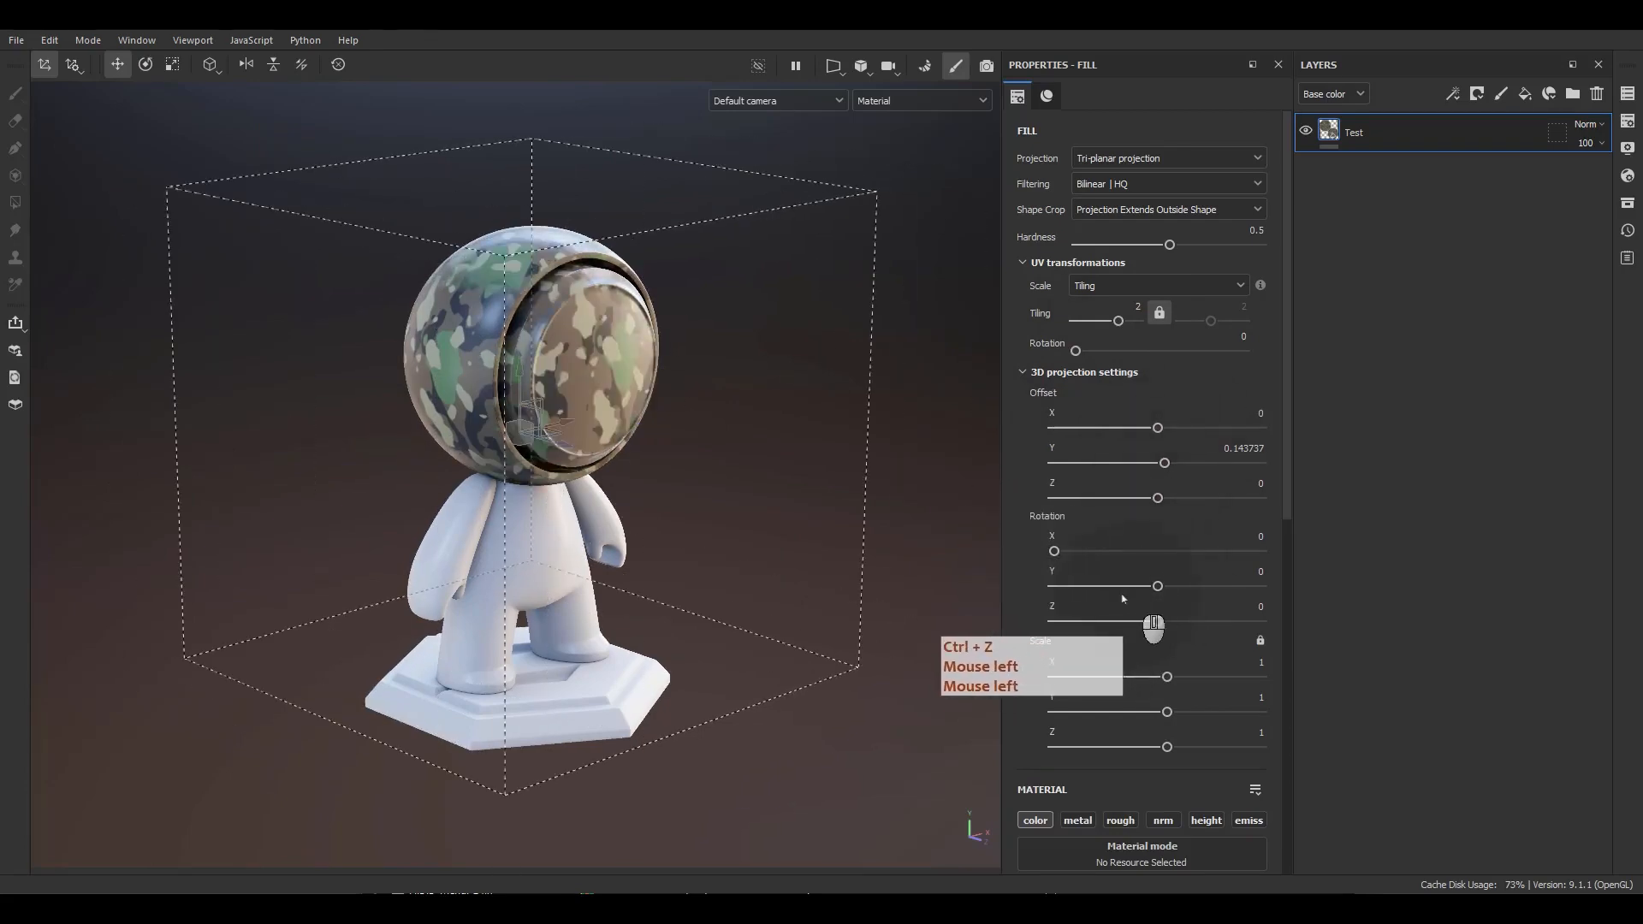
pyautogui.moveTo(1158, 587); pyautogui.dragTo(1169, 633)
pyautogui.hotkey('ctrl', 'z')
pyautogui.scroll(-1, 1172, 627)
pyautogui.hotkey('ctrl', 'z')
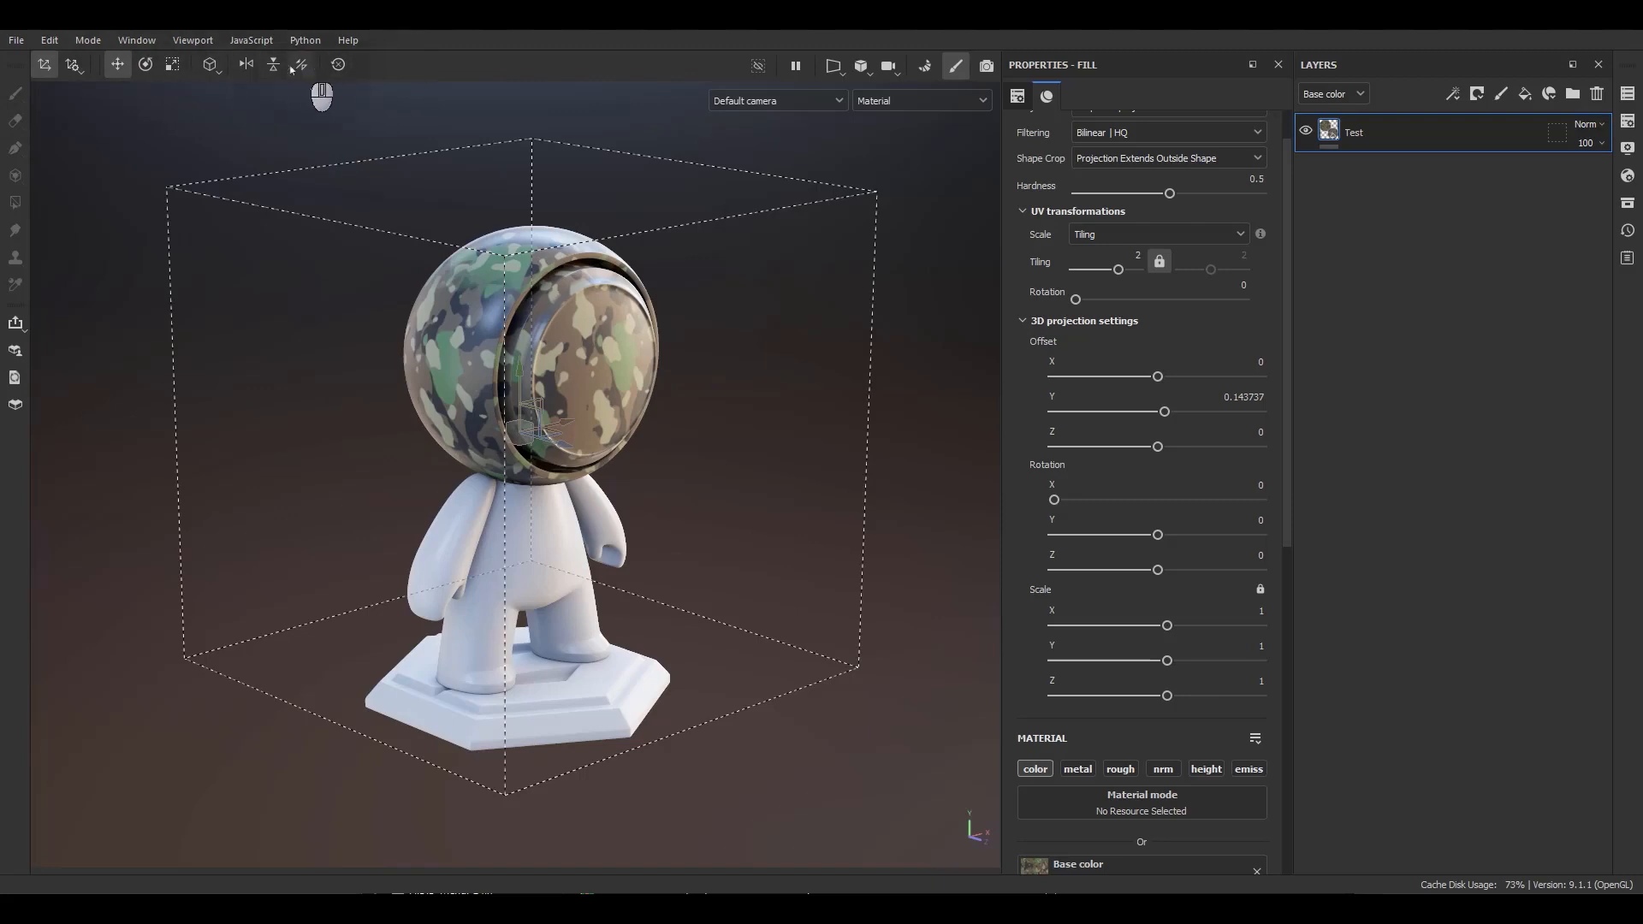
pyautogui.click(345, 65)
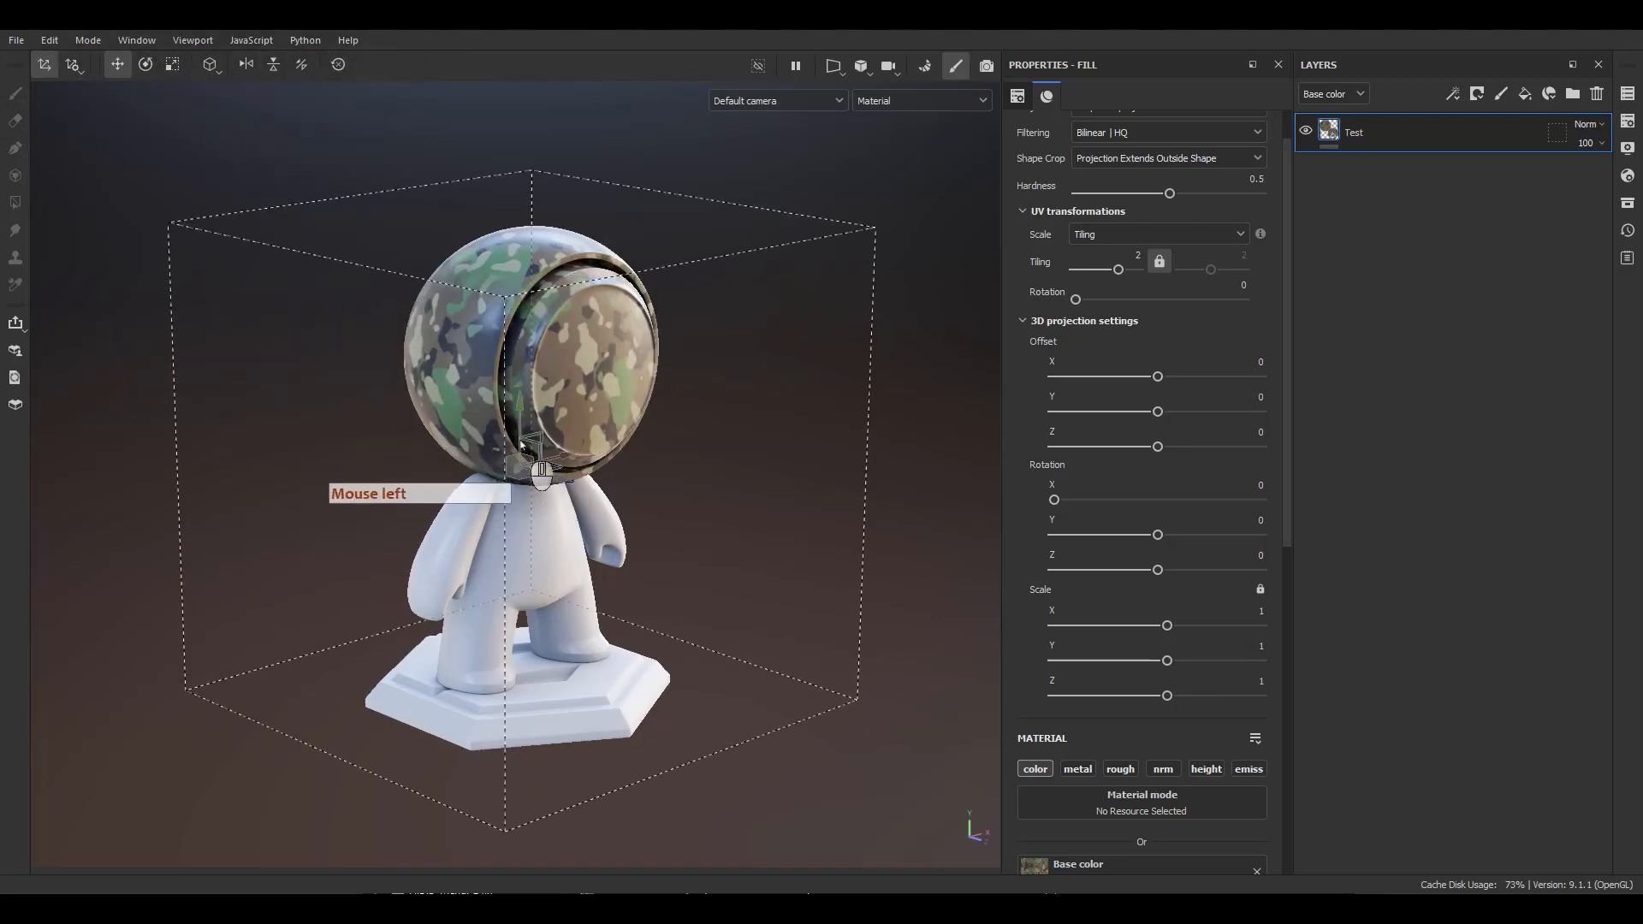
# Move the projection box with the manipulator, then undo the move.
pyautogui.moveTo(523, 449); pyautogui.dragTo(636, 442)
pyautogui.hotkey('ctrl', 'z')
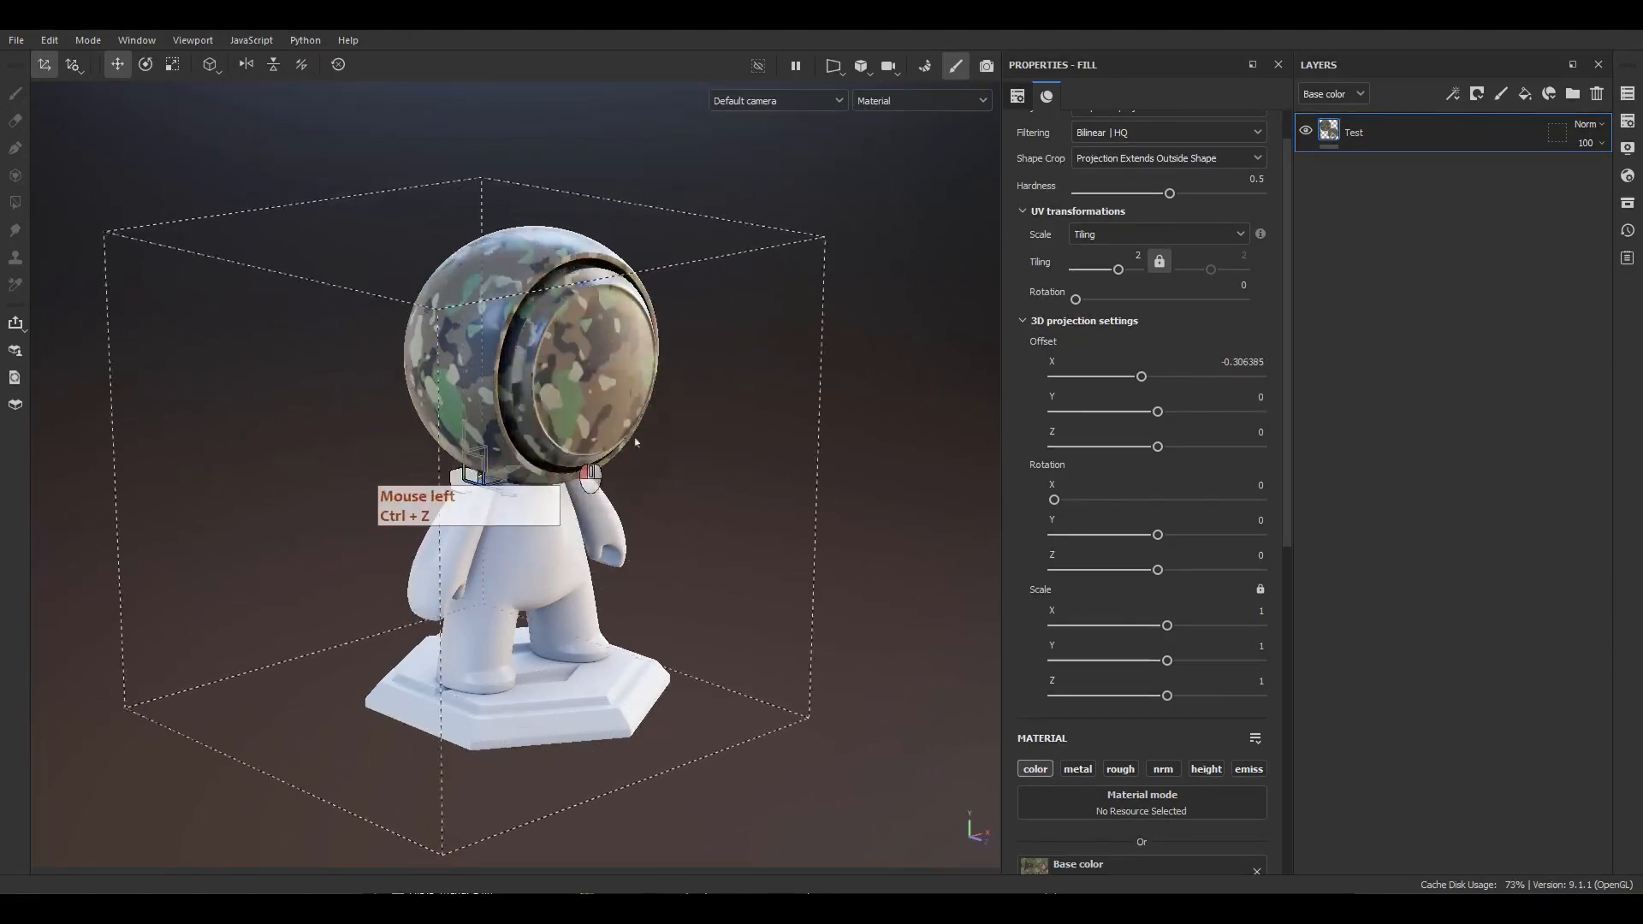
pyautogui.hotkey('ctrl', 'z')
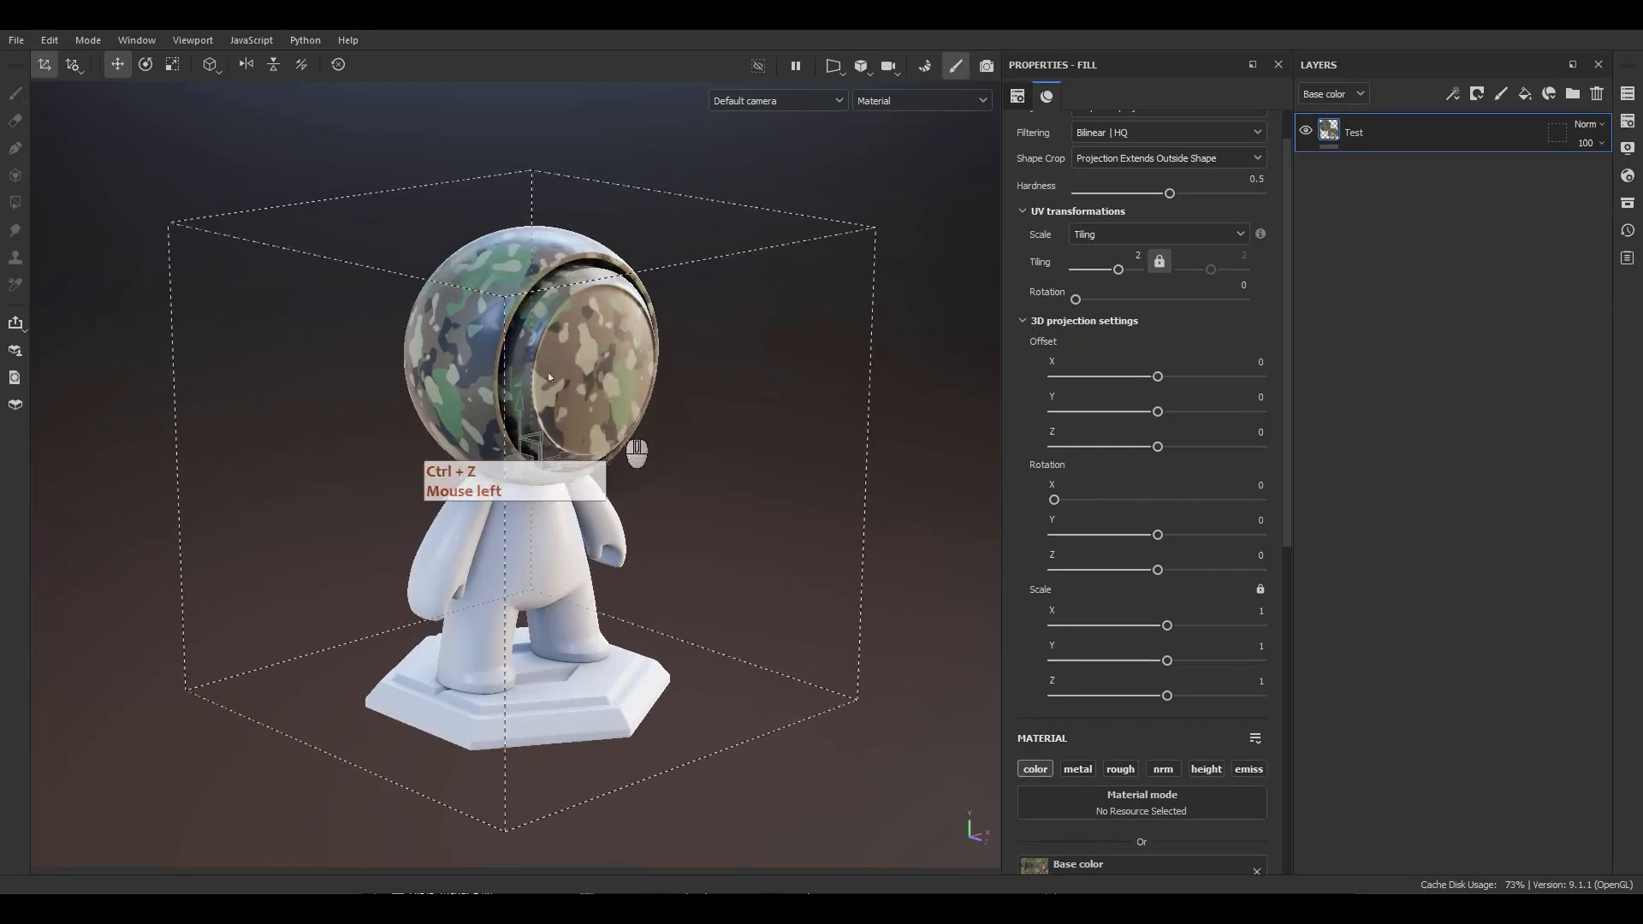
# Mirror the projection along X and Y, then restore both axes to normal.
pyautogui.click(247, 65)
pyautogui.click(247, 65)
pyautogui.click(248, 65)
pyautogui.click(247, 65)
pyautogui.click(248, 65)
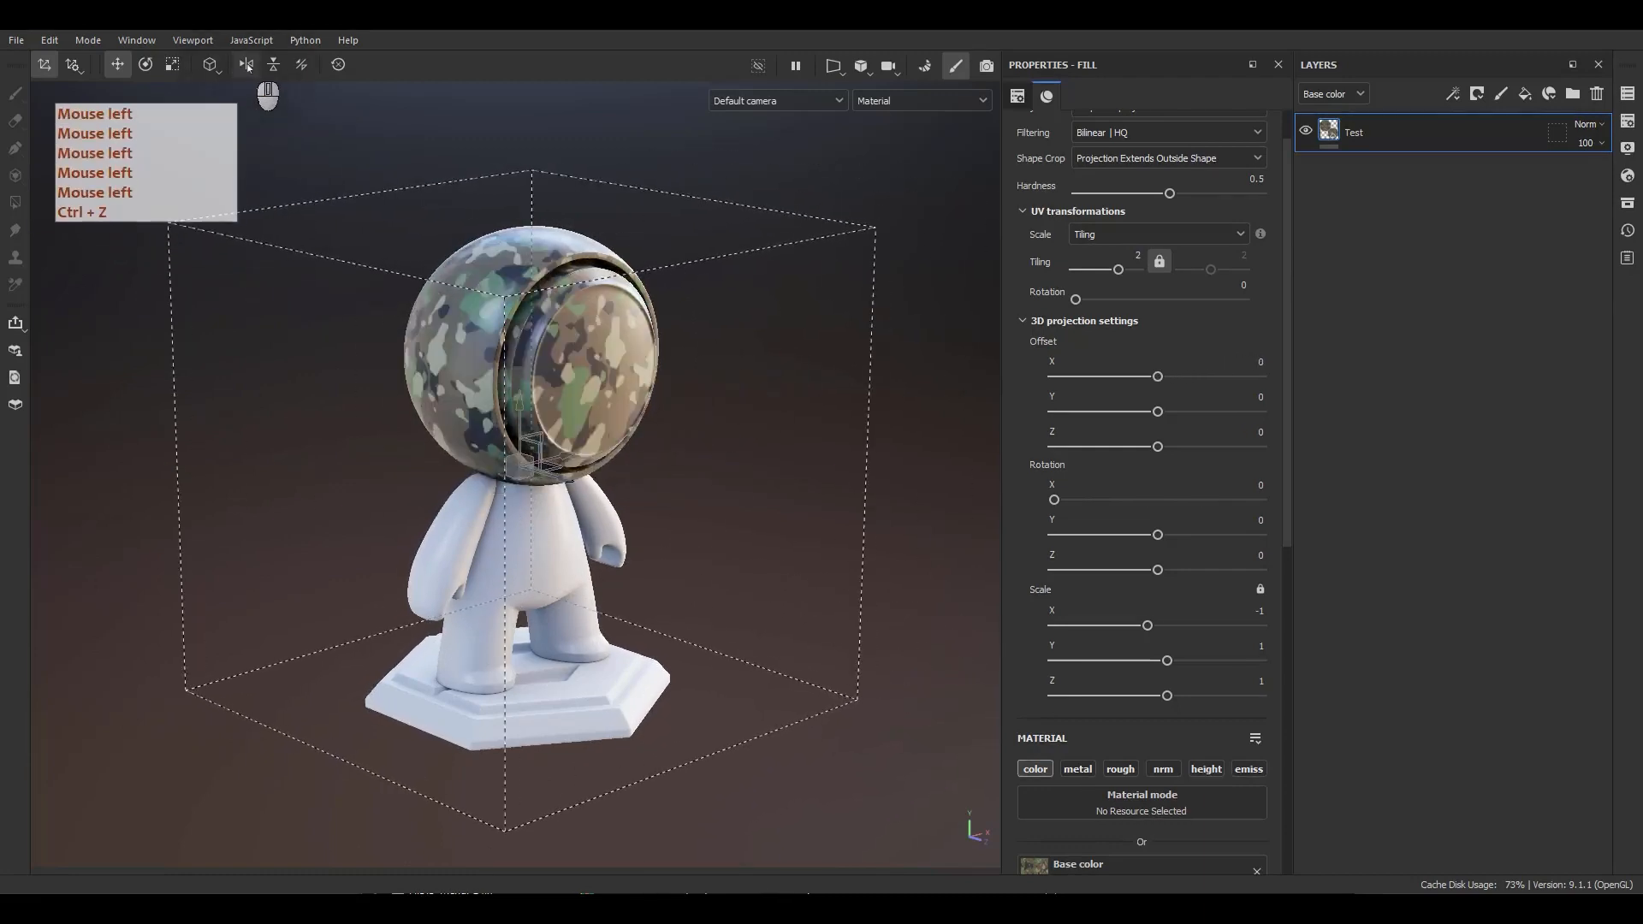
pyautogui.click(275, 65)
pyautogui.click(275, 65)
pyautogui.click(275, 65)
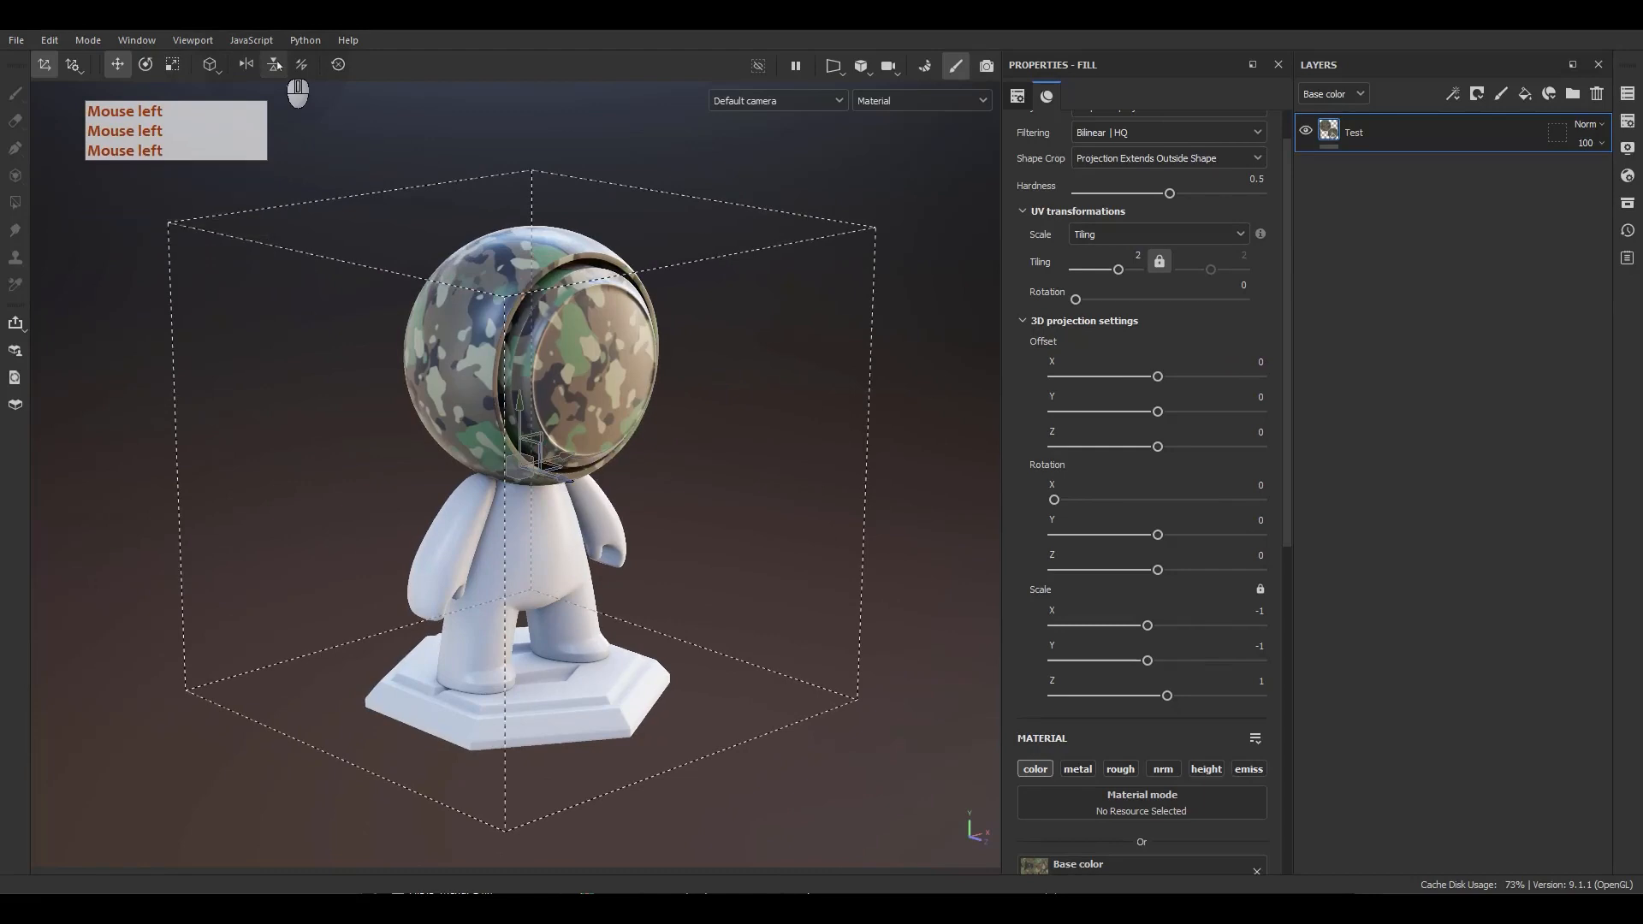
pyautogui.click(248, 65)
pyautogui.click(275, 65)
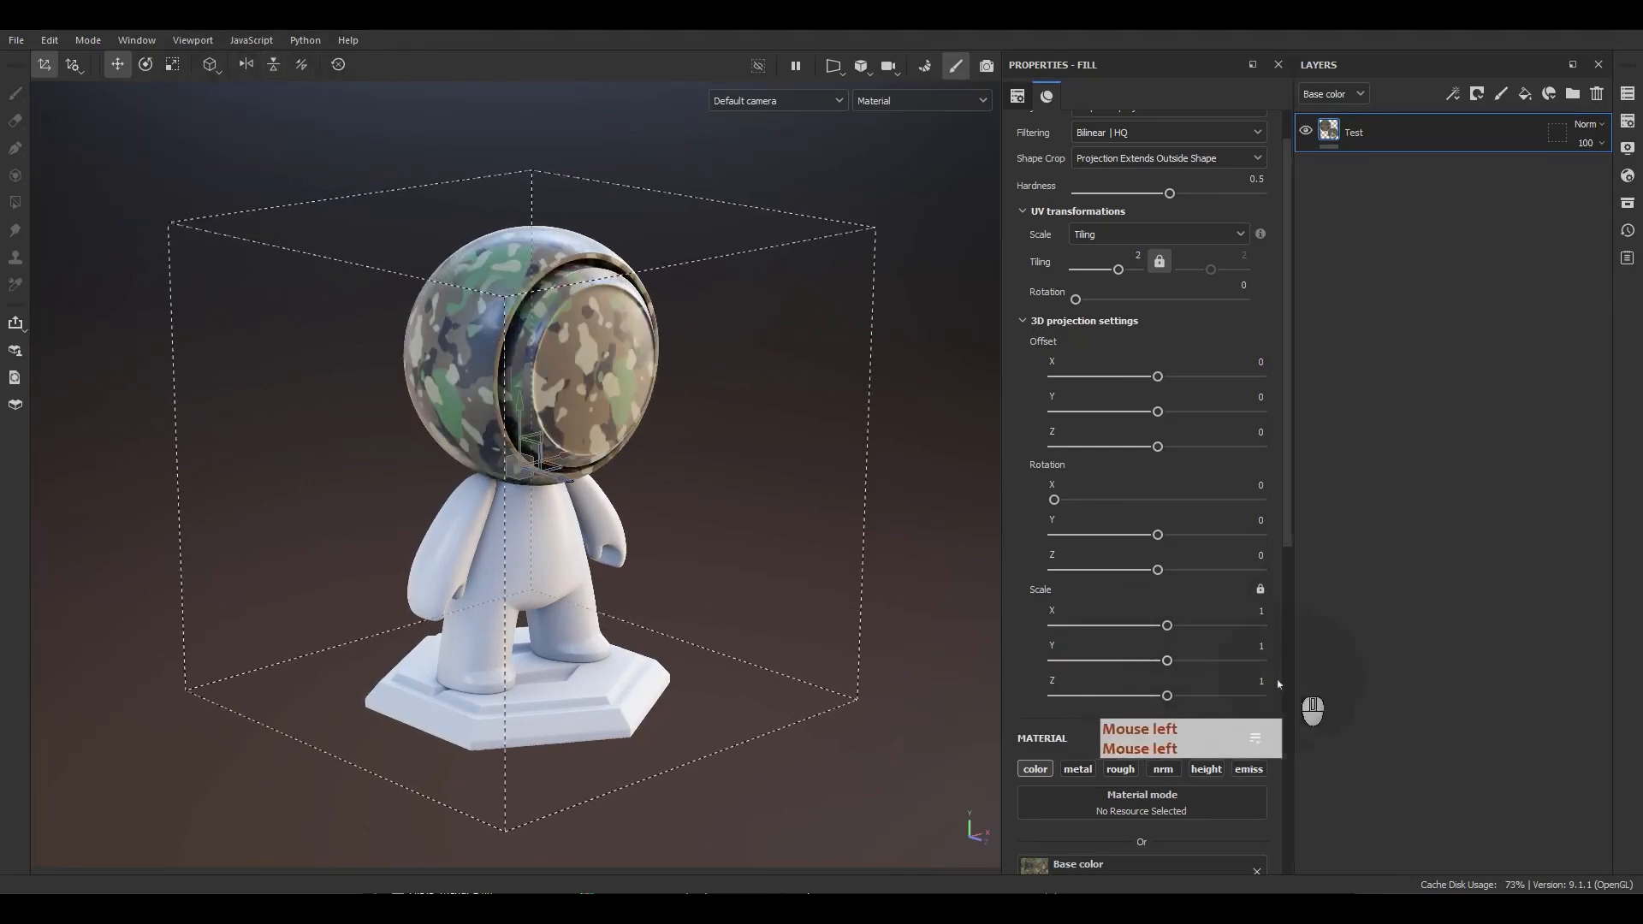
pyautogui.click(247, 65)
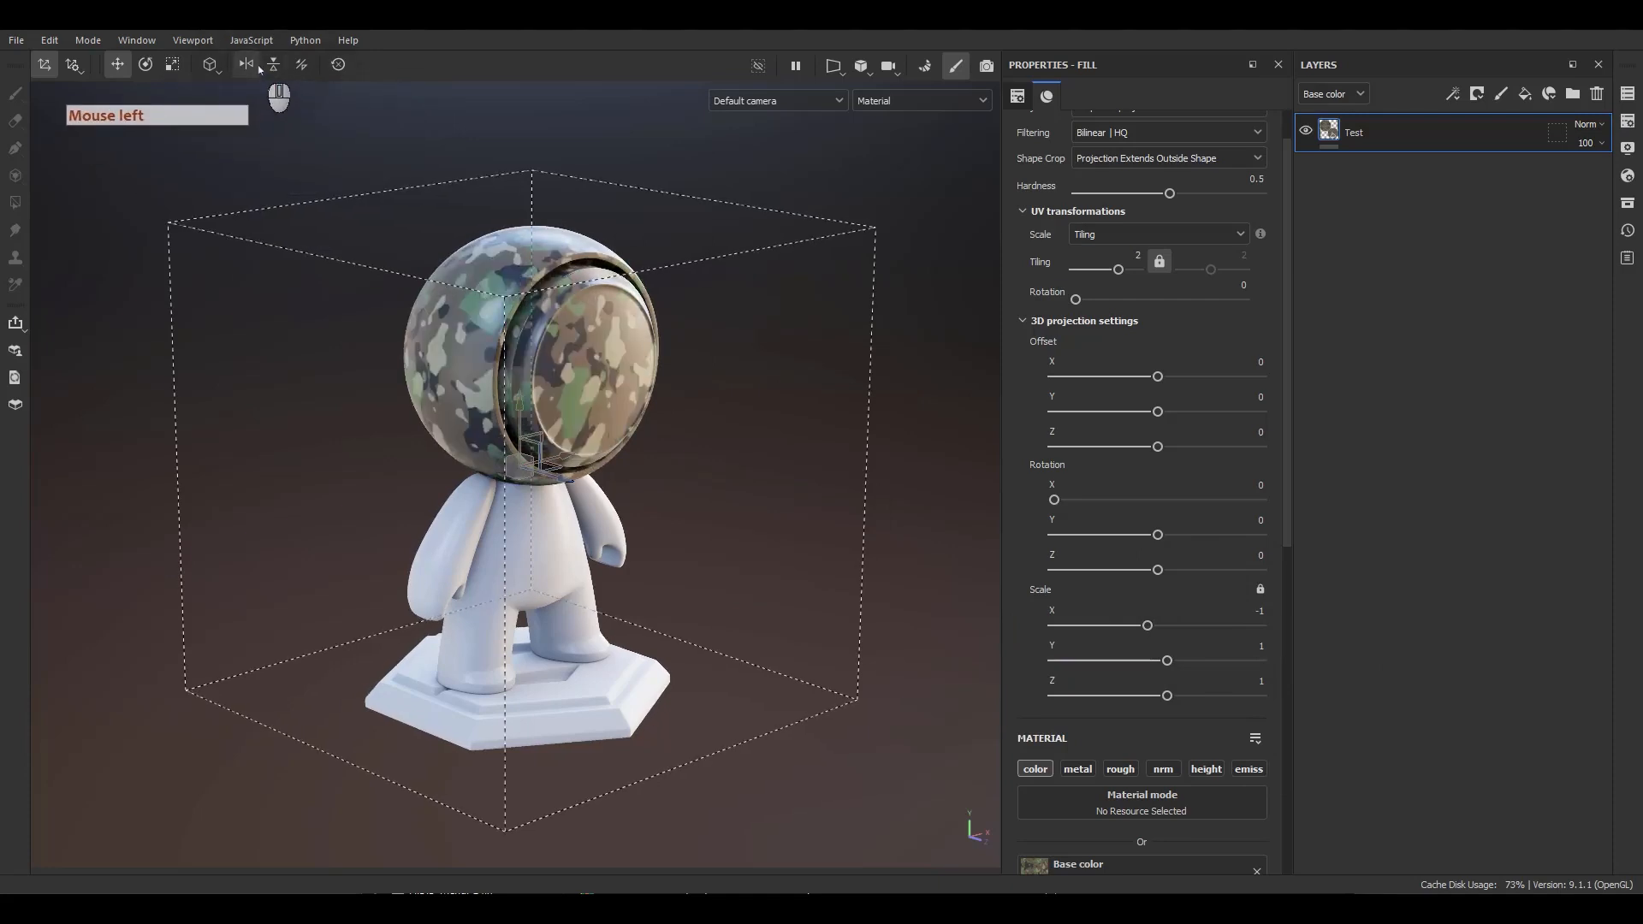
# Mirror the projection along Z, restore it, and reset the projection transformation.
pyautogui.click(306, 74)
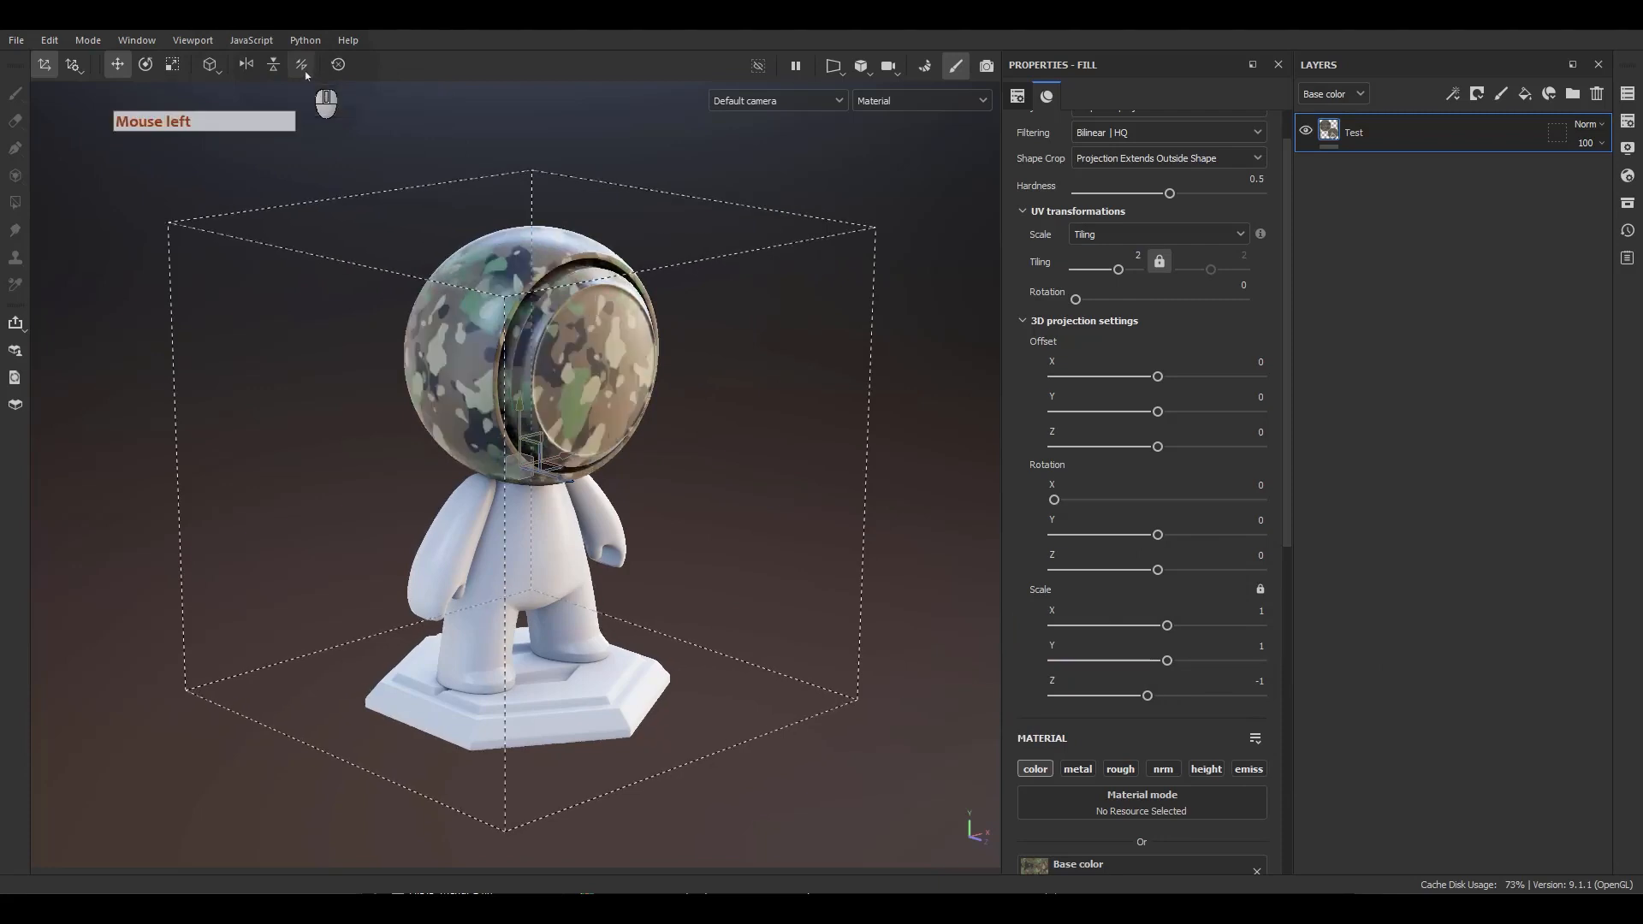
pyautogui.click(306, 73)
pyautogui.click(305, 73)
pyautogui.click(306, 74)
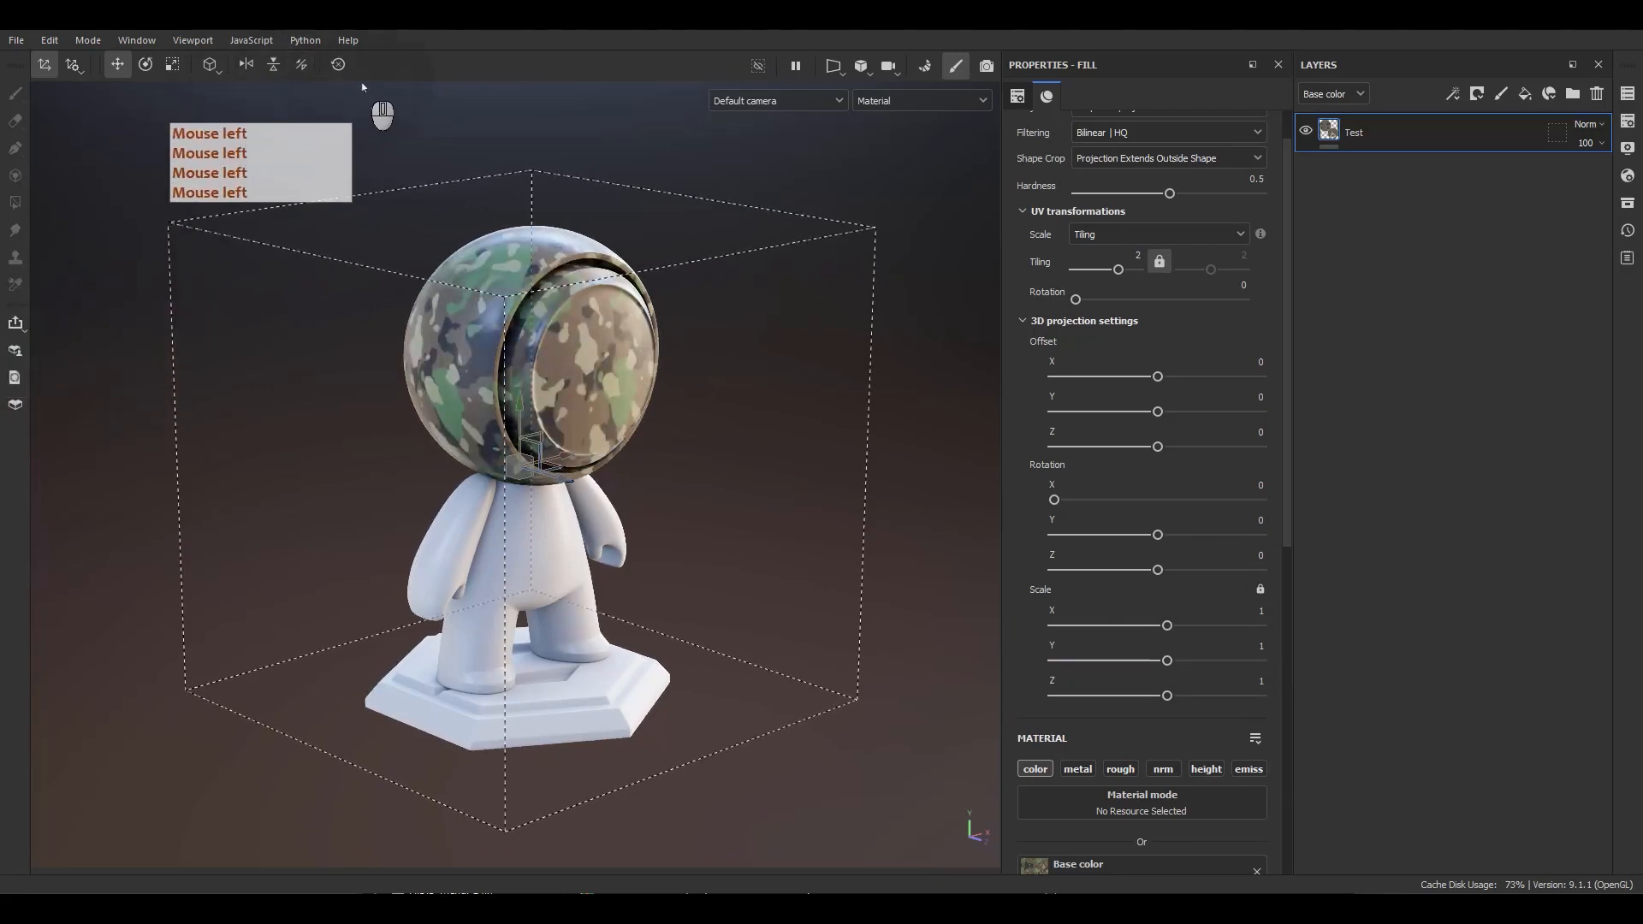
pyautogui.click(339, 70)
pyautogui.click(338, 70)
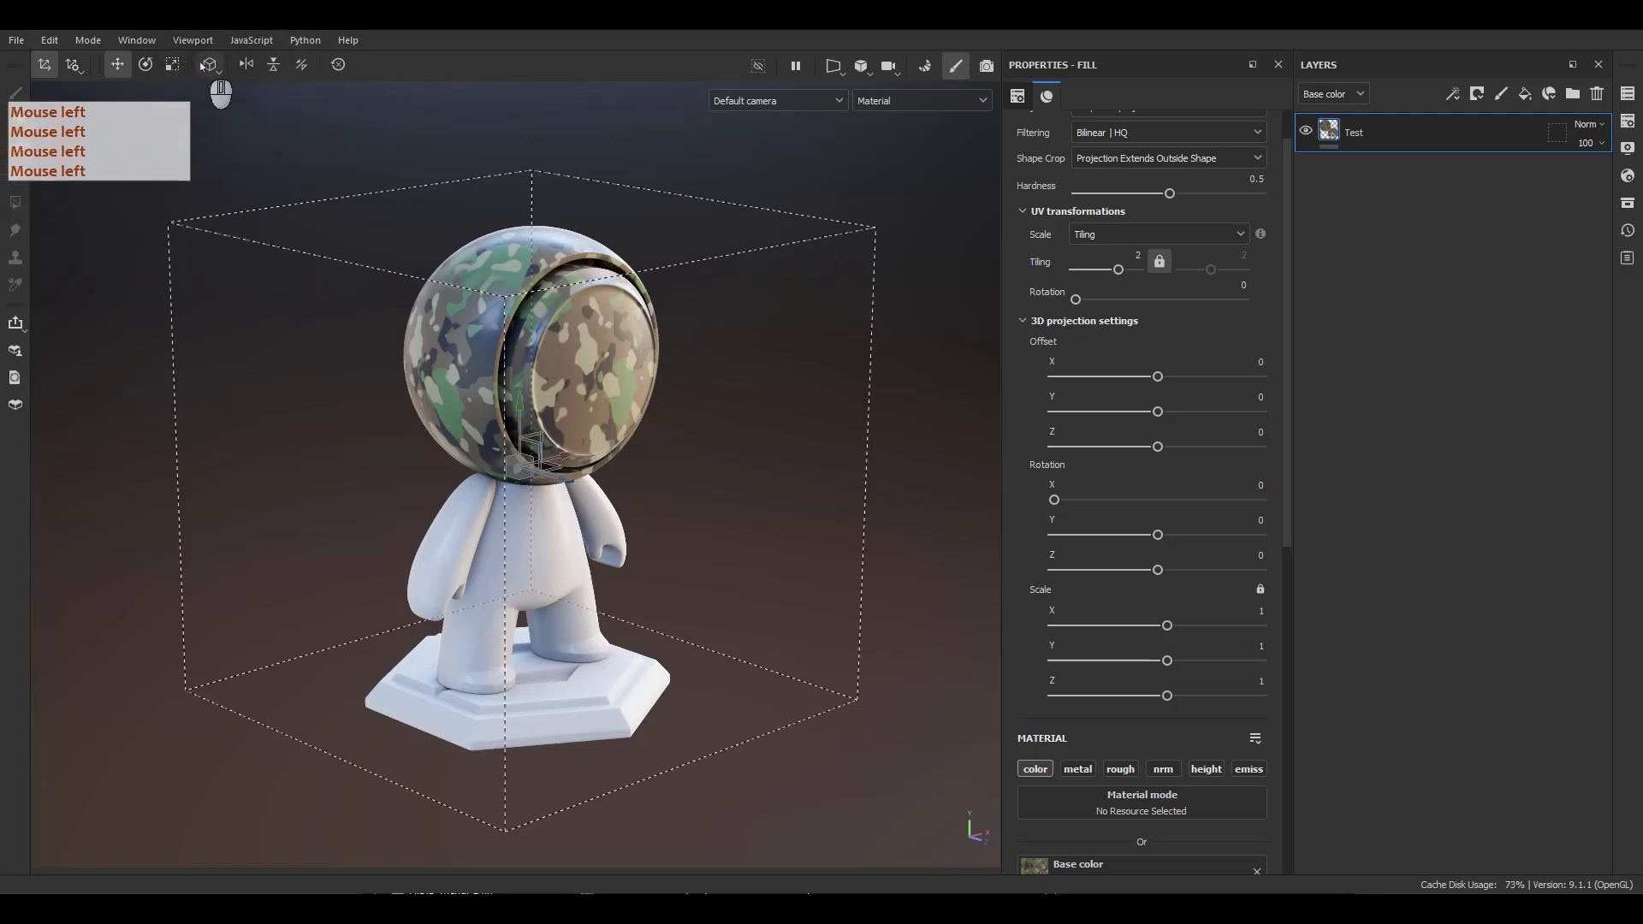
# Set the manipulator's angle steps to 90 in the manipulator settings.
pyautogui.click(76, 66)
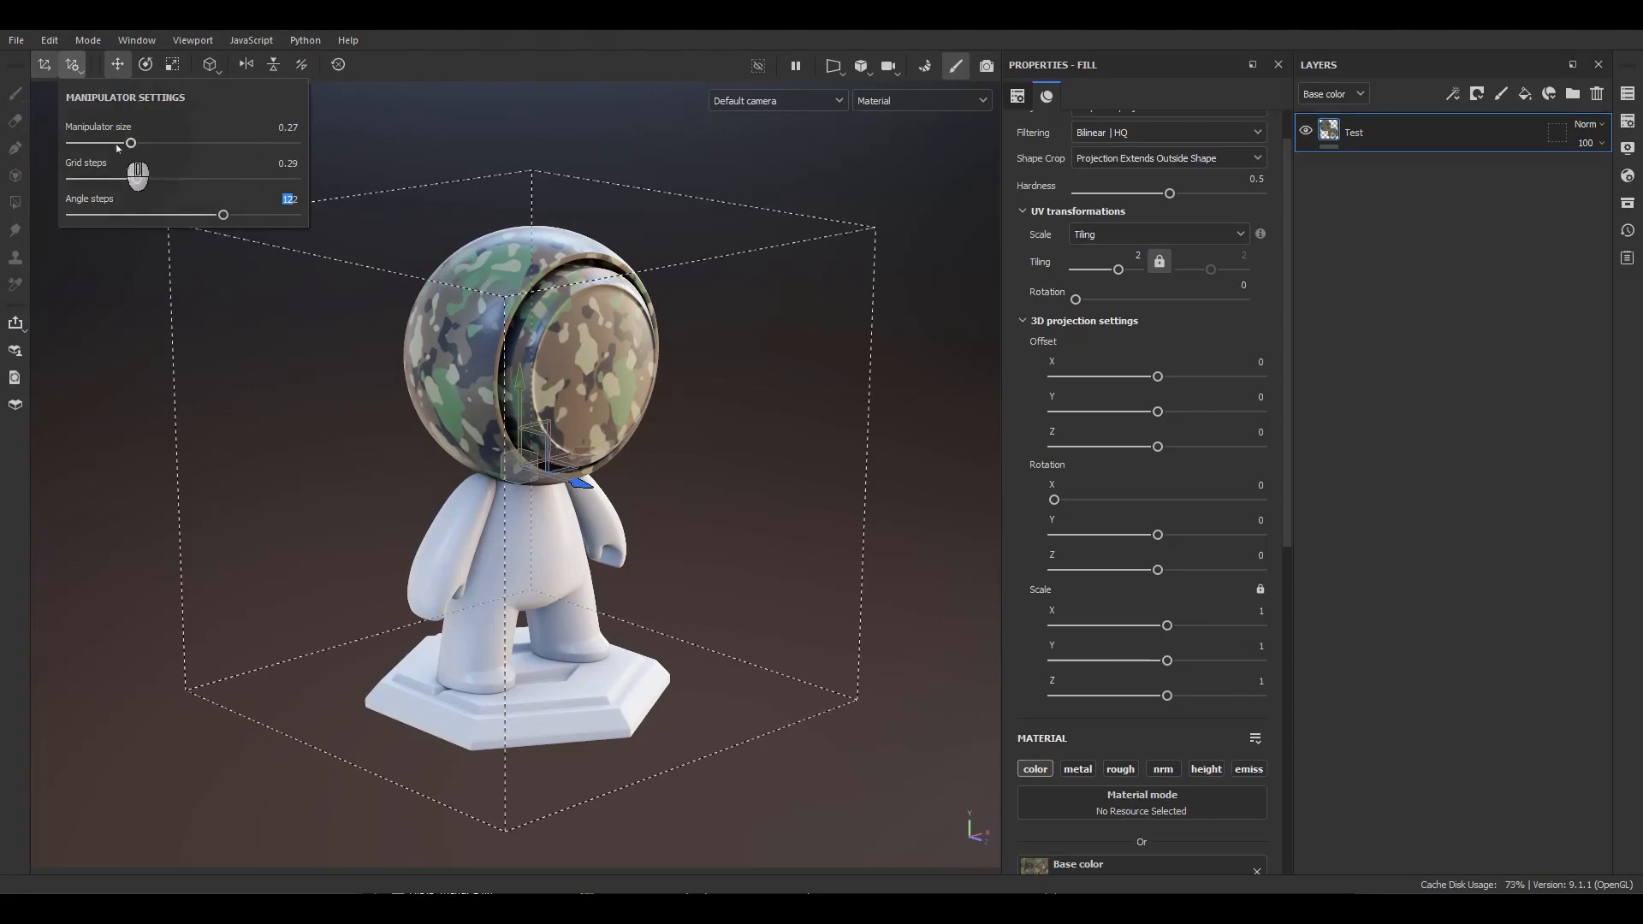
pyautogui.moveTo(130, 144)
pyautogui.mouseDown()
pyautogui.moveTo(211, 153)
pyautogui.moveTo(131, 144)
pyautogui.mouseUp()
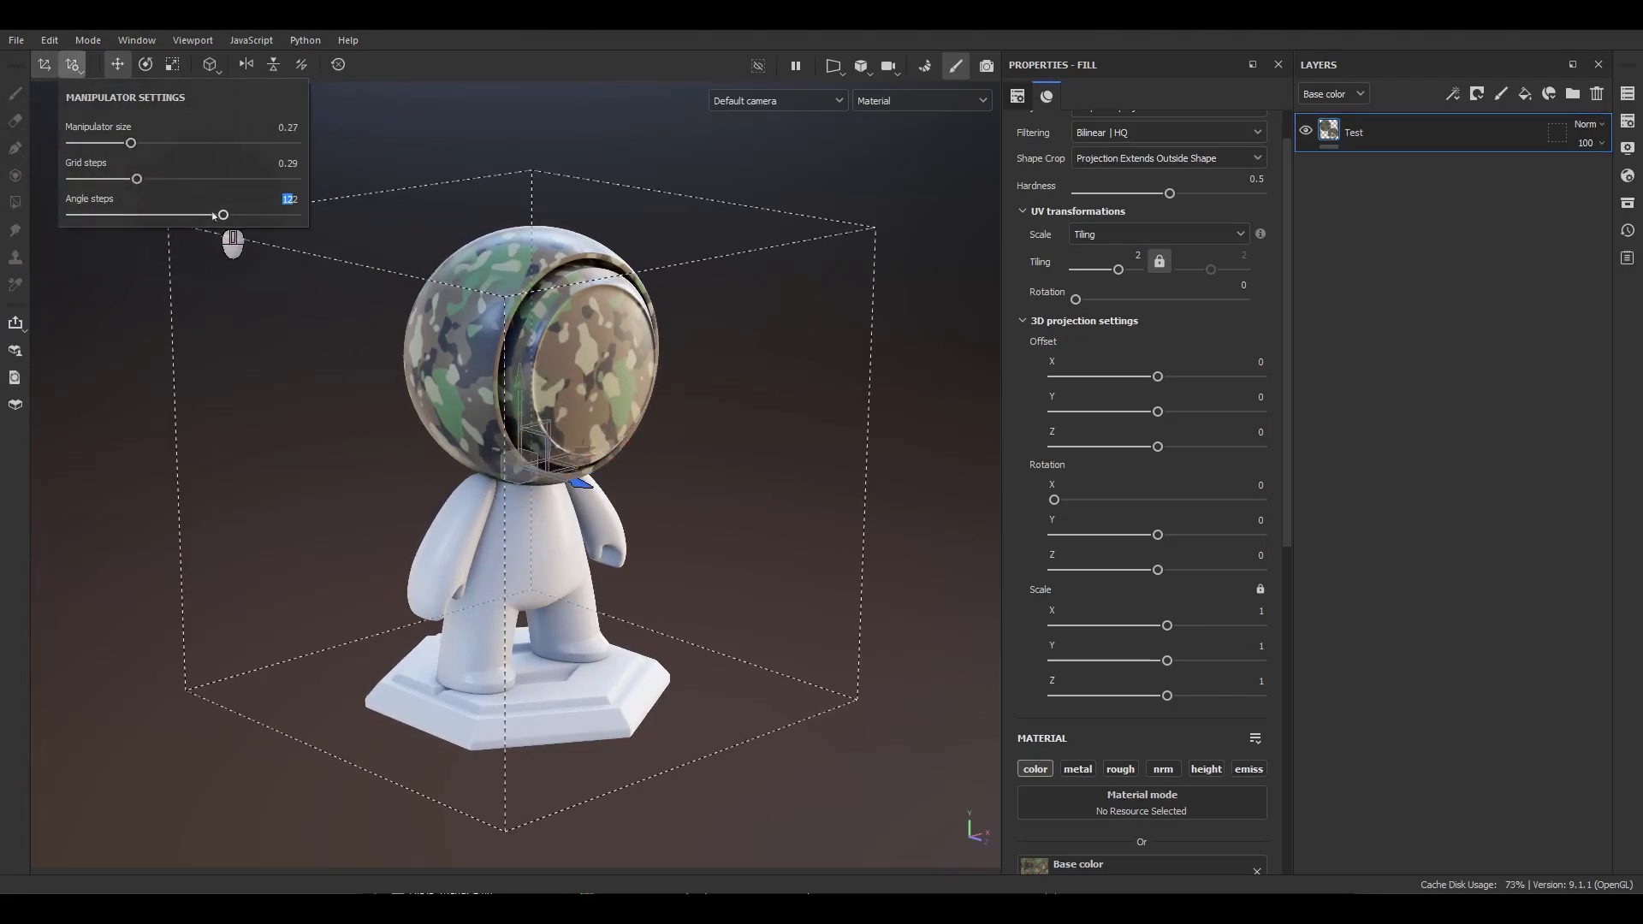
pyautogui.moveTo(214, 215); pyautogui.dragTo(114, 216)
pyautogui.doubleClick(289, 201)
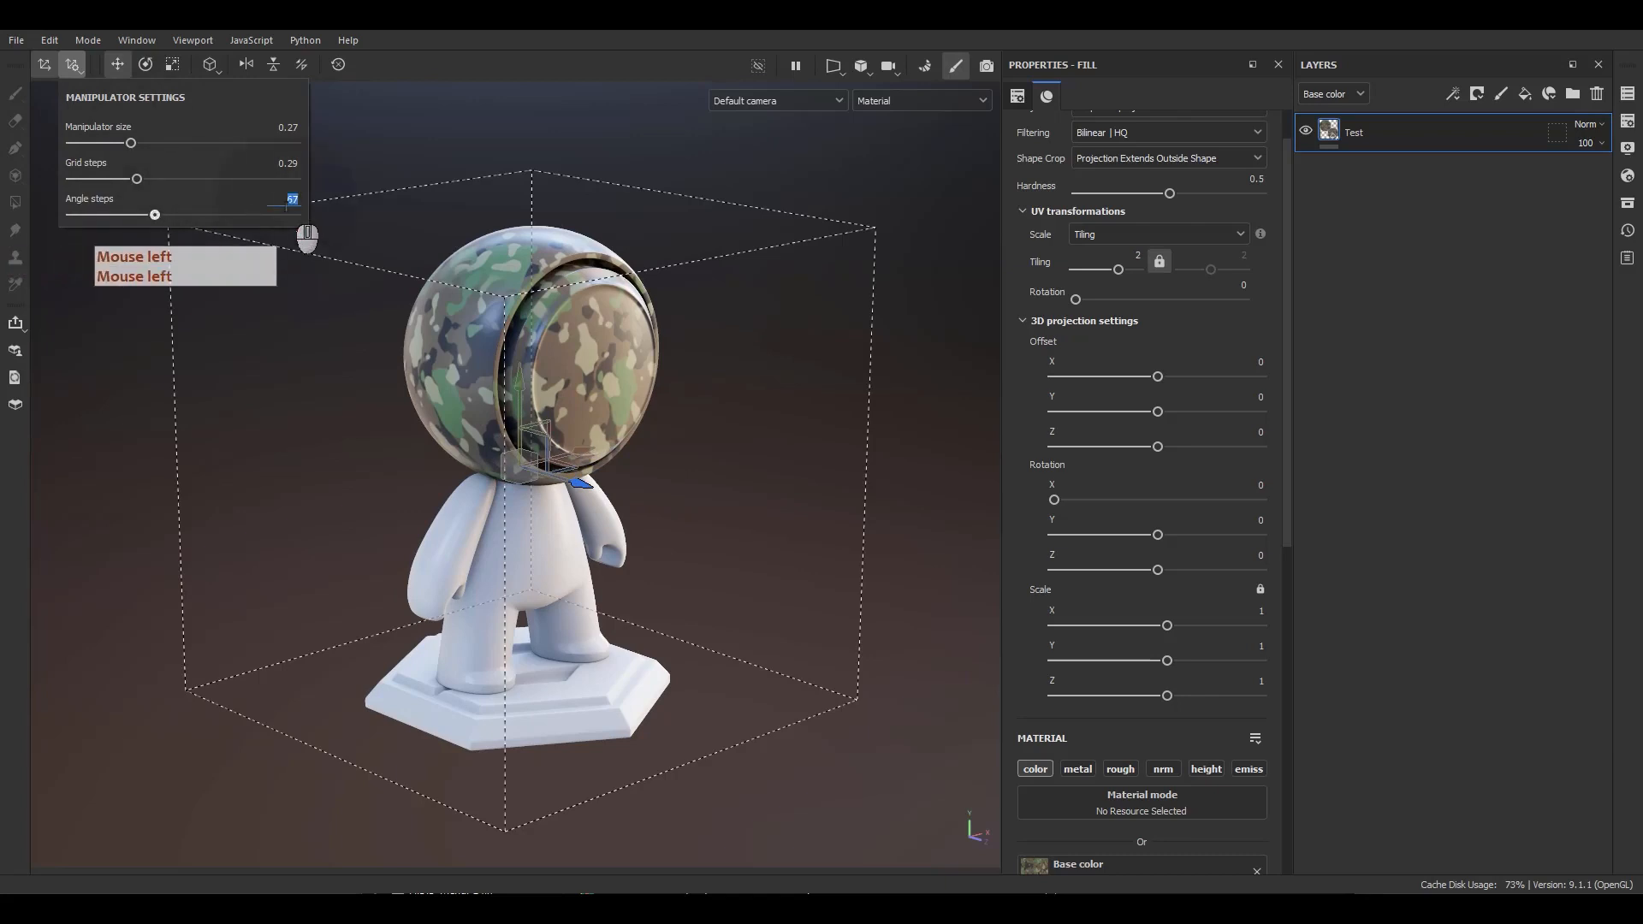
pyautogui.write('90')
pyautogui.press('Return')
# Switch the manipulator to rotation mode and try rotating the projection.
pyautogui.click(516, 464)
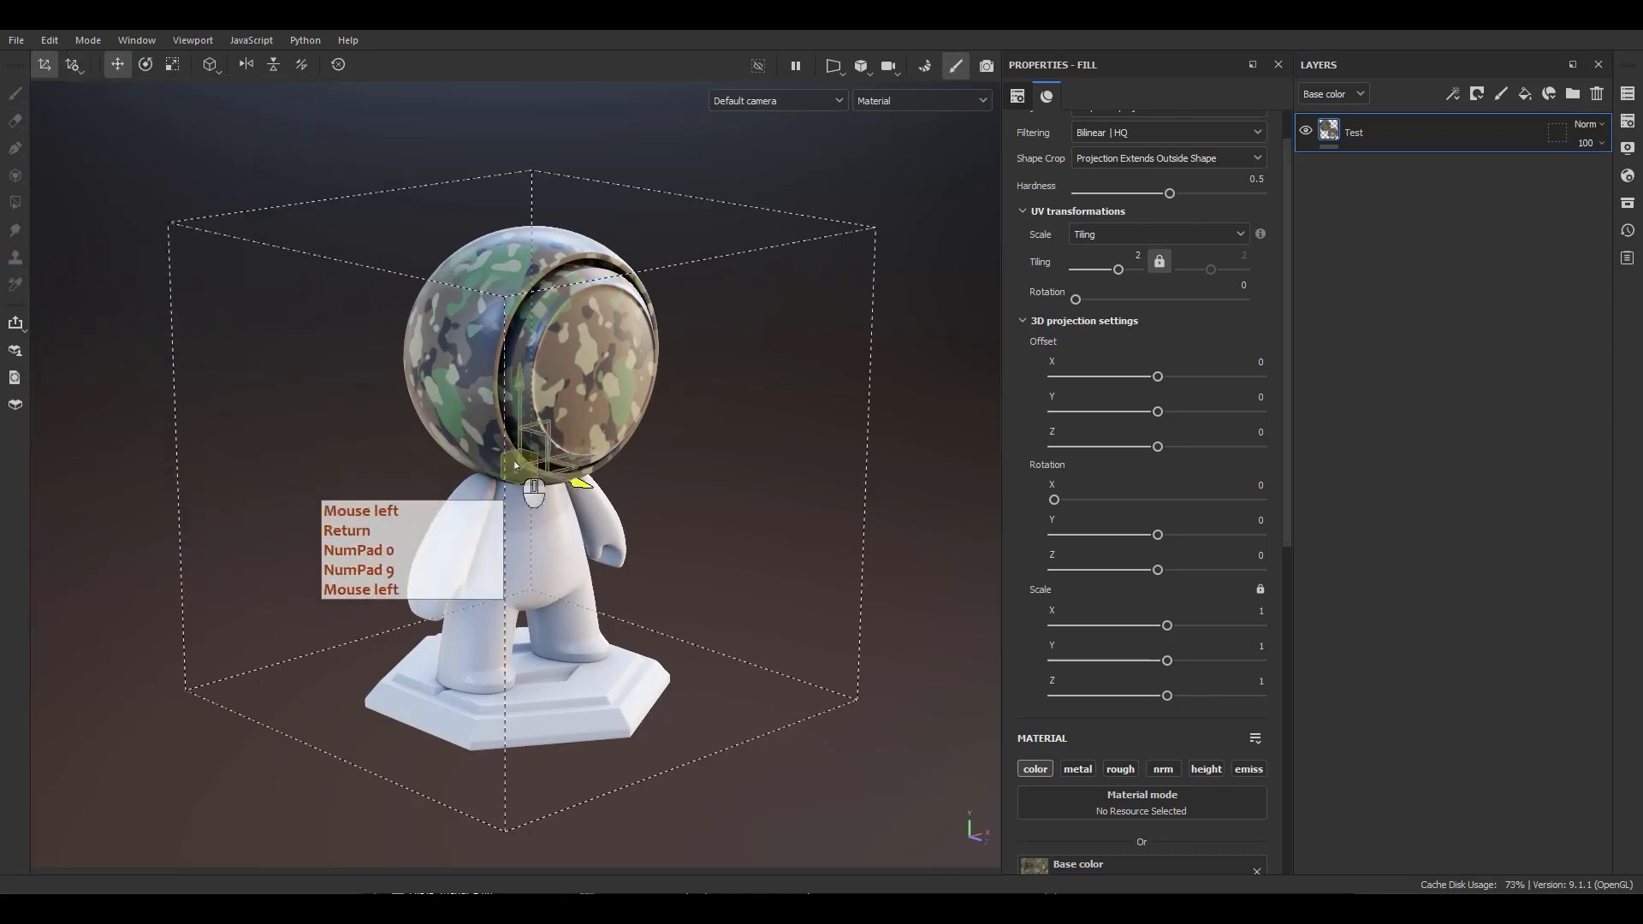
pyautogui.press('e')
pyautogui.moveTo(535, 497); pyautogui.dragTo(462, 513)
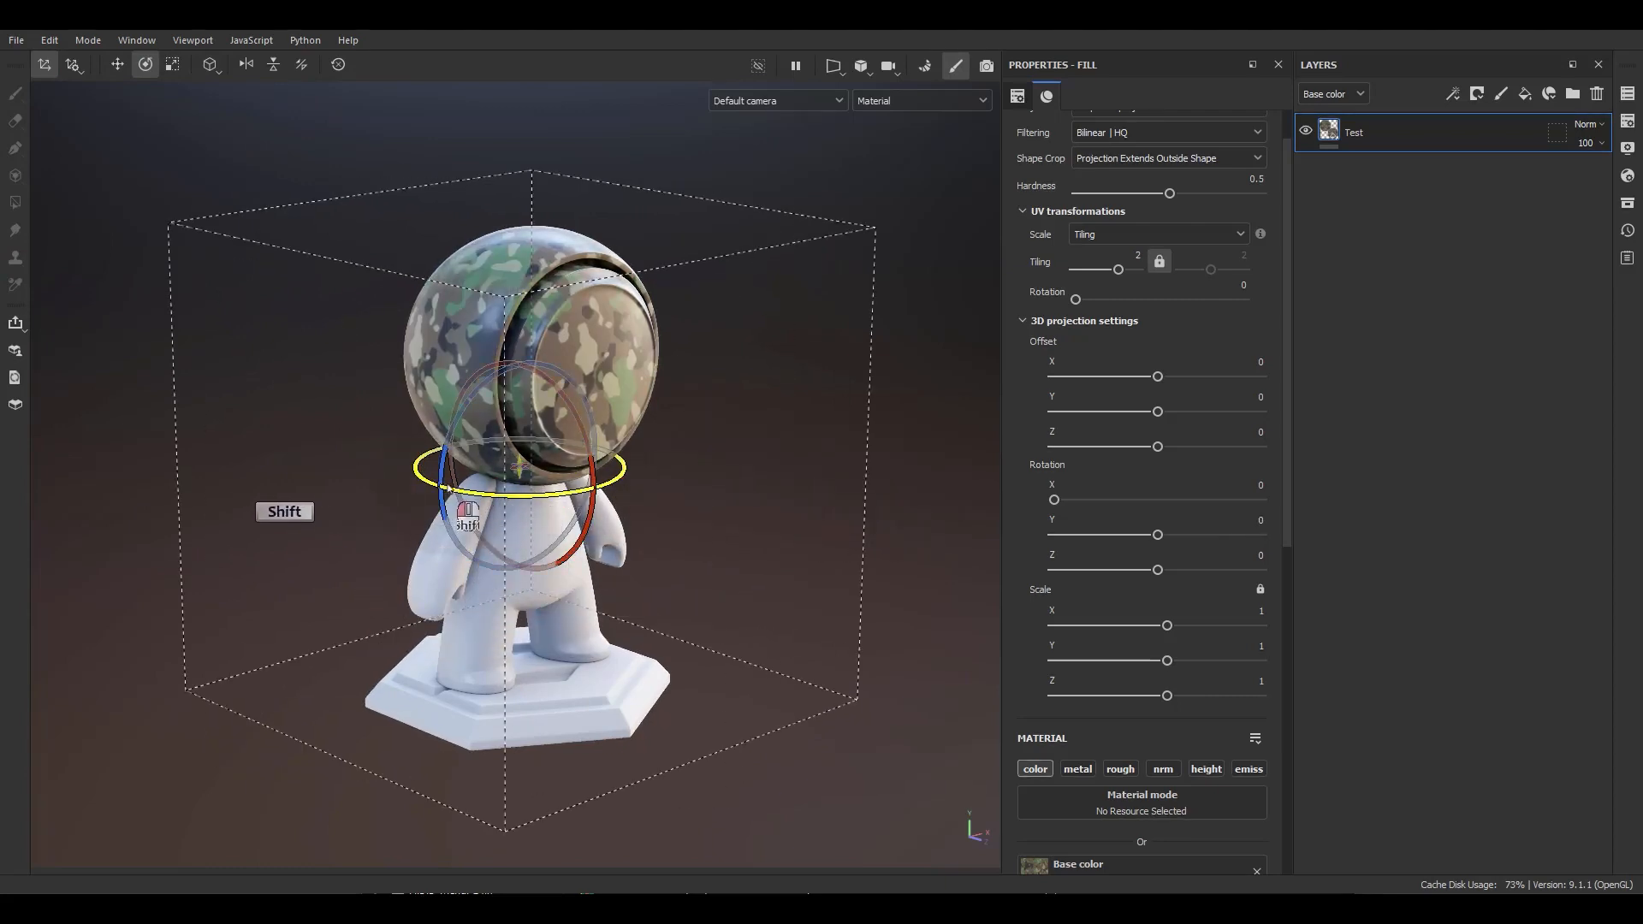
# Set the manipulator's angle steps to 22.
pyautogui.click(73, 64)
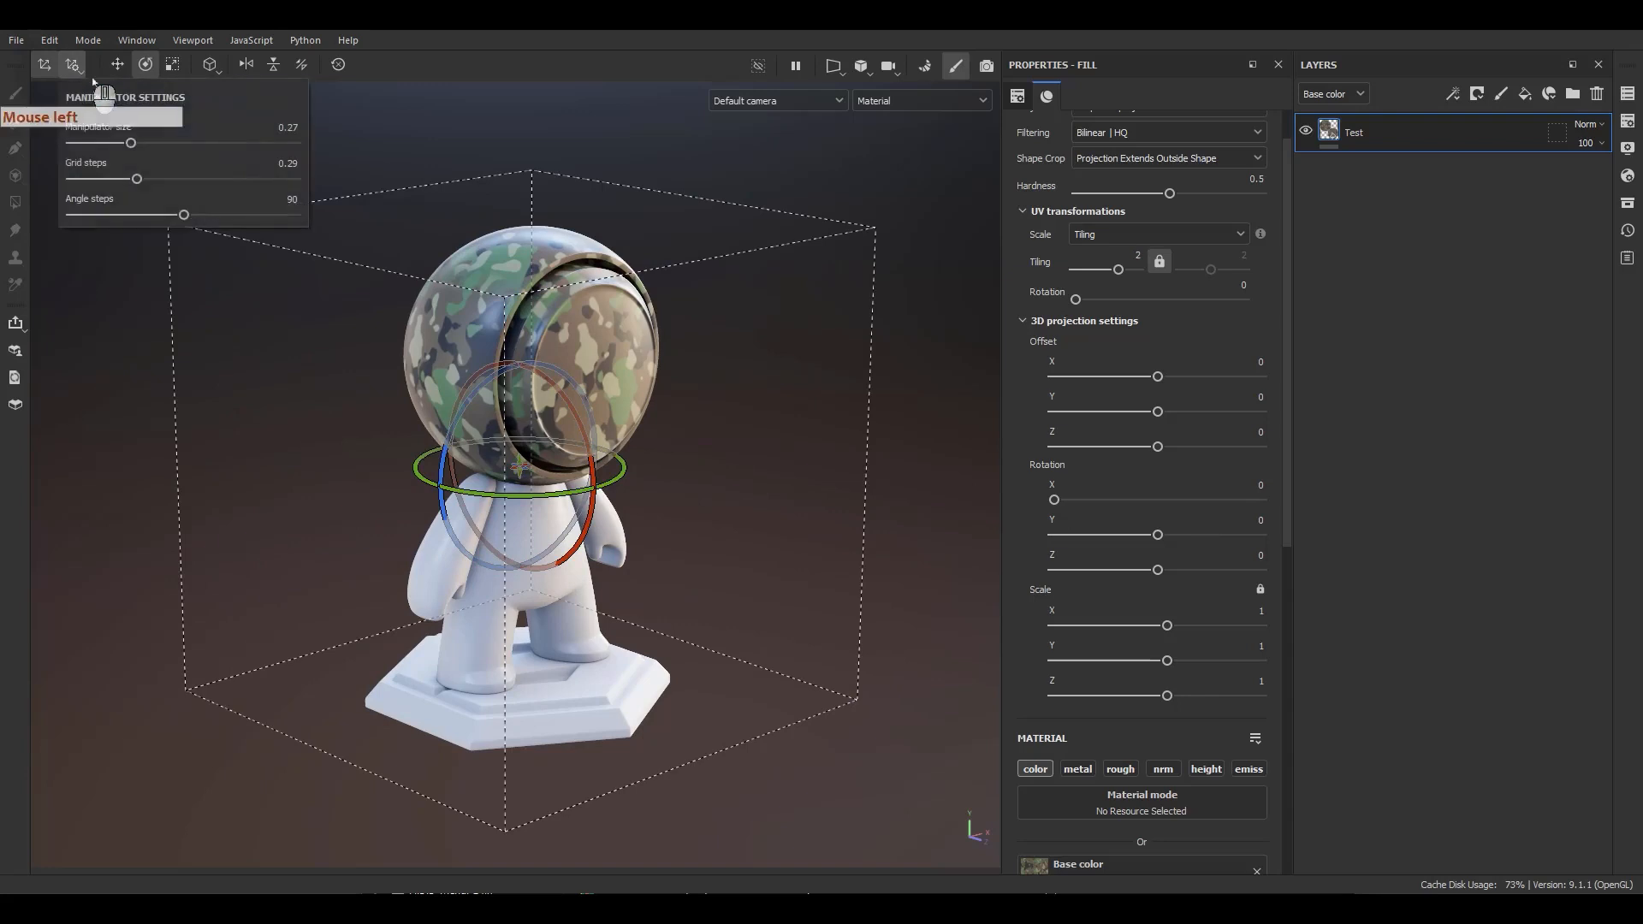
pyautogui.doubleClick(292, 200)
pyautogui.write('22')
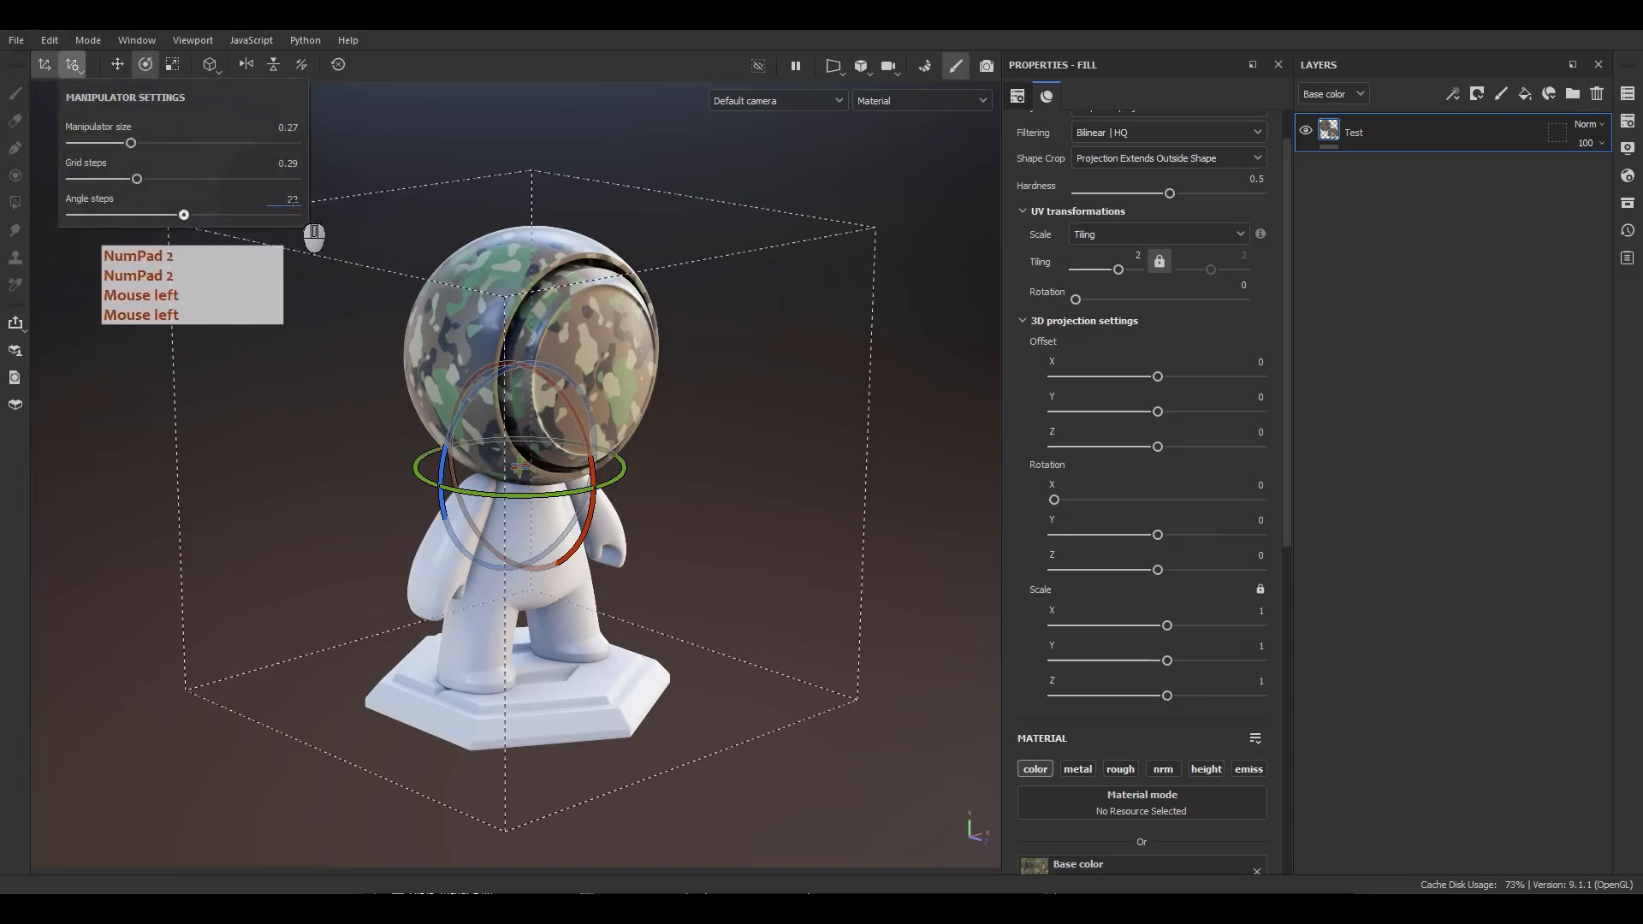
pyautogui.write('.5')
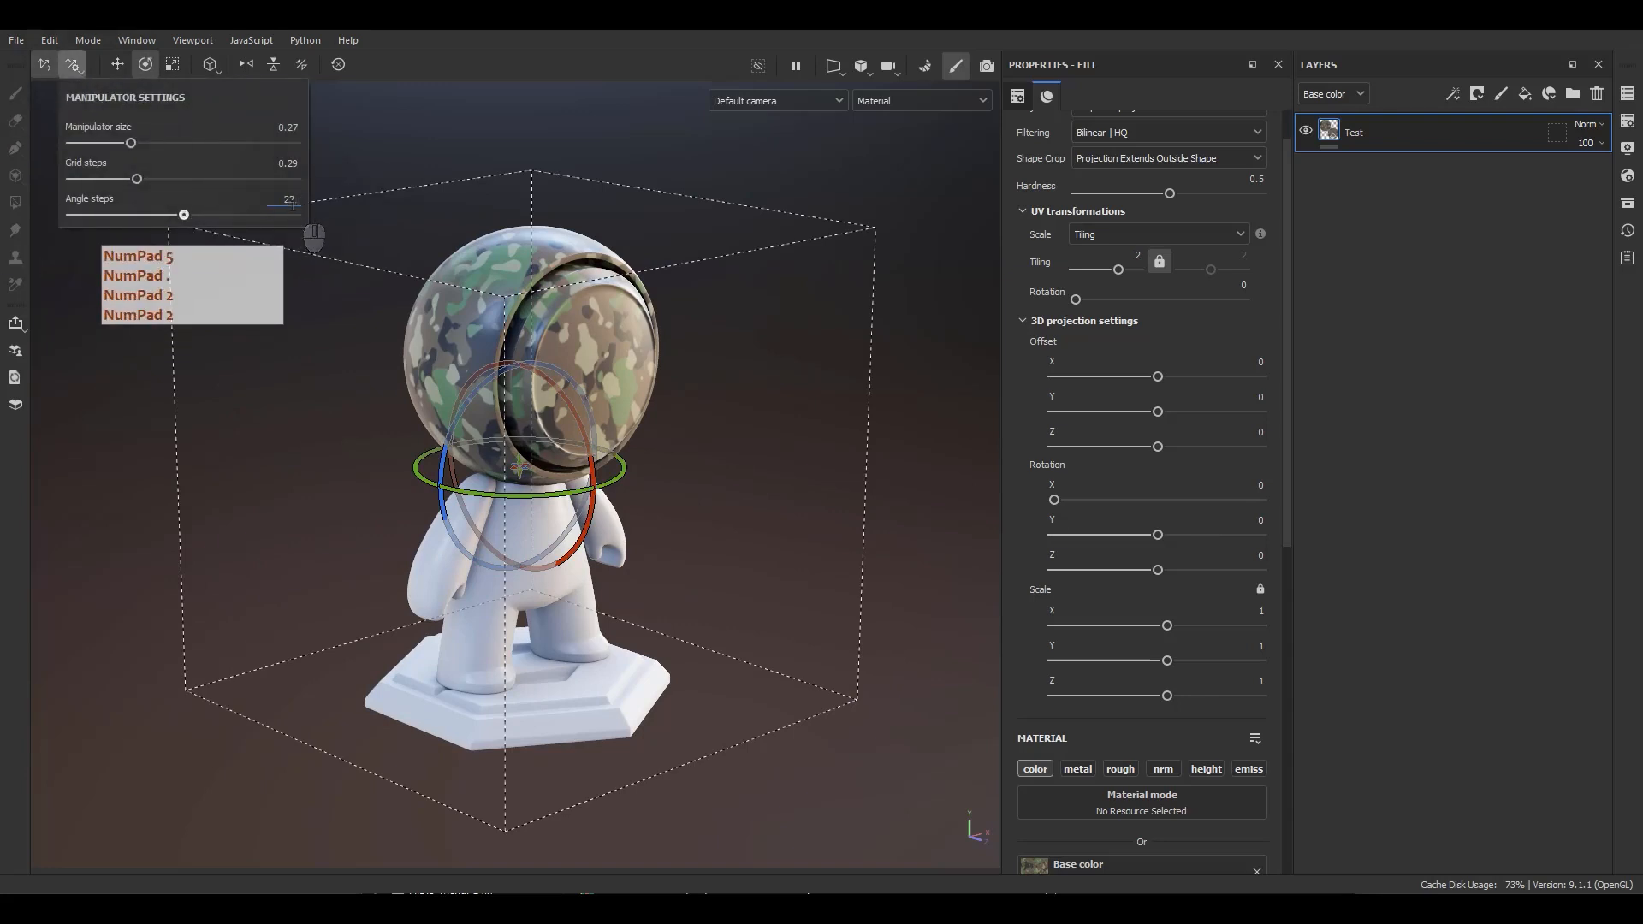
pyautogui.write('5')
pyautogui.press('Return')
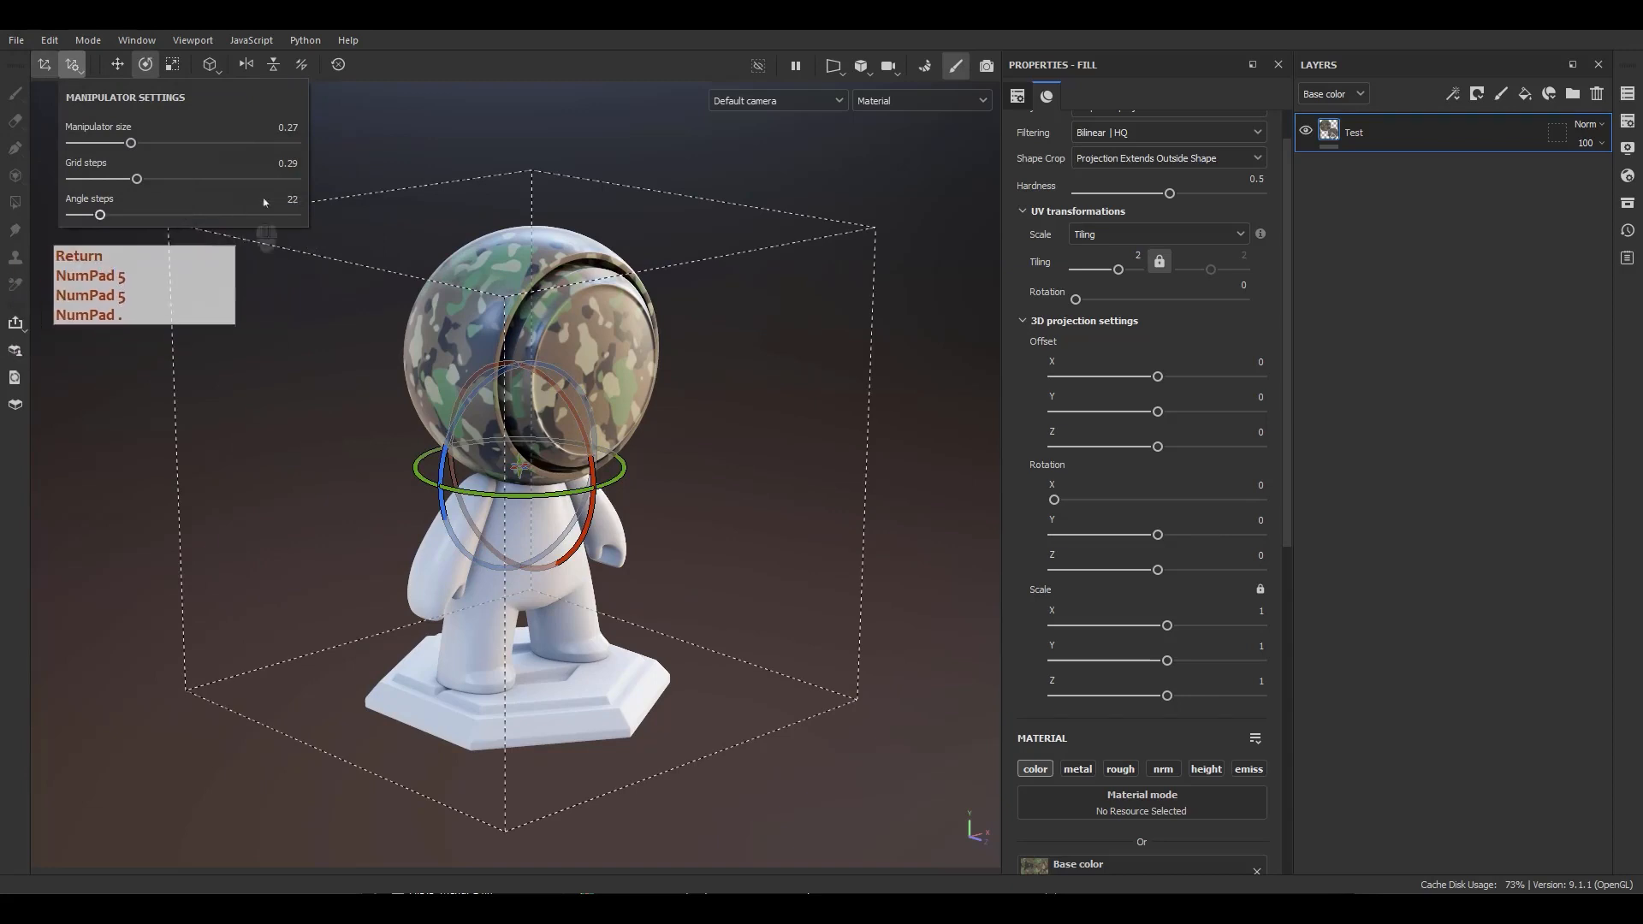
# Rotate the projection box around its vertical axis in steps, then reset the transformation.
pyautogui.keyDown('shift'); pyautogui.moveTo(519, 495); pyautogui.dragTo(689, 518); pyautogui.keyUp('shift')
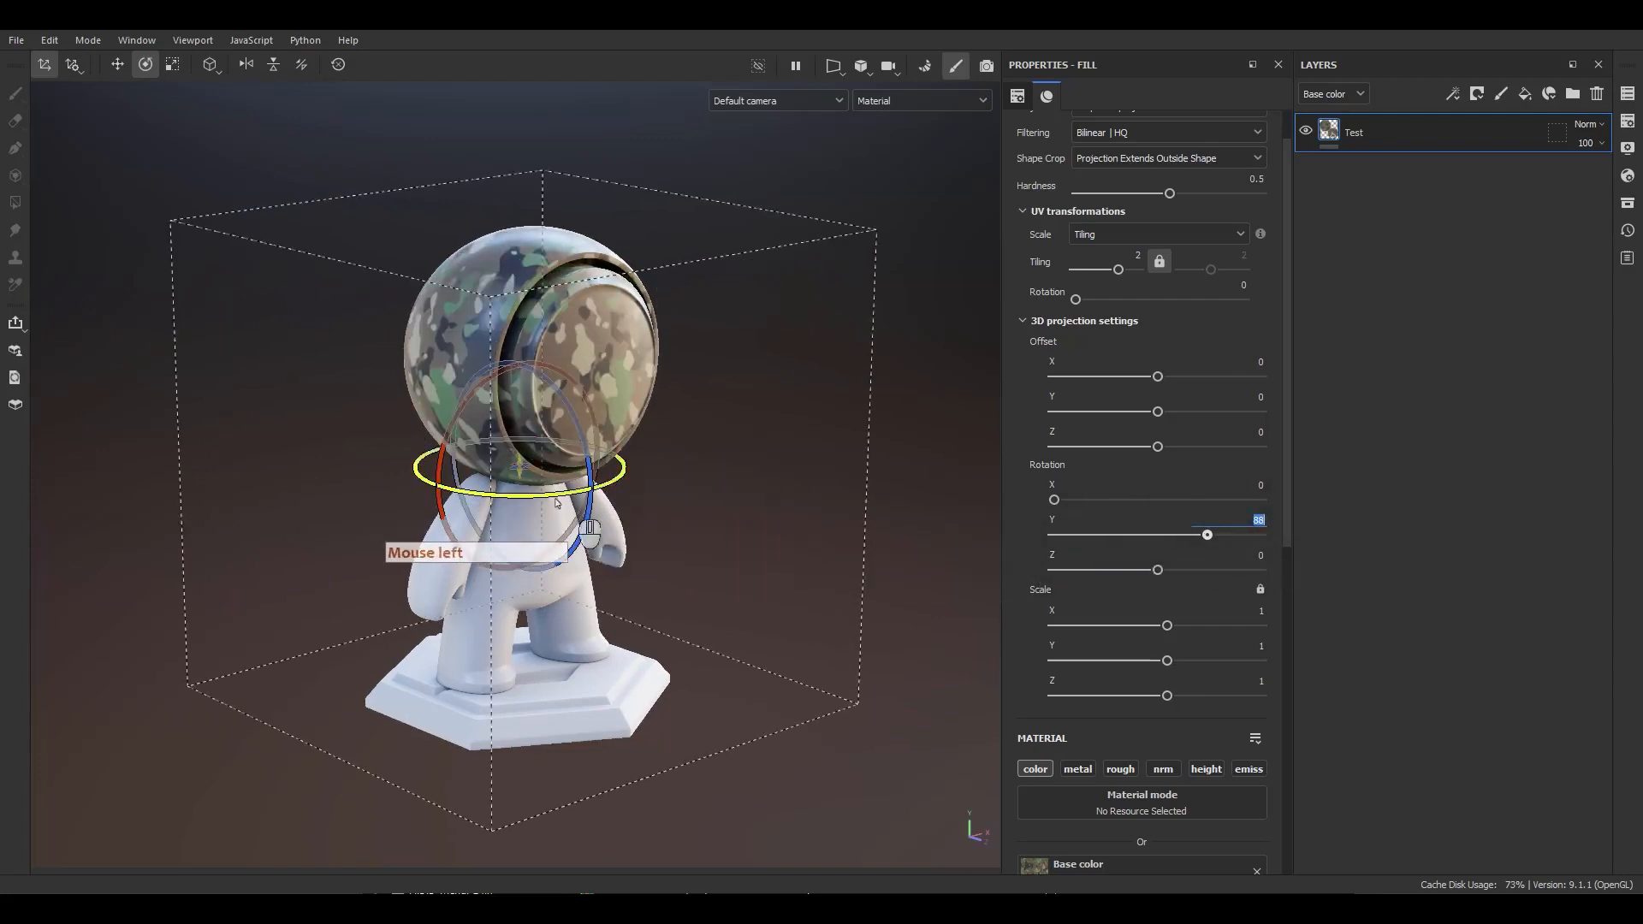
pyautogui.keyDown('shift'); pyautogui.moveTo(556, 496); pyautogui.dragTo(892, 468); pyautogui.keyUp('shift')
pyautogui.click(338, 64)
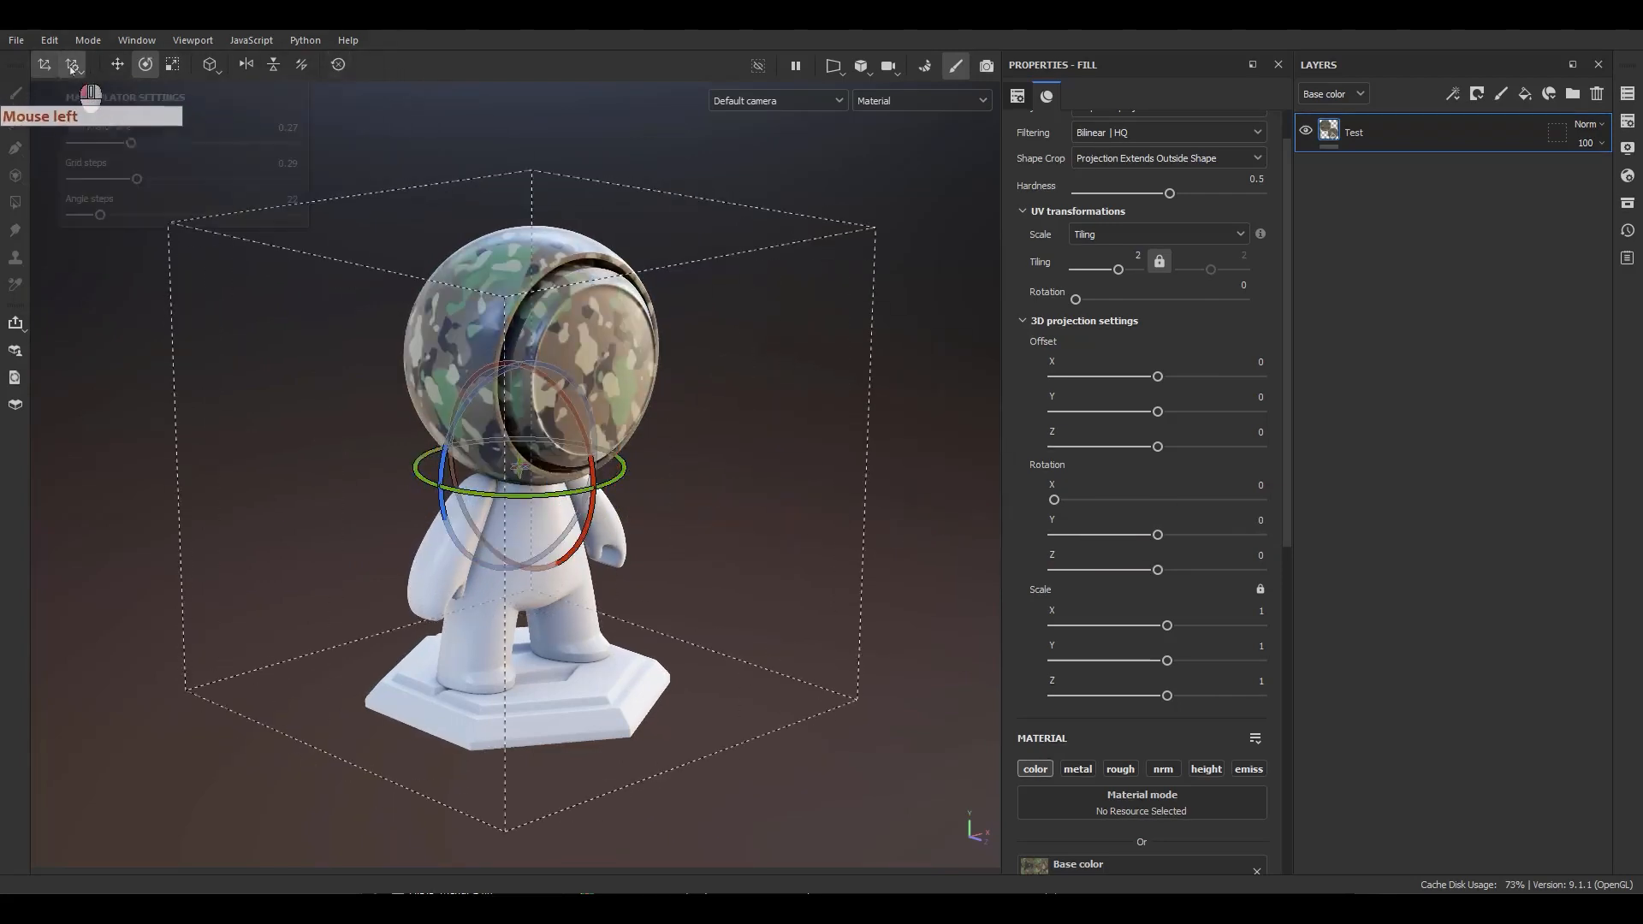
# Set the manipulator's grid steps to 0.25 in the manipulator settings.
pyautogui.click(72, 65)
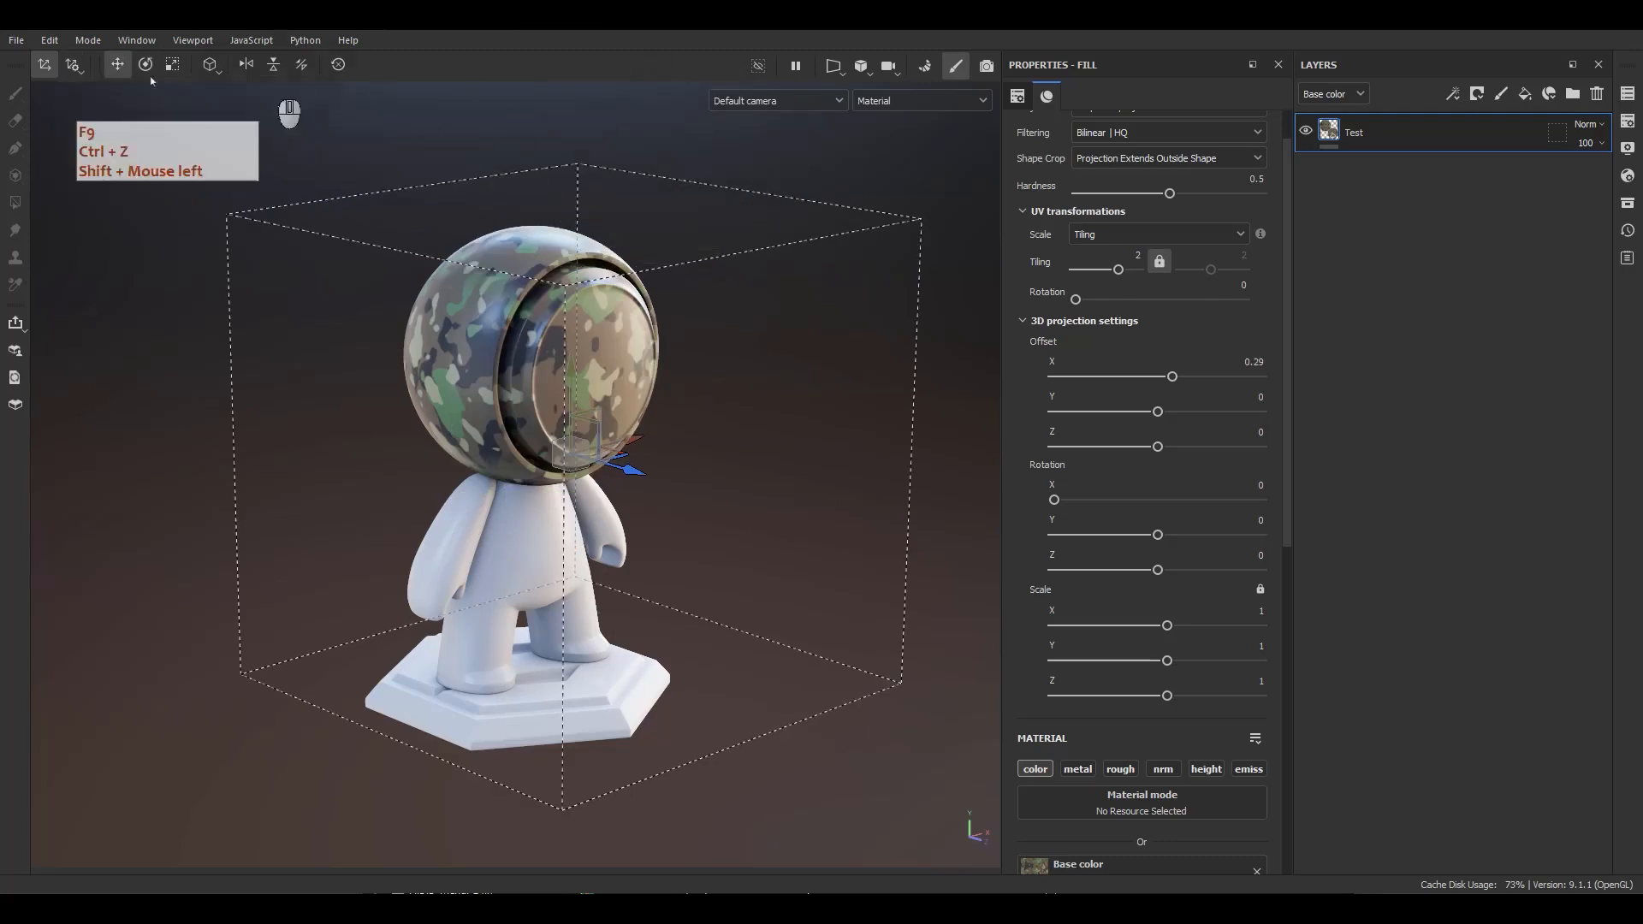
pyautogui.click(72, 65)
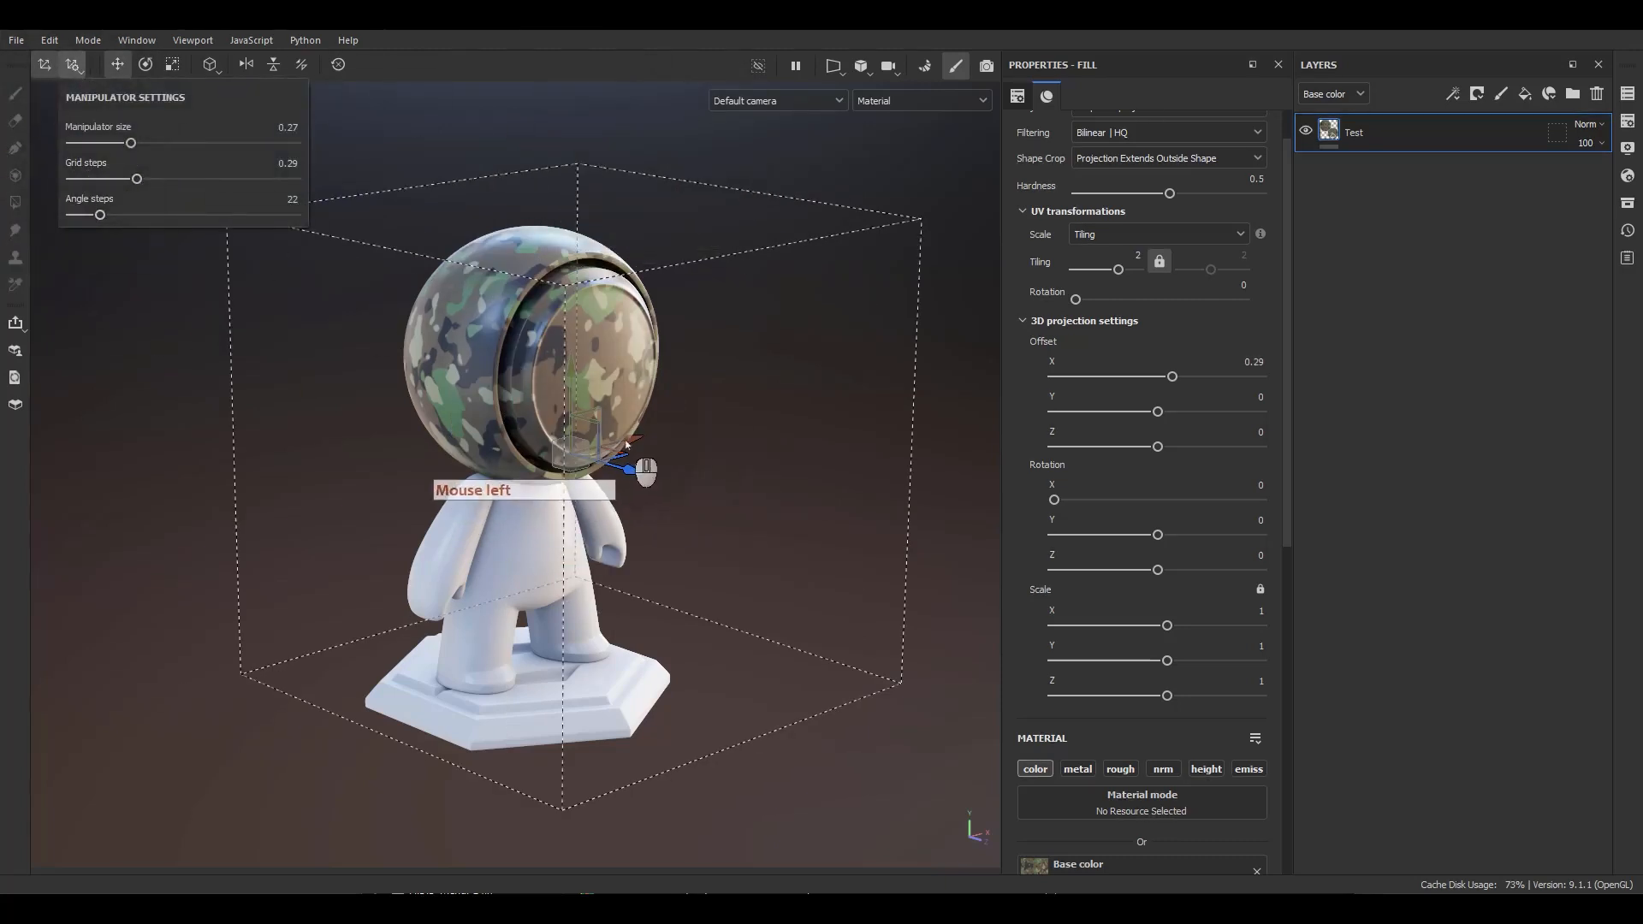
pyautogui.click(289, 164)
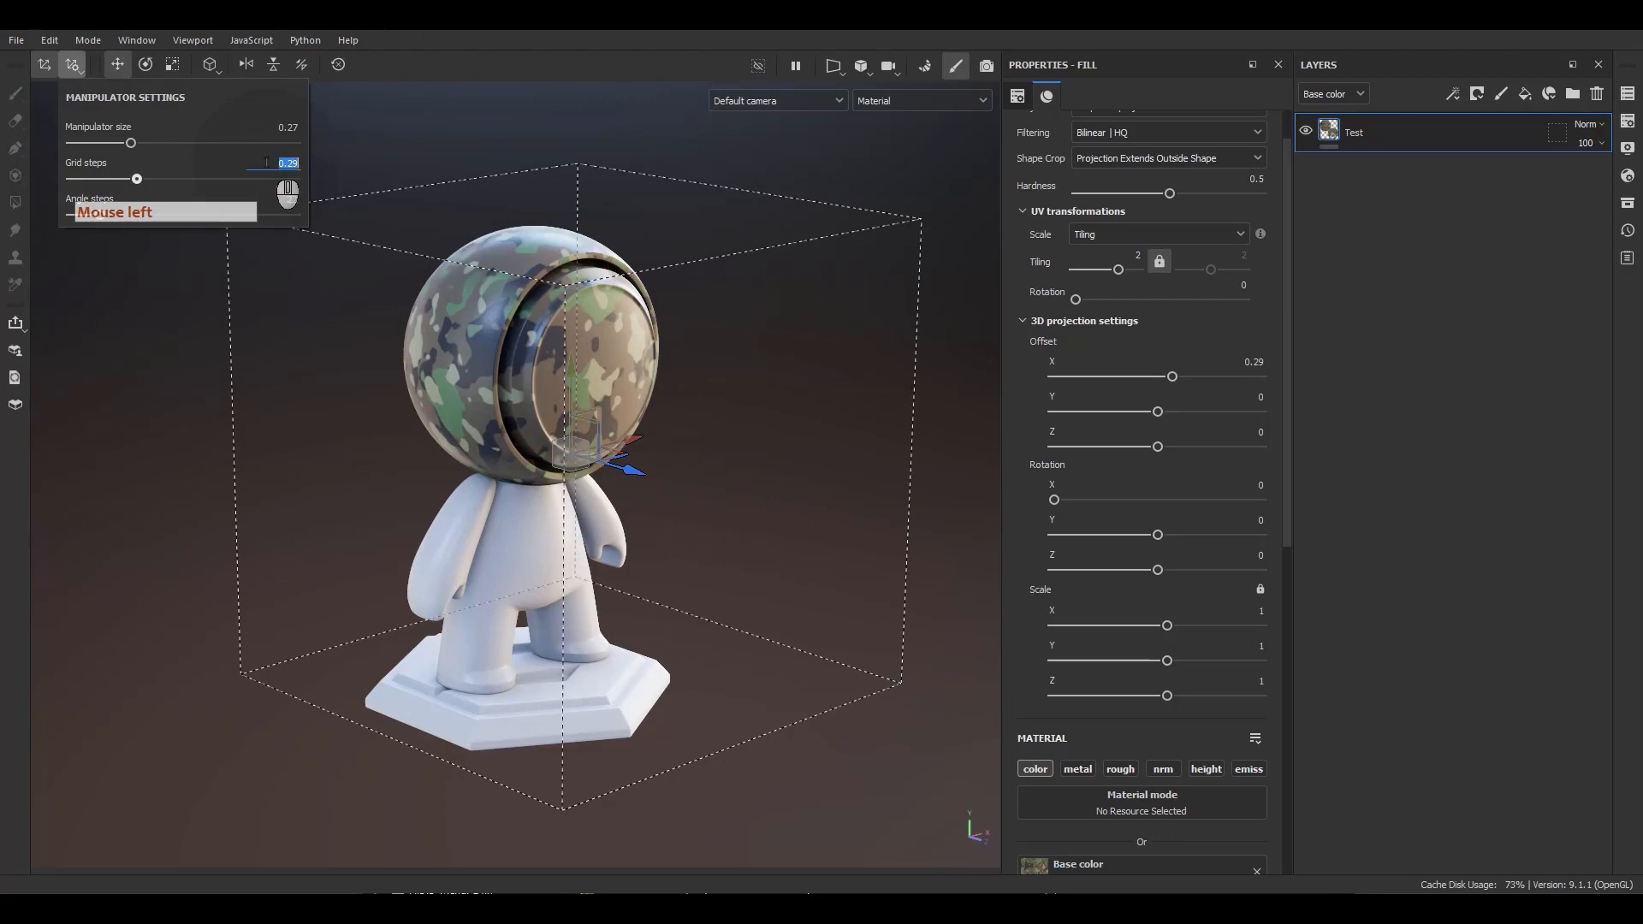
pyautogui.write('.25')
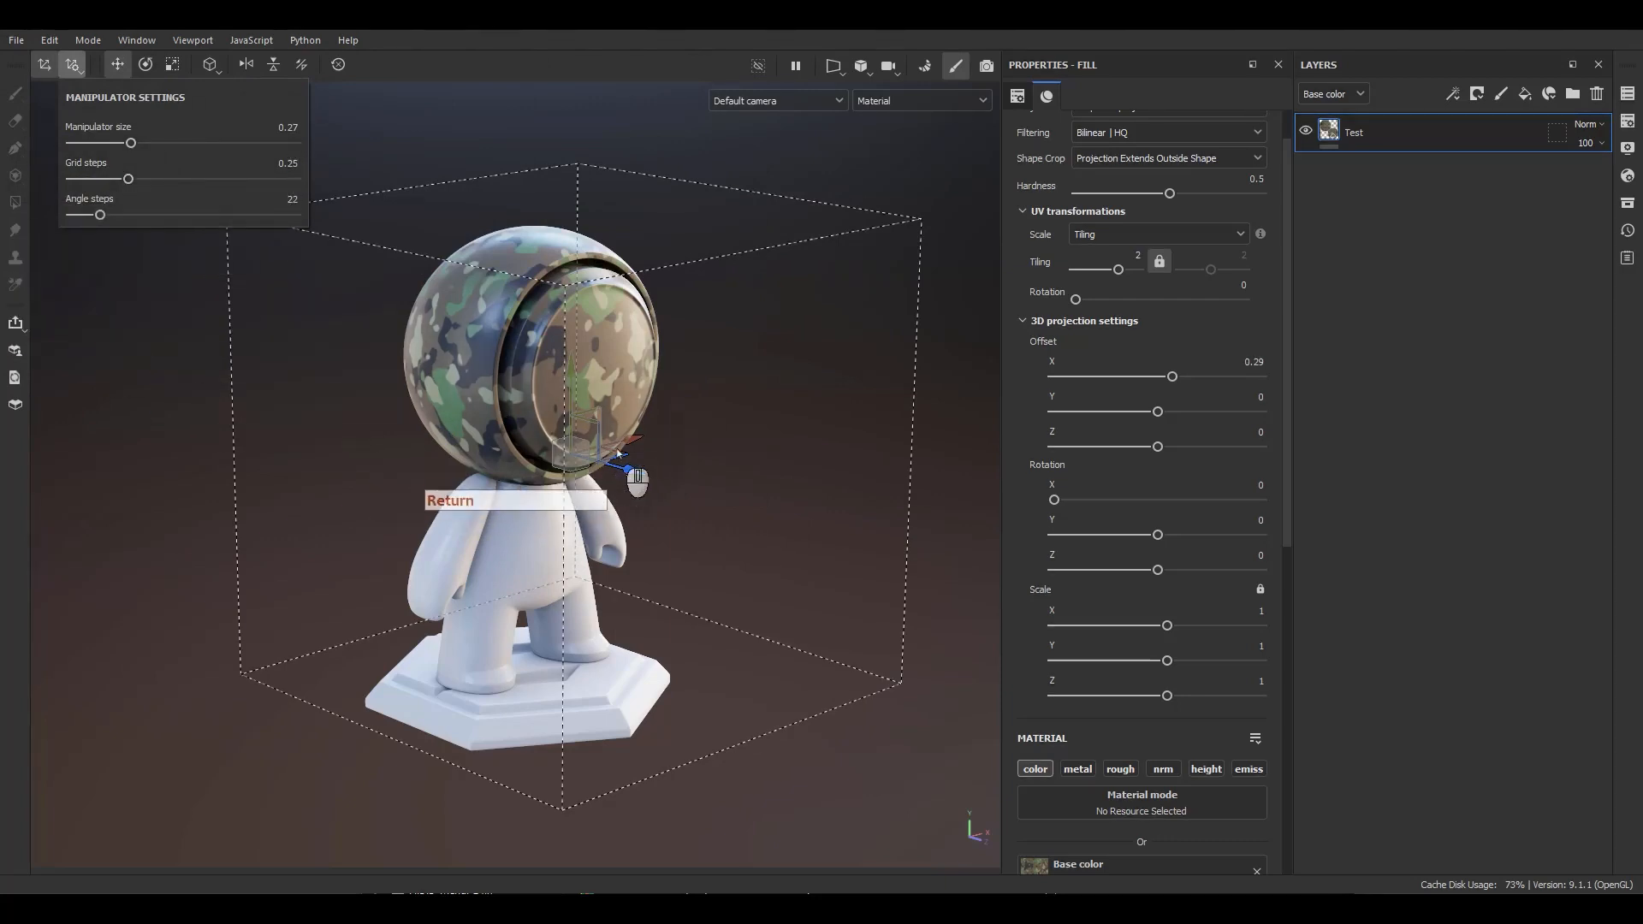
# Move the projection box along X in grid steps, then reset the transformation.
pyautogui.click(638, 473)
pyautogui.keyDown('shift'); pyautogui.moveTo(640, 473); pyautogui.dragTo(710, 435); pyautogui.keyUp('shift')
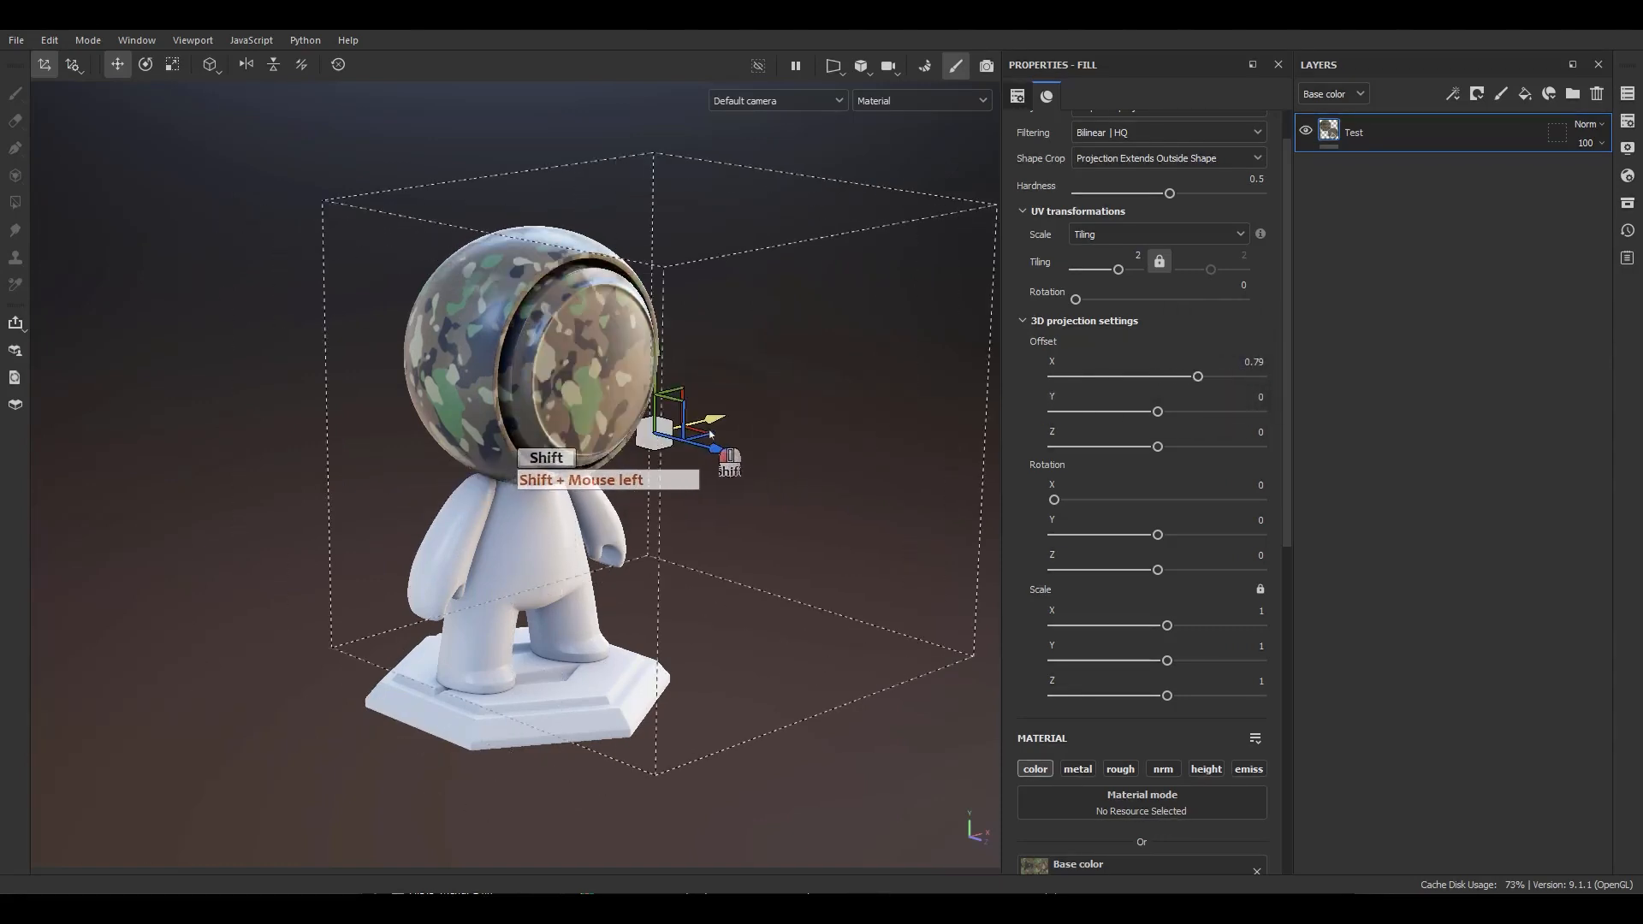
pyautogui.click(347, 70)
pyautogui.click(124, 73)
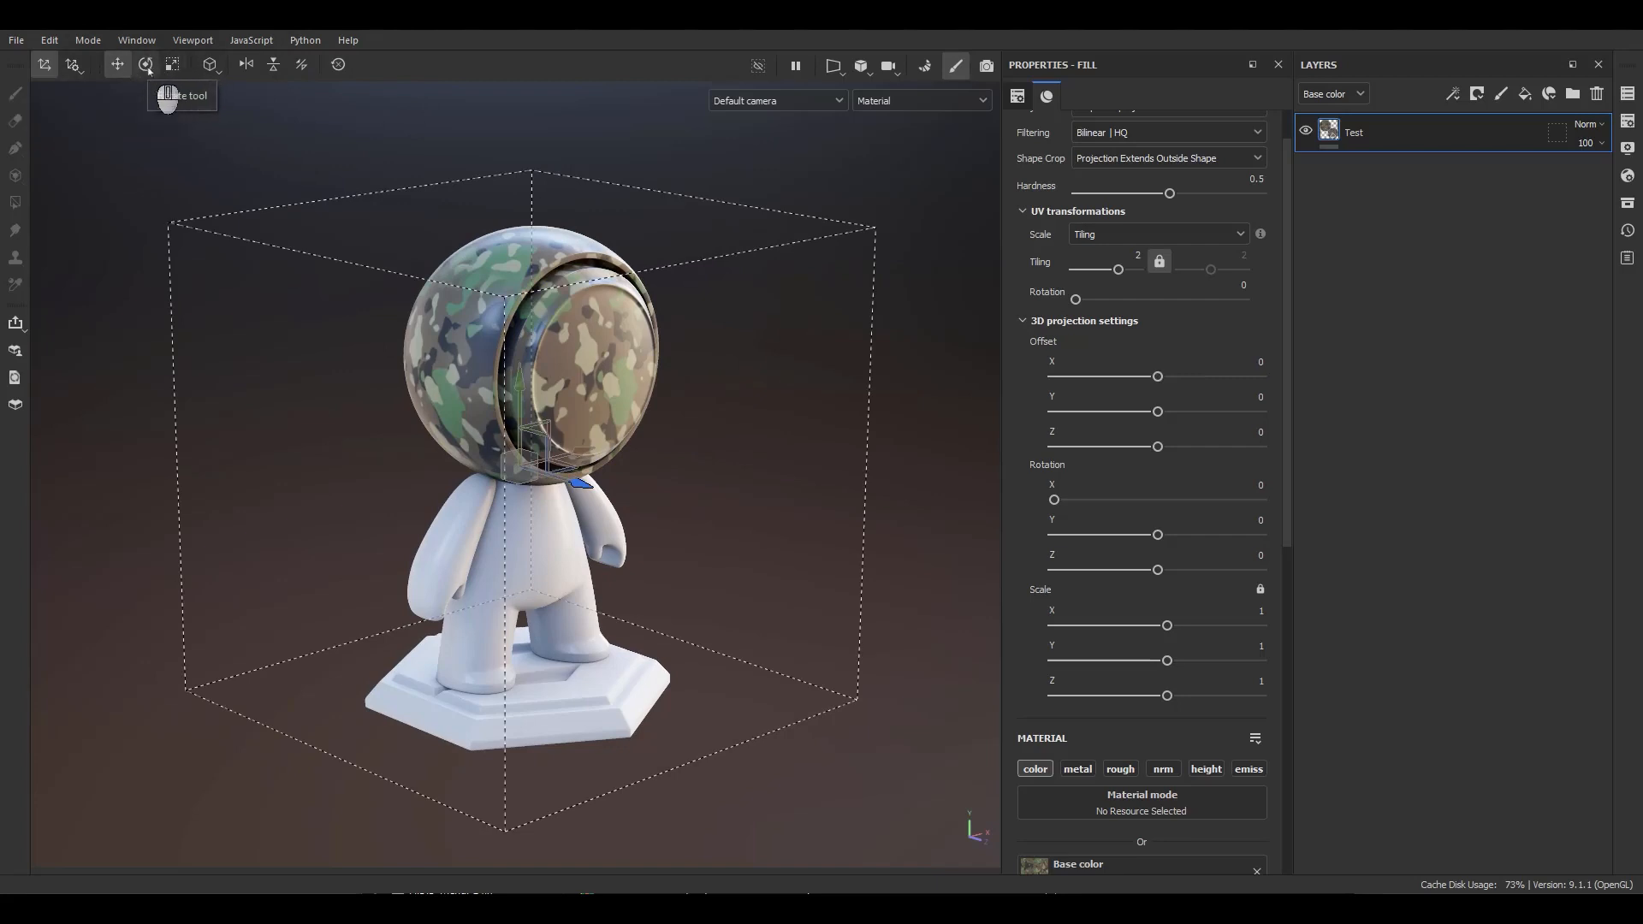
# Switch the manipulator between rotation, scale and translation modes, ending in translation mode.
pyautogui.doubleClick(147, 67)
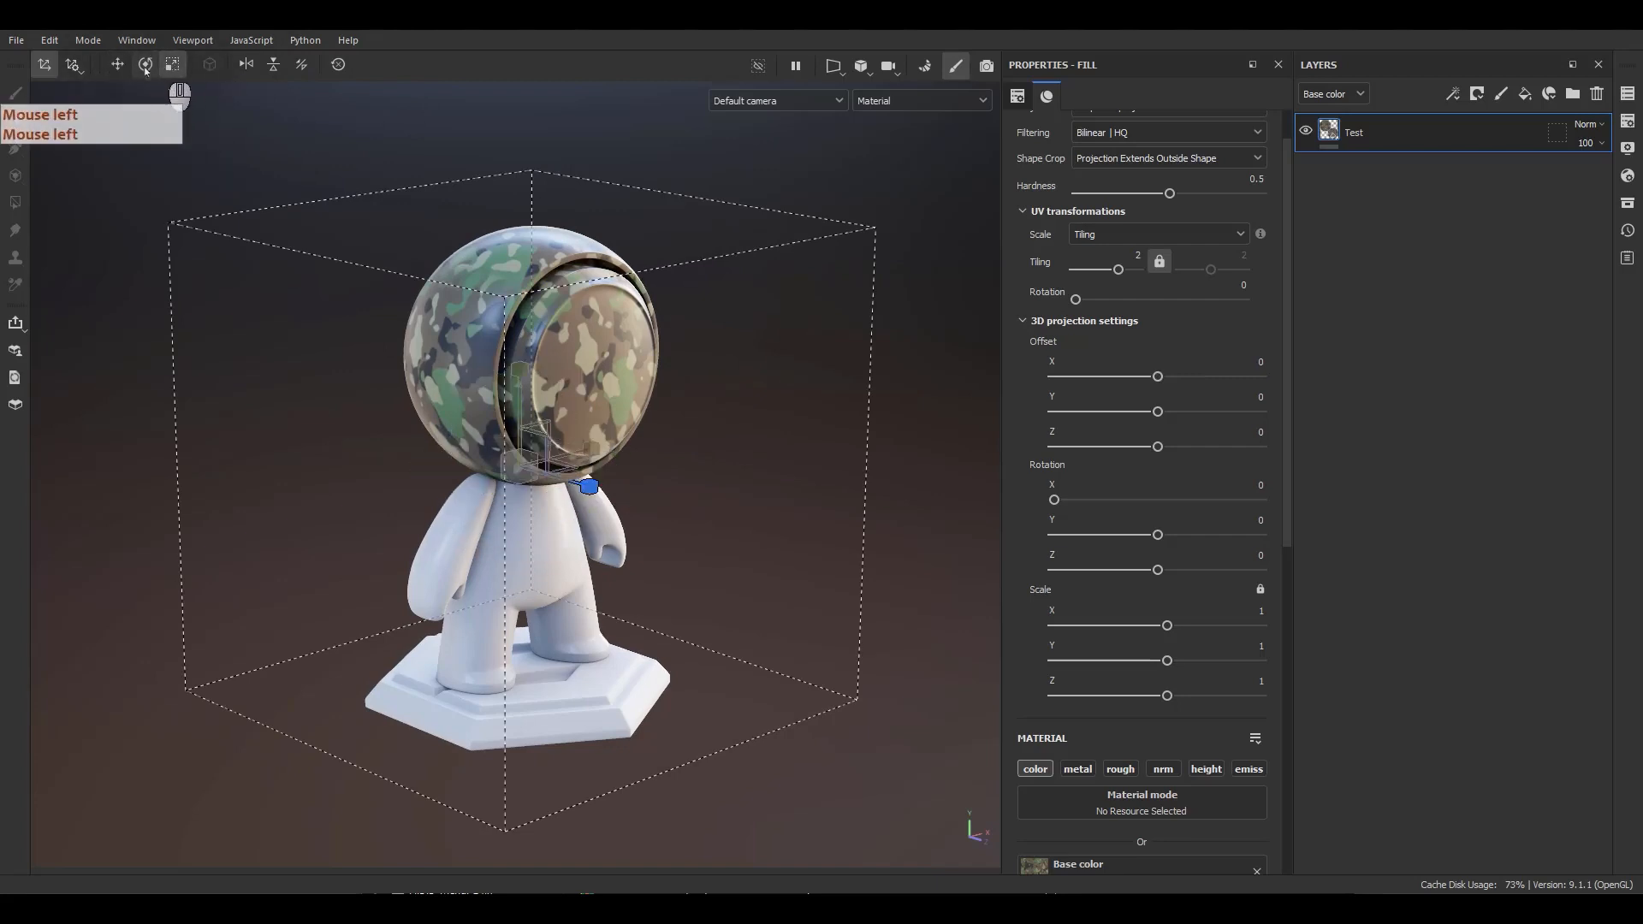
pyautogui.click(143, 72)
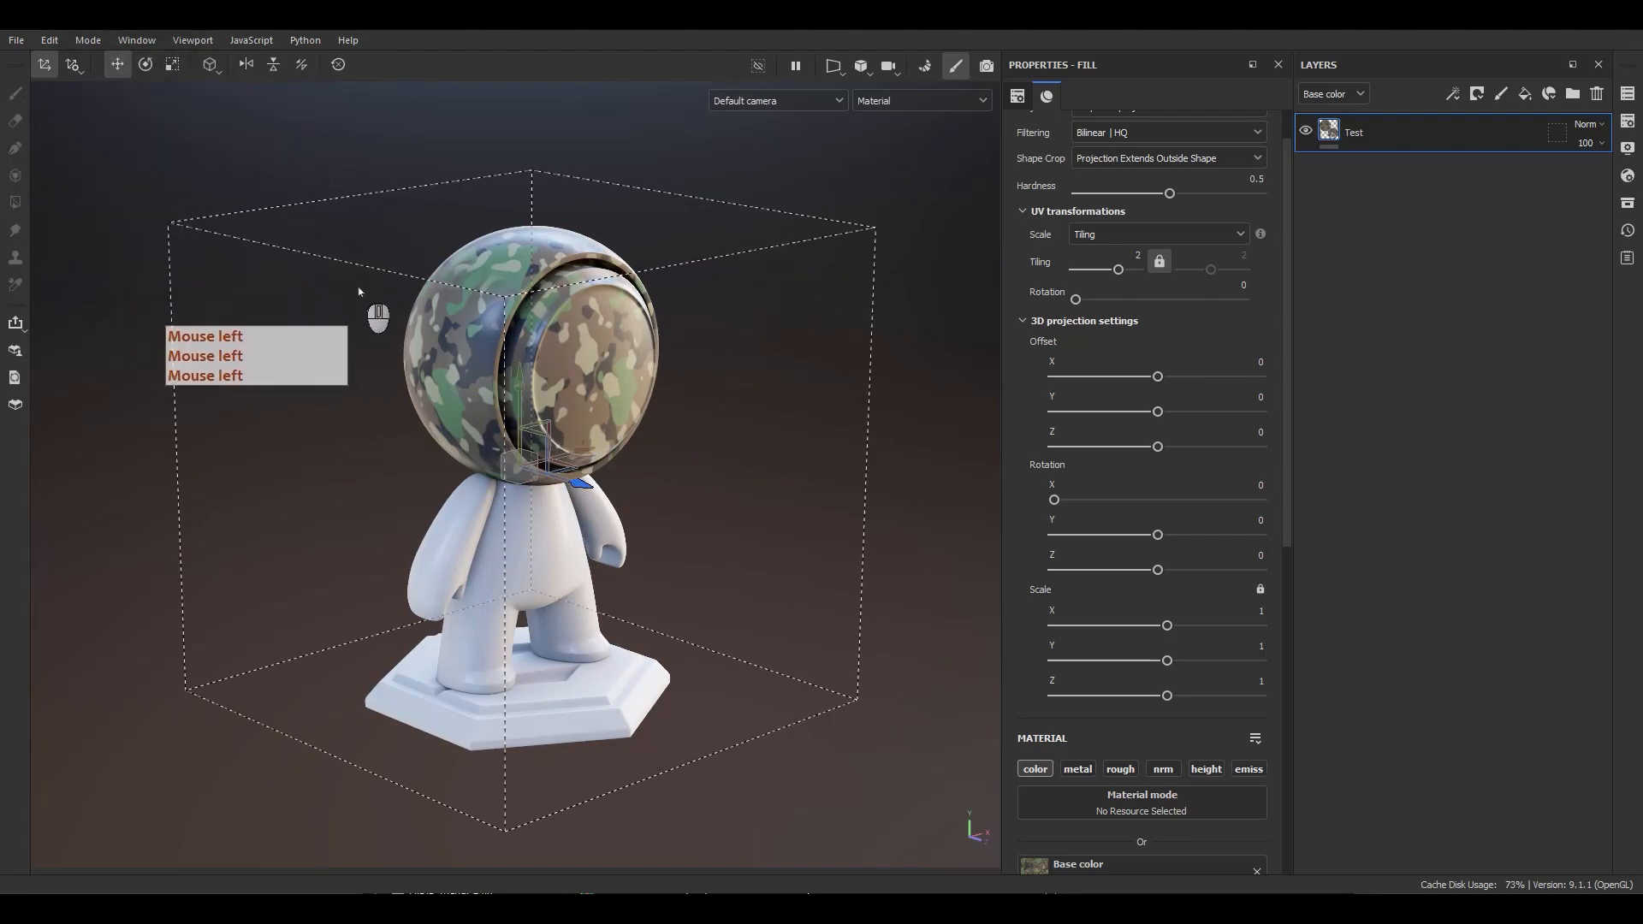
pyautogui.press('r')
pyautogui.press('e')
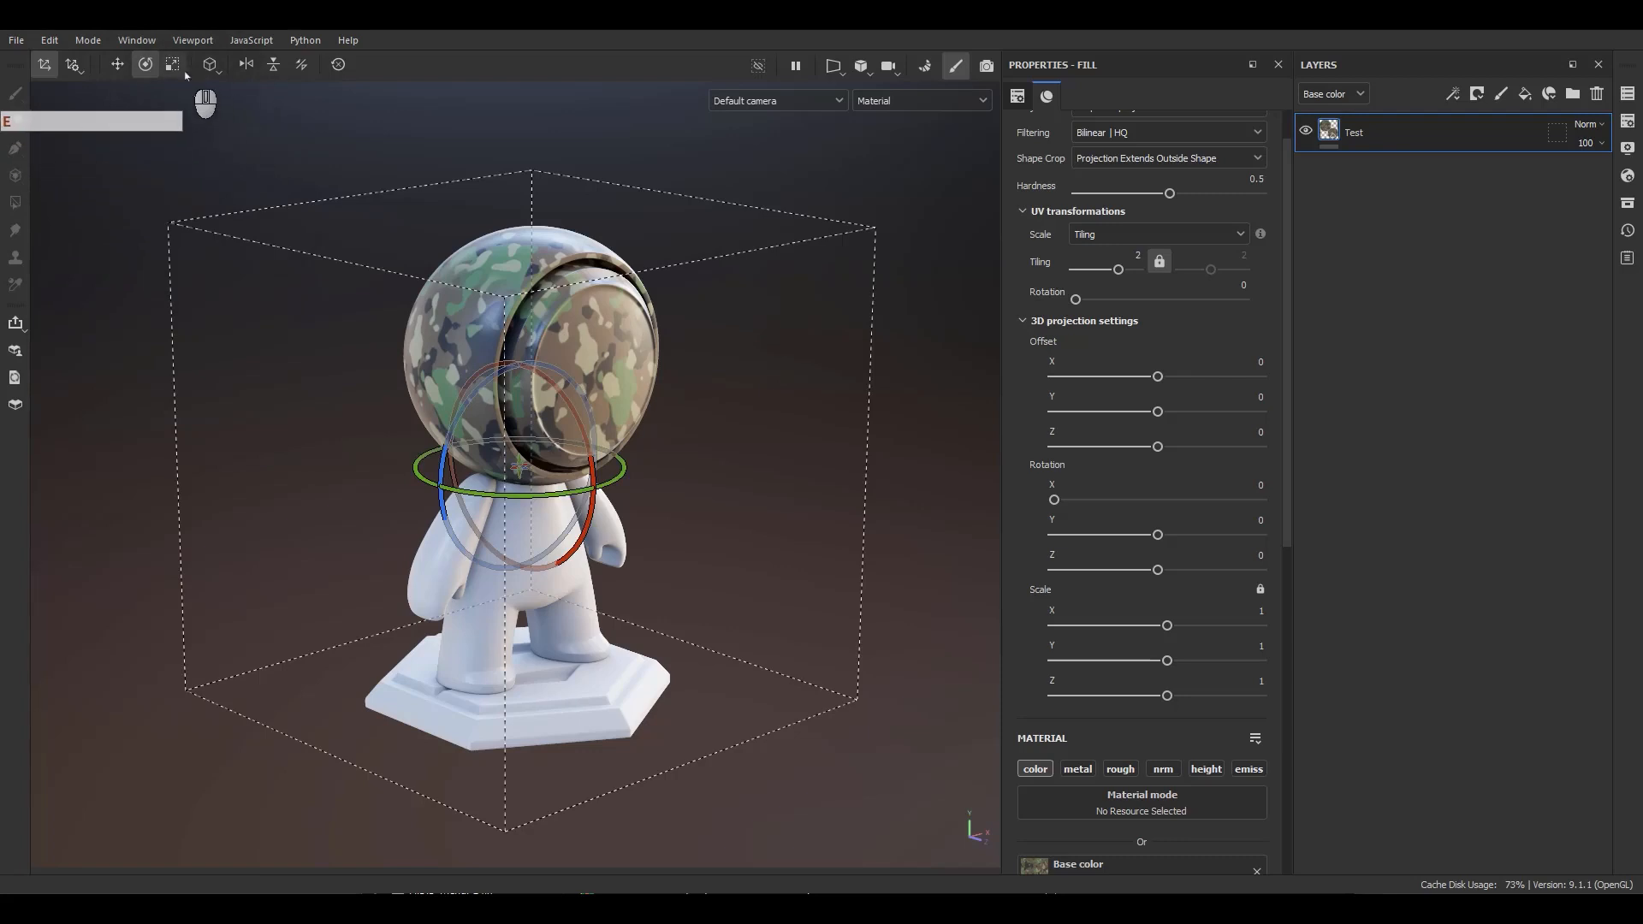
pyautogui.press('w')
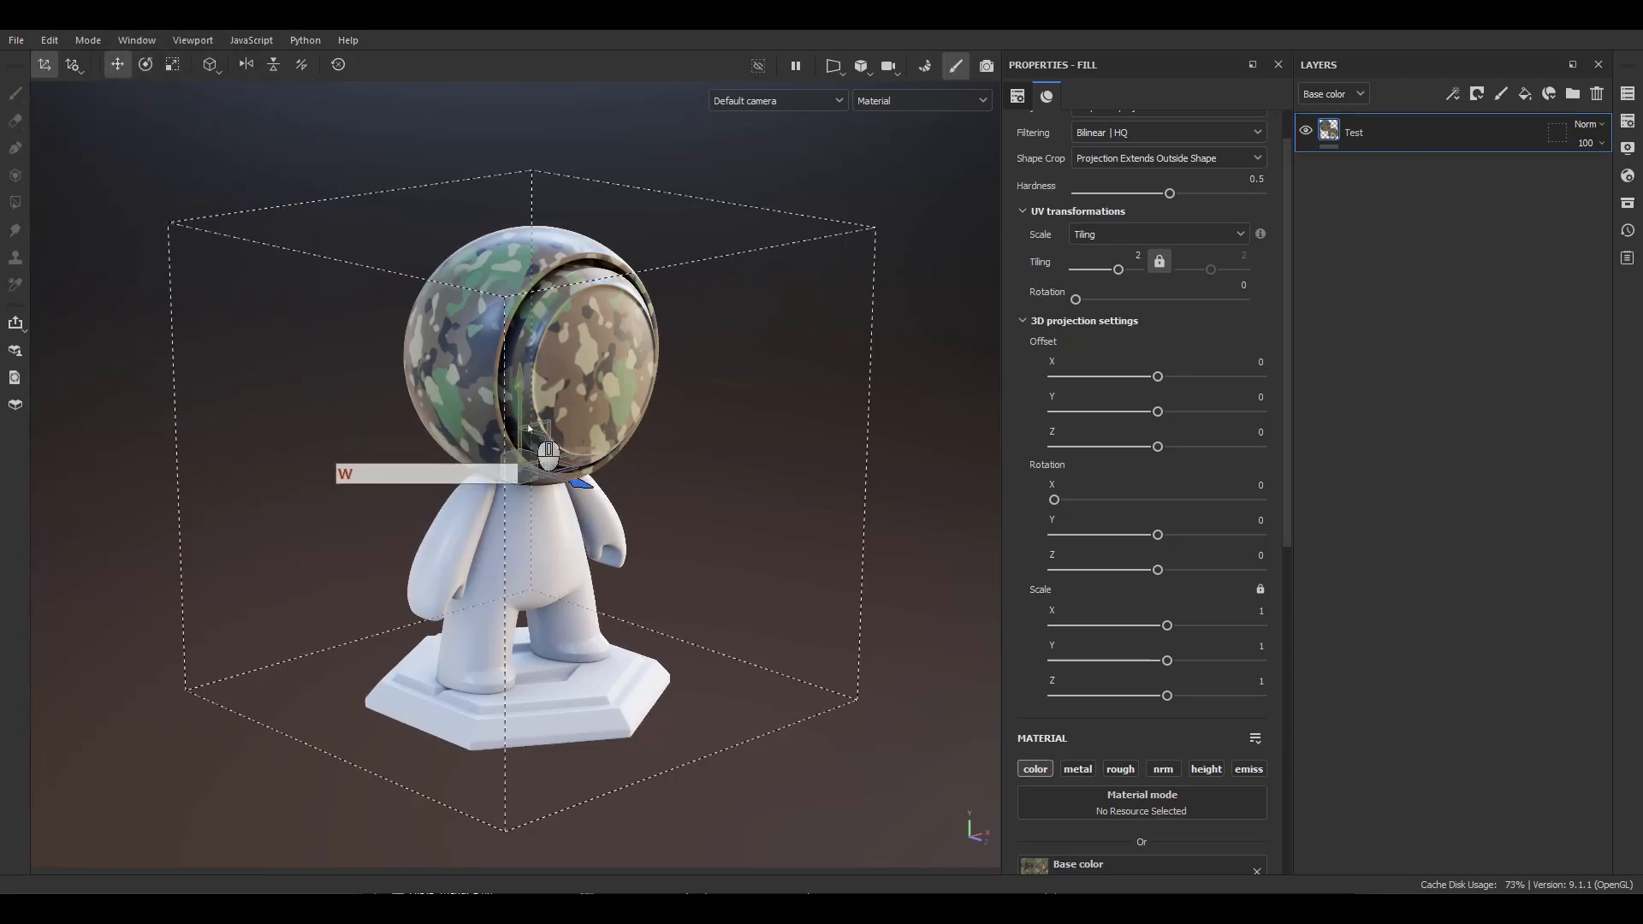
# Hide the projection manipulator and show it again.
pyautogui.click(41, 70)
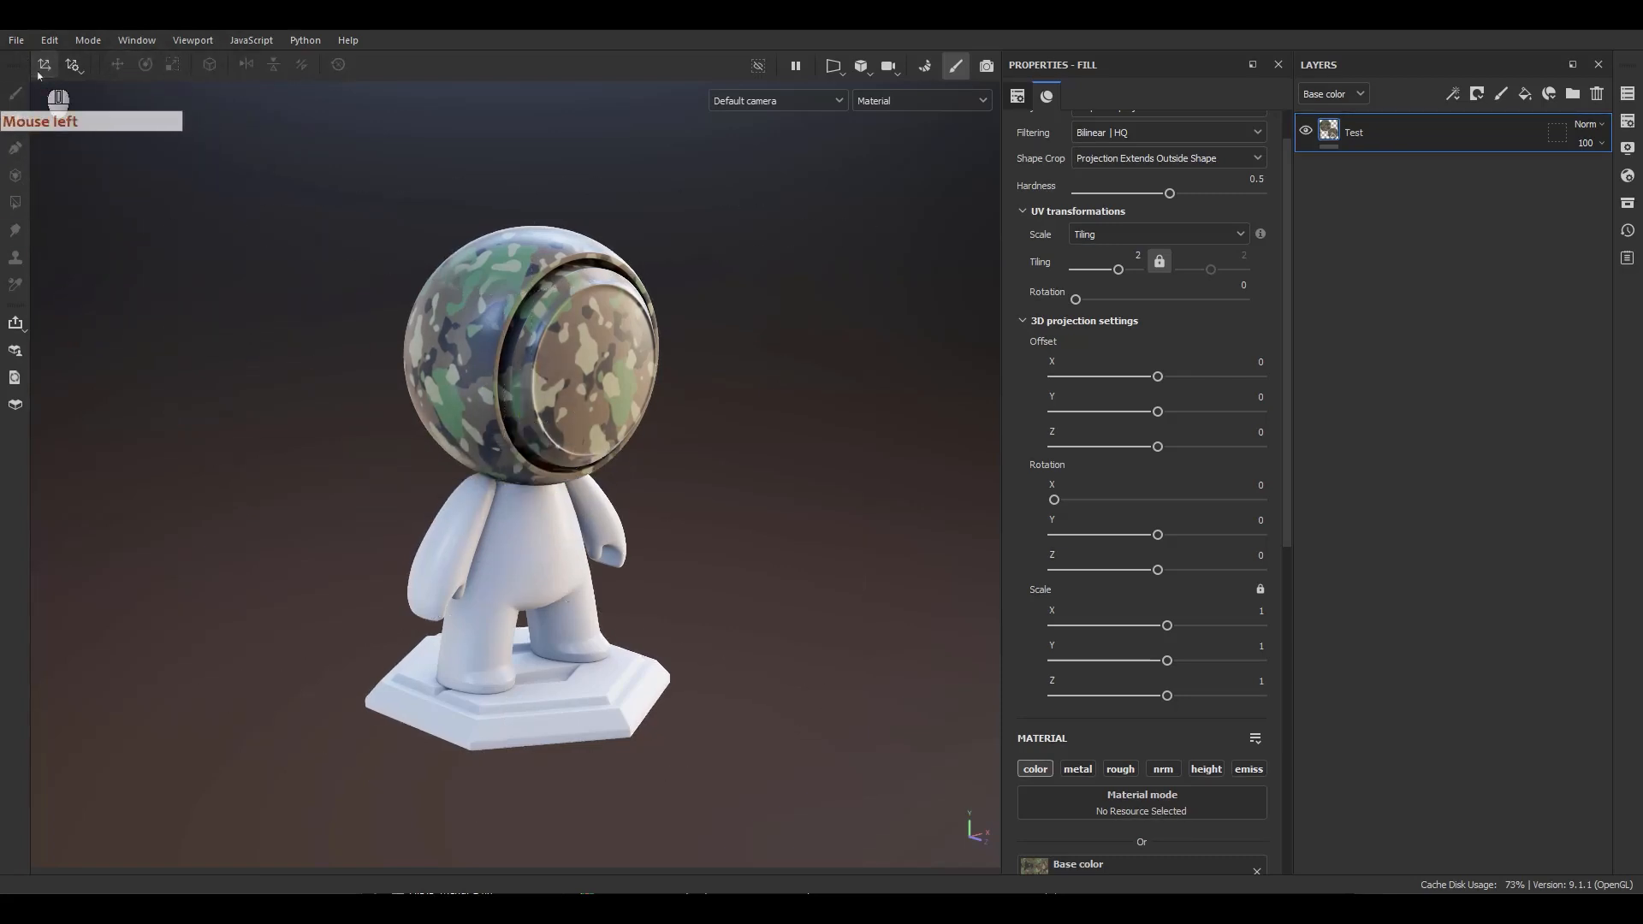
pyautogui.click(45, 66)
pyautogui.click(46, 67)
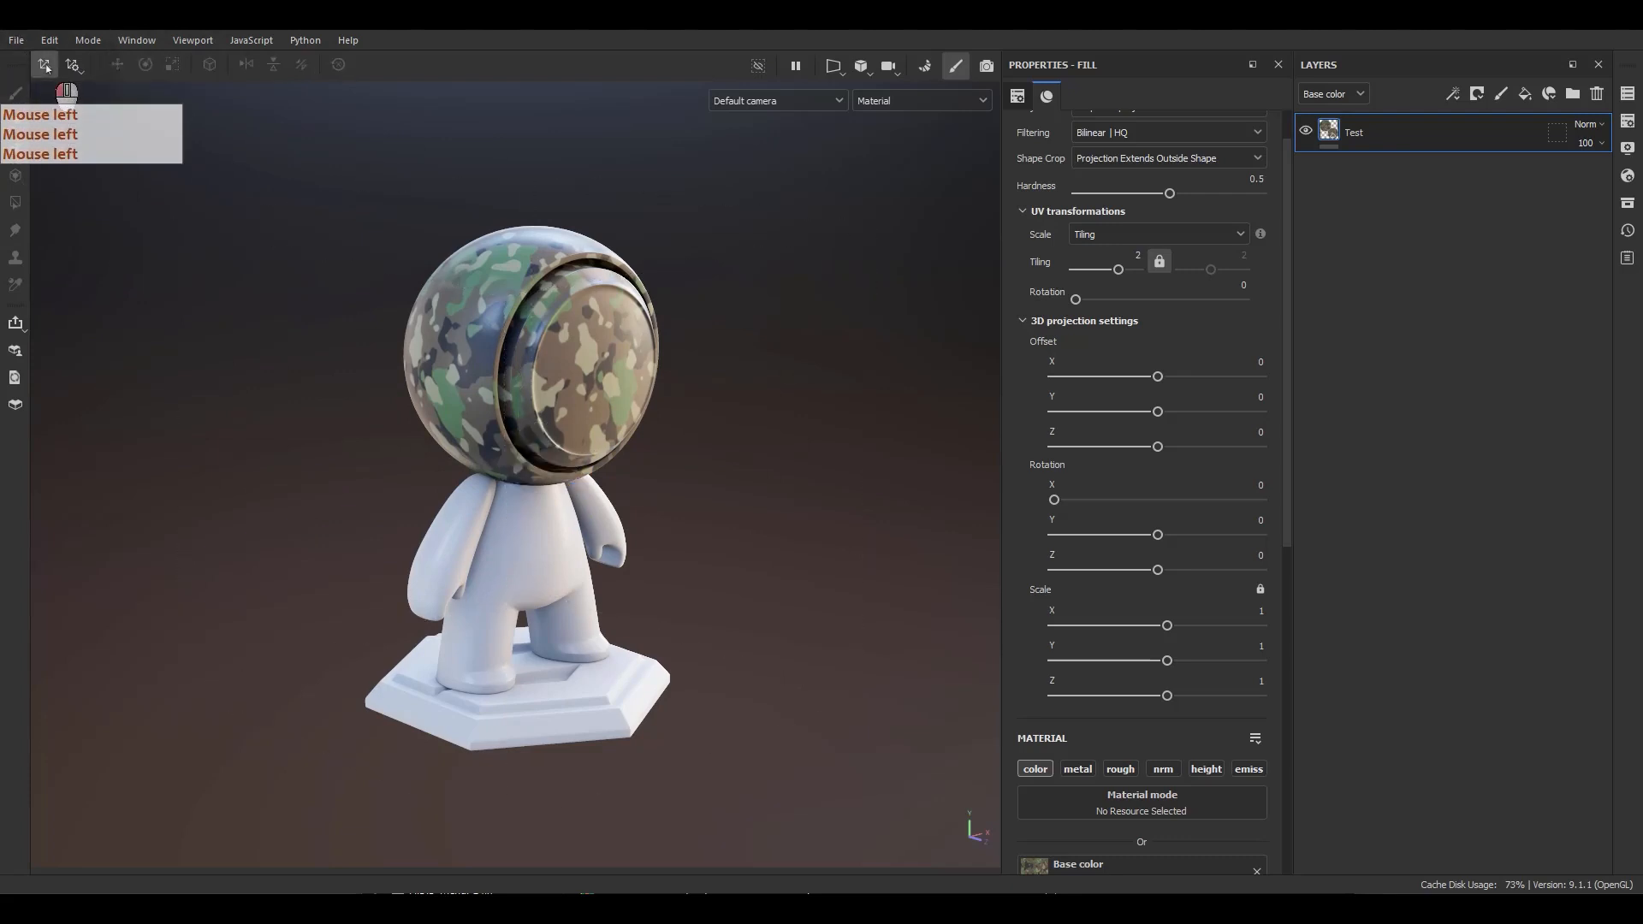
pyautogui.click(45, 66)
# Change the fill layer's projection to Planar projection and orbit around the head to inspect it.
pyautogui.scroll(2, 1044, 402)
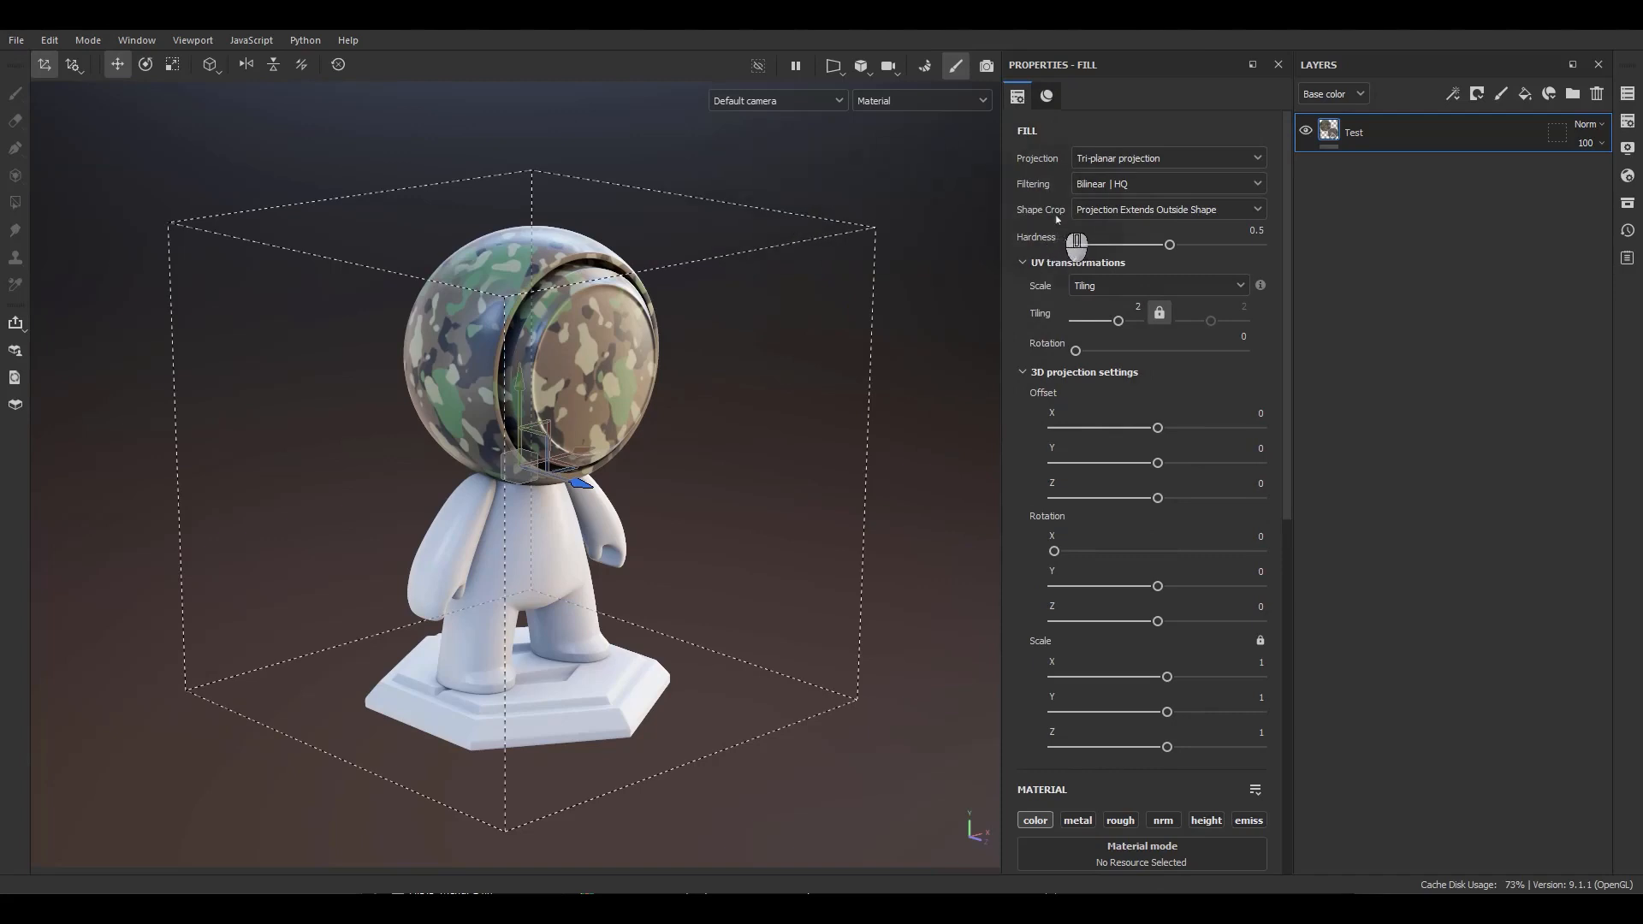
pyautogui.press('F9')
pyautogui.press('F9')
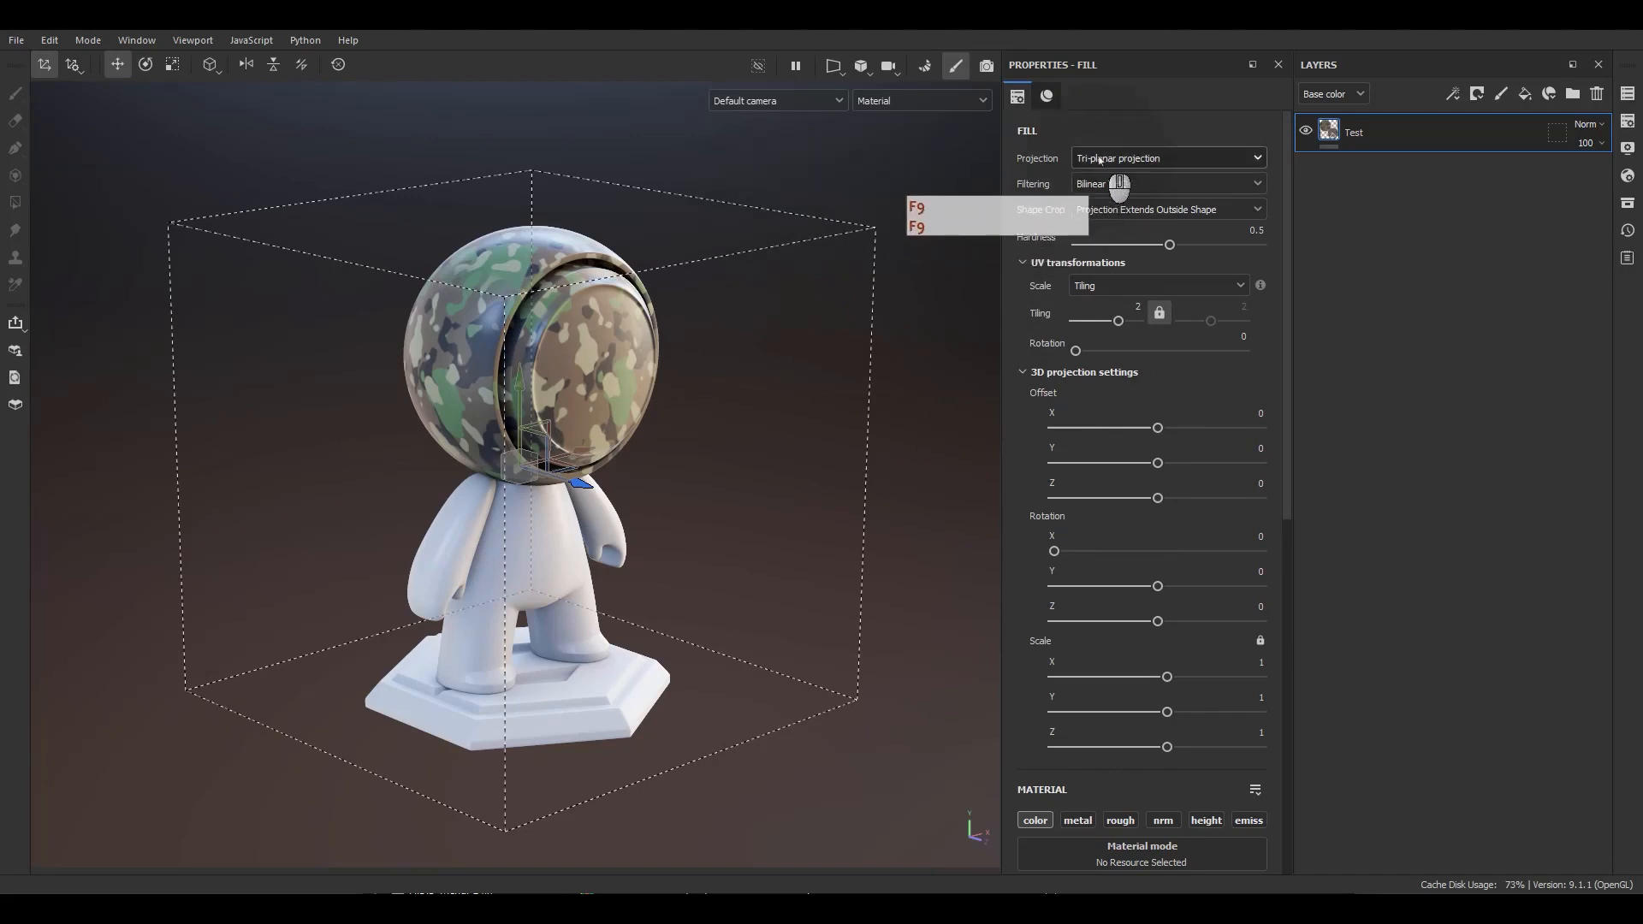
pyautogui.click(1099, 158)
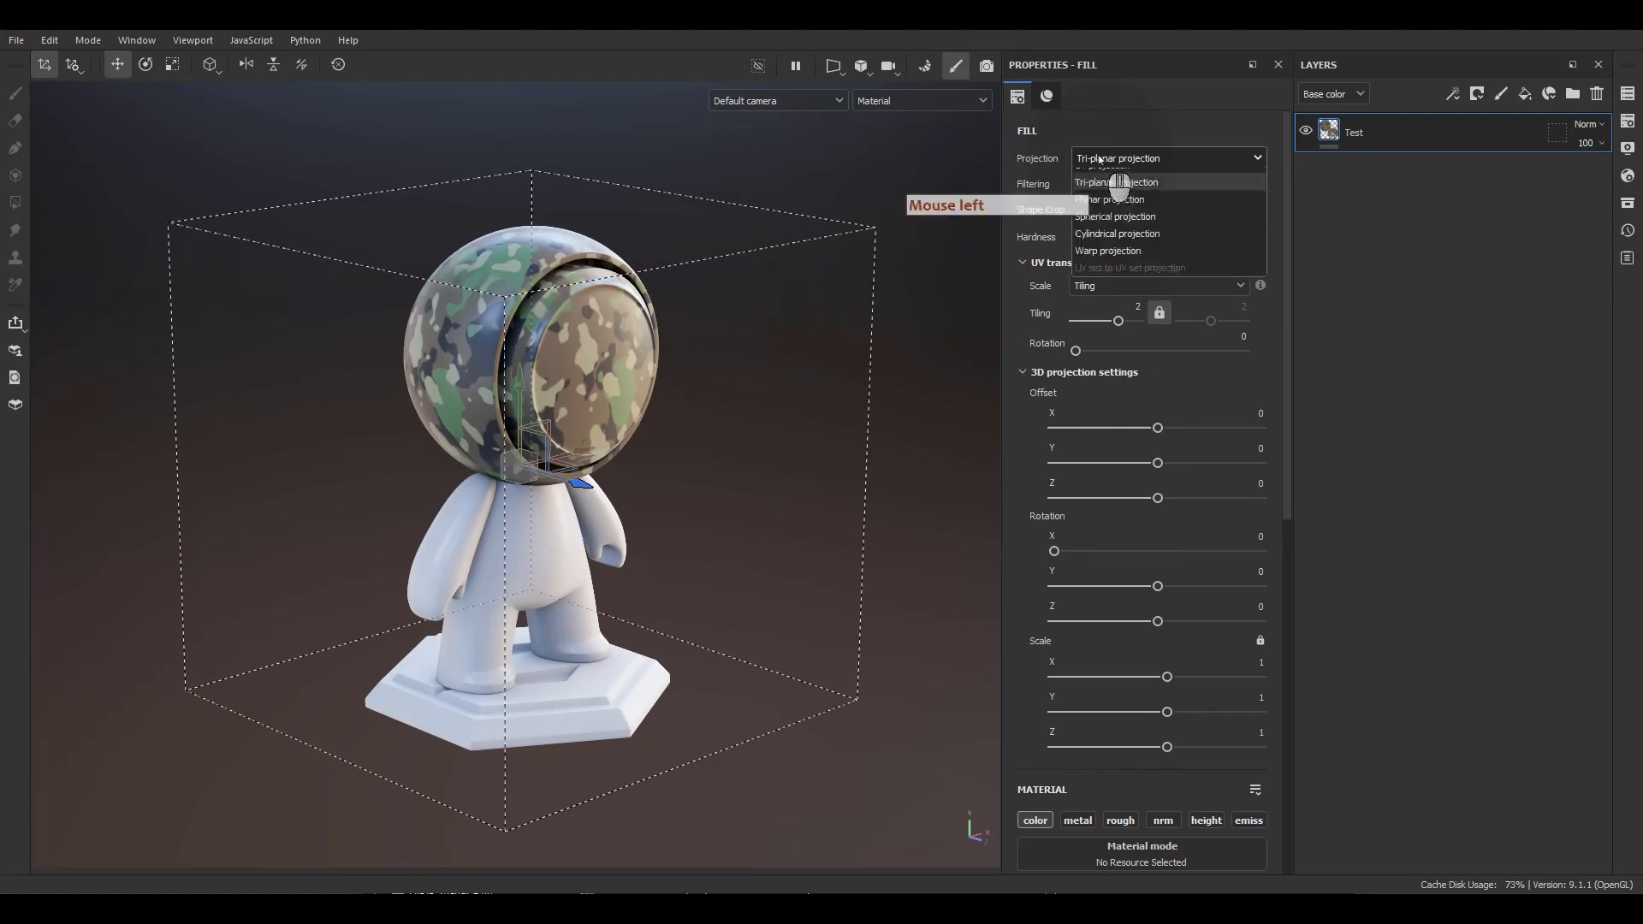
pyautogui.click(1104, 255)
pyautogui.moveTo(706, 429)
pyautogui.keyDown('alt'); pyautogui.mouseDown()
pyautogui.moveTo(727, 422)
pyautogui.moveTo(718, 454)
pyautogui.mouseUp(); pyautogui.keyUp('alt')
pyautogui.keyDown('alt'); pyautogui.moveTo(718, 455); pyautogui.dragTo(631, 433, button='right'); pyautogui.keyUp('alt')
pyautogui.keyDown('alt'); pyautogui.moveTo(631, 433); pyautogui.dragTo(817, 452); pyautogui.keyUp('alt')
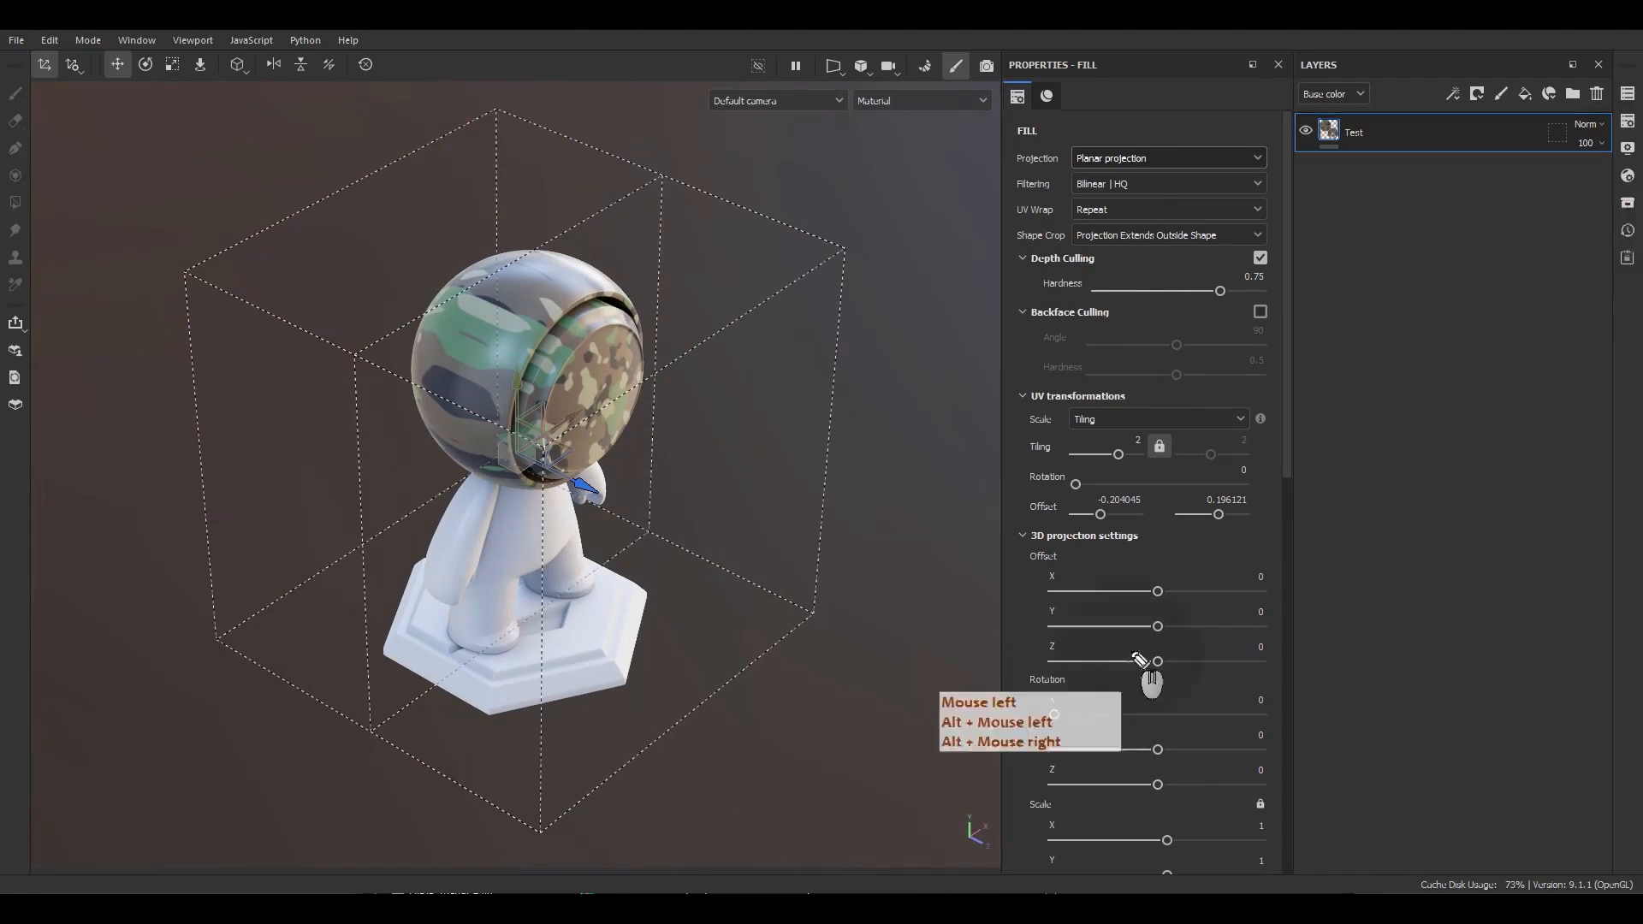
pyautogui.moveTo(750, 515); pyautogui.dragTo(647, 469)
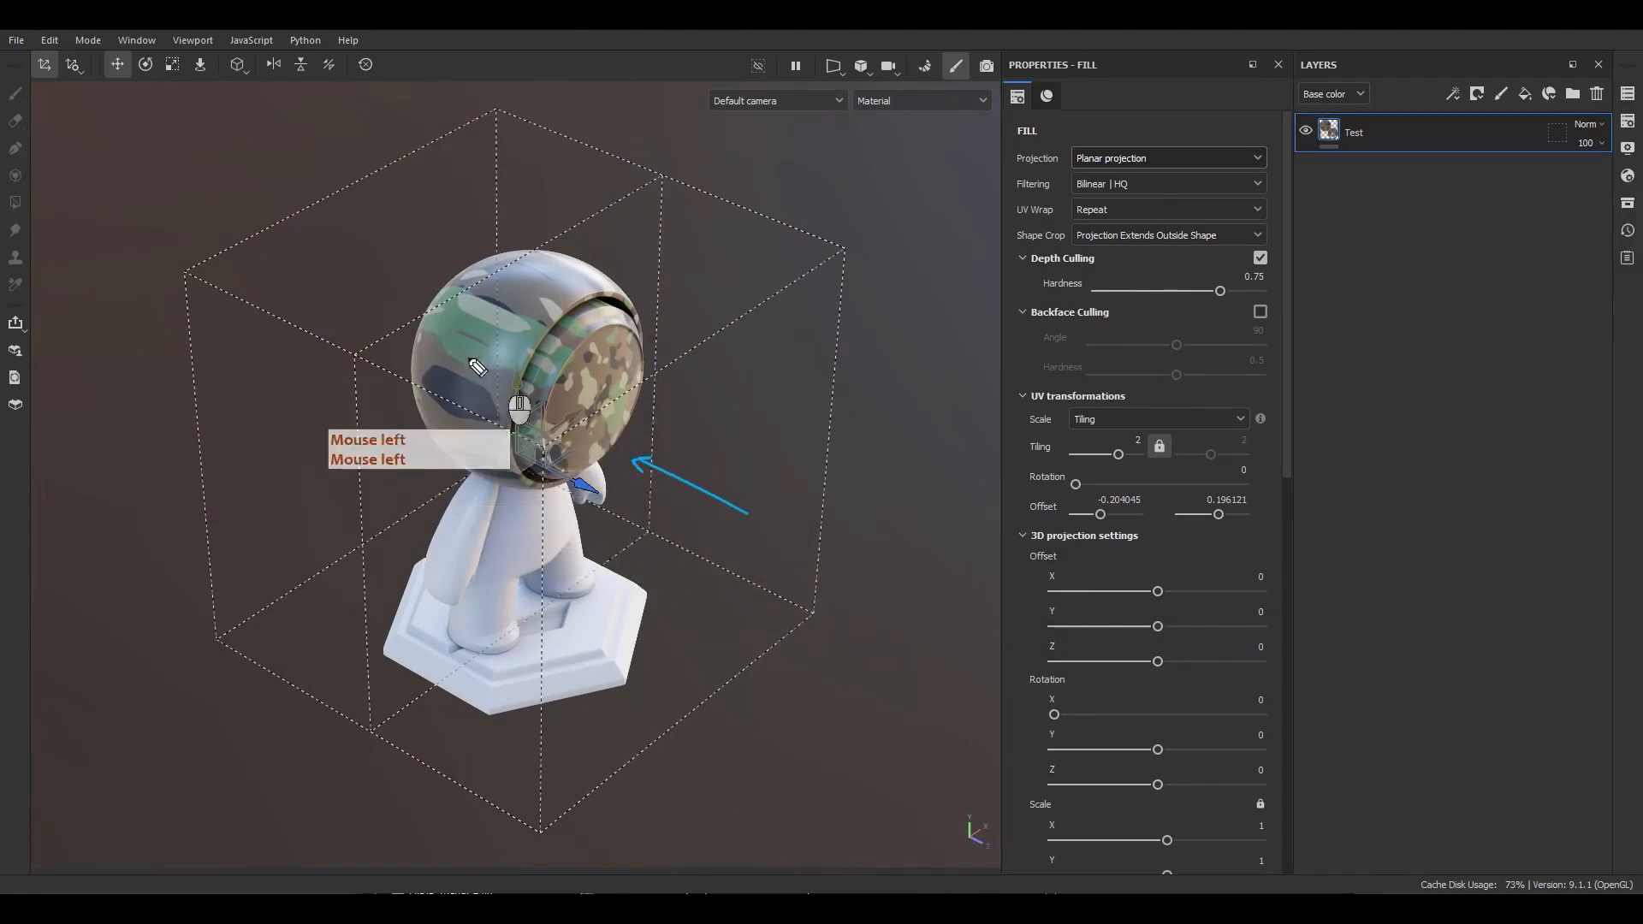
pyautogui.moveTo(252, 206); pyautogui.dragTo(381, 272)
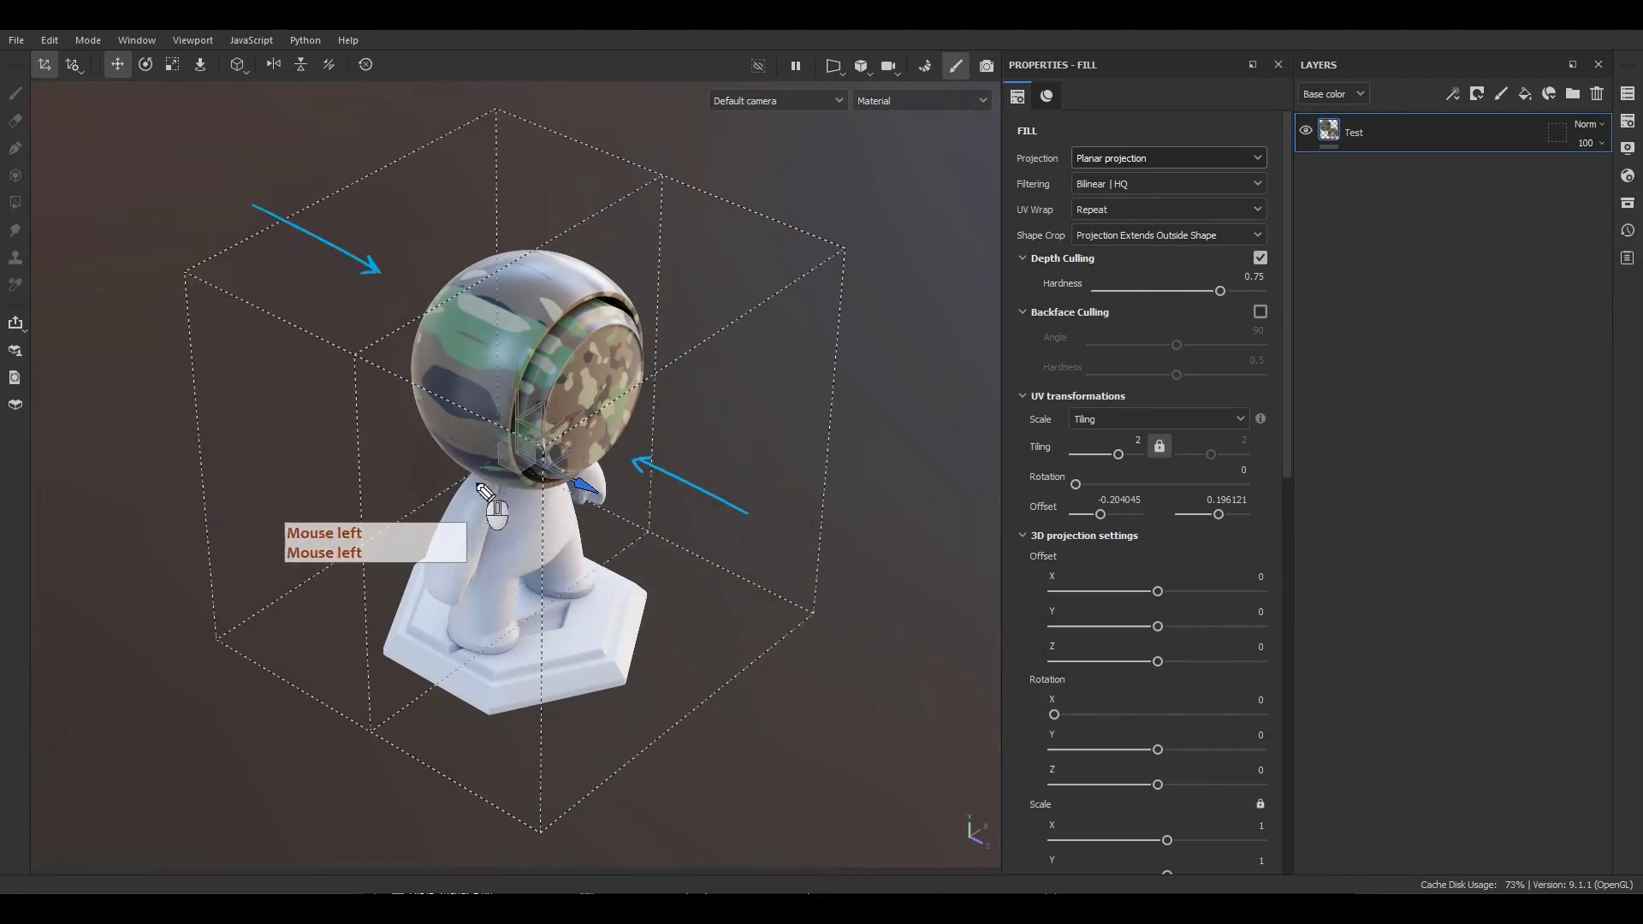
pyautogui.moveTo(514, 491); pyautogui.dragTo(361, 560)
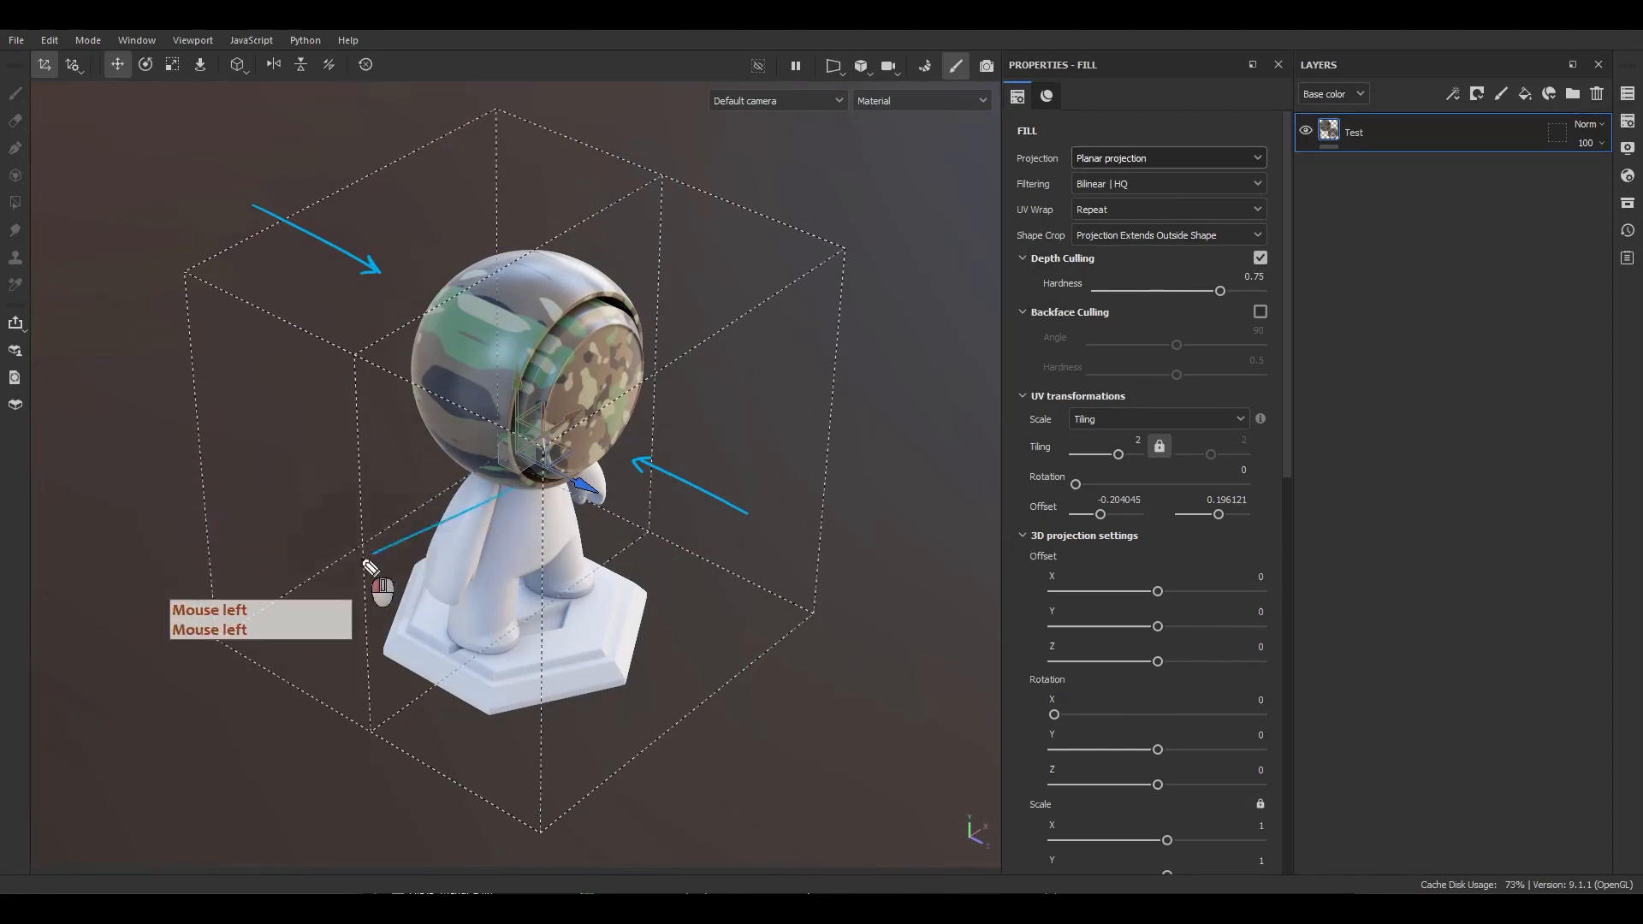
pyautogui.moveTo(454, 460); pyautogui.dragTo(302, 529)
pyautogui.moveTo(397, 428); pyautogui.dragTo(257, 489)
pyautogui.moveTo(338, 404); pyautogui.dragTo(204, 472)
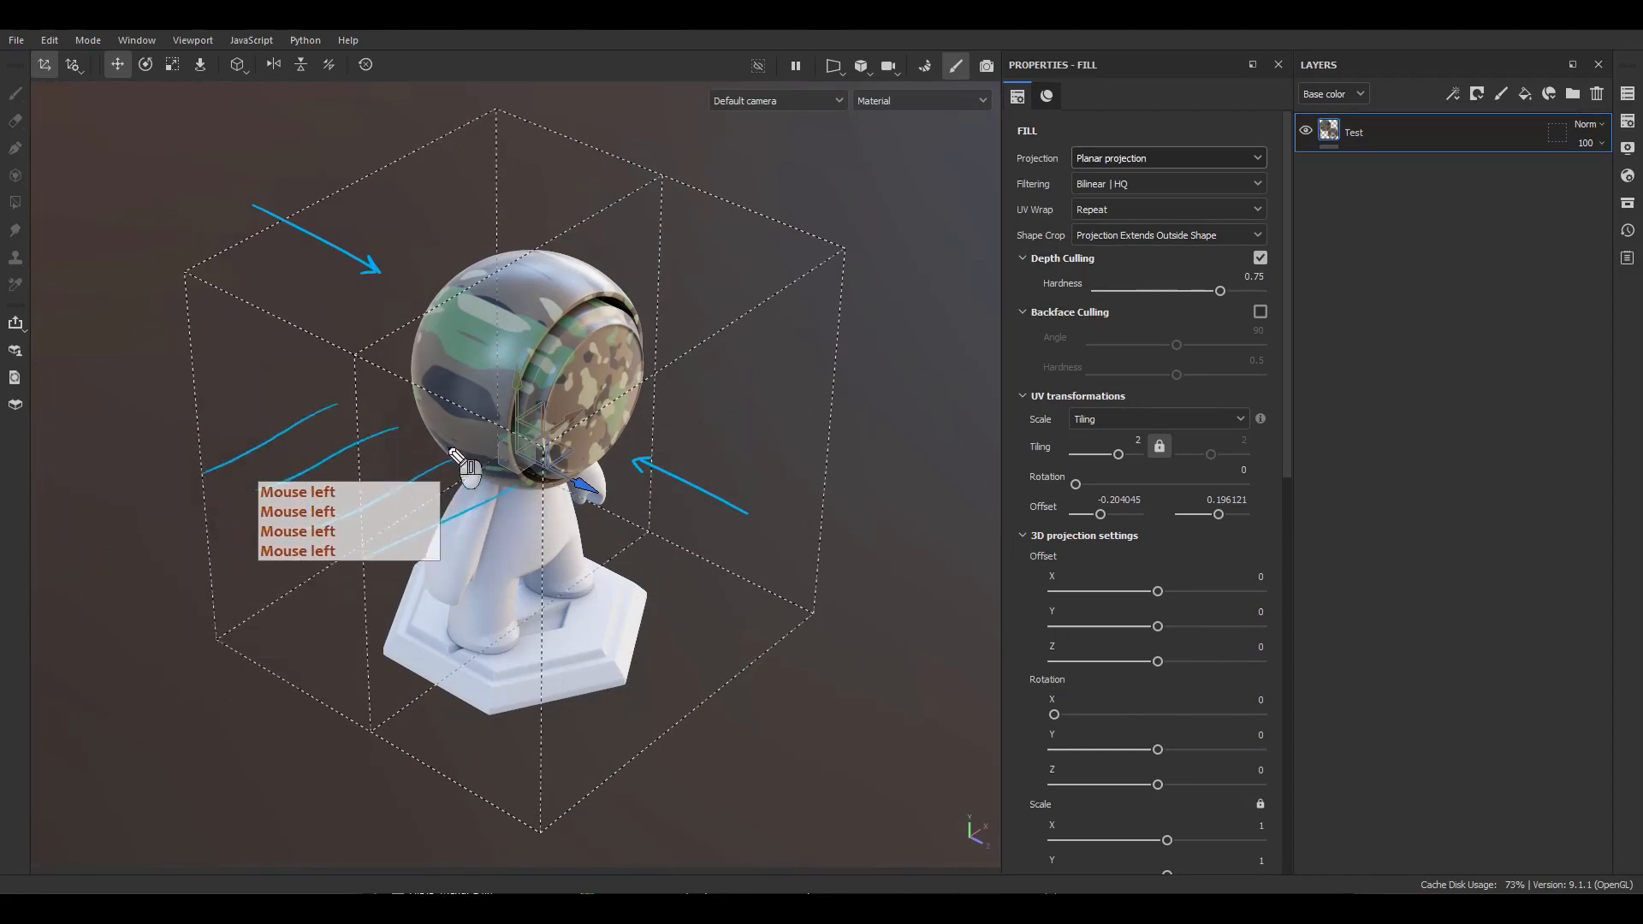
pyautogui.moveTo(431, 445); pyautogui.dragTo(464, 417)
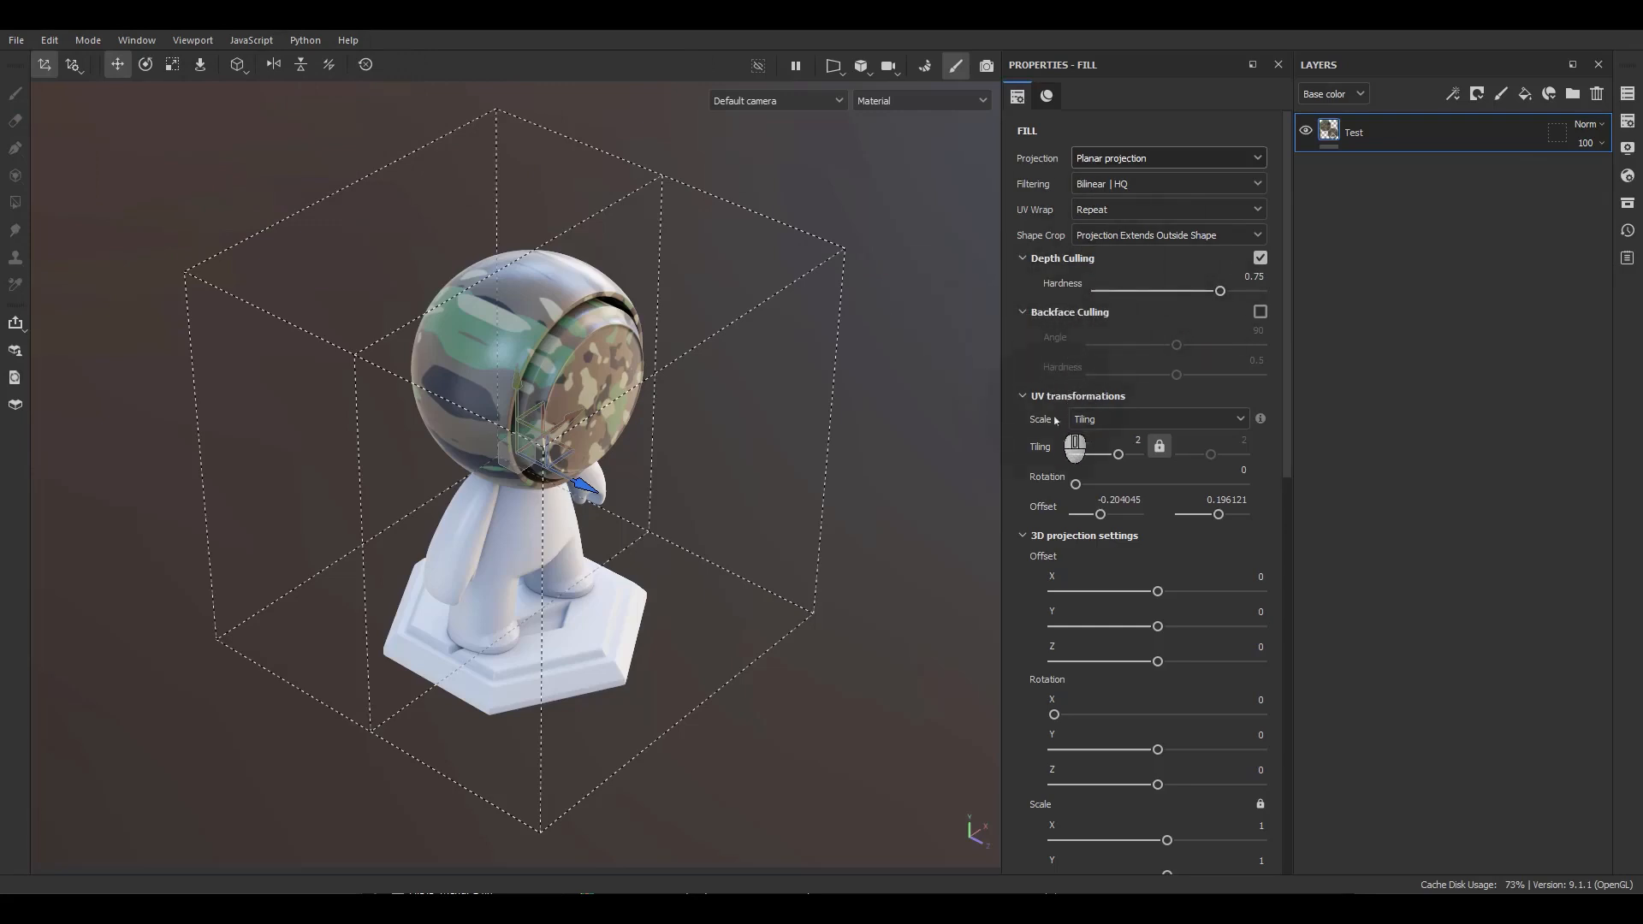
# Change the fill layer's projection to Spherical projection.
pyautogui.scroll(-1, 1053, 420)
pyautogui.scroll(-1, 1040, 445)
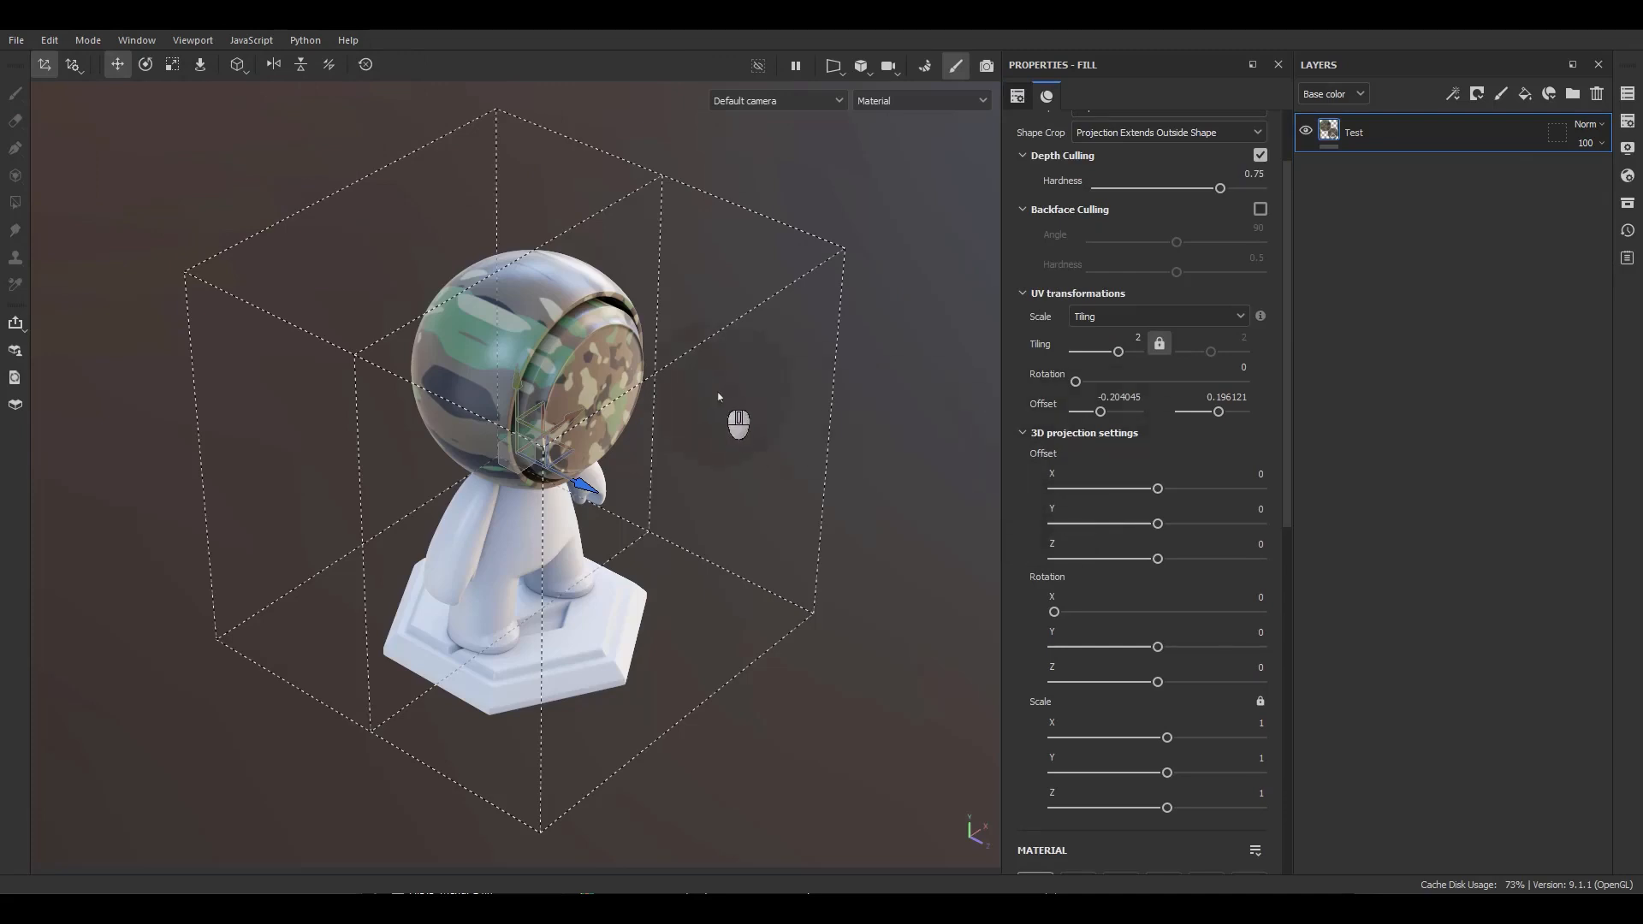
pyautogui.scroll(2, 1083, 147)
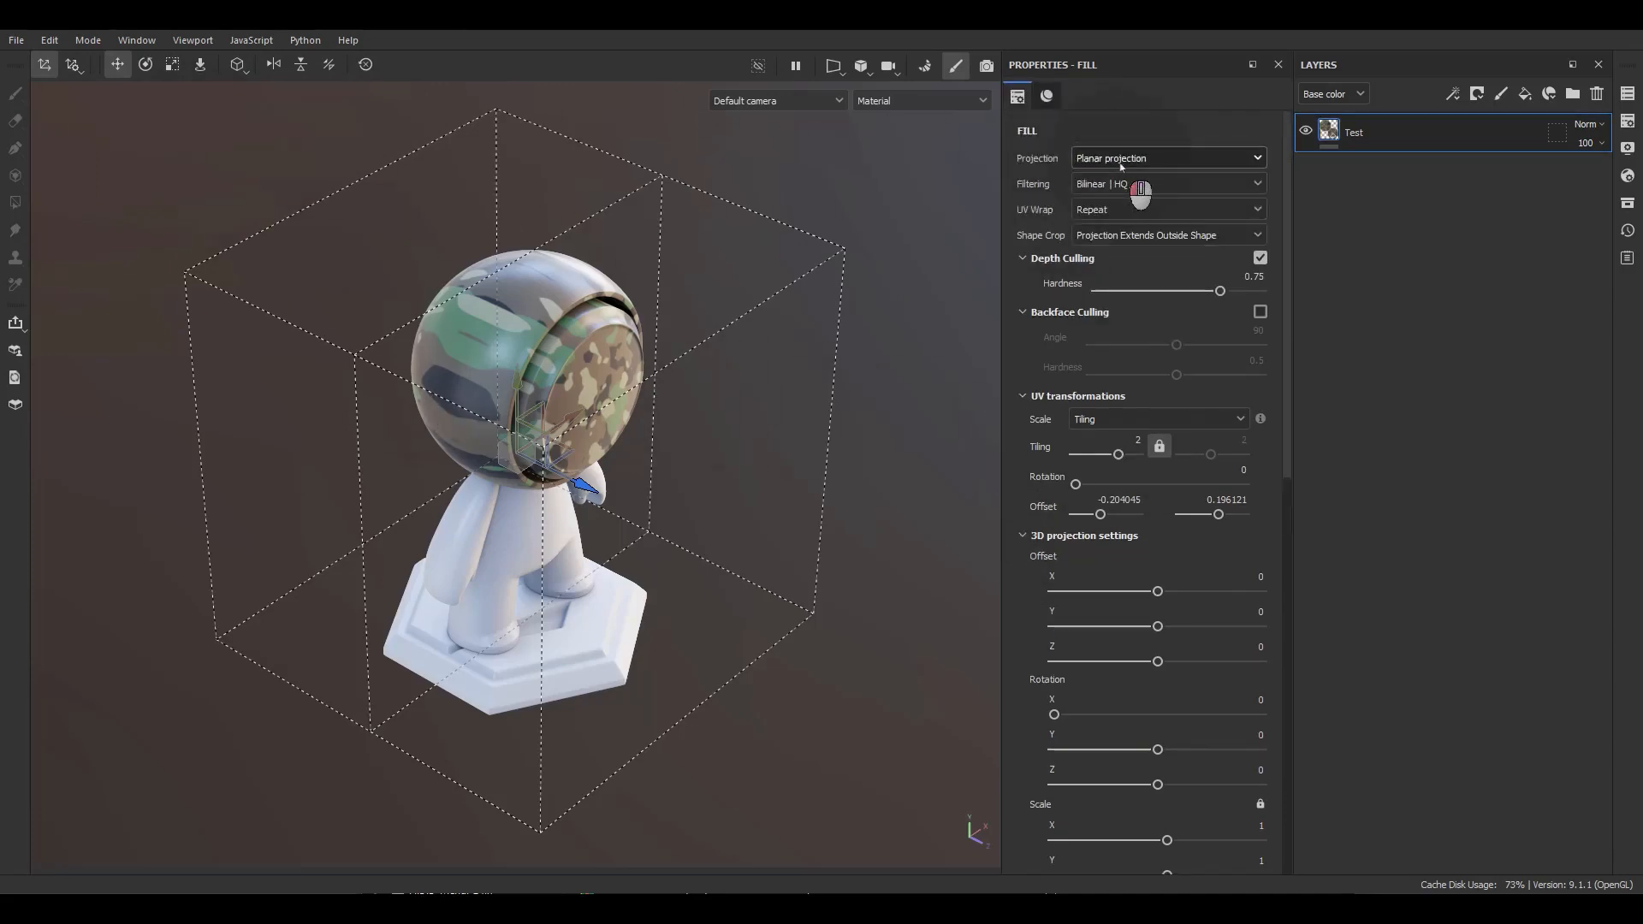
pyautogui.click(1116, 159)
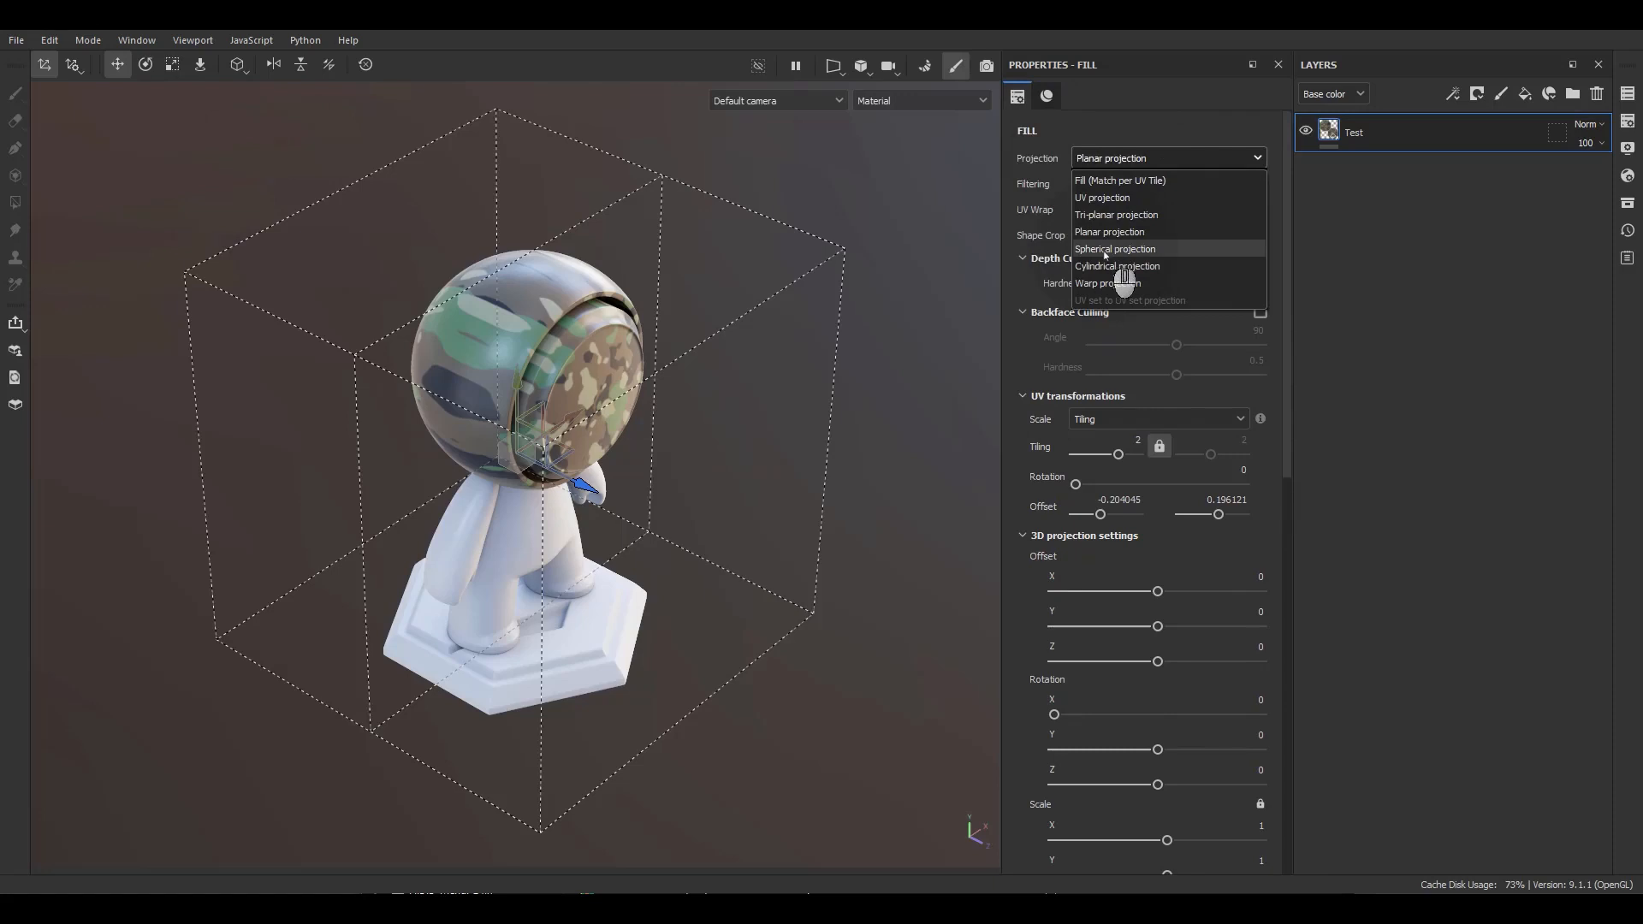
pyautogui.click(1105, 249)
pyautogui.keyDown('alt'); pyautogui.moveTo(676, 343); pyautogui.dragTo(701, 363); pyautogui.keyUp('alt')
pyautogui.scroll(3, 538, 407)
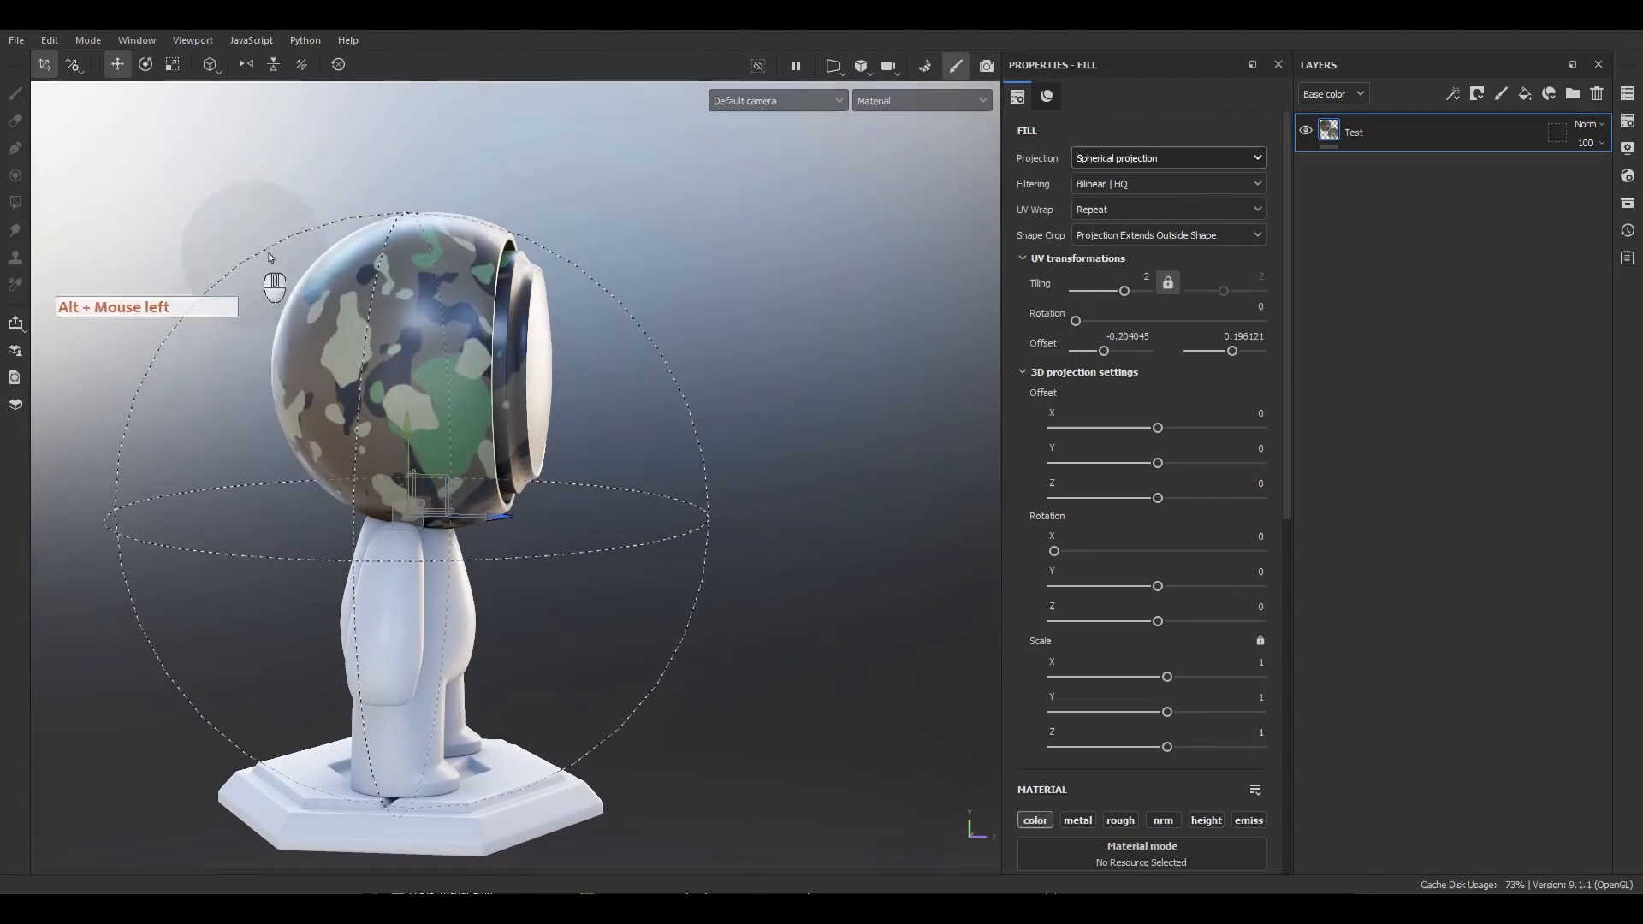
# Change the fill layer's projection to Cylindrical projection.
pyautogui.click(1142, 158)
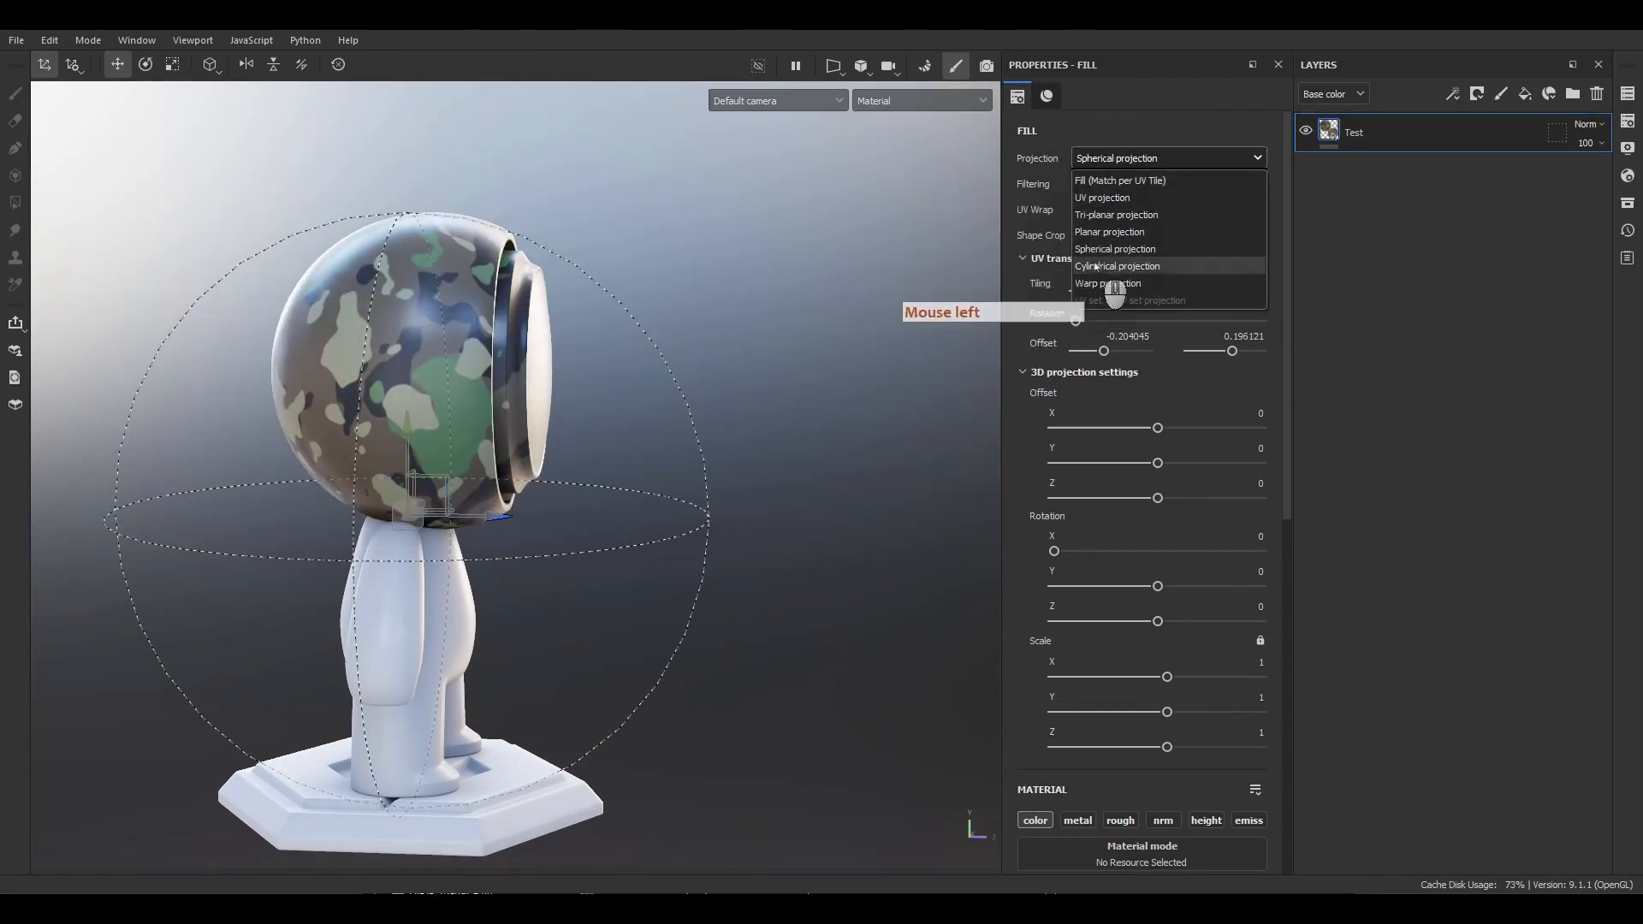
pyautogui.click(1095, 270)
pyautogui.keyDown('alt'); pyautogui.moveTo(690, 285); pyautogui.dragTo(474, 398); pyautogui.keyUp('alt')
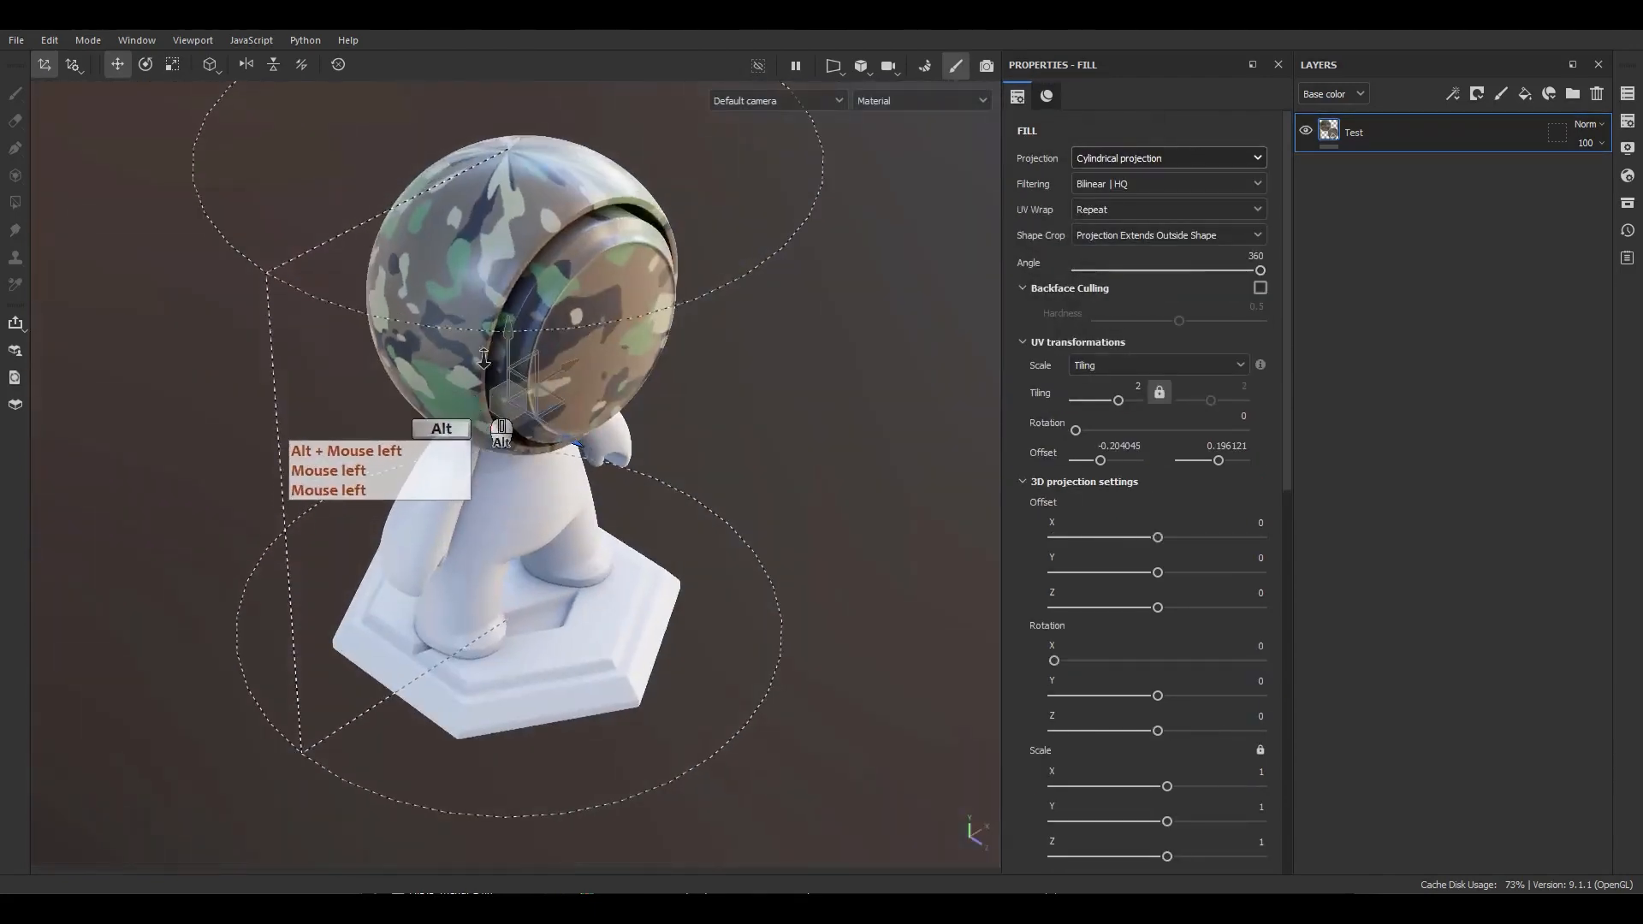
pyautogui.keyDown('alt'); pyautogui.moveTo(475, 398); pyautogui.dragTo(504, 332, button='right'); pyautogui.keyUp('alt')
pyautogui.keyDown('alt'); pyautogui.moveTo(503, 332); pyautogui.dragTo(572, 250); pyautogui.keyUp('alt')
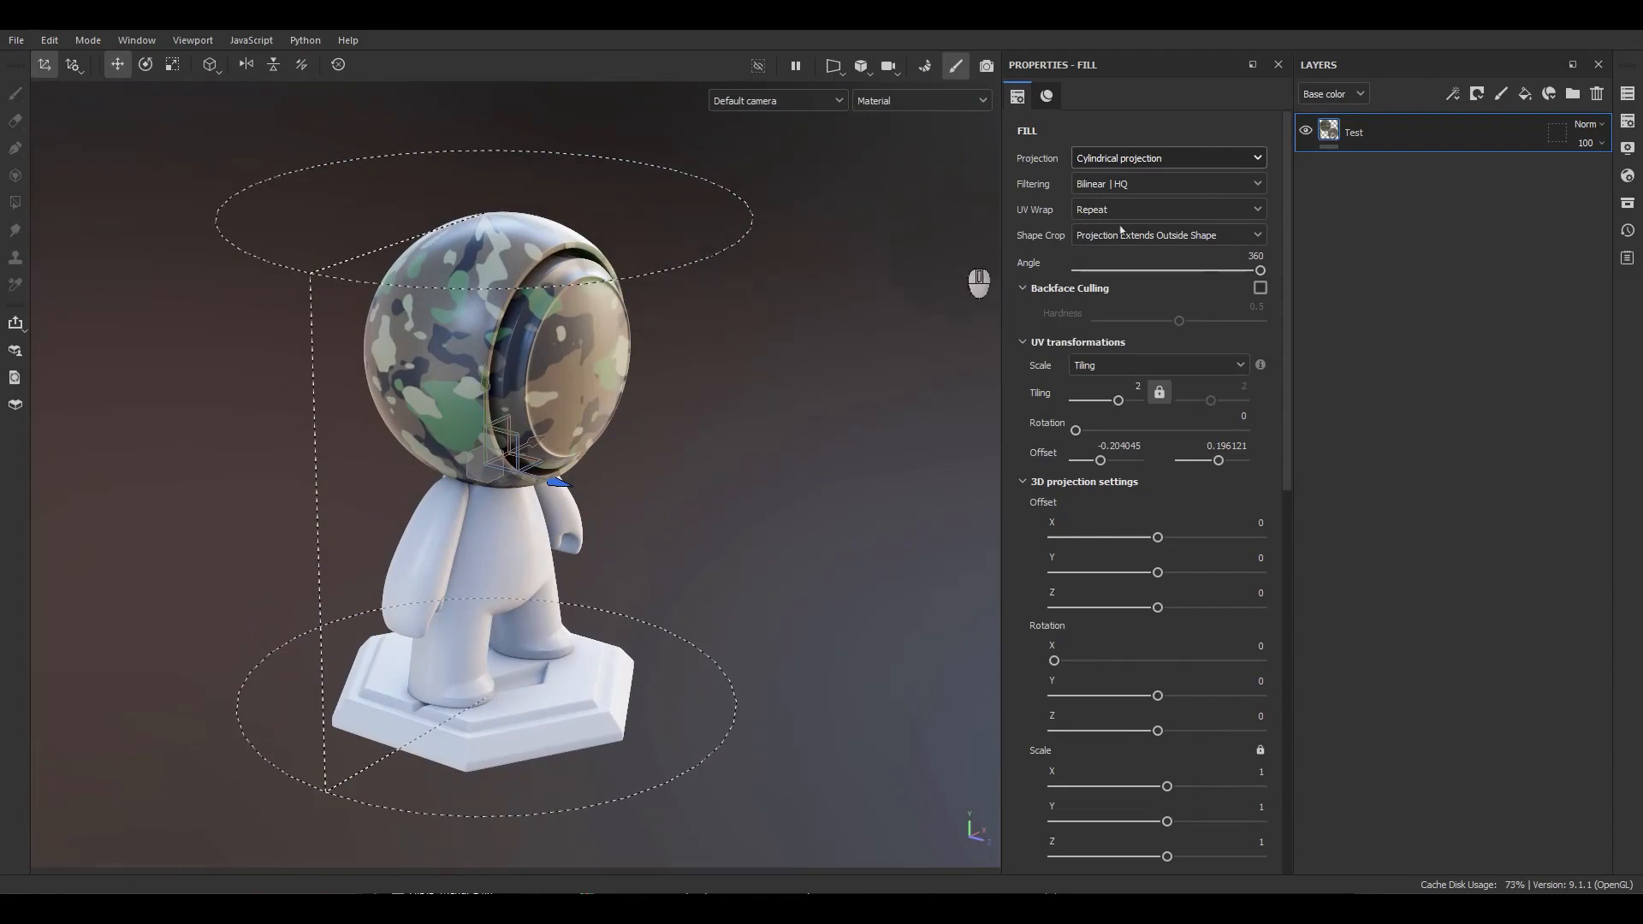
# Change the fill layer's projection to UV projection and inspect the head up close.
pyautogui.click(1162, 156)
pyautogui.click(1112, 195)
pyautogui.scroll(3, 567, 328)
pyautogui.keyDown('alt'); pyautogui.moveTo(567, 329); pyautogui.dragTo(480, 316, button='middle'); pyautogui.keyUp('alt')
pyautogui.keyDown('alt'); pyautogui.moveTo(551, 417); pyautogui.dragTo(608, 414, button='middle'); pyautogui.keyUp('alt')
pyautogui.keyDown('alt'); pyautogui.moveTo(607, 413); pyautogui.dragTo(599, 376); pyautogui.keyUp('alt')
pyautogui.keyDown('alt'); pyautogui.moveTo(599, 377); pyautogui.dragTo(616, 494, button='right'); pyautogui.keyUp('alt')
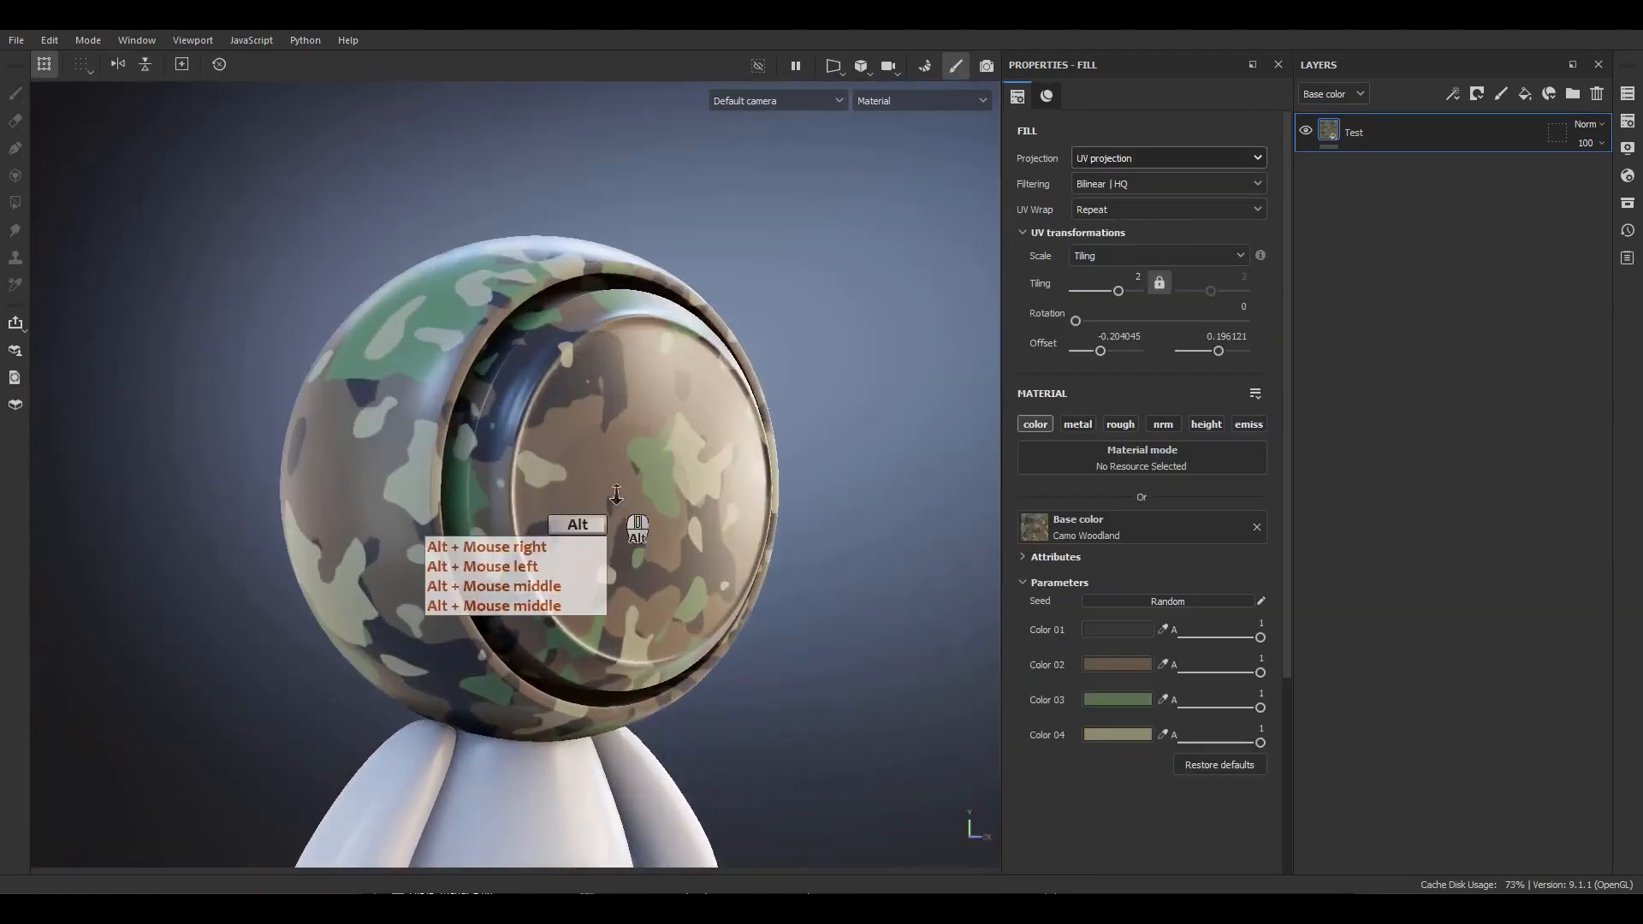
pyautogui.keyDown('alt'); pyautogui.moveTo(616, 495); pyautogui.dragTo(620, 409, button='middle'); pyautogui.keyUp('alt')
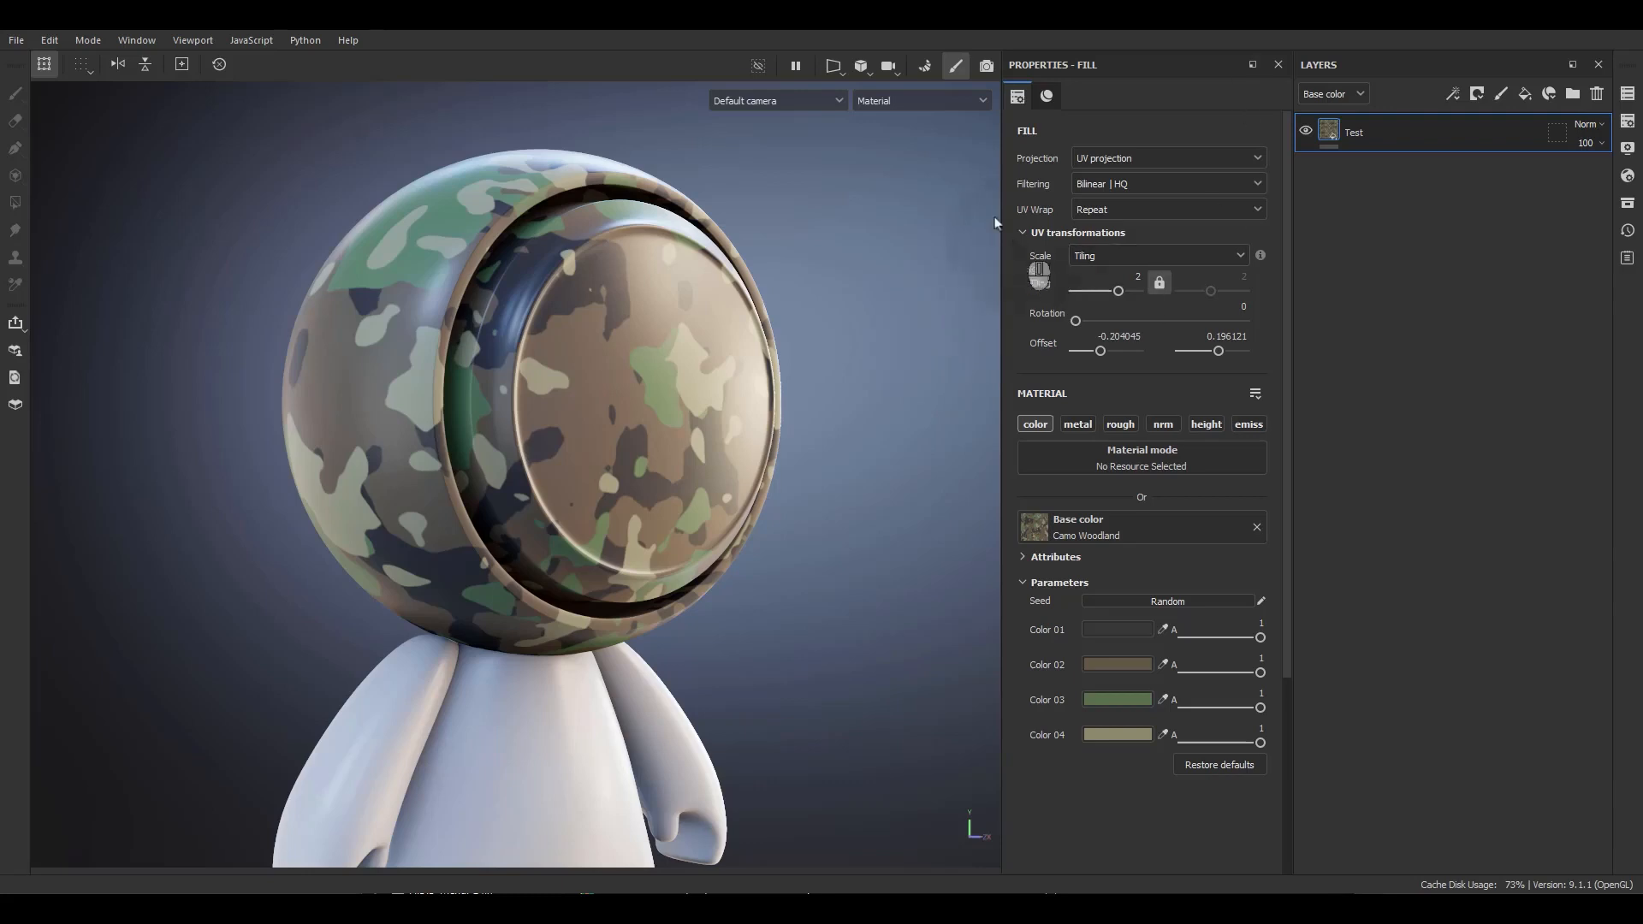
# Remove the camo texture from the base color and enable the metal, rough, nrm and height channels.
pyautogui.scroll(-3, 1040, 331)
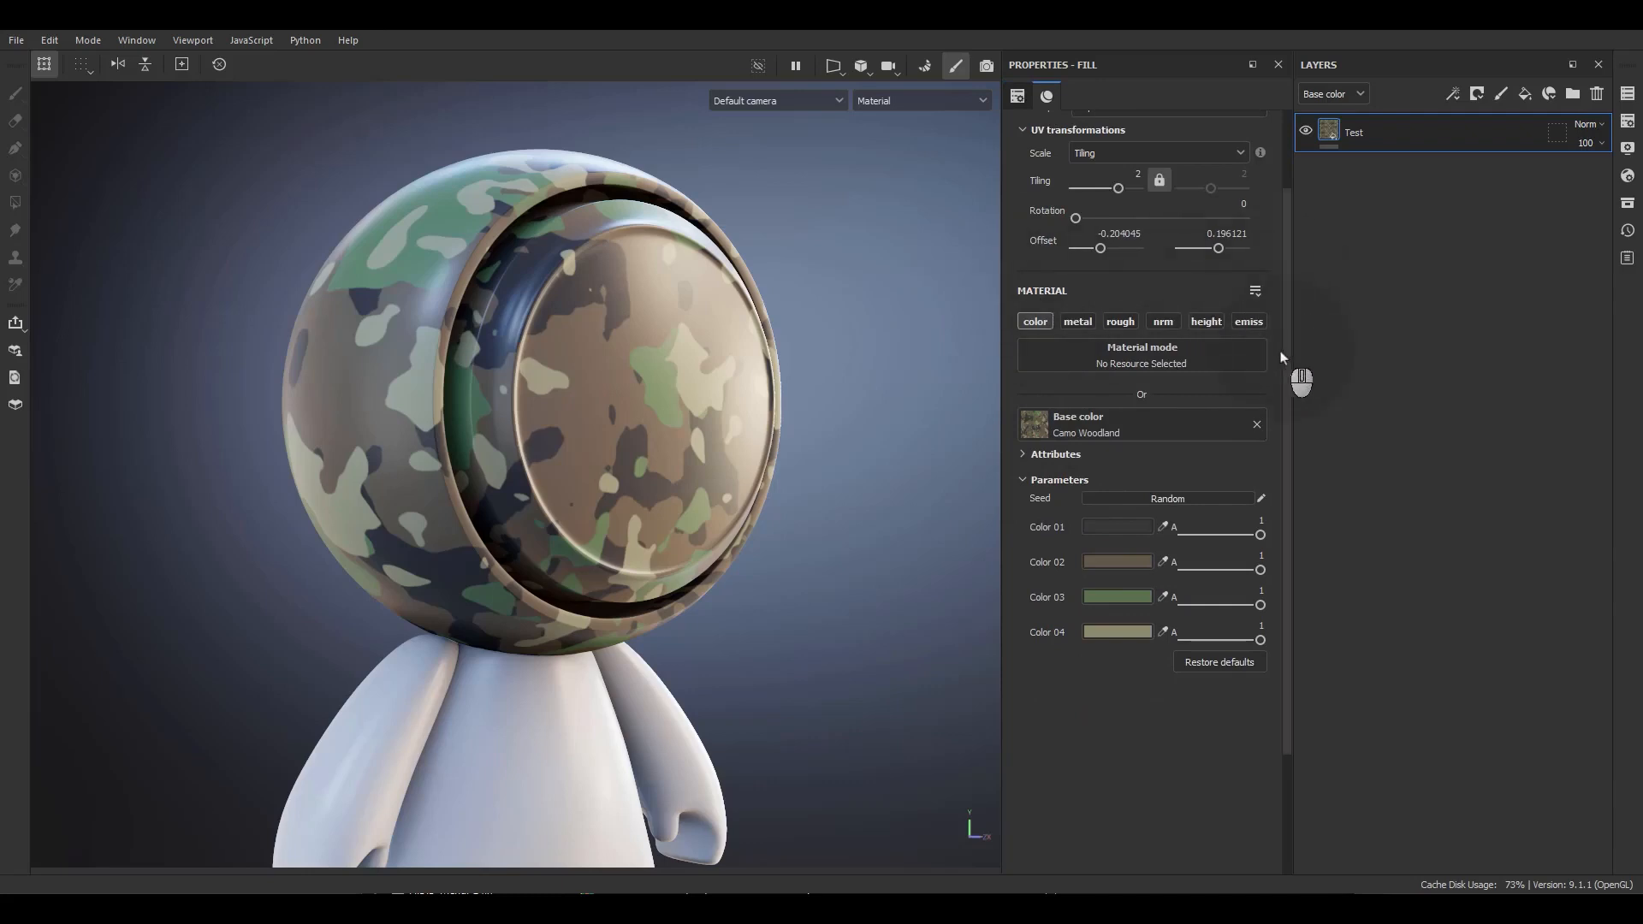
pyautogui.click(1256, 426)
pyautogui.click(1078, 321)
pyautogui.click(1120, 321)
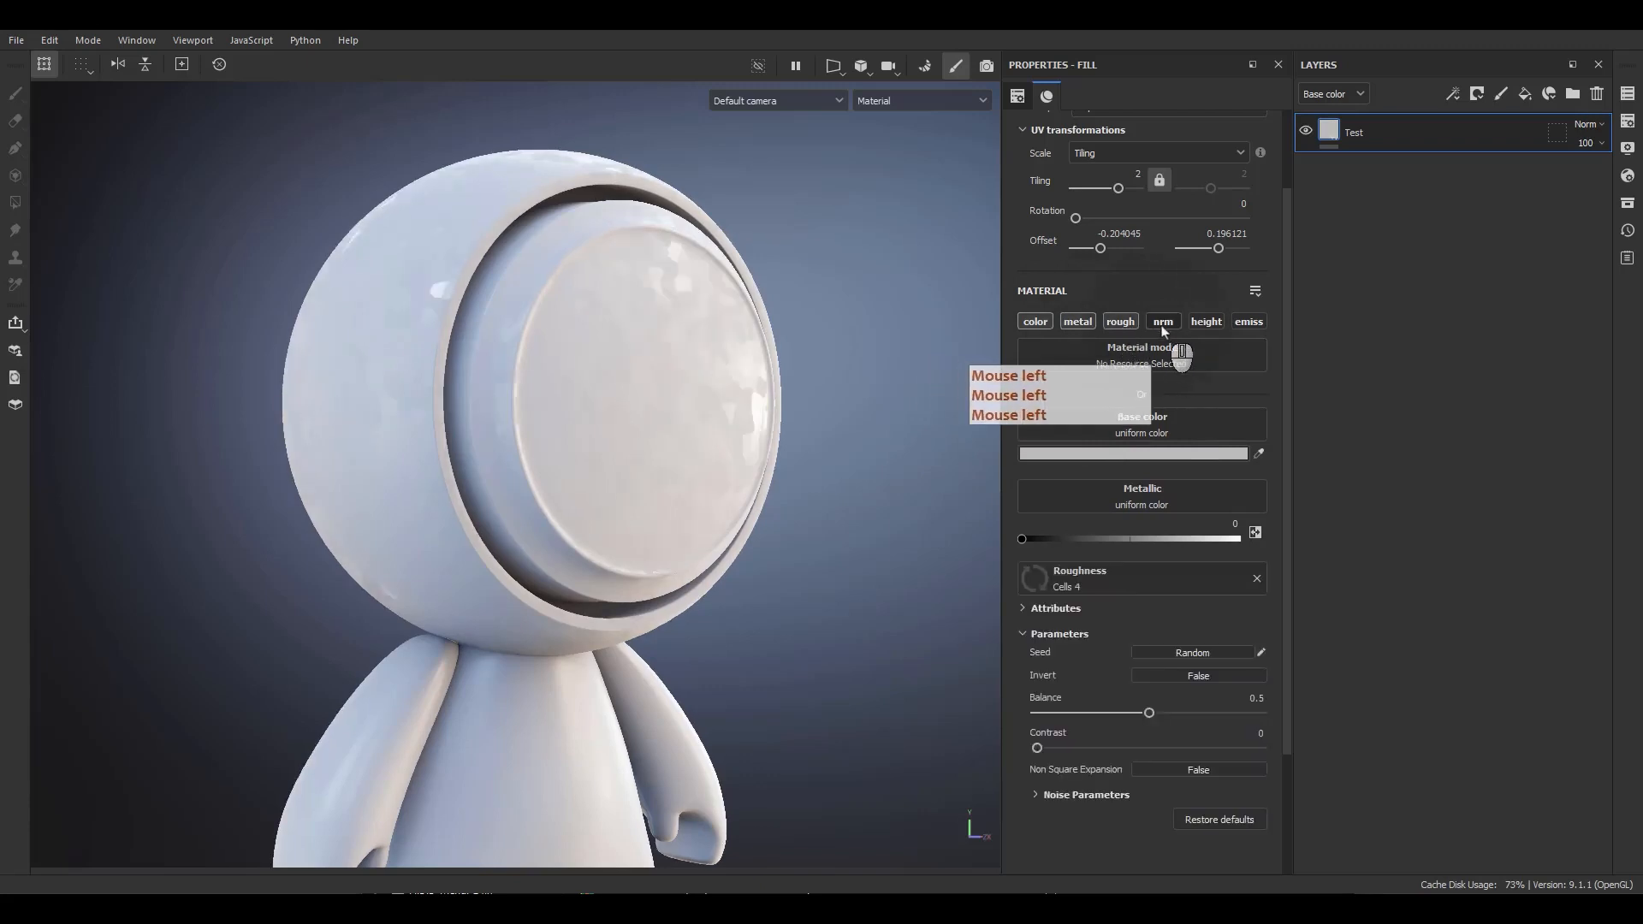
pyautogui.click(1164, 322)
pyautogui.click(1207, 322)
# Remove the Cells 4 texture from the roughness channel so it uses a uniform value.
pyautogui.scroll(2, 703, 432)
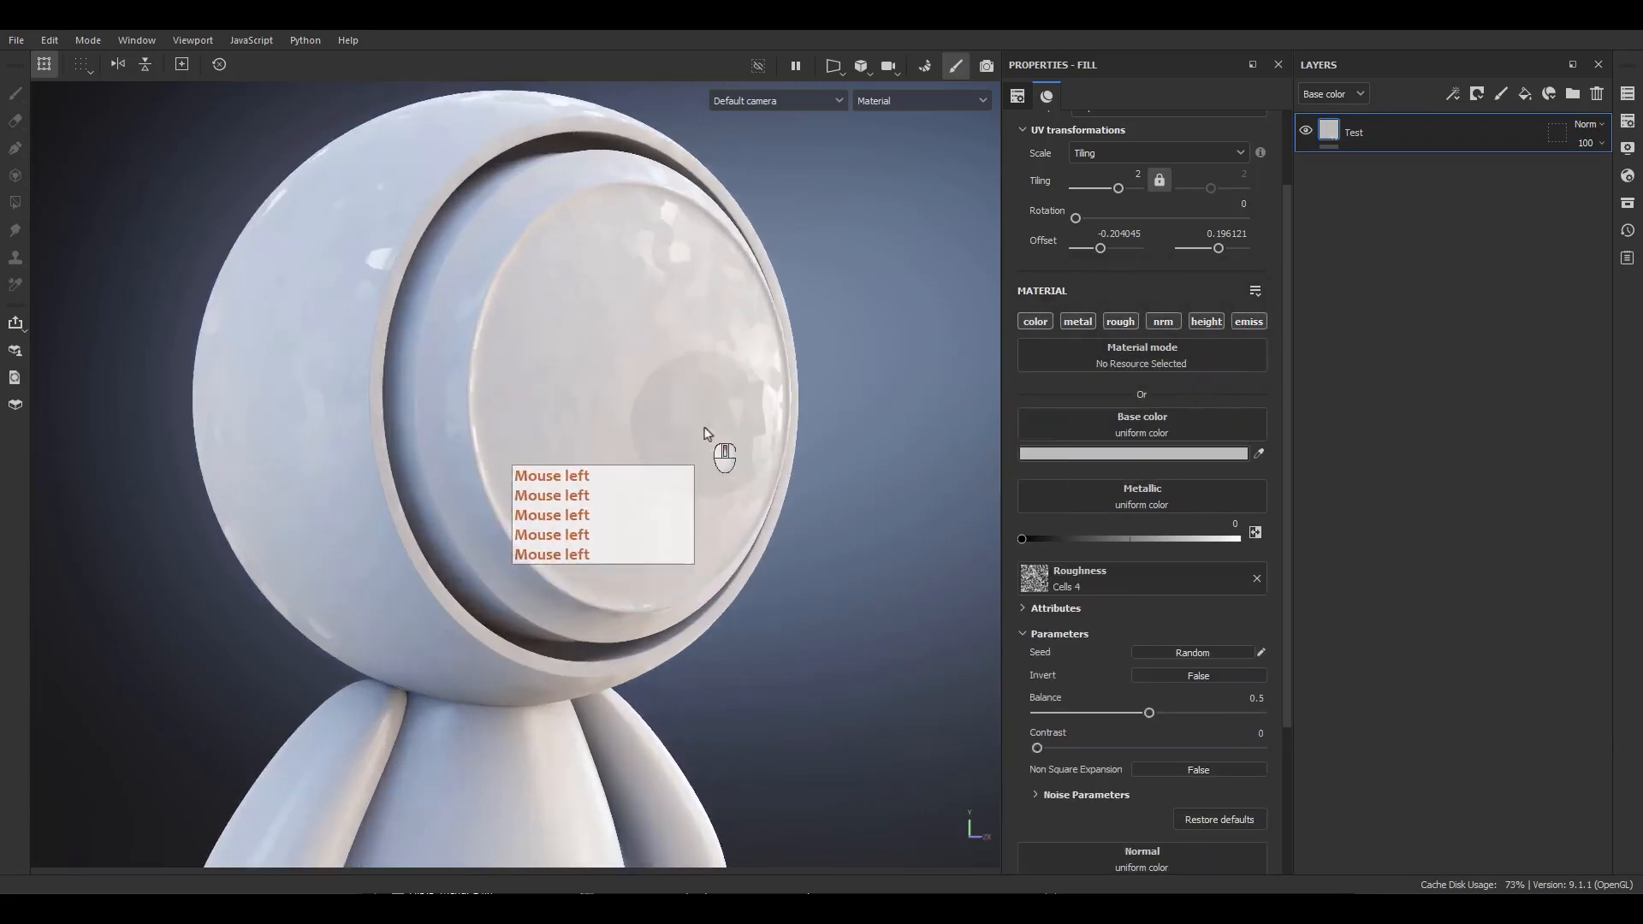
pyautogui.keyDown('alt'); pyautogui.moveTo(703, 432); pyautogui.dragTo(770, 428); pyautogui.keyUp('alt')
pyautogui.click(1256, 578)
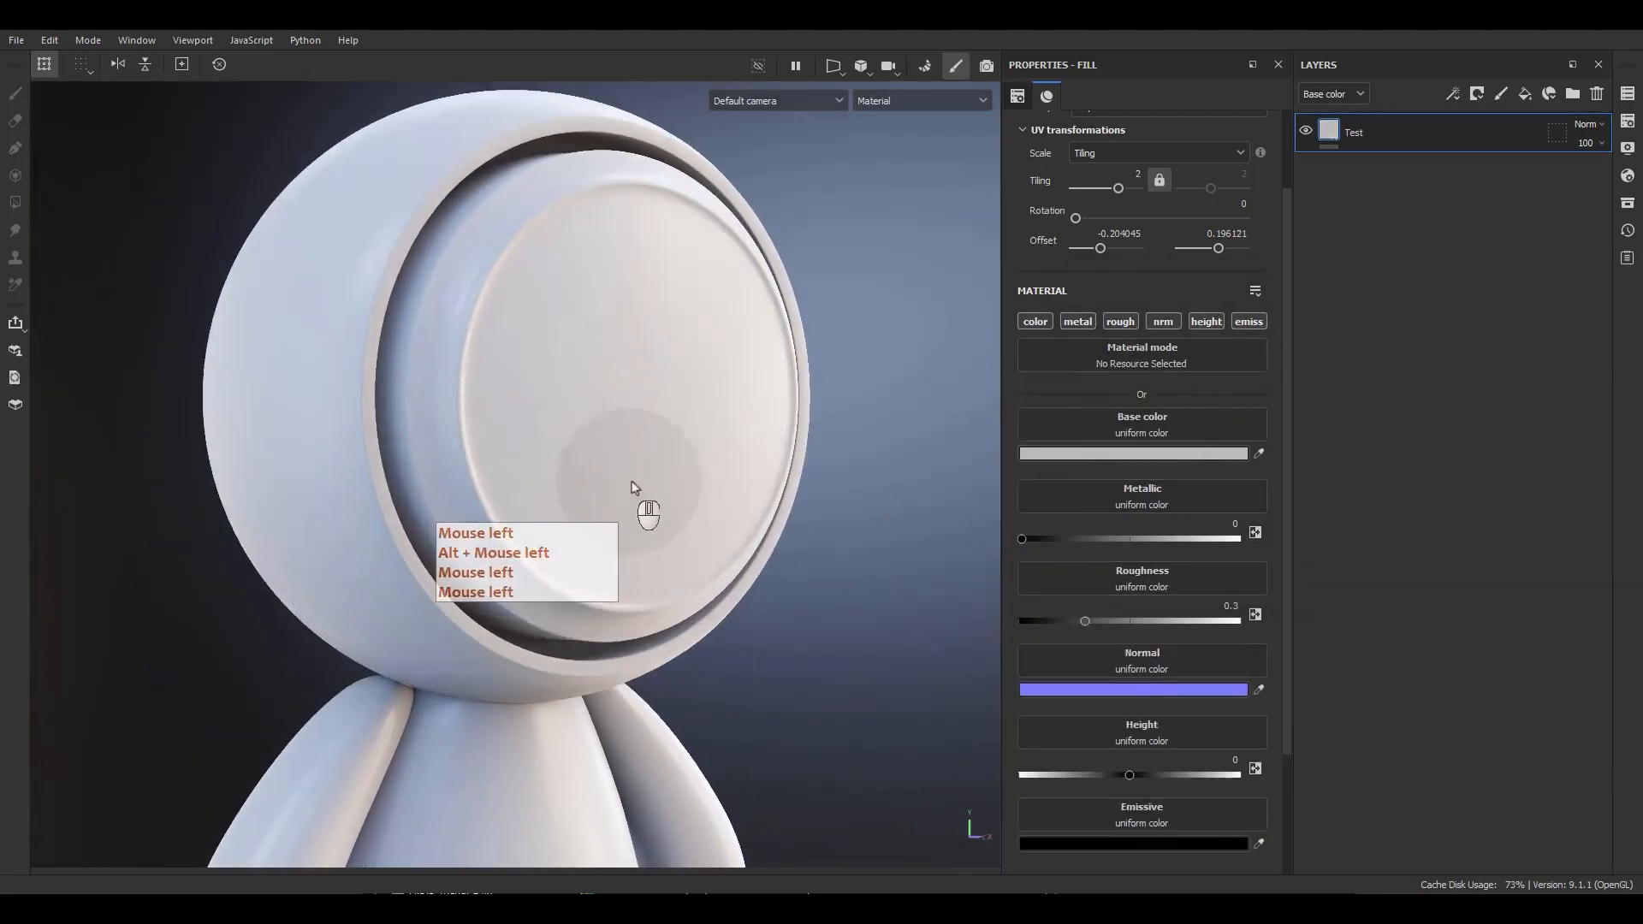
pyautogui.keyDown('alt'); pyautogui.moveTo(633, 487); pyautogui.dragTo(678, 446, button='middle'); pyautogui.keyUp('alt')
pyautogui.keyDown('alt'); pyautogui.moveTo(677, 447); pyautogui.dragTo(689, 462); pyautogui.keyUp('alt')
pyautogui.keyDown('alt'); pyautogui.moveTo(689, 462); pyautogui.dragTo(697, 475, button='right'); pyautogui.keyUp('alt')
pyautogui.keyDown('alt'); pyautogui.moveTo(697, 475); pyautogui.dragTo(685, 445); pyautogui.keyUp('alt')
pyautogui.keyDown('alt'); pyautogui.moveTo(685, 445); pyautogui.dragTo(677, 420, button='right'); pyautogui.keyUp('alt')
pyautogui.moveTo(678, 419)
pyautogui.keyDown('alt'); pyautogui.mouseDown(button='middle')
pyautogui.moveTo(676, 442)
pyautogui.moveTo(676, 414)
pyautogui.mouseUp(button='middle'); pyautogui.keyUp('alt')
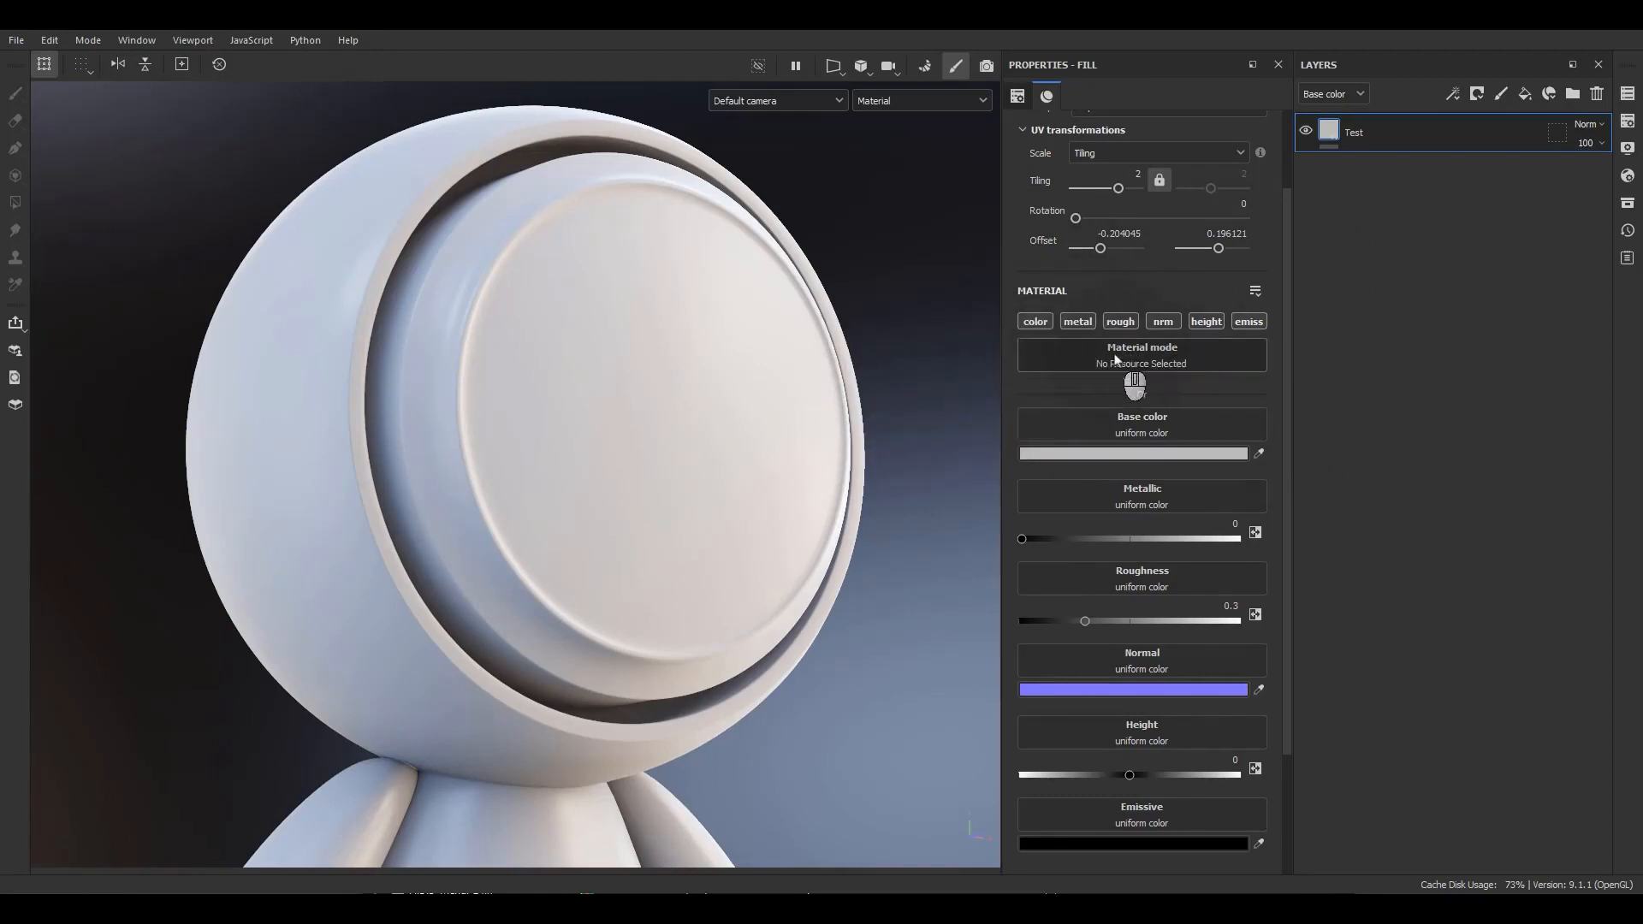
# Assign the Paint Spray material to the fill layer's material mode.
pyautogui.click(1116, 360)
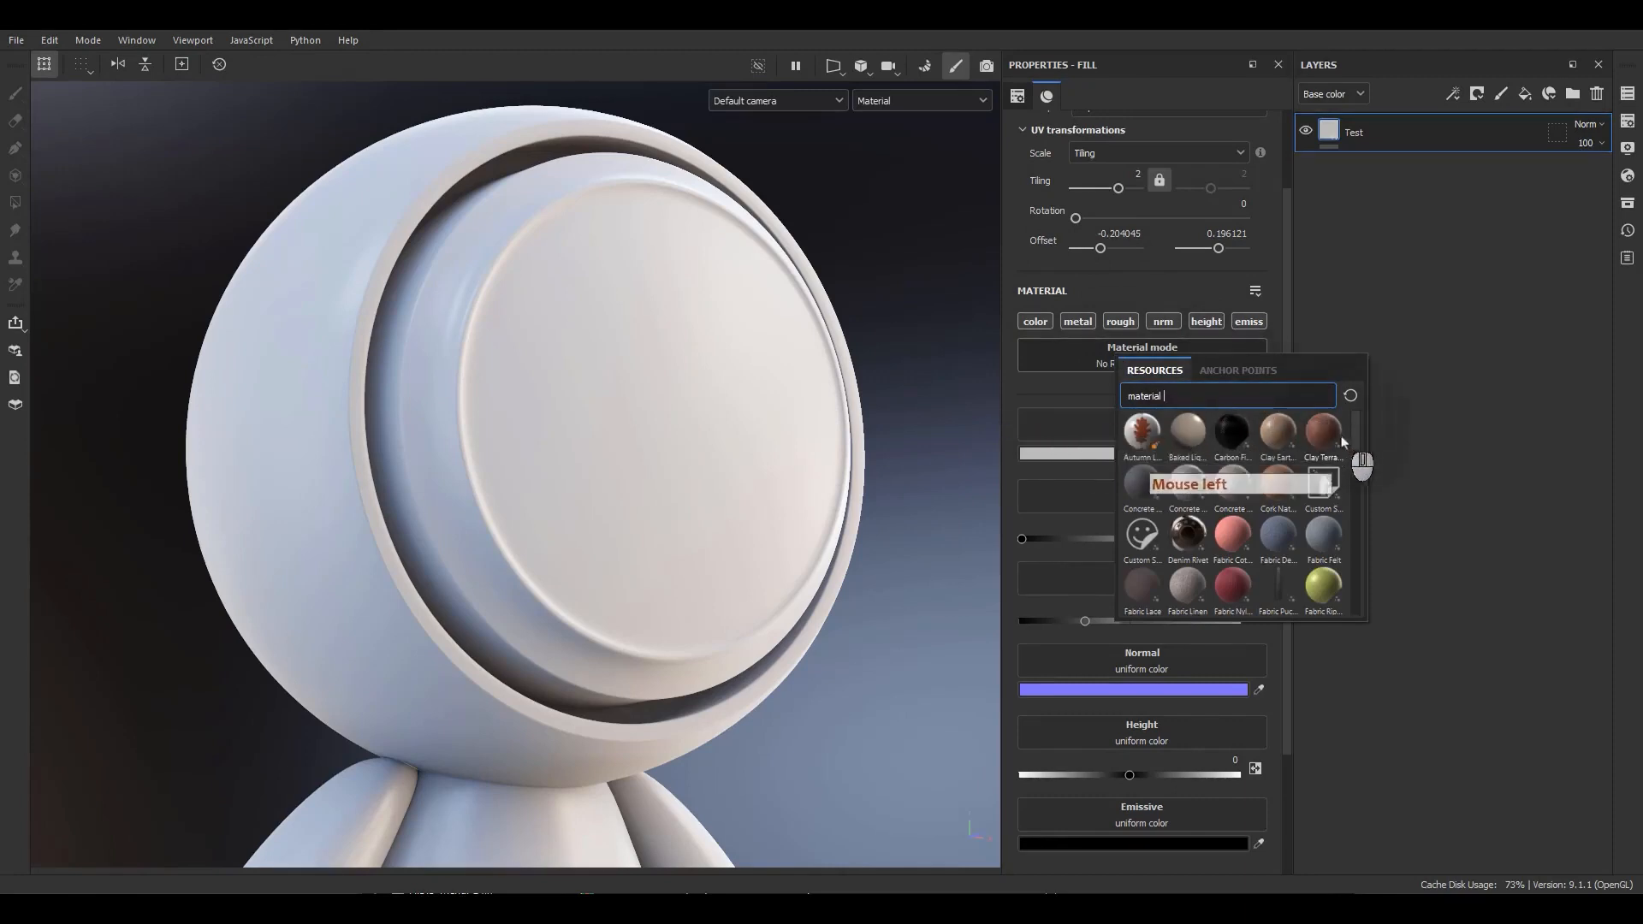
pyautogui.scroll(-5, 1148, 579)
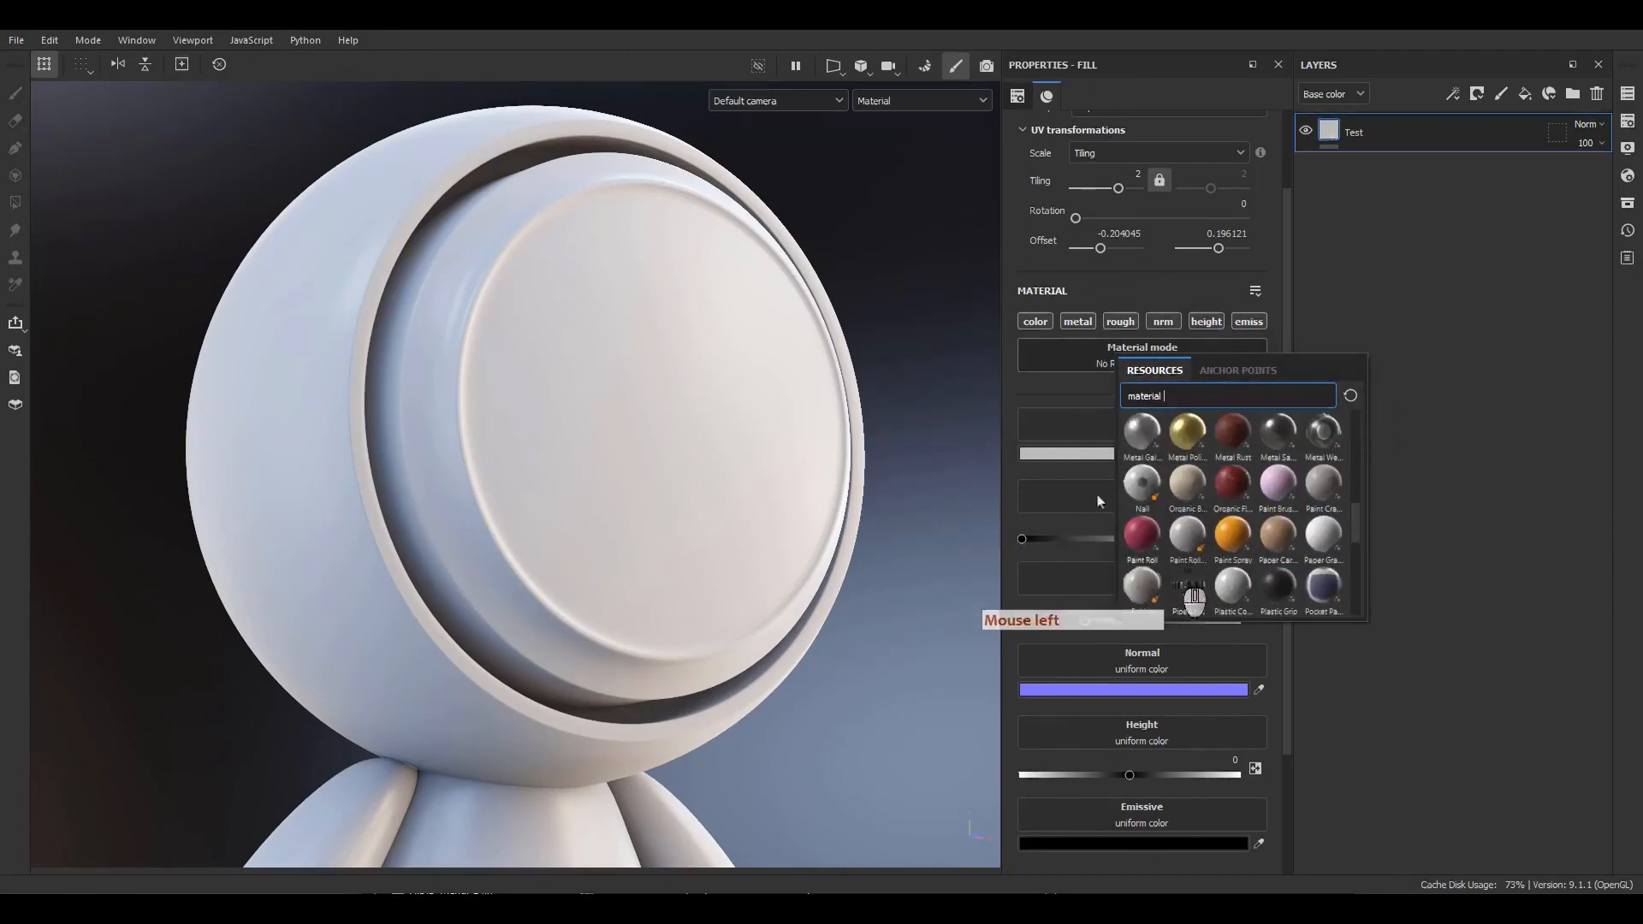
pyautogui.click(1104, 366)
pyautogui.click(1186, 366)
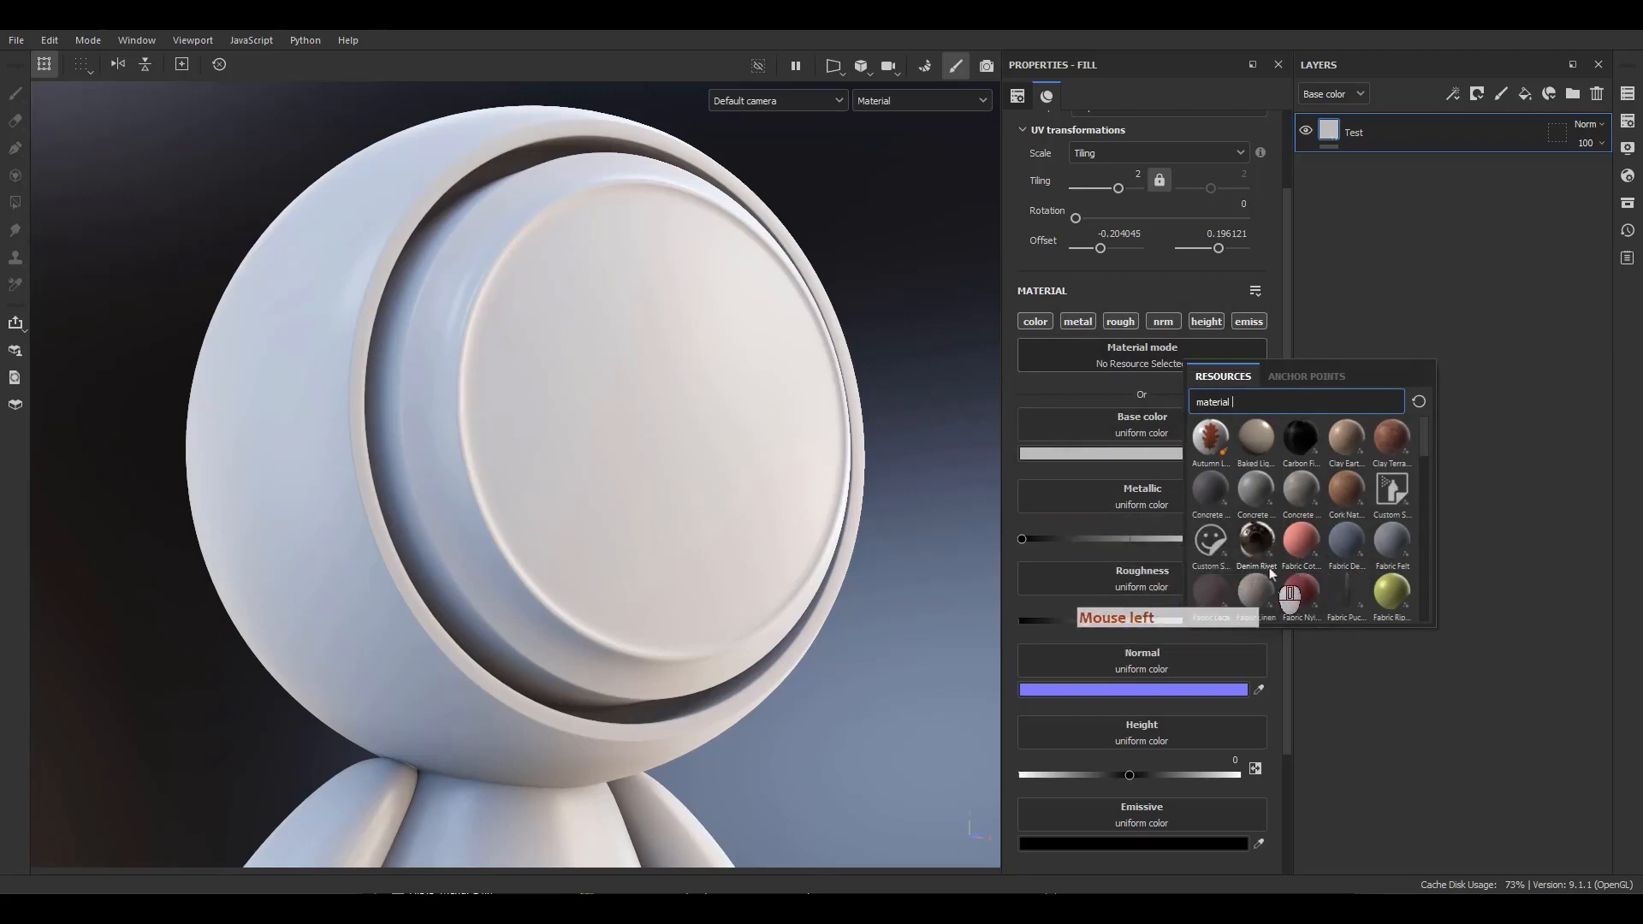
pyautogui.scroll(-3, 1271, 575)
pyautogui.scroll(-5, 1241, 578)
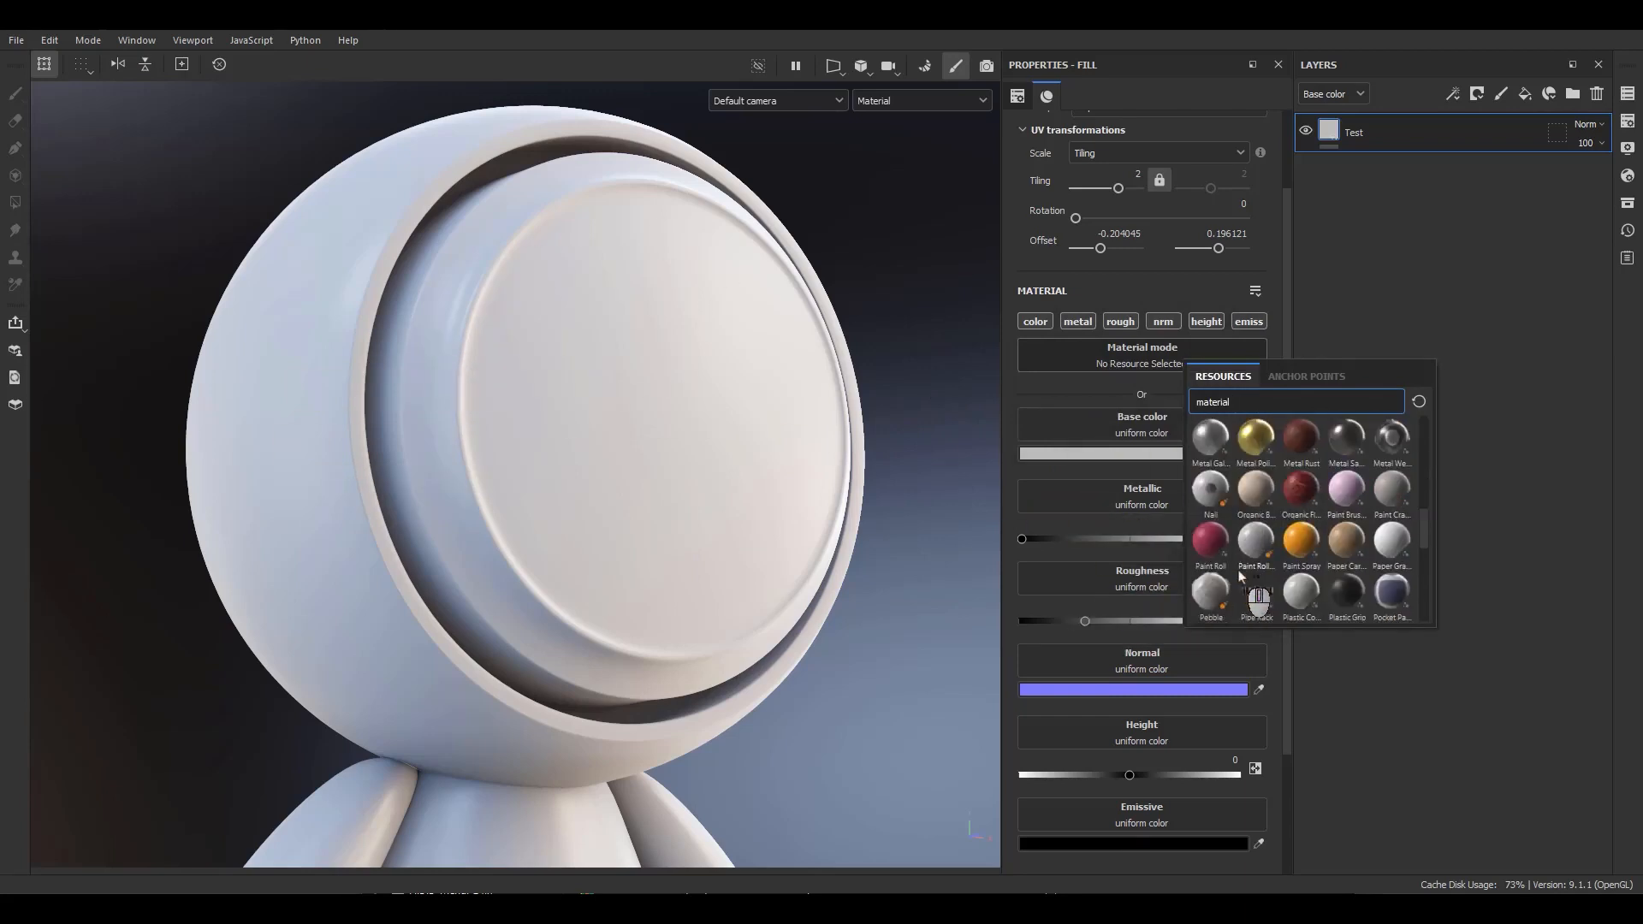
pyautogui.click(1302, 540)
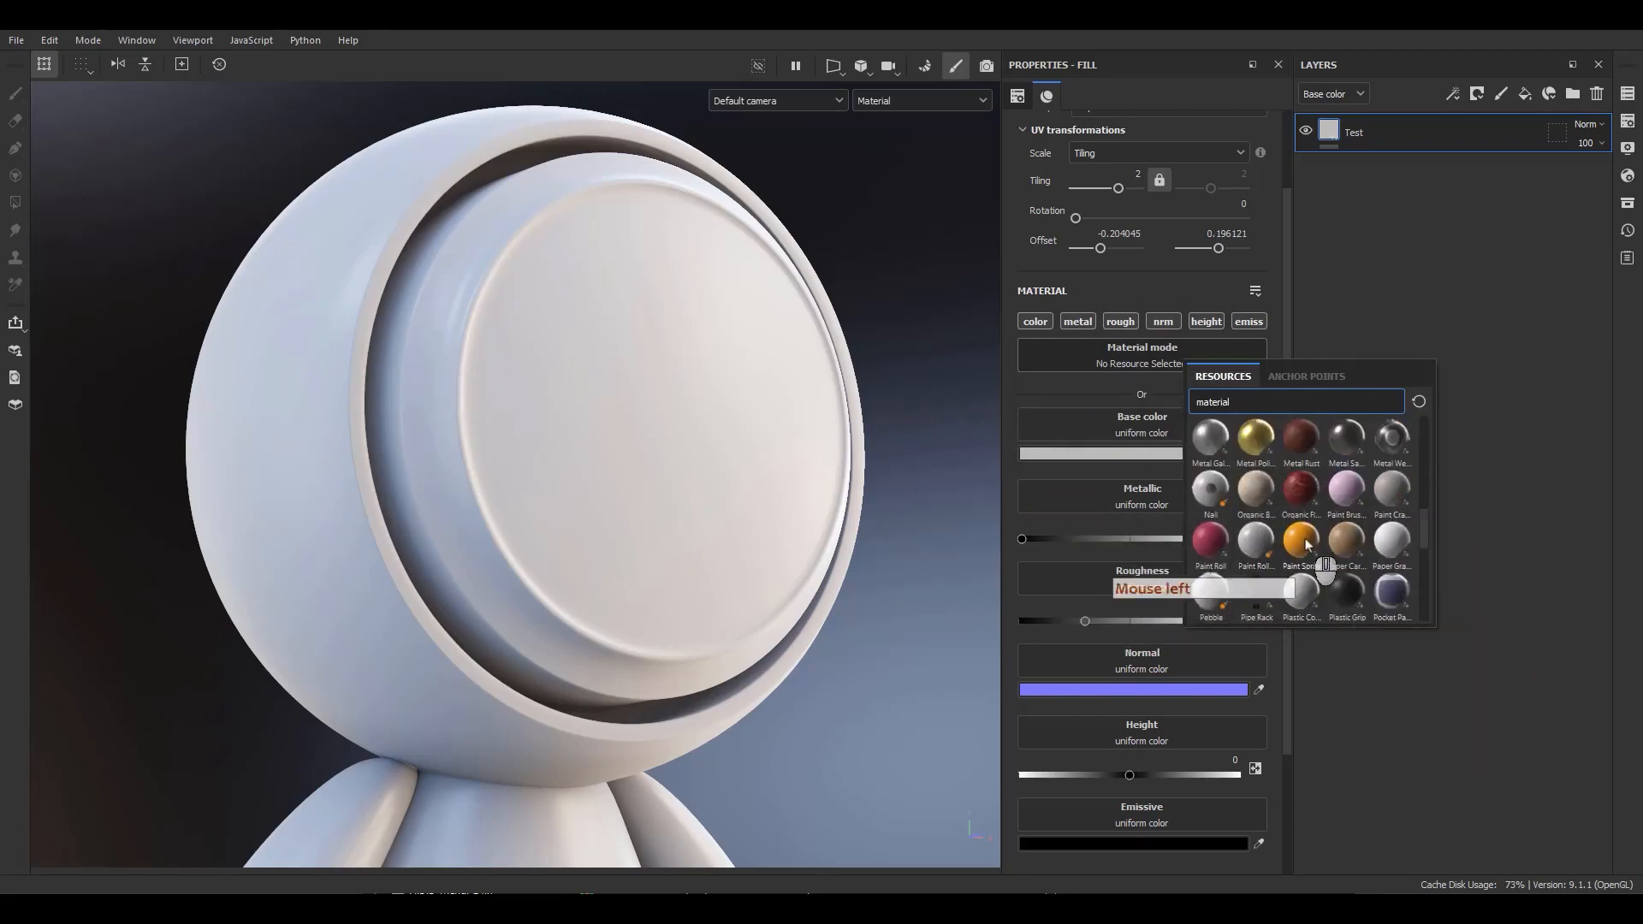
pyautogui.moveTo(770, 533)
pyautogui.keyDown('alt'); pyautogui.mouseDown()
pyautogui.moveTo(641, 502)
pyautogui.moveTo(770, 525)
pyautogui.mouseUp(); pyautogui.keyUp('alt')
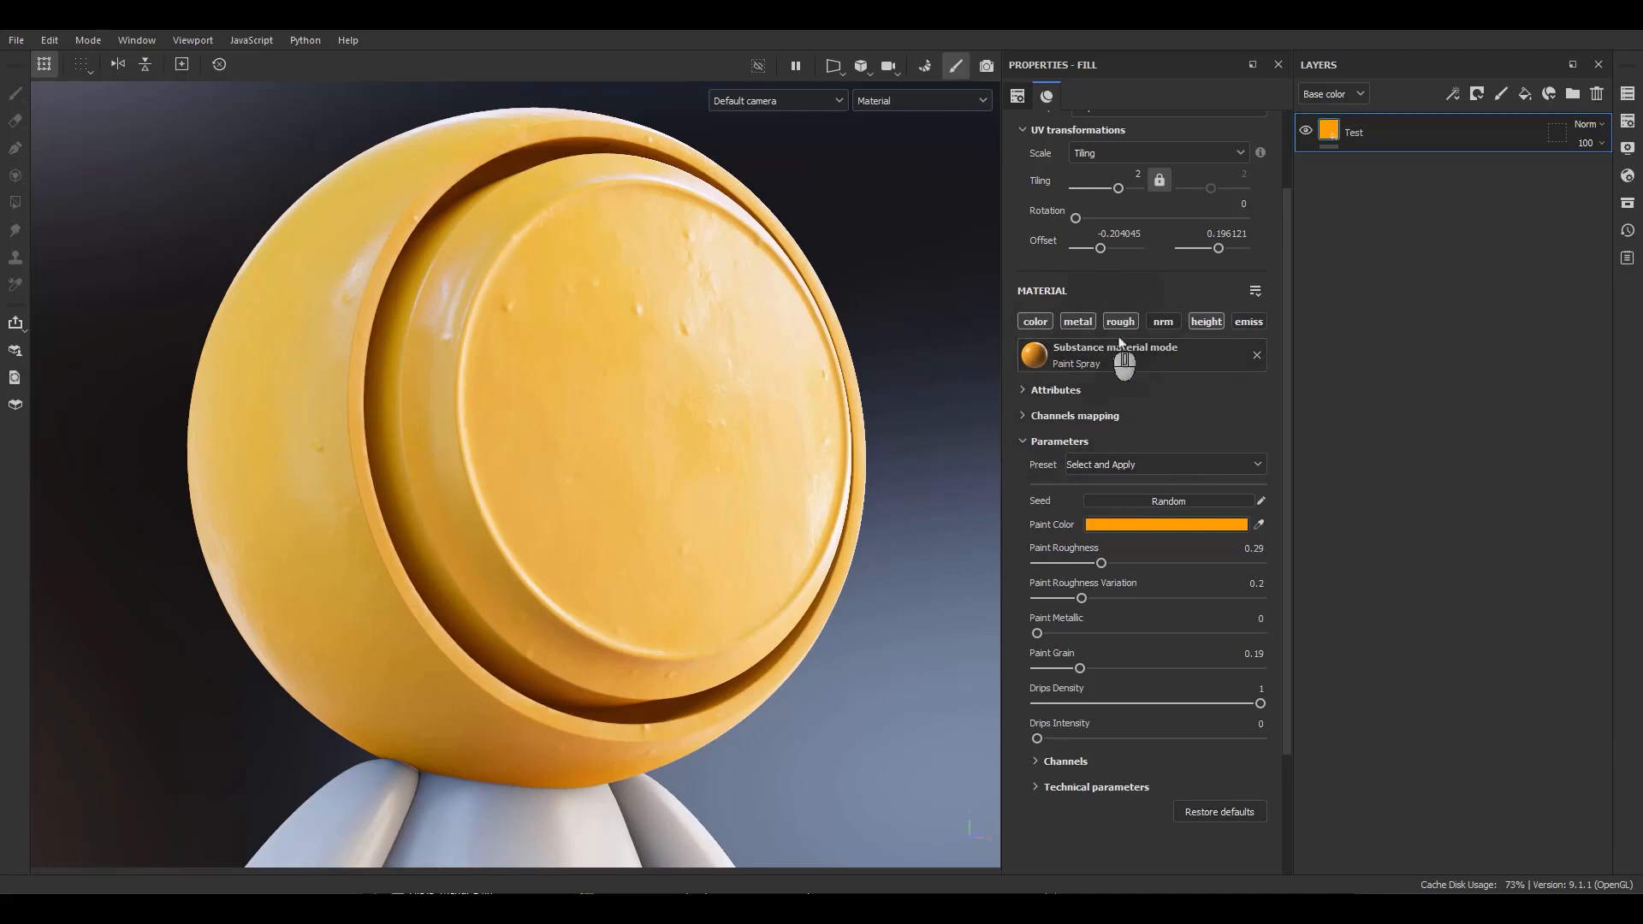
# Remove the Paint Spray material from the fill layer.
pyautogui.click(1258, 355)
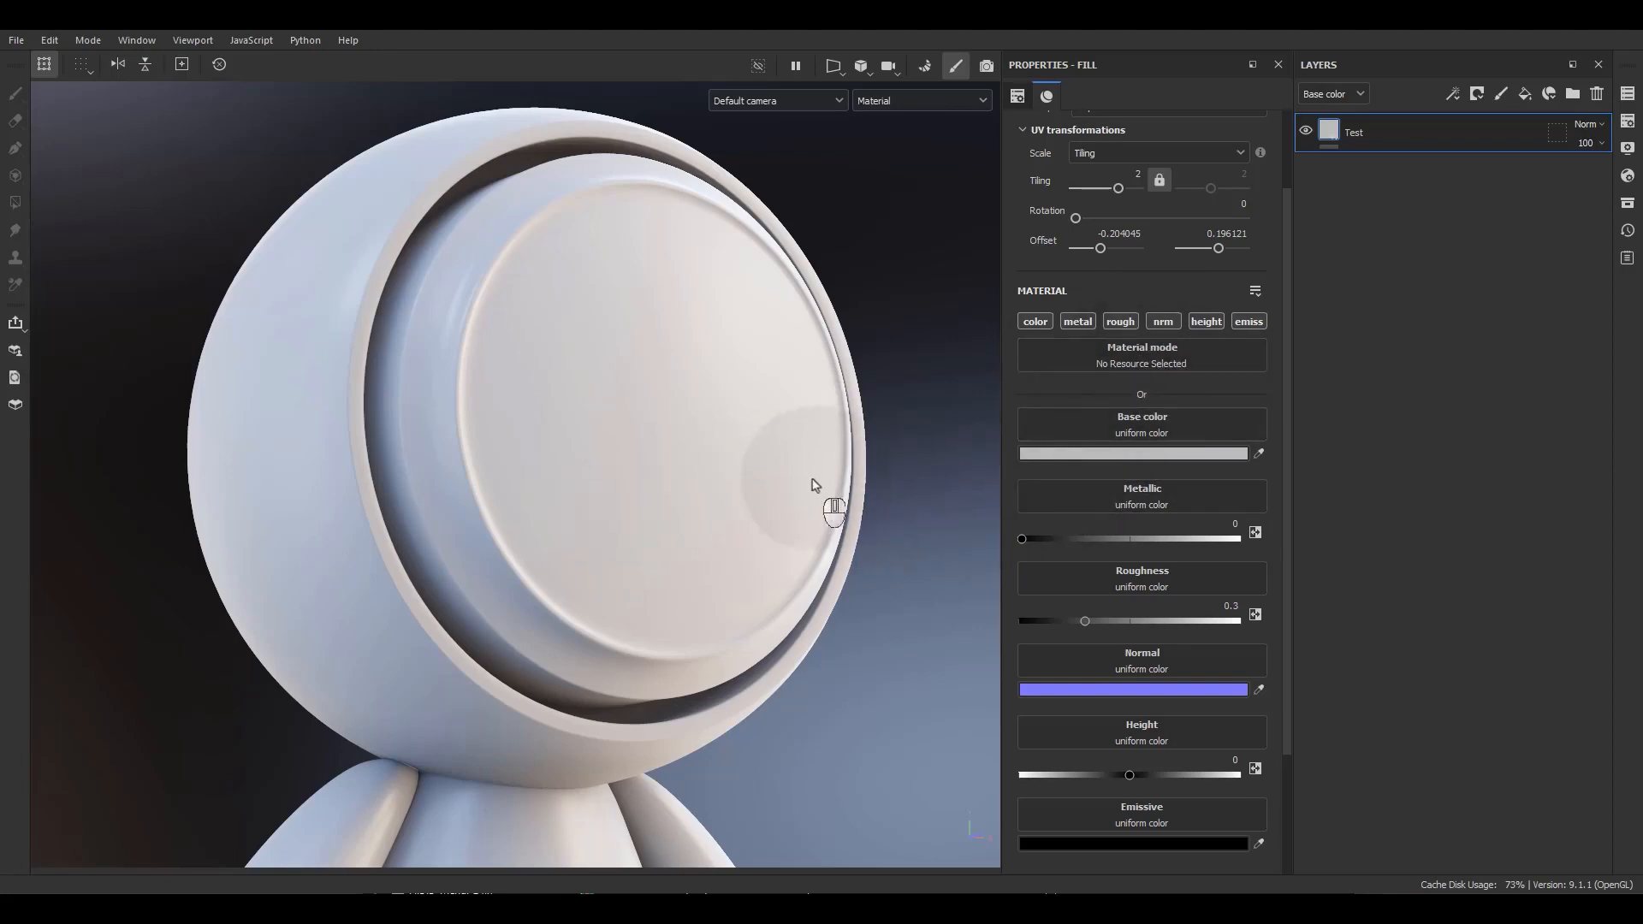
pyautogui.keyDown('alt'); pyautogui.moveTo(812, 479); pyautogui.dragTo(777, 462); pyautogui.keyUp('alt')
pyautogui.keyDown('alt'); pyautogui.moveTo(777, 462); pyautogui.dragTo(676, 432, button='middle'); pyautogui.keyUp('alt')
pyautogui.keyDown('alt'); pyautogui.moveTo(676, 432); pyautogui.dragTo(732, 496, button='right'); pyautogui.keyUp('alt')
pyautogui.keyDown('alt'); pyautogui.moveTo(731, 496); pyautogui.dragTo(789, 501, button='middle'); pyautogui.keyUp('alt')
pyautogui.keyDown('alt'); pyautogui.moveTo(789, 501); pyautogui.dragTo(753, 449, button='right'); pyautogui.keyUp('alt')
pyautogui.keyDown('alt'); pyautogui.moveTo(753, 449); pyautogui.dragTo(742, 413, button='middle'); pyautogui.keyUp('alt')
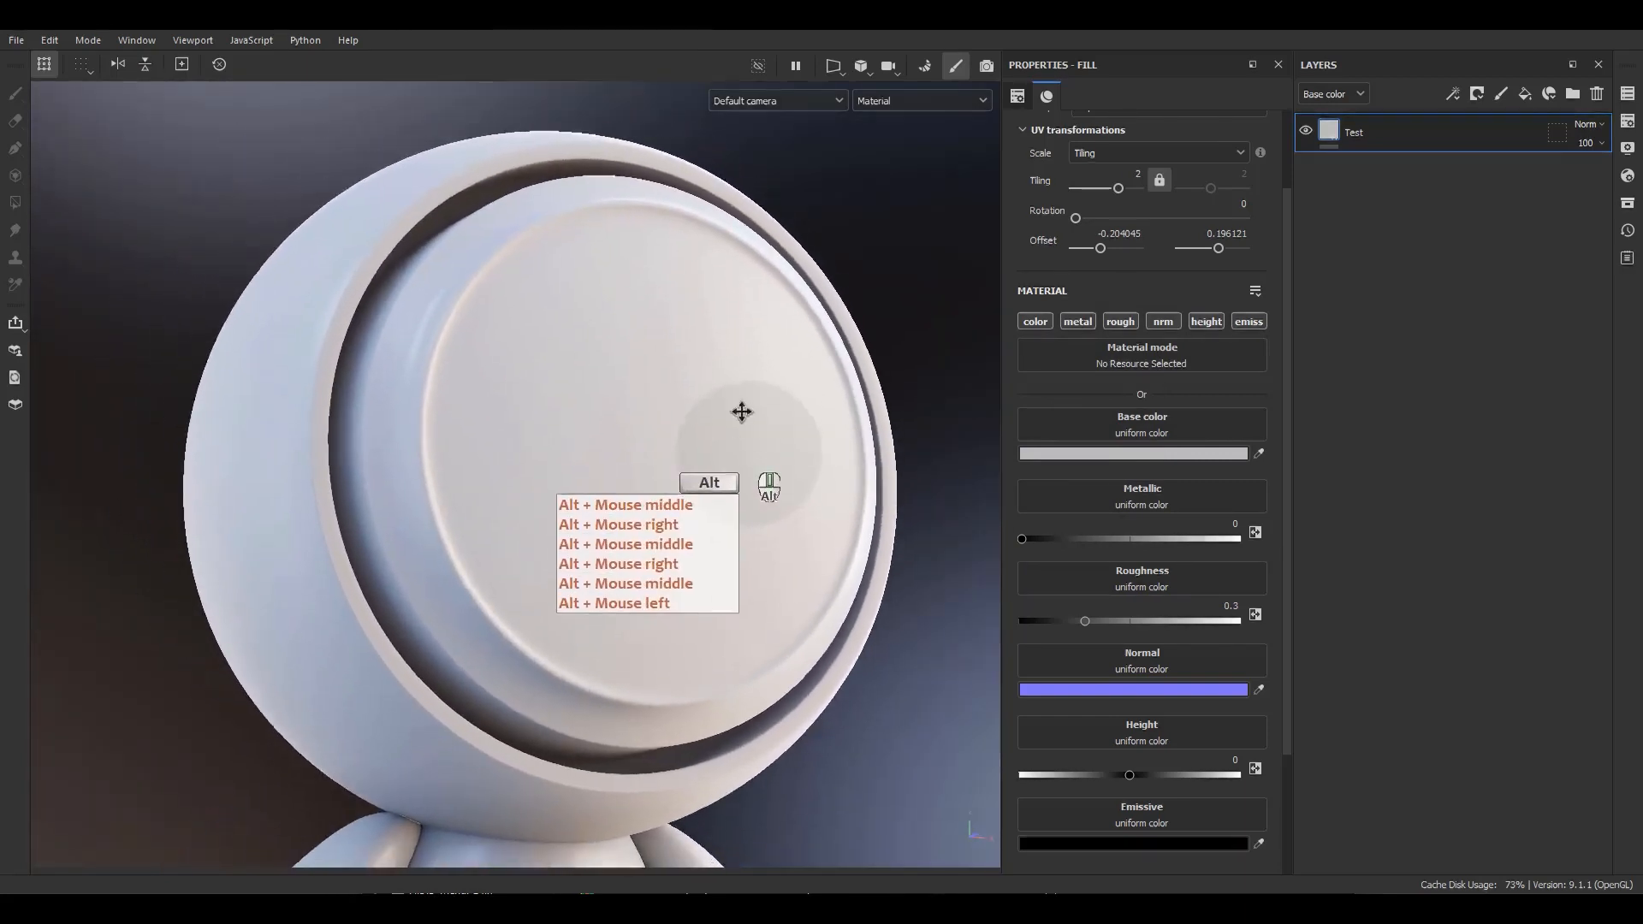
pyautogui.keyDown('alt'); pyautogui.moveTo(742, 413); pyautogui.dragTo(808, 381); pyautogui.keyUp('alt')
# Set the fill layer's base color to magenta D508BC in the color picker, moving the picker aside.
pyautogui.click(1113, 452)
pyautogui.click(1238, 495)
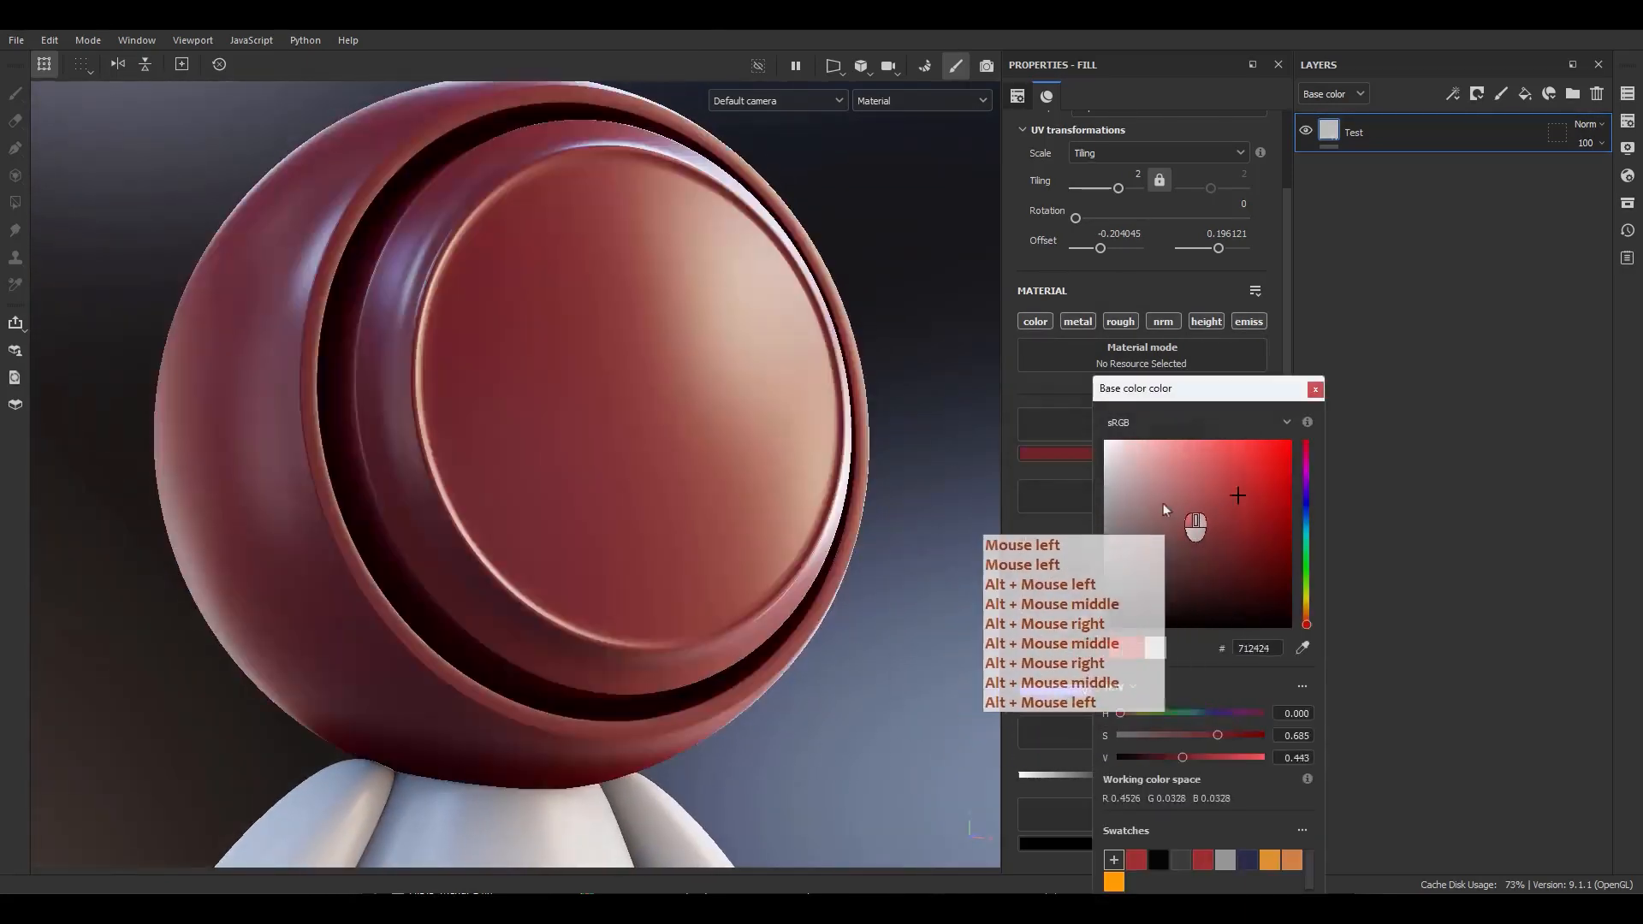
pyautogui.moveTo(1163, 503); pyautogui.dragTo(1309, 466)
pyautogui.moveTo(1254, 389); pyautogui.dragTo(967, 246)
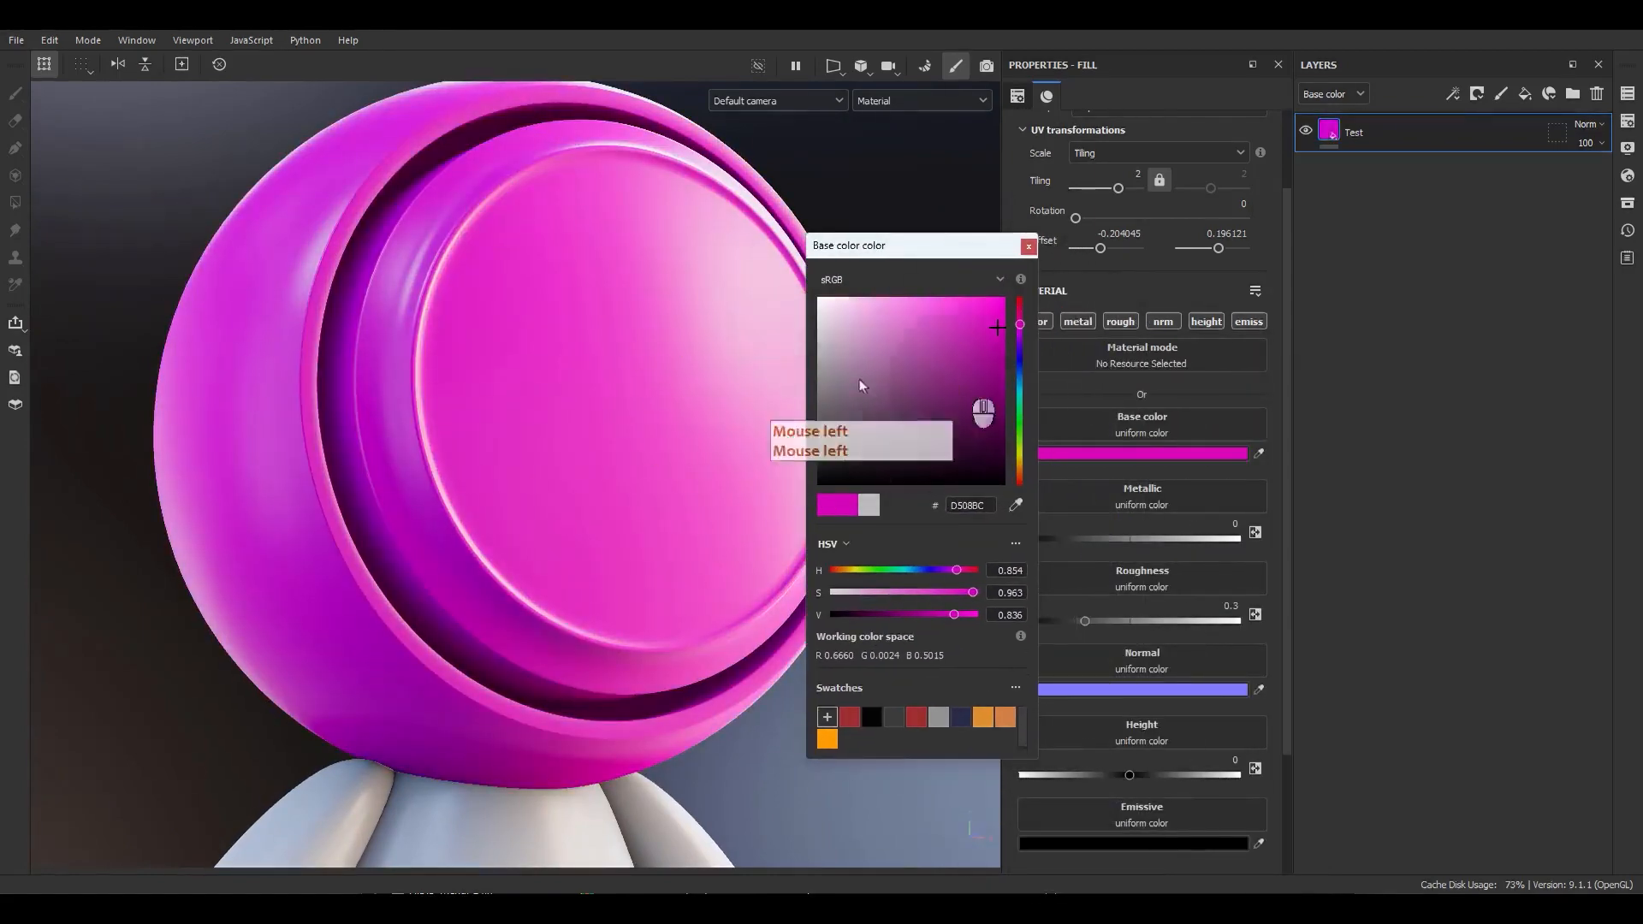
# Try sampling a color from the head with the color picker's eyedropper.
pyautogui.click(1016, 506)
pyautogui.click(672, 466)
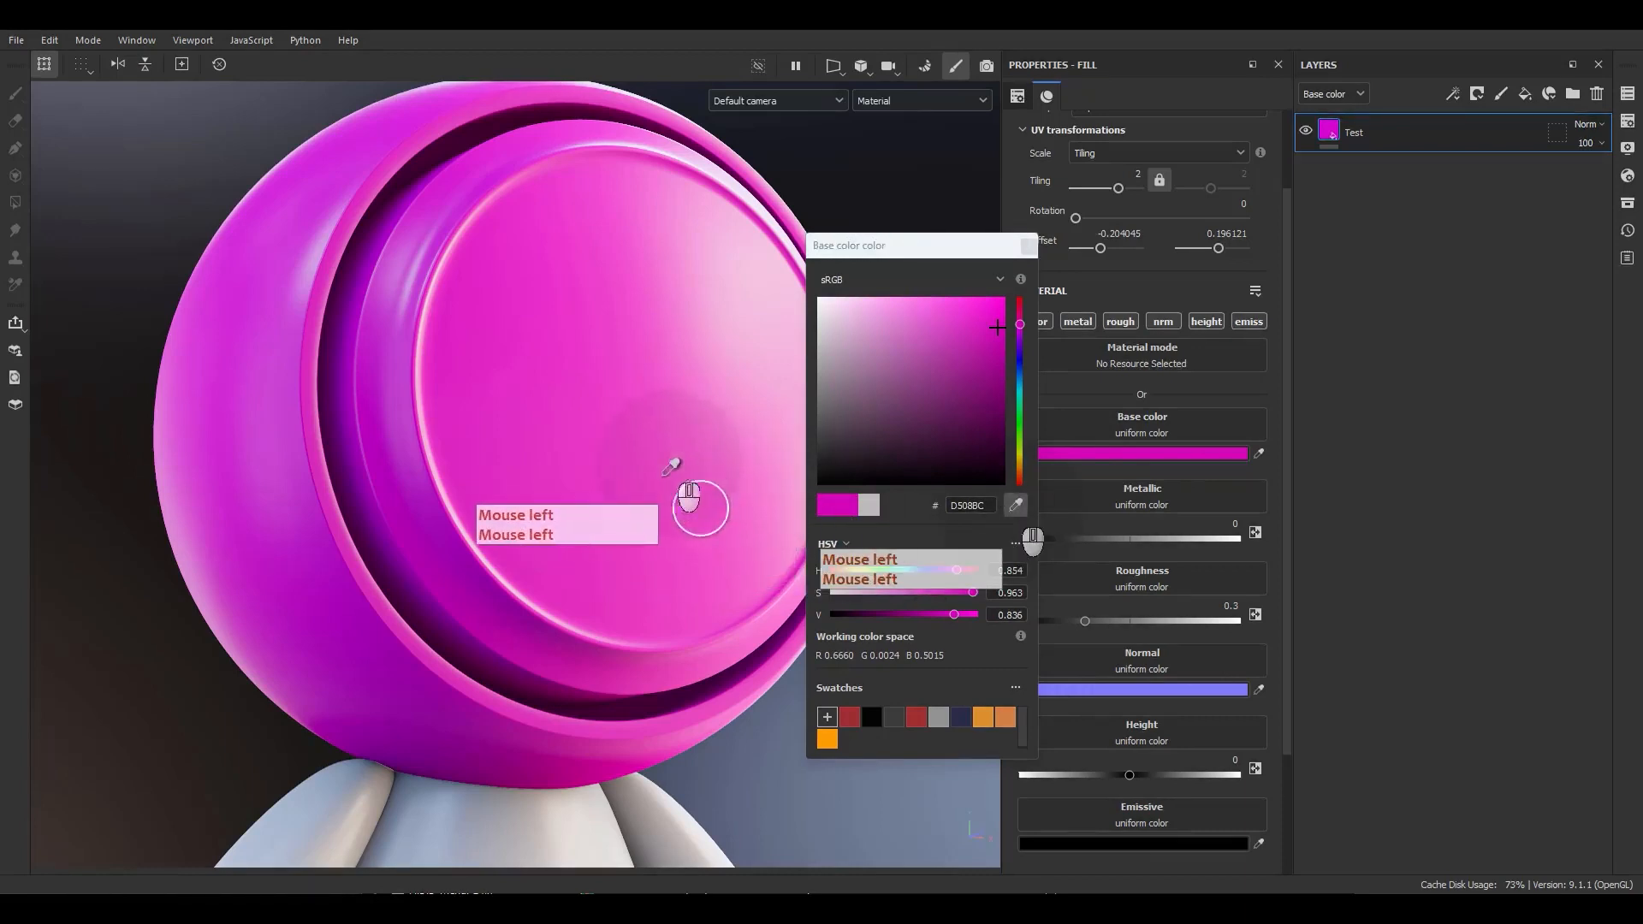
pyautogui.click(541, 603)
pyautogui.rightClick(615, 560)
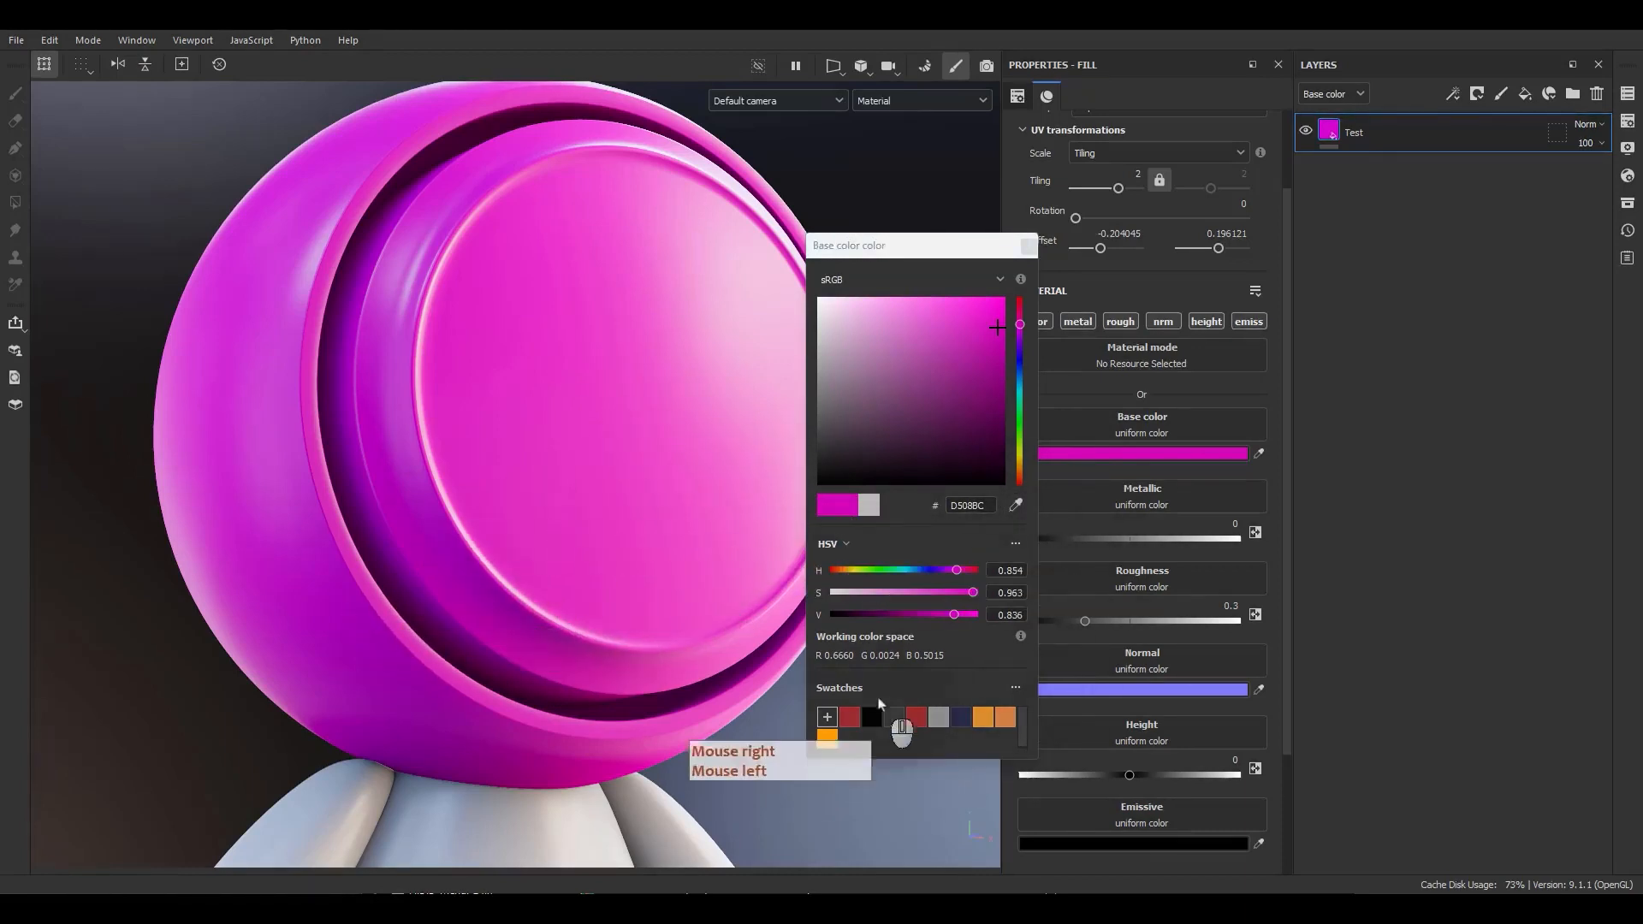
# Select the hex value and switch the color sliders to RGB and back to HSV.
pyautogui.moveTo(989, 508); pyautogui.dragTo(945, 509)
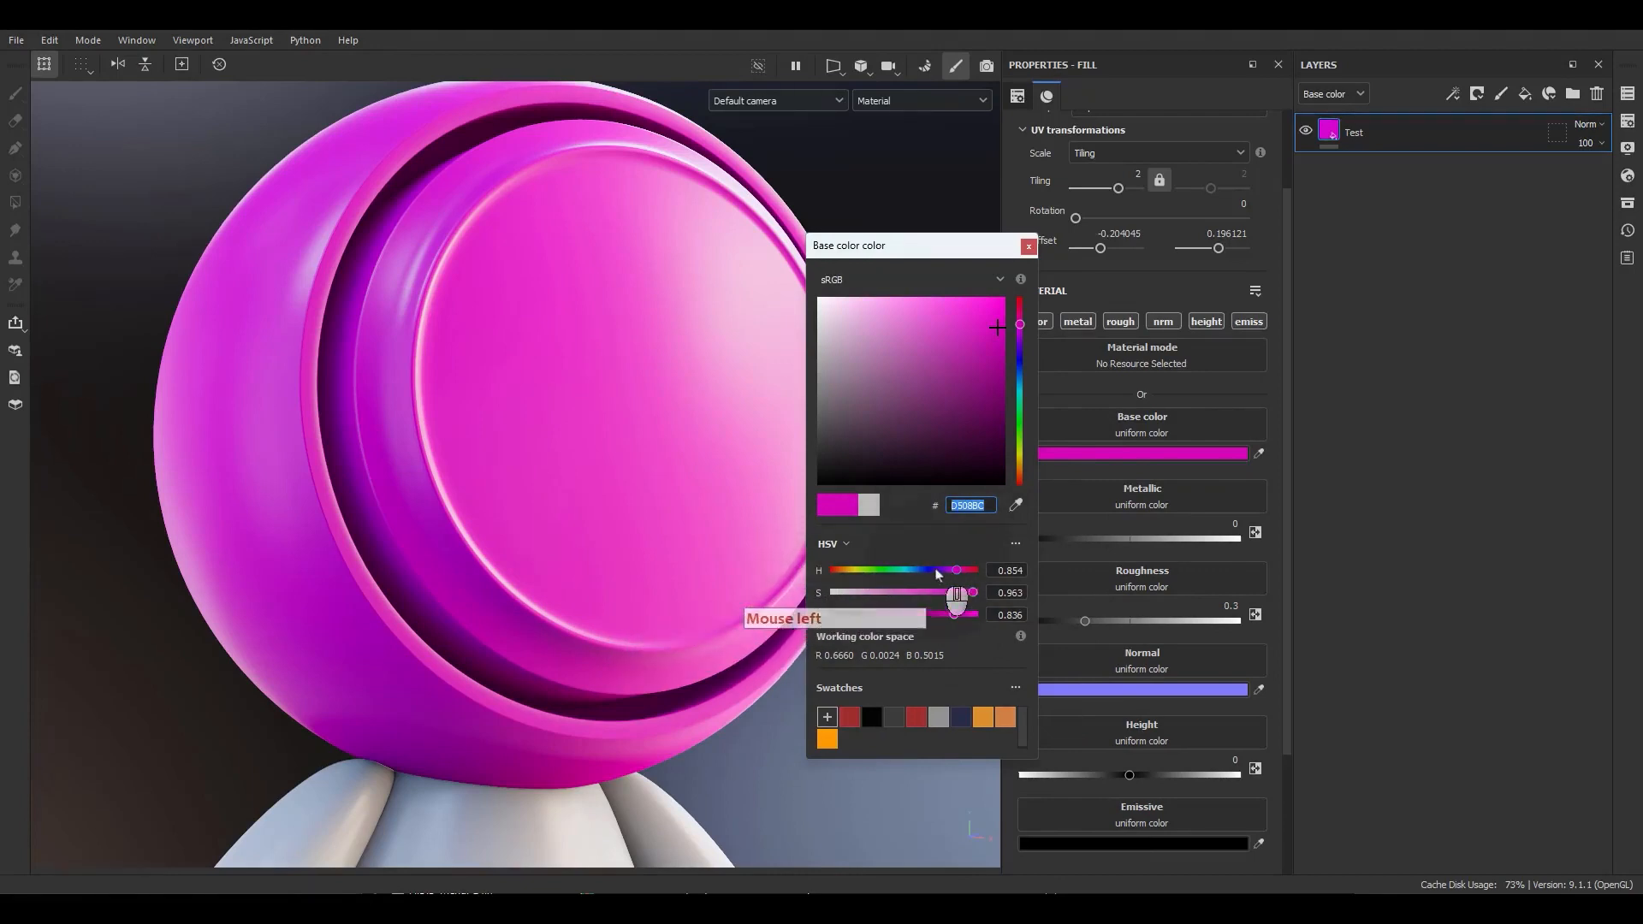
pyautogui.click(833, 545)
pyautogui.click(854, 563)
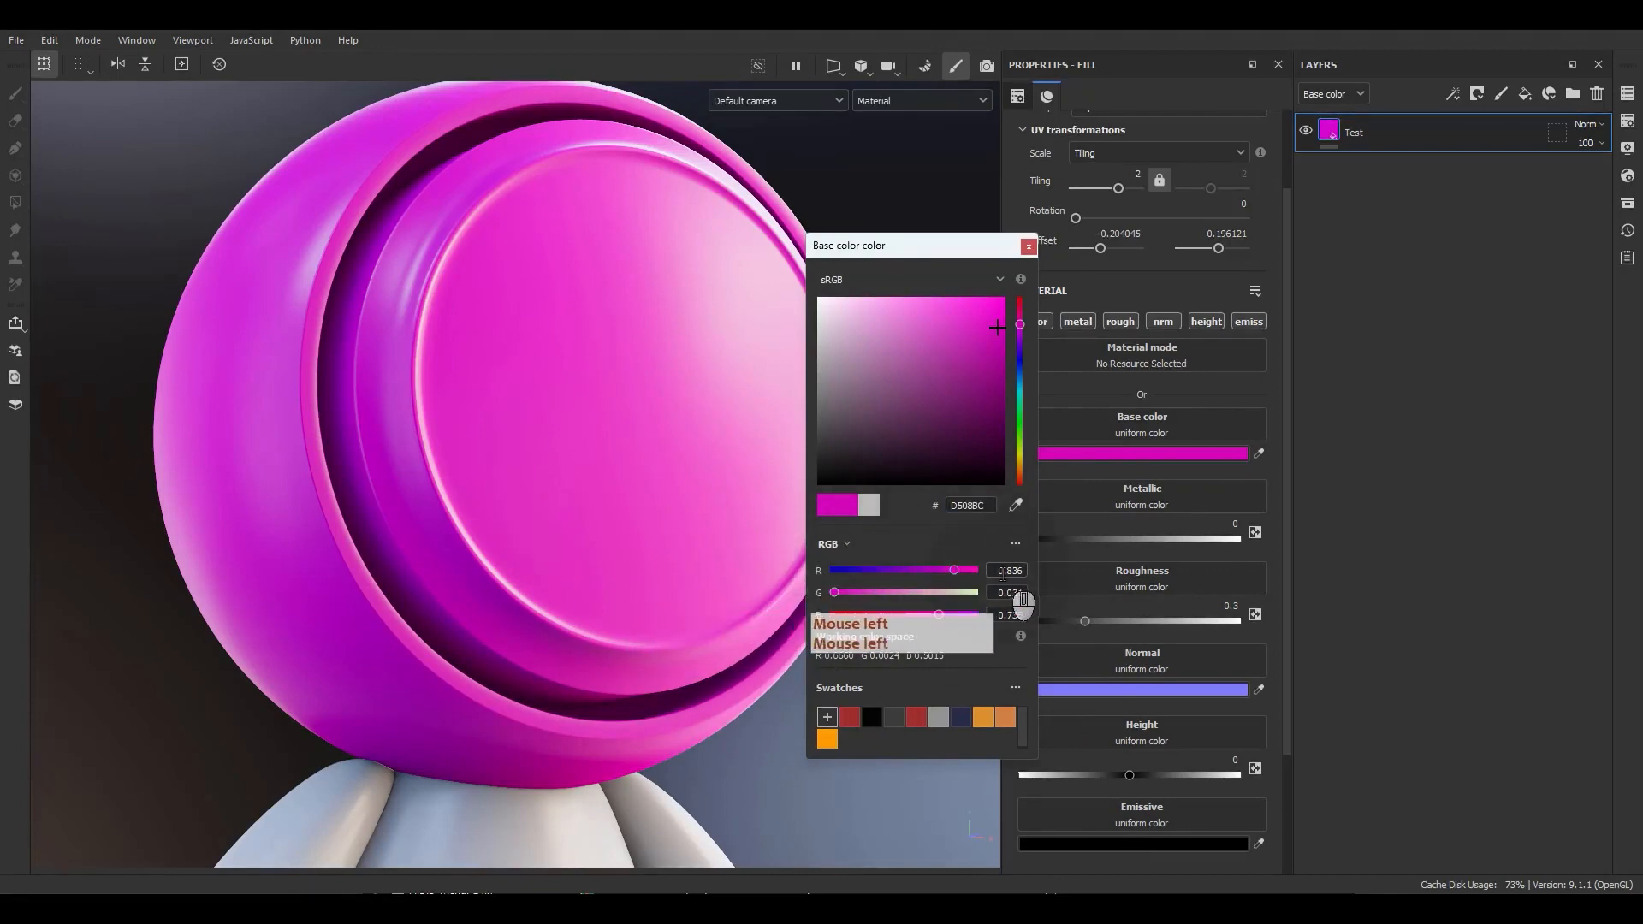
pyautogui.click(830, 545)
pyautogui.click(842, 581)
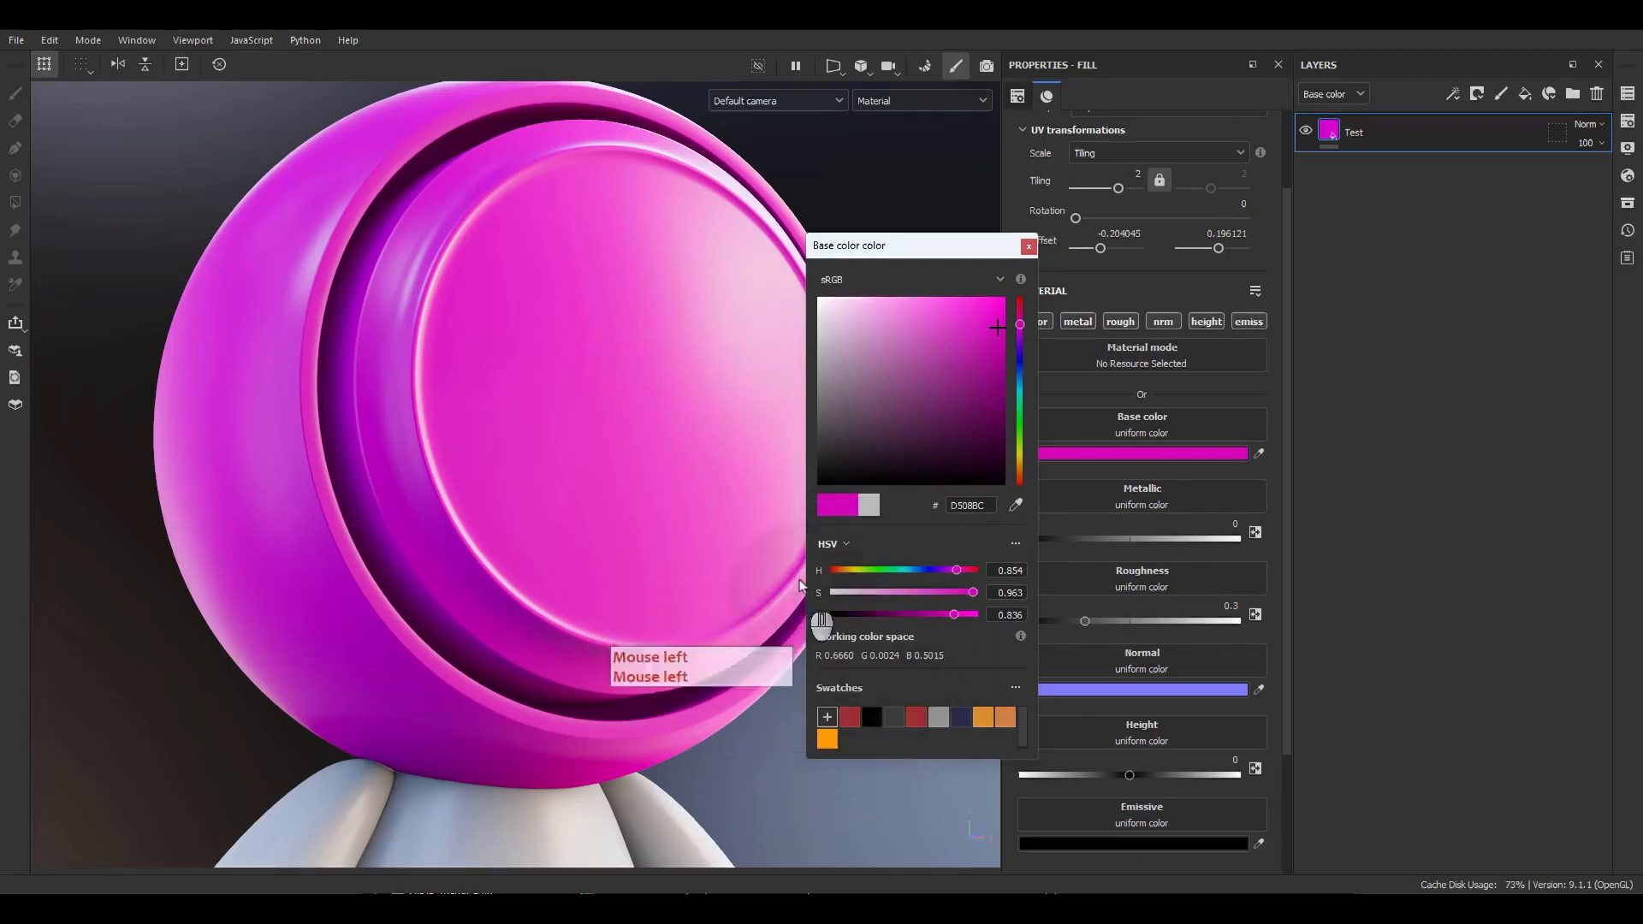
# Pick a lighter magenta CD33BA and add it as a new color swatch.
pyautogui.click(959, 336)
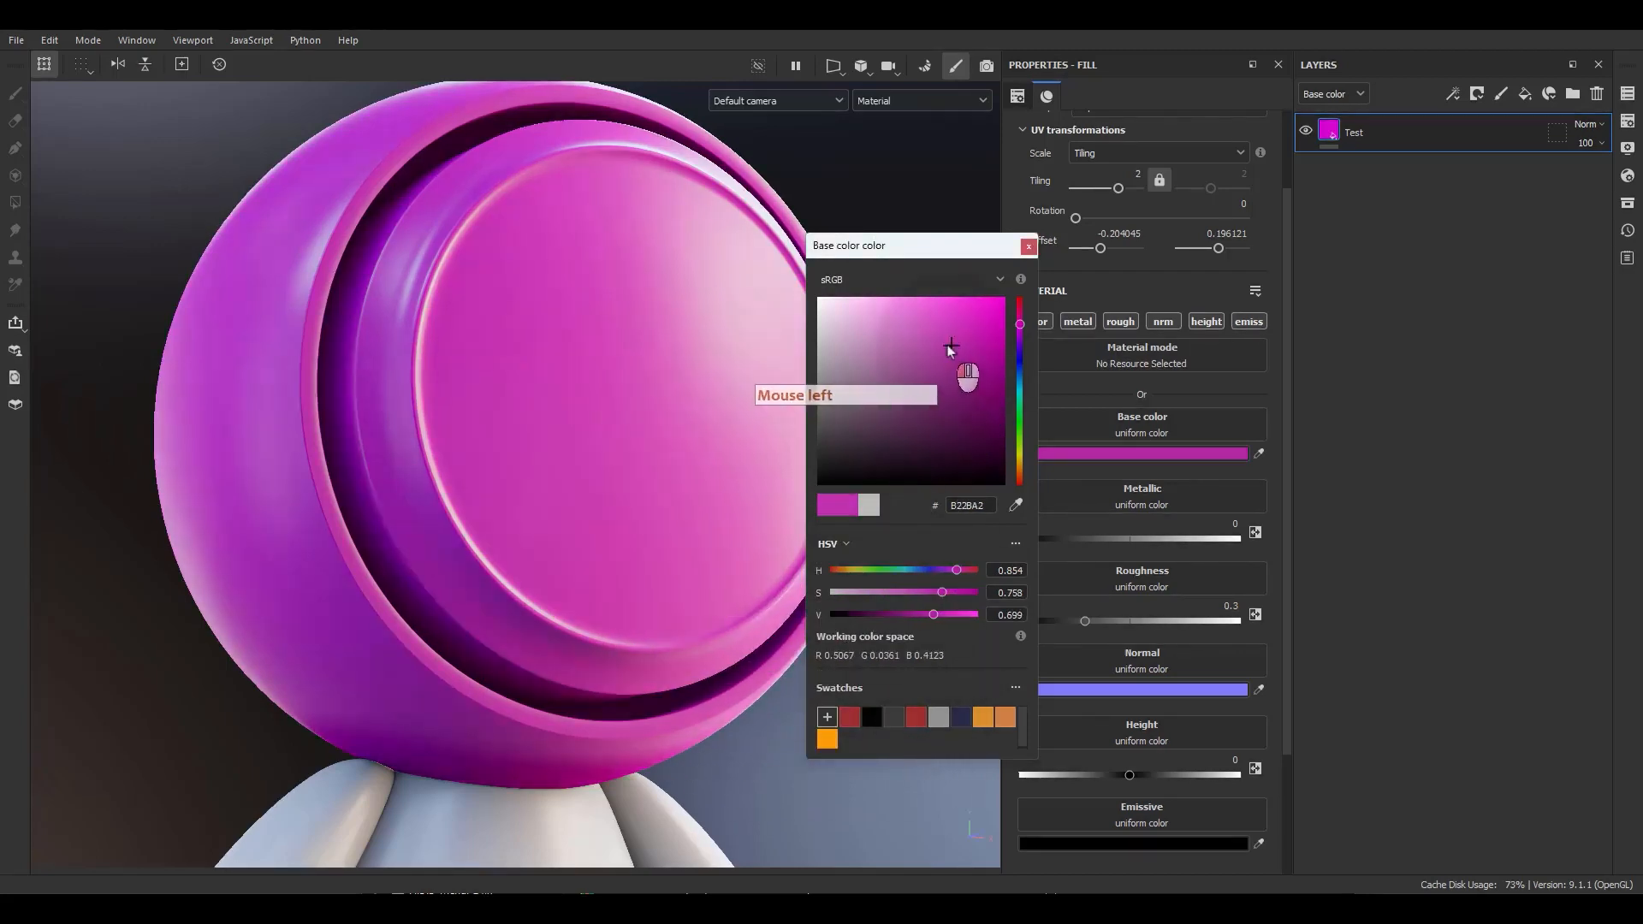
pyautogui.click(826, 717)
# Delete all color swatches and close the base color picker.
pyautogui.click(1015, 688)
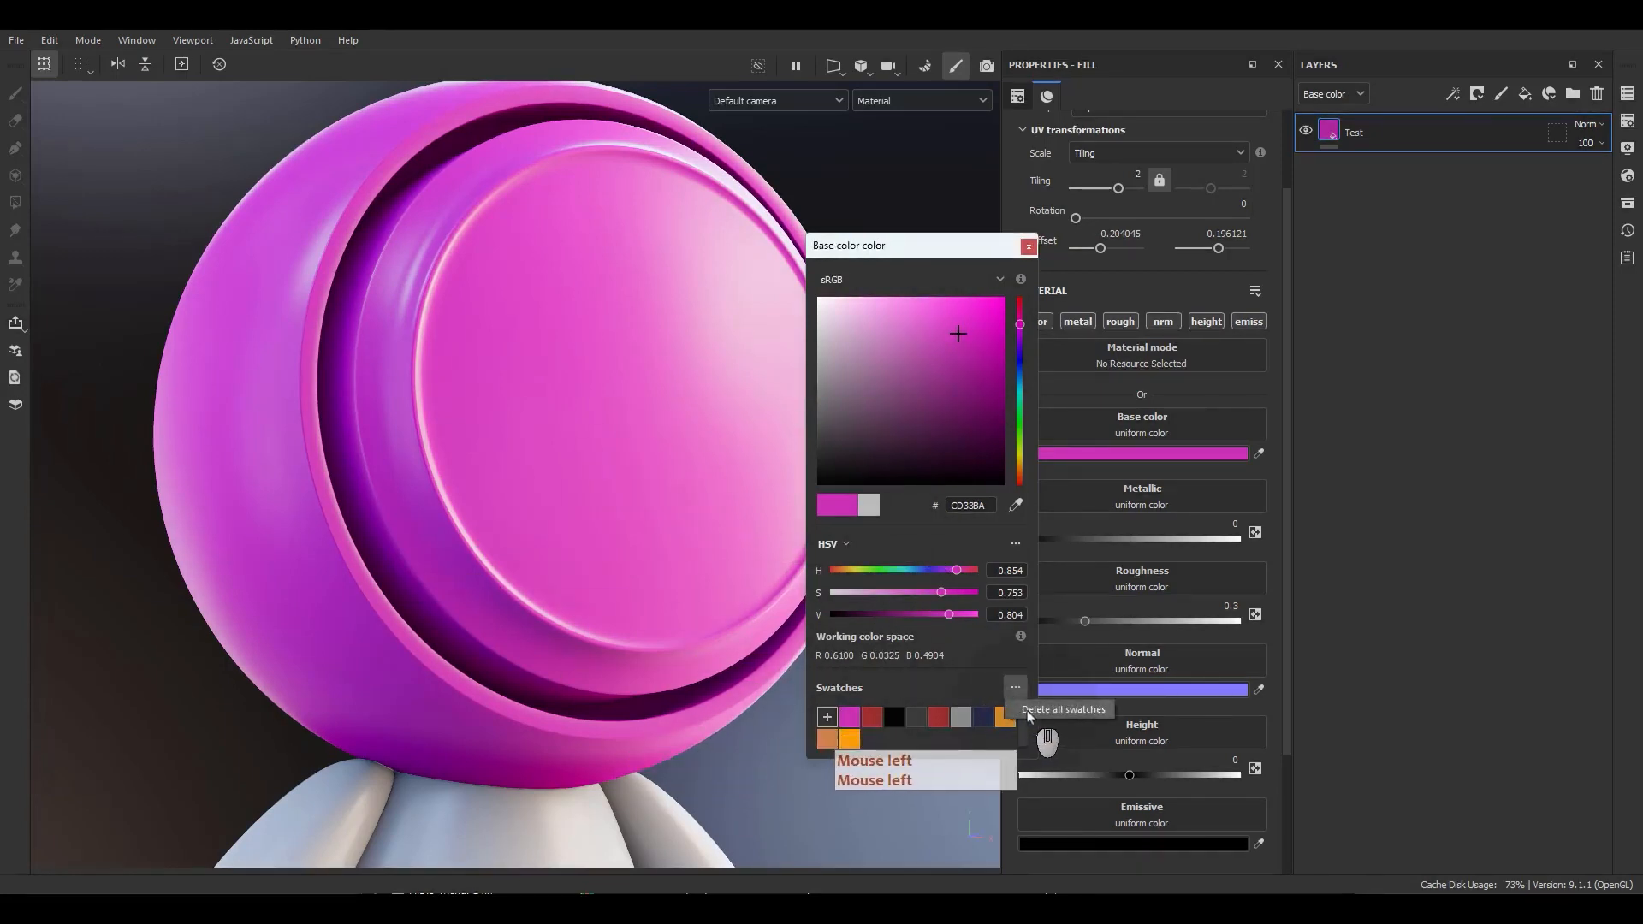
pyautogui.click(1030, 712)
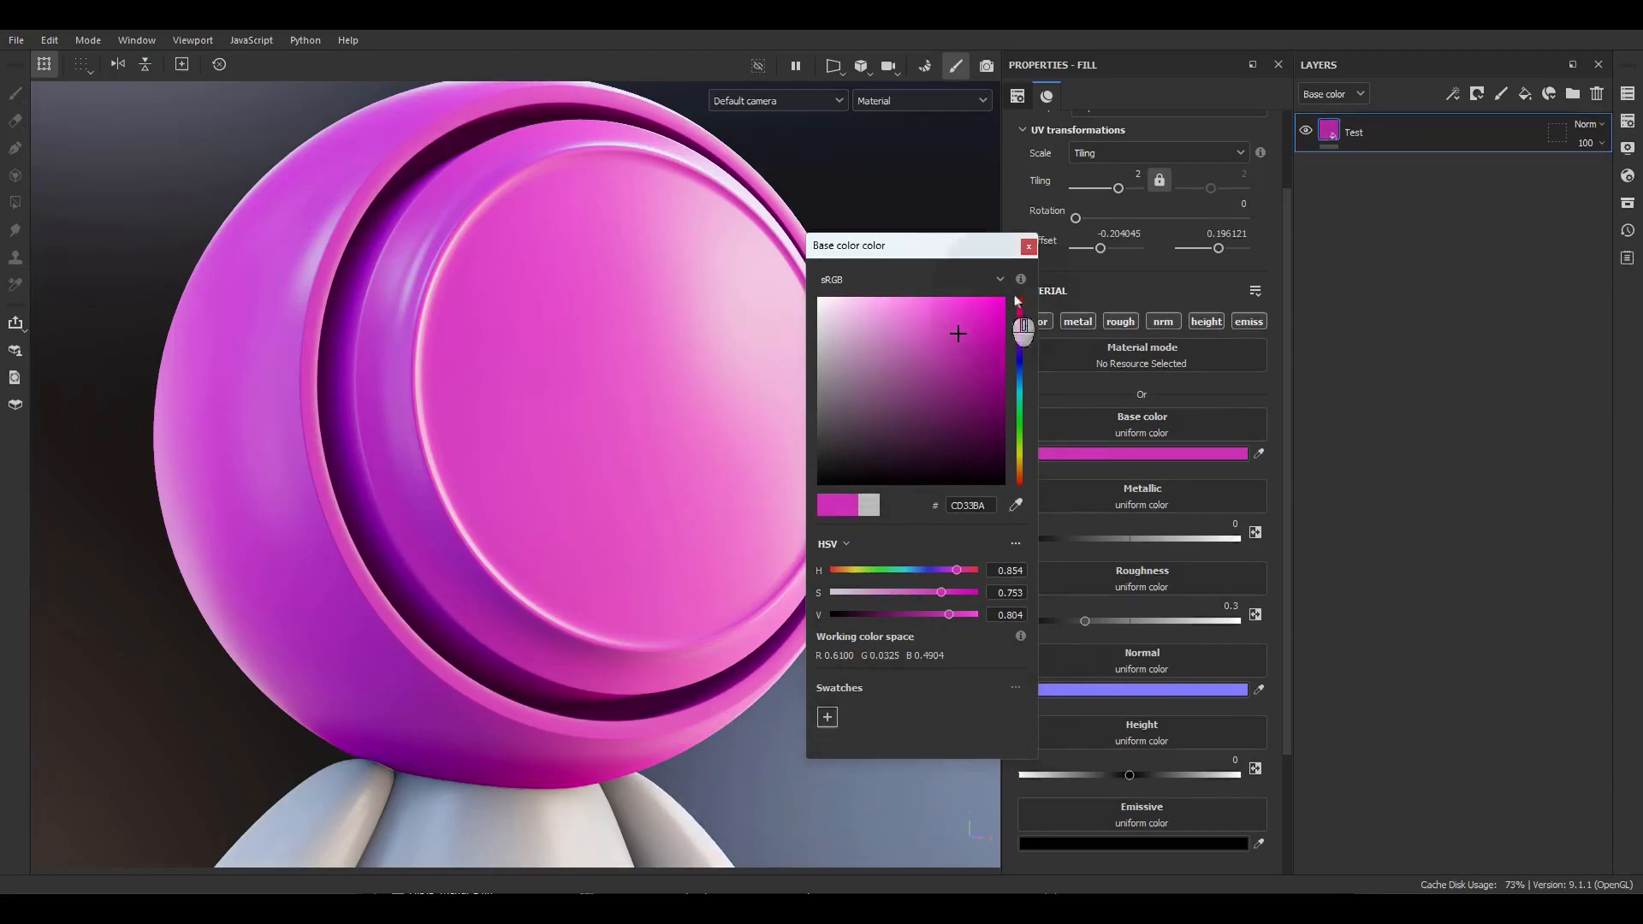
pyautogui.click(1028, 246)
# Assign the Fabric Medieval Pyramid Curved procedural texture to the base color channel.
pyautogui.click(1123, 456)
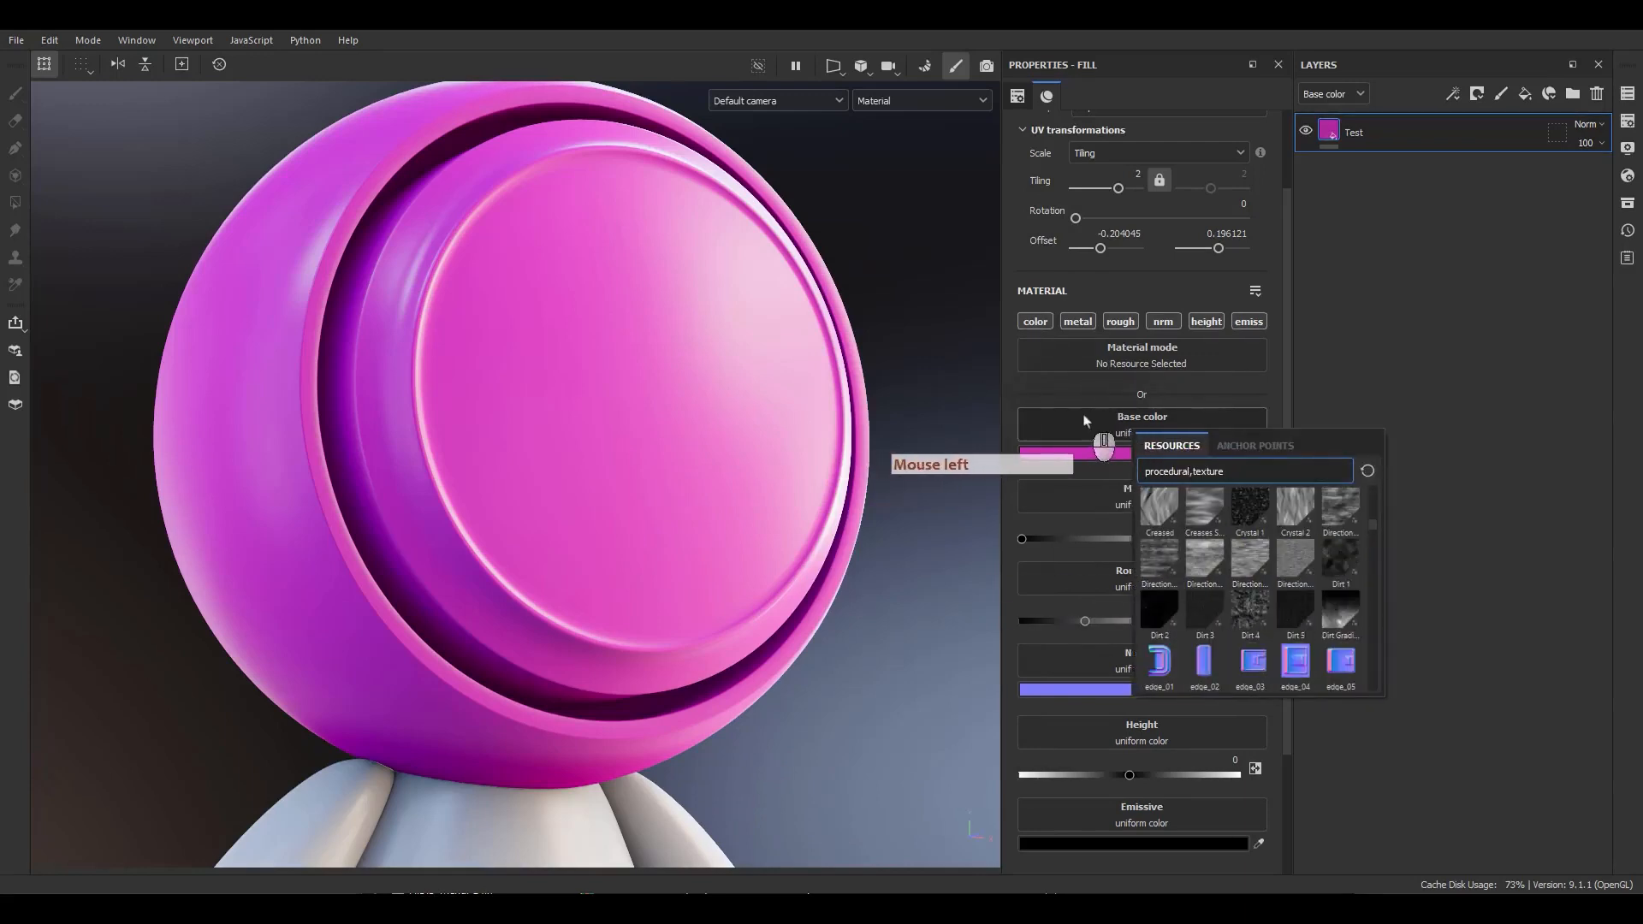
pyautogui.scroll(-10, 1224, 608)
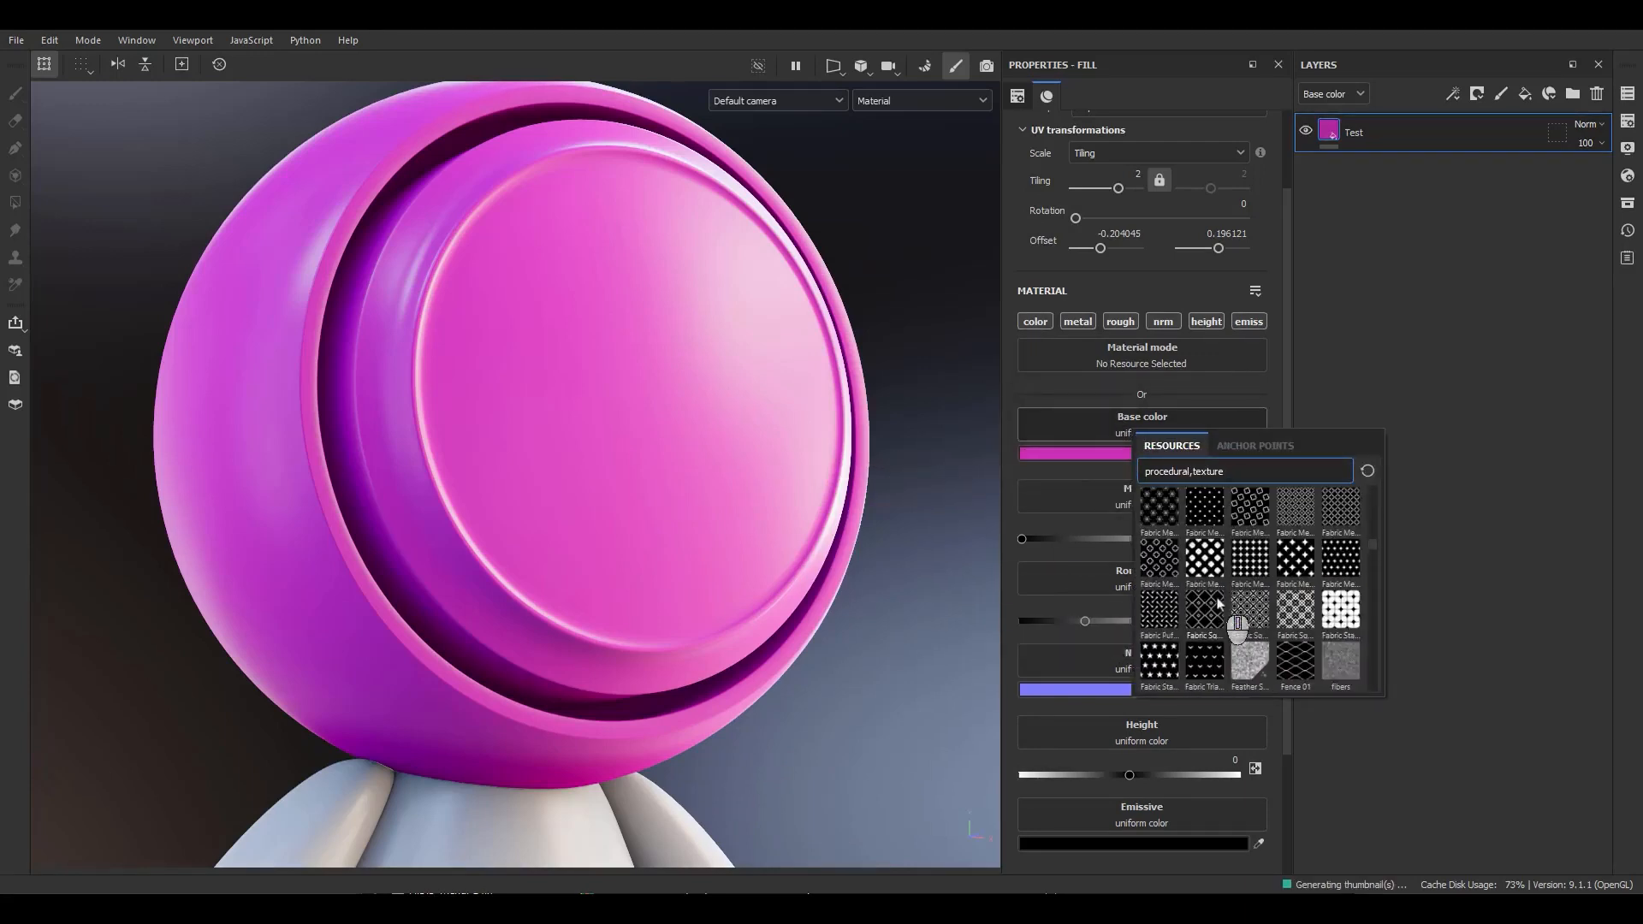
pyautogui.scroll(3, 1340, 575)
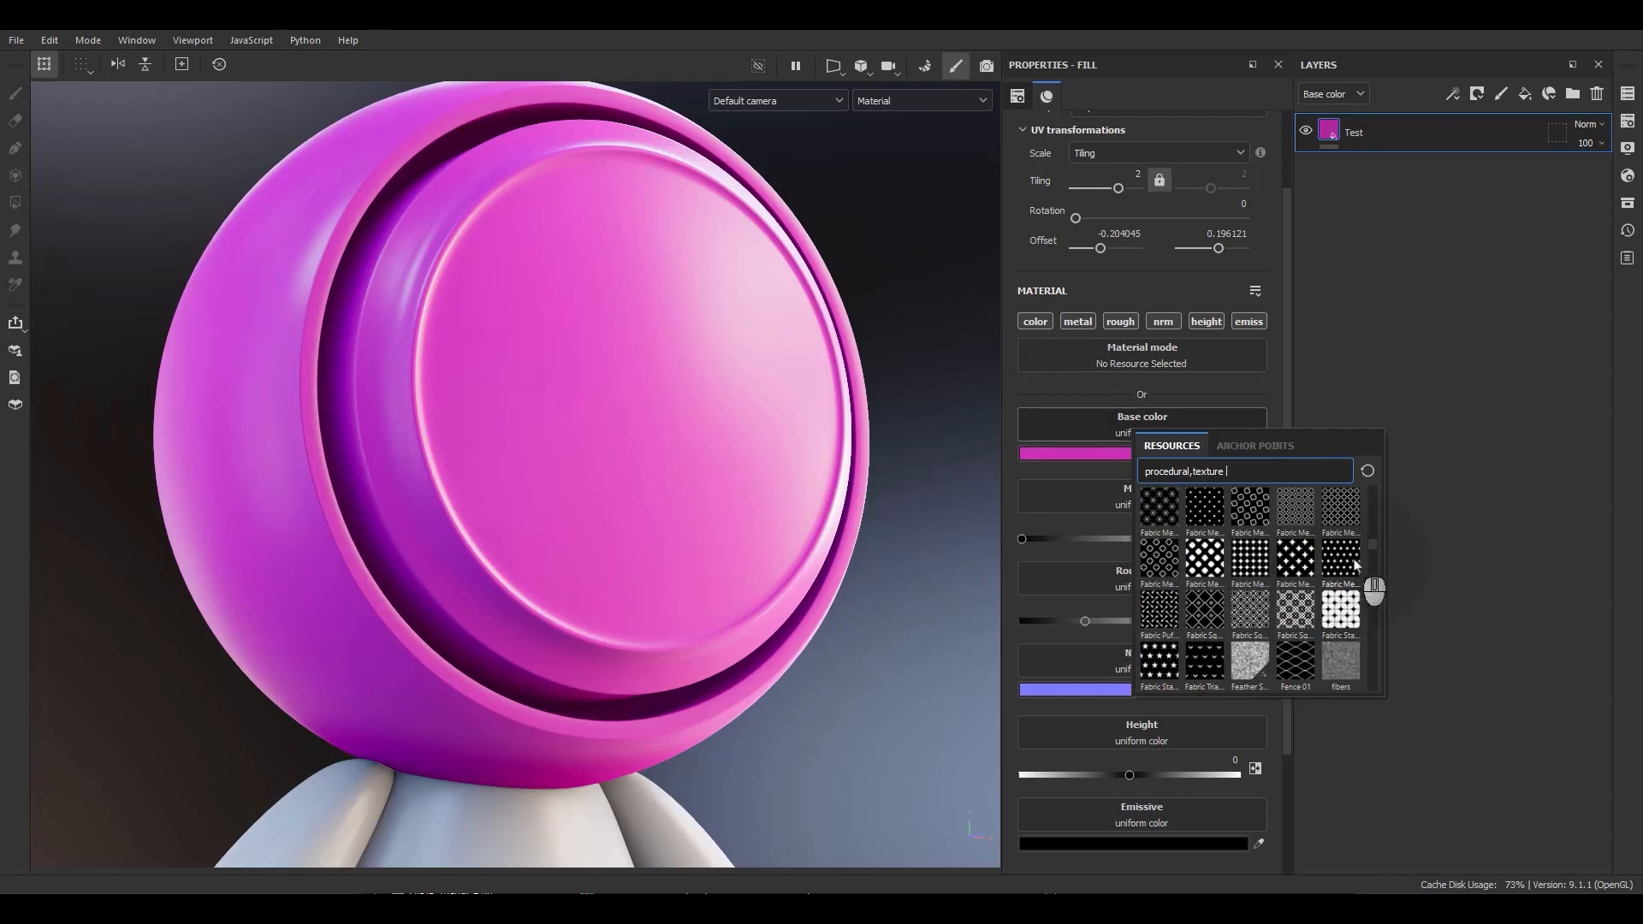
pyautogui.click(1352, 563)
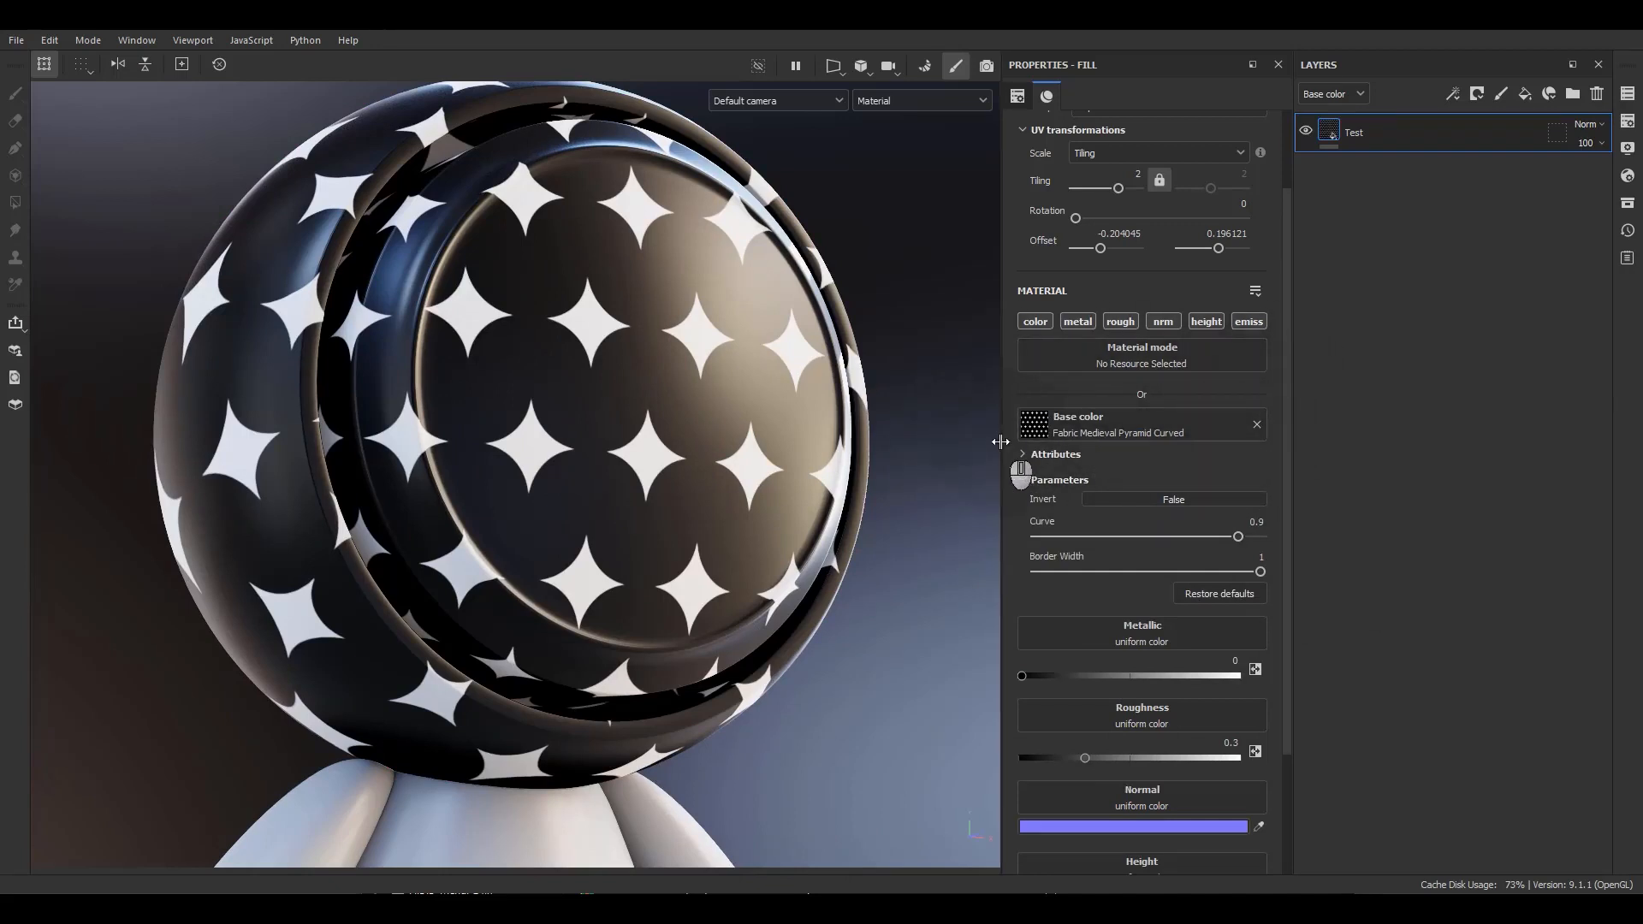
# Adjust the texture's Curve parameter, then restore its default parameters.
pyautogui.moveTo(1157, 540); pyautogui.dragTo(1128, 566)
pyautogui.click(1220, 593)
# Replace the base color texture with a Grunge Map procedural texture.
pyautogui.click(1145, 432)
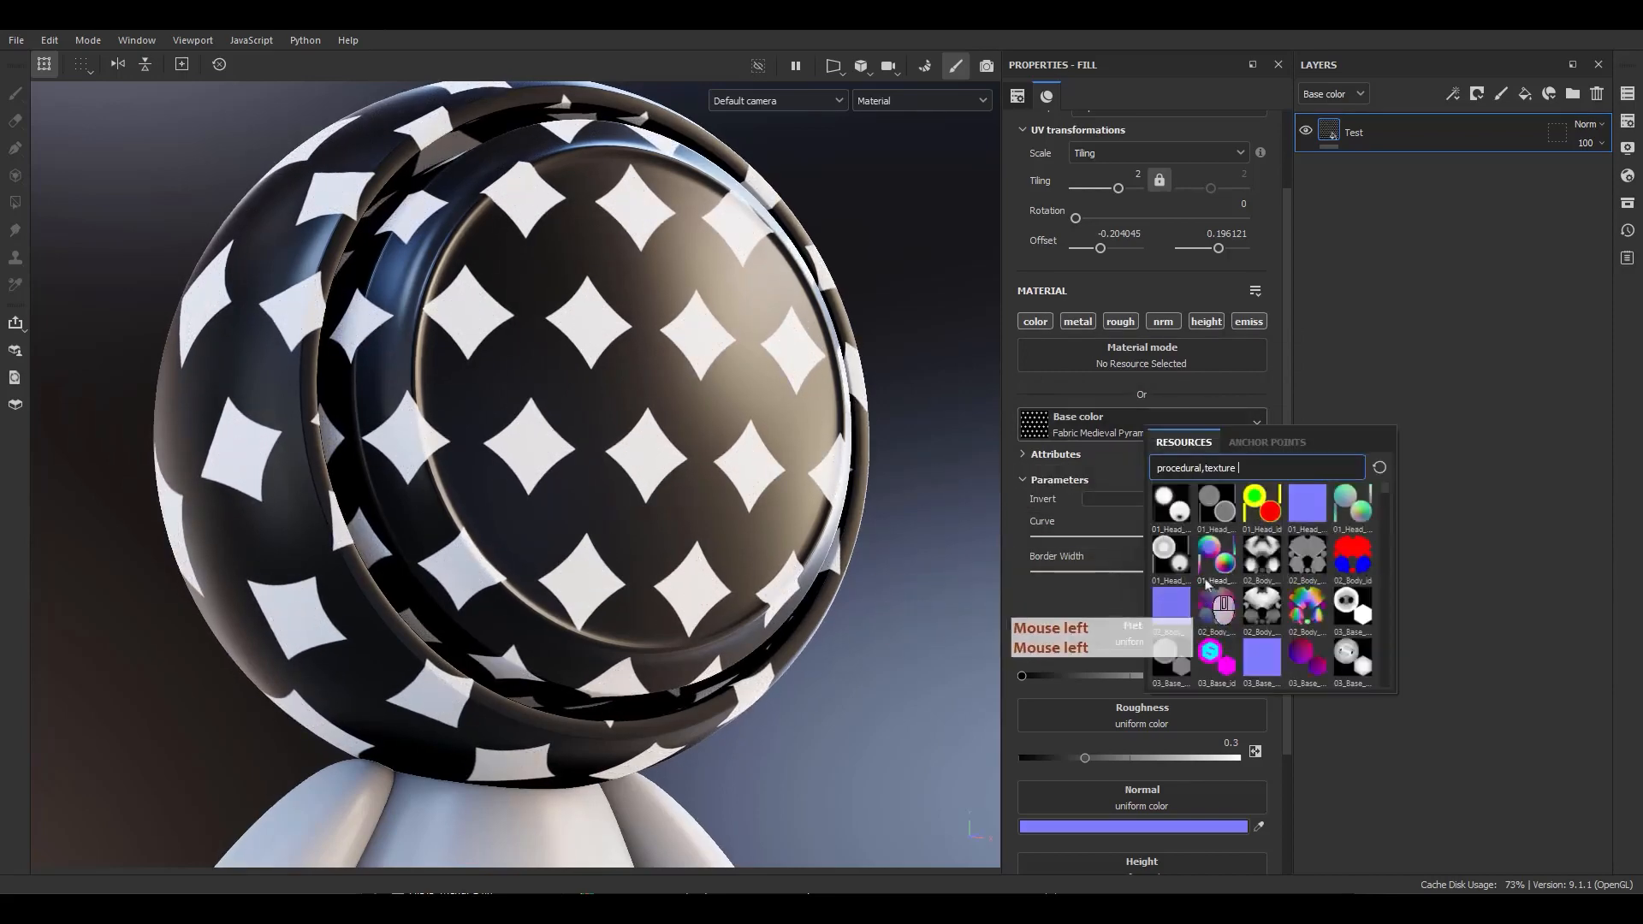
pyautogui.scroll(-5, 1283, 581)
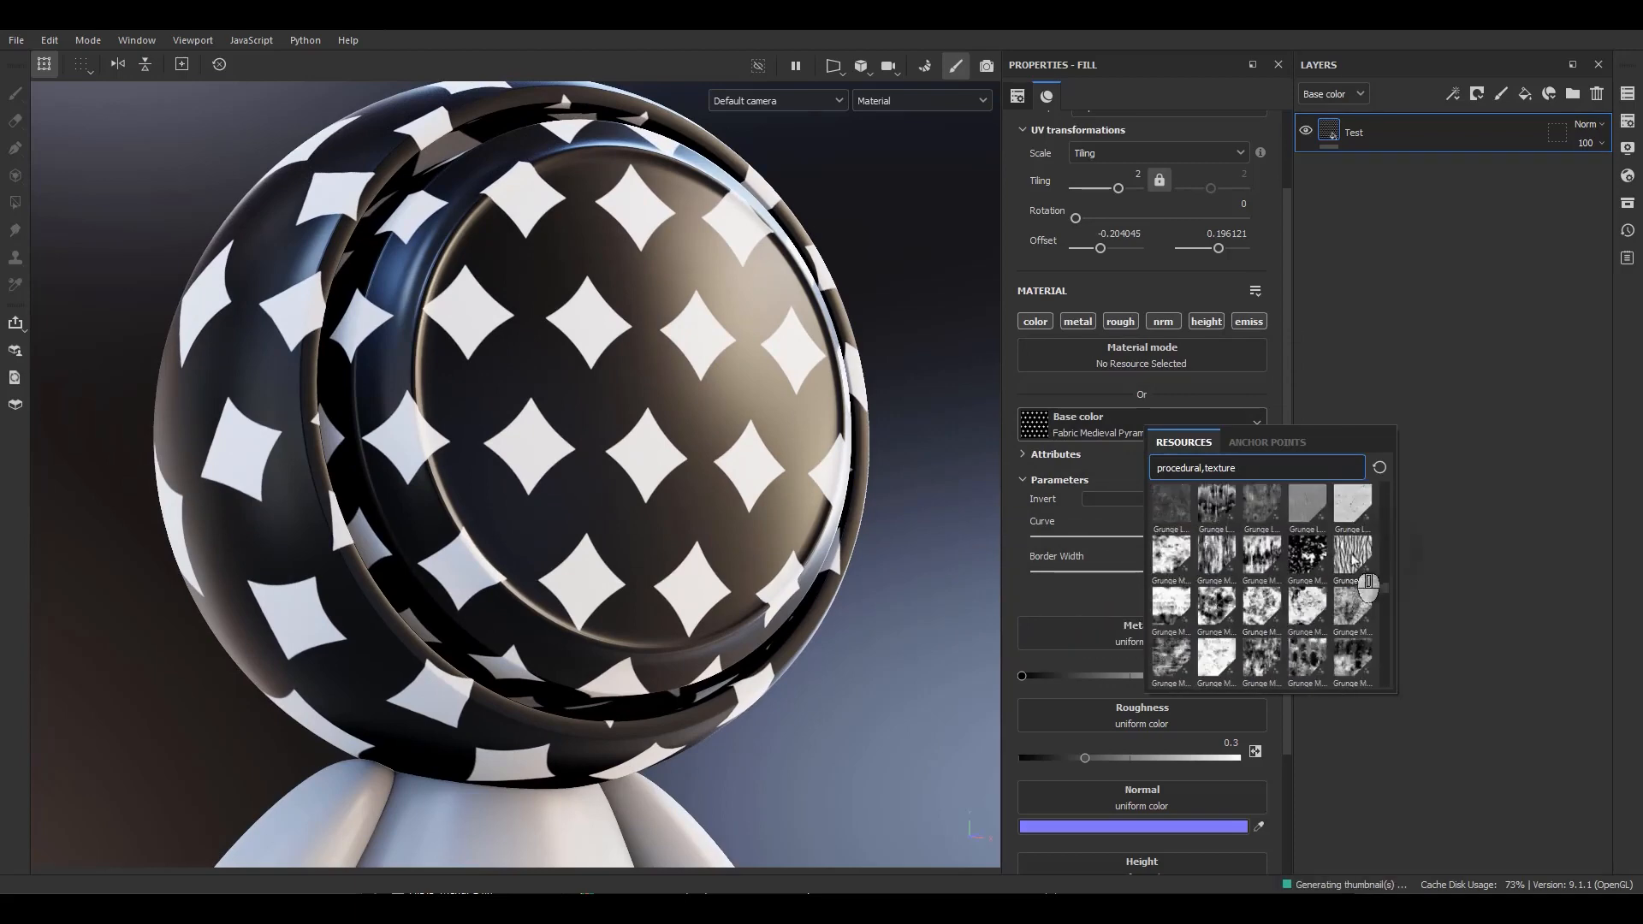
pyautogui.click(1352, 556)
# Replace the base color texture with the 02_Body_ambient_occlusion map.
pyautogui.click(1100, 428)
pyautogui.scroll(-10, 1155, 611)
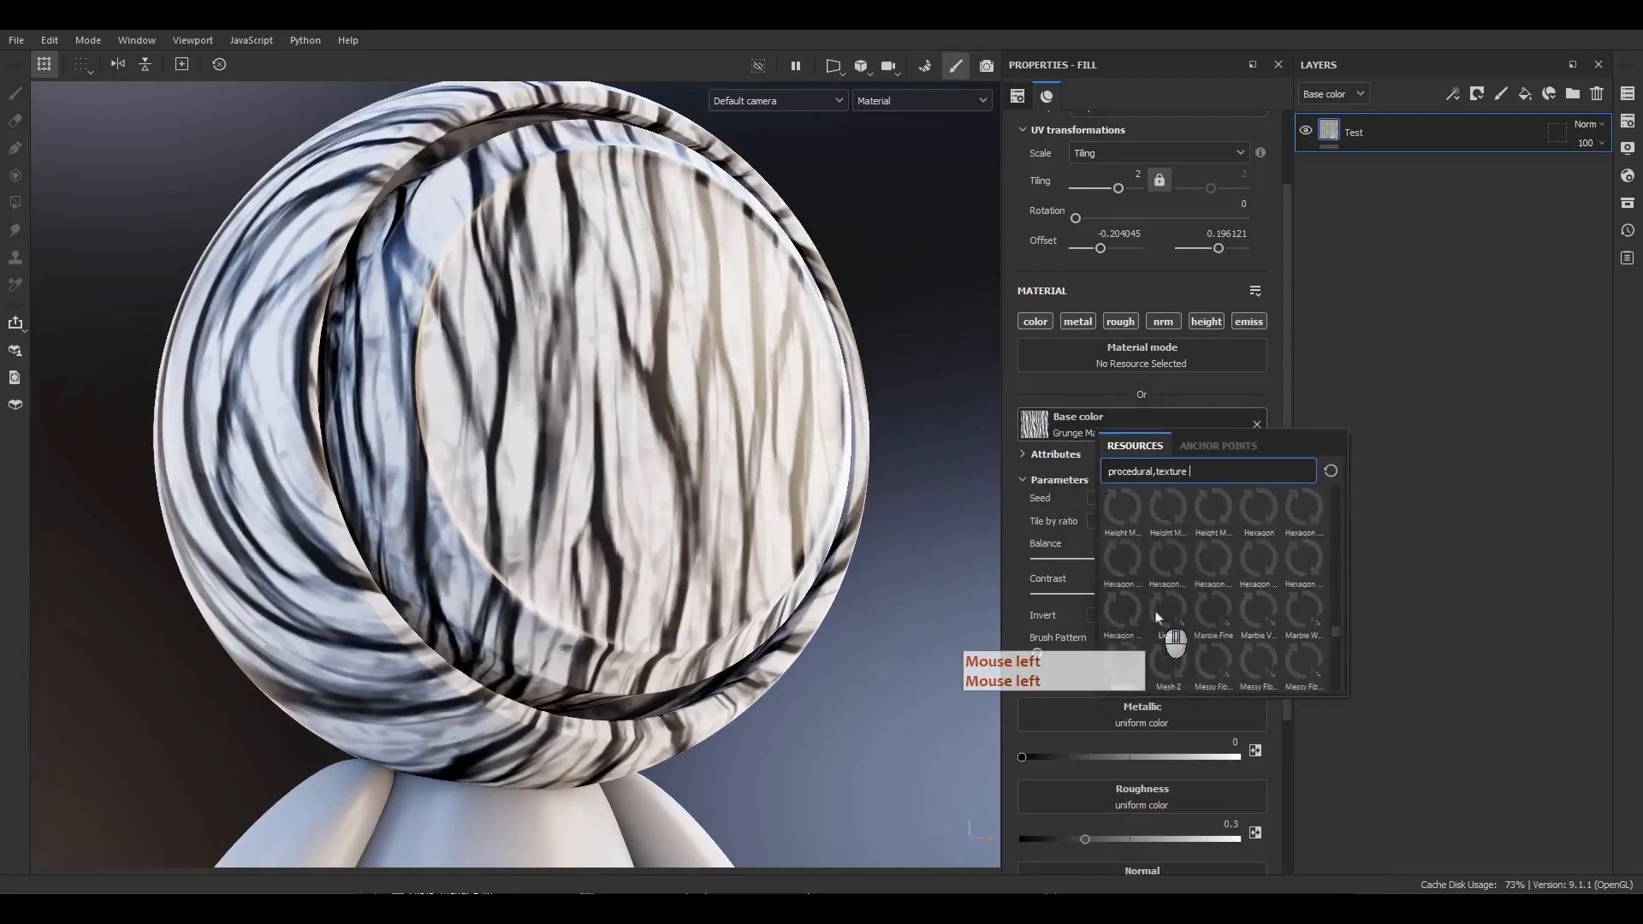
pyautogui.moveTo(1335, 633); pyautogui.dragTo(1359, 493)
pyautogui.click(1208, 560)
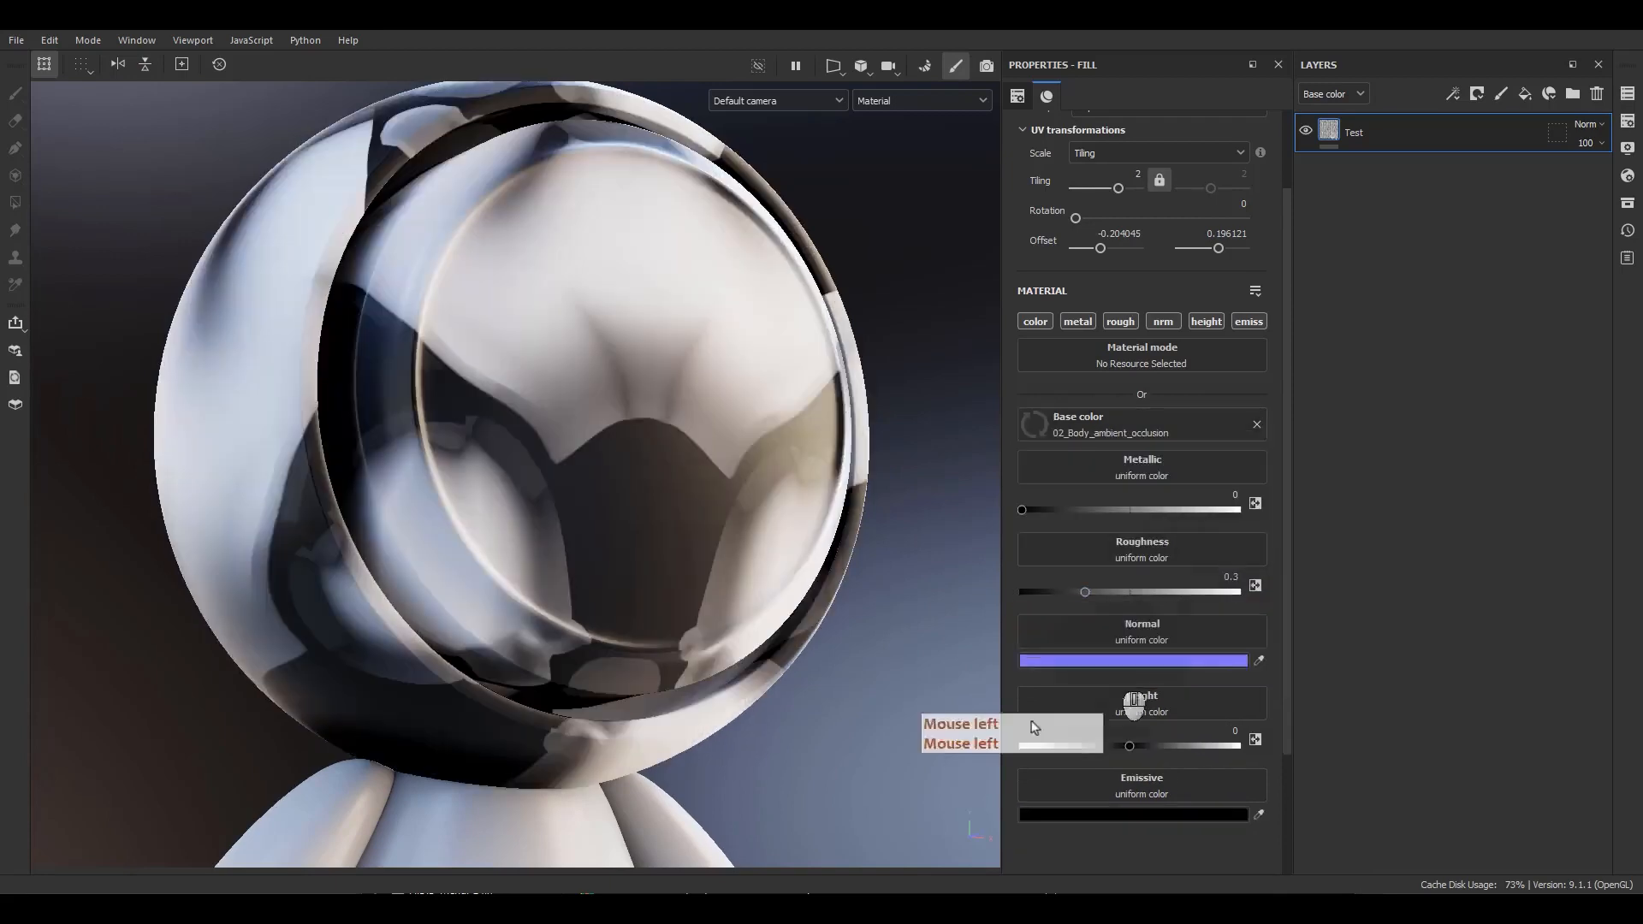
# Swap the base color texture for the Brick generator, then remove the texture from base color.
pyautogui.click(1137, 428)
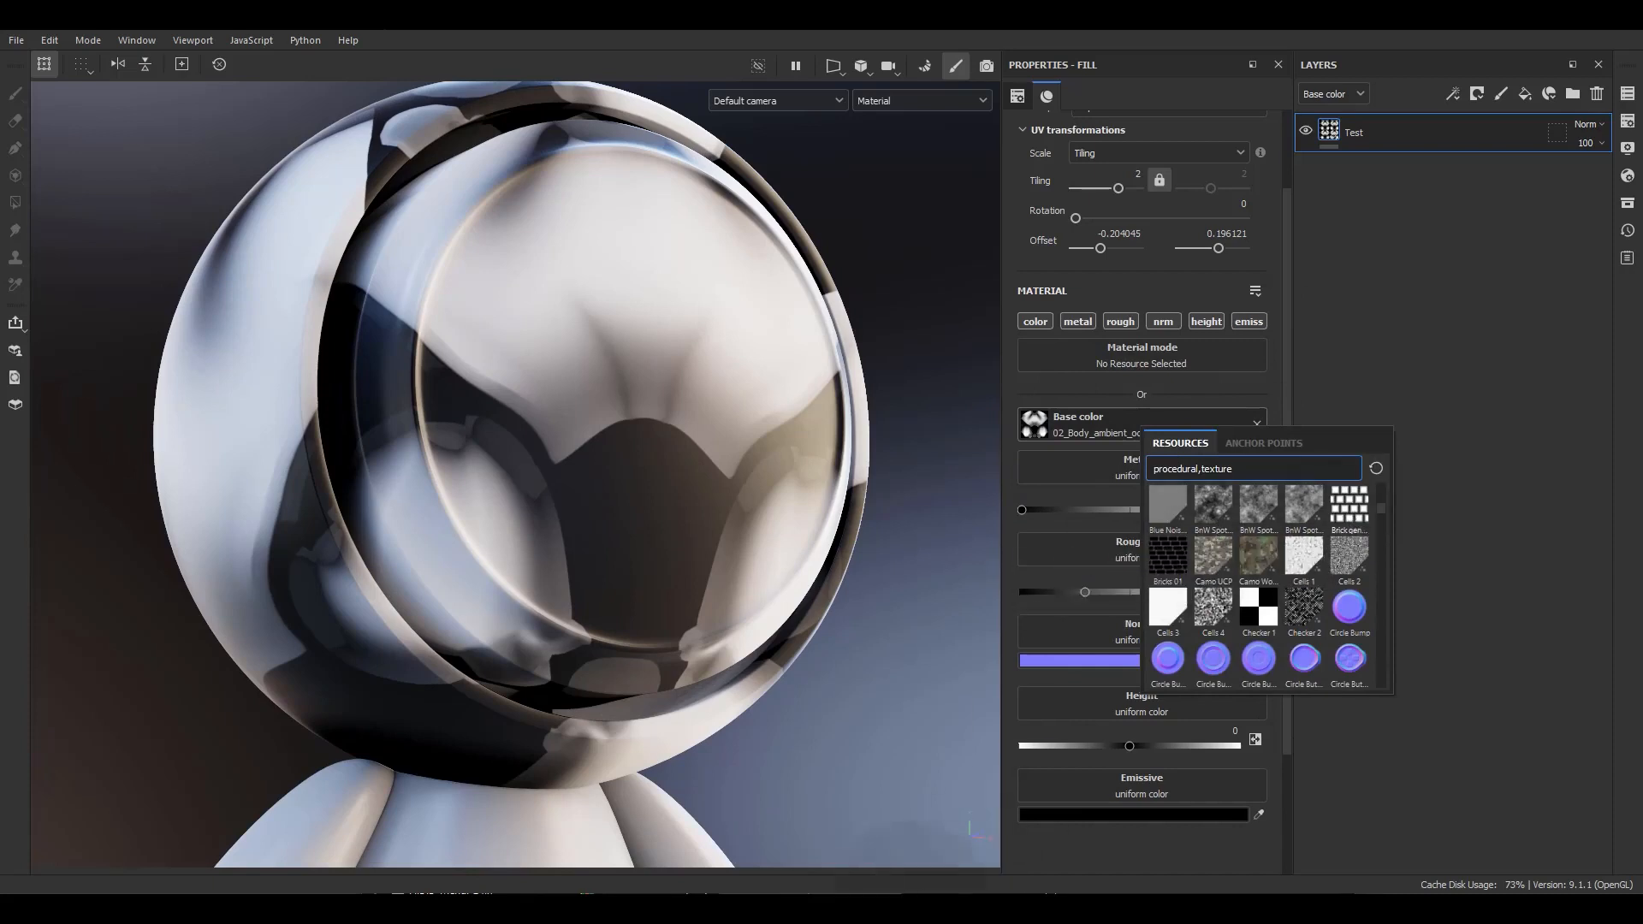
pyautogui.click(1350, 505)
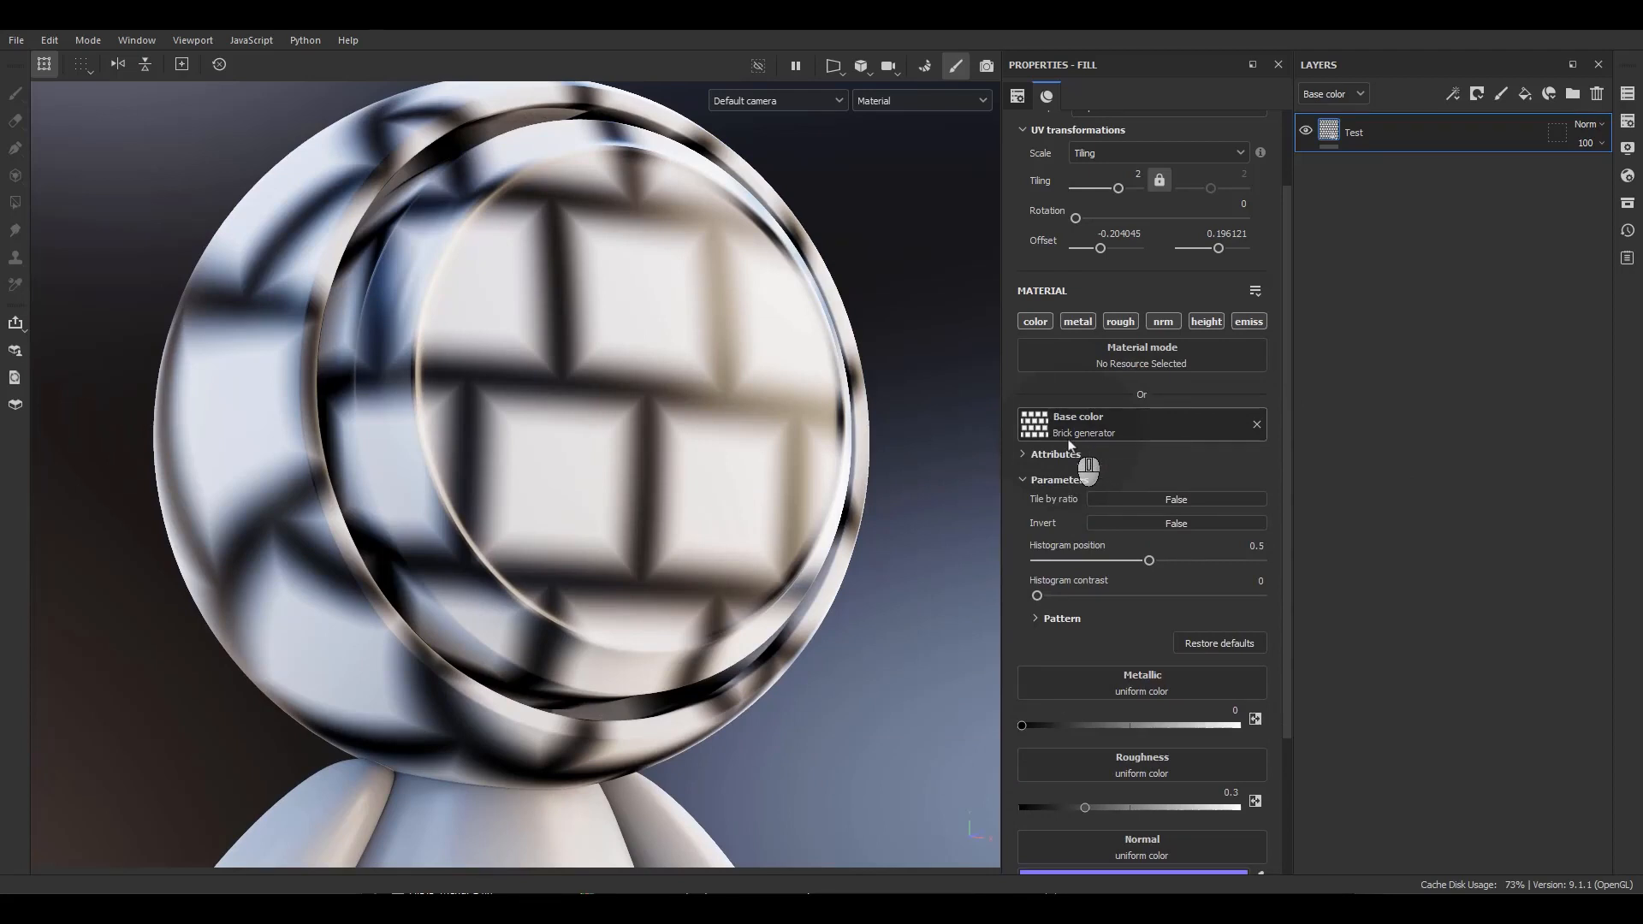
pyautogui.click(1069, 434)
pyautogui.click(1256, 425)
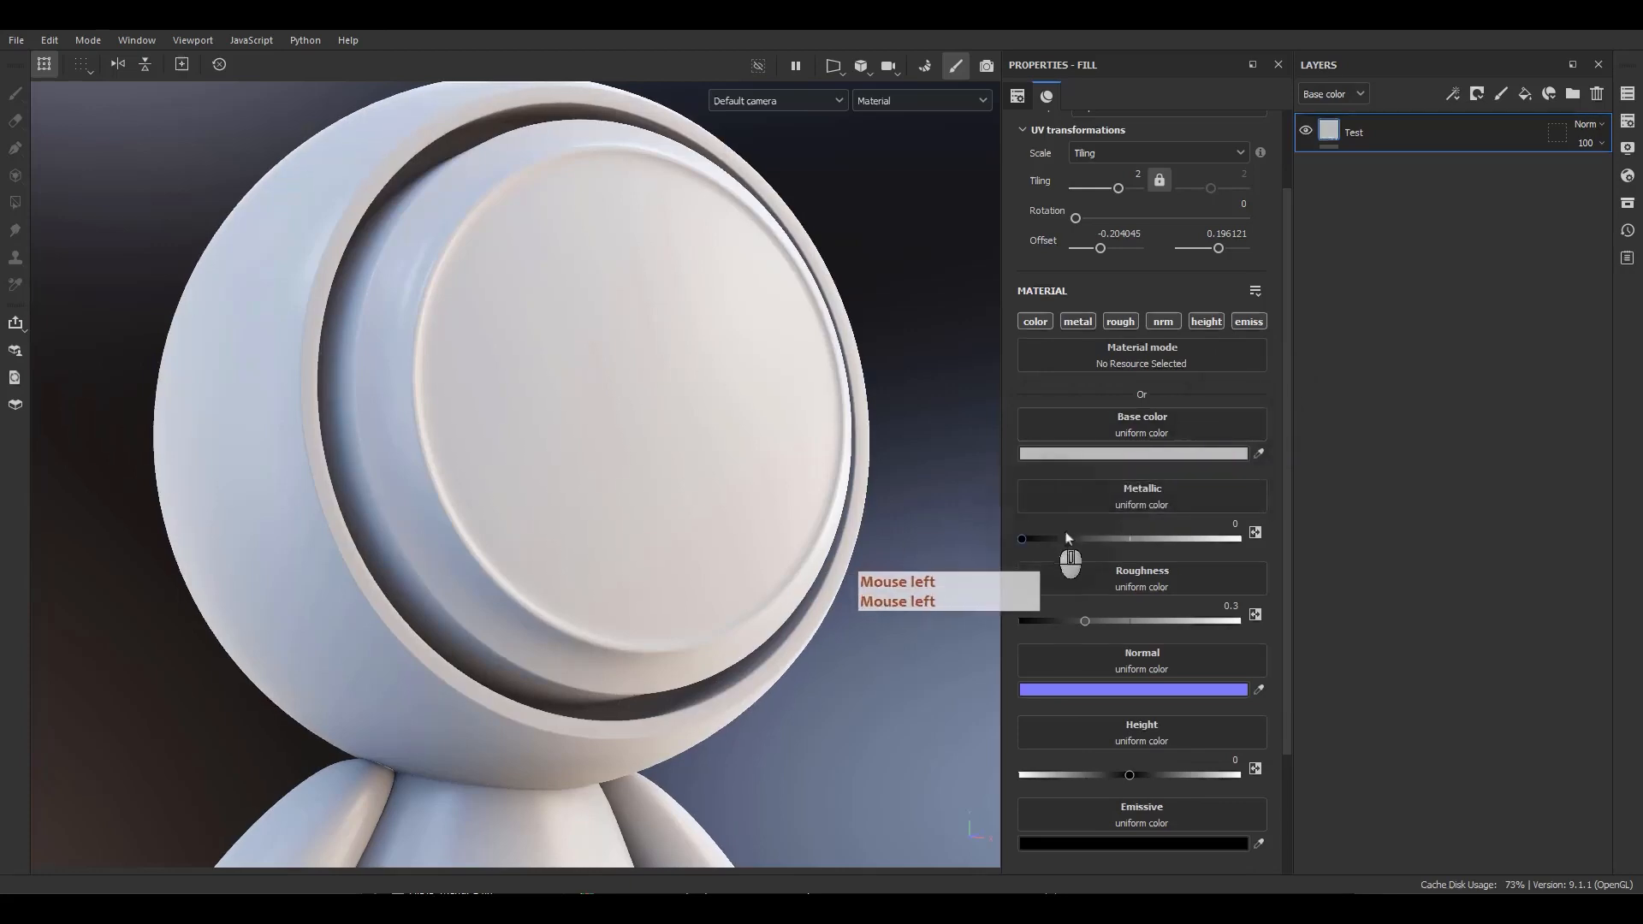
# Assign the Checker 1 procedural texture to the metallic channel.
pyautogui.moveTo(1067, 539); pyautogui.dragTo(960, 564)
pyautogui.click(1131, 511)
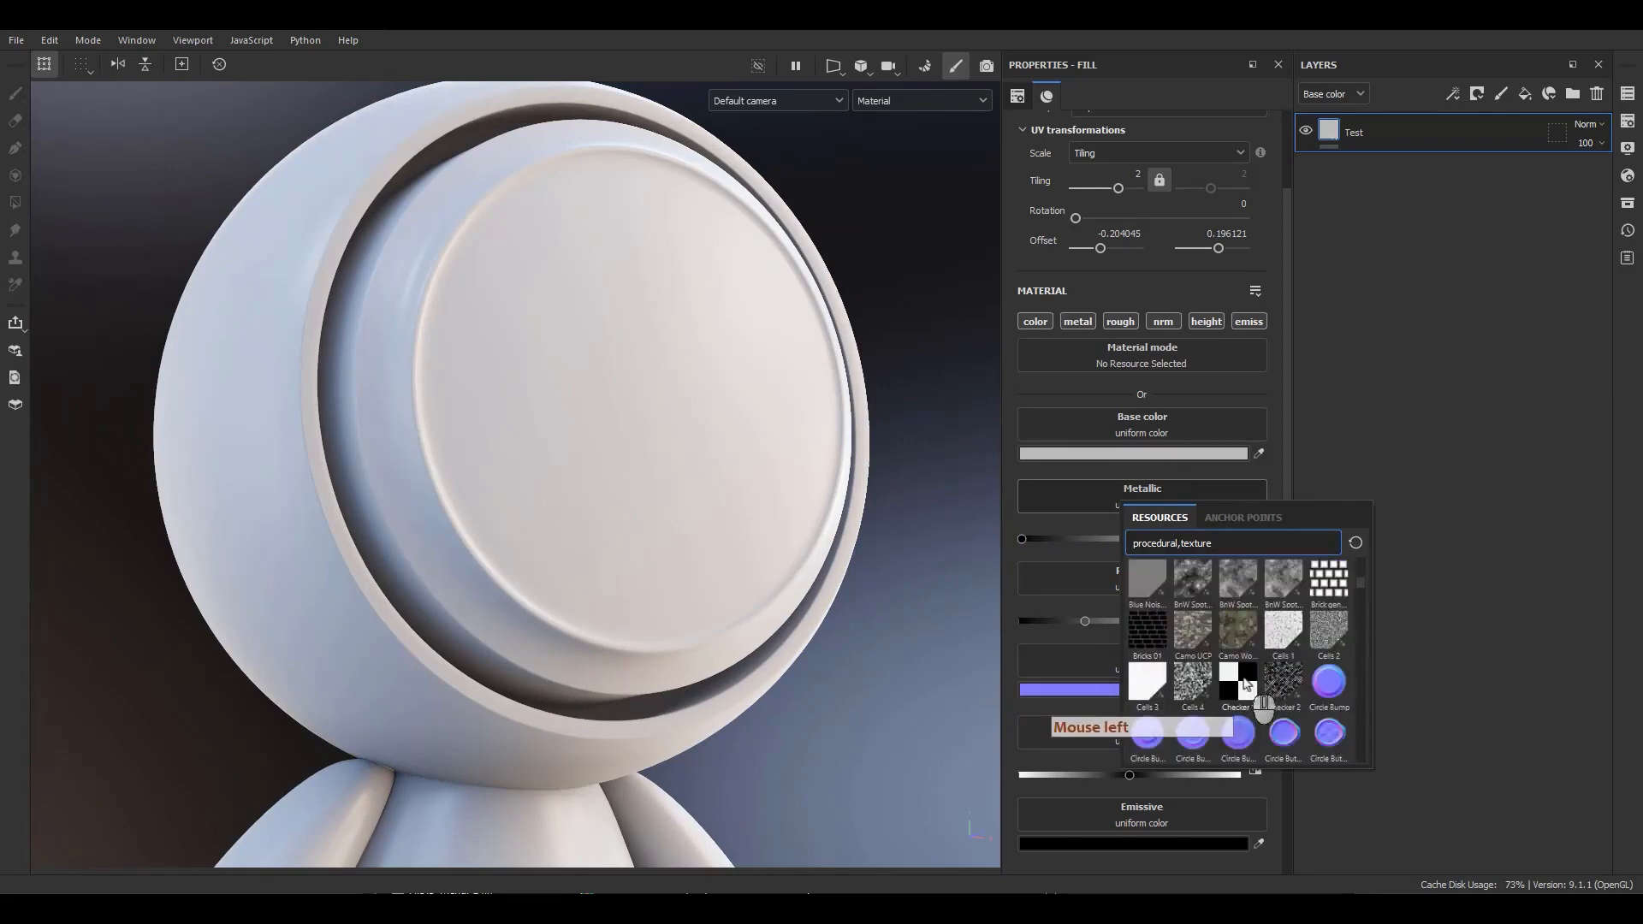
pyautogui.click(1244, 683)
# Set the fill layer's UV tiling to 6.
pyautogui.scroll(1, 1188, 257)
pyautogui.click(1136, 228)
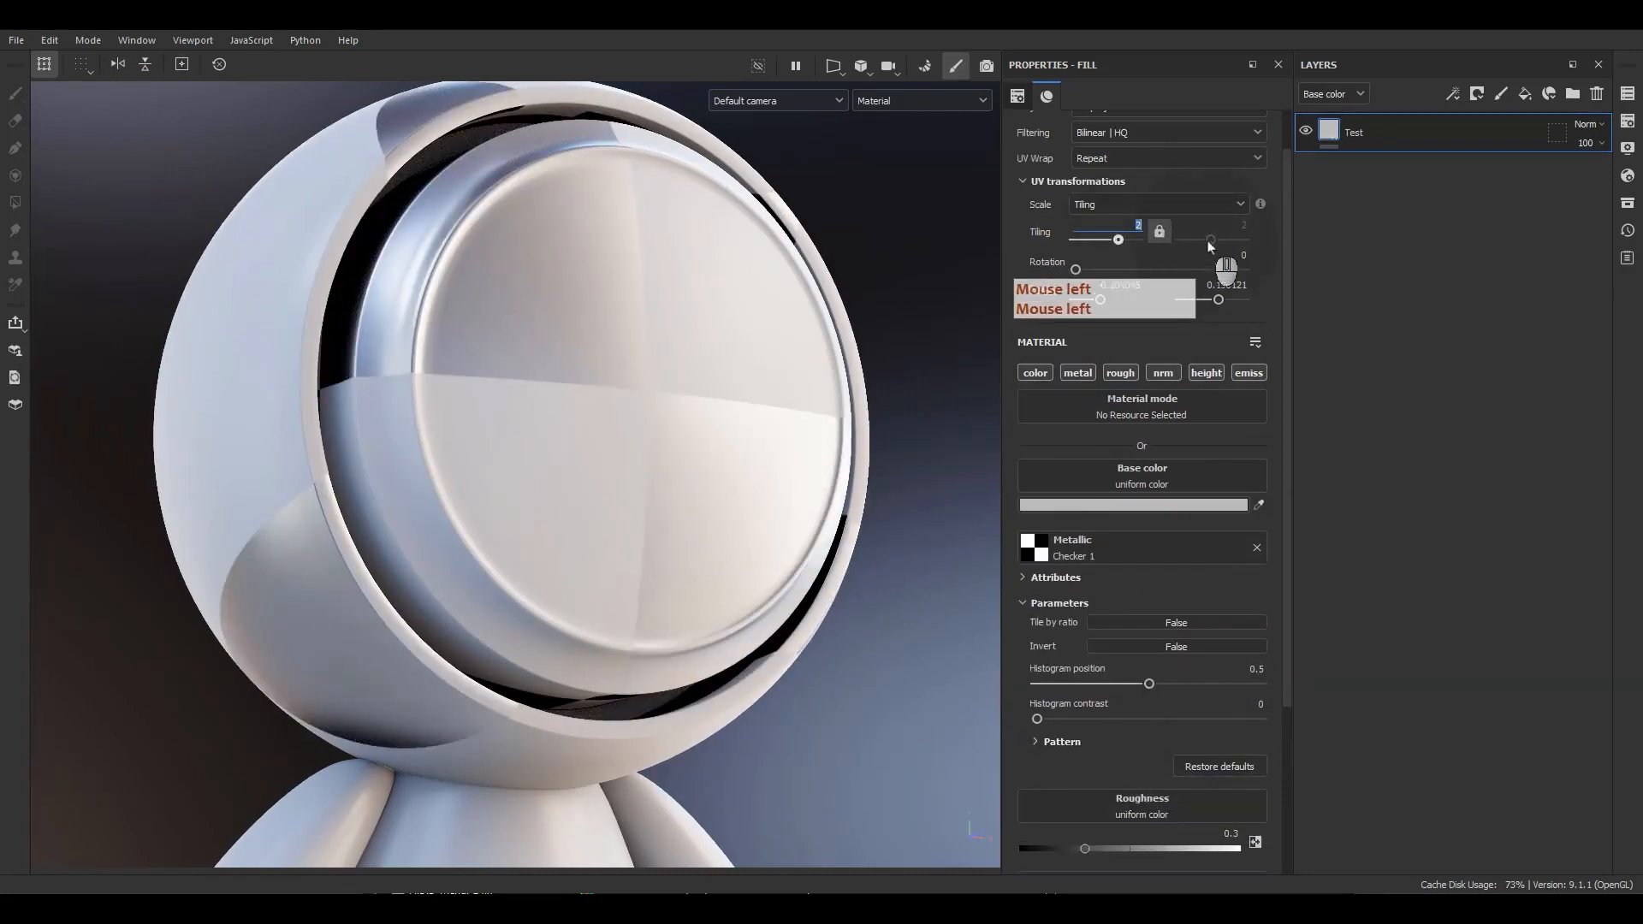
pyautogui.write('6')
pyautogui.press('Return')
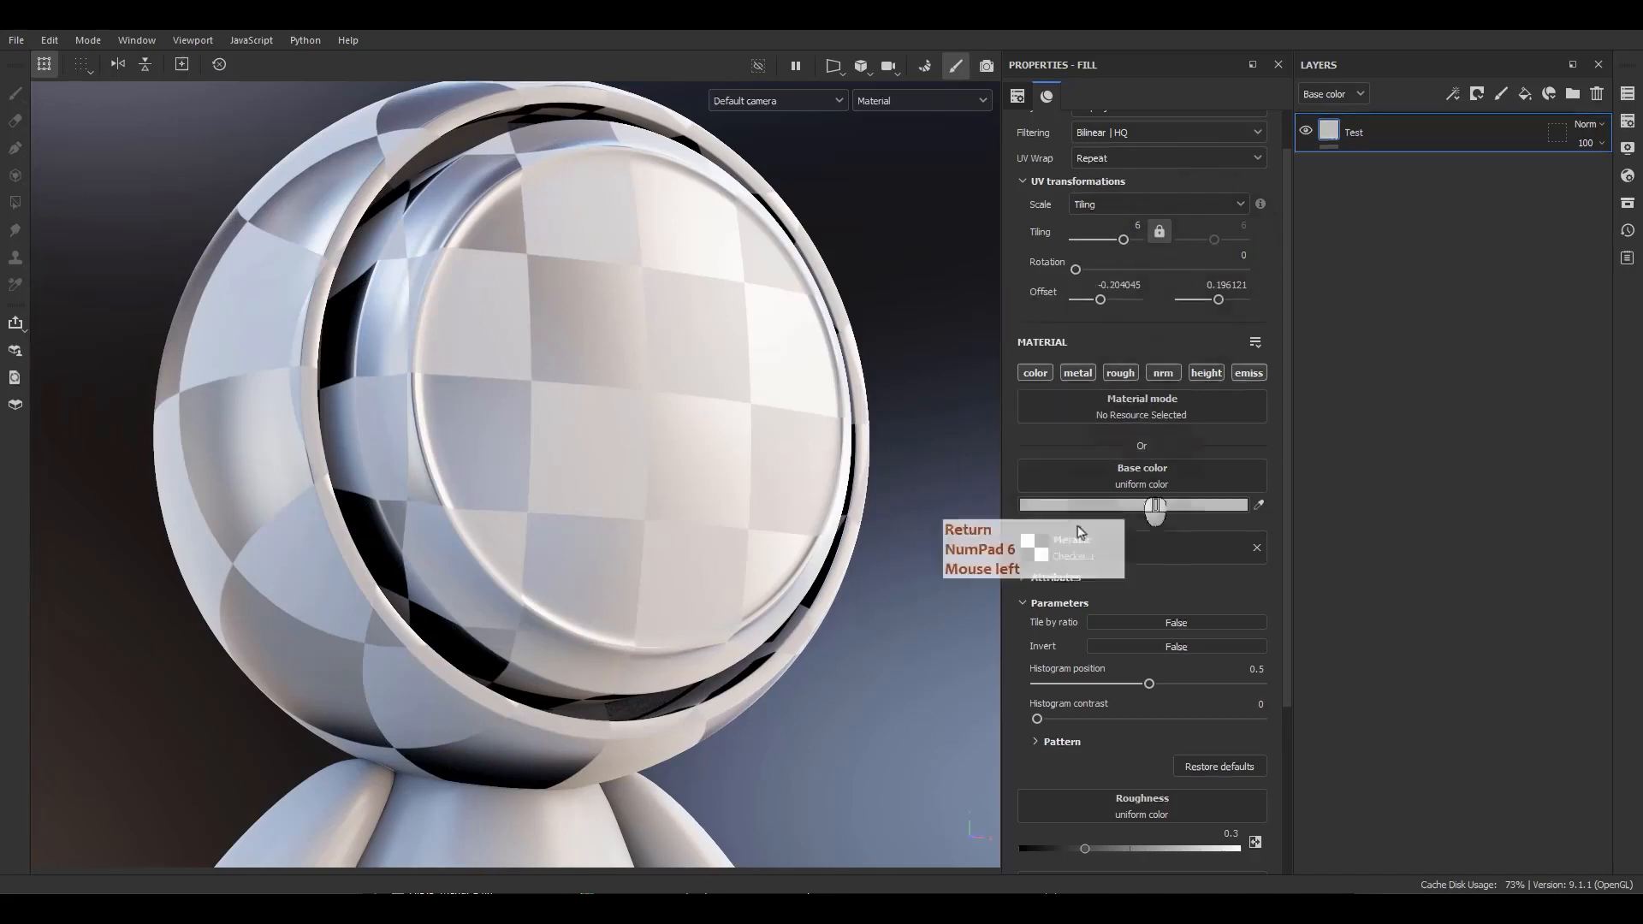
# Set the checker's histogram position to about 0.48 and its pattern tiling to 4.
pyautogui.scroll(-1, 1031, 589)
pyautogui.keyDown('alt'); pyautogui.moveTo(761, 573); pyautogui.dragTo(745, 550); pyautogui.keyUp('alt')
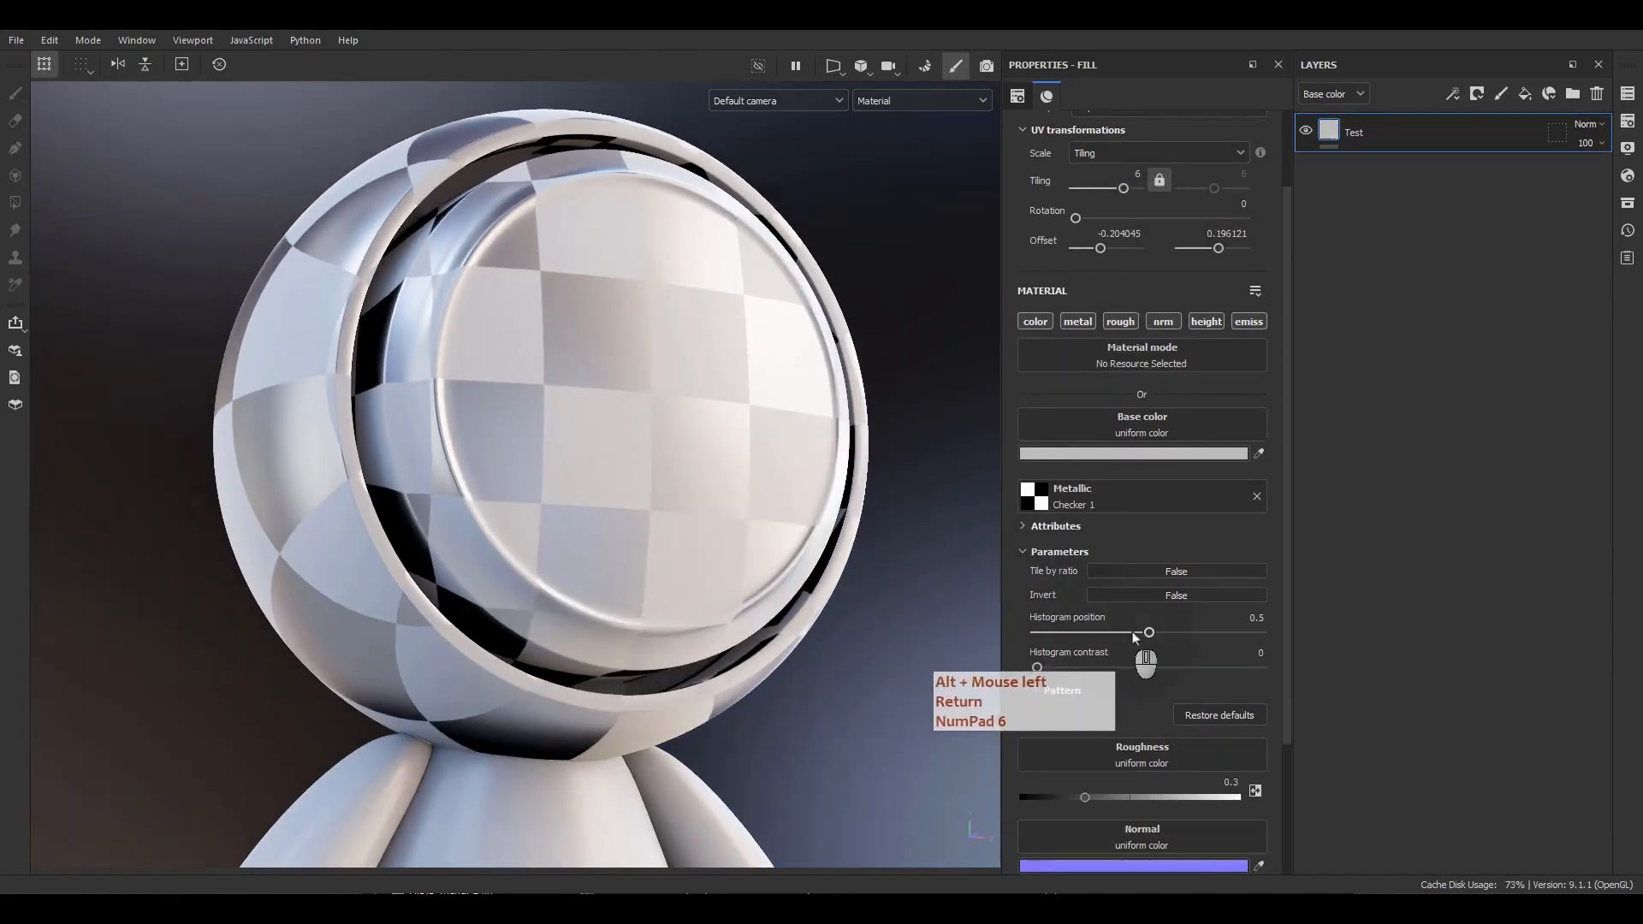
pyautogui.moveTo(1149, 633)
pyautogui.mouseDown()
pyautogui.moveTo(1061, 637)
pyautogui.moveTo(1144, 640)
pyautogui.mouseUp()
pyautogui.click(1059, 690)
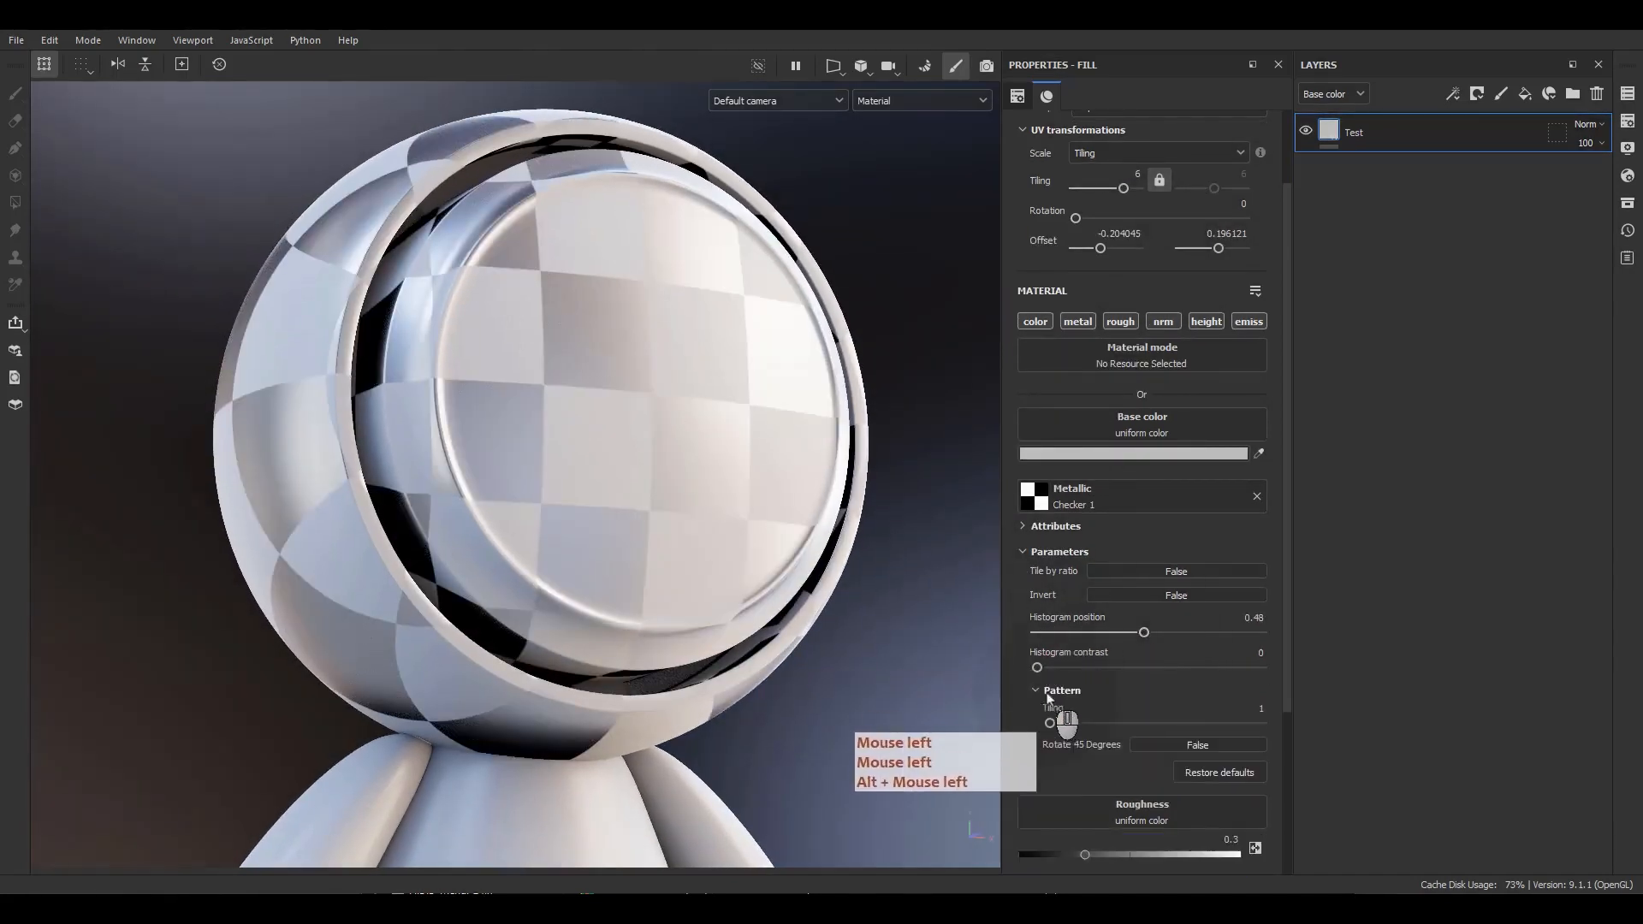
pyautogui.moveTo(1071, 724)
pyautogui.mouseDown()
pyautogui.moveTo(1162, 726)
pyautogui.moveTo(1092, 726)
pyautogui.mouseUp()
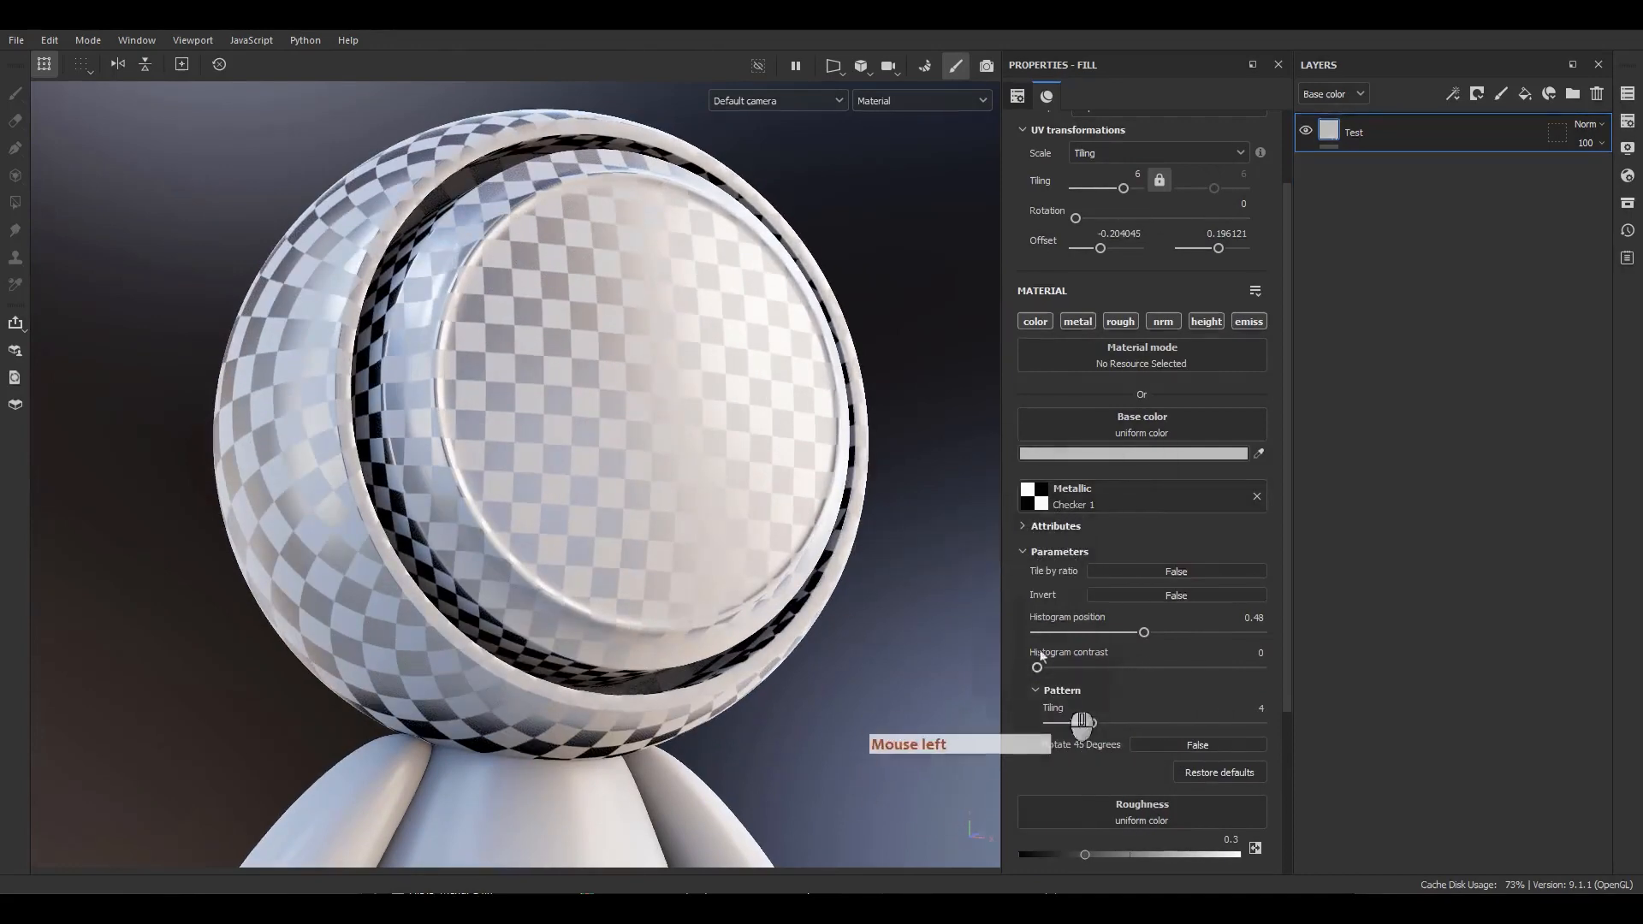
# Collapse the checker's parameters and lower the roughness to about 0.05.
pyautogui.click(1060, 552)
pyautogui.scroll(-2, 1061, 565)
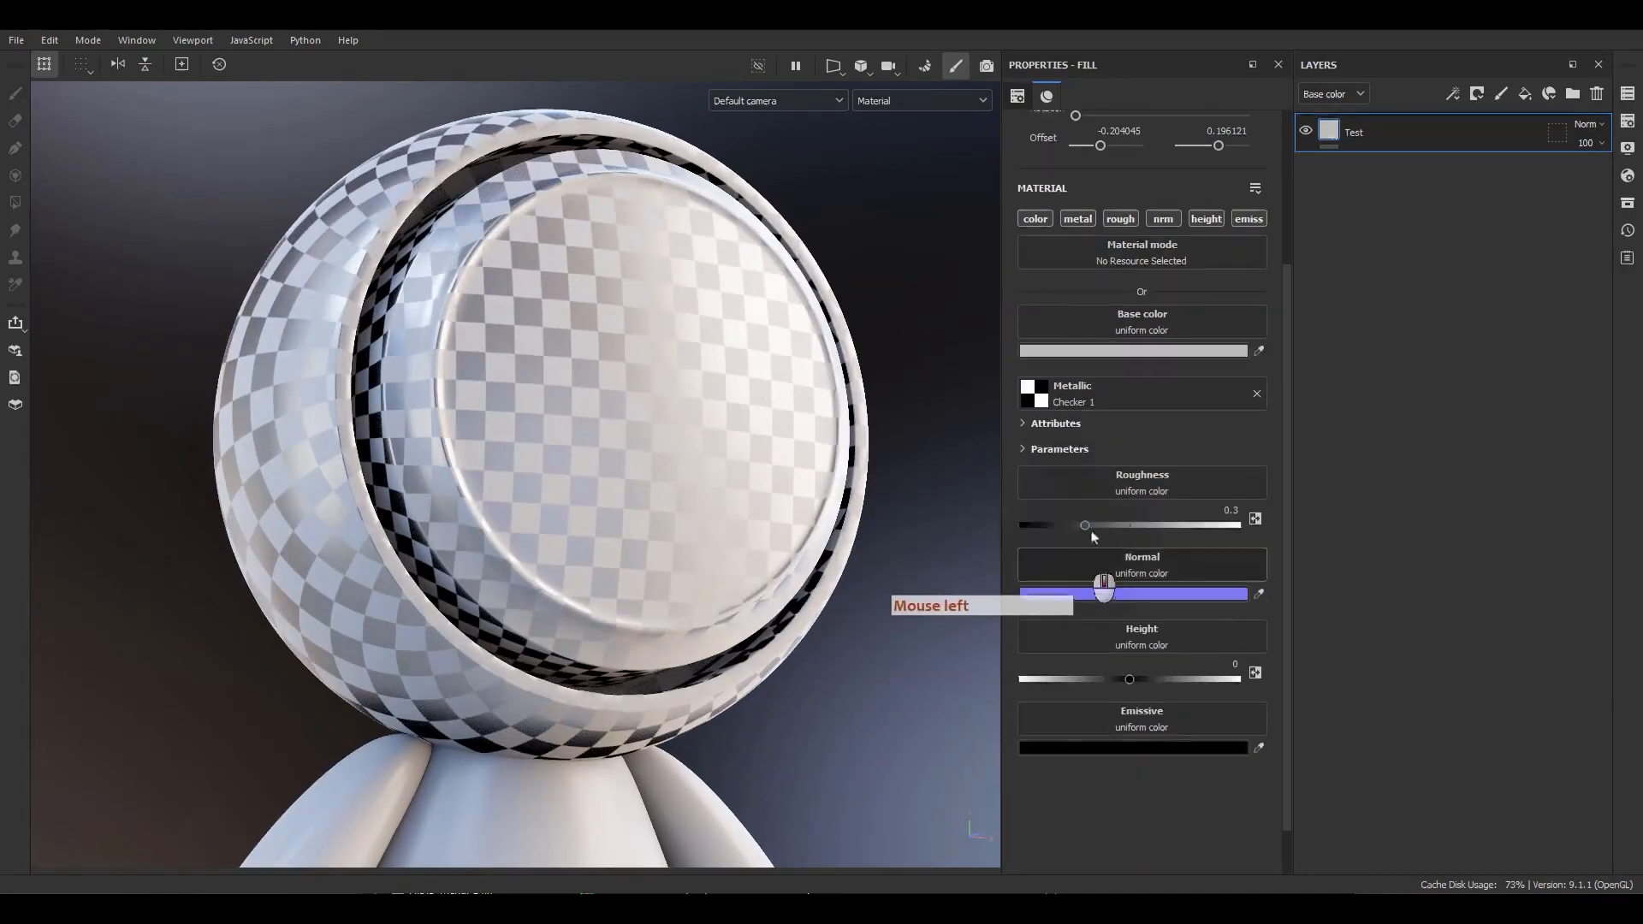
pyautogui.moveTo(1085, 525); pyautogui.dragTo(1024, 537)
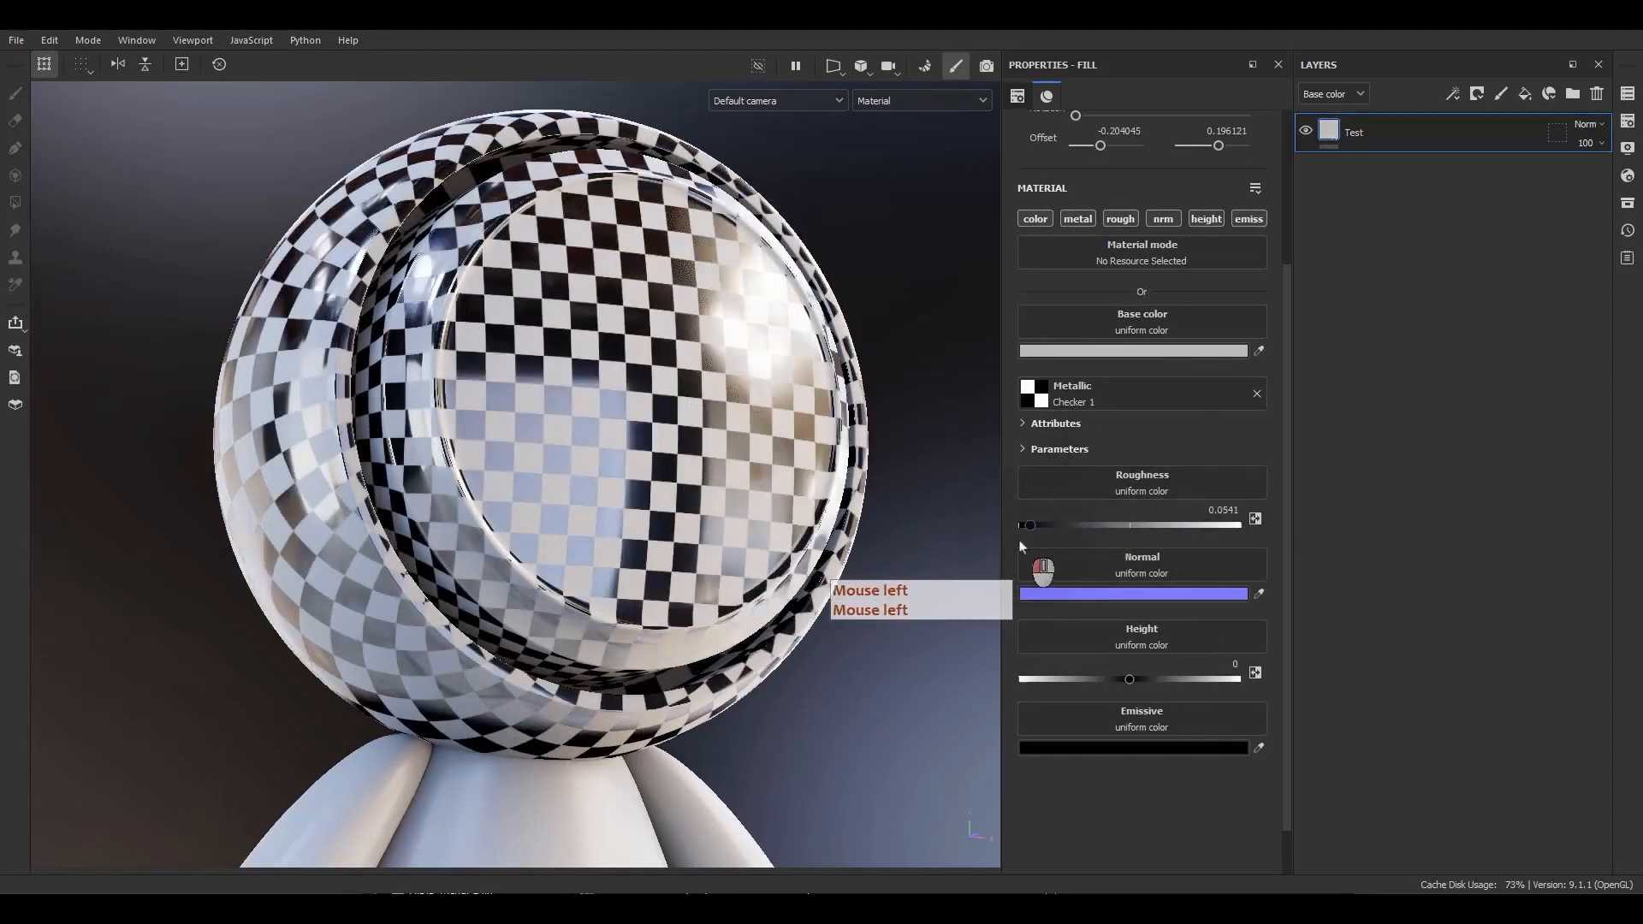
# Remove the Checker 1 texture from the metallic channel and orbit around the head to inspect it.
pyautogui.click(1257, 394)
pyautogui.keyDown('alt'); pyautogui.moveTo(722, 513); pyautogui.dragTo(722, 465); pyautogui.keyUp('alt')
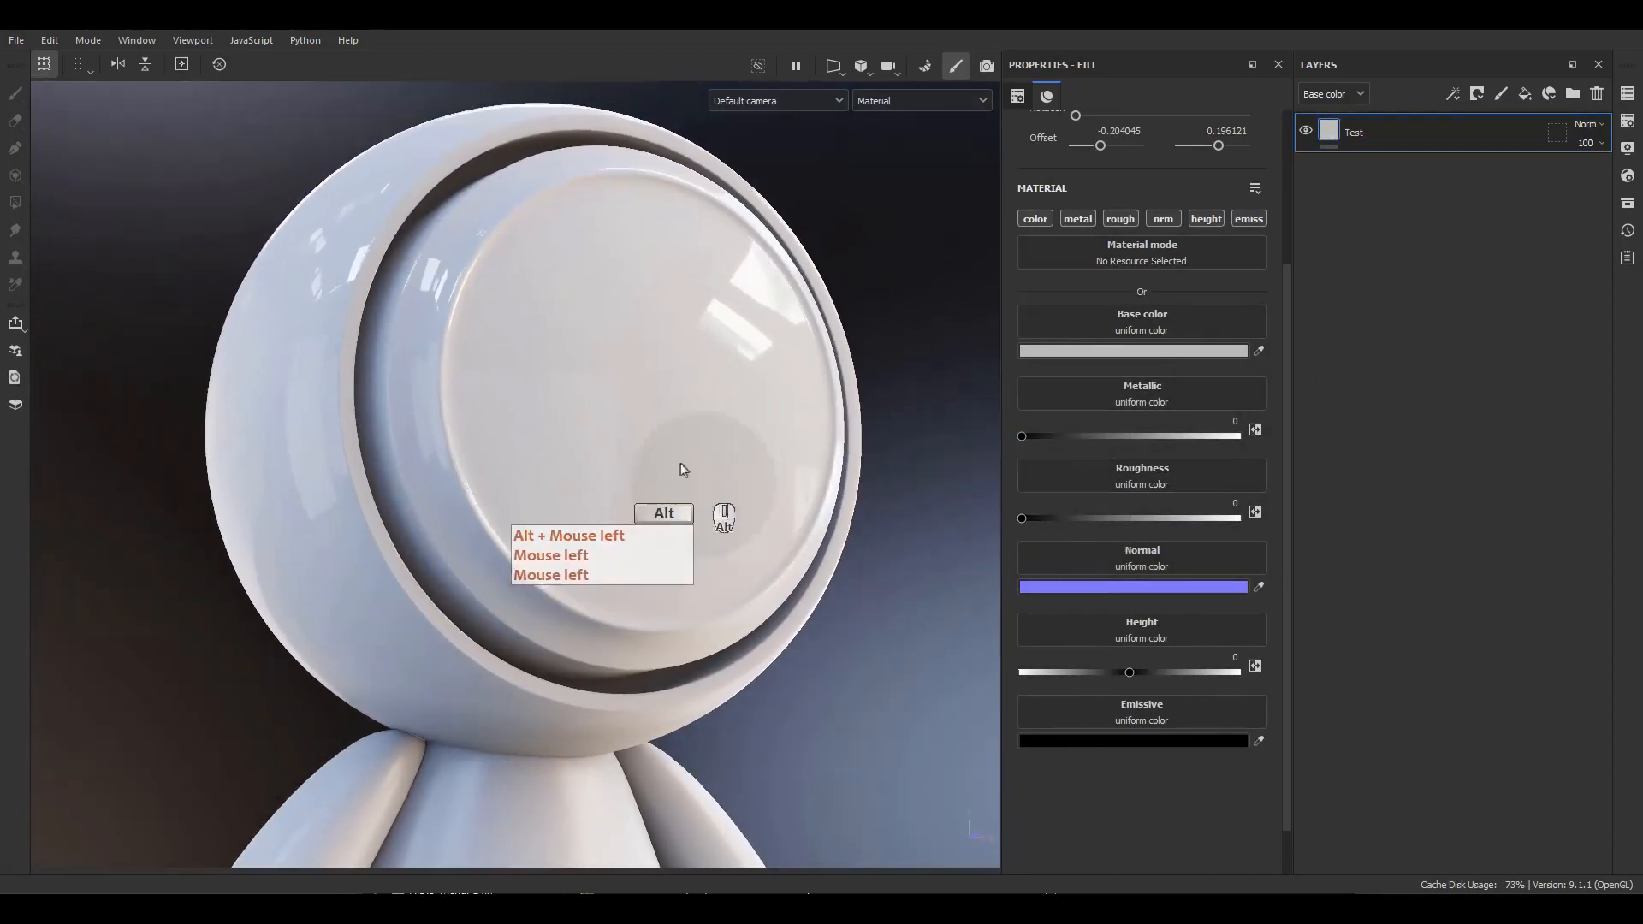
pyautogui.keyDown('alt'); pyautogui.moveTo(722, 465); pyautogui.dragTo(744, 496, button='right'); pyautogui.keyUp('alt')
pyautogui.keyDown('alt'); pyautogui.moveTo(744, 496); pyautogui.dragTo(770, 525, button='middle'); pyautogui.keyUp('alt')
# Sweep the roughness value up to 1 and back down to 0 to compare the reflections.
pyautogui.click(1235, 505)
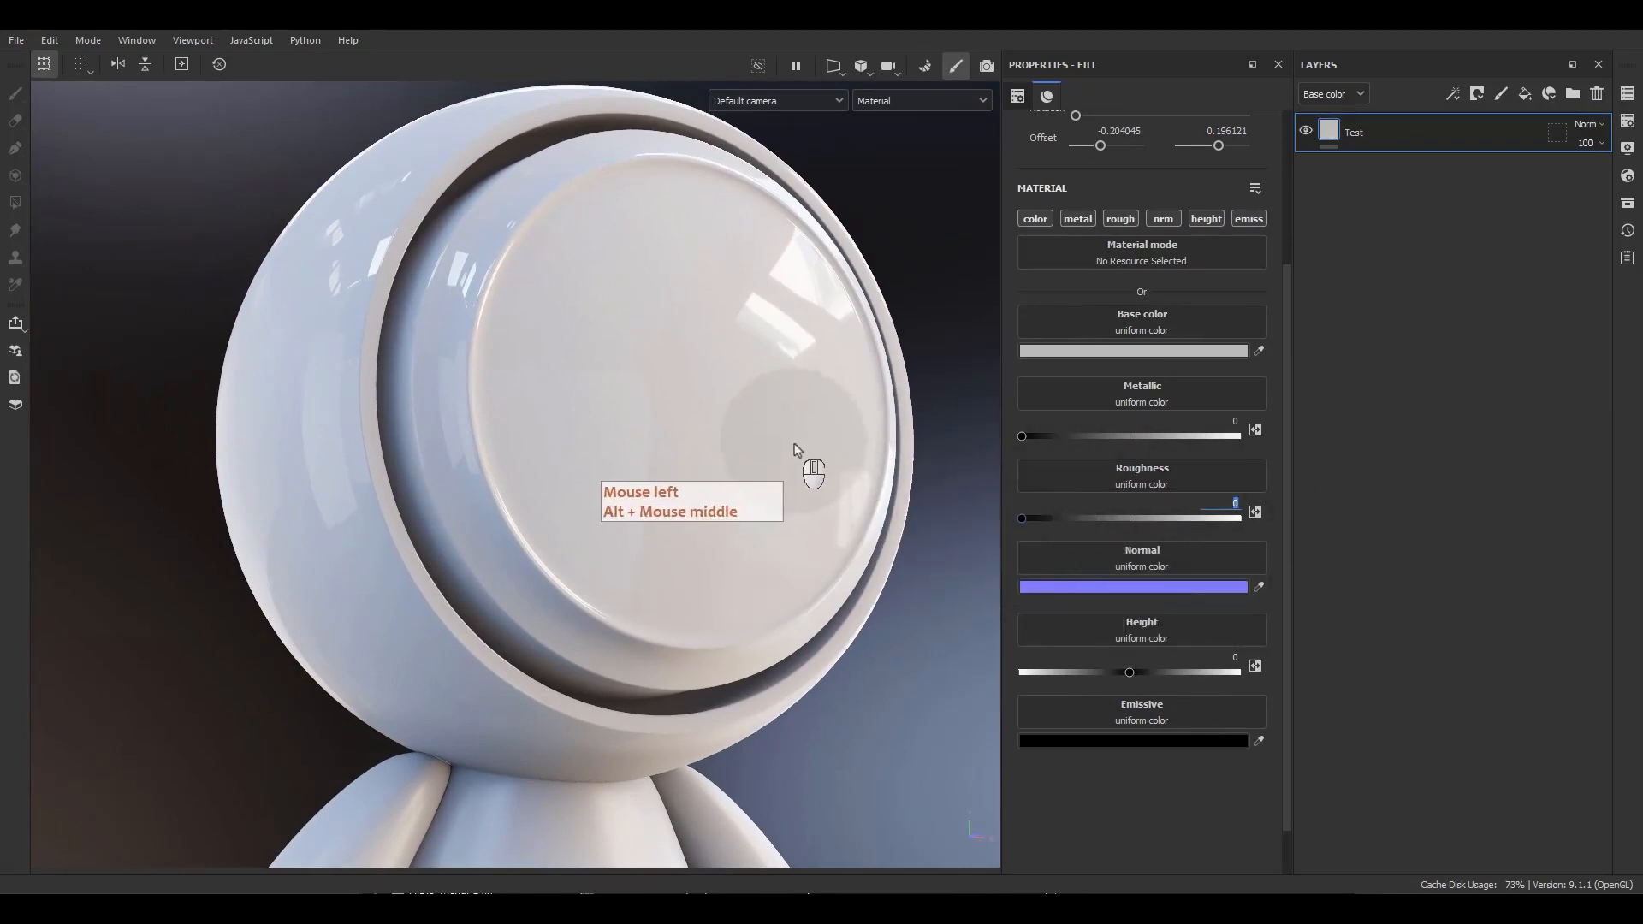
pyautogui.keyDown('alt'); pyautogui.moveTo(807, 463); pyautogui.dragTo(776, 484, button='middle'); pyautogui.keyUp('alt')
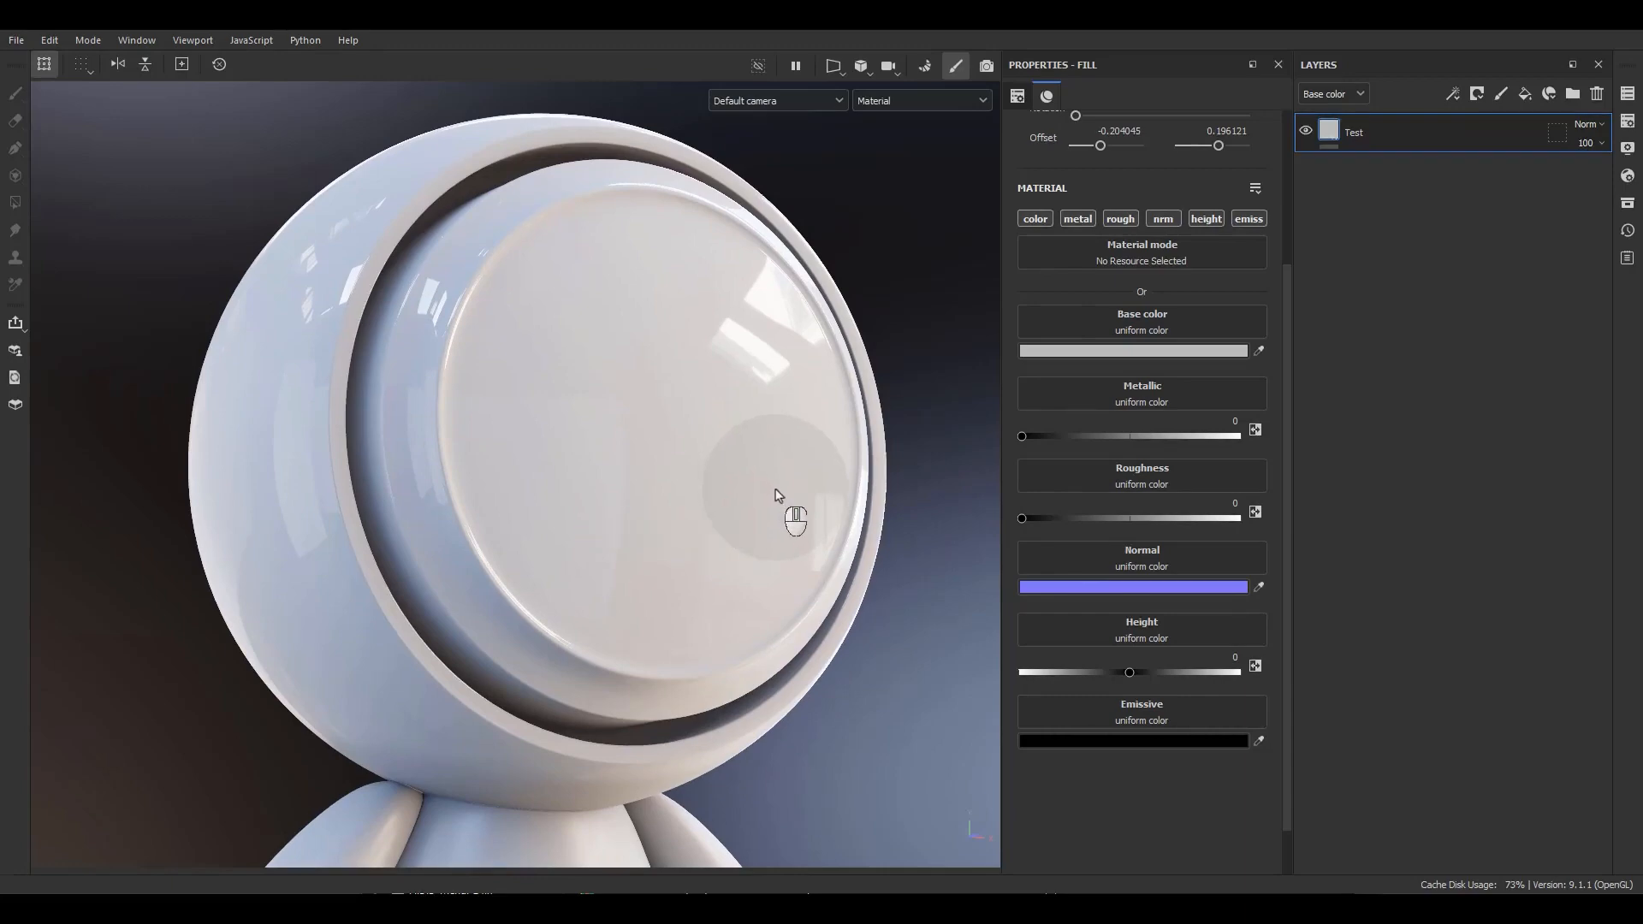
pyautogui.moveTo(699, 413)
pyautogui.keyDown('shift'); pyautogui.mouseDown(button='right')
pyautogui.moveTo(653, 411)
pyautogui.moveTo(714, 411)
pyautogui.mouseUp(button='right'); pyautogui.keyUp('shift')
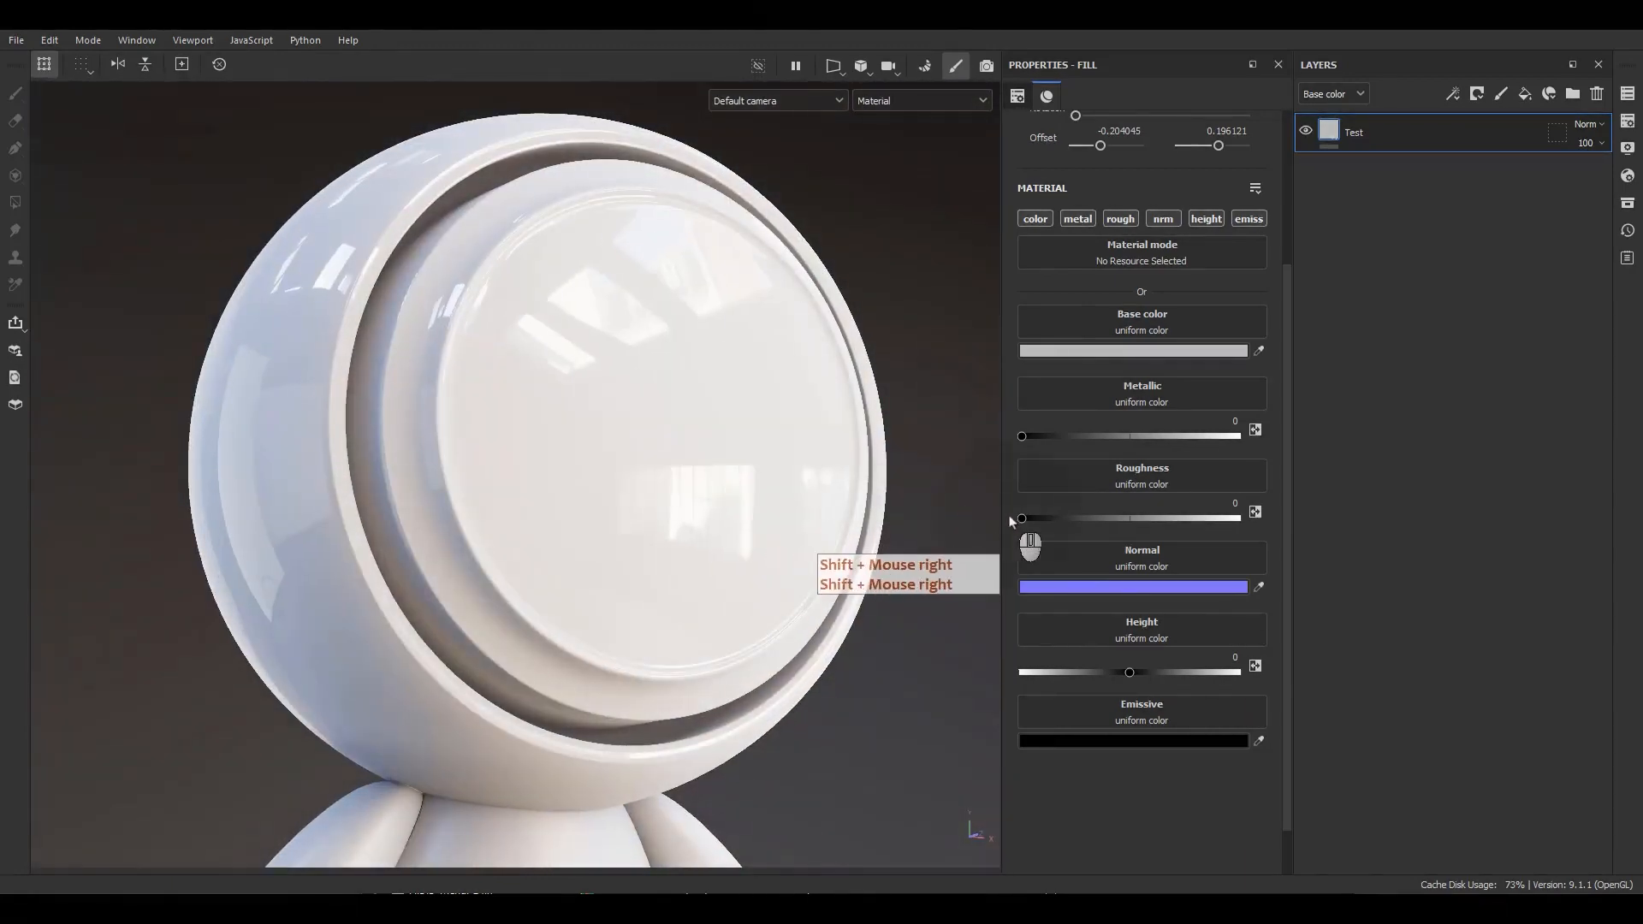
pyautogui.moveTo(1023, 524); pyautogui.dragTo(1237, 517)
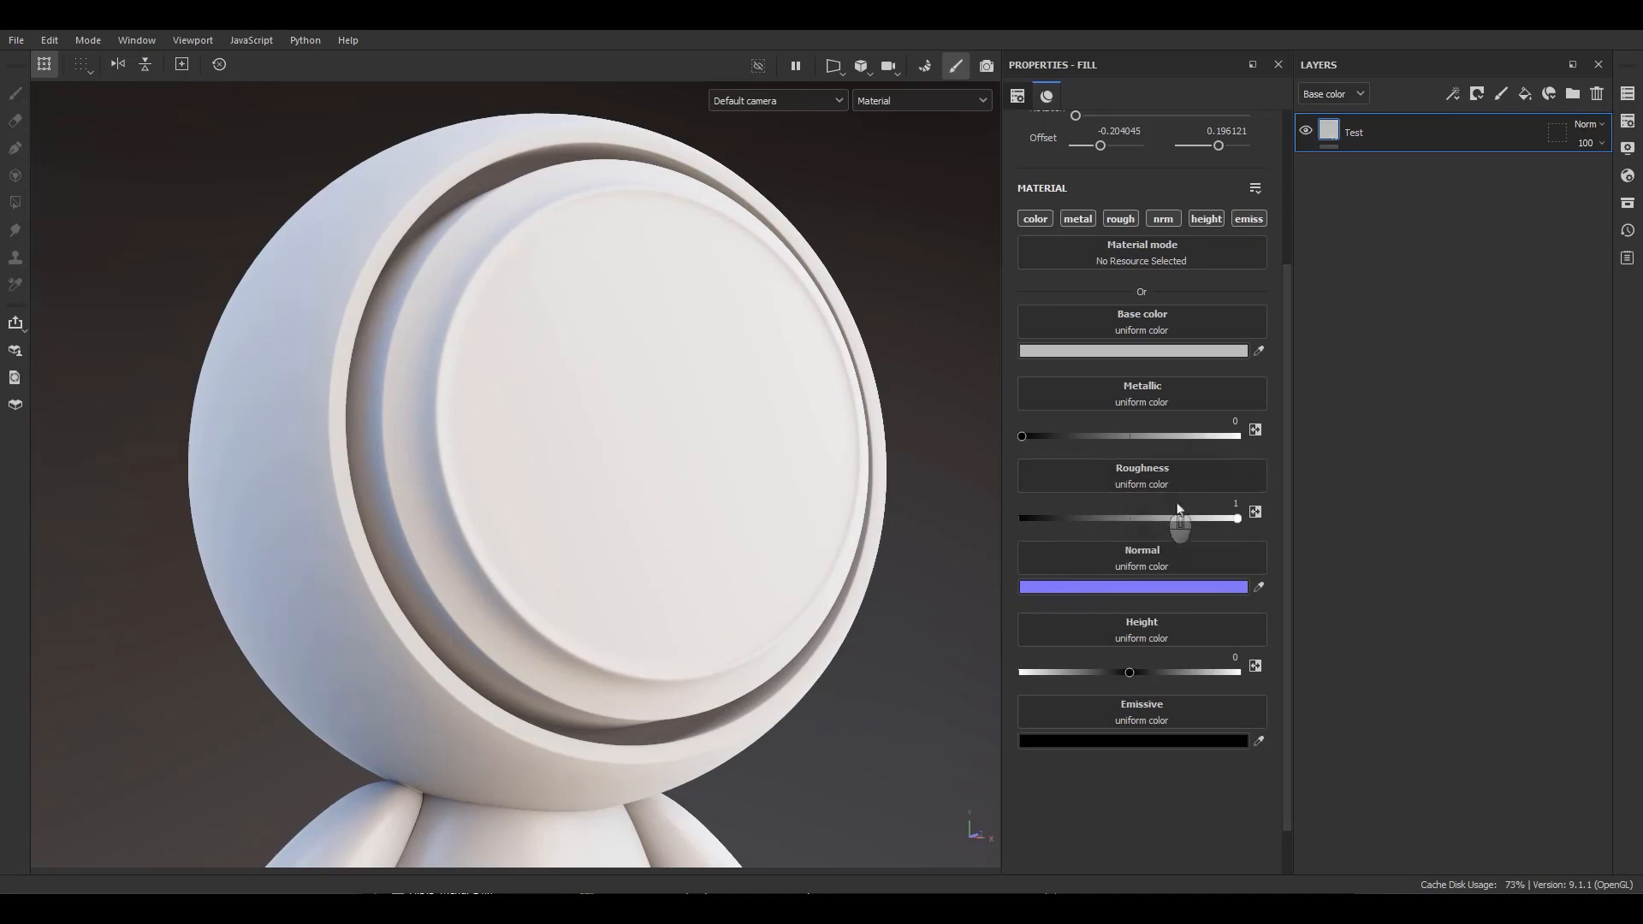
pyautogui.moveTo(1237, 519); pyautogui.dragTo(1020, 518)
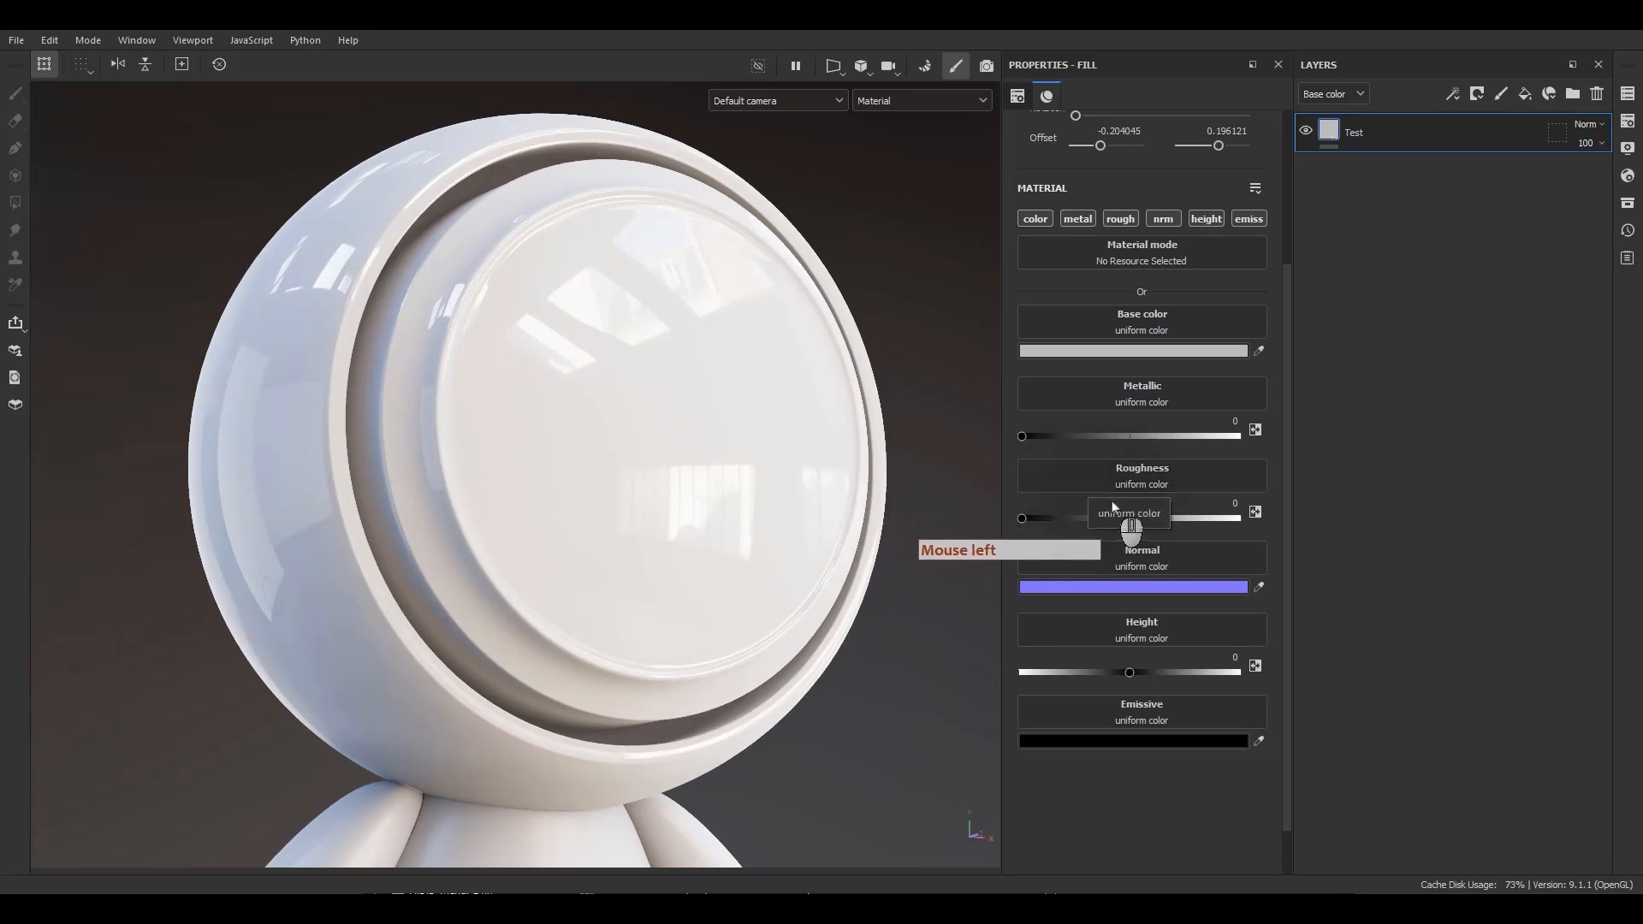
pyautogui.moveTo(1037, 519); pyautogui.dragTo(990, 475)
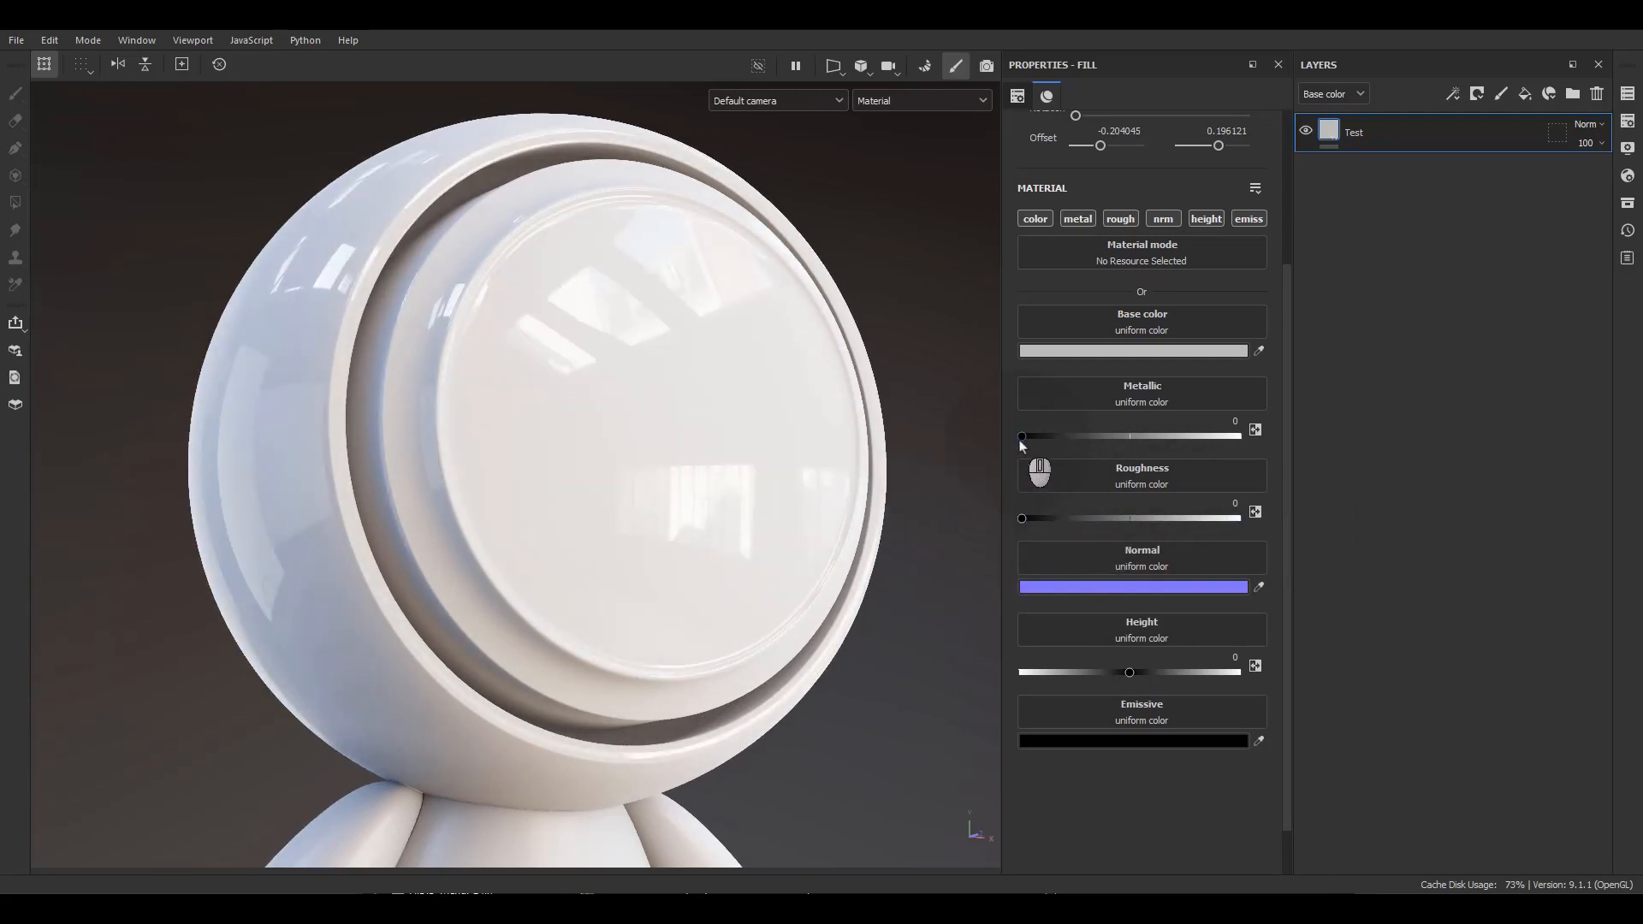
# Raise the metallic value to 1, then return it to 0.
pyautogui.moveTo(1021, 444); pyautogui.dragTo(1275, 467)
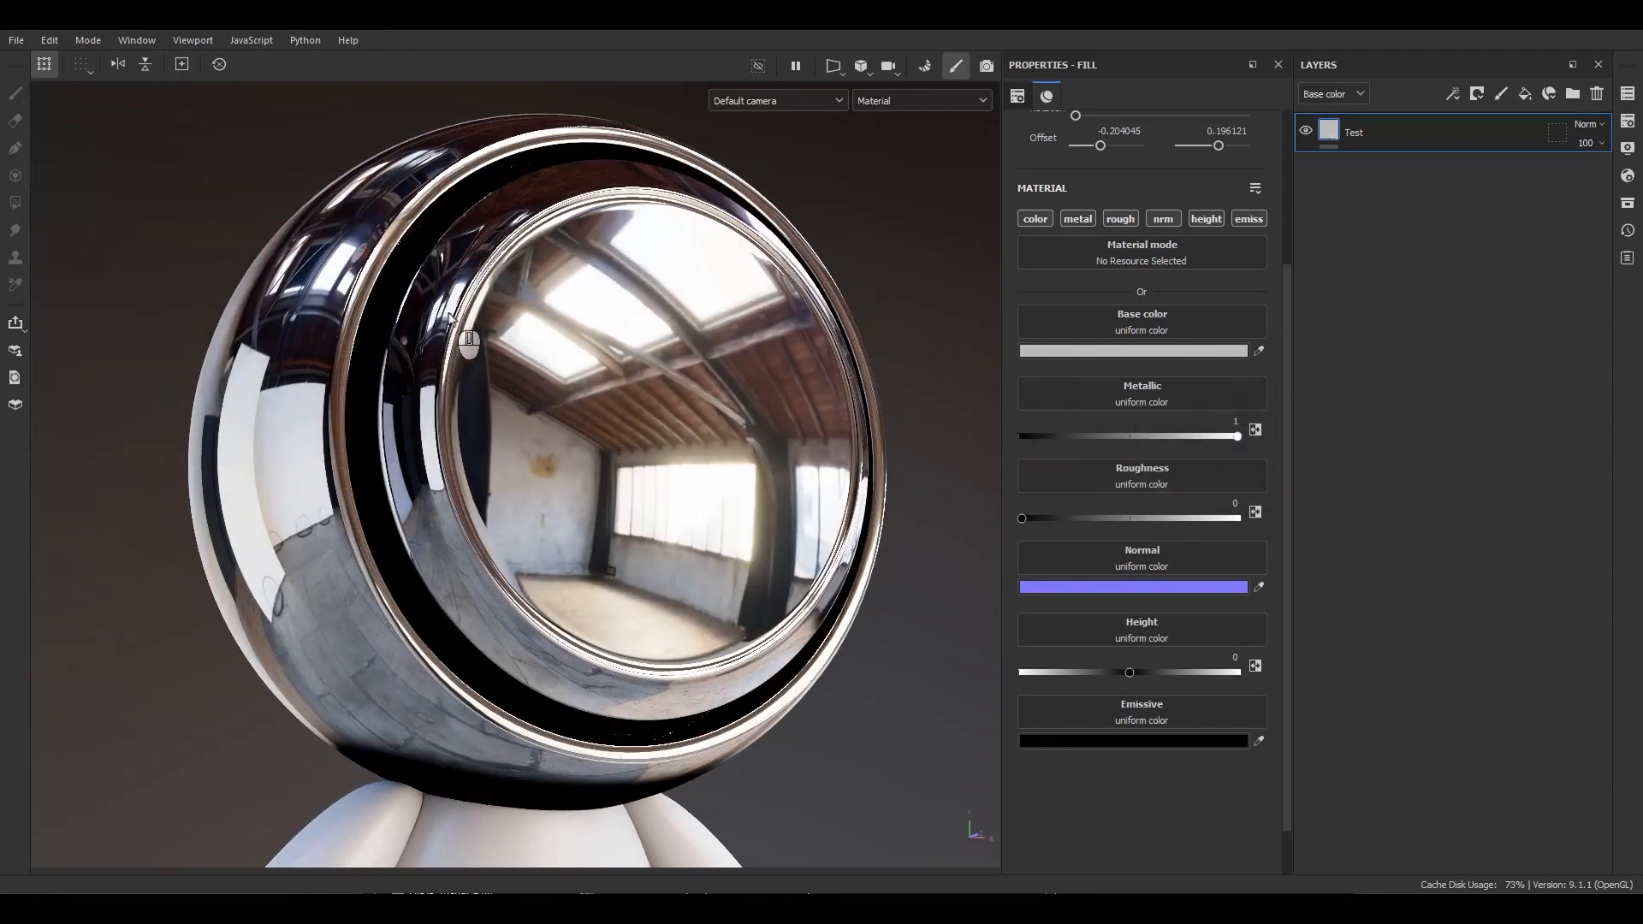
pyautogui.moveTo(1091, 437); pyautogui.dragTo(1018, 439)
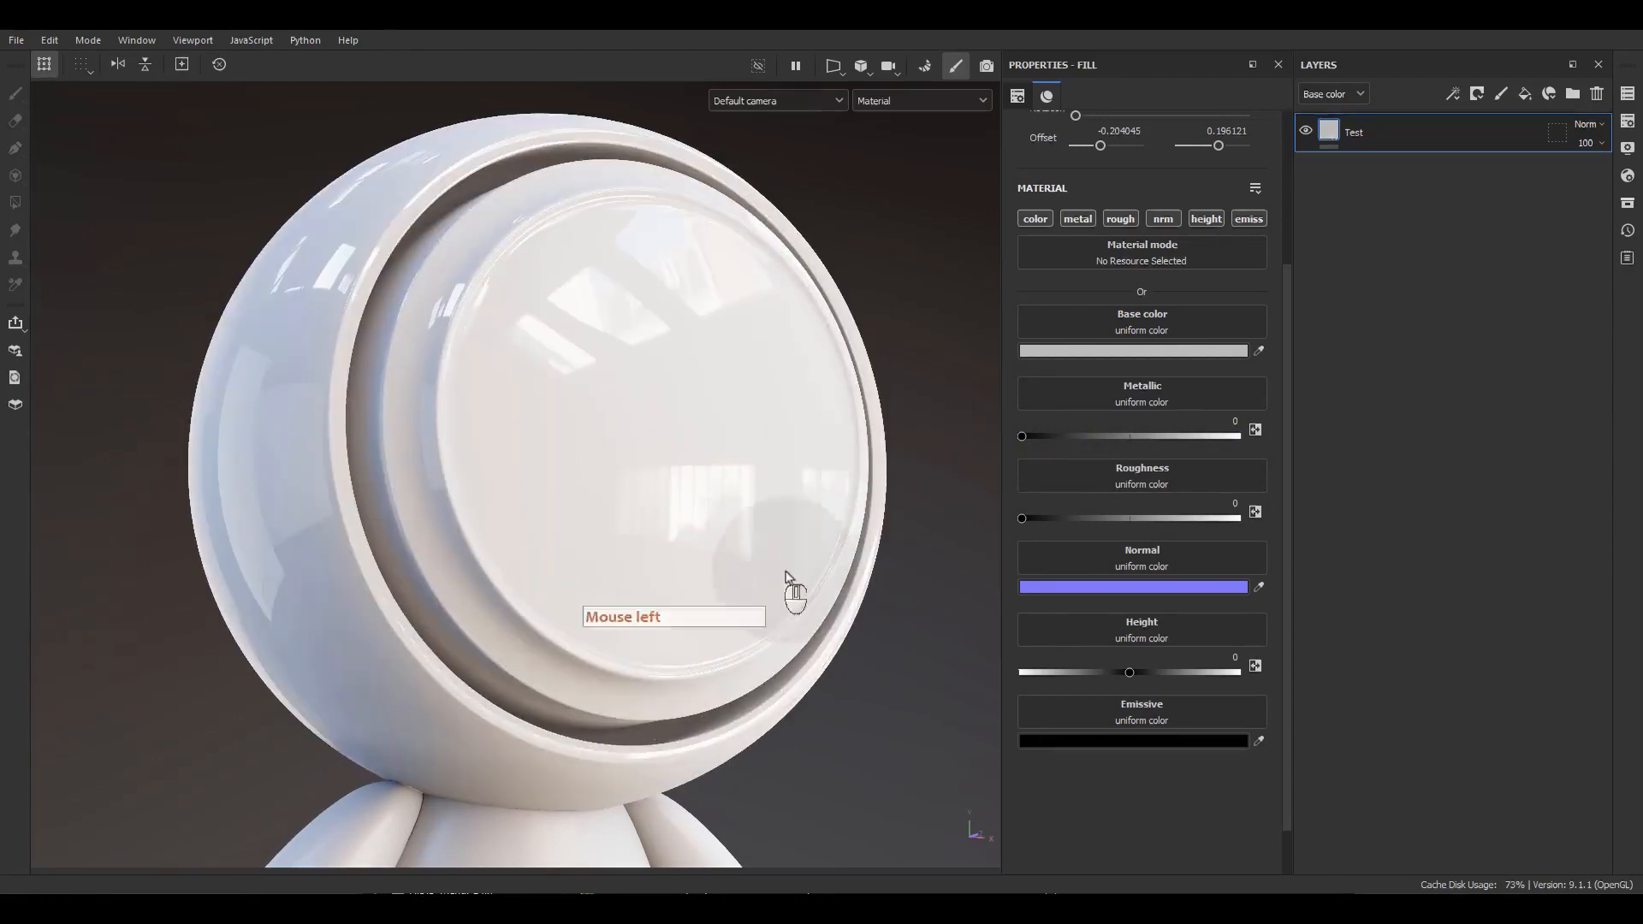
pyautogui.press('F9')
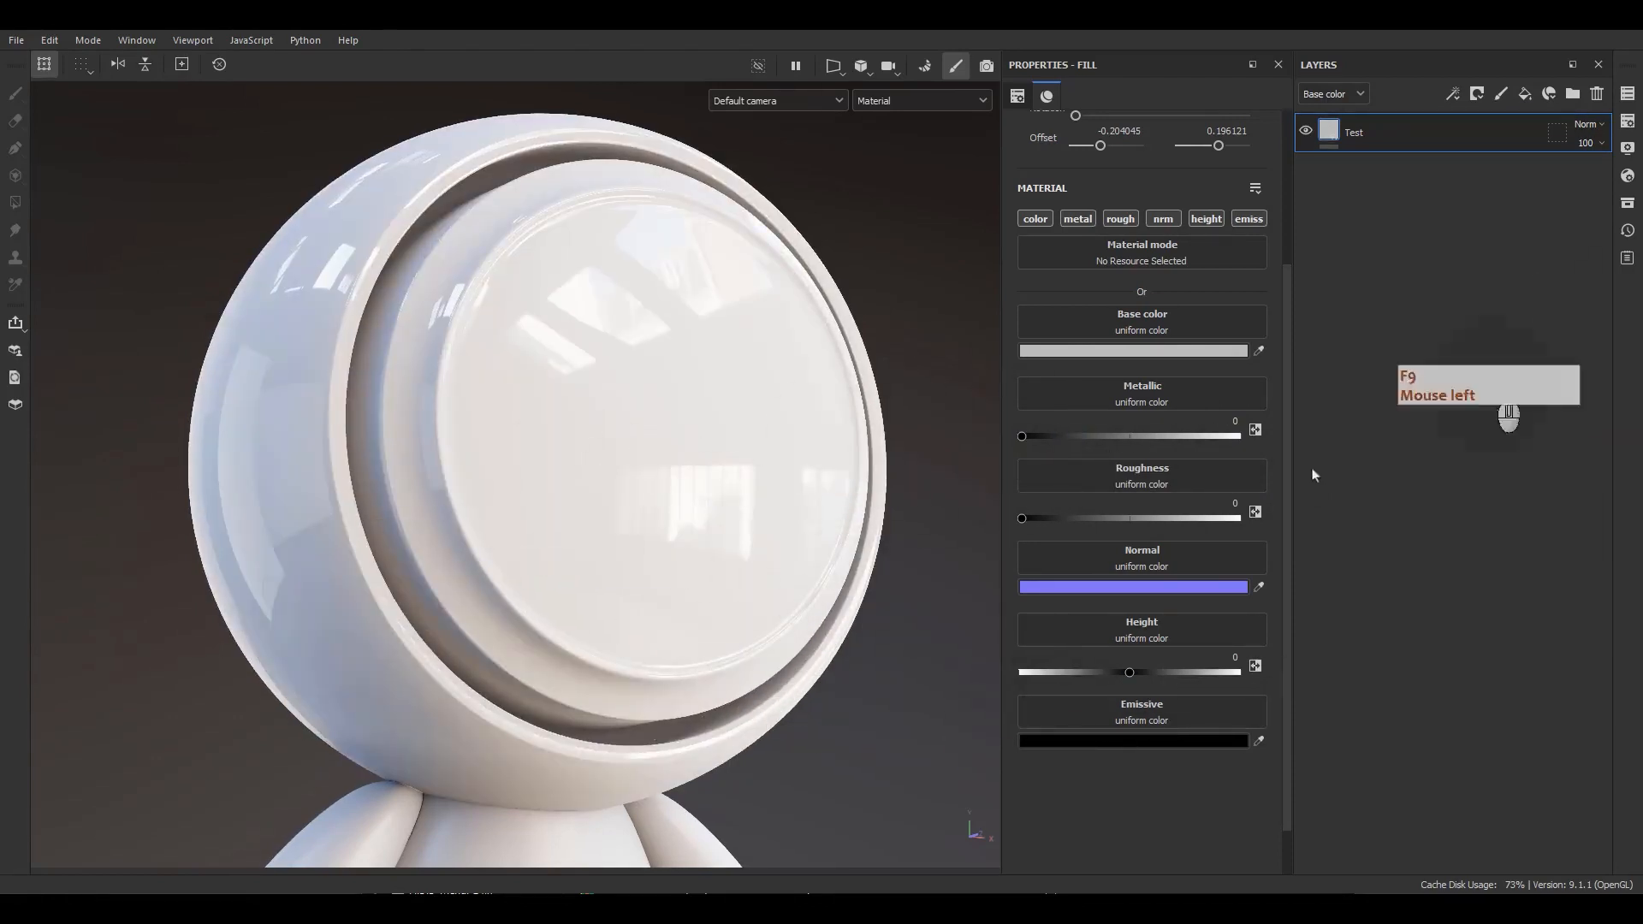
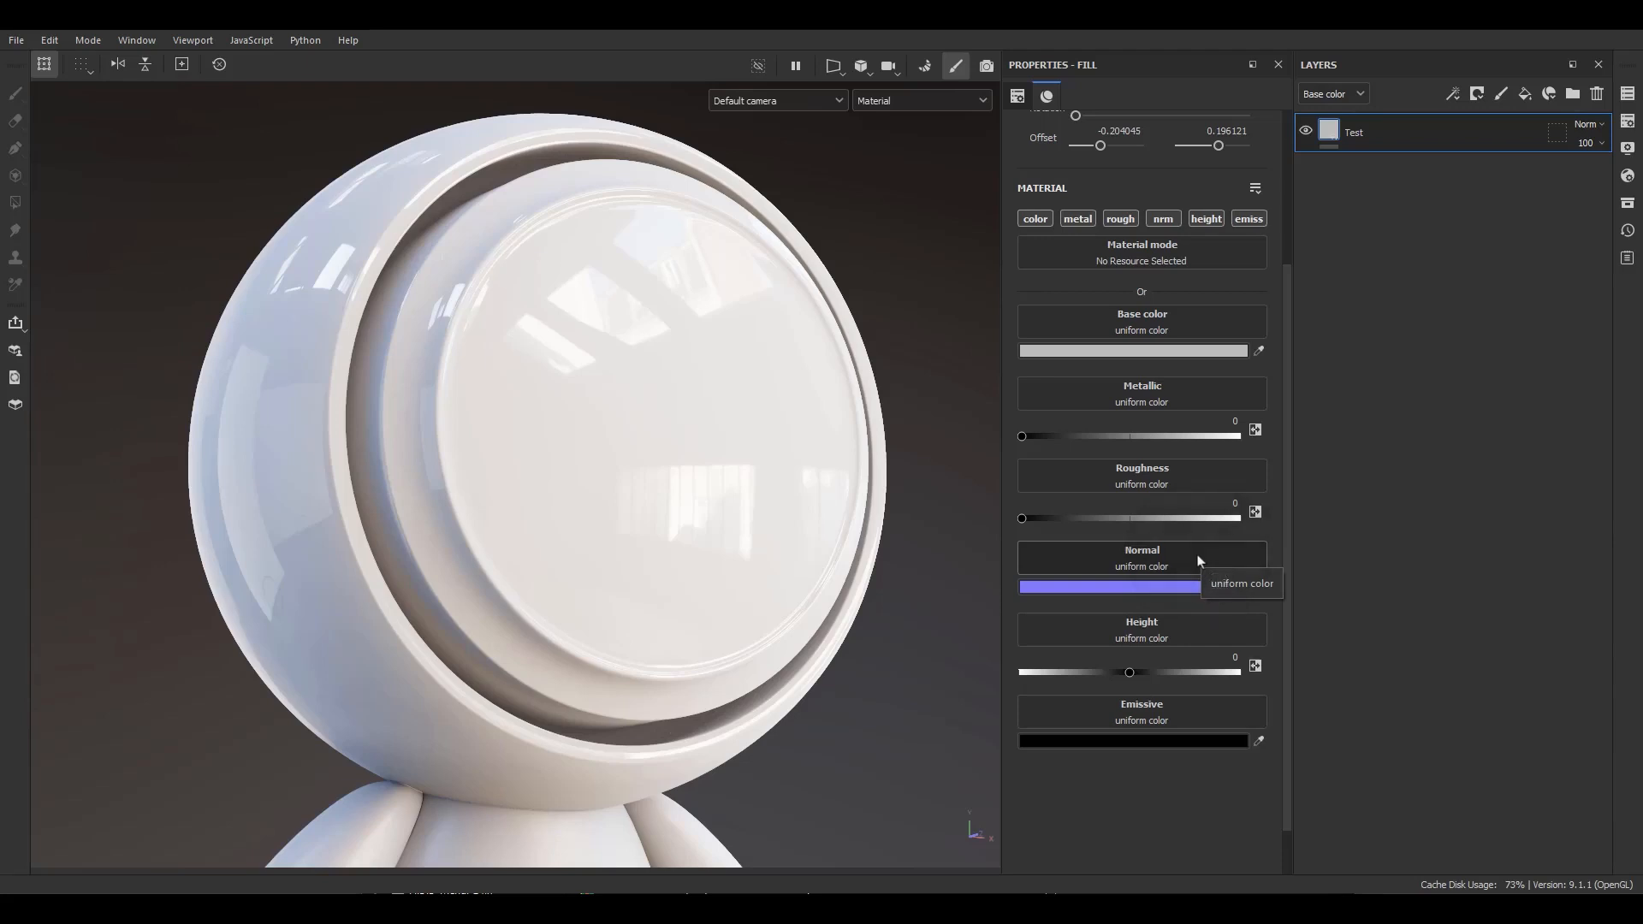
# Assign the Grid Alternate procedural texture to the Normal channel and set its grid size to 7.
pyautogui.click(1094, 562)
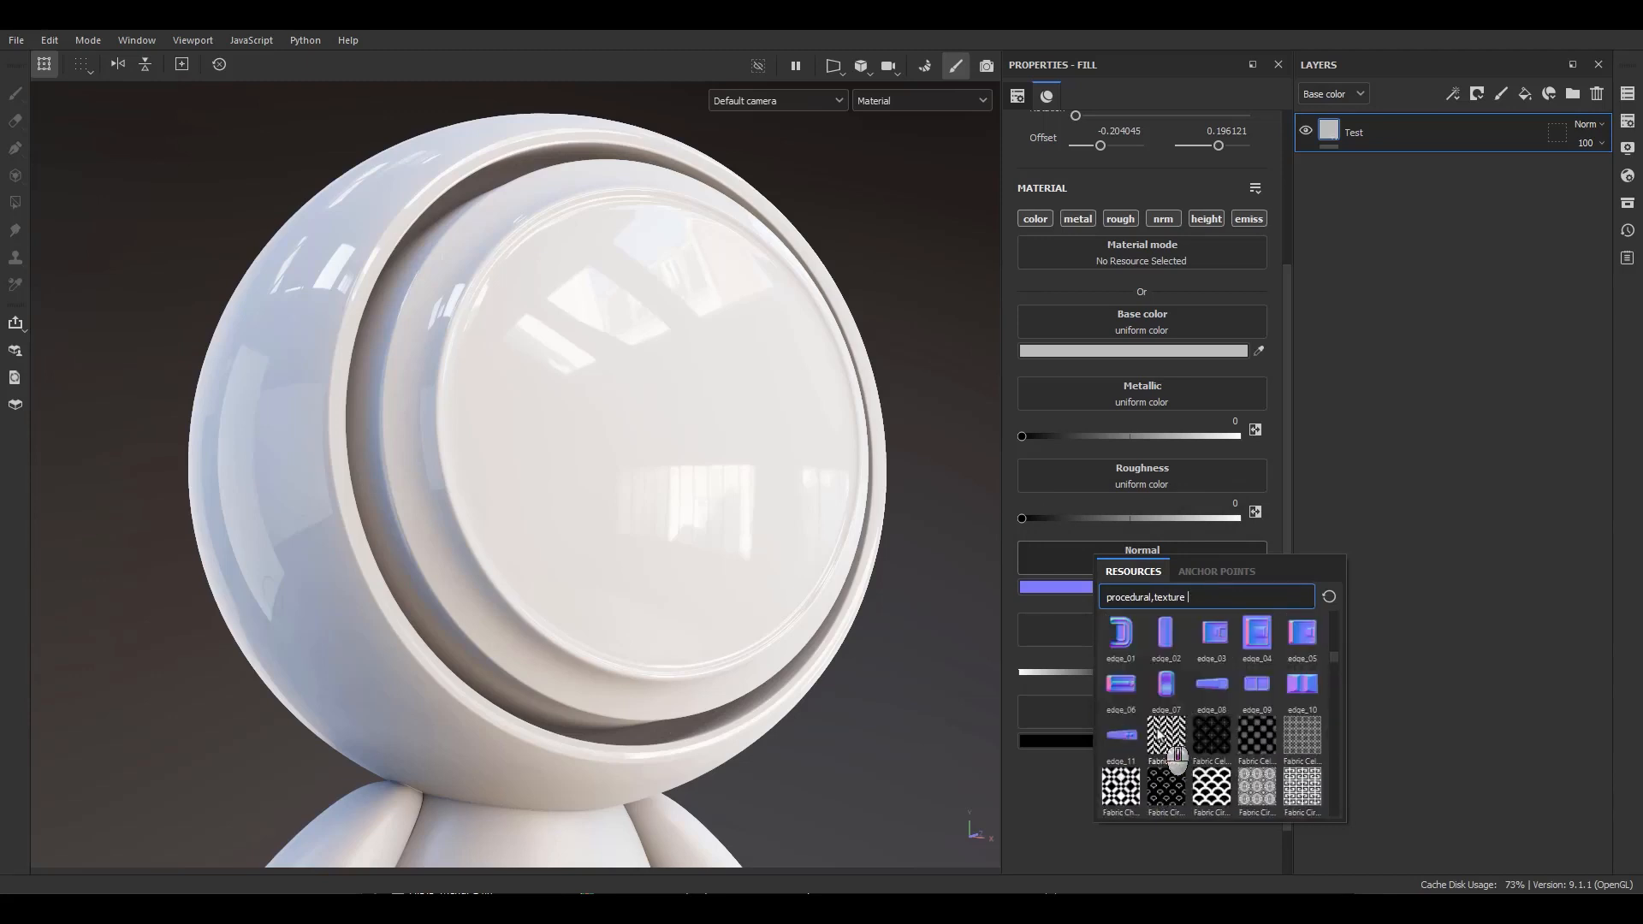
pyautogui.scroll(-6, 1160, 734)
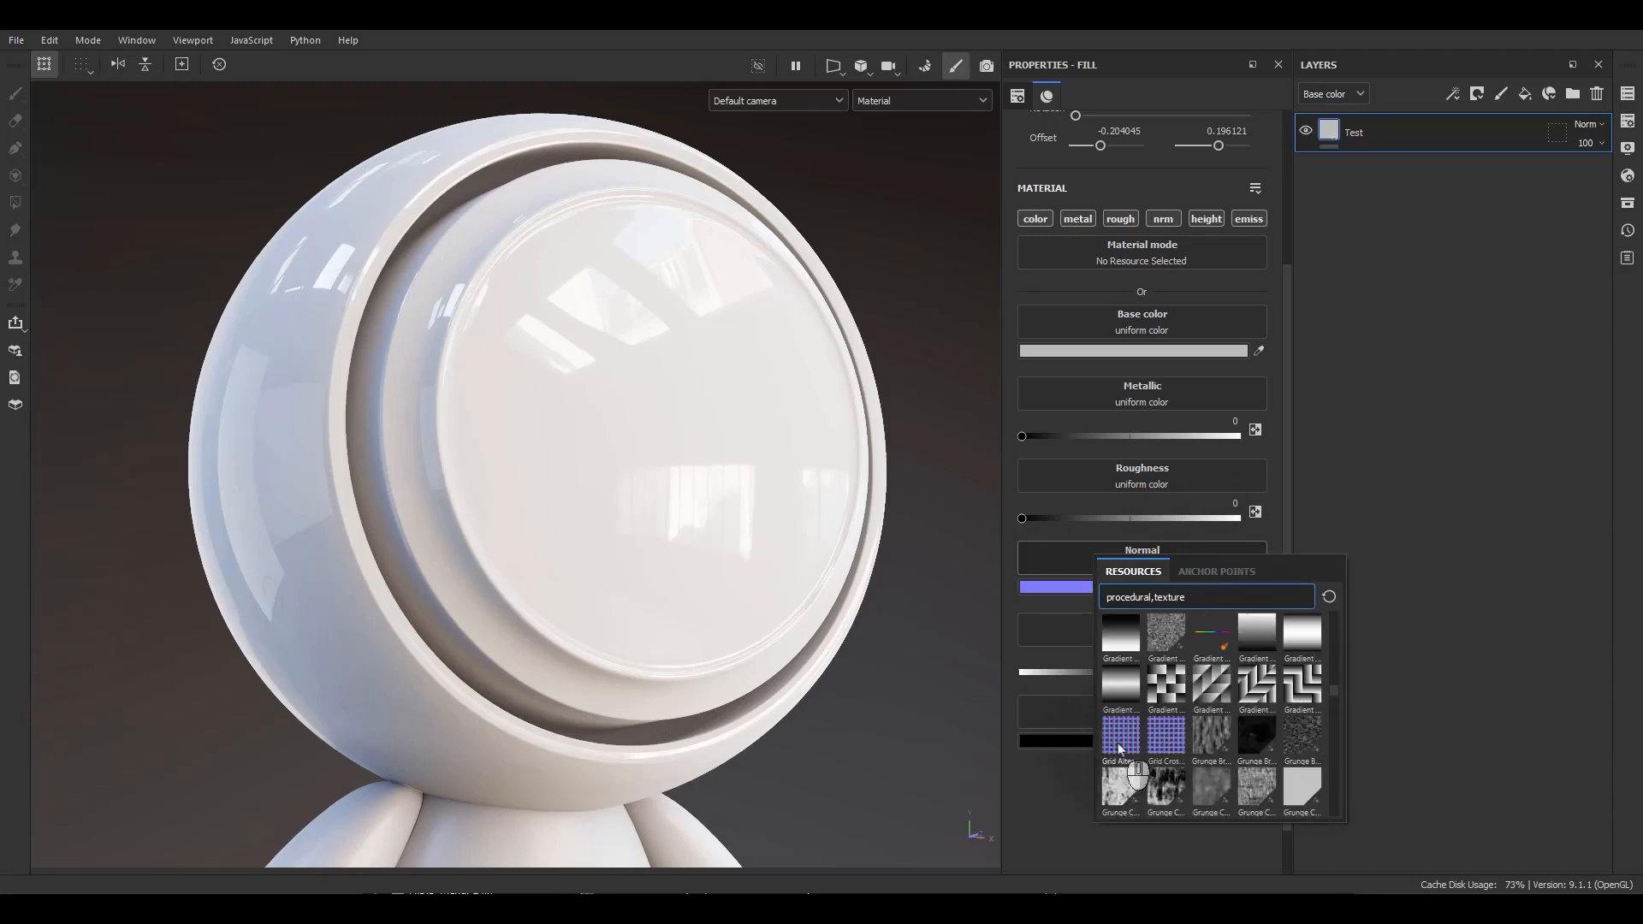
pyautogui.moveTo(1119, 747)
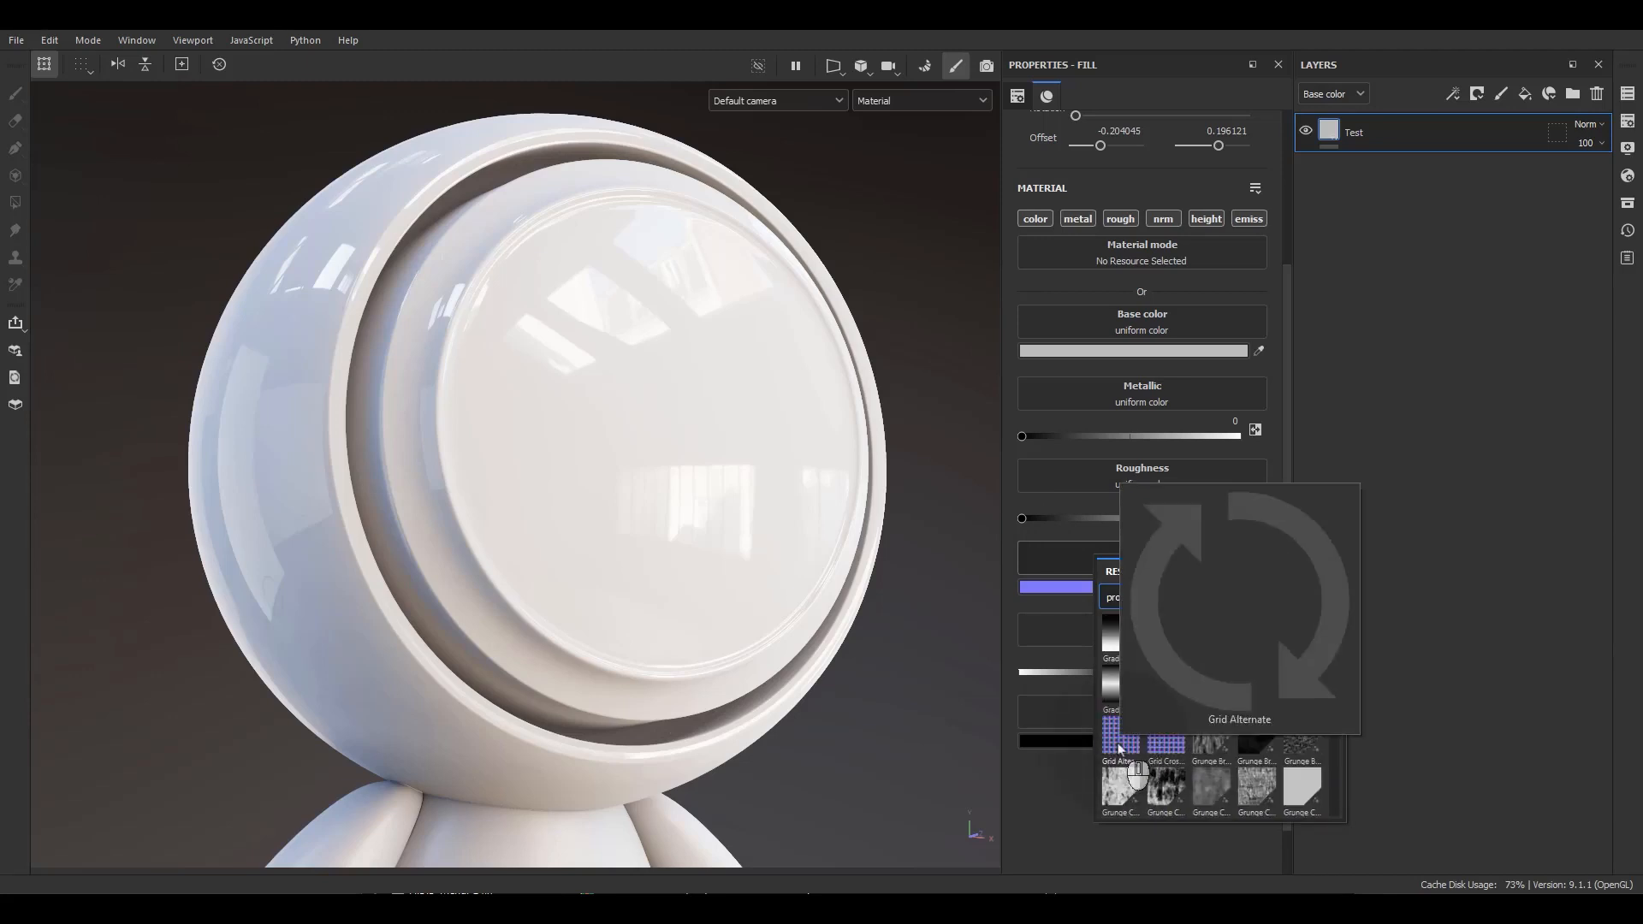
pyautogui.click(1119, 747)
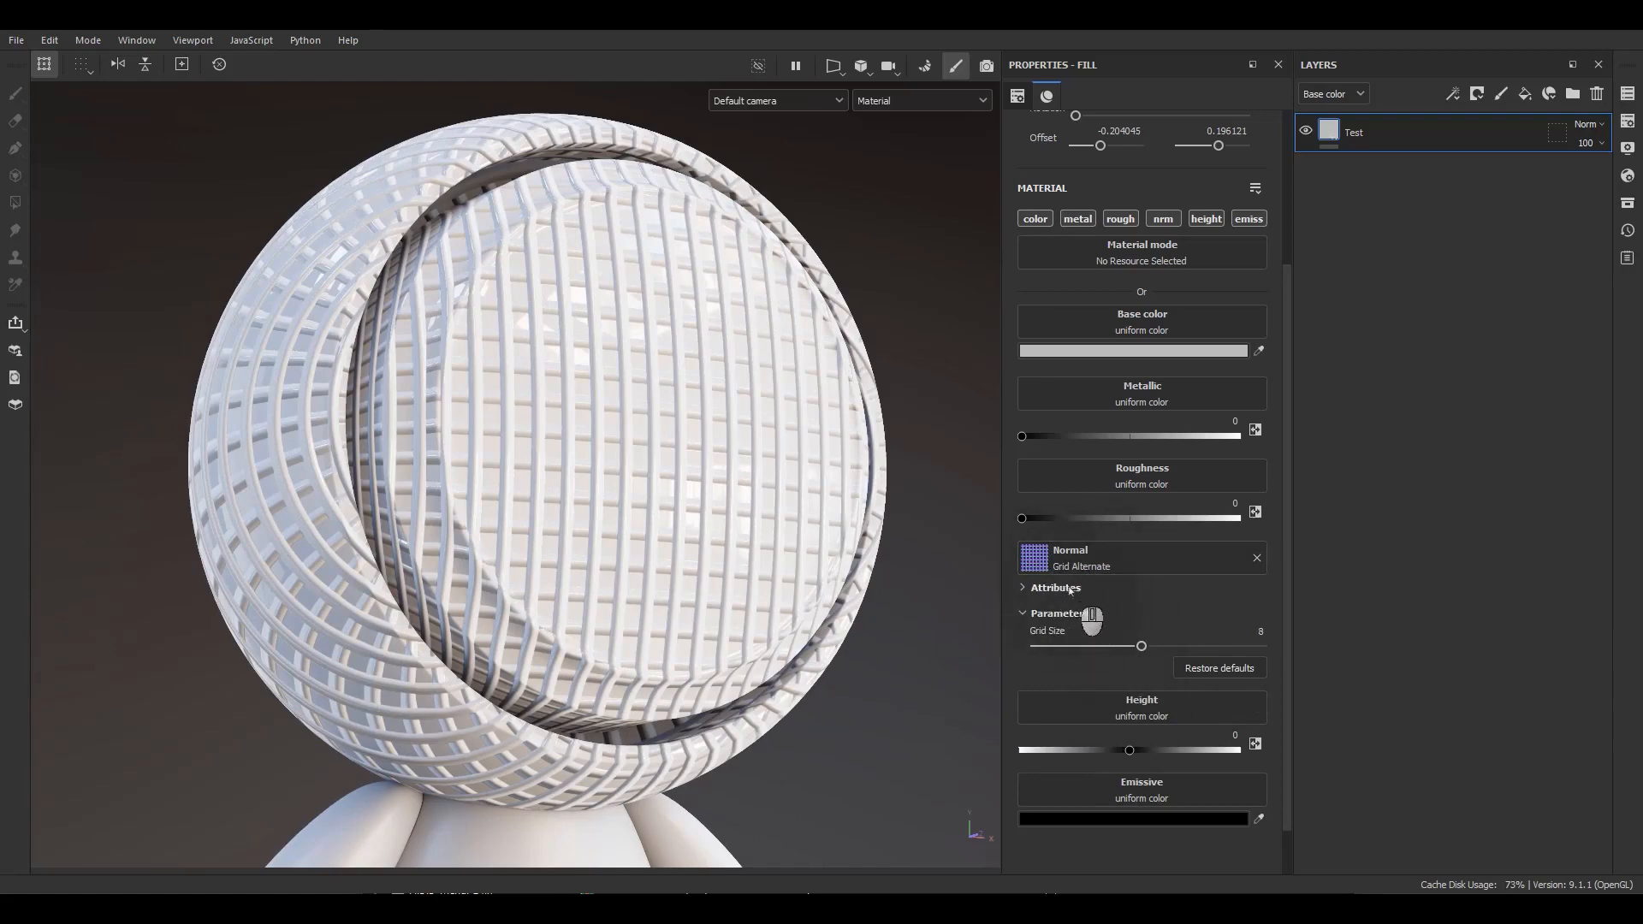
pyautogui.moveTo(1141, 646)
pyautogui.mouseDown()
pyautogui.moveTo(1071, 648)
pyautogui.moveTo(1180, 654)
pyautogui.moveTo(1126, 648)
pyautogui.mouseUp()
# Zoom into and orbit around the head to examine the grid normal detail.
pyautogui.scroll(5, 821, 514)
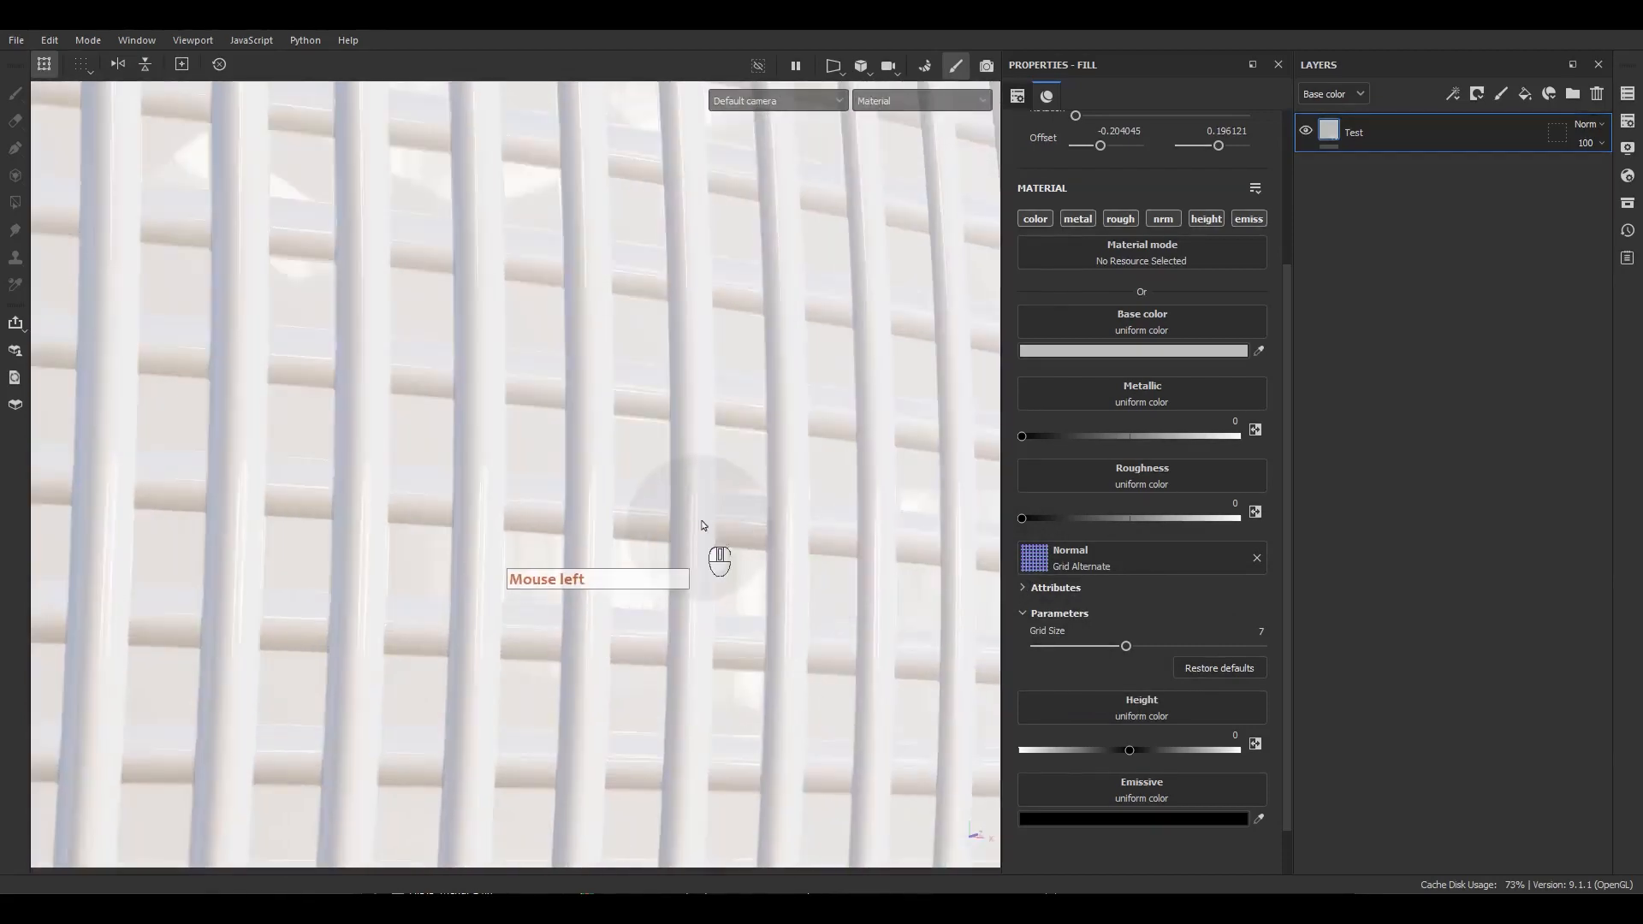
pyautogui.moveTo(701, 525)
pyautogui.keyDown('alt'); pyautogui.mouseDown()
pyautogui.moveTo(814, 466)
pyautogui.moveTo(860, 491)
pyautogui.moveTo(623, 326)
pyautogui.moveTo(676, 342)
pyautogui.moveTo(643, 274)
pyautogui.moveTo(727, 528)
pyautogui.mouseUp(); pyautogui.keyUp('alt')
pyautogui.keyDown('alt'); pyautogui.moveTo(727, 528); pyautogui.dragTo(722, 177, button='right'); pyautogui.keyUp('alt')
pyautogui.keyDown('alt'); pyautogui.moveTo(723, 343); pyautogui.dragTo(728, 291, button='right'); pyautogui.keyUp('alt')
pyautogui.keyDown('alt'); pyautogui.moveTo(727, 291); pyautogui.dragTo(804, 400, button='middle'); pyautogui.keyUp('alt')
pyautogui.keyDown('alt'); pyautogui.moveTo(803, 400); pyautogui.dragTo(783, 342, button='right'); pyautogui.keyUp('alt')
pyautogui.keyDown('alt'); pyautogui.moveTo(783, 342); pyautogui.dragTo(768, 392); pyautogui.keyUp('alt')
pyautogui.keyDown('alt'); pyautogui.moveTo(768, 392); pyautogui.dragTo(743, 333, button='right'); pyautogui.keyUp('alt')
pyautogui.keyDown('alt'); pyautogui.moveTo(742, 334); pyautogui.dragTo(757, 432, button='middle'); pyautogui.keyUp('alt')
pyautogui.keyDown('alt'); pyautogui.moveTo(757, 432); pyautogui.dragTo(753, 415, button='right'); pyautogui.keyUp('alt')
pyautogui.keyDown('alt'); pyautogui.moveTo(753, 428); pyautogui.dragTo(748, 368, button='right'); pyautogui.keyUp('alt')
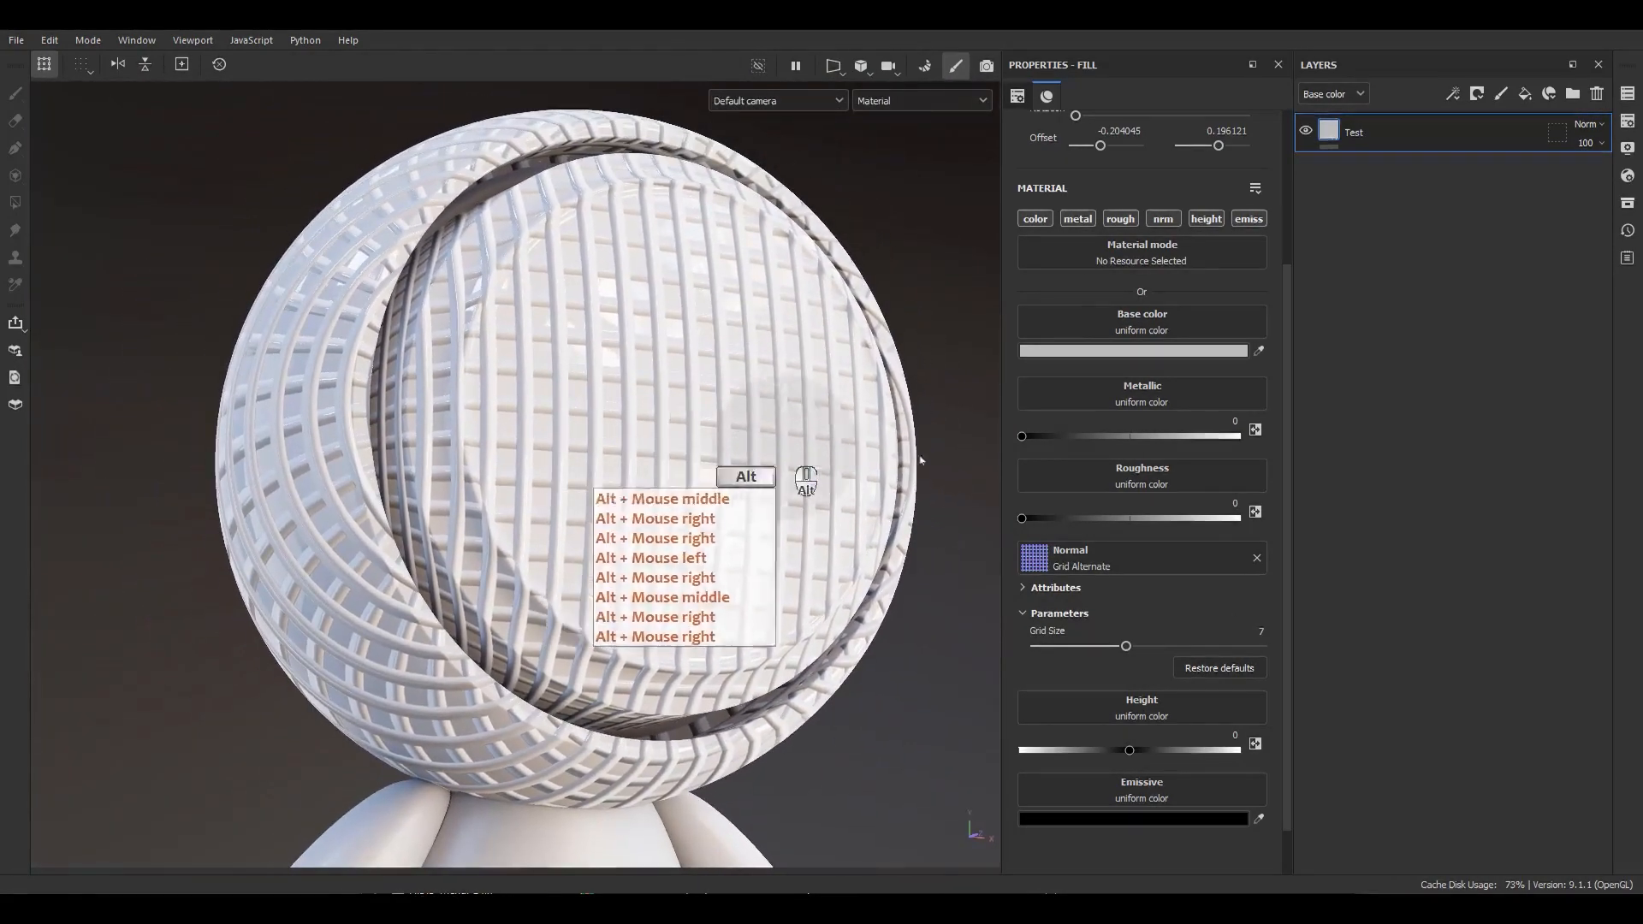
# Remove the Grid Alternate texture from the Normal channel.
pyautogui.click(1256, 558)
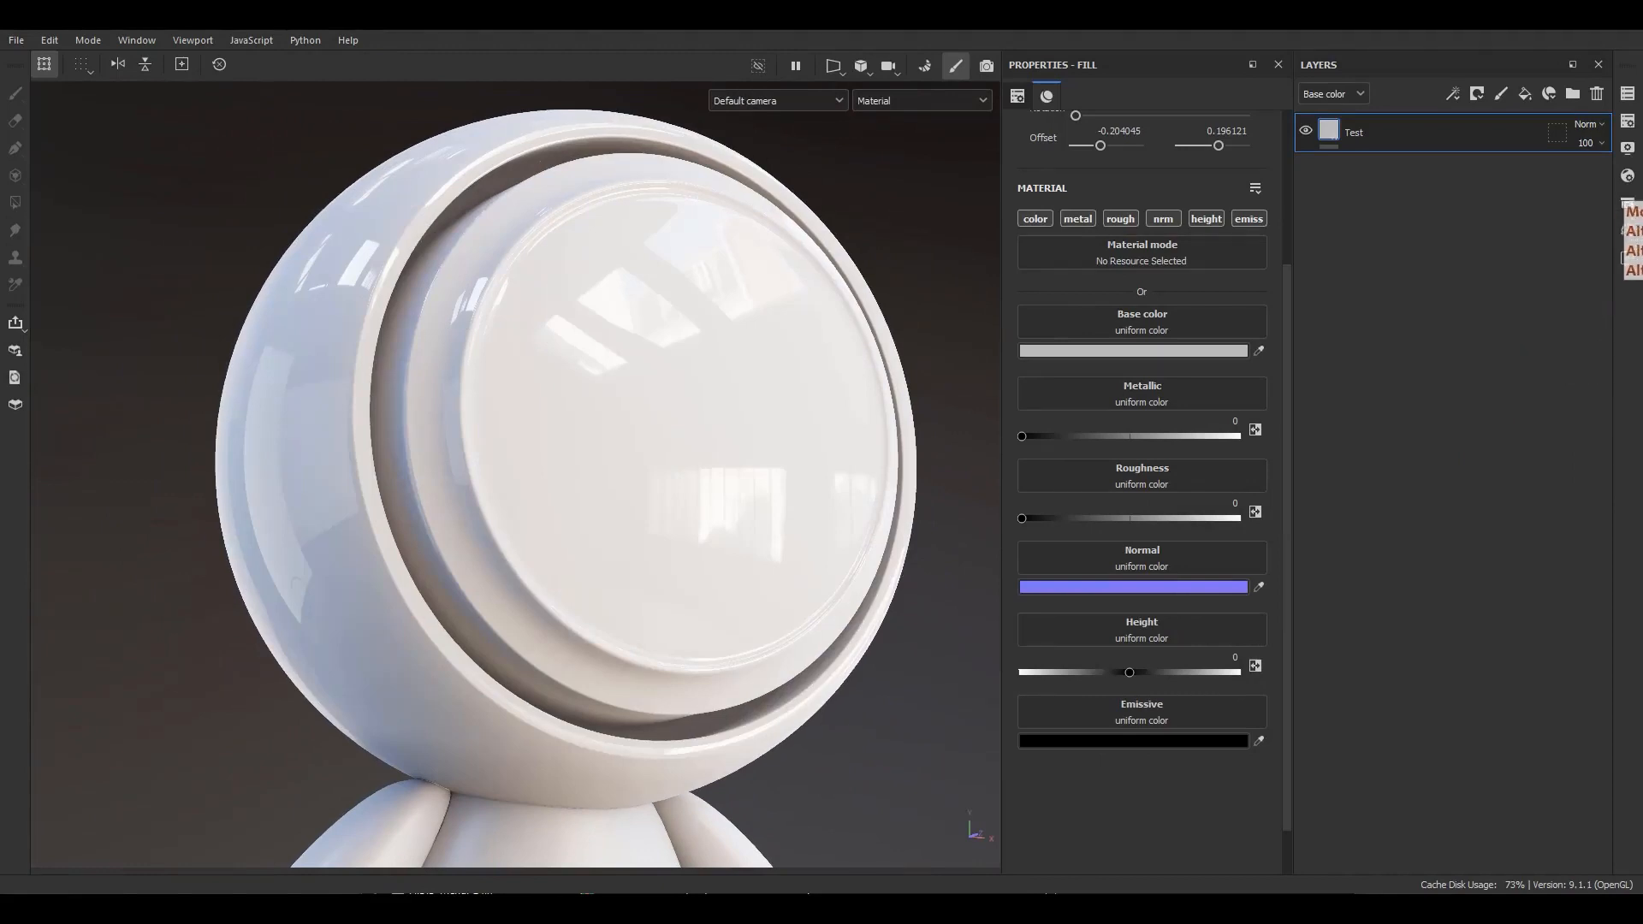
pyautogui.moveTo(929, 624); pyautogui.dragTo(1001, 626)
pyautogui.moveTo(990, 618); pyautogui.dragTo(1002, 626)
pyautogui.moveTo(1002, 625); pyautogui.dragTo(990, 634)
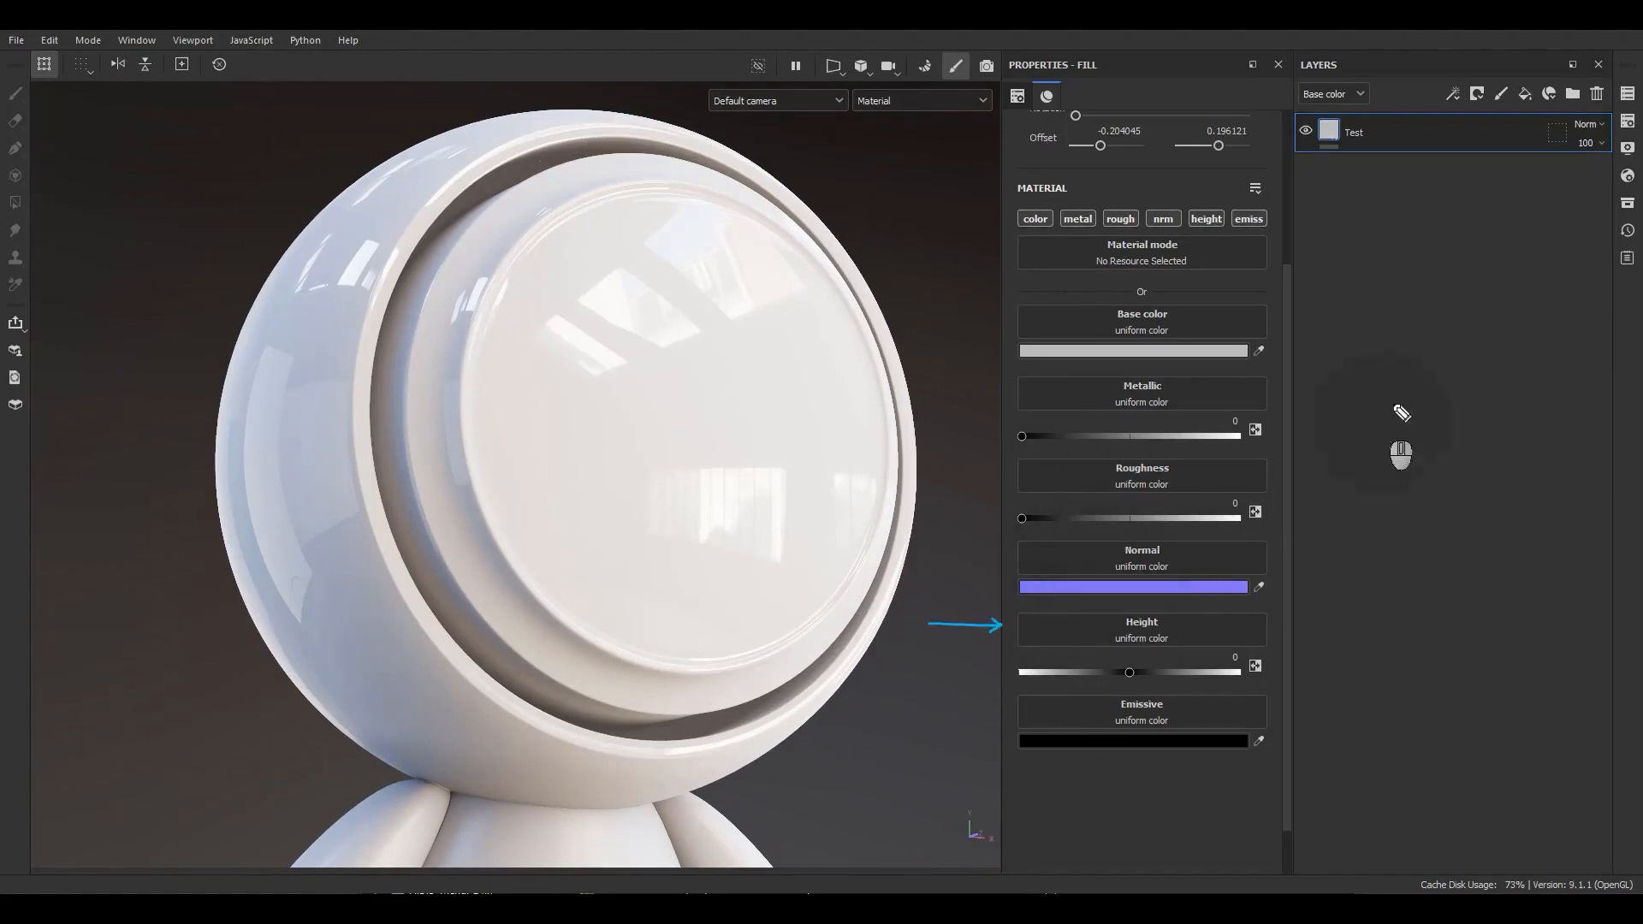
pyautogui.moveTo(1338, 171)
pyautogui.mouseDown()
pyautogui.moveTo(1285, 133)
pyautogui.moveTo(1340, 171)
pyautogui.mouseUp()
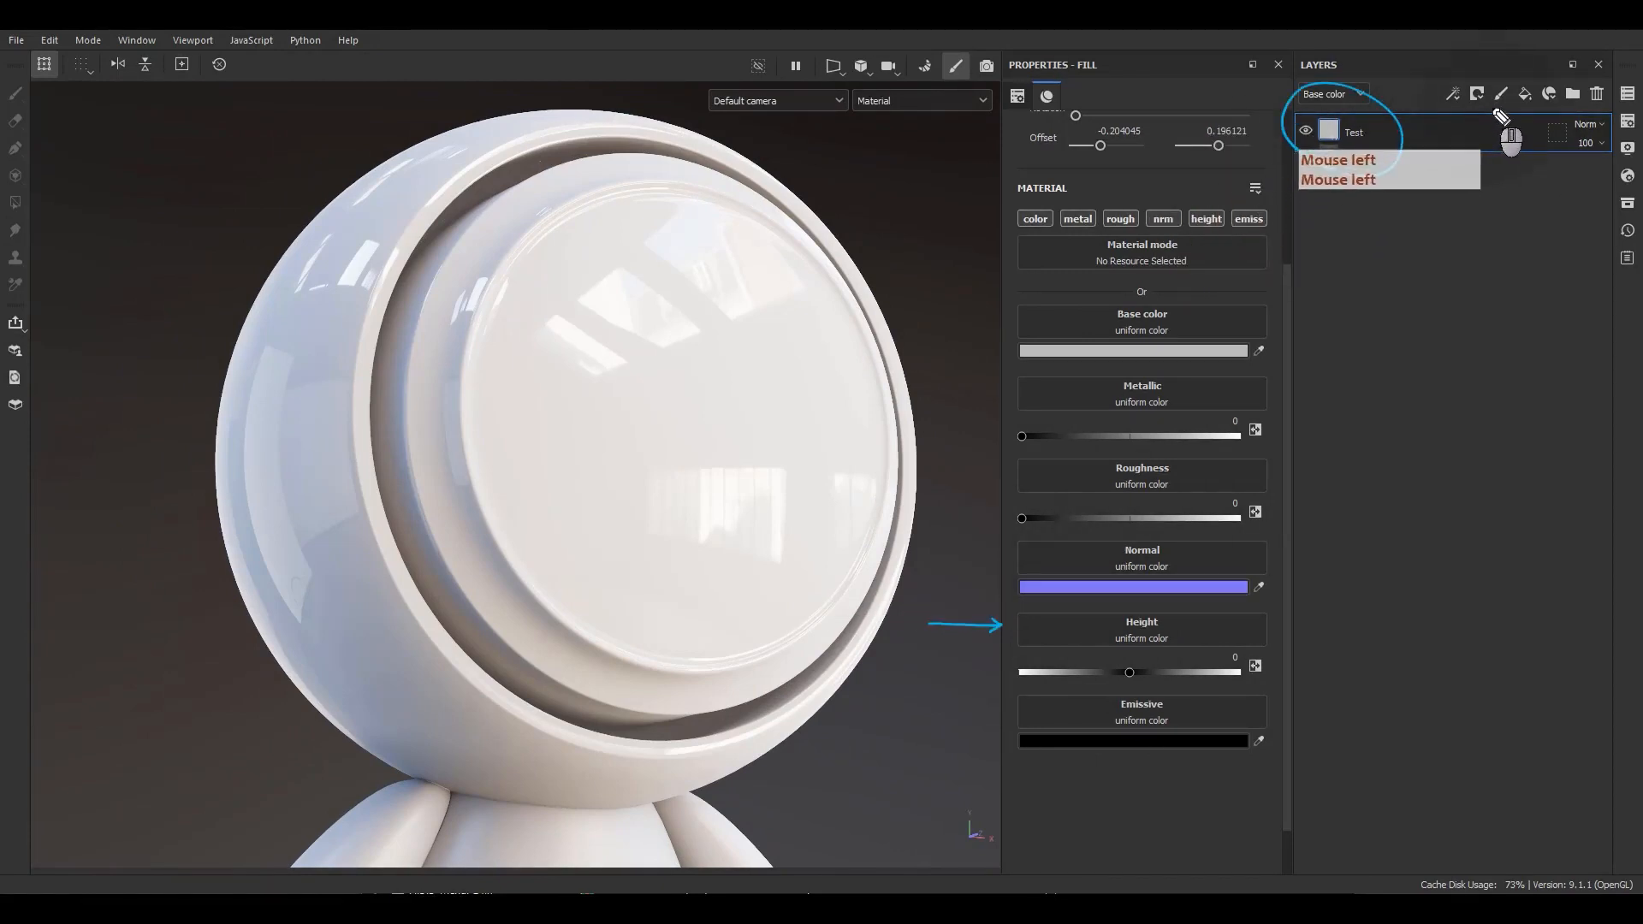
pyautogui.moveTo(1499, 118); pyautogui.dragTo(1496, 120)
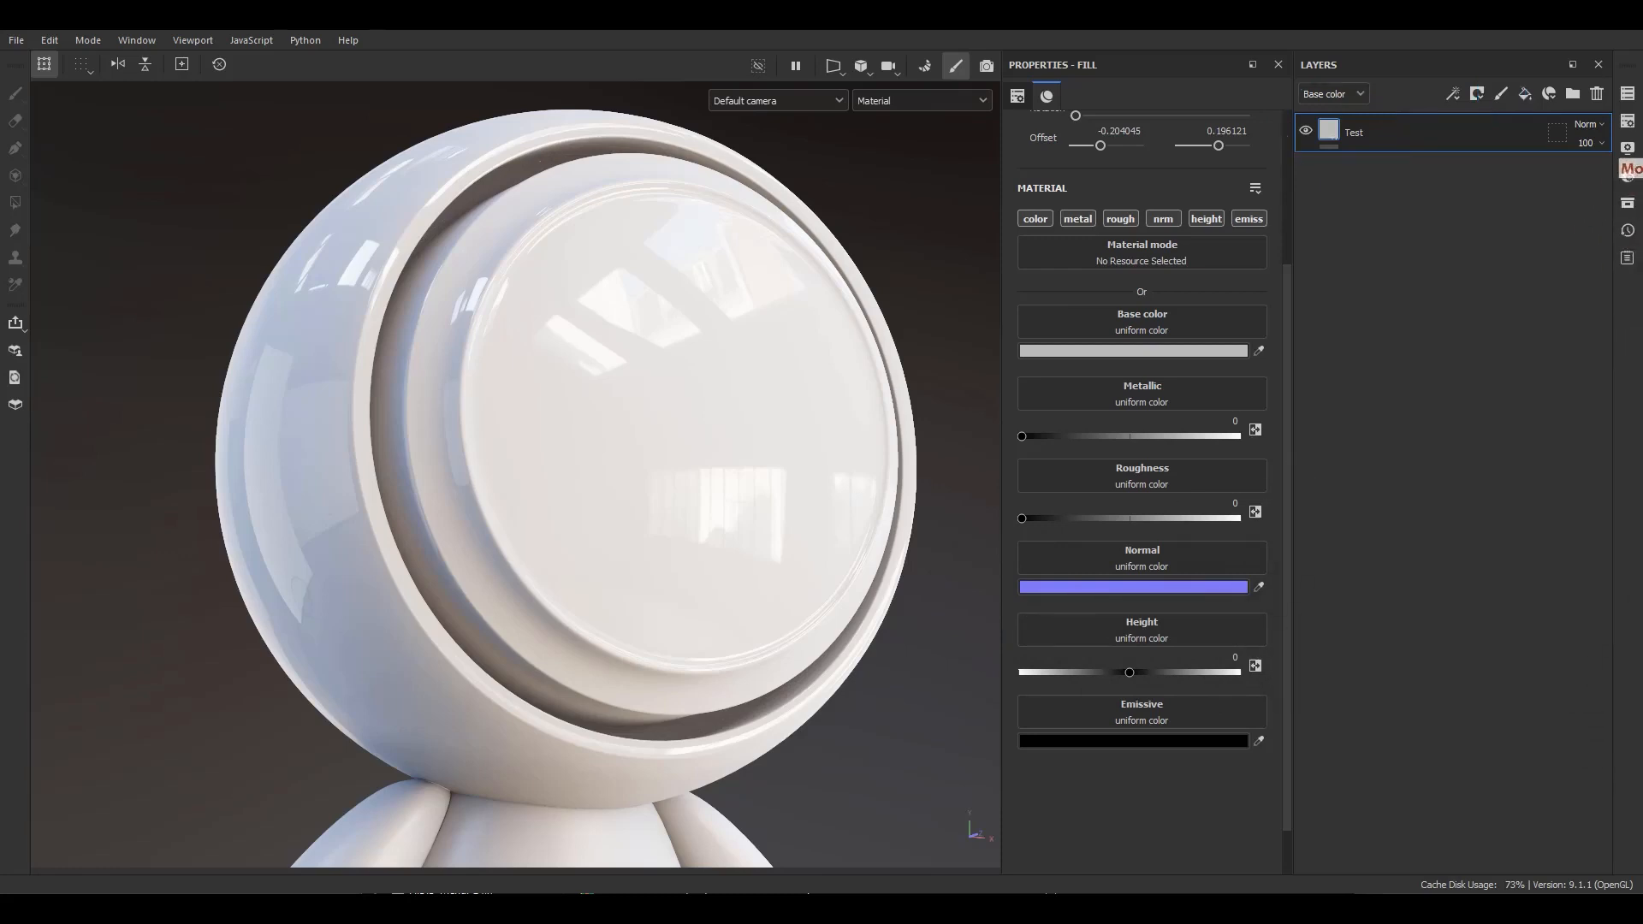
# Assign the Checker 1 procedural texture to the Height channel and set its pattern tiling to 3.
pyautogui.doubleClick(1128, 669)
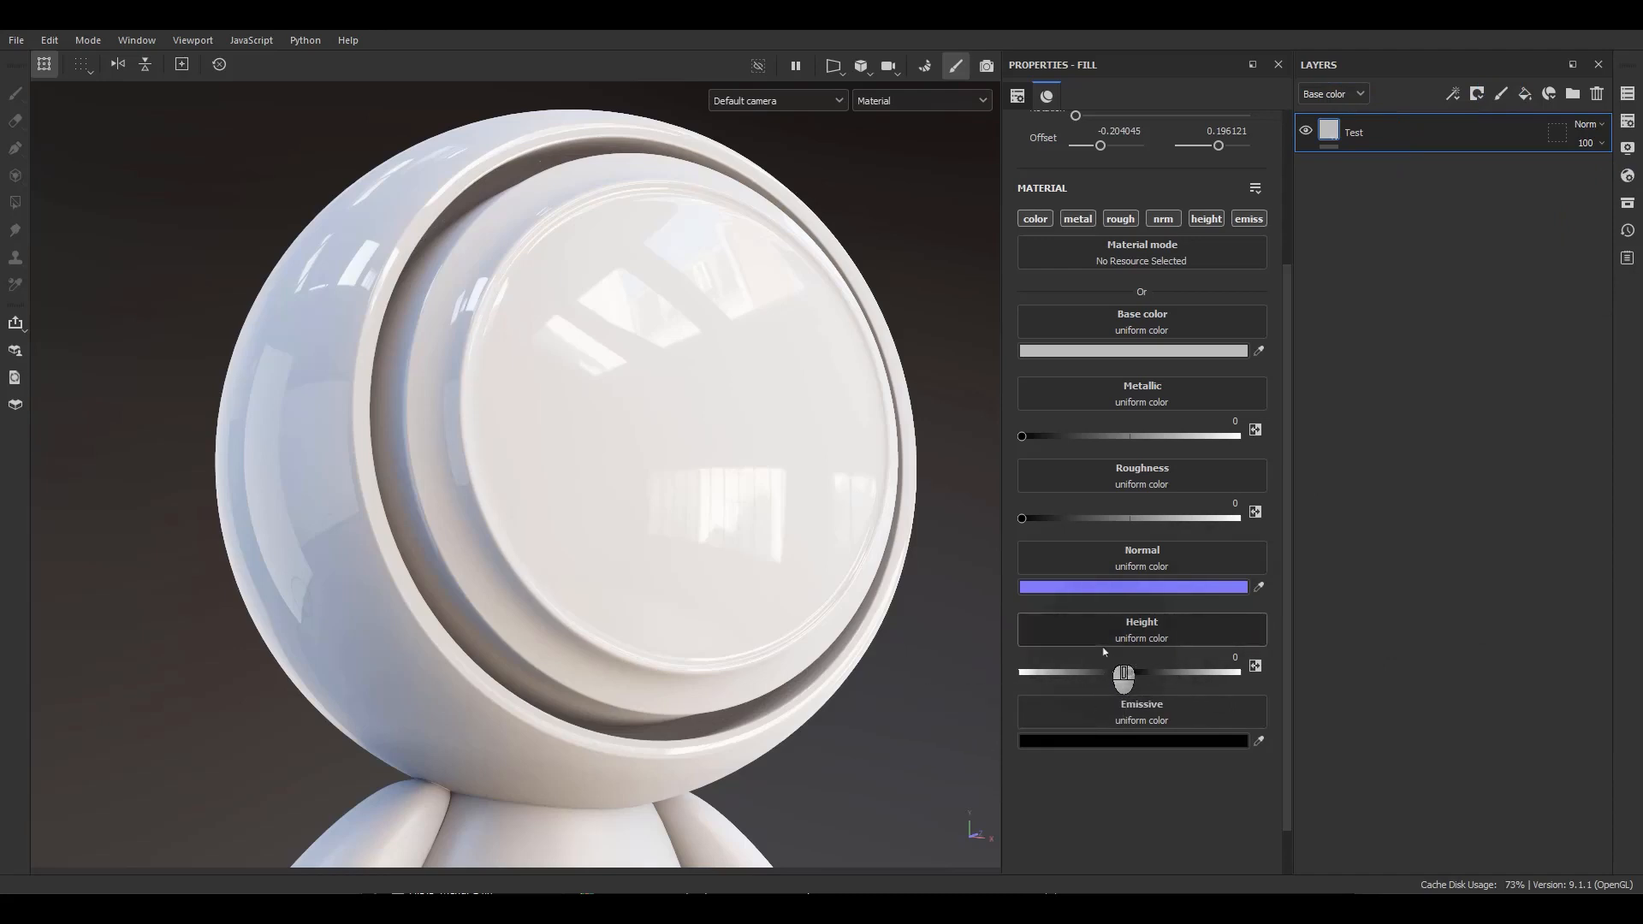
pyautogui.click(1130, 674)
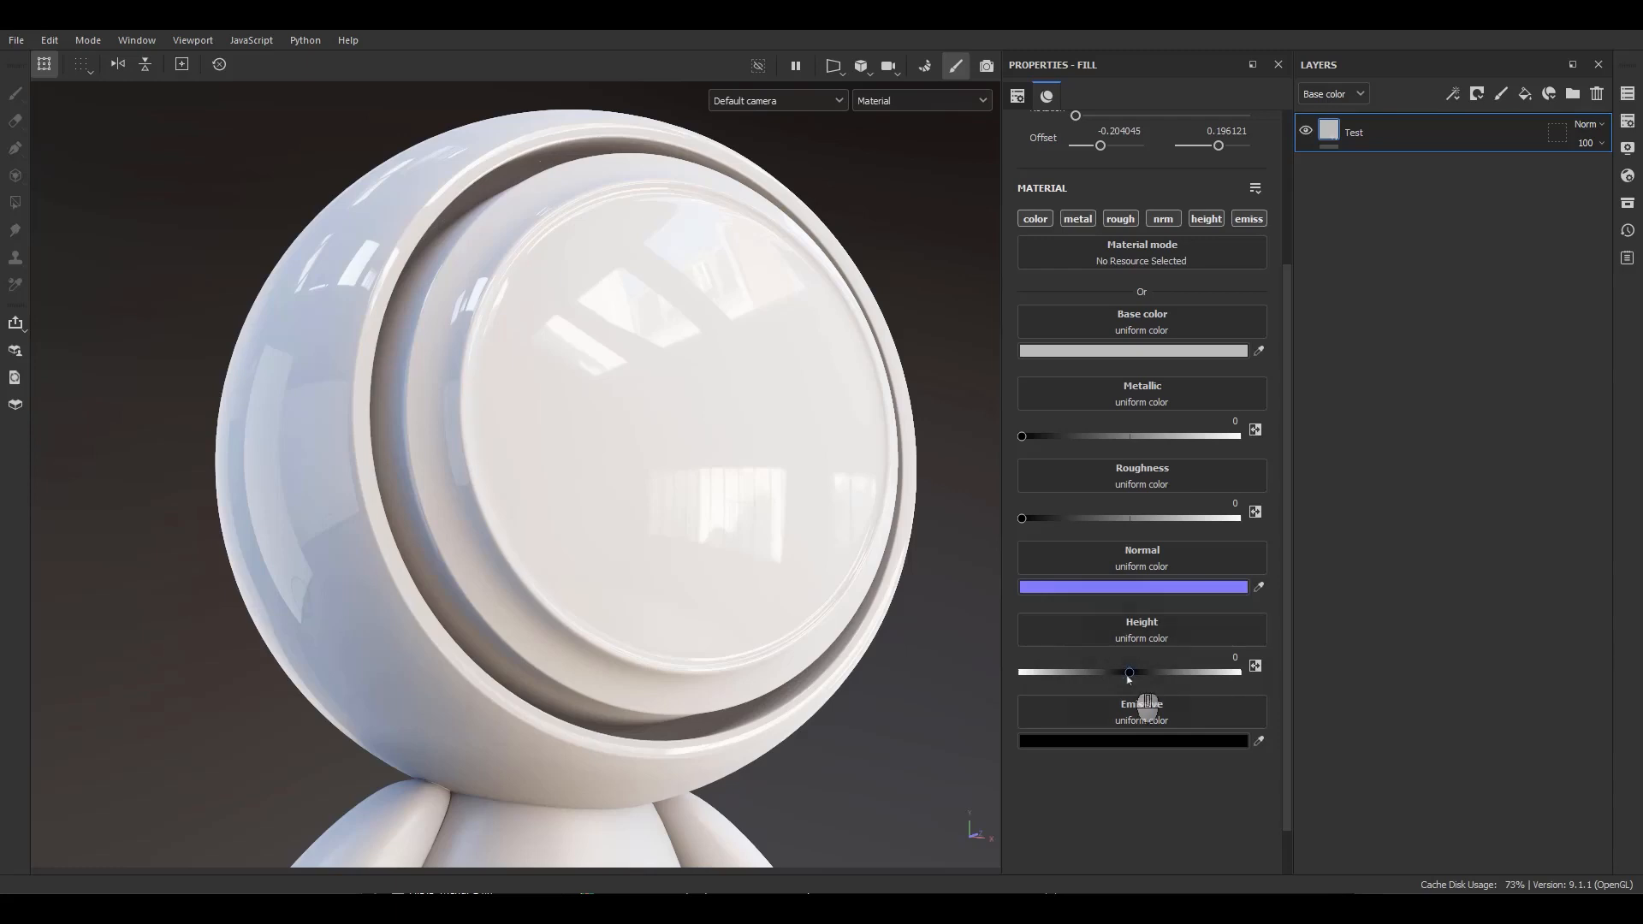
pyautogui.click(1131, 674)
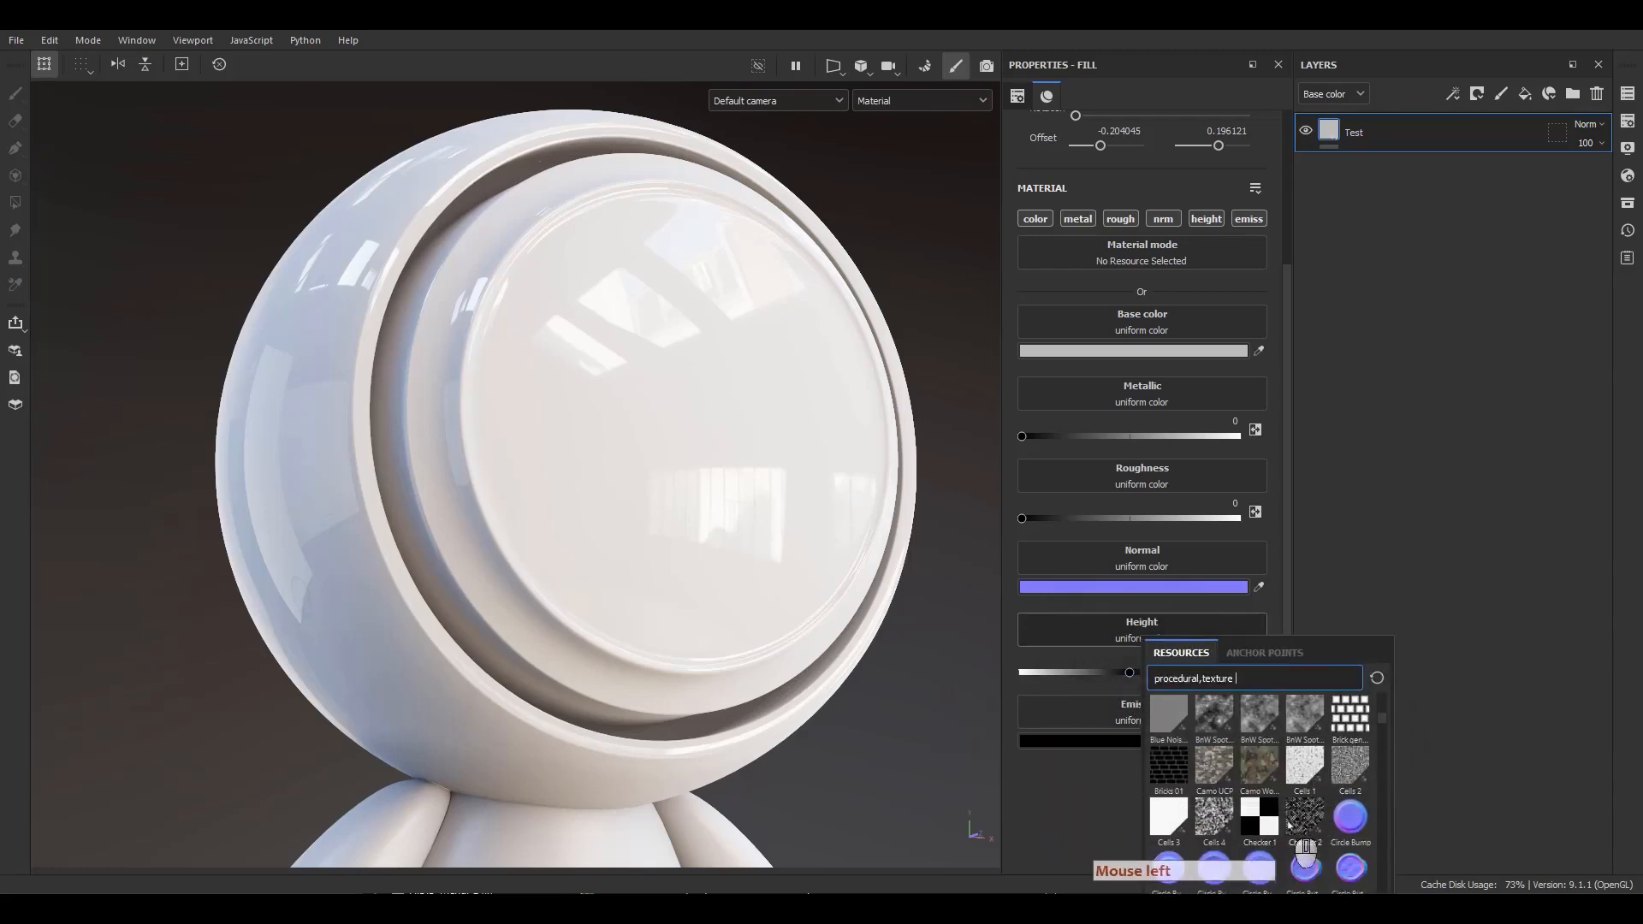
pyautogui.click(1265, 822)
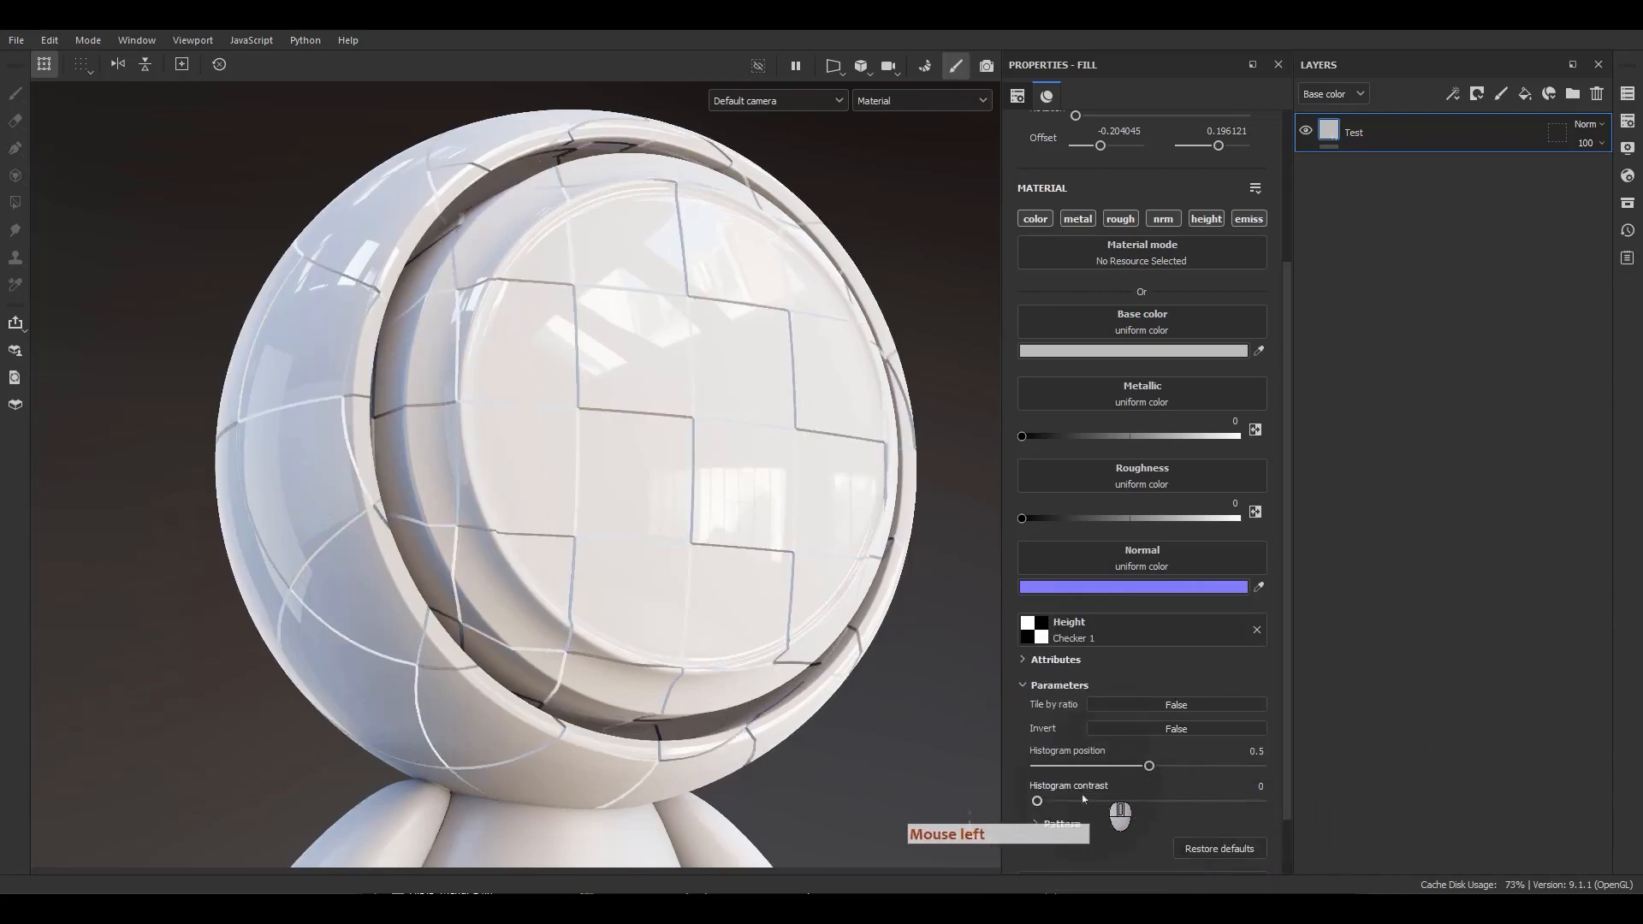
pyautogui.click(1061, 823)
pyautogui.moveTo(1041, 756)
pyautogui.mouseDown()
pyautogui.moveTo(1113, 765)
pyautogui.moveTo(1071, 763)
pyautogui.mouseUp()
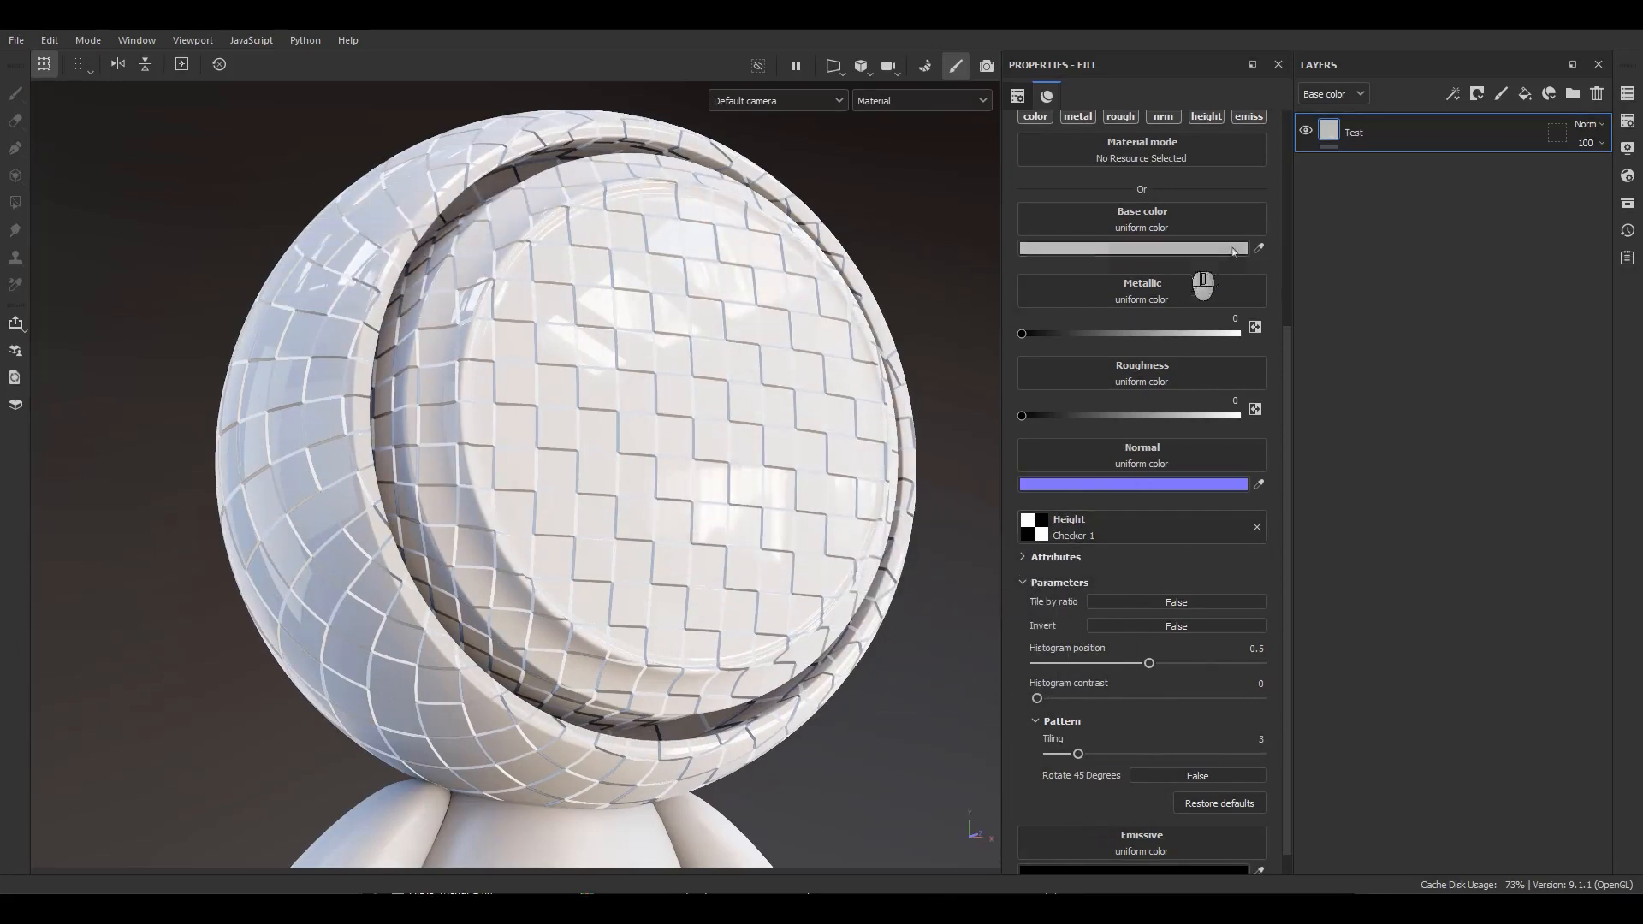
# Open the shader settings and set the displacement scale to 0.05.
pyautogui.click(1626, 177)
pyautogui.scroll(-5, 1420, 556)
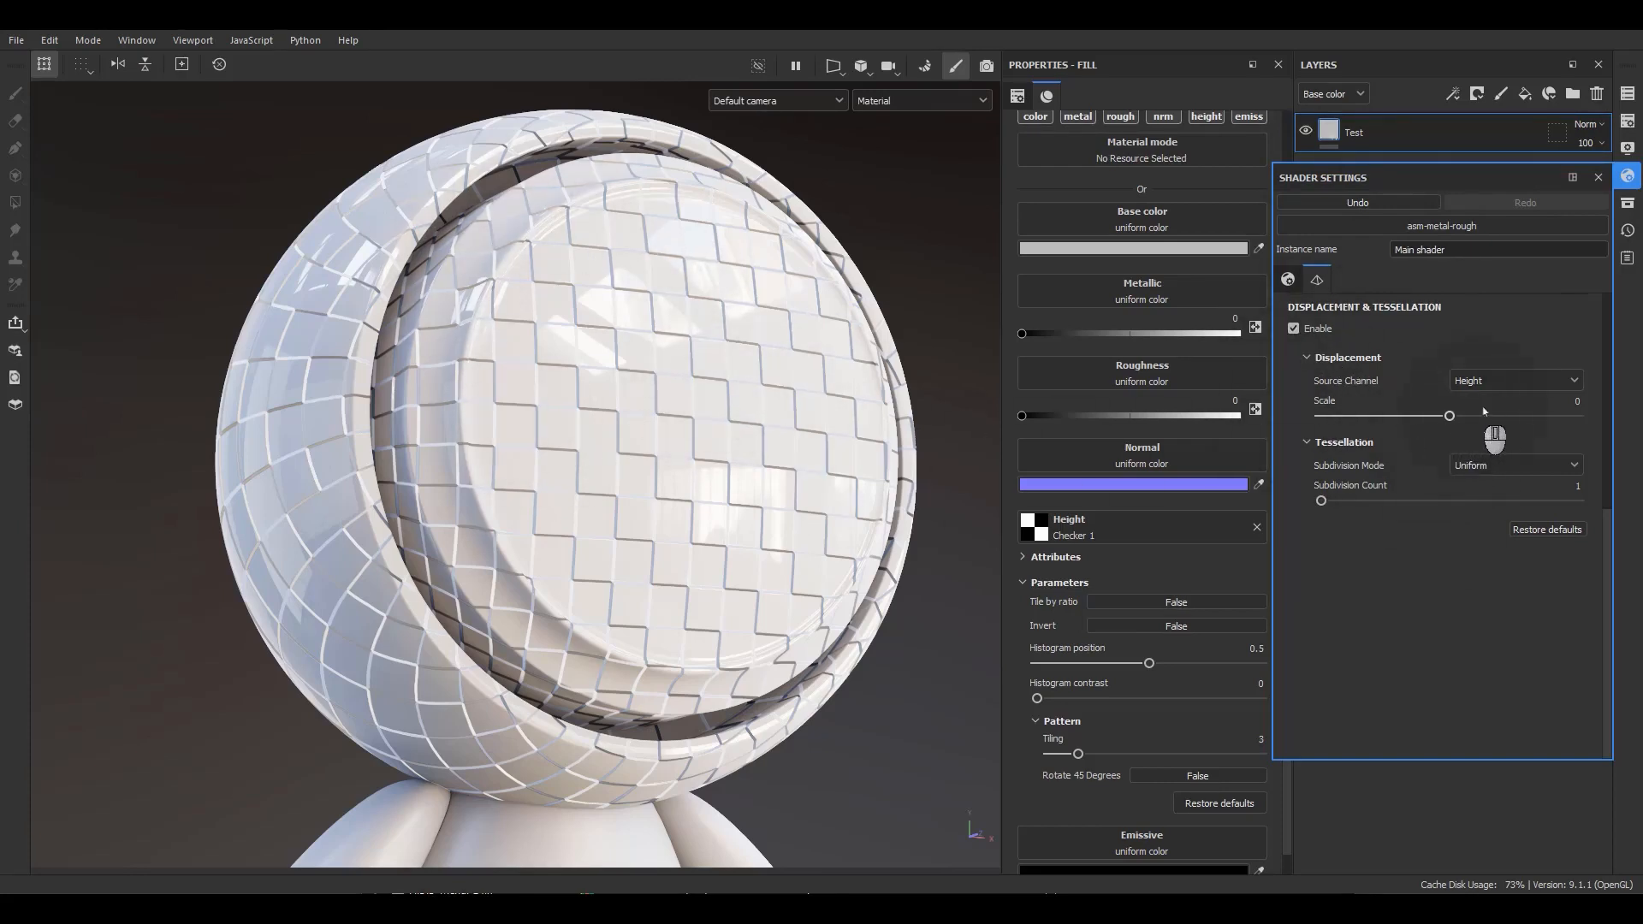
pyautogui.click(1566, 401)
pyautogui.write('.05')
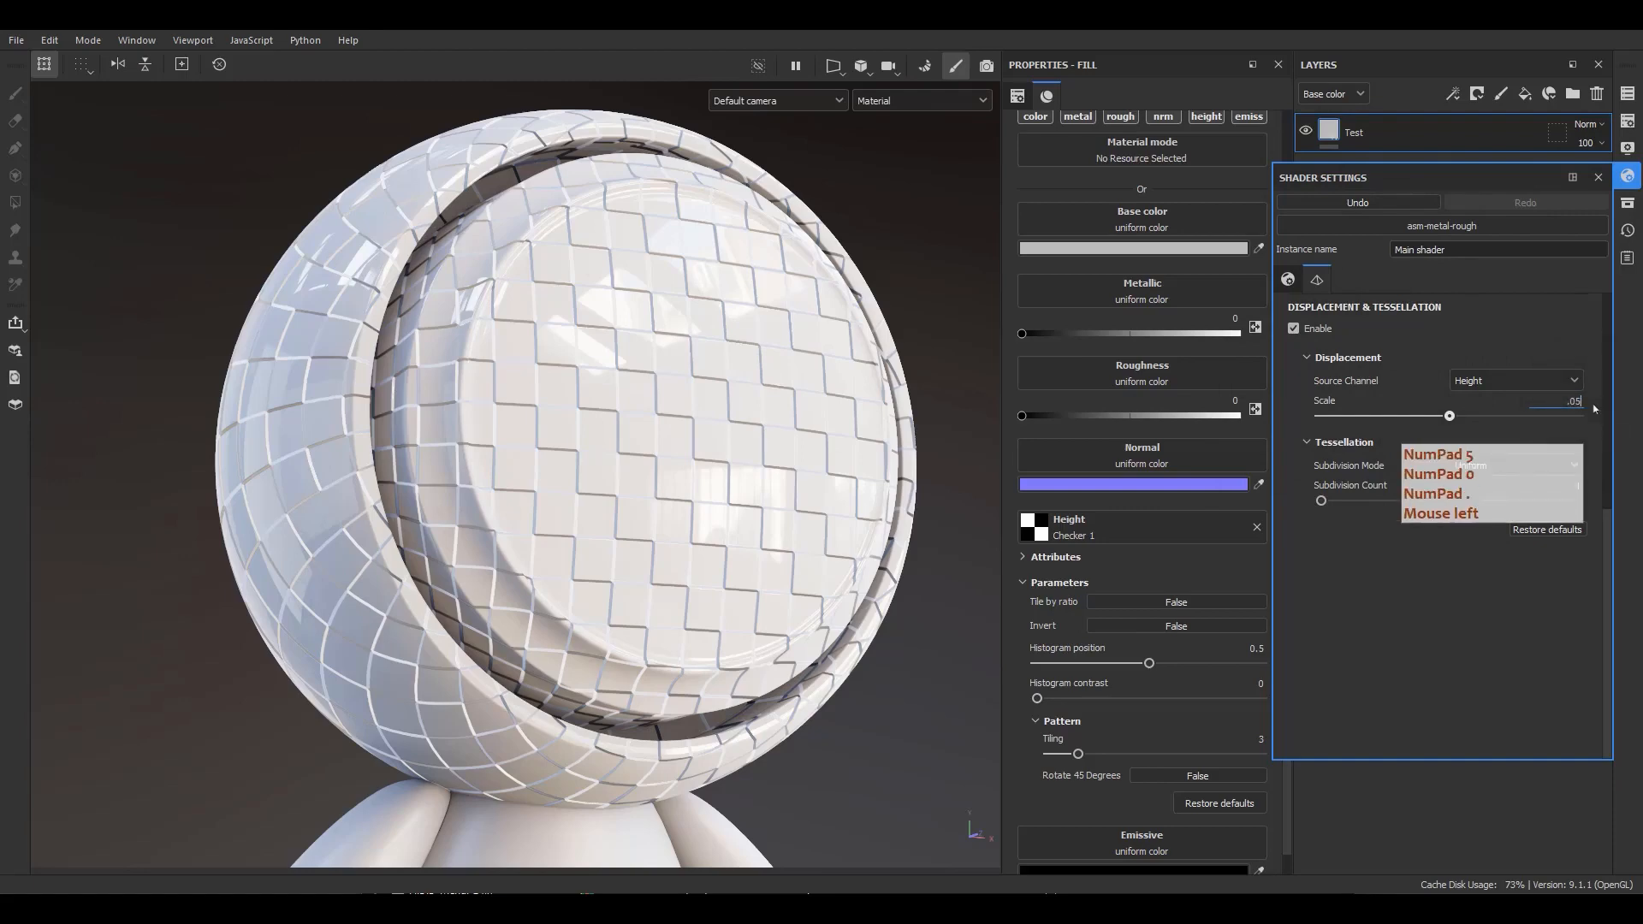
pyautogui.press('Return')
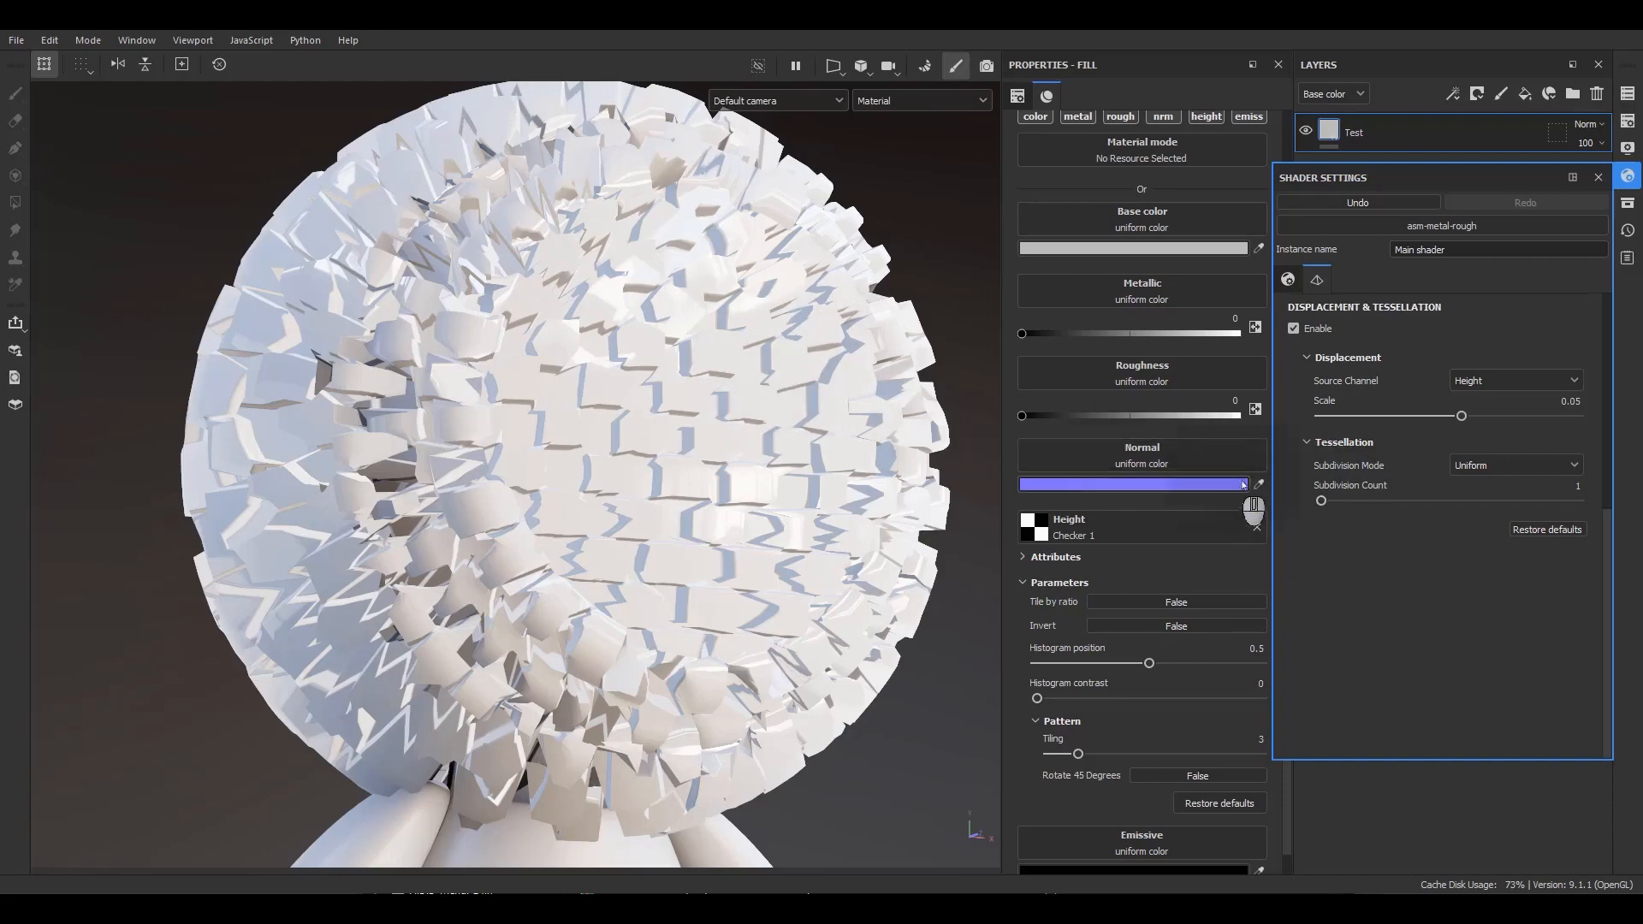
# Raise the tessellation subdivision count to 32, then disable displacement and close the shader settings.
pyautogui.moveTo(1321, 501); pyautogui.dragTo(1591, 513)
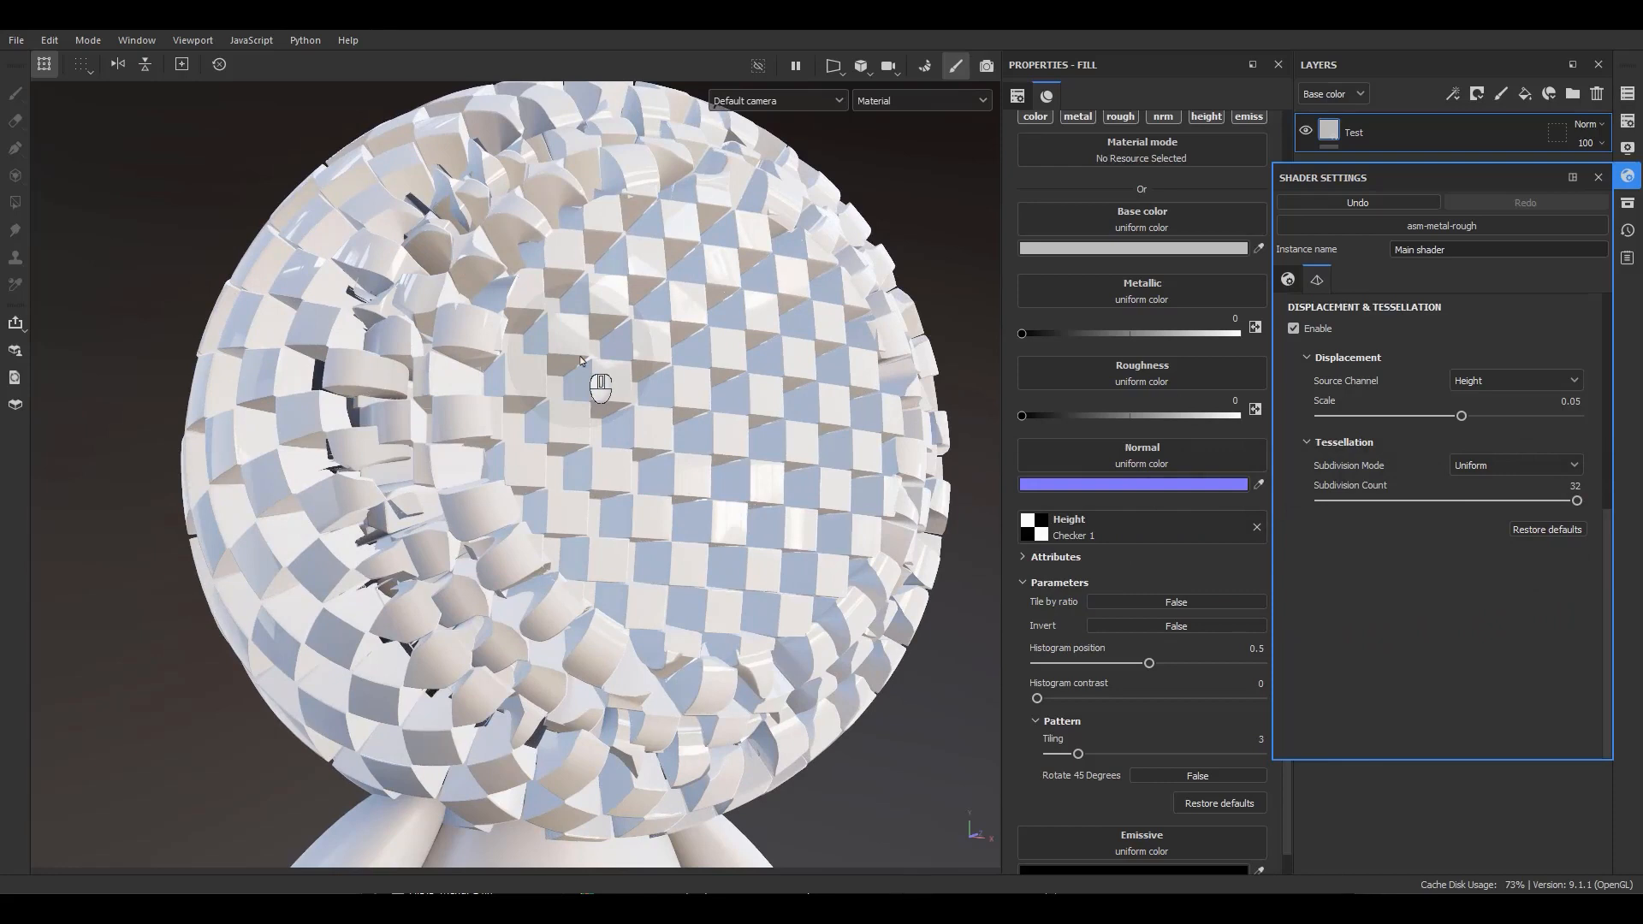
pyautogui.click(1308, 334)
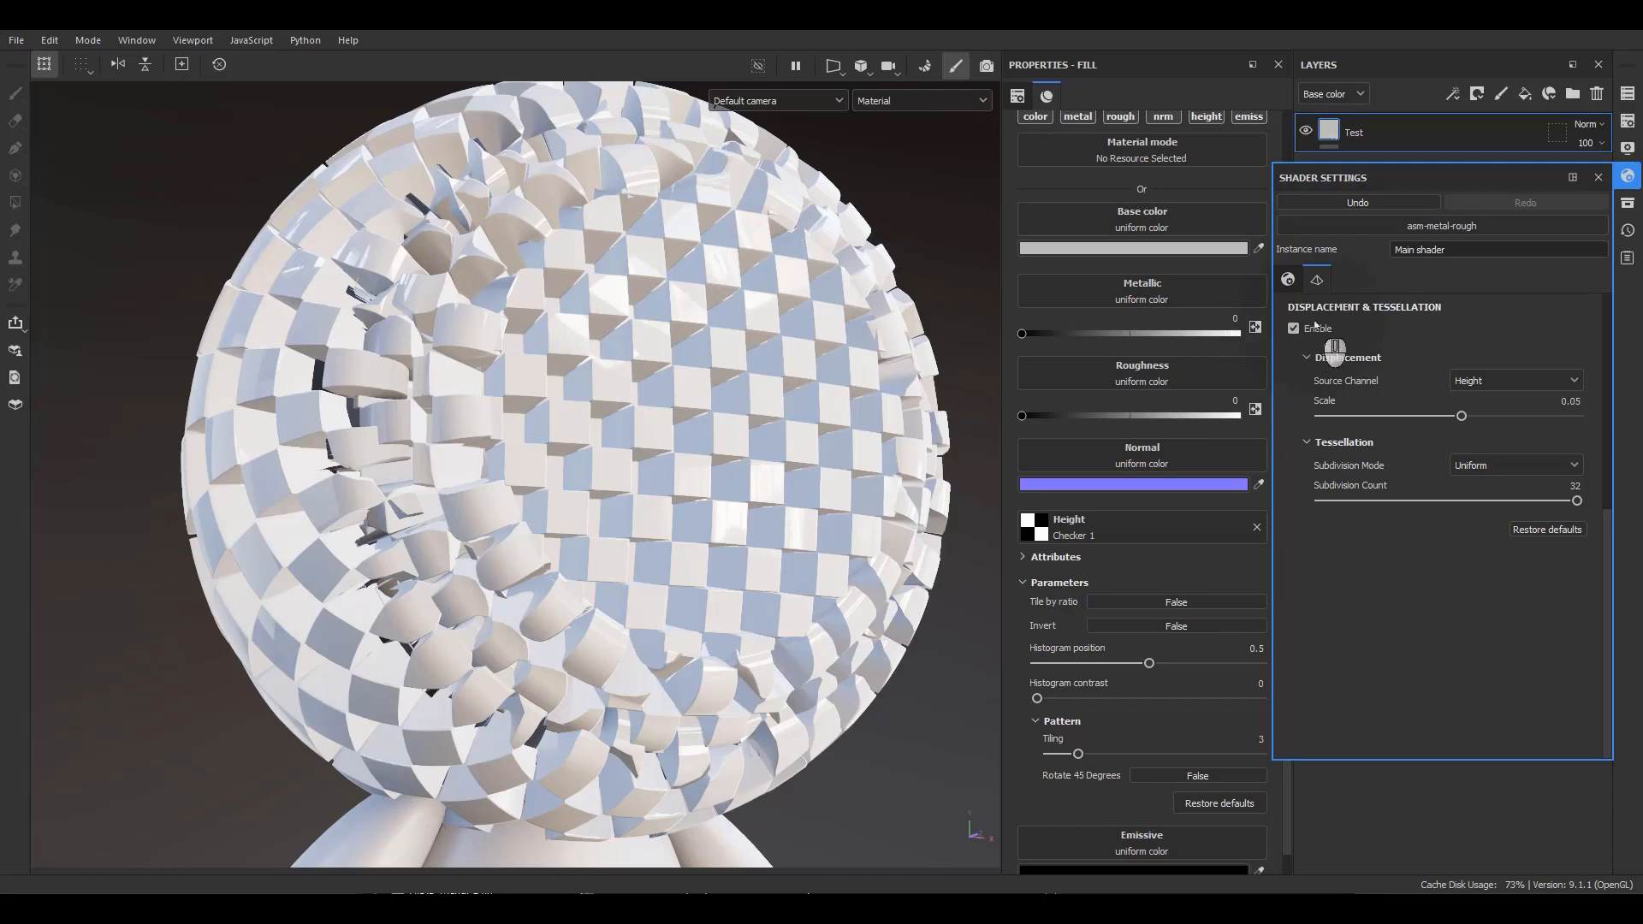
pyautogui.click(1294, 328)
pyautogui.click(1597, 177)
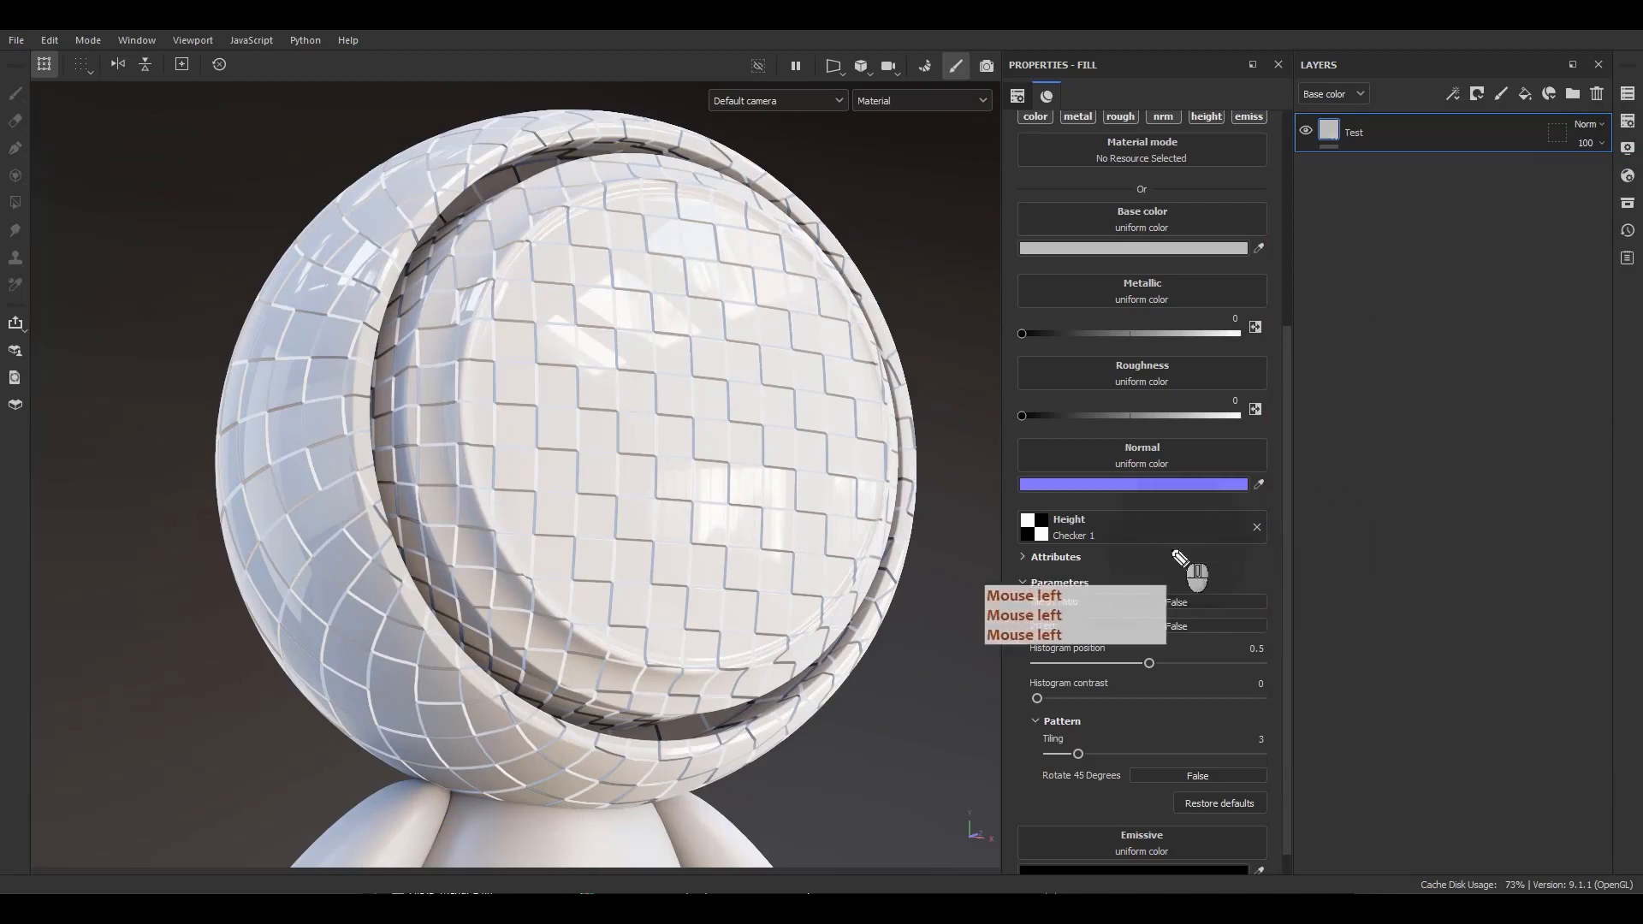
# Switch the viewport to the Height single-channel display.
pyautogui.moveTo(1010, 526); pyautogui.dragTo(981, 529)
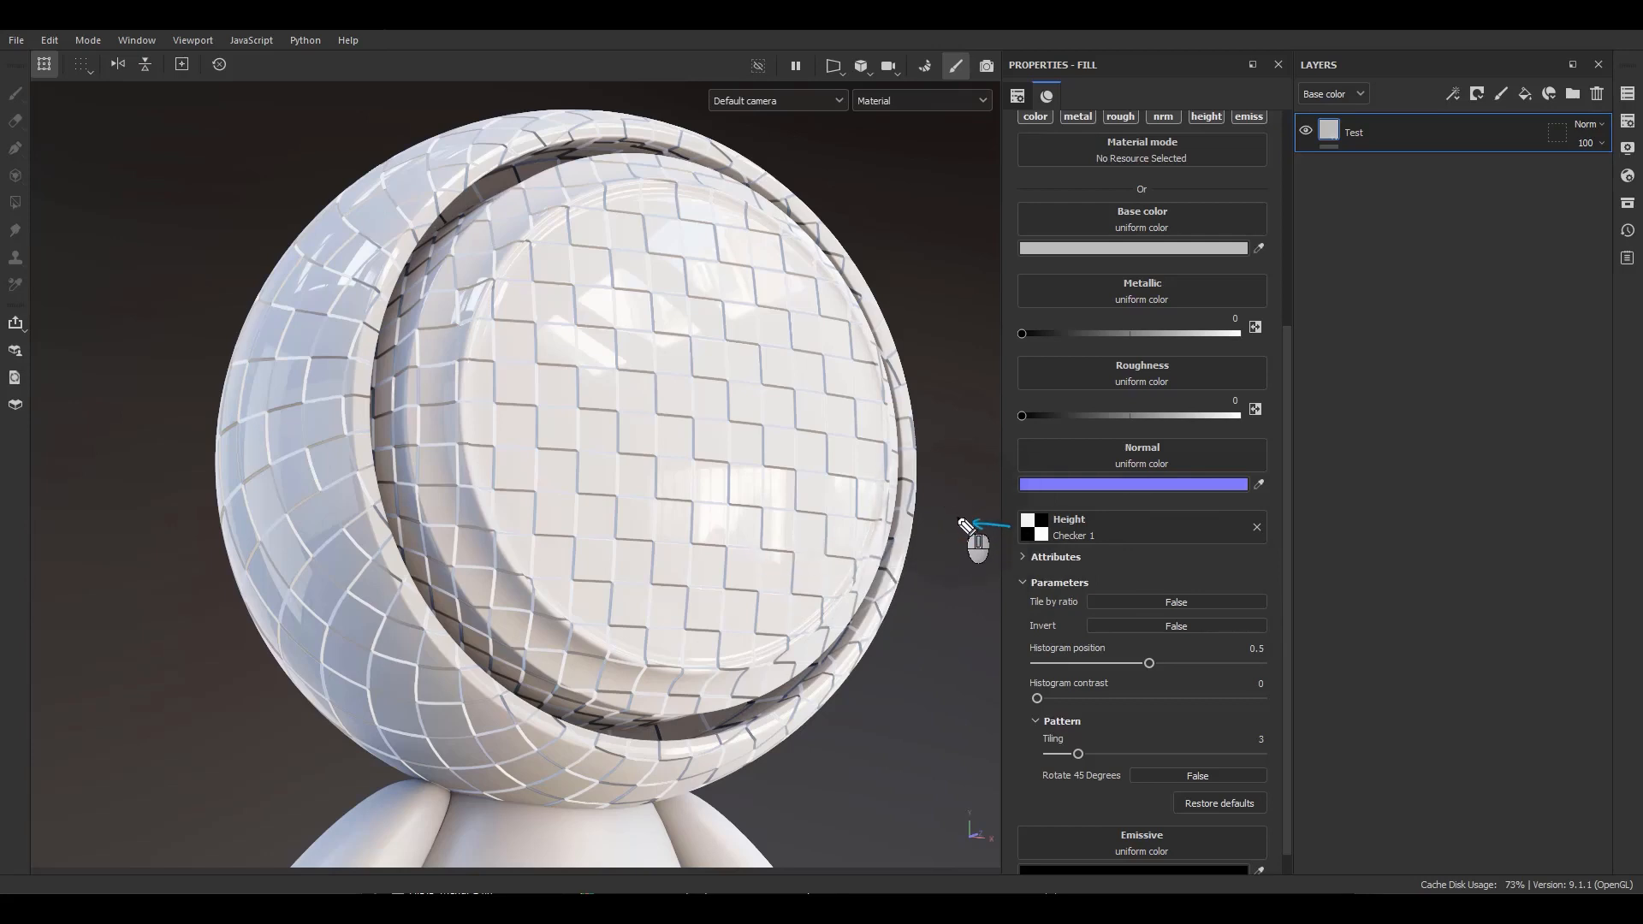
pyautogui.moveTo(957, 518)
pyautogui.mouseDown()
pyautogui.moveTo(950, 469)
pyautogui.moveTo(993, 444)
pyautogui.mouseUp()
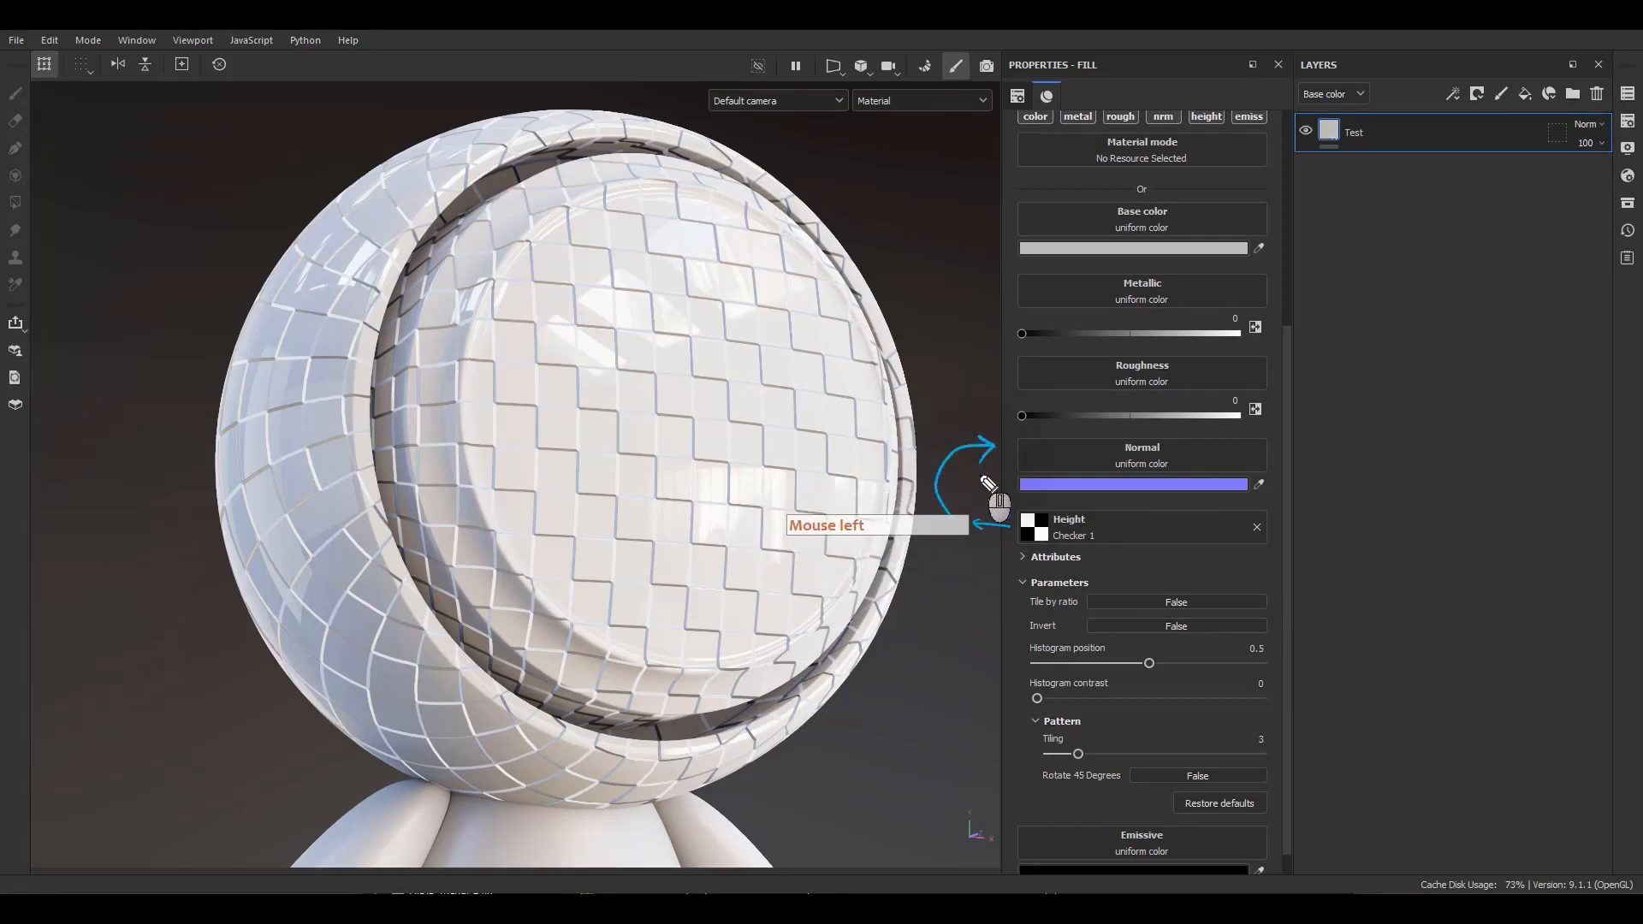
pyautogui.click(928, 105)
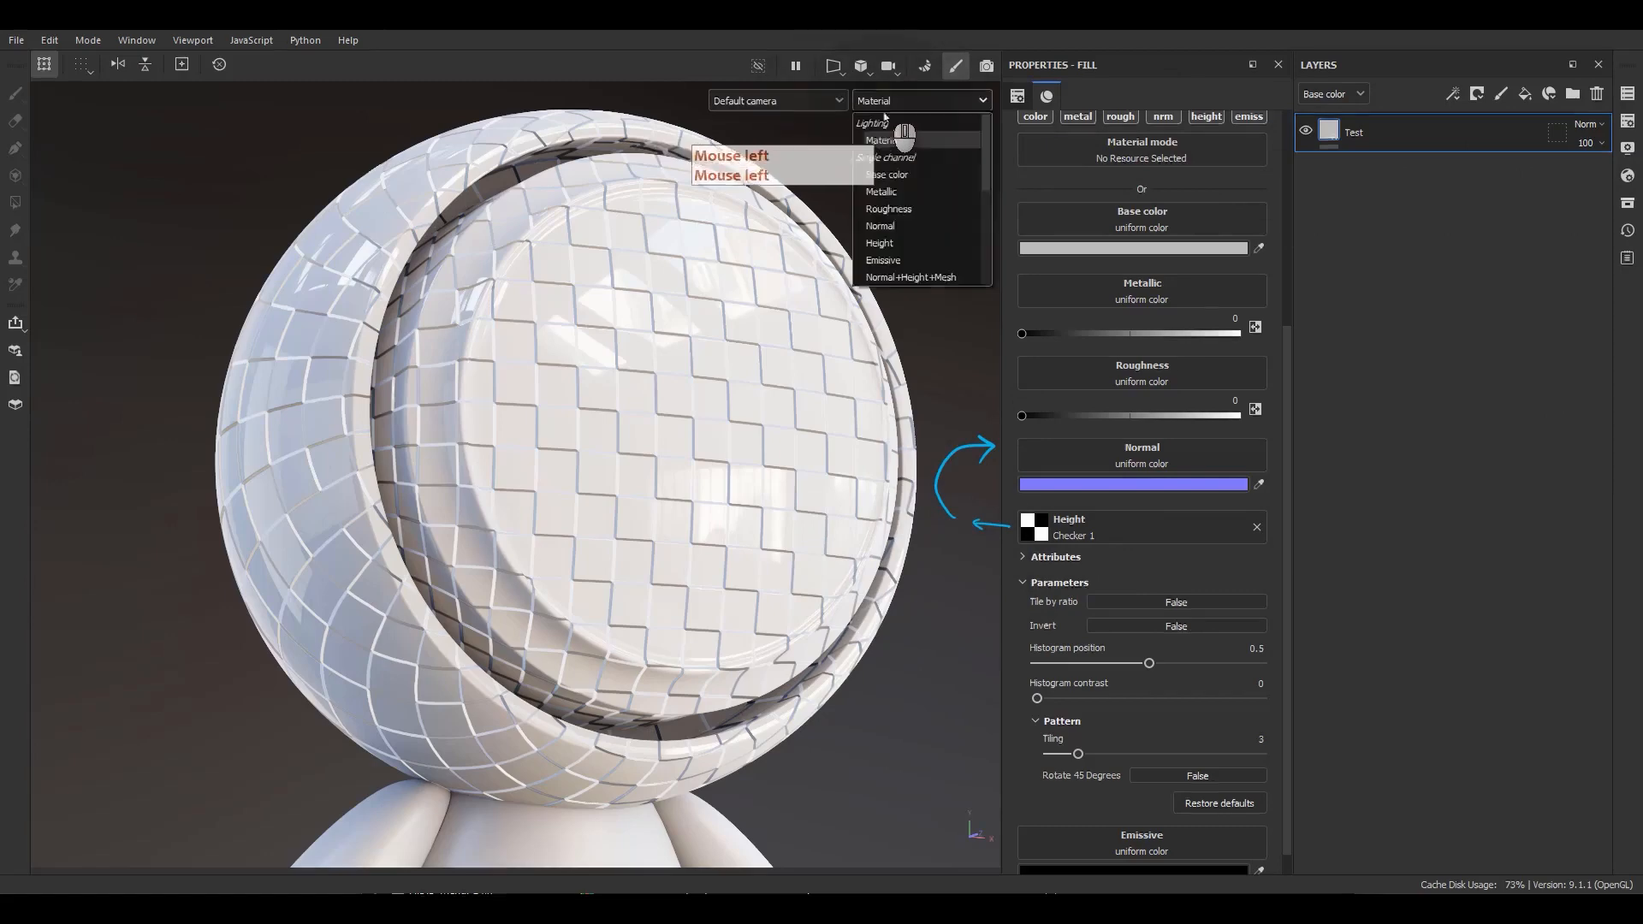
pyautogui.click(880, 244)
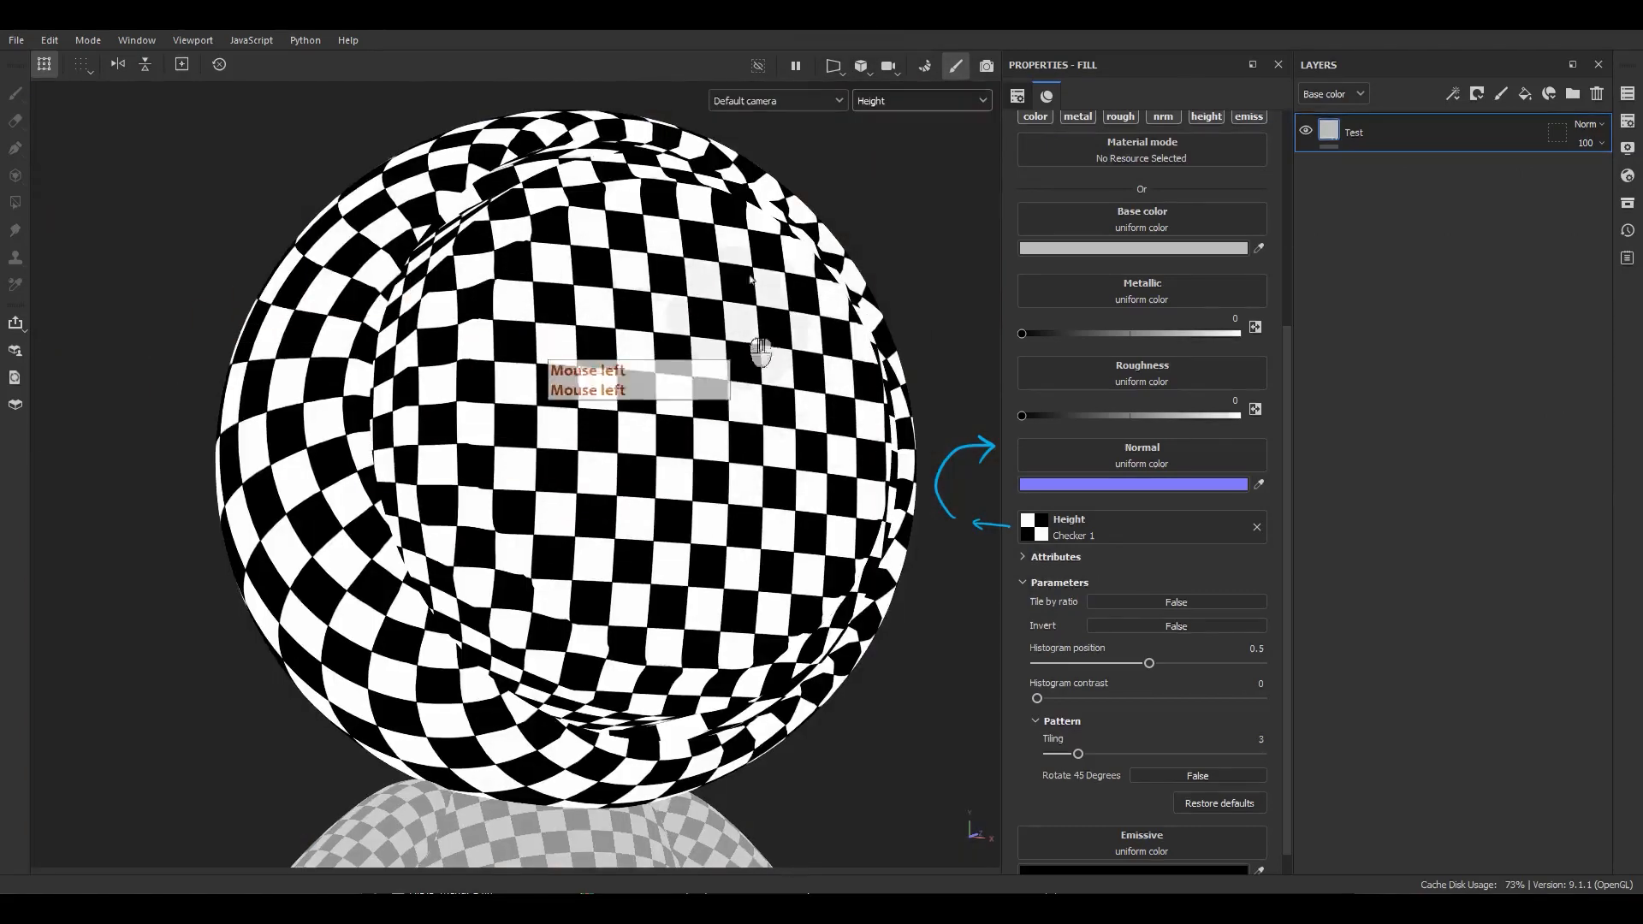
# Switch the viewport display to Normal+Height+Mesh, then back to Material.
pyautogui.click(889, 108)
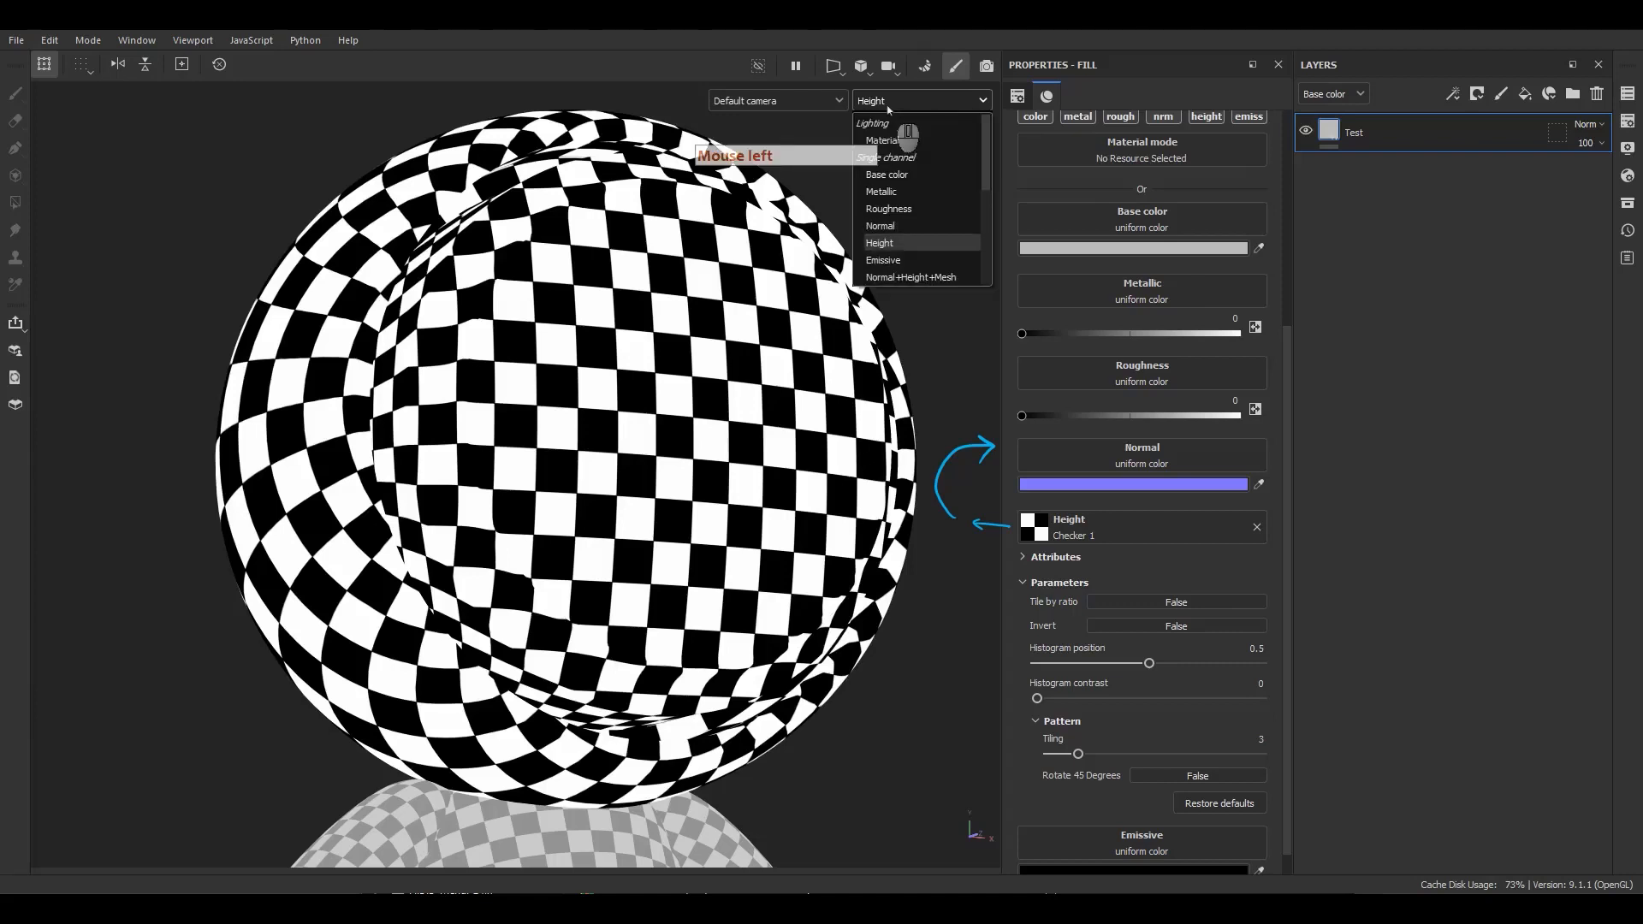
pyautogui.click(911, 278)
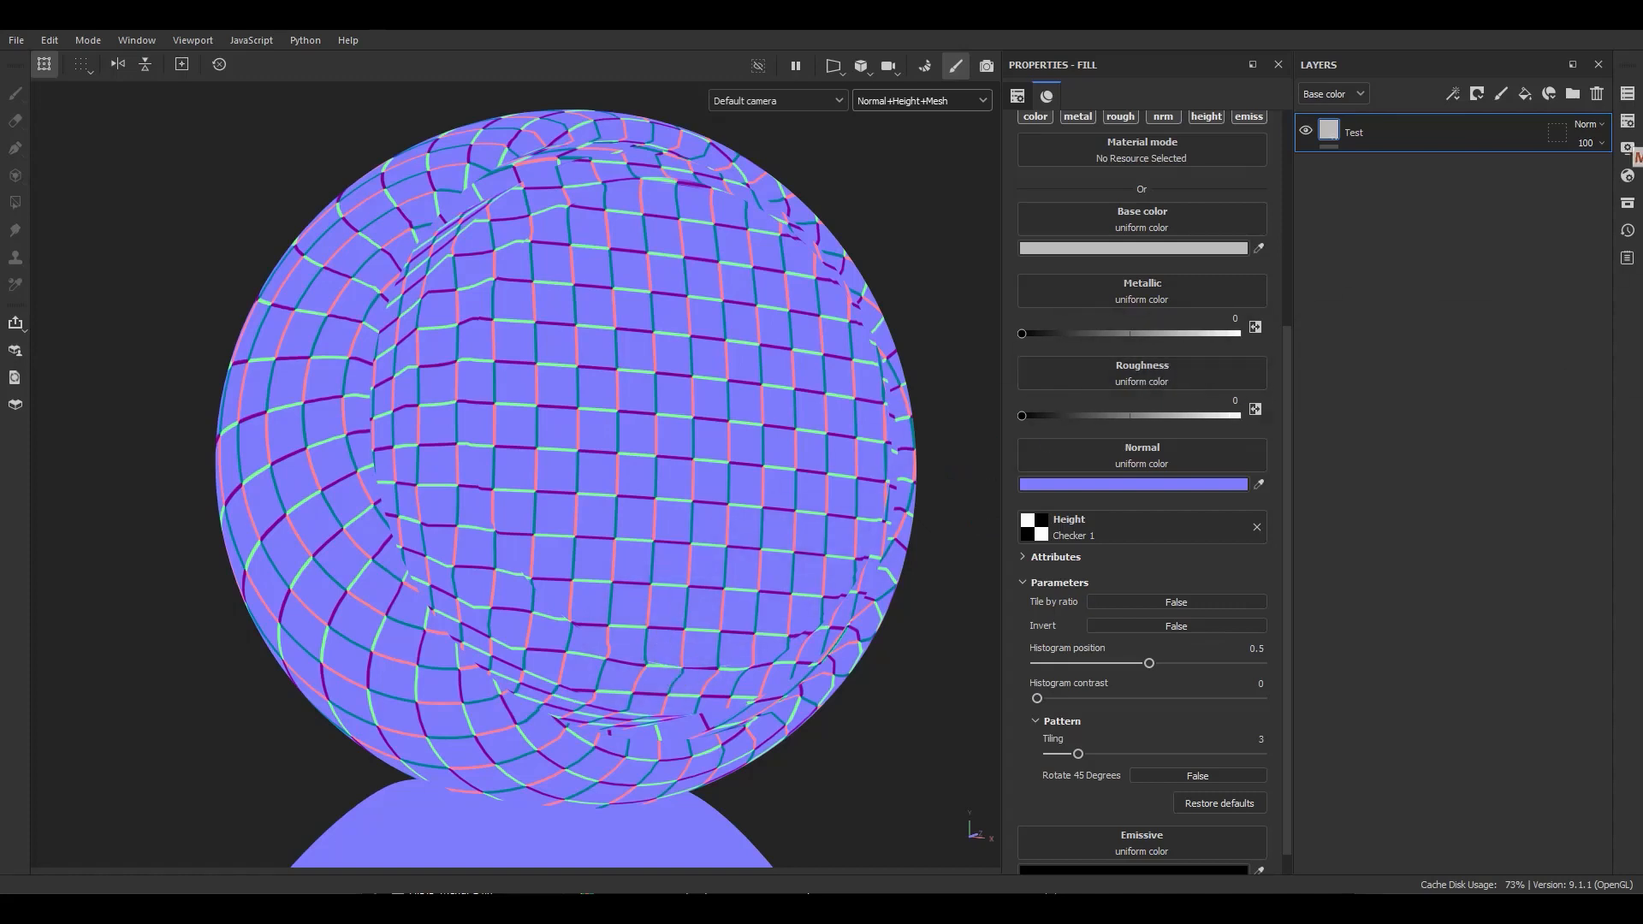
pyautogui.click(920, 101)
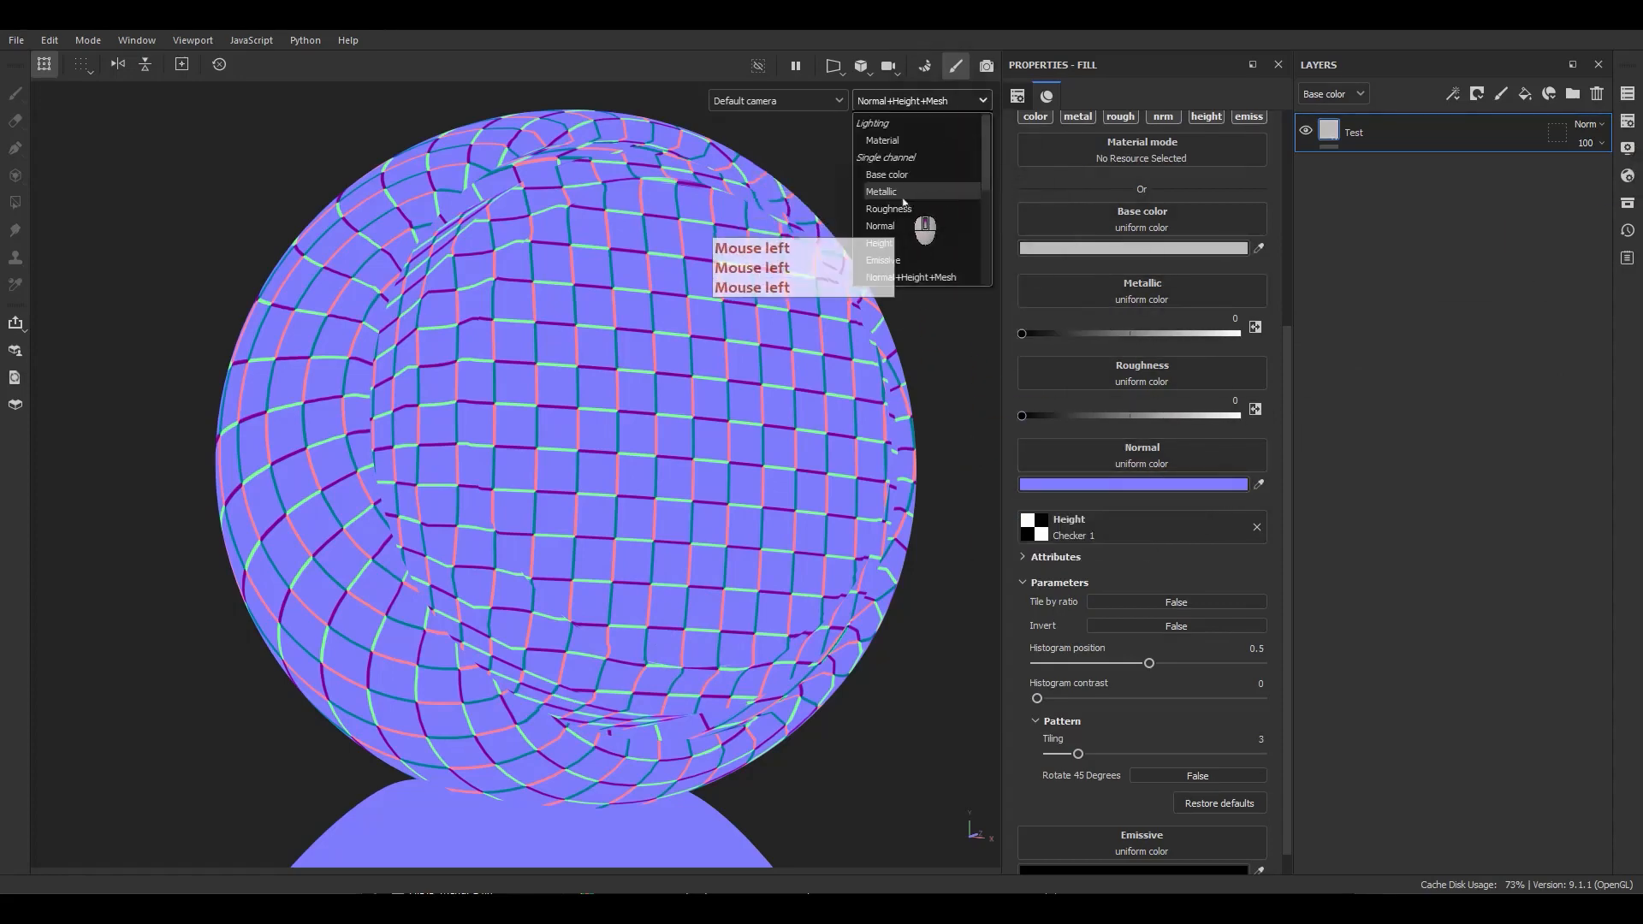
pyautogui.click(882, 141)
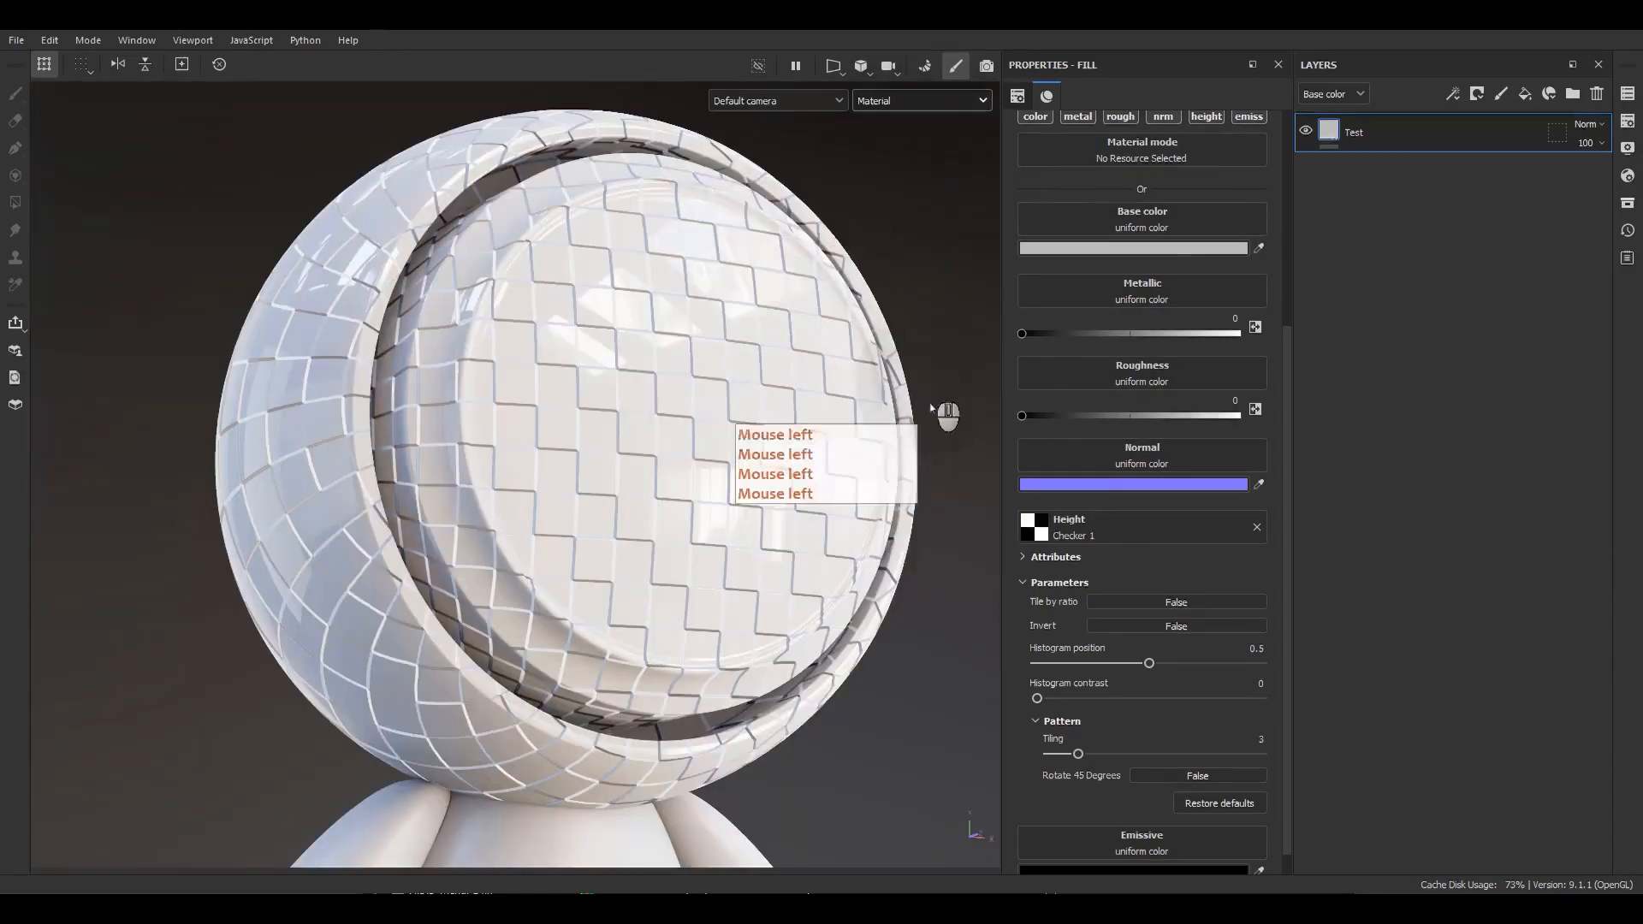
# Remove the checker from the Height channel and set the emissive color to red FF0000.
pyautogui.click(1257, 528)
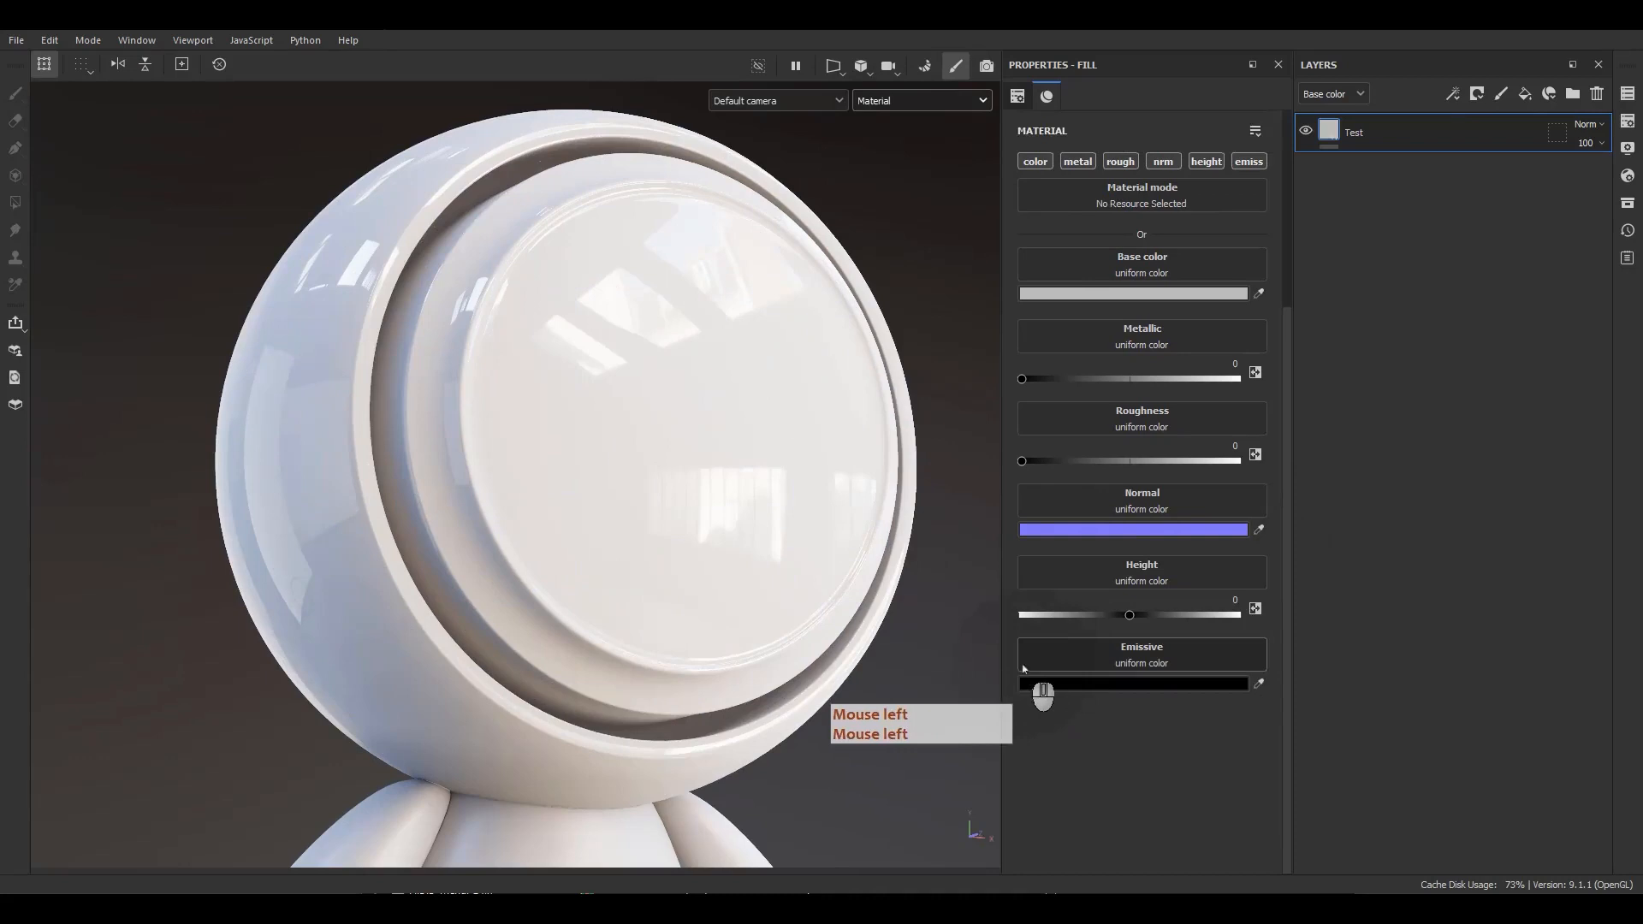
pyautogui.click(1100, 686)
pyautogui.moveTo(960, 398); pyautogui.dragTo(1044, 280)
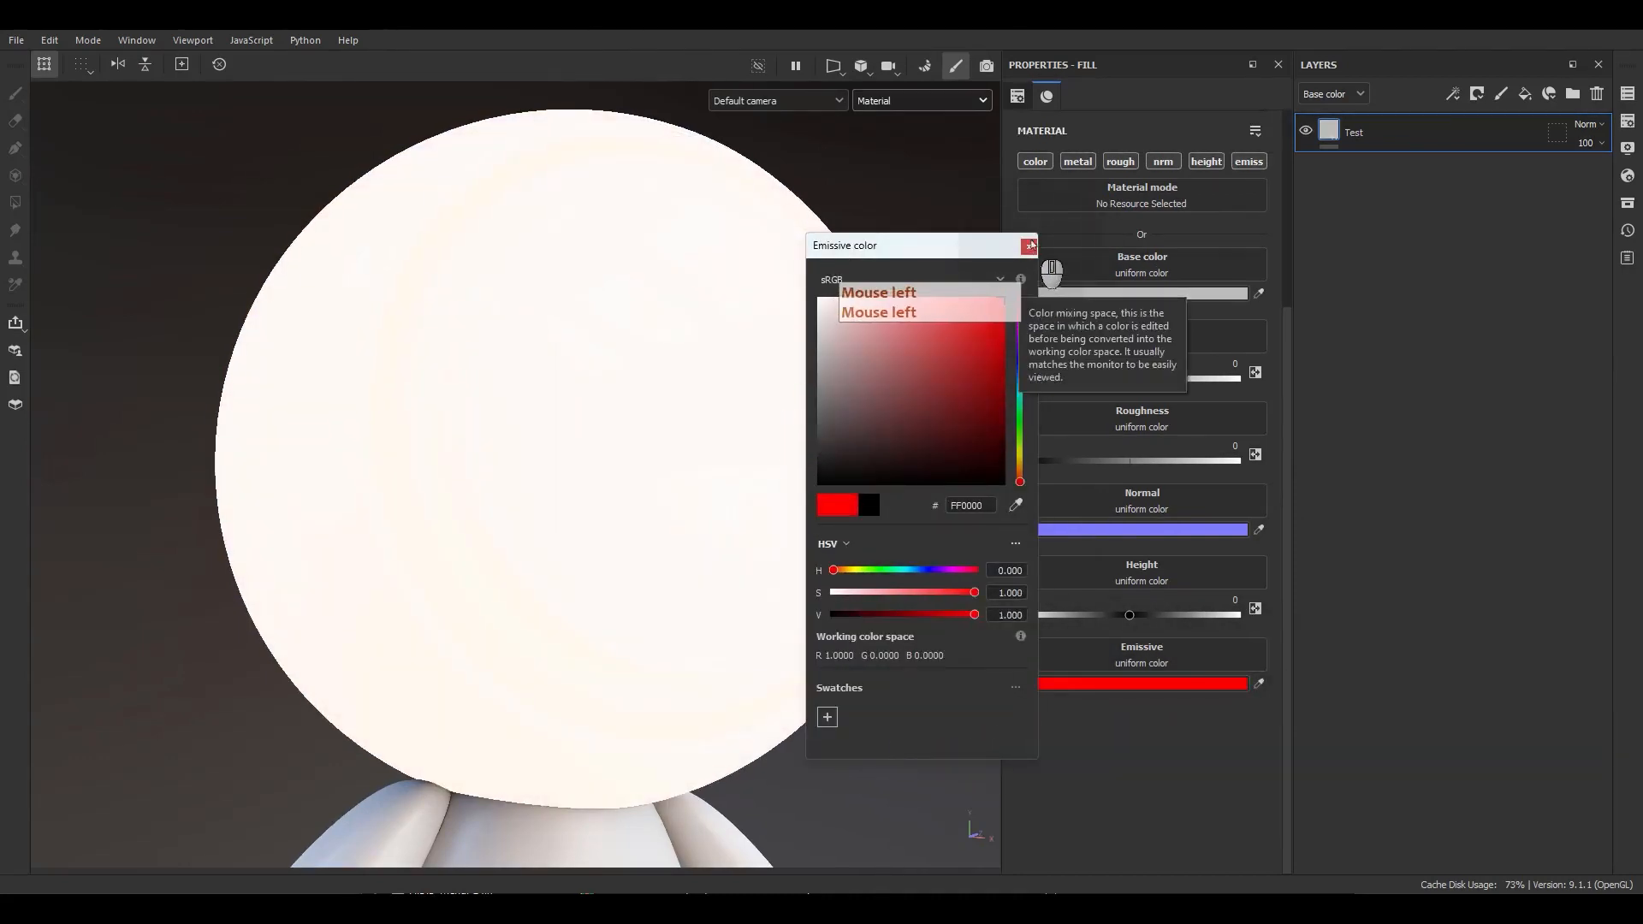
pyautogui.click(1029, 247)
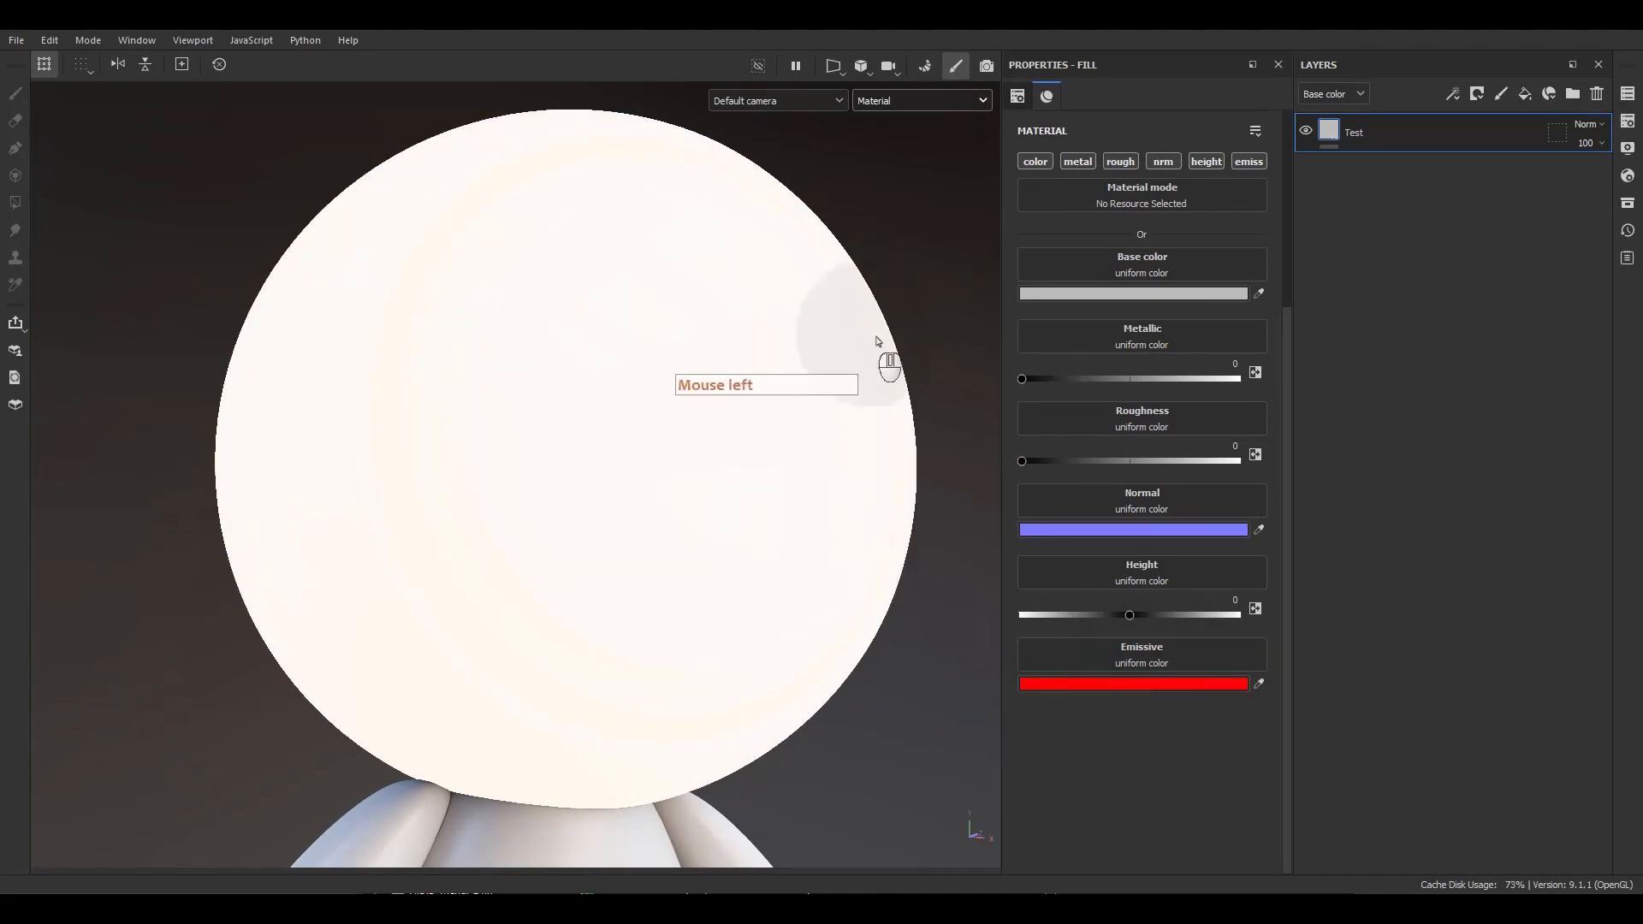
pyautogui.click(1131, 663)
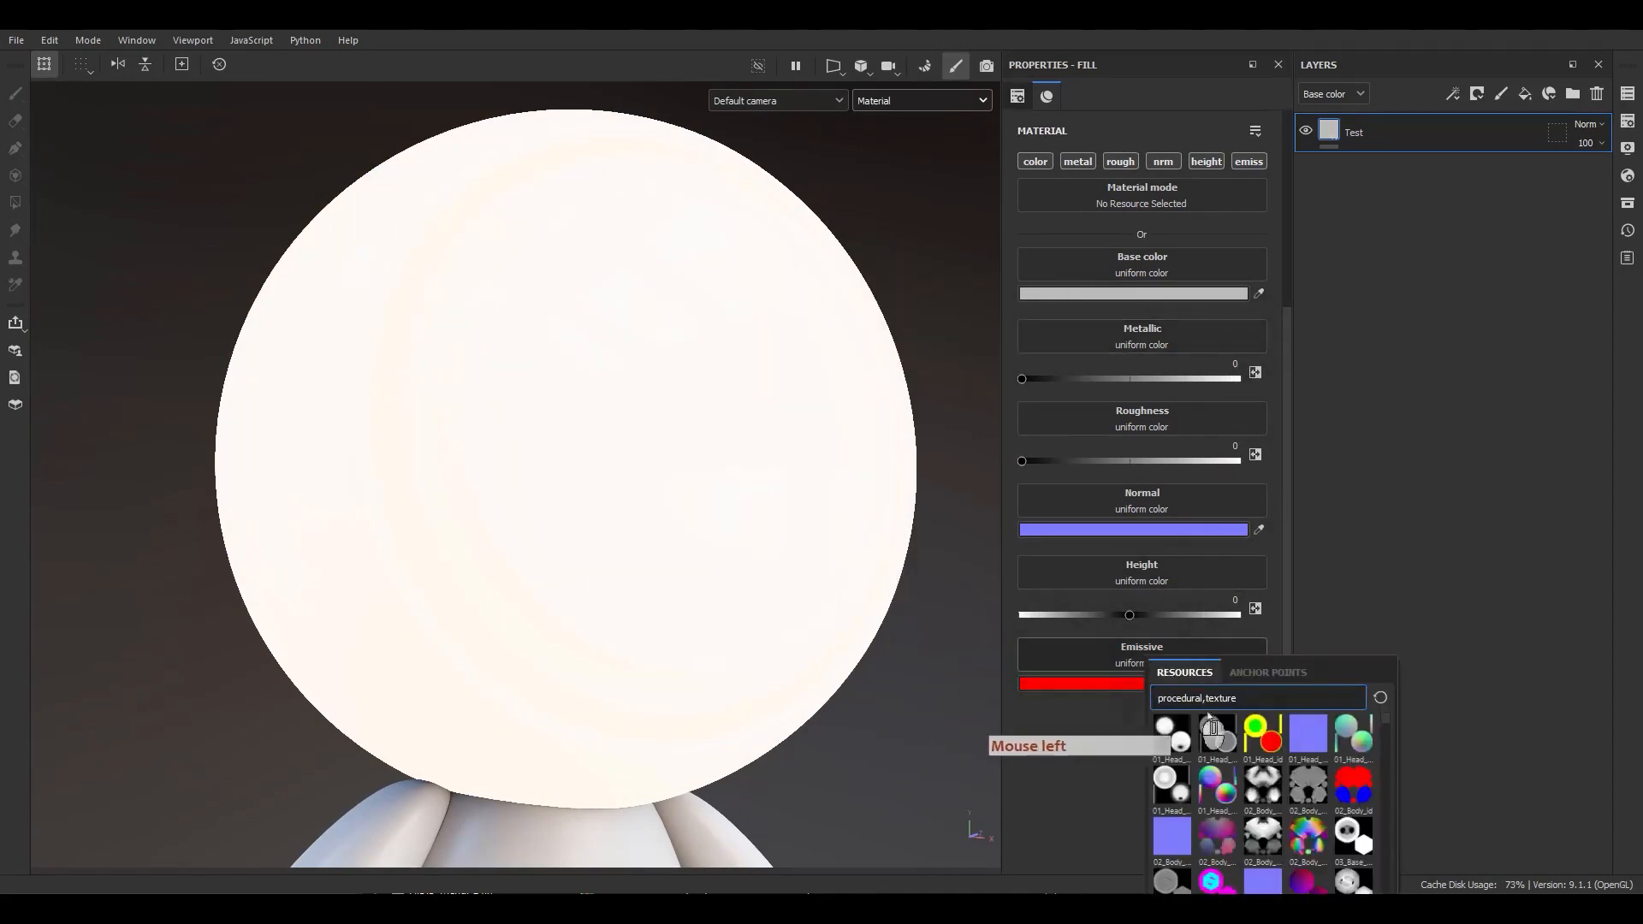
pyautogui.scroll(-10, 1243, 827)
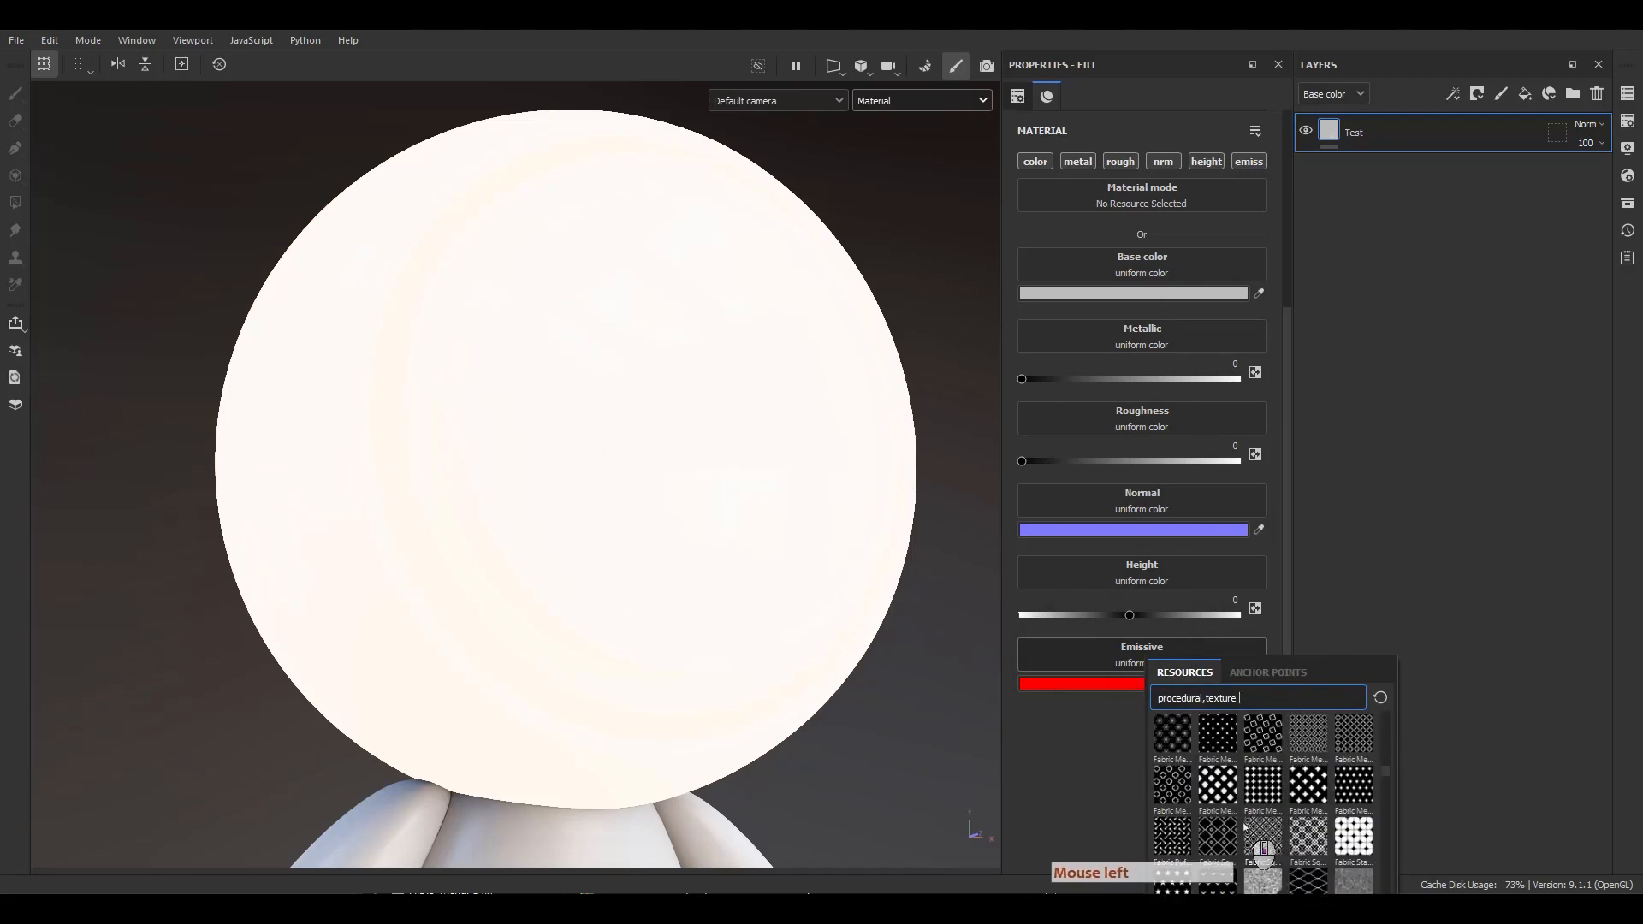
pyautogui.click(1039, 750)
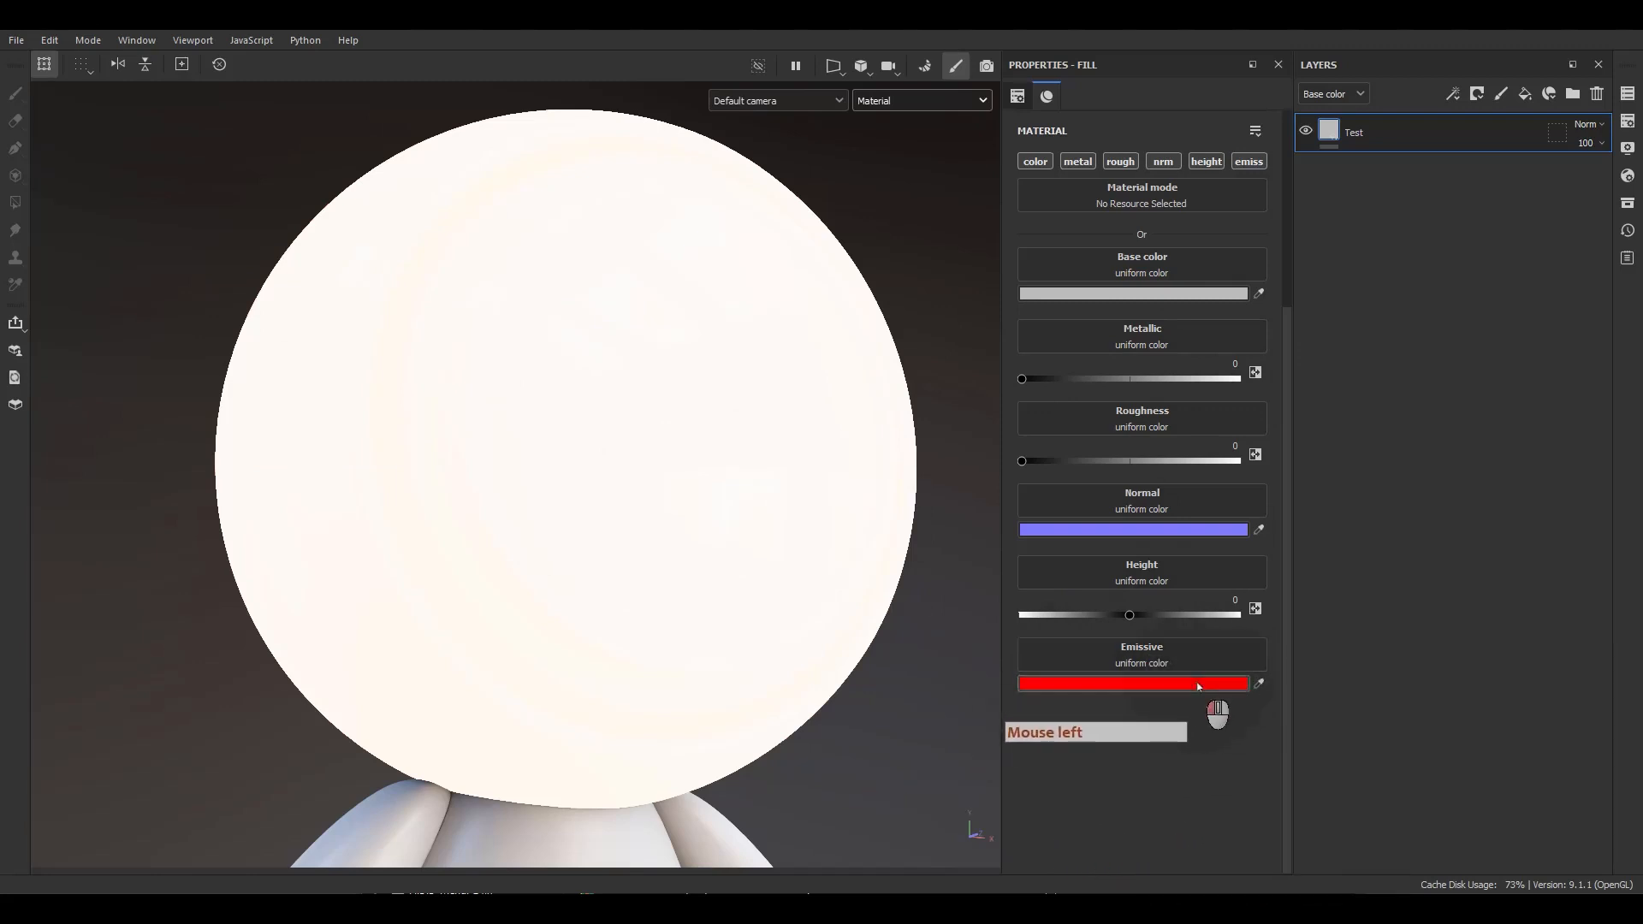
# Set the Test layer's emissive color back to black and close the color picker.
pyautogui.click(1194, 683)
pyautogui.moveTo(921, 473); pyautogui.dragTo(750, 569)
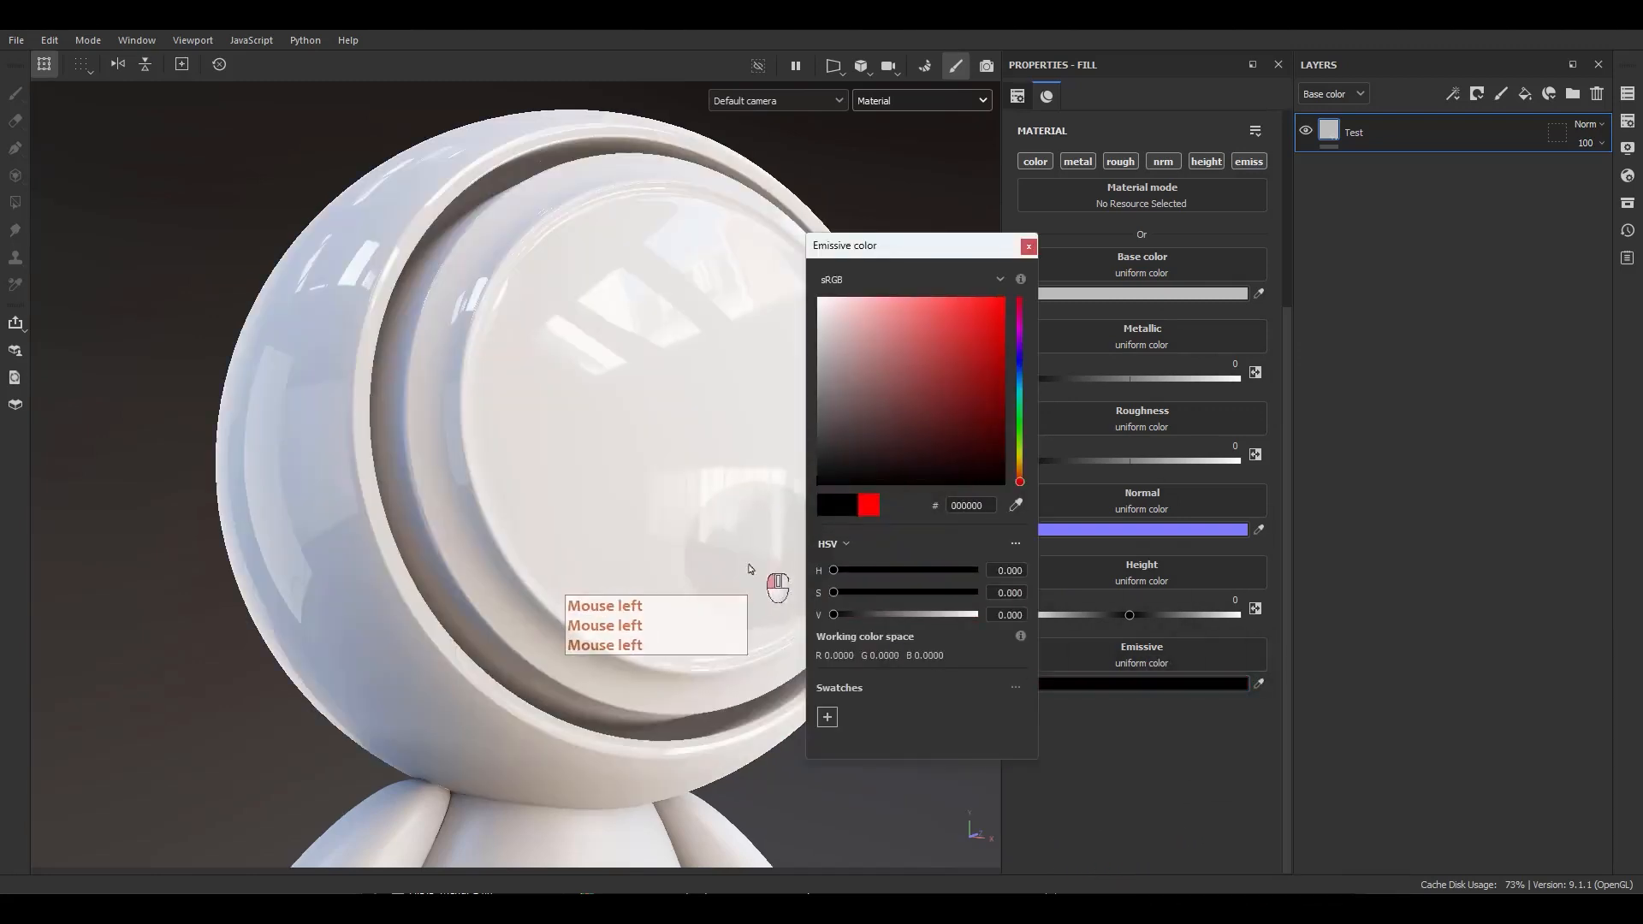
pyautogui.click(1029, 246)
# Add a new fill layer and rename it Emissive.
pyautogui.click(1524, 96)
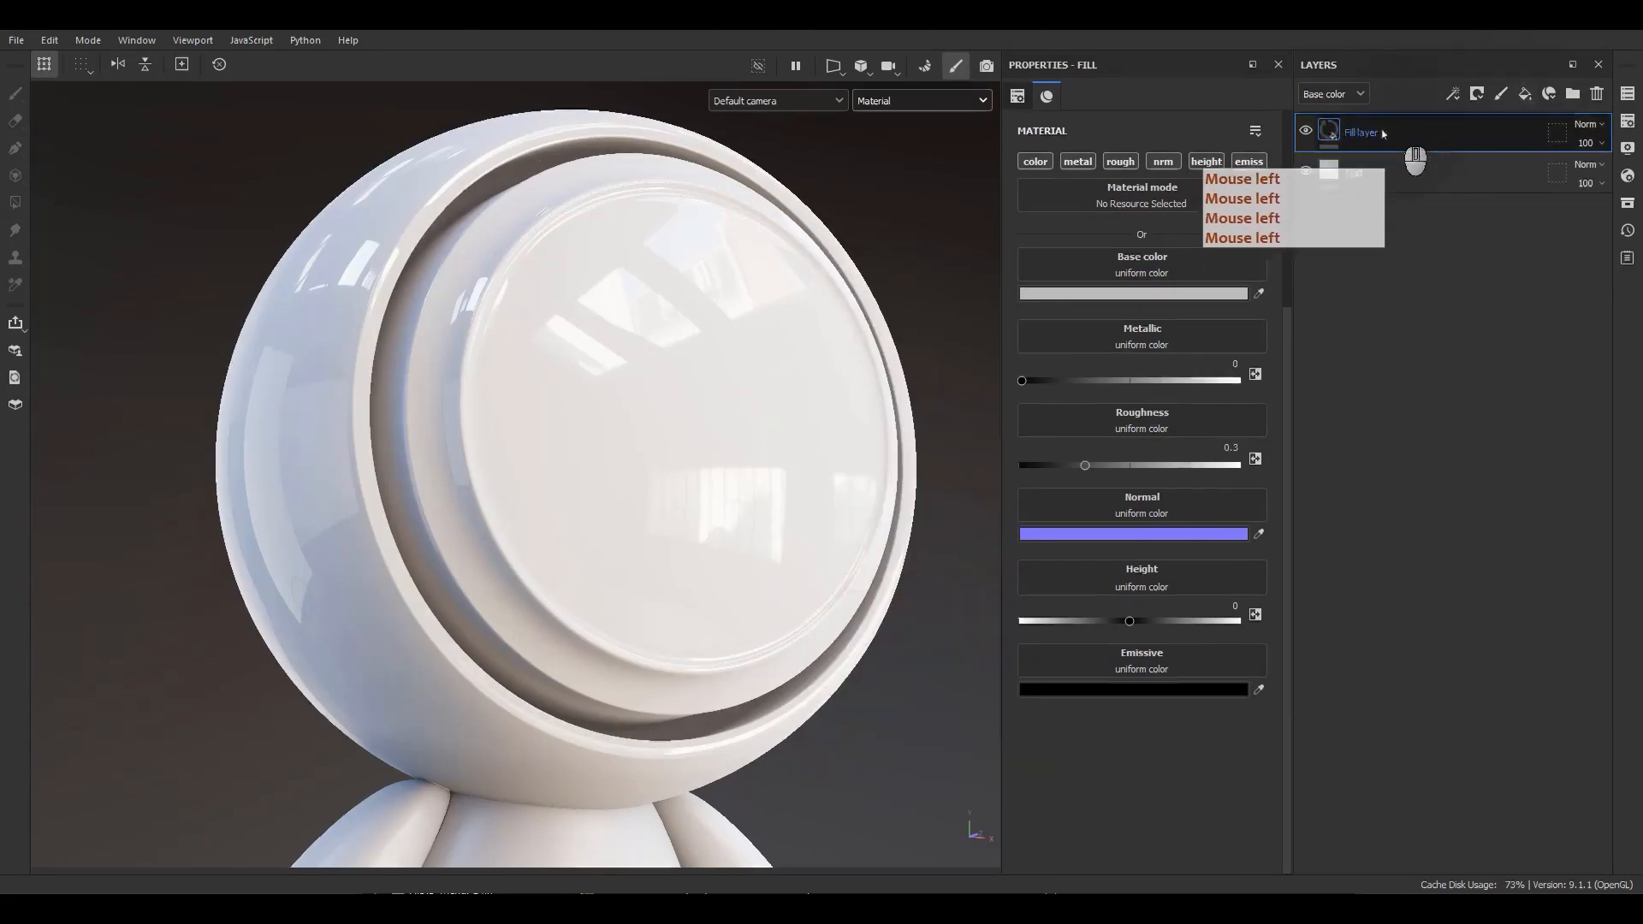
pyautogui.doubleClick(1396, 137)
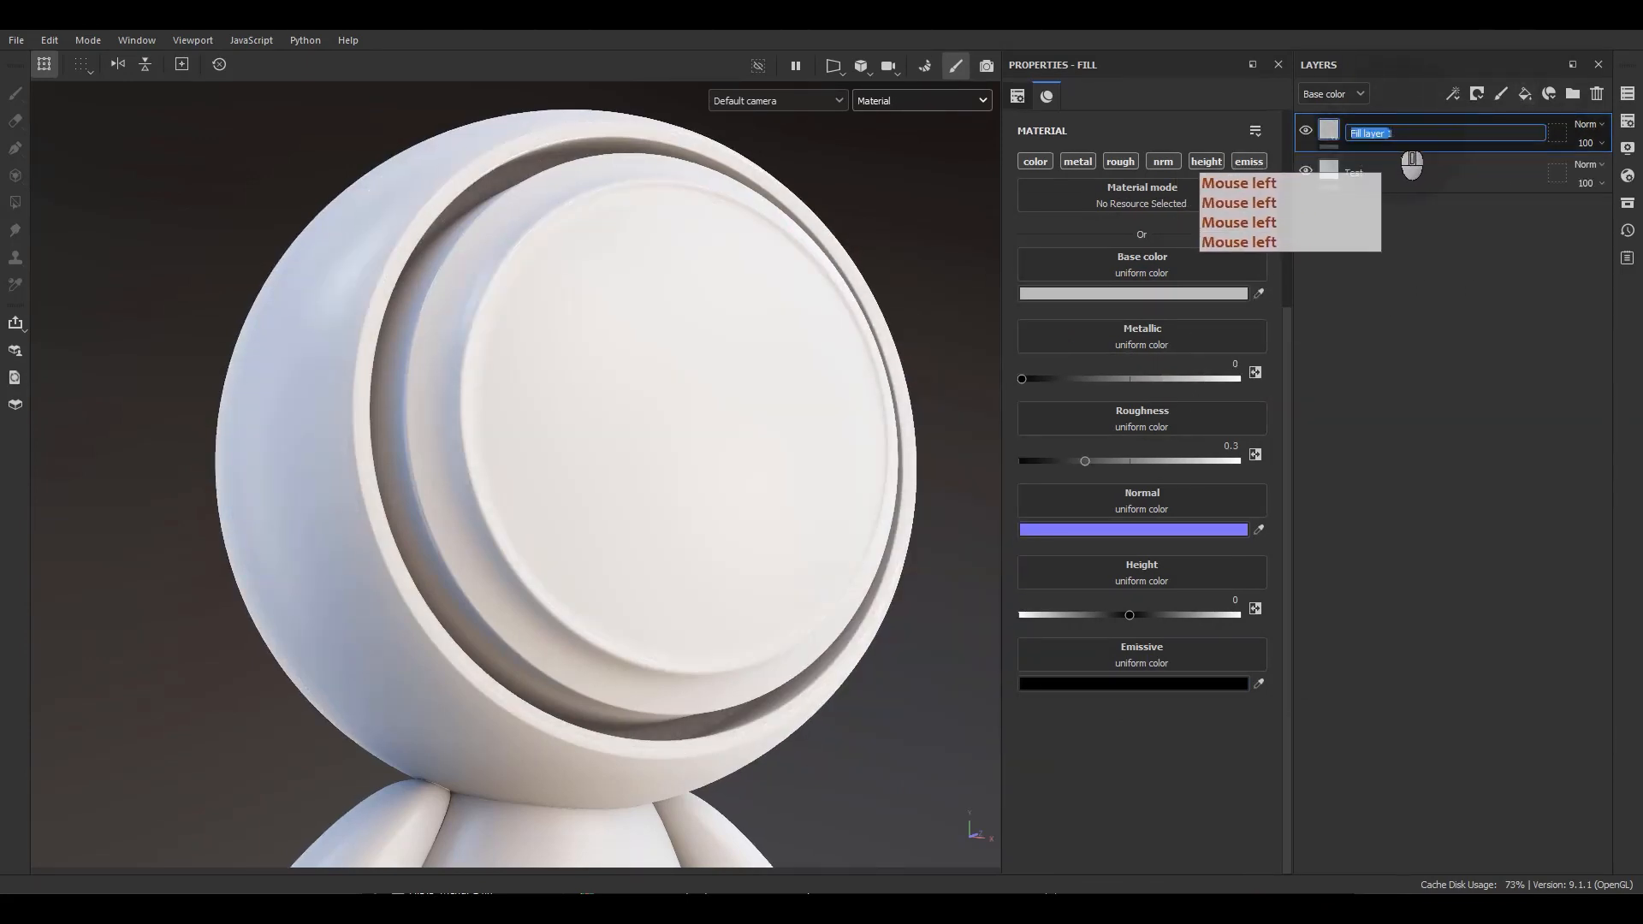
pyautogui.write('ERm')
pyautogui.press('BackSpace')
pyautogui.press('BackSpace')
pyautogui.write('m')
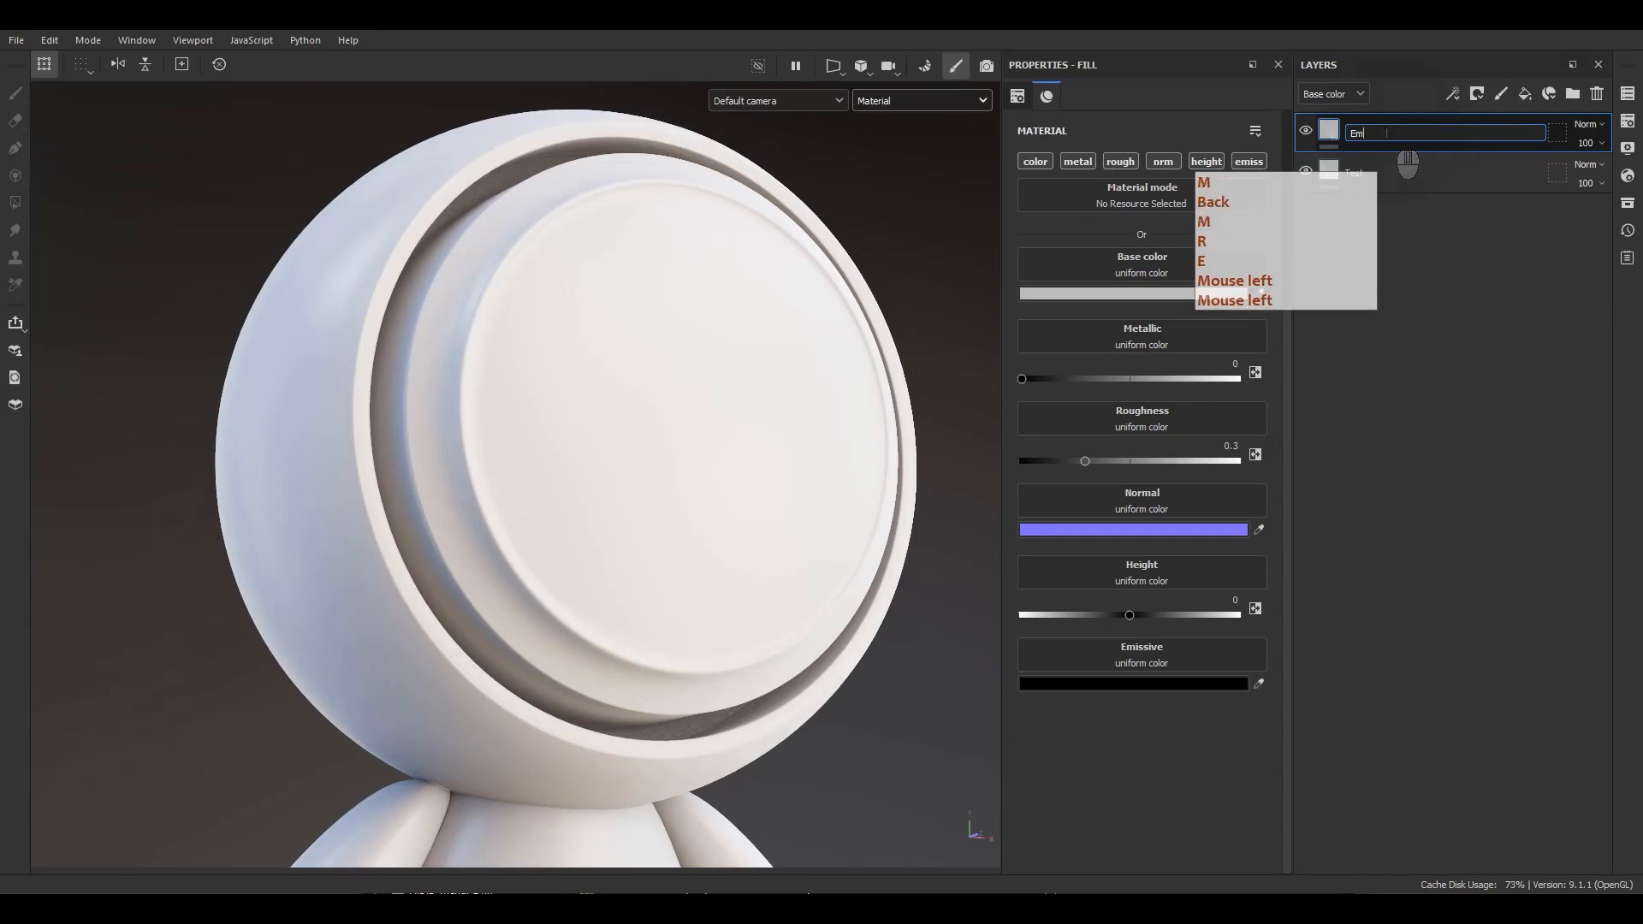
pyautogui.write('issive')
pyautogui.press('Return')
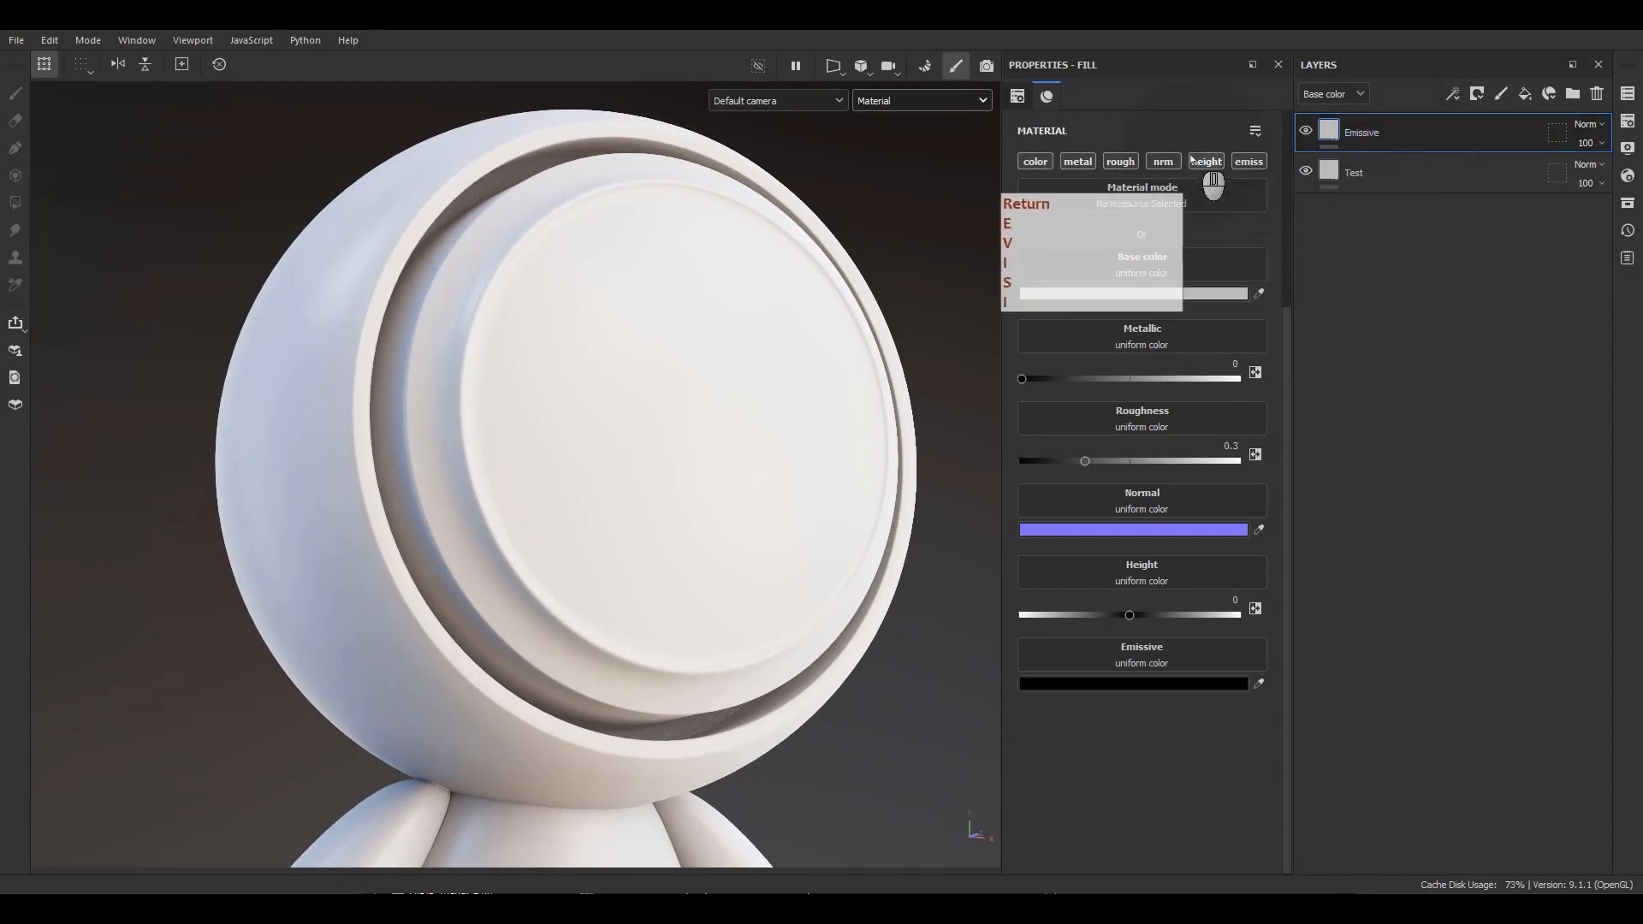
# Limit the Emissive layer to the emissive channel only and set its emissive color to red FF0000.
pyautogui.keyDown('alt'); pyautogui.click(1257, 165); pyautogui.keyUp('alt')
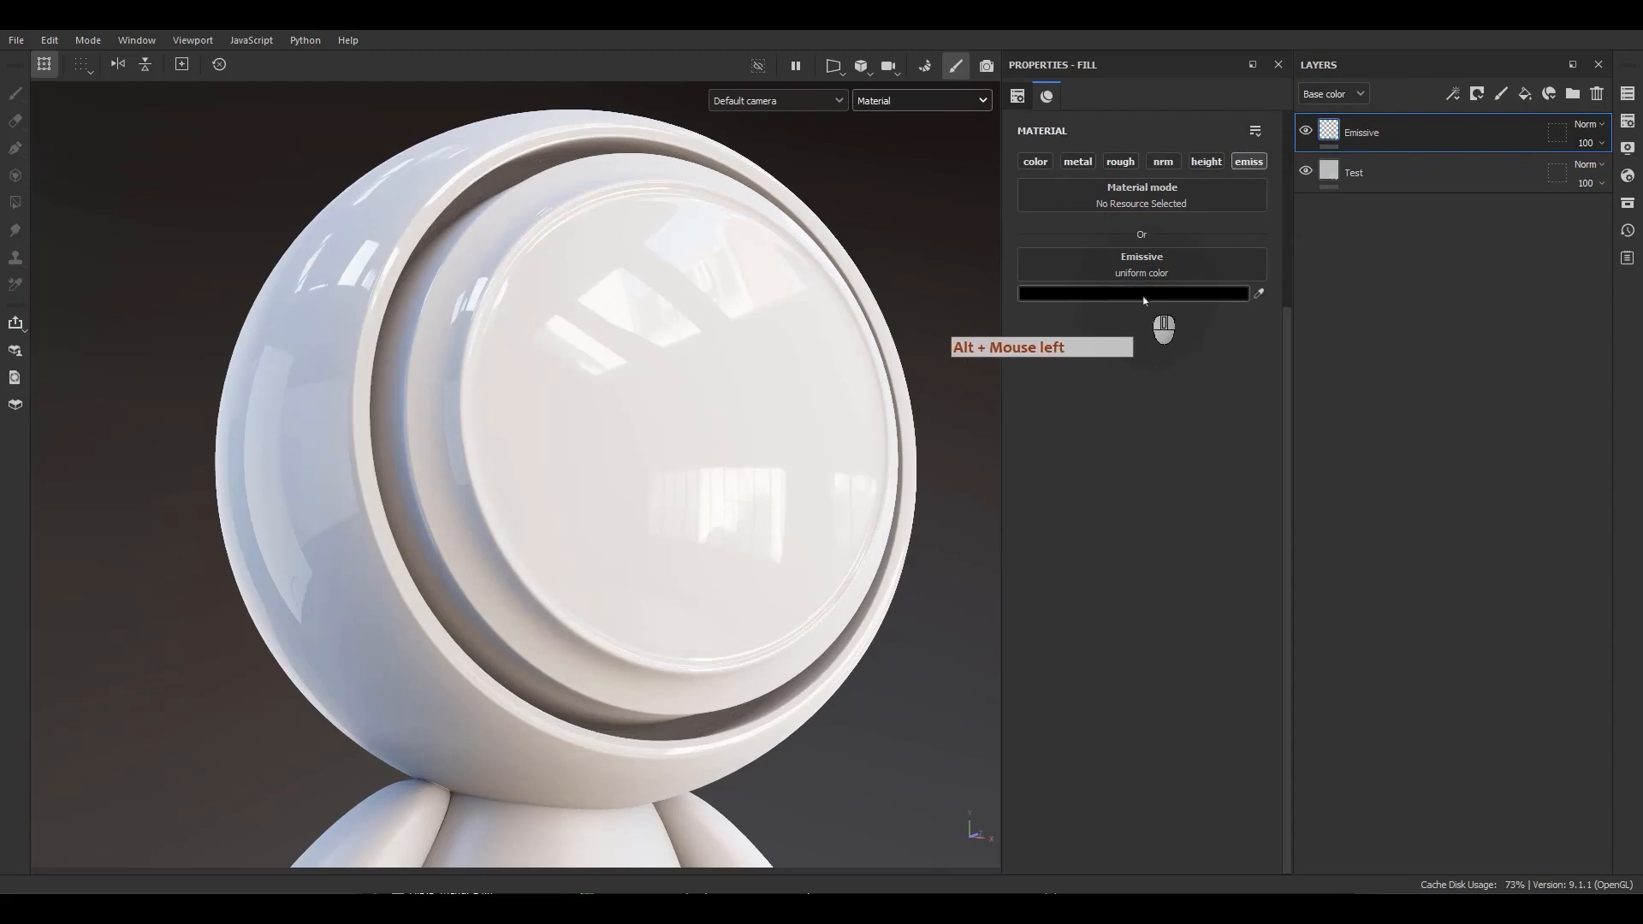
pyautogui.click(1112, 293)
pyautogui.moveTo(960, 371); pyautogui.dragTo(1056, 282)
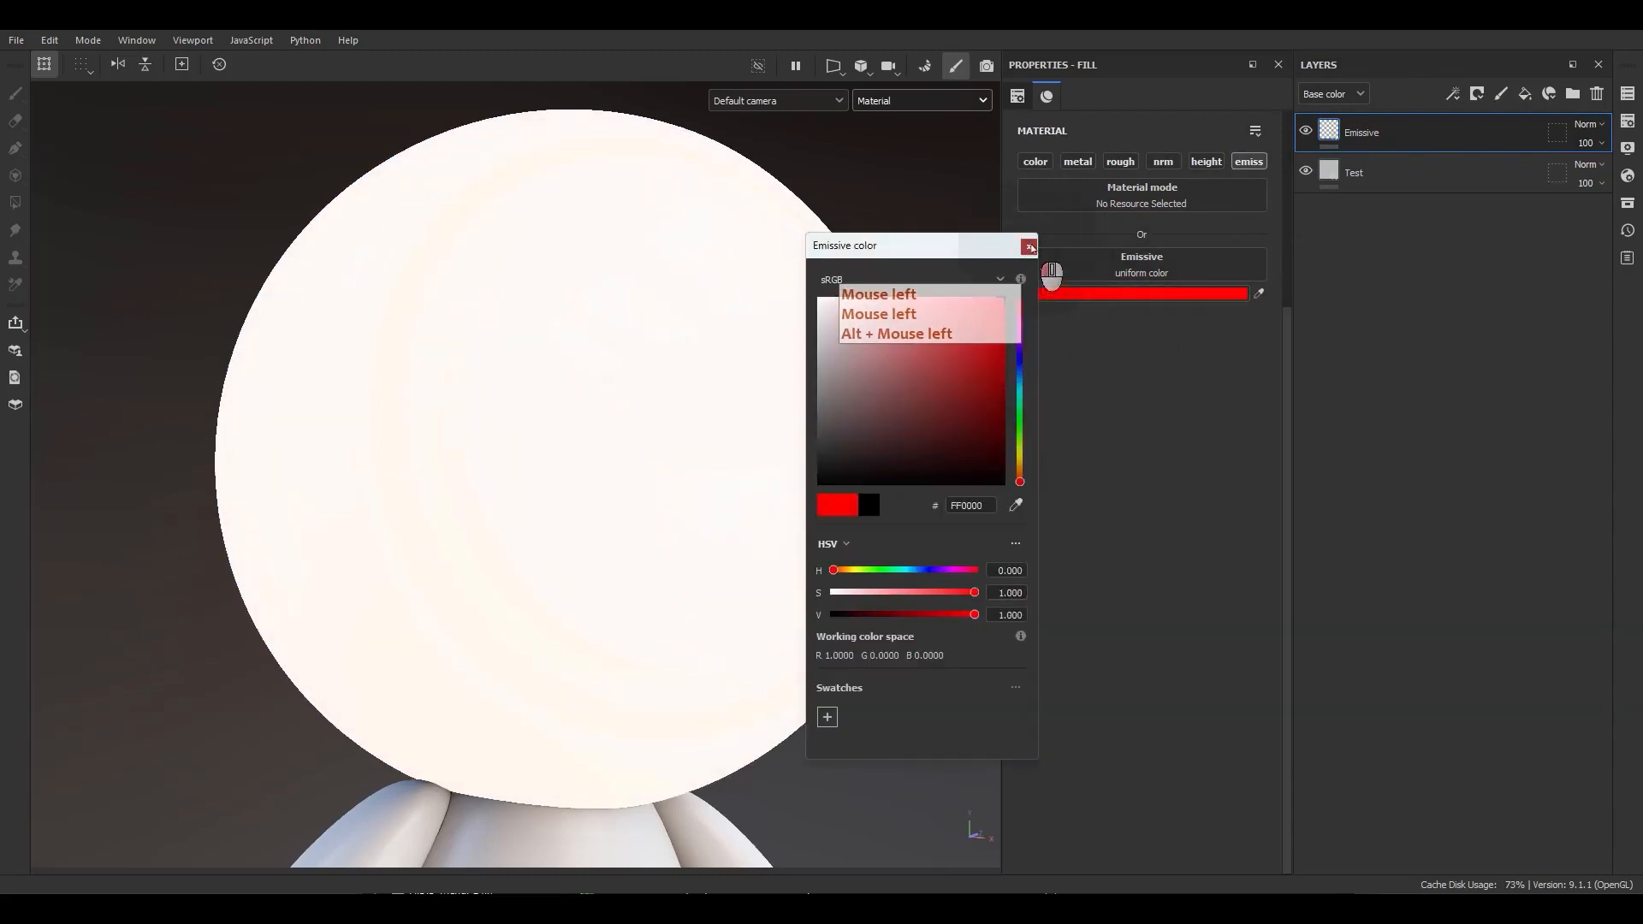
pyautogui.click(1030, 247)
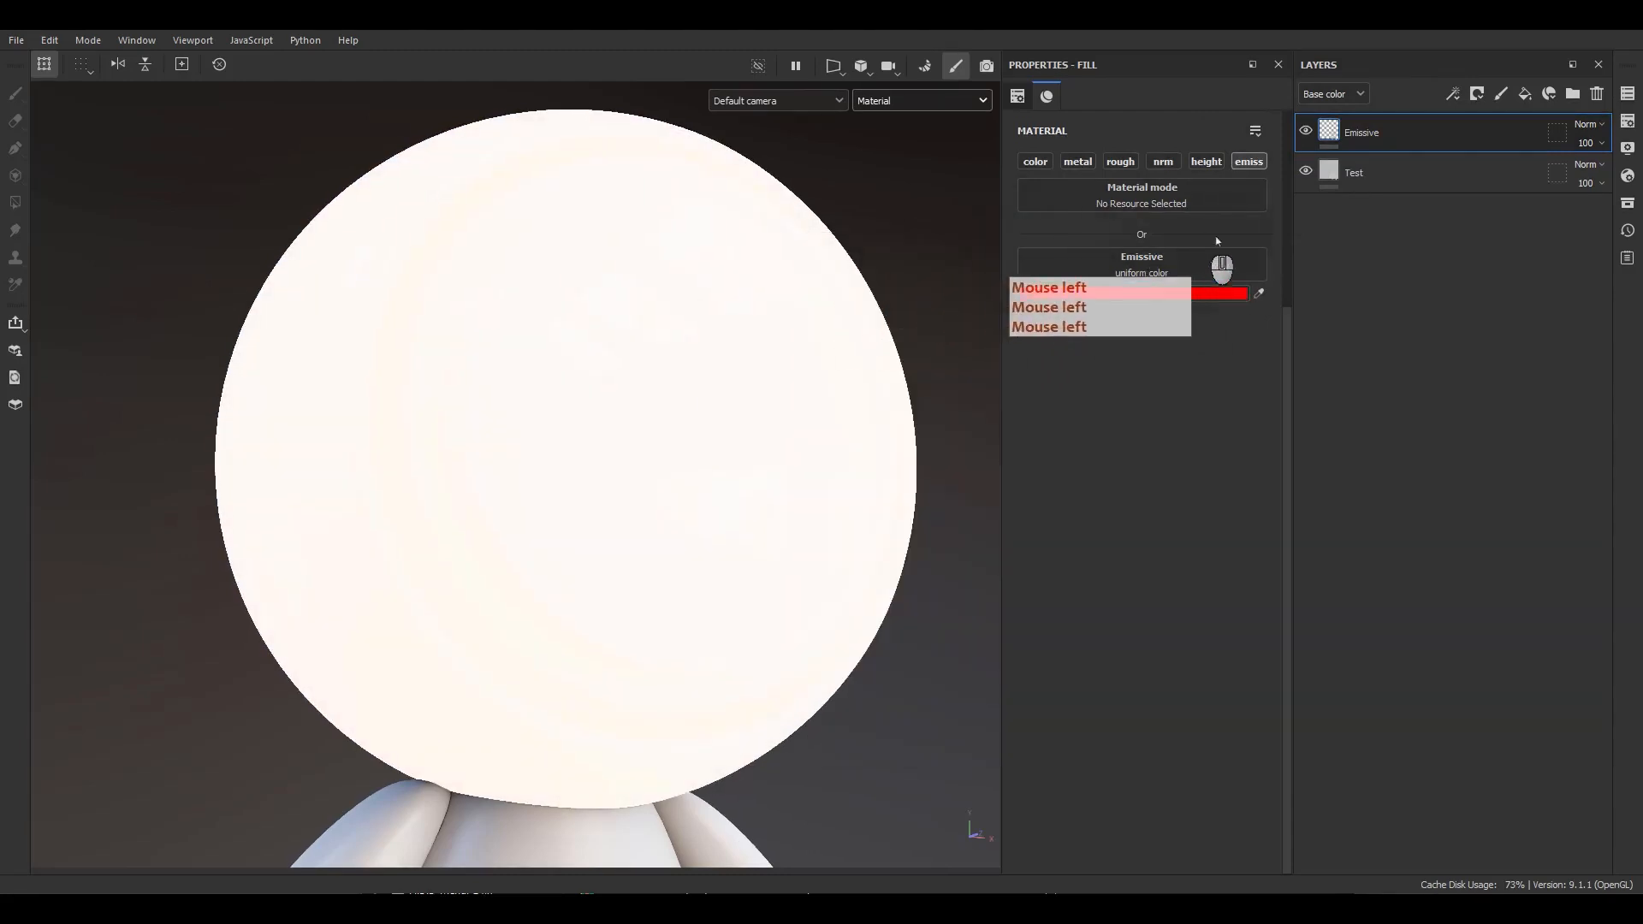
# Add a black mask to the Emissive layer and add a fill effect inside the mask.
pyautogui.rightClick(1361, 137)
pyautogui.click(1420, 165)
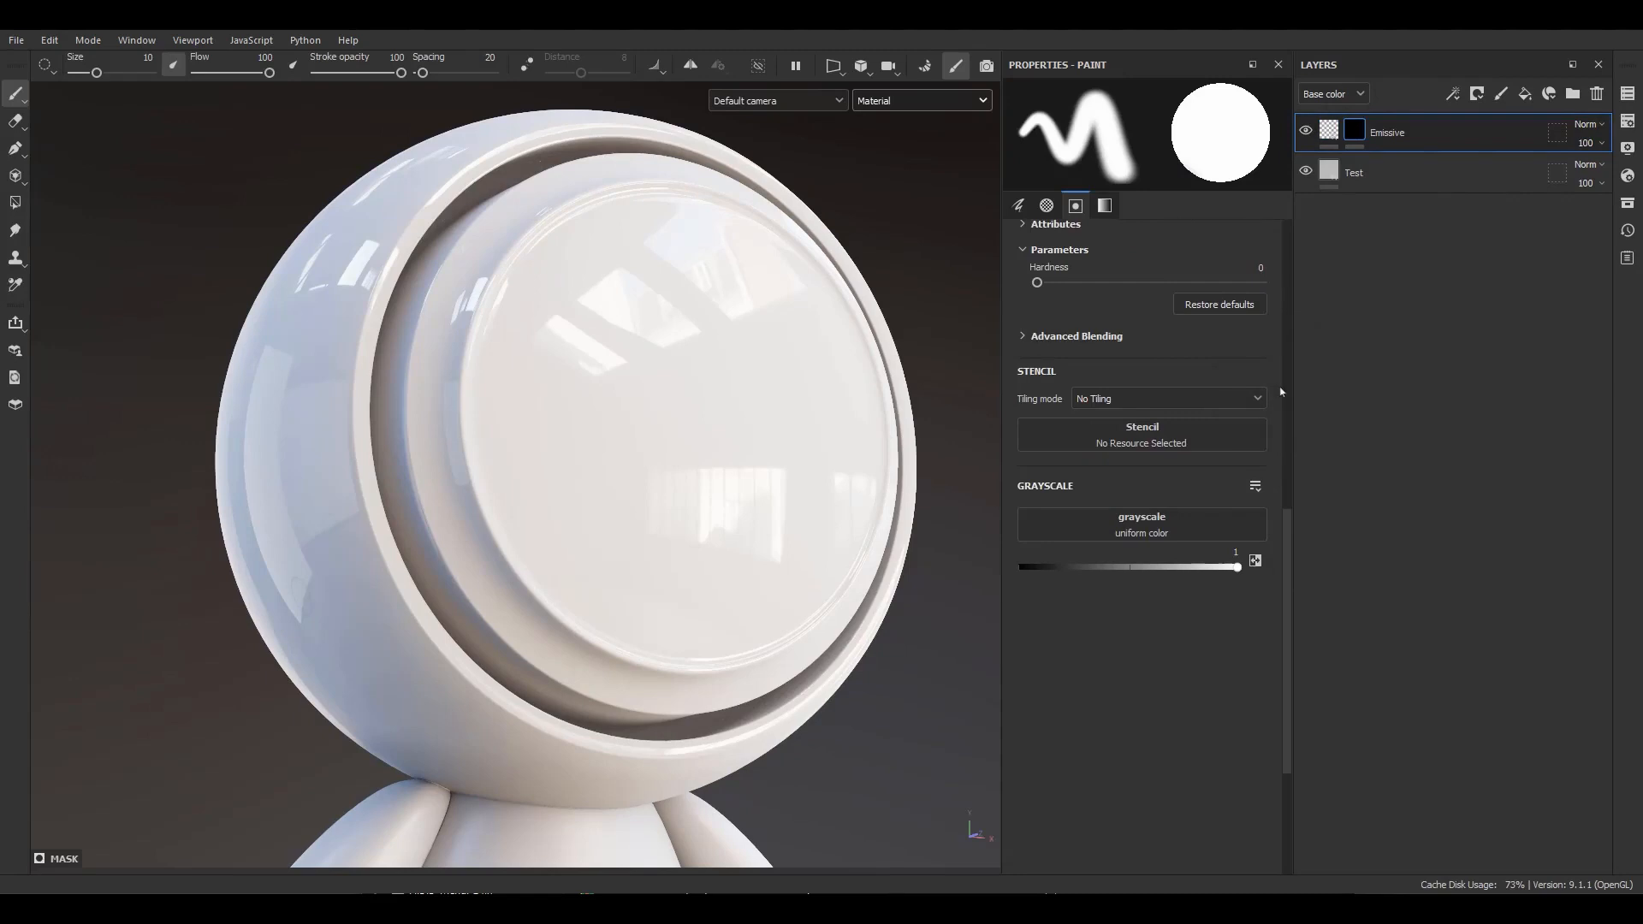
pyautogui.rightClick(1355, 132)
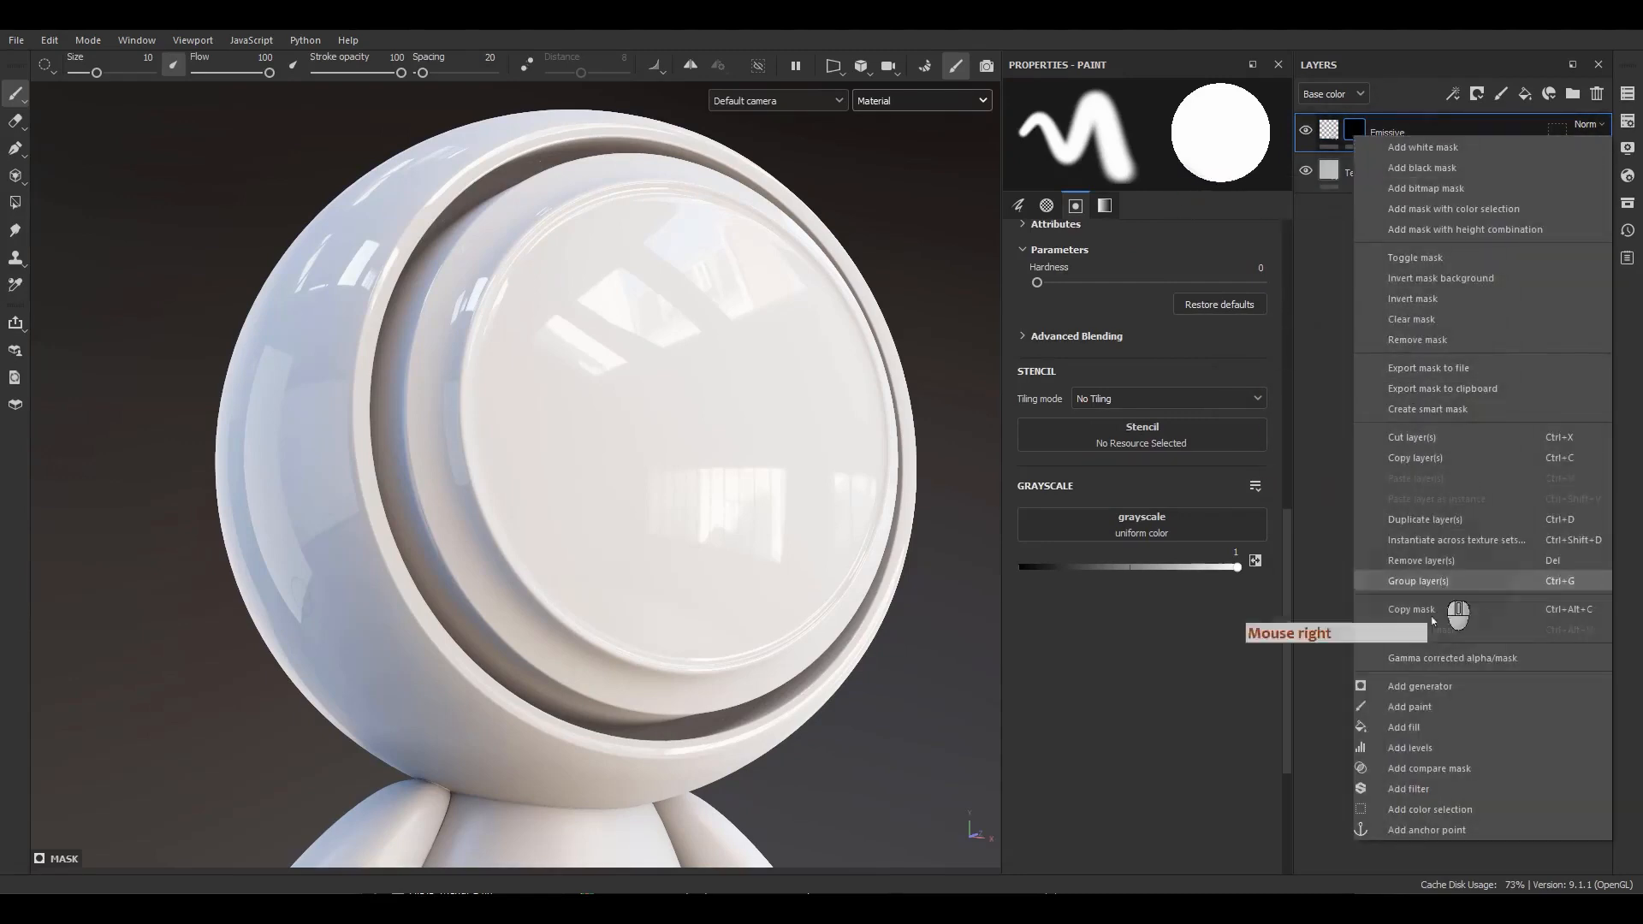
pyautogui.click(1408, 728)
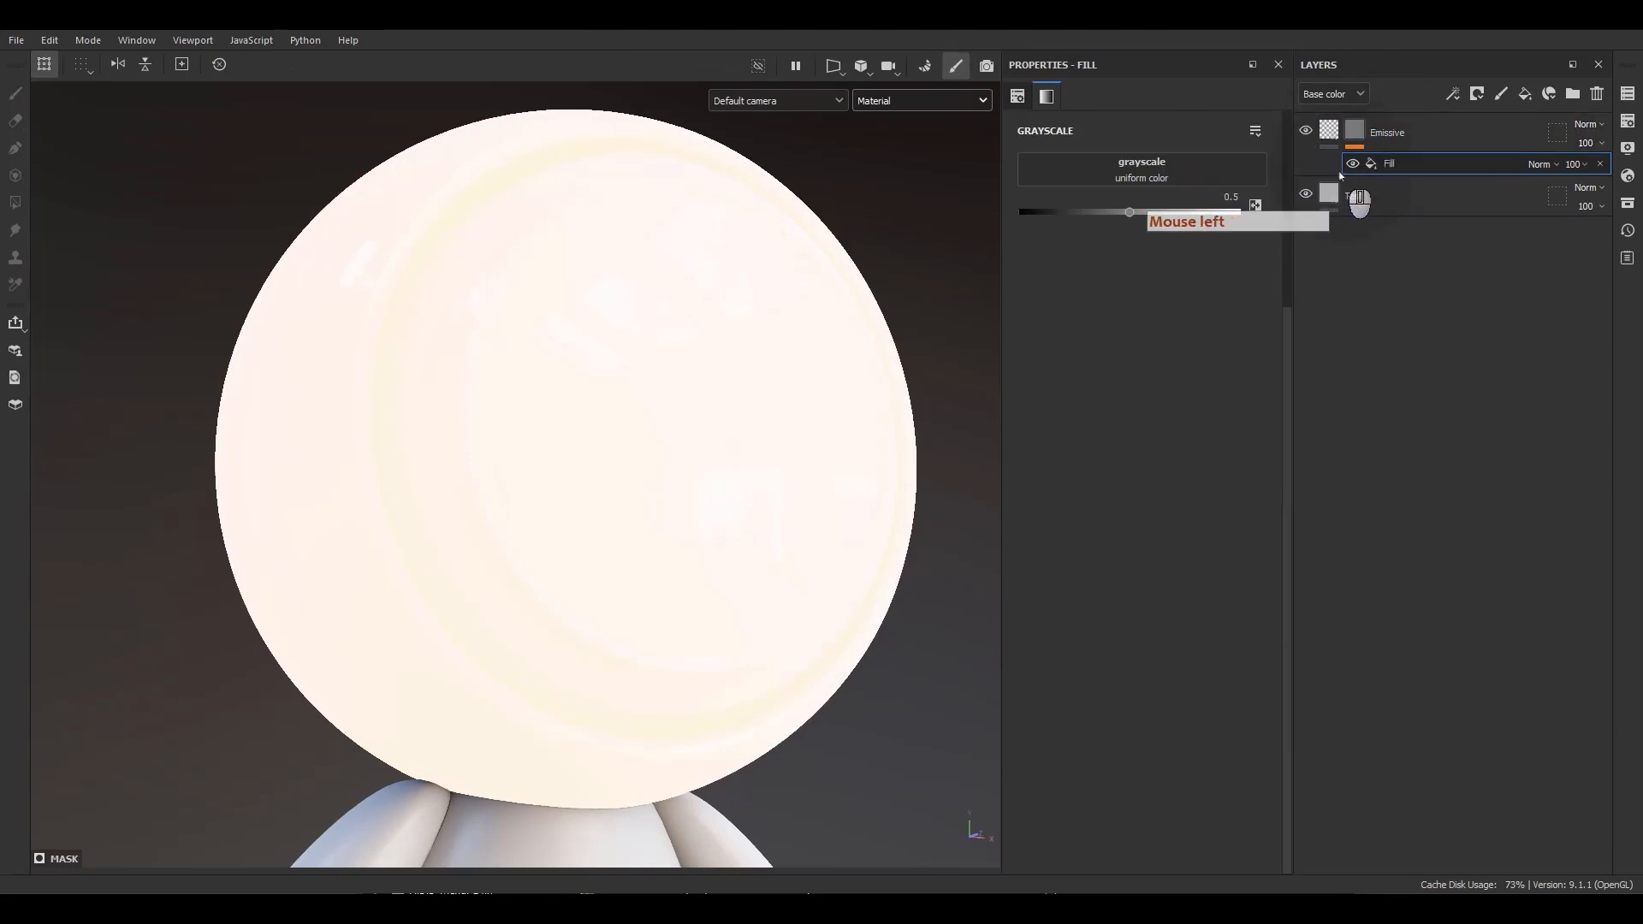
# Set the mask fill's grayscale input to the Fabric Alternate V procedural texture.
pyautogui.moveTo(1322, 136)
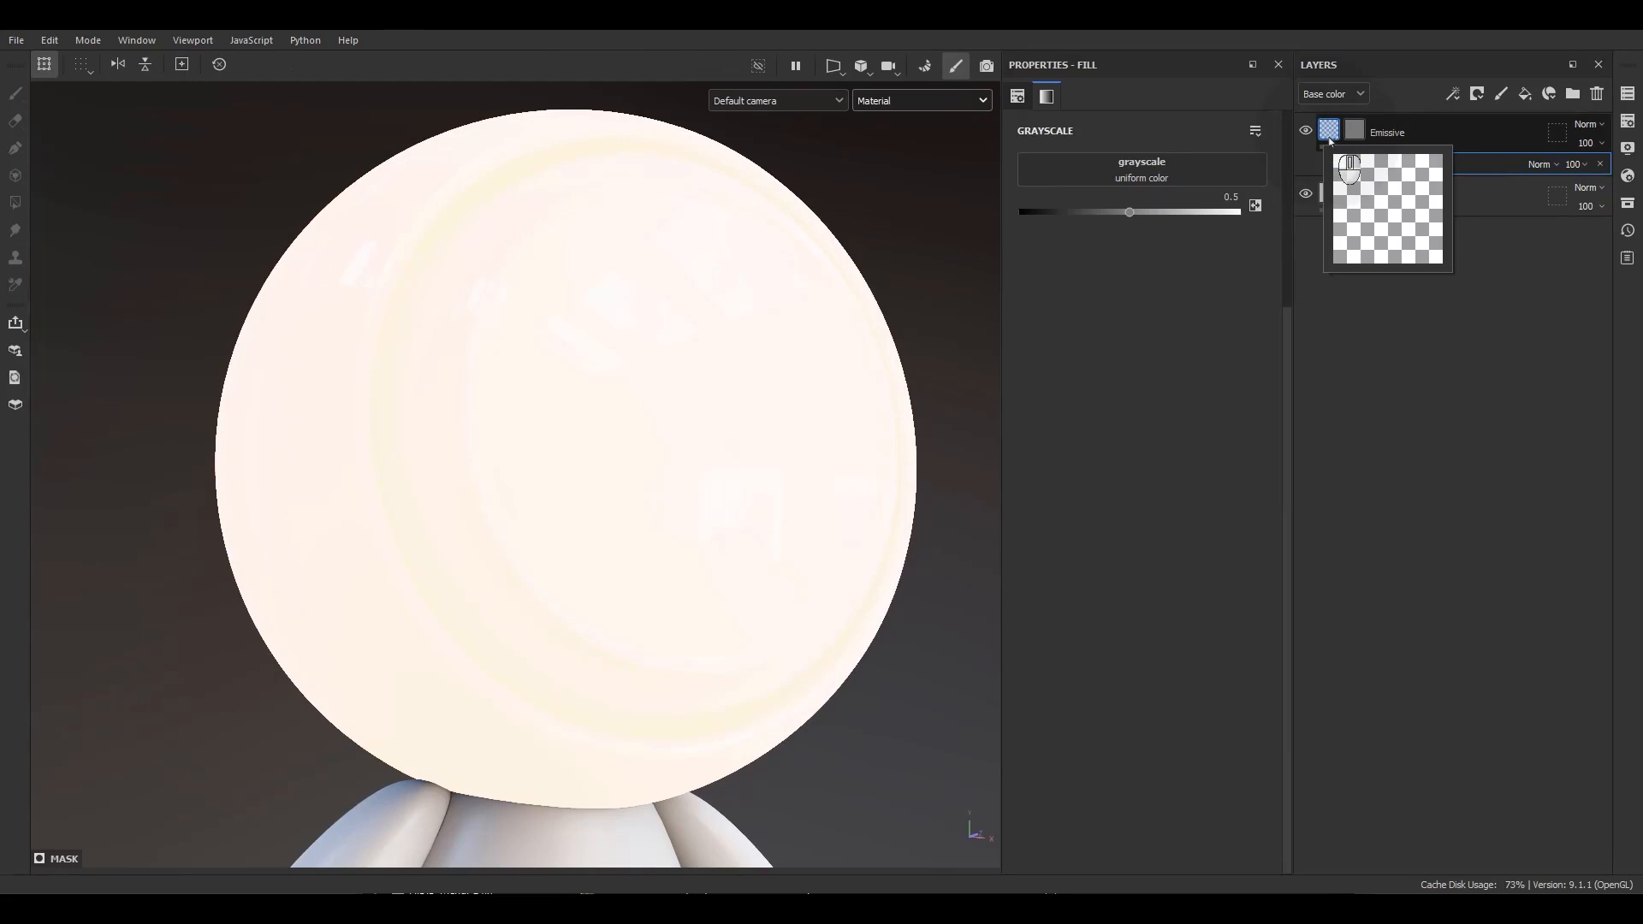
pyautogui.click(1384, 162)
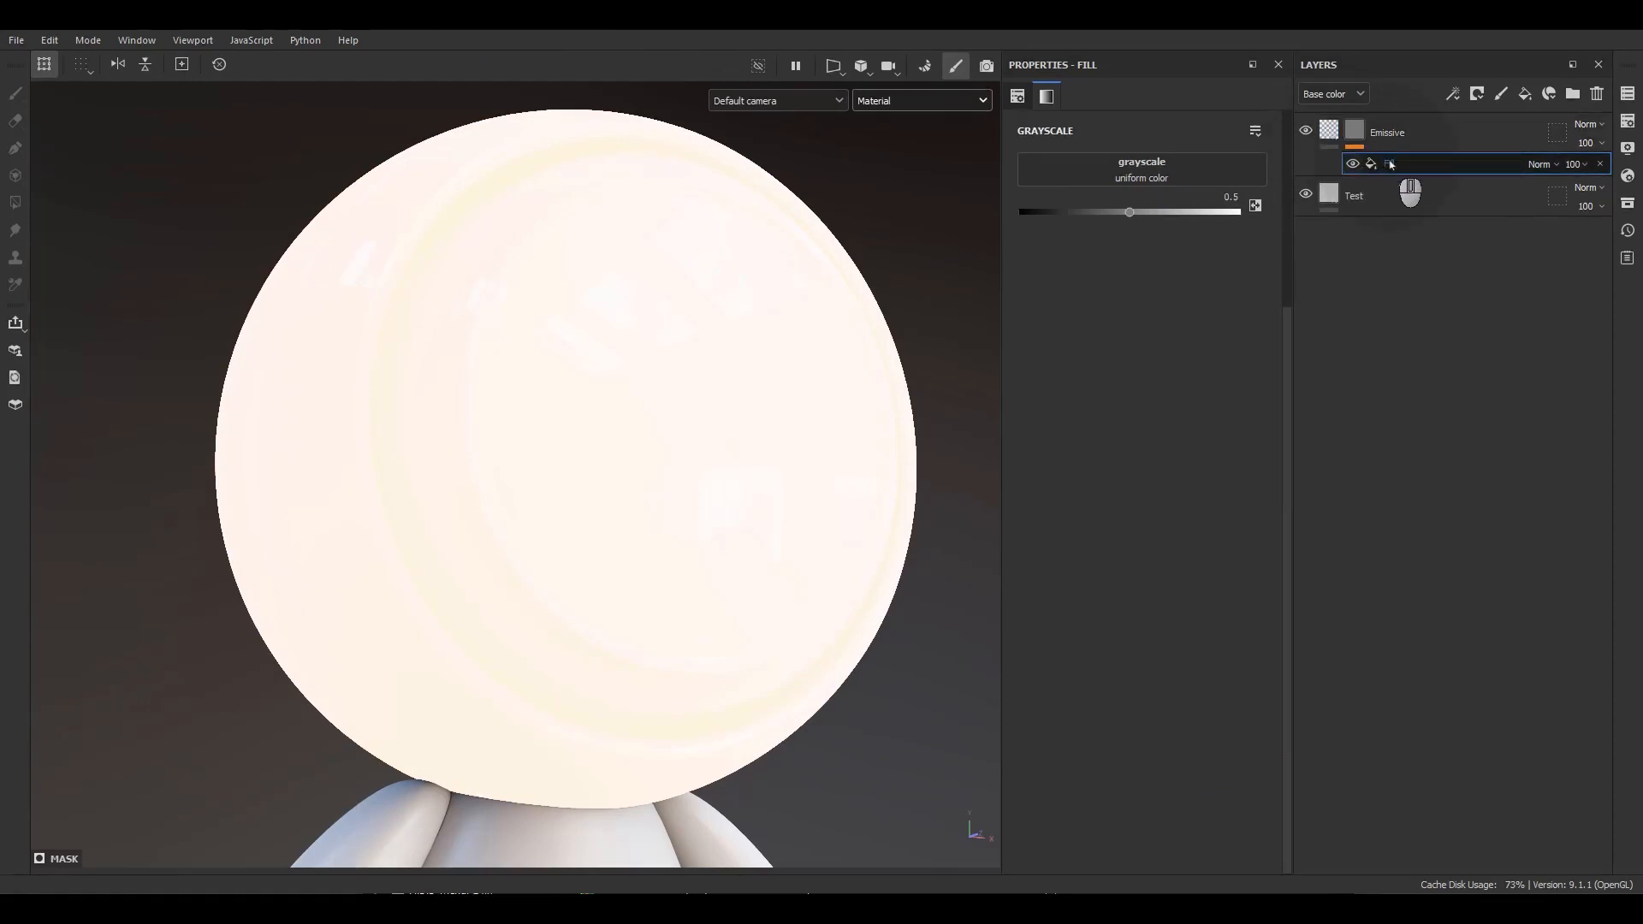
pyautogui.click(1394, 162)
pyautogui.click(1393, 163)
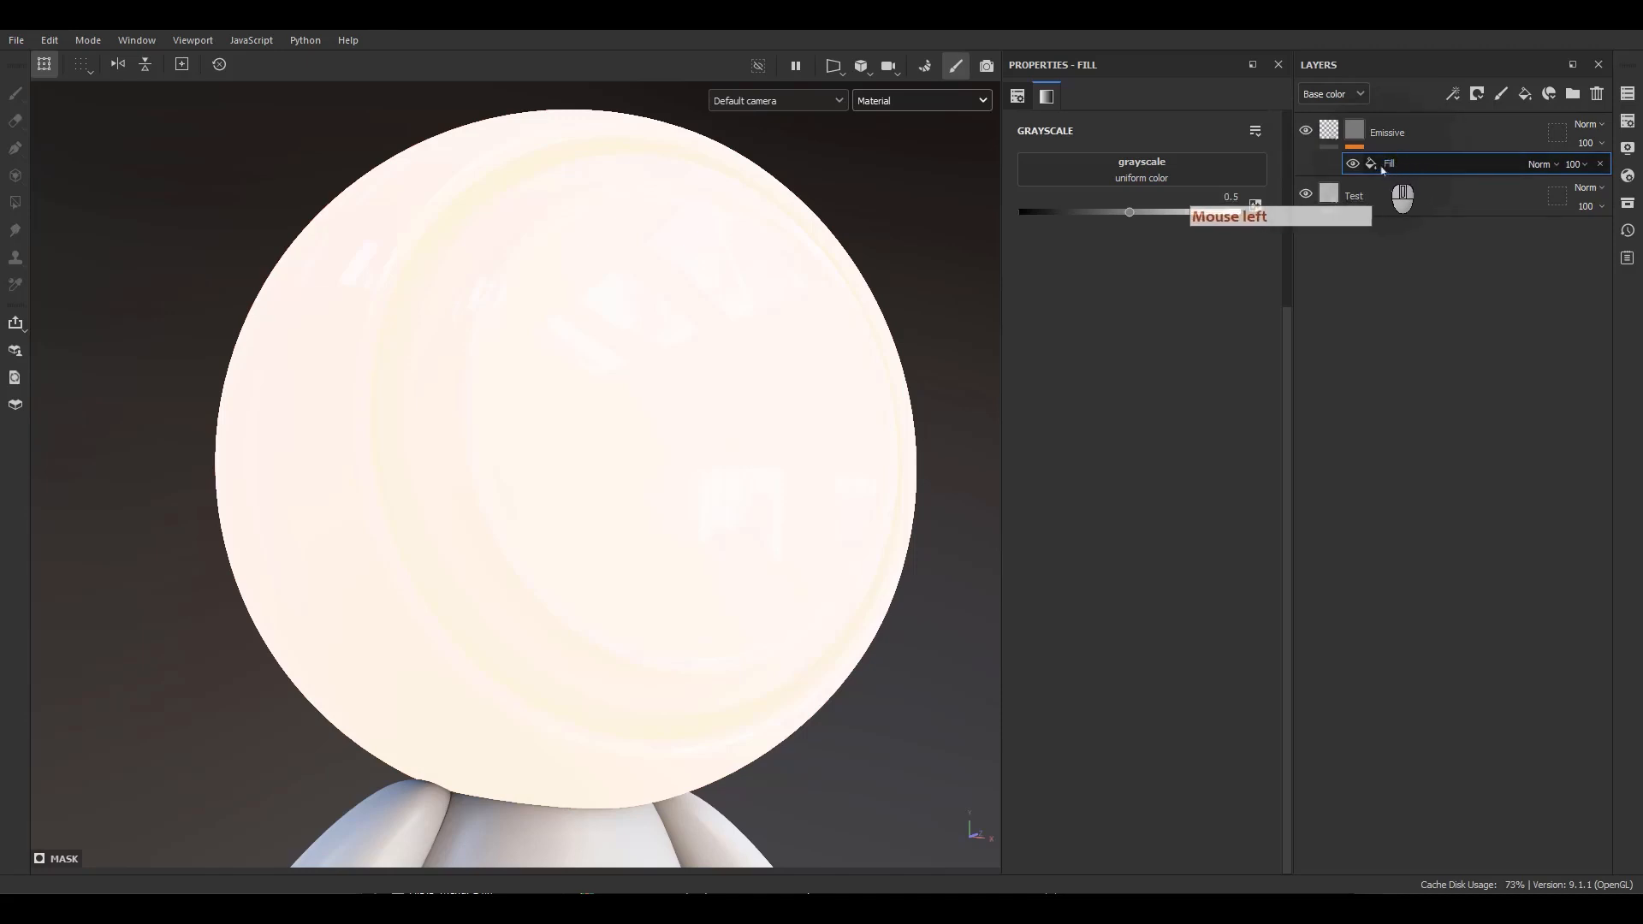
pyautogui.click(1356, 134)
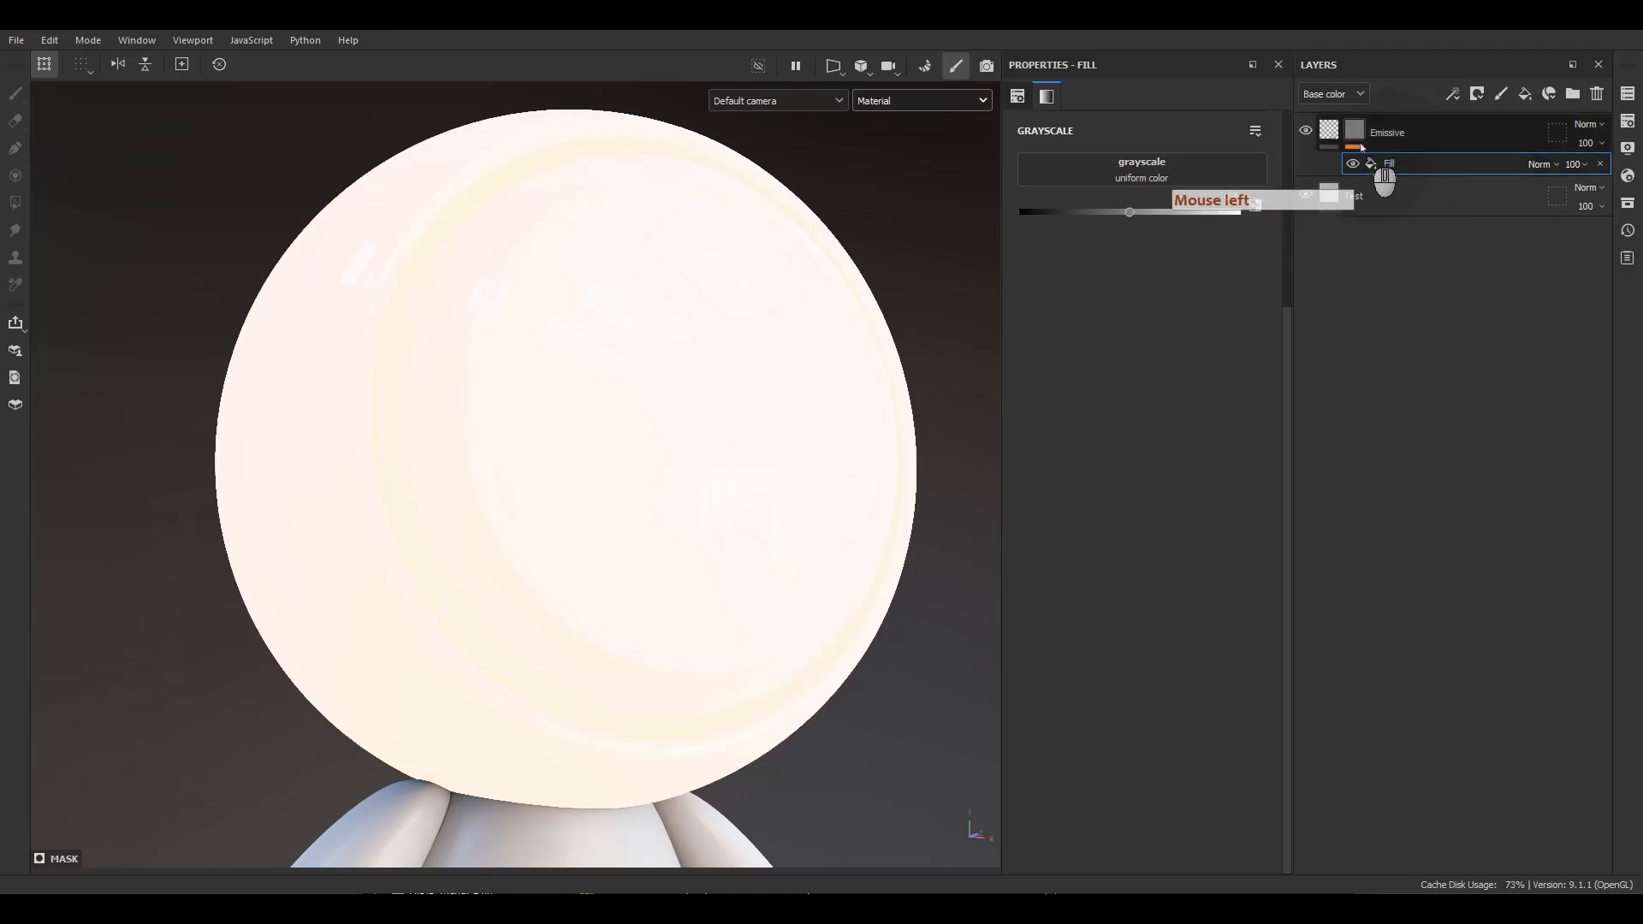
pyautogui.moveTo(1359, 141)
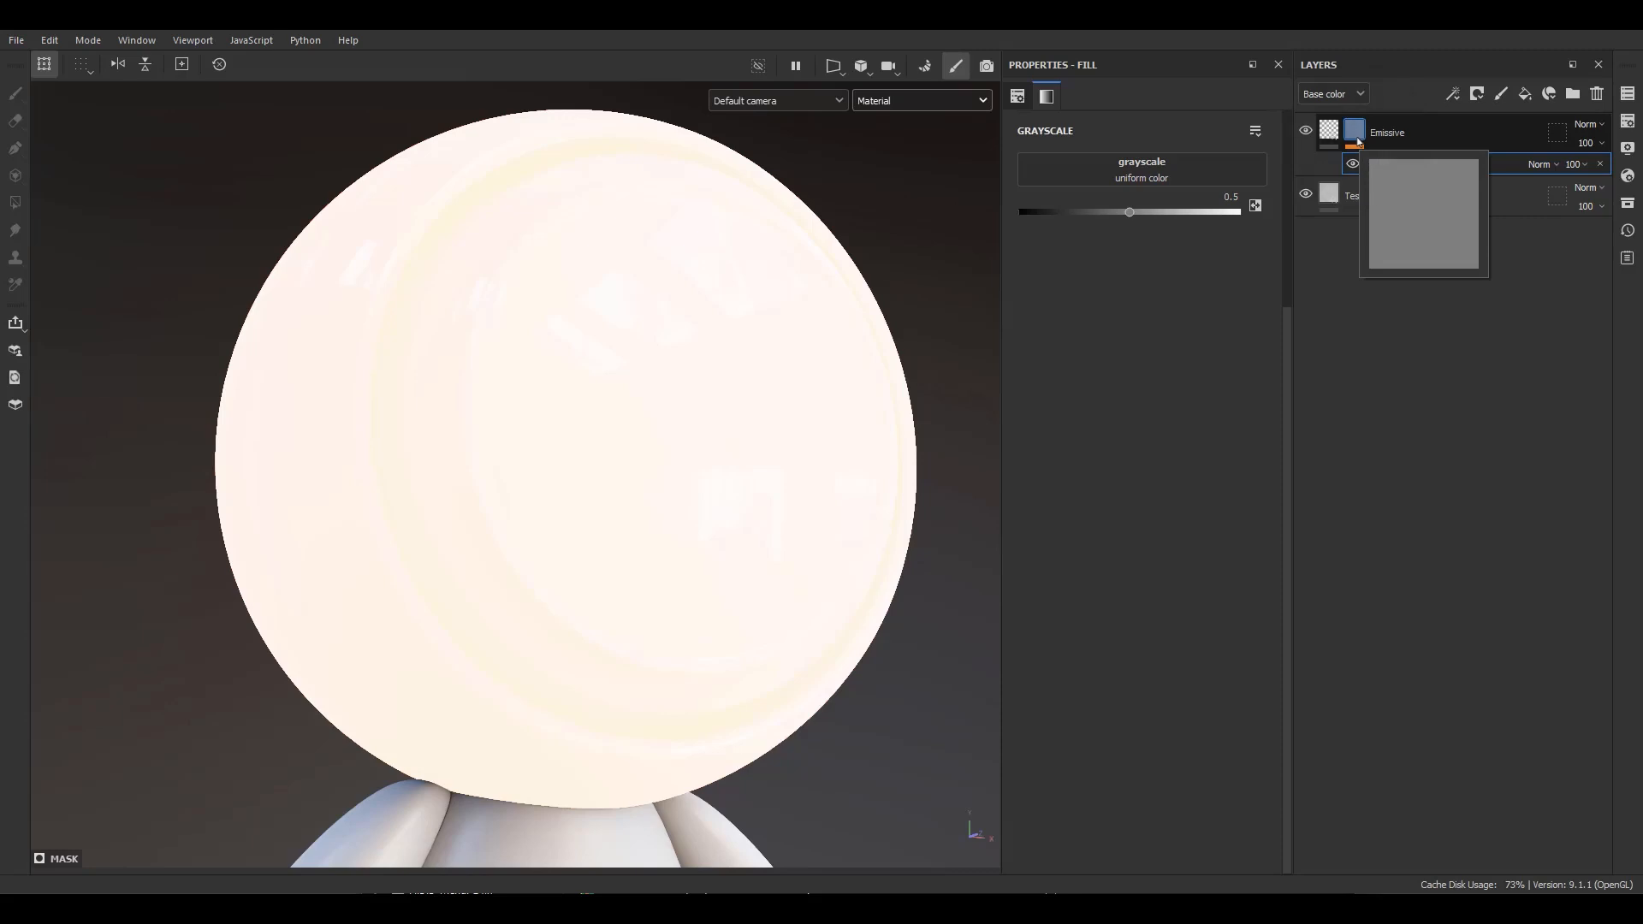
pyautogui.click(1122, 180)
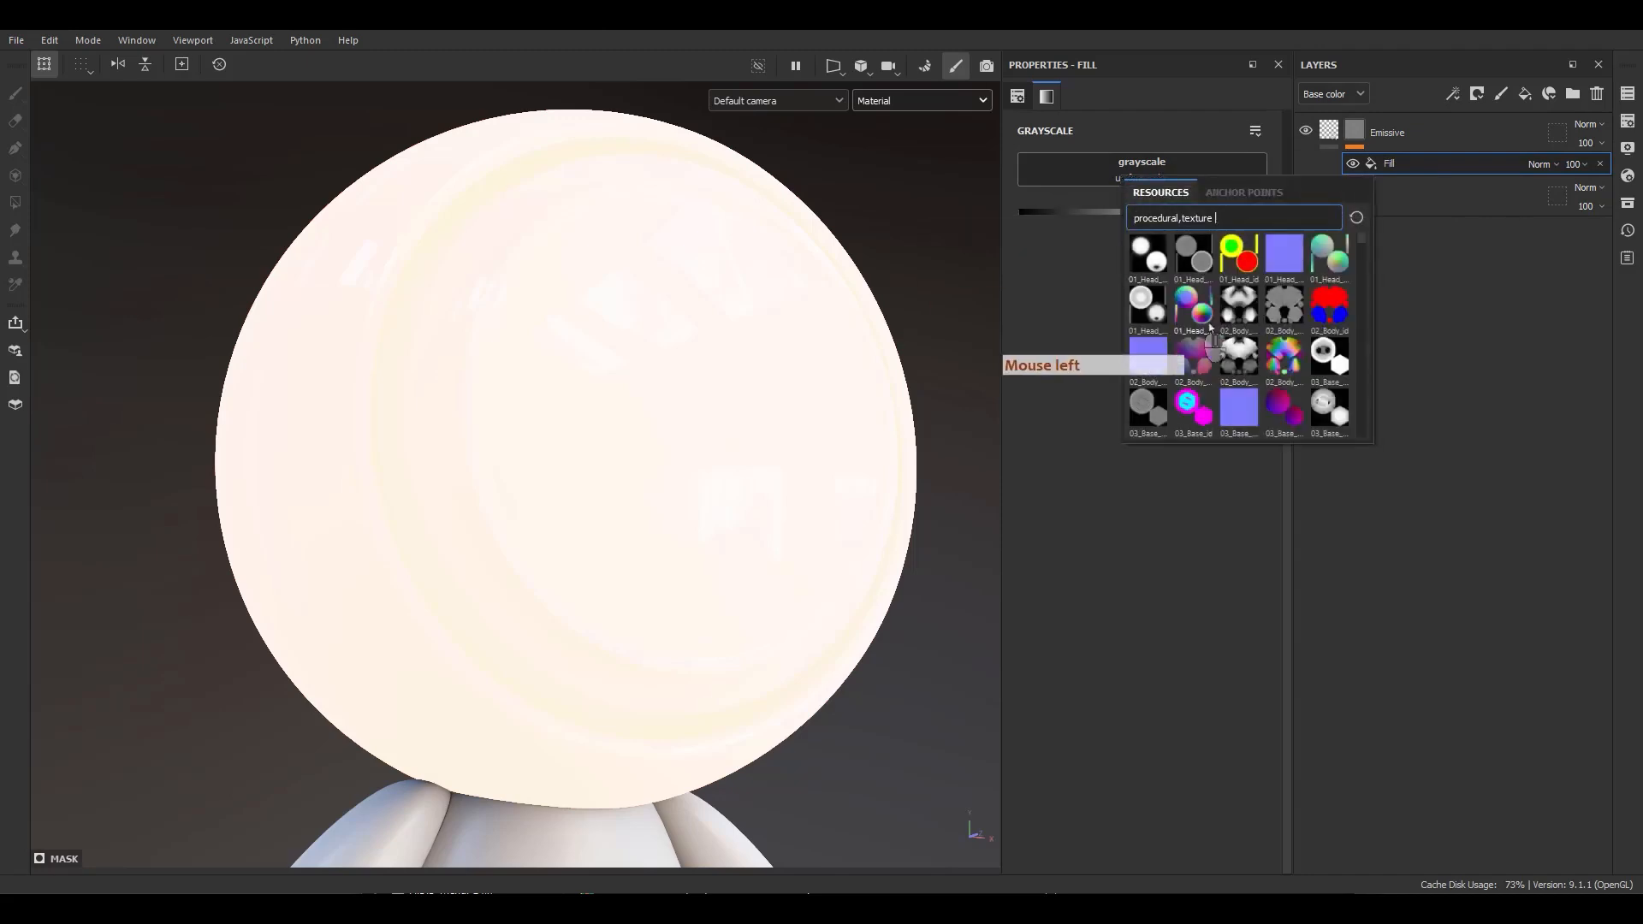
pyautogui.scroll(-5, 1217, 344)
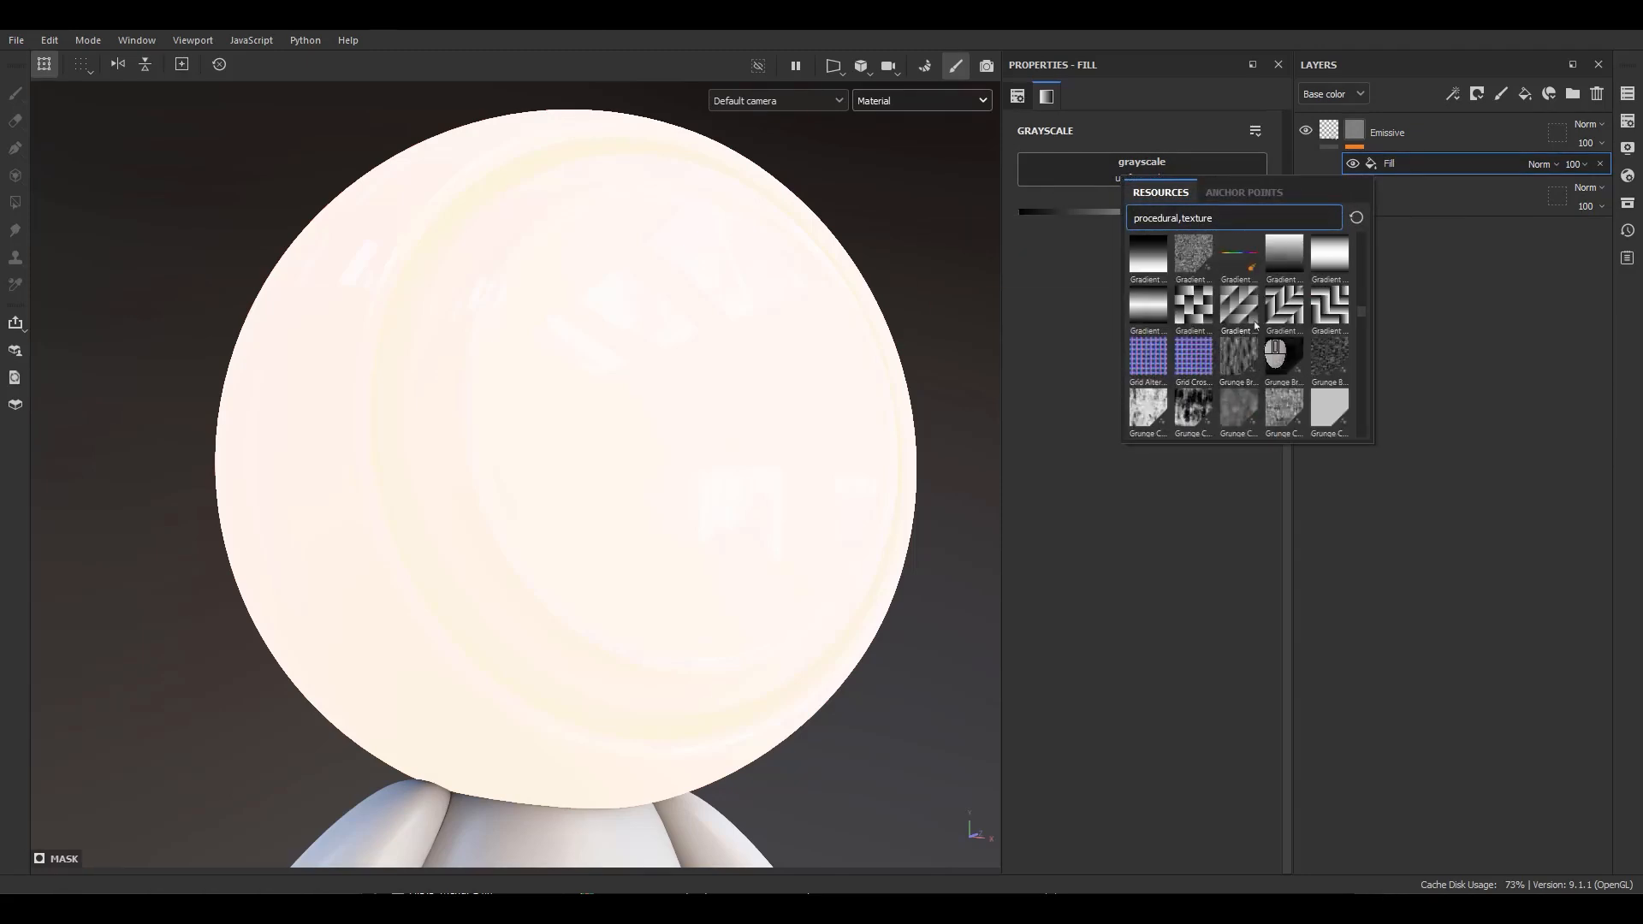
pyautogui.scroll(-5, 1255, 325)
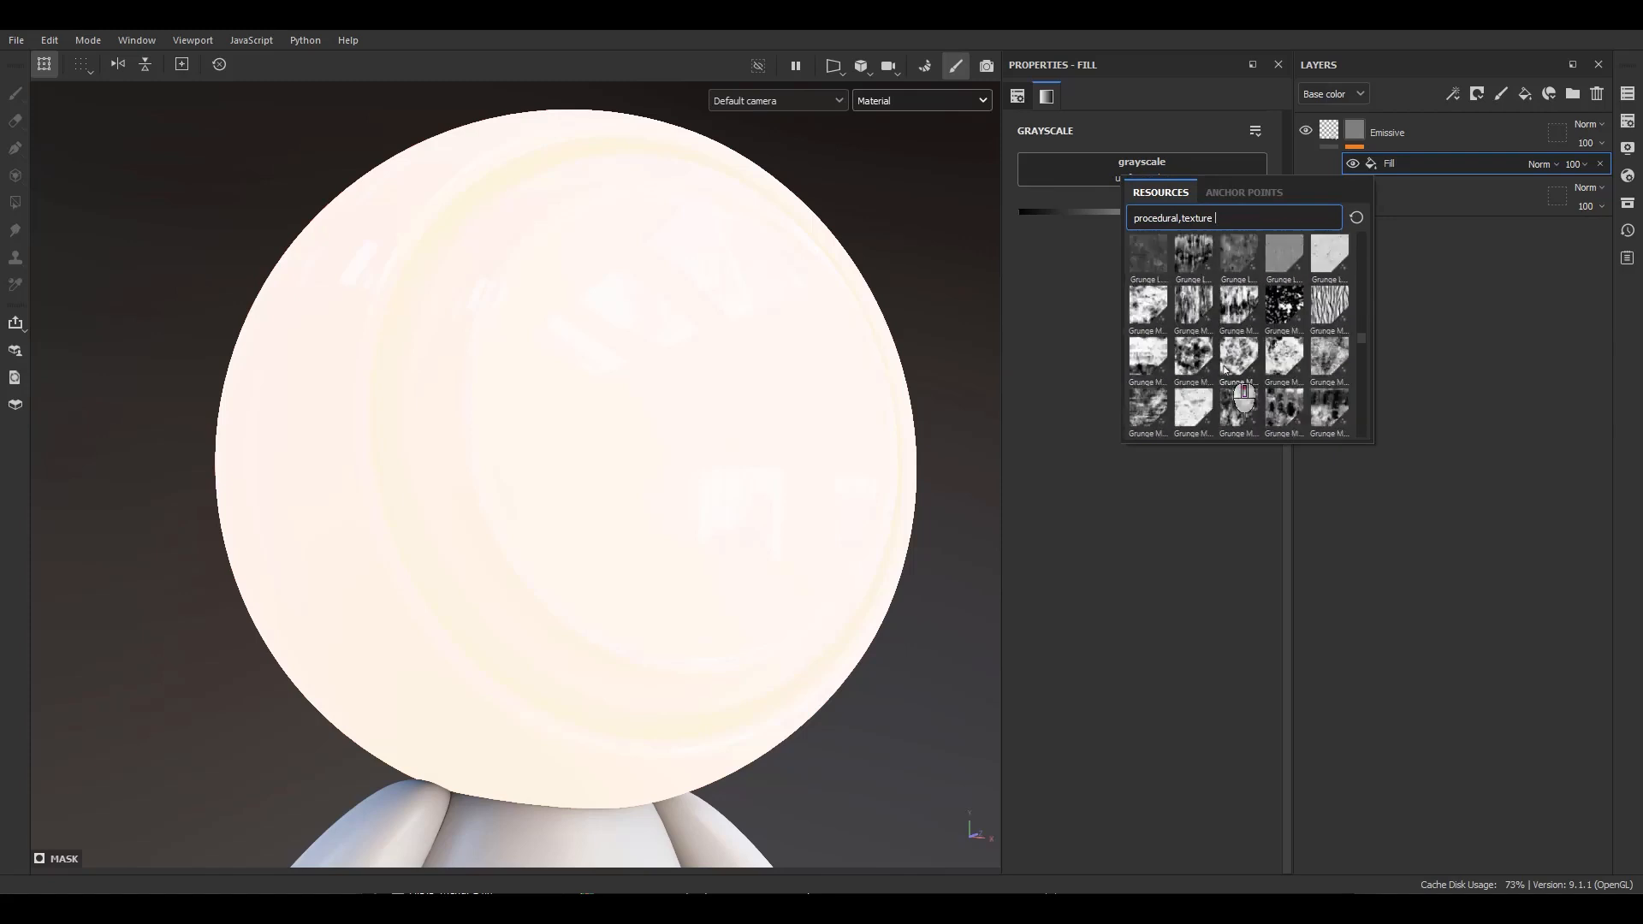
pyautogui.scroll(10, 1222, 369)
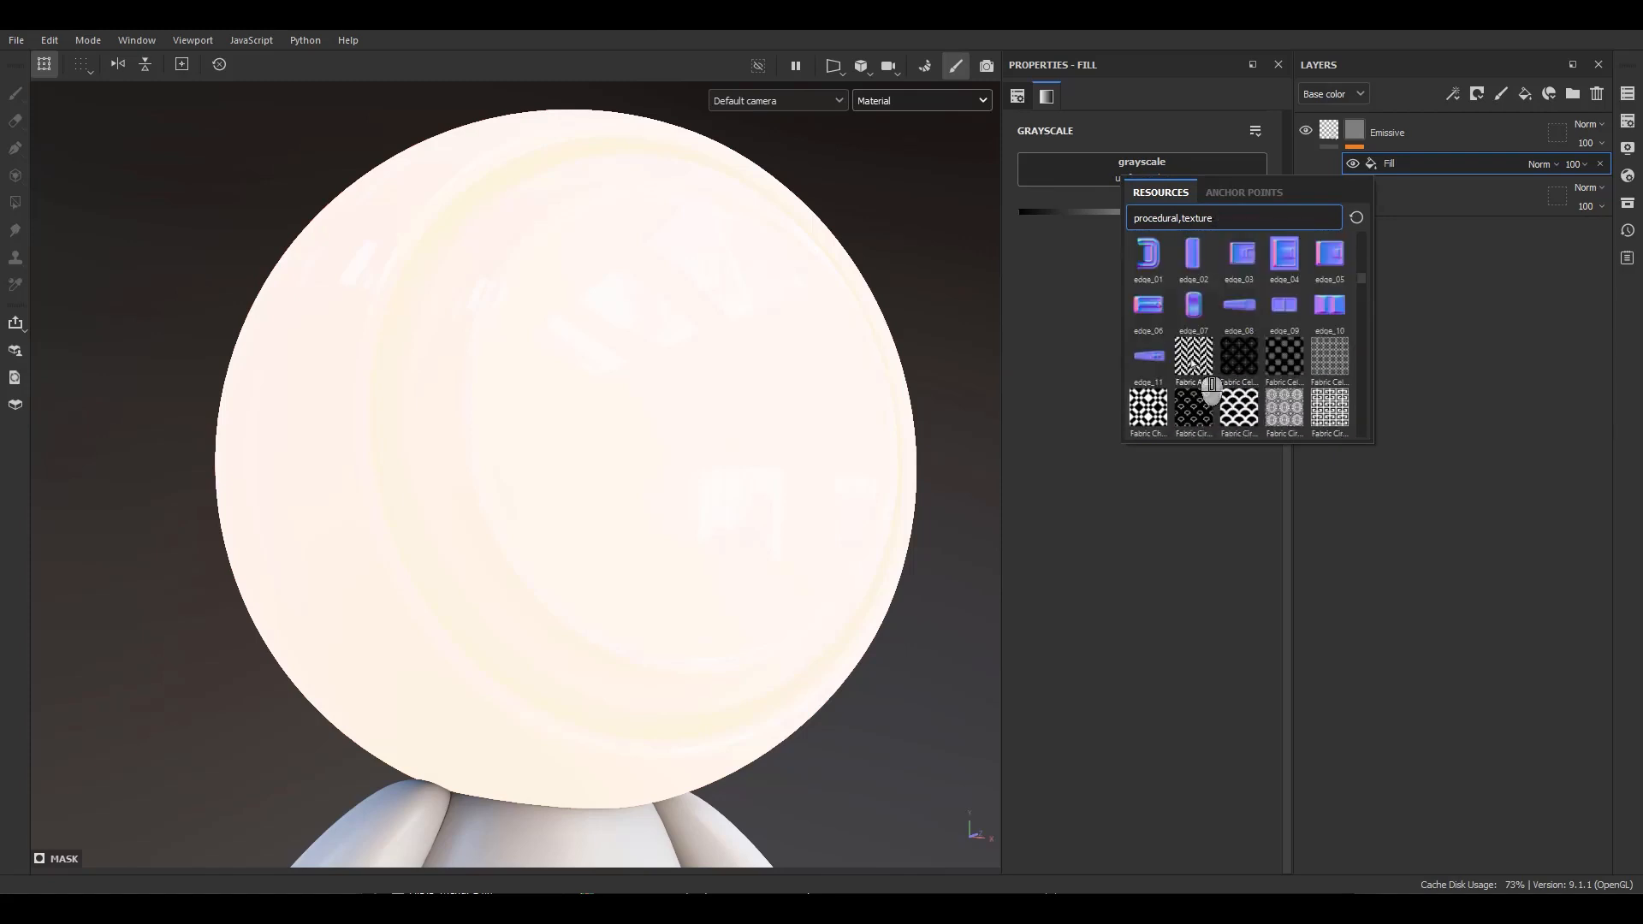
pyautogui.click(1192, 363)
# Set the fabric pattern's Tile parameter to 16 and its UV tiling to 4.
pyautogui.scroll(3, 1121, 513)
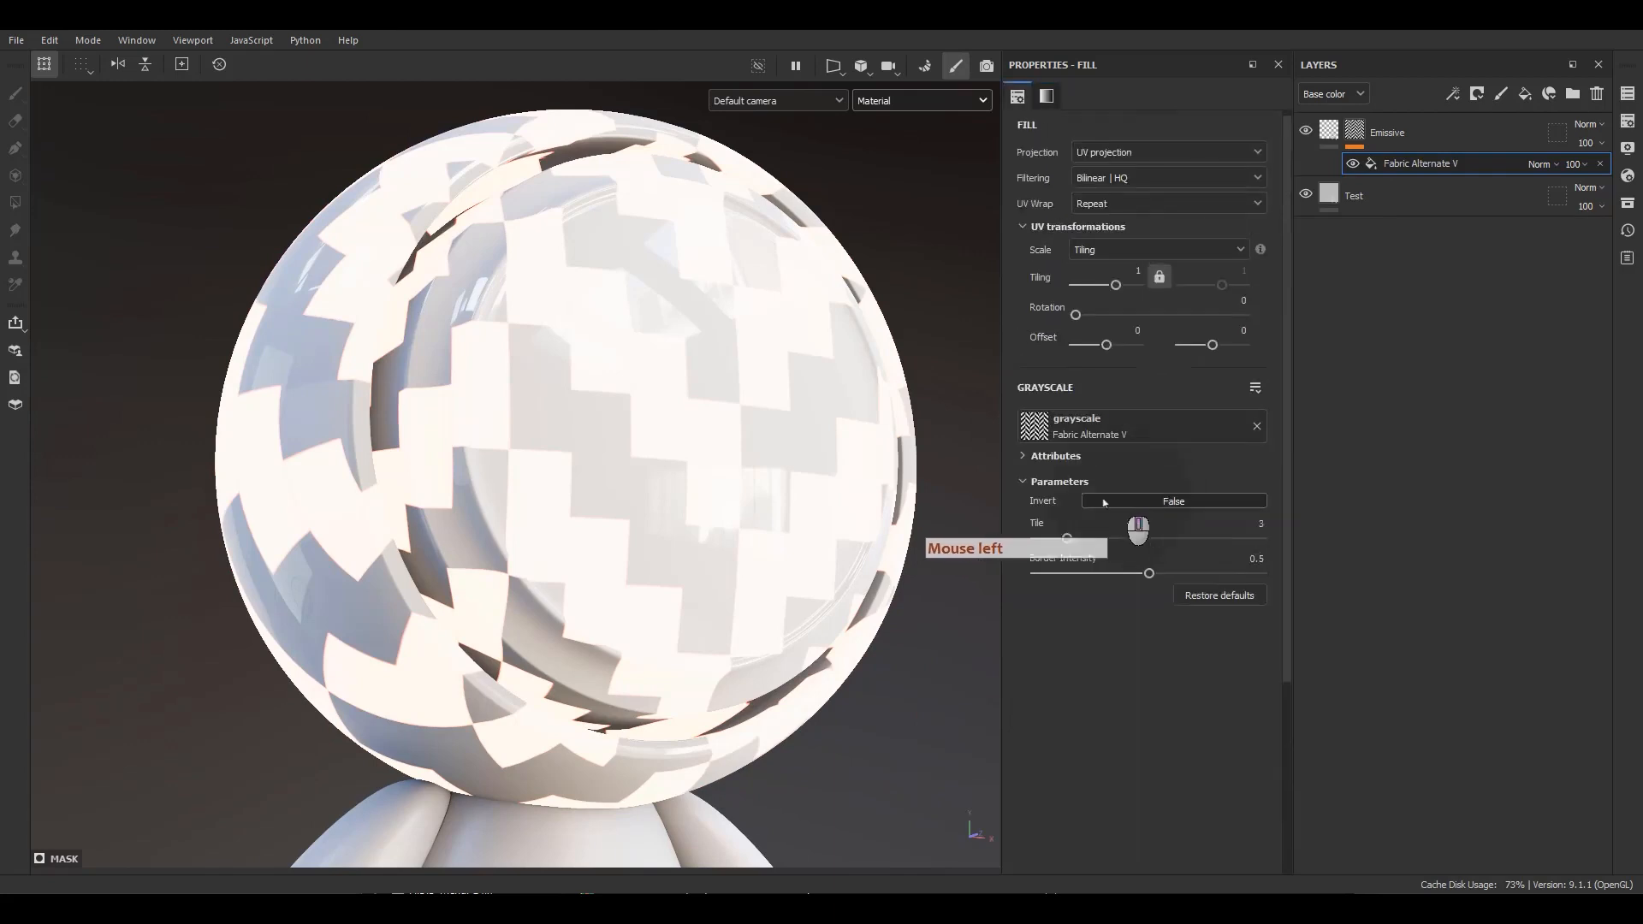
pyautogui.moveTo(1067, 537); pyautogui.dragTo(1264, 549)
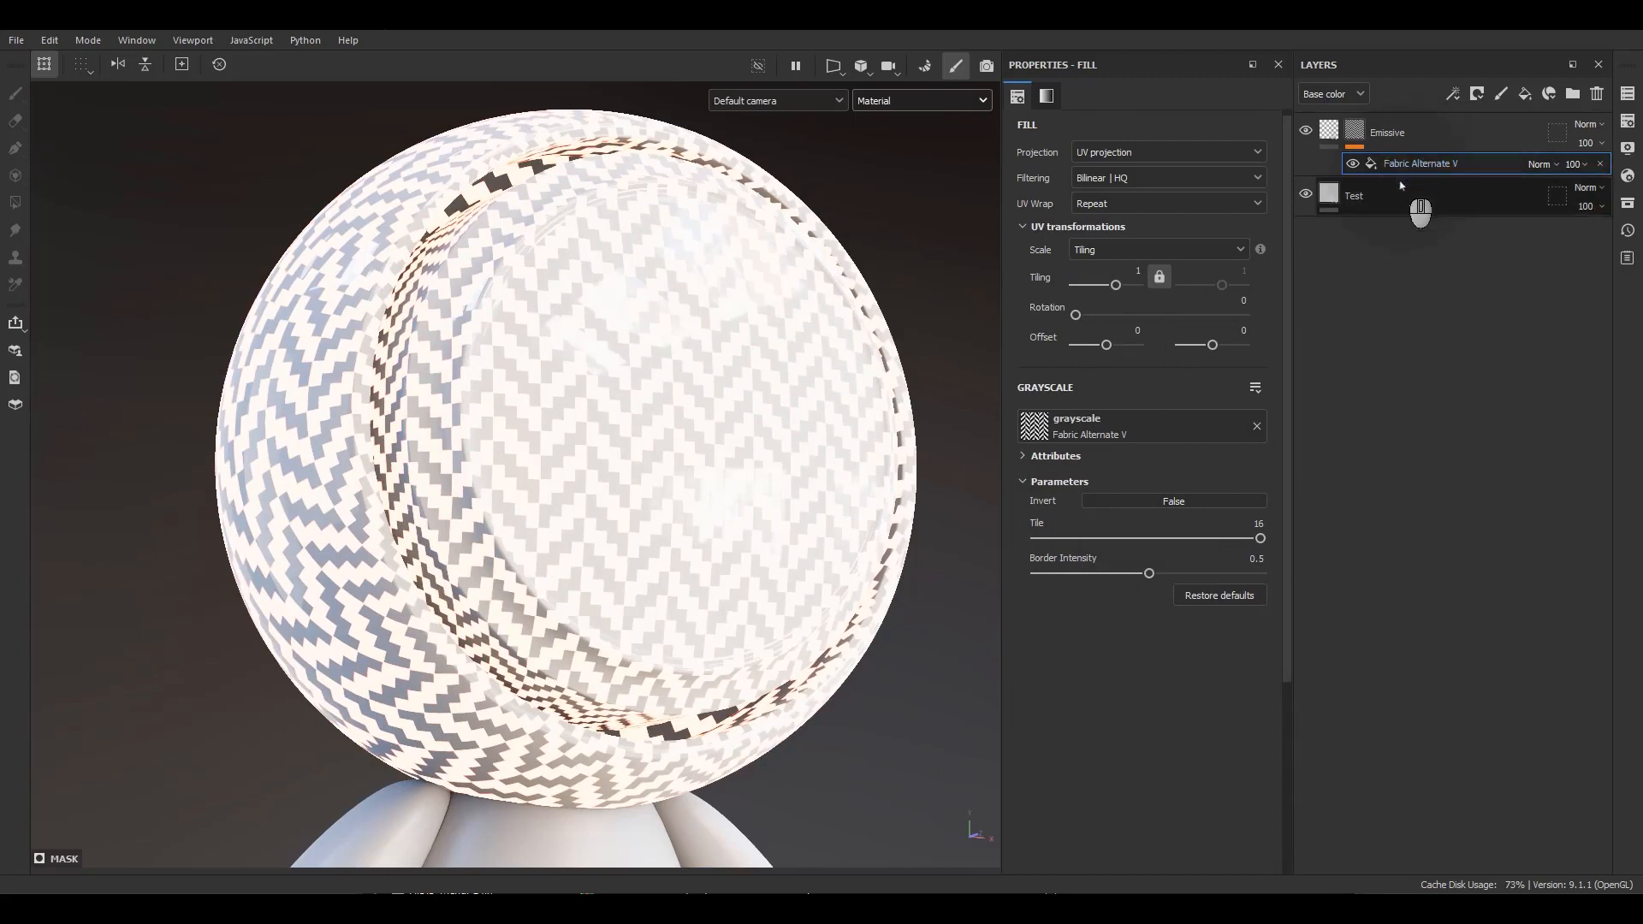
pyautogui.scroll(1, 1035, 214)
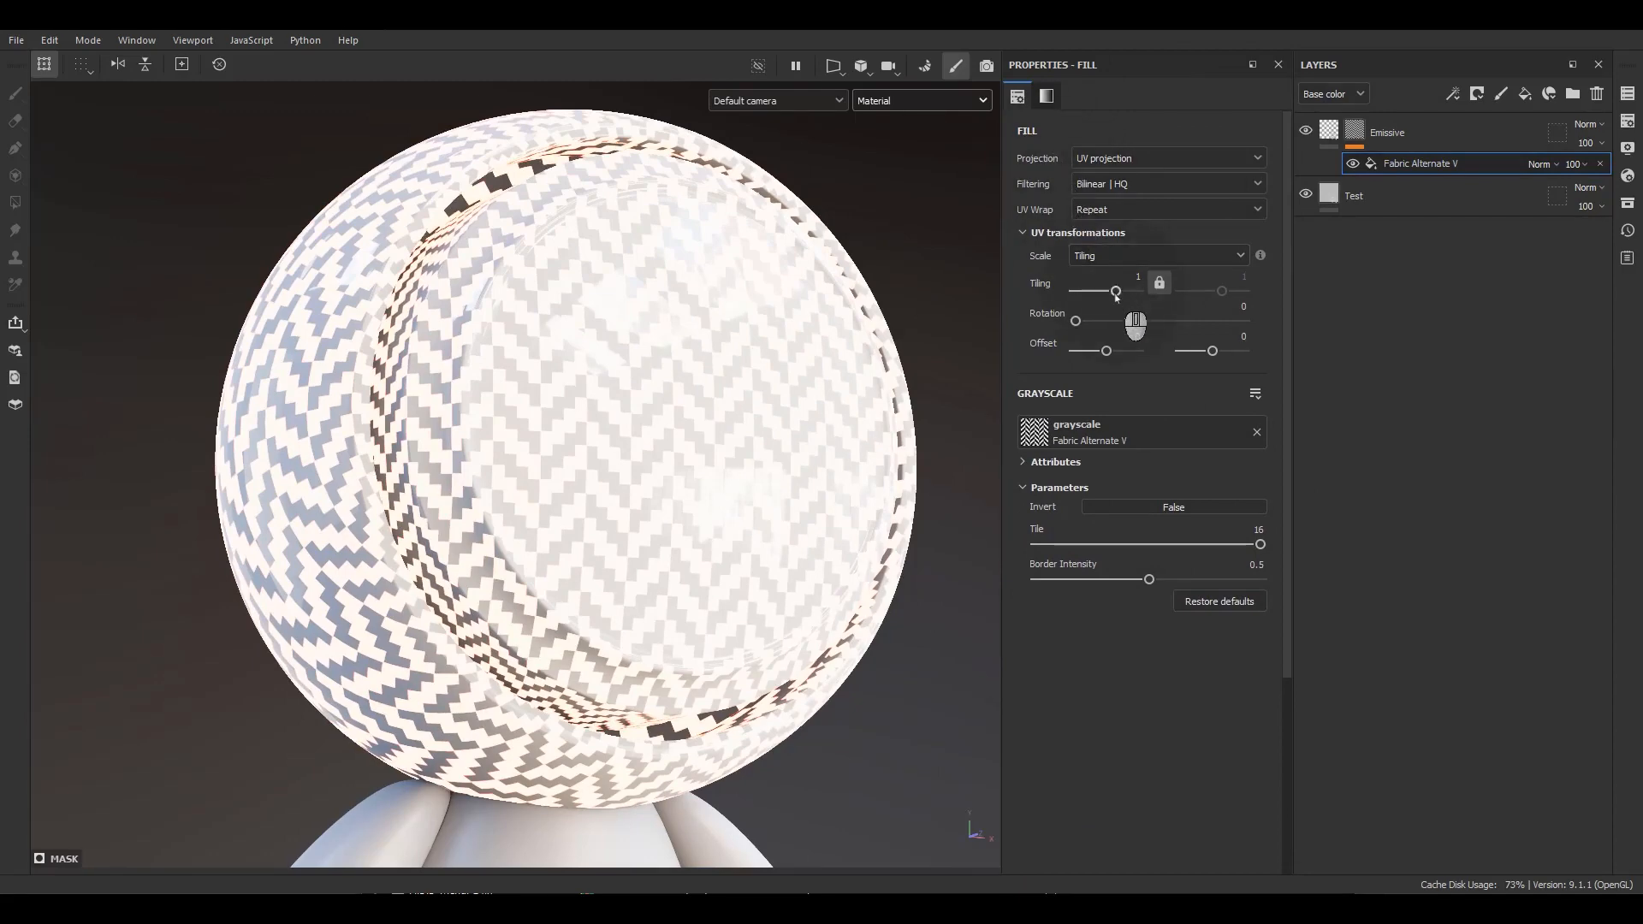
pyautogui.moveTo(1115, 291); pyautogui.dragTo(1121, 291)
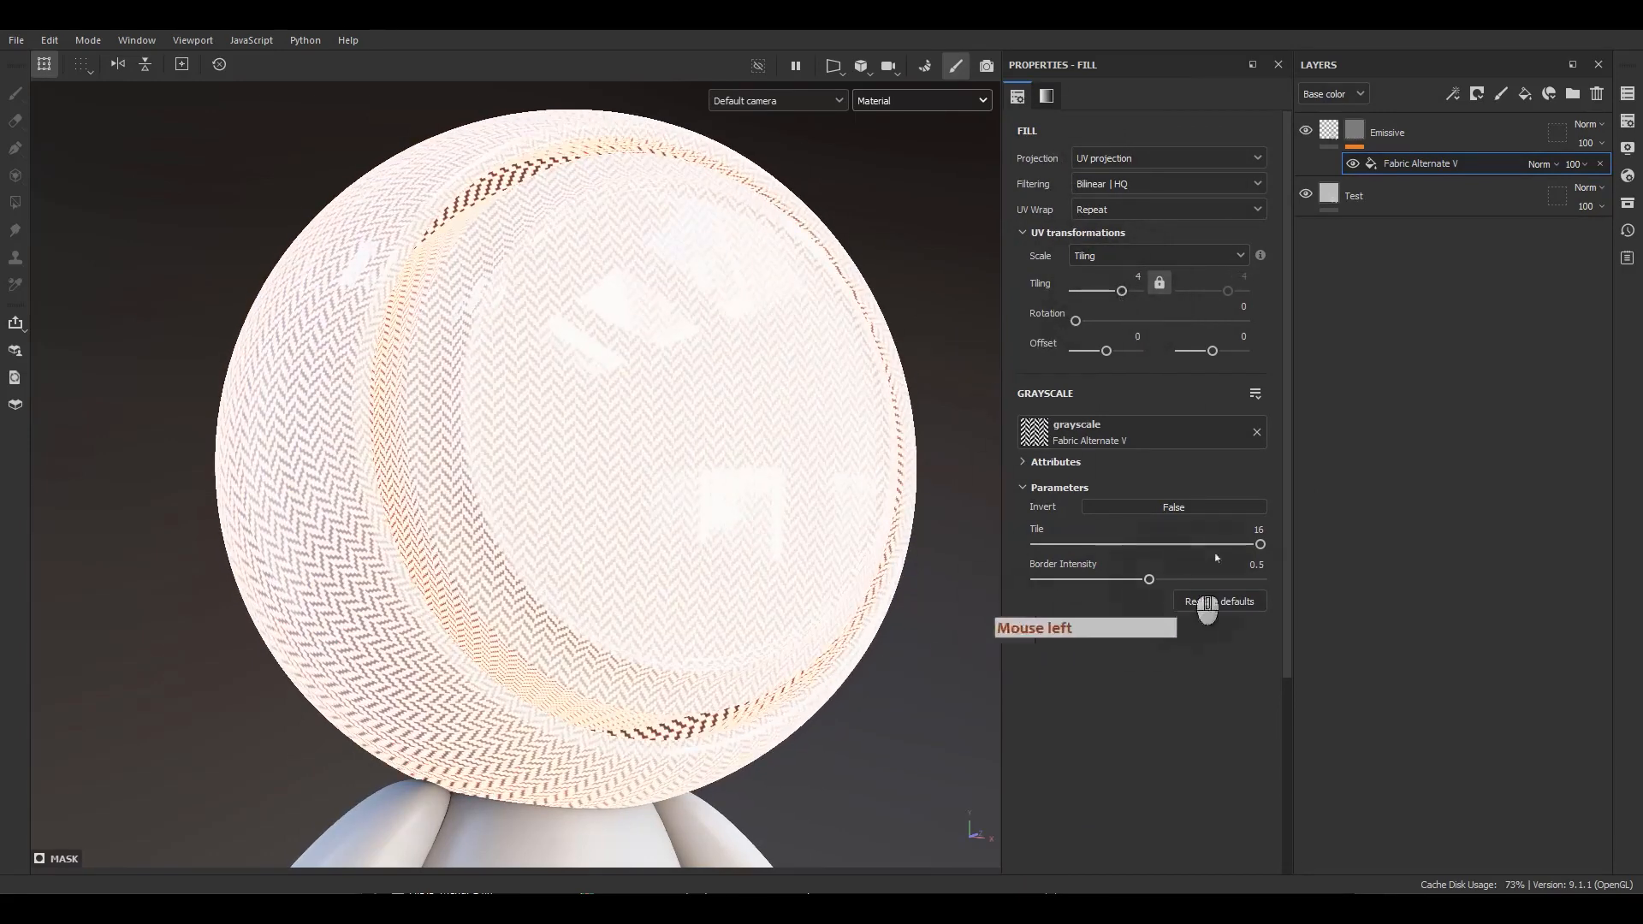
# Darken the Emissive layer's emissive color to 770000 and close the color picker.
pyautogui.click(1328, 131)
pyautogui.click(1104, 556)
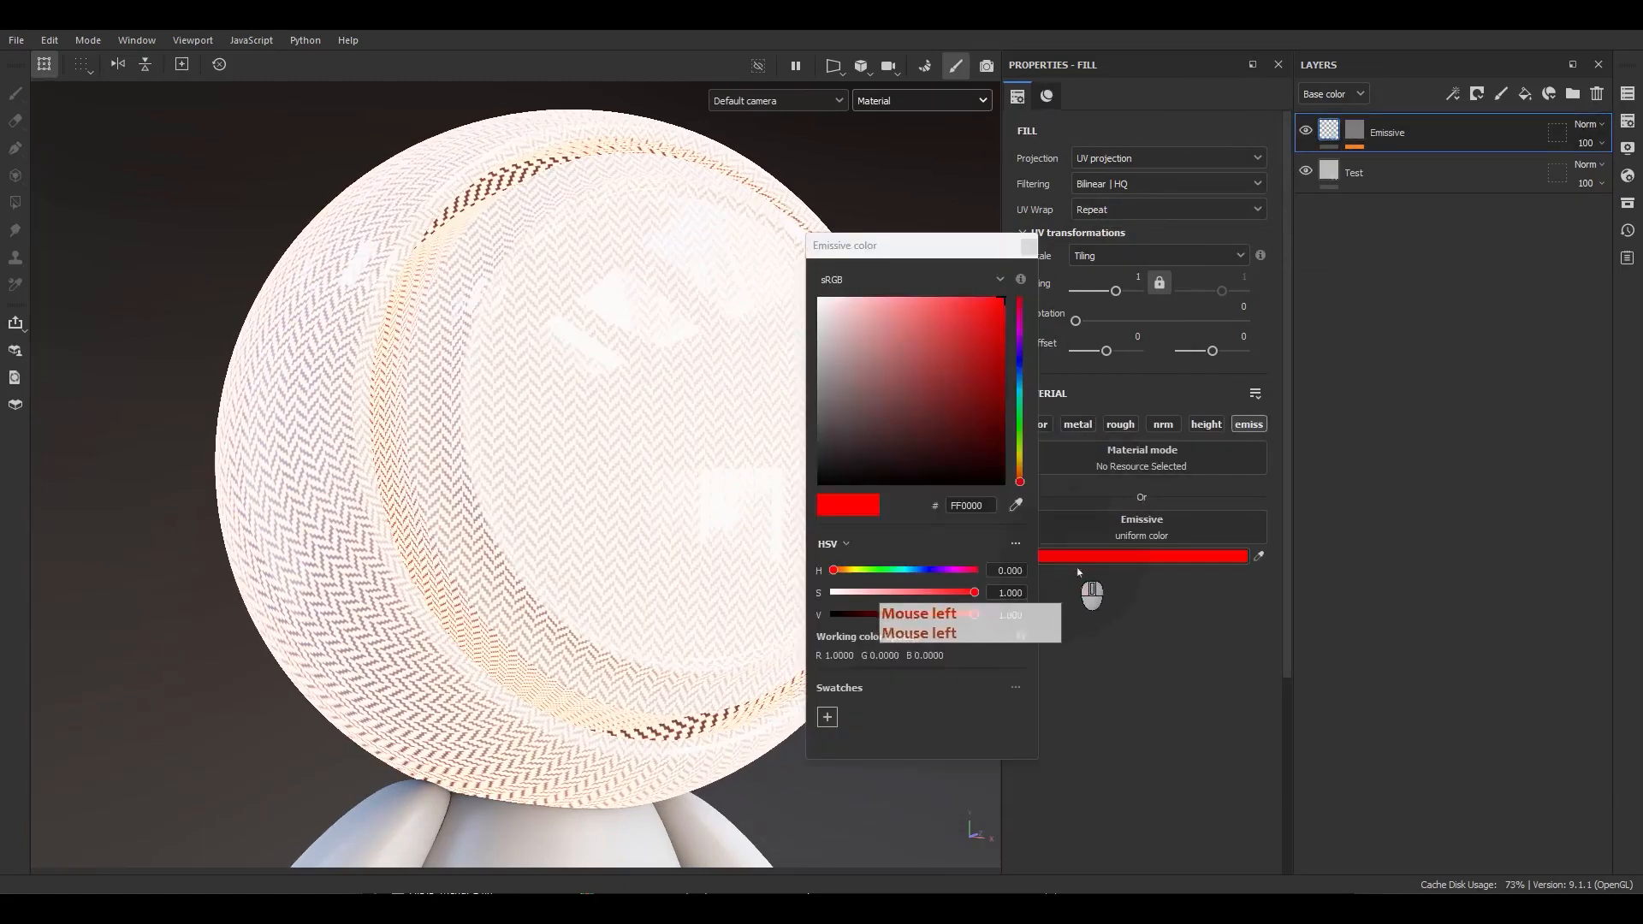
pyautogui.click(1007, 381)
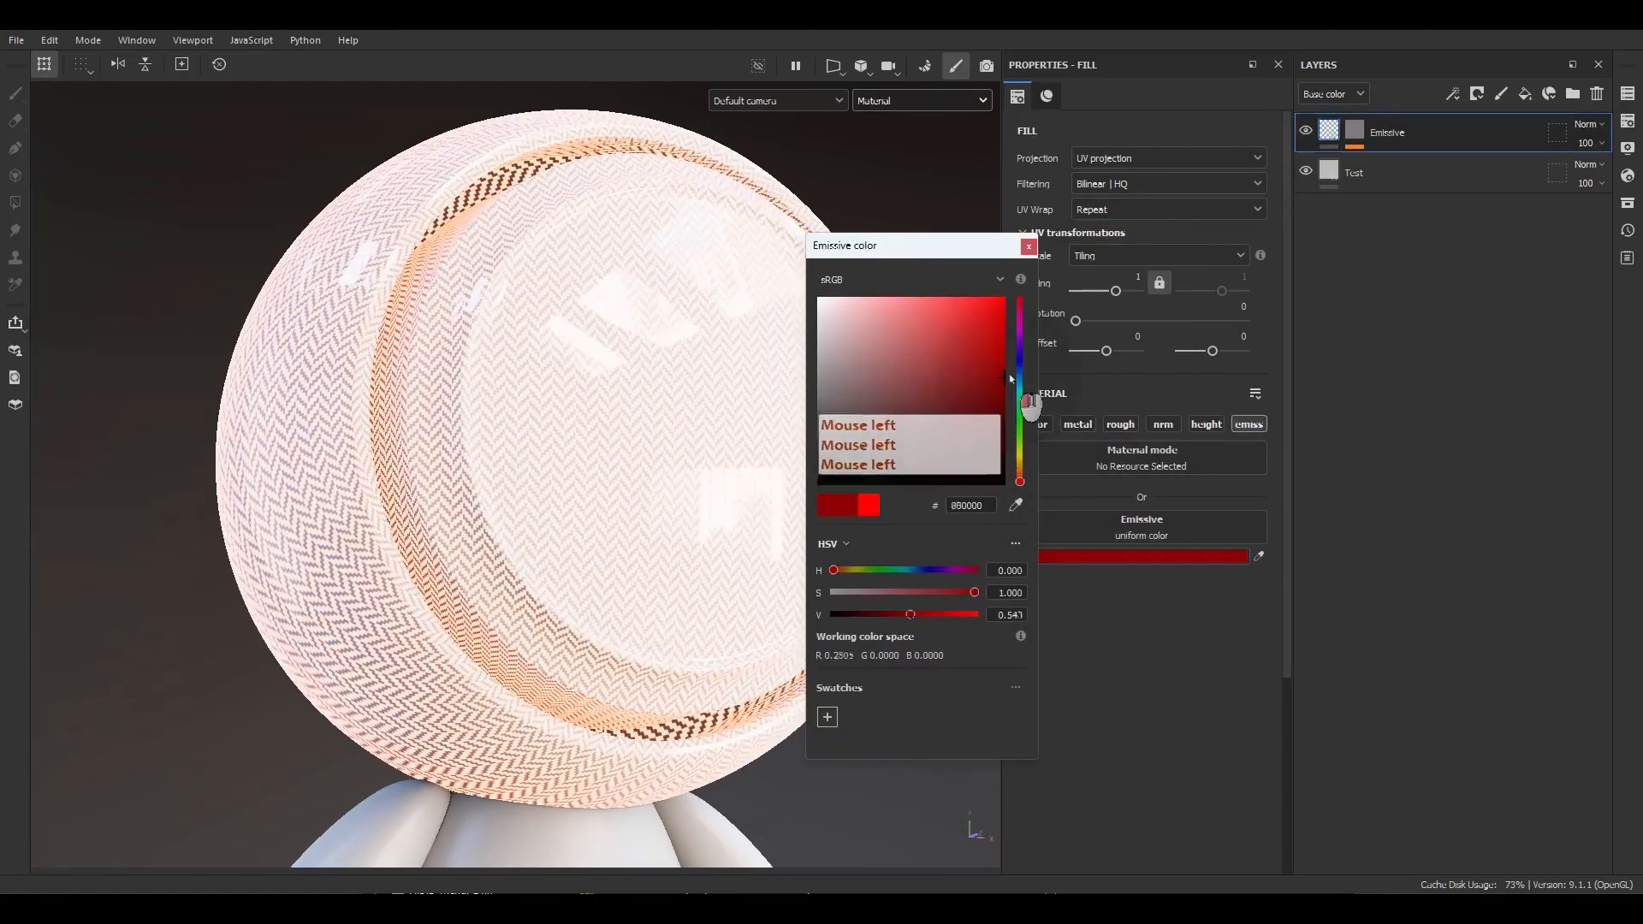
pyautogui.click(1028, 246)
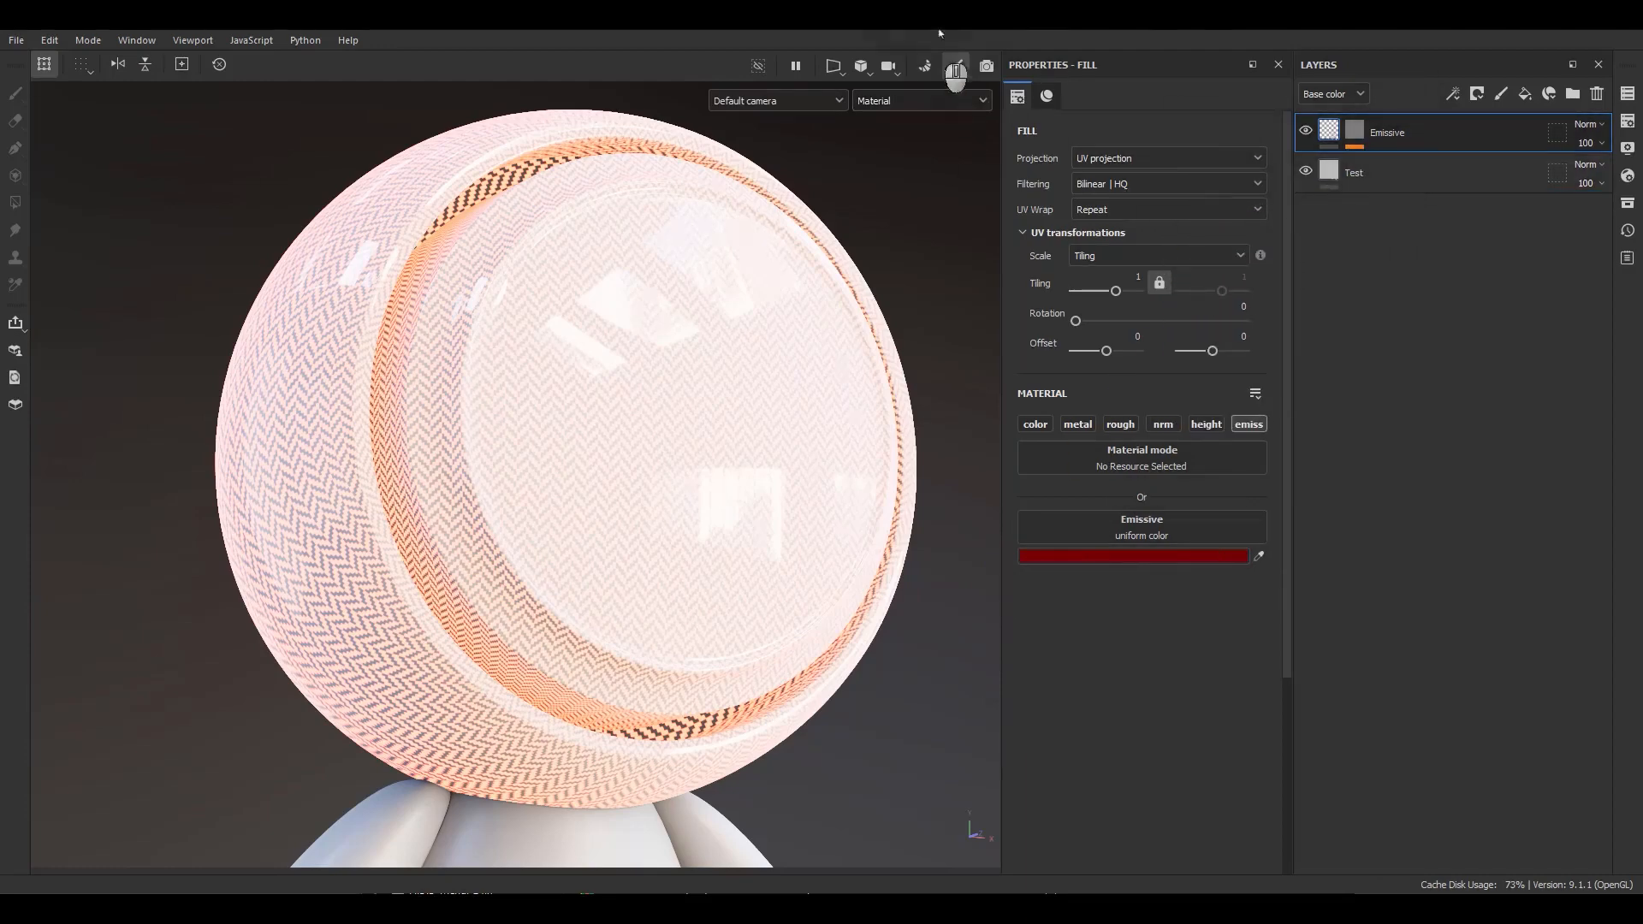
# Switch the viewport to the Emissive single-channel display.
pyautogui.click(920, 101)
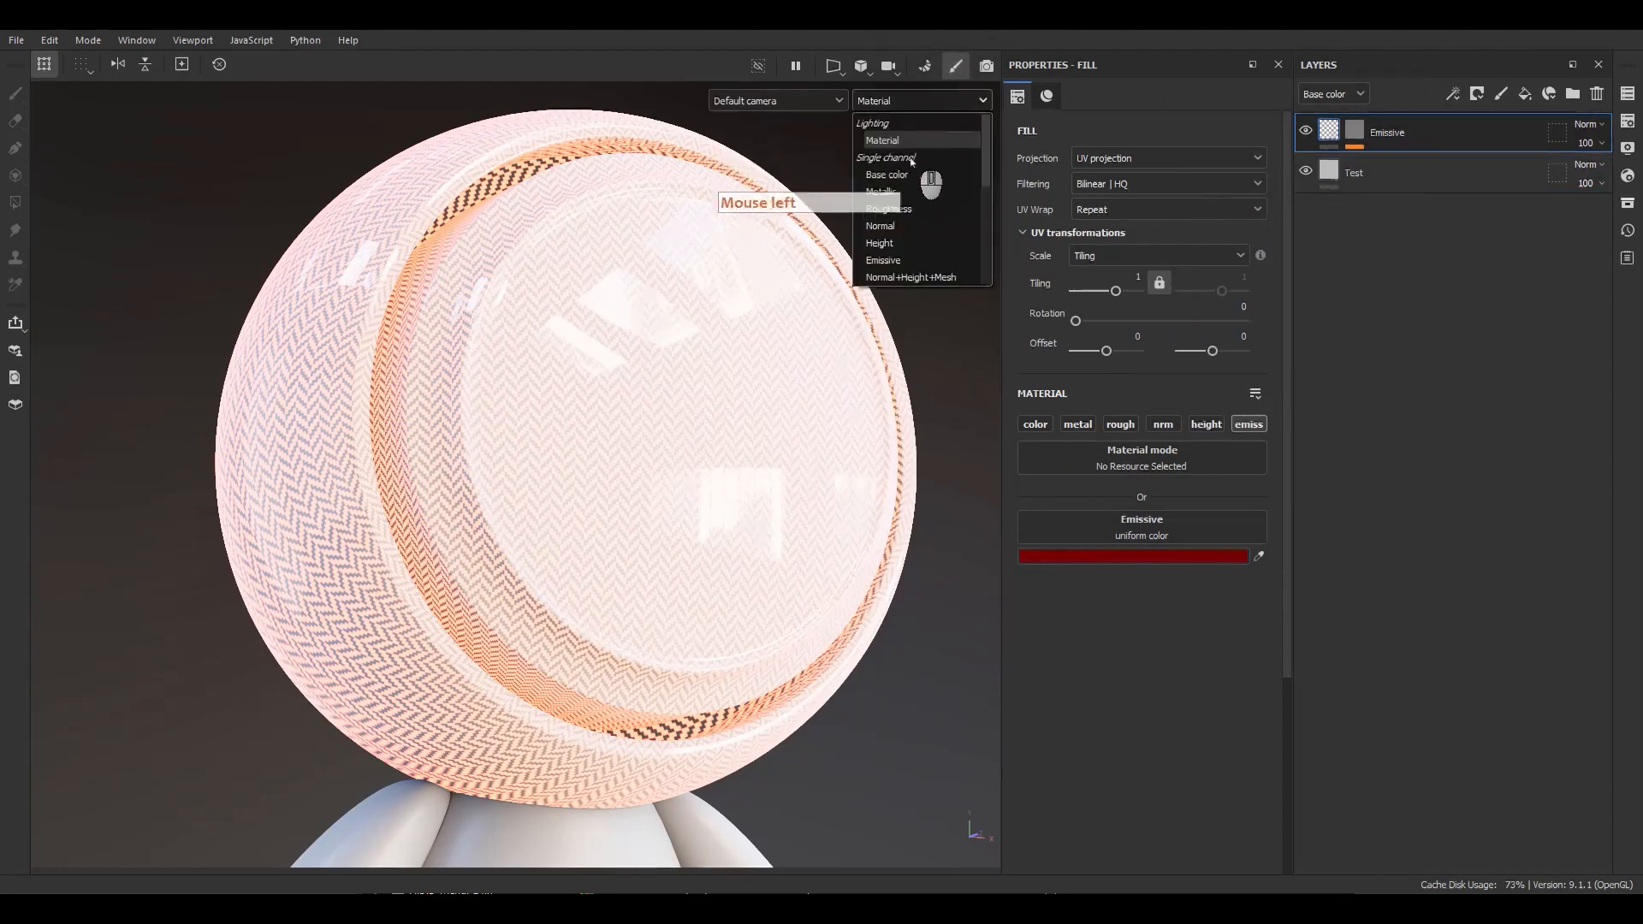
pyautogui.click(886, 259)
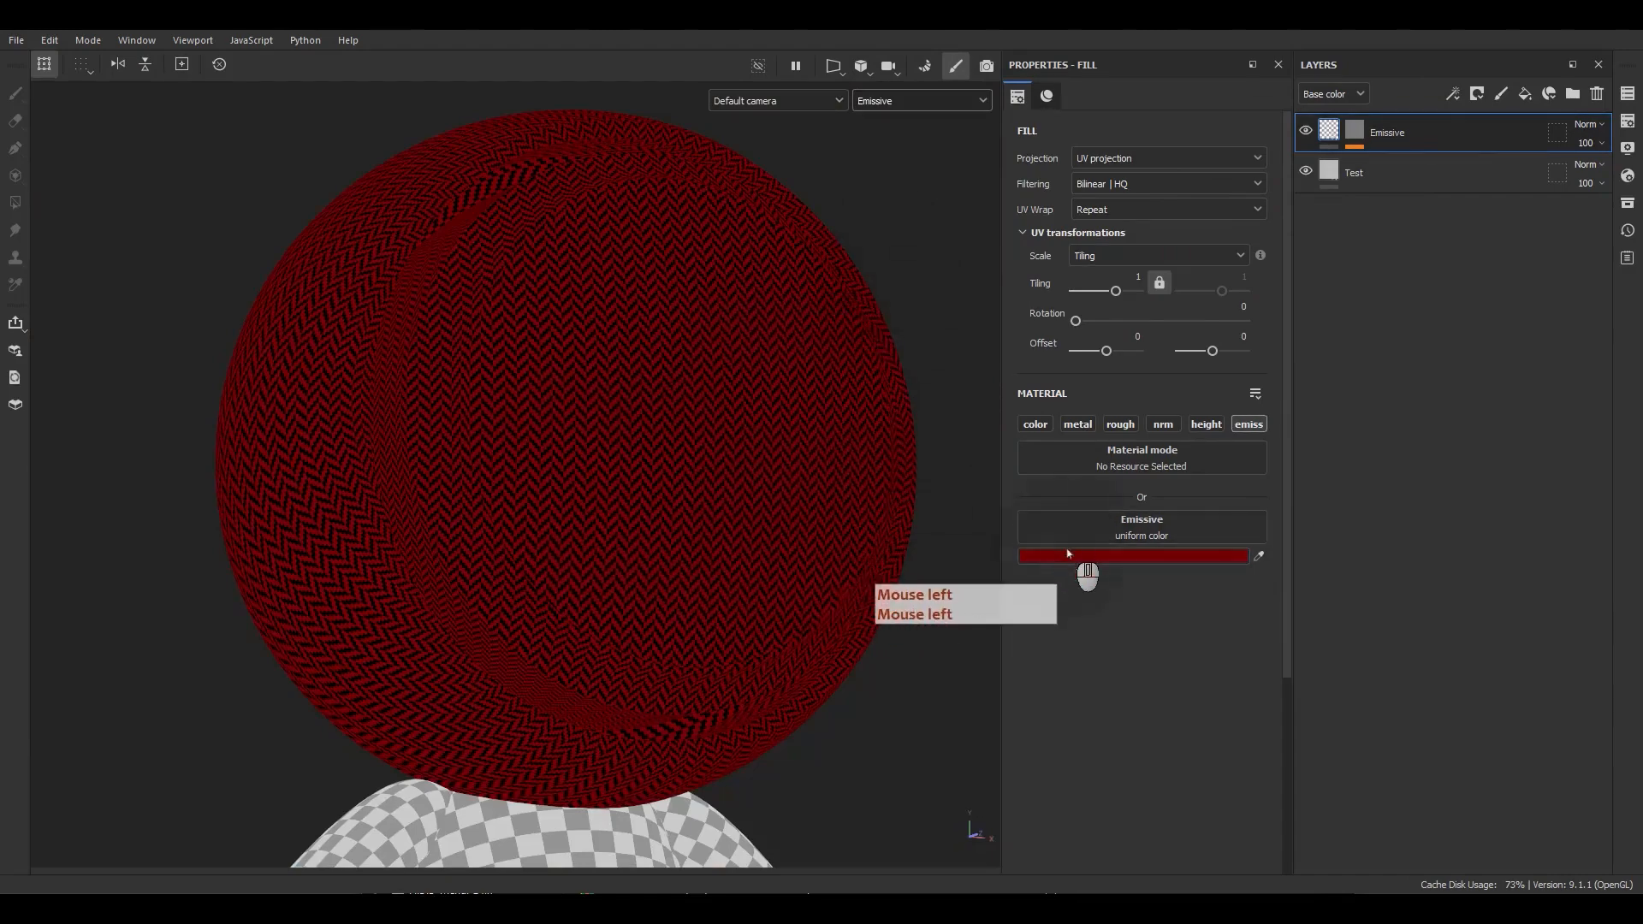
# Toggle the Emissive layer's visibility off and on repeatedly to compare the emissive result.
pyautogui.click(1306, 131)
pyautogui.click(1306, 131)
pyautogui.click(1306, 131)
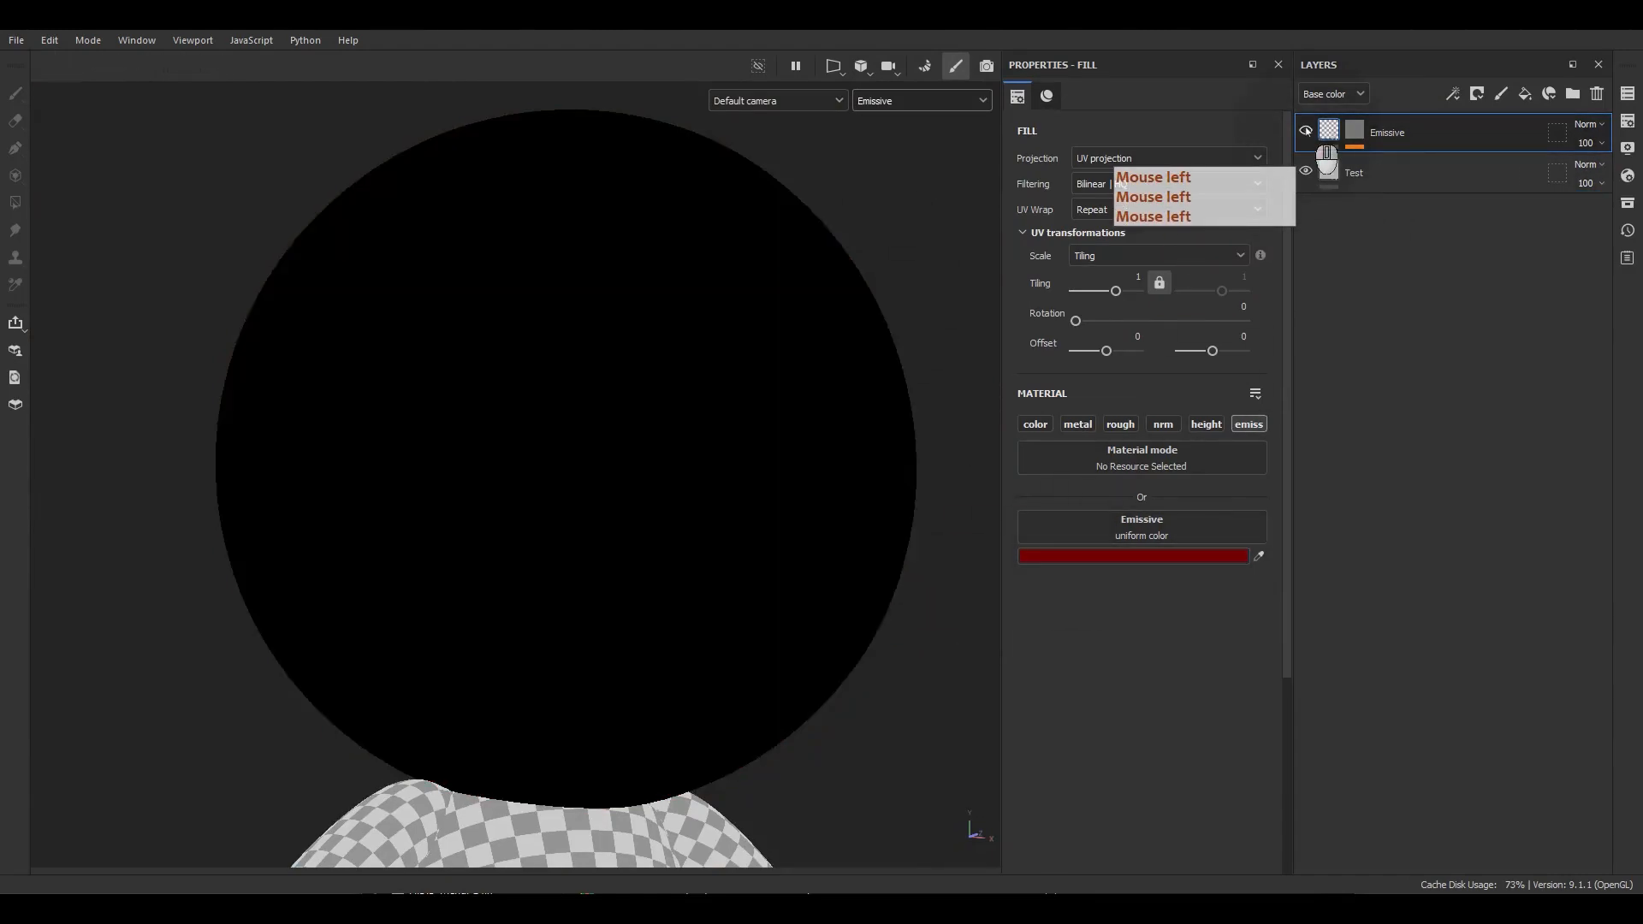
pyautogui.click(1306, 131)
pyautogui.click(1305, 131)
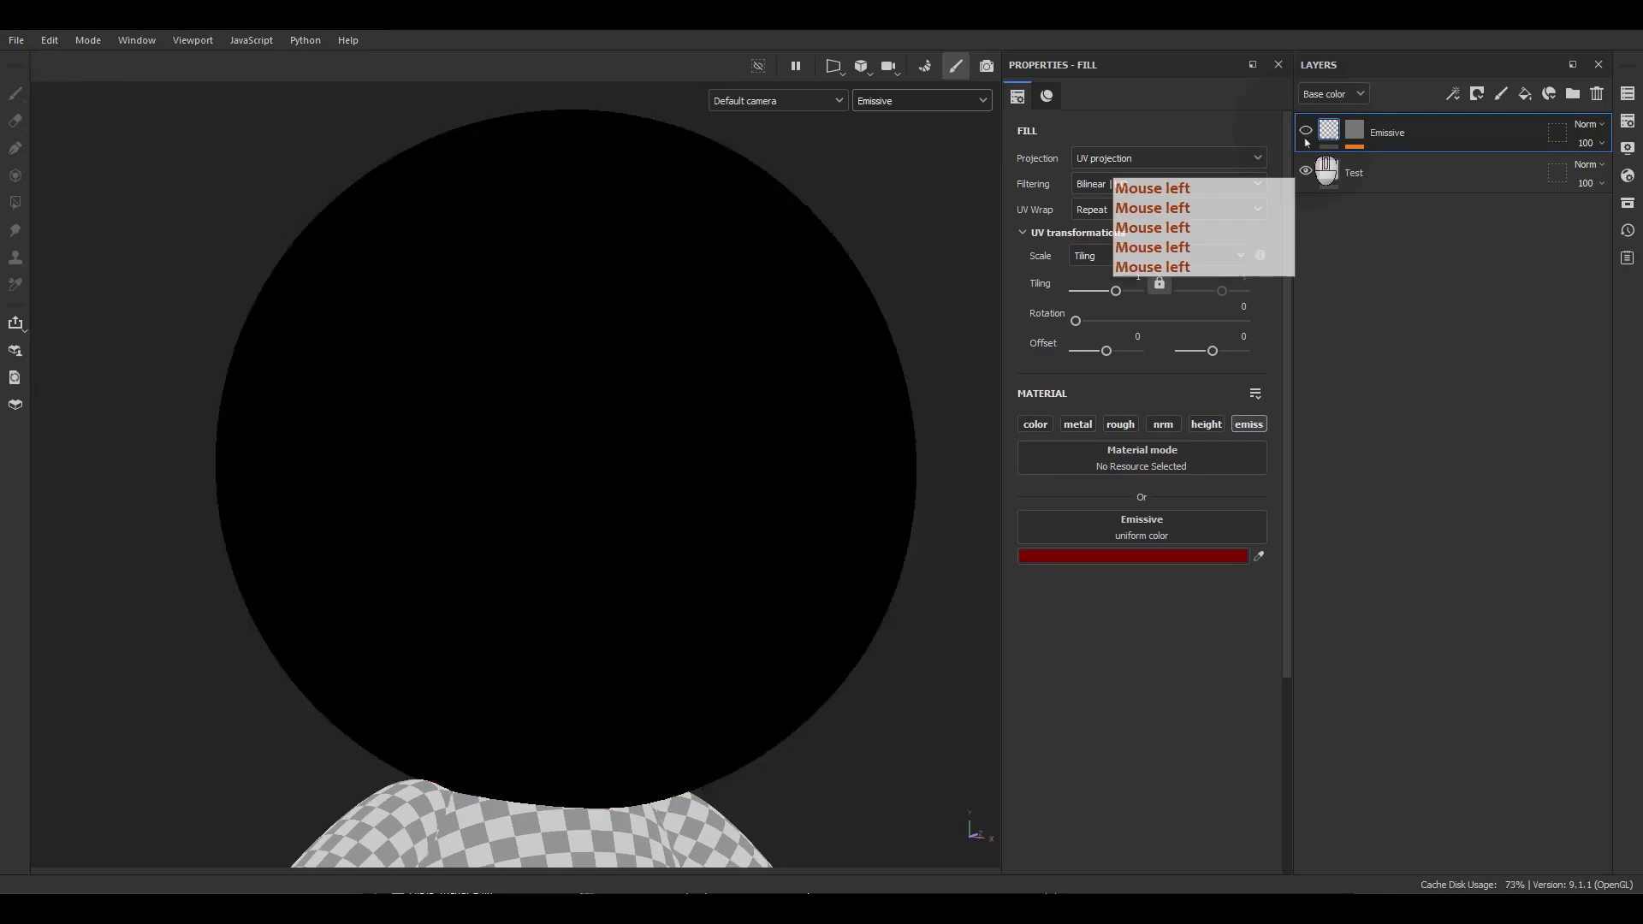
pyautogui.click(1306, 131)
pyautogui.click(1306, 131)
pyautogui.click(1306, 132)
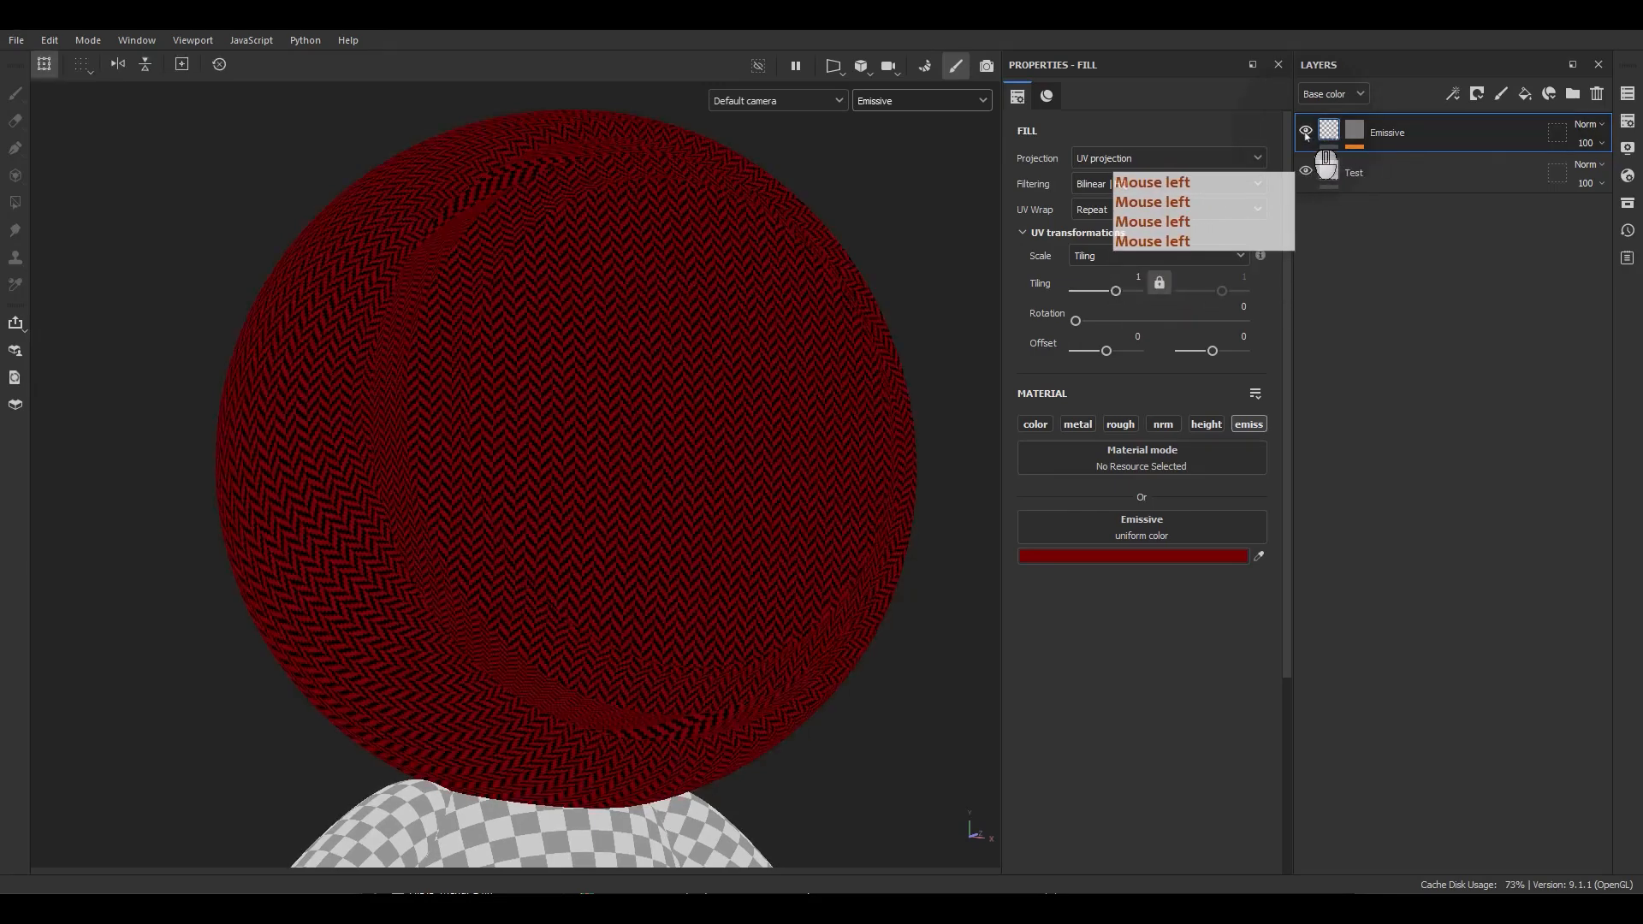
pyautogui.click(1306, 132)
pyautogui.click(1306, 131)
pyautogui.click(1306, 132)
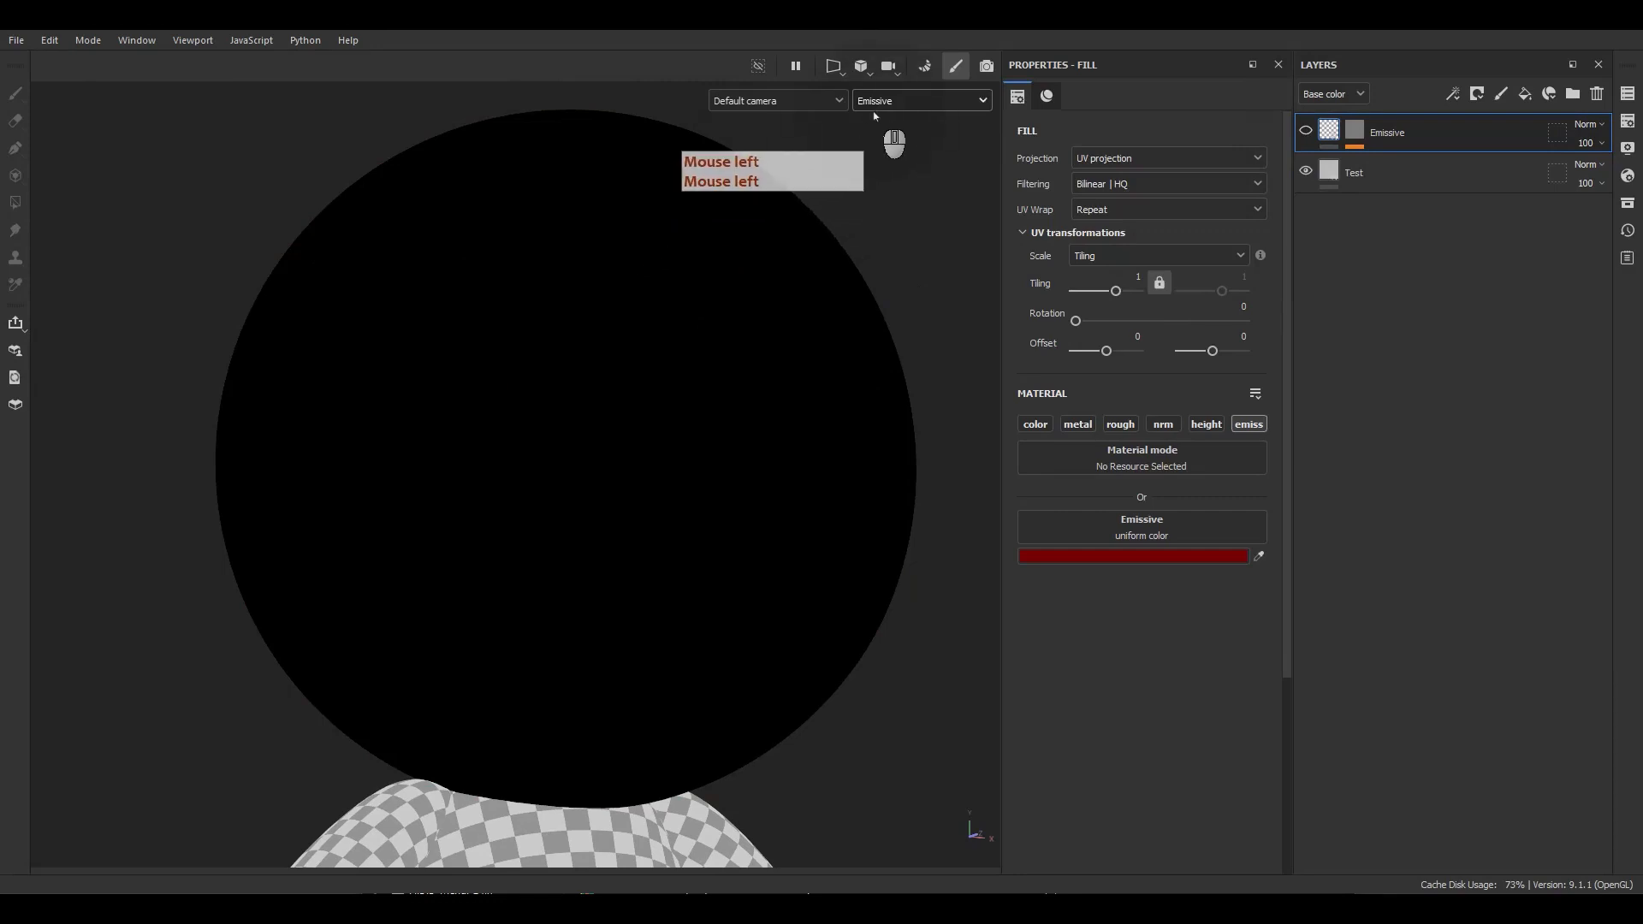
pyautogui.click(1306, 132)
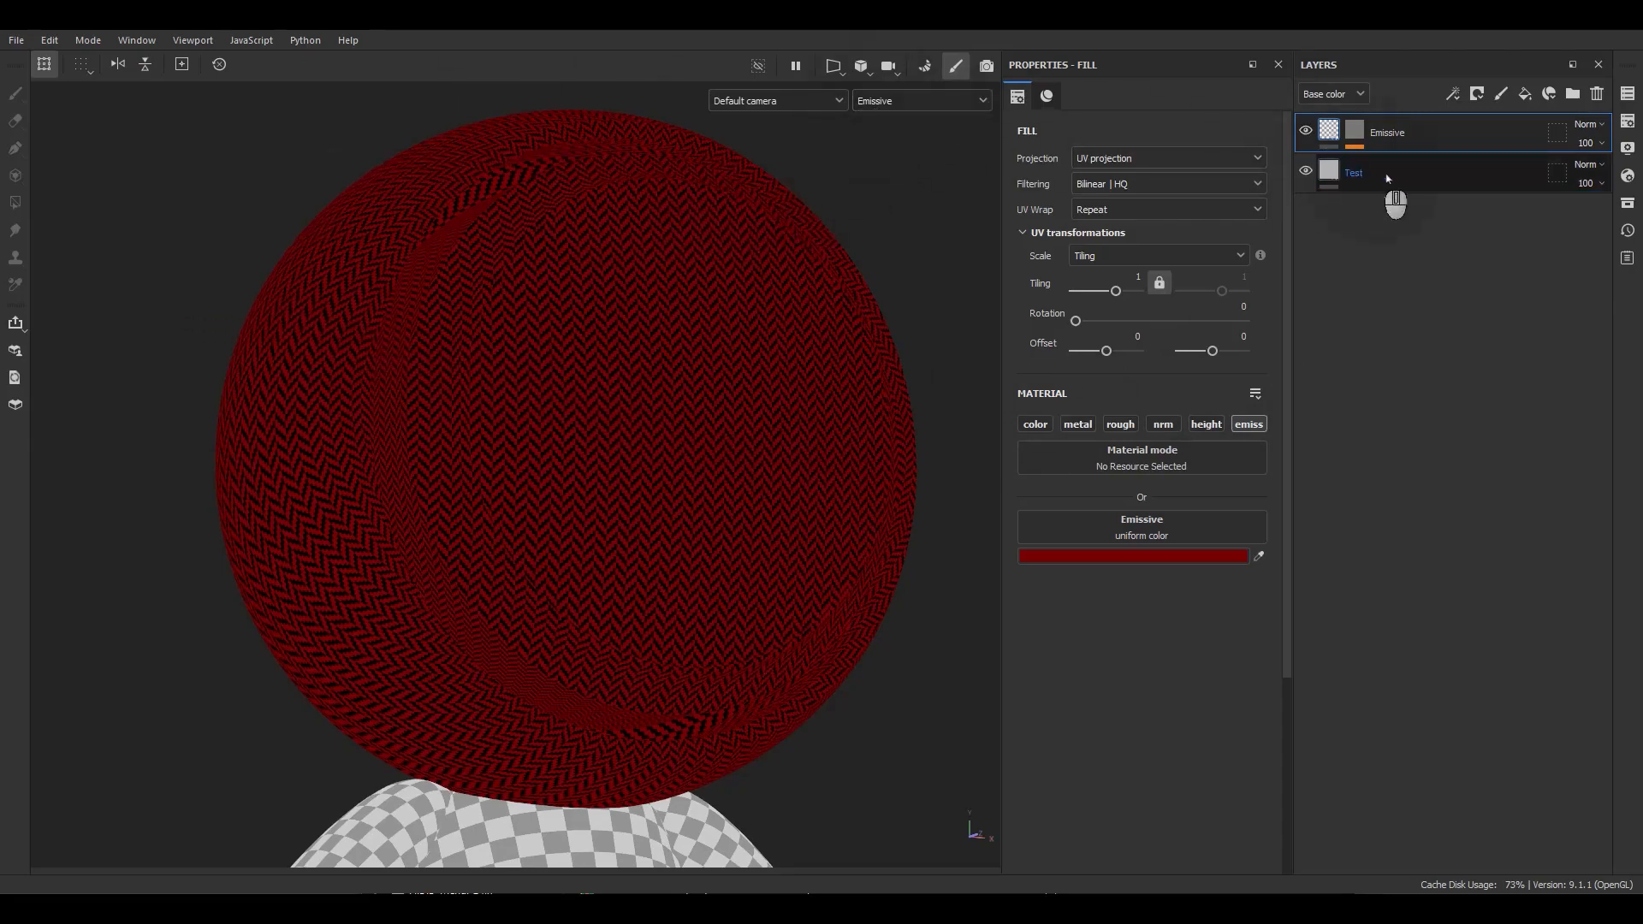
# Change the Emissive layer's emissive color to 7D3737 and close the color picker.
pyautogui.click(1130, 557)
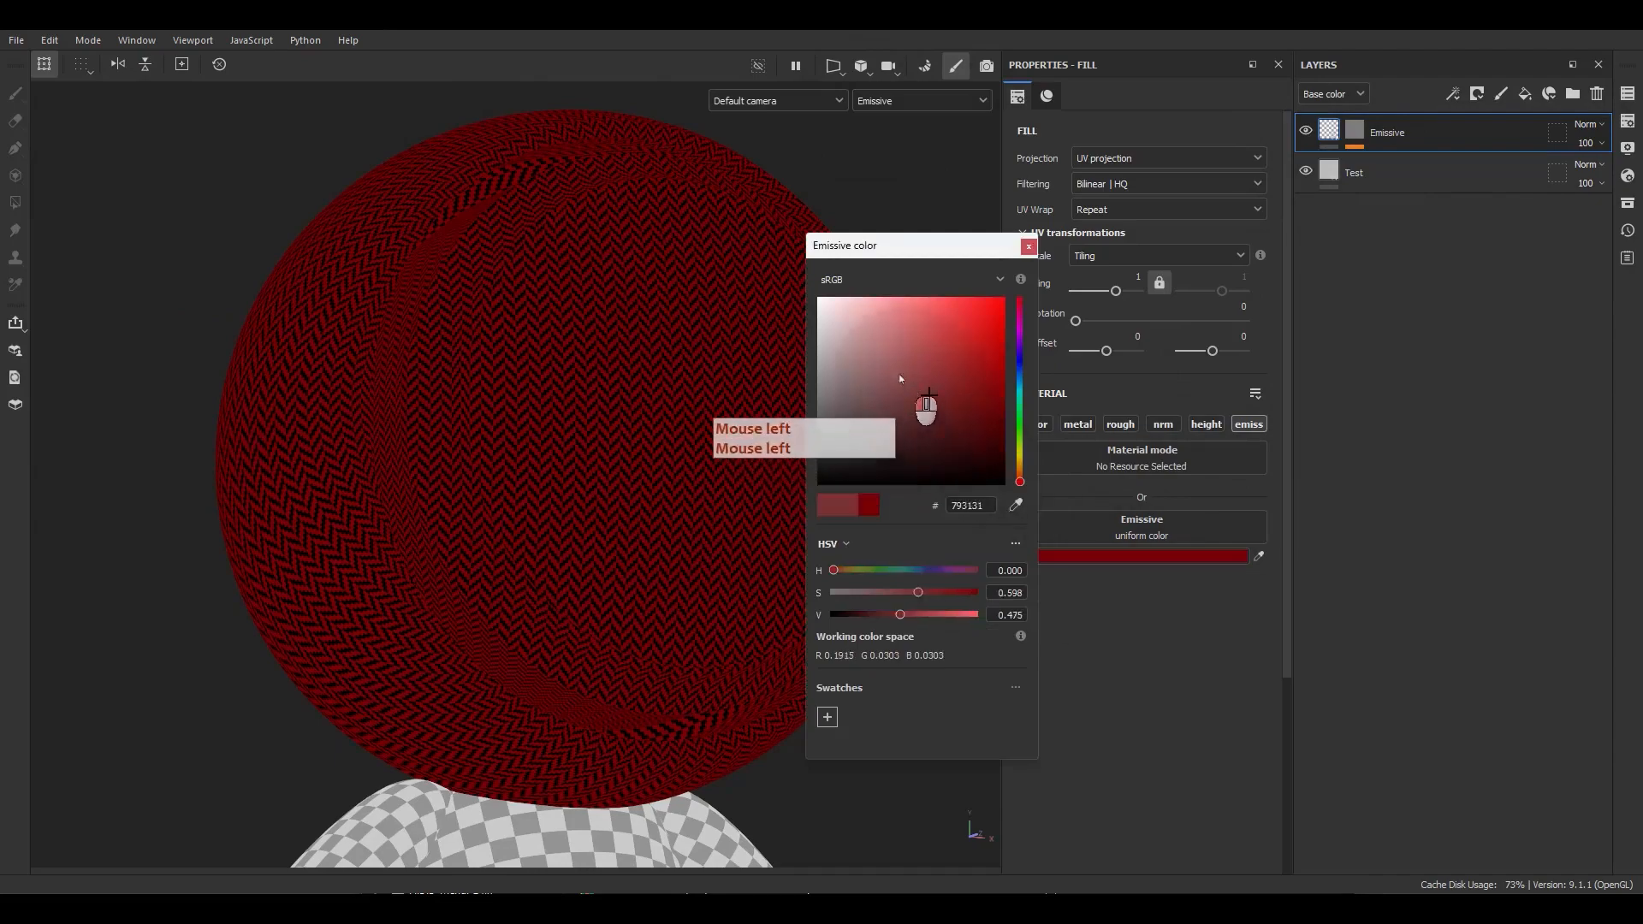
pyautogui.moveTo(894, 380)
pyautogui.mouseDown()
pyautogui.moveTo(914, 316)
pyautogui.moveTo(859, 368)
pyautogui.moveTo(924, 393)
pyautogui.mouseUp()
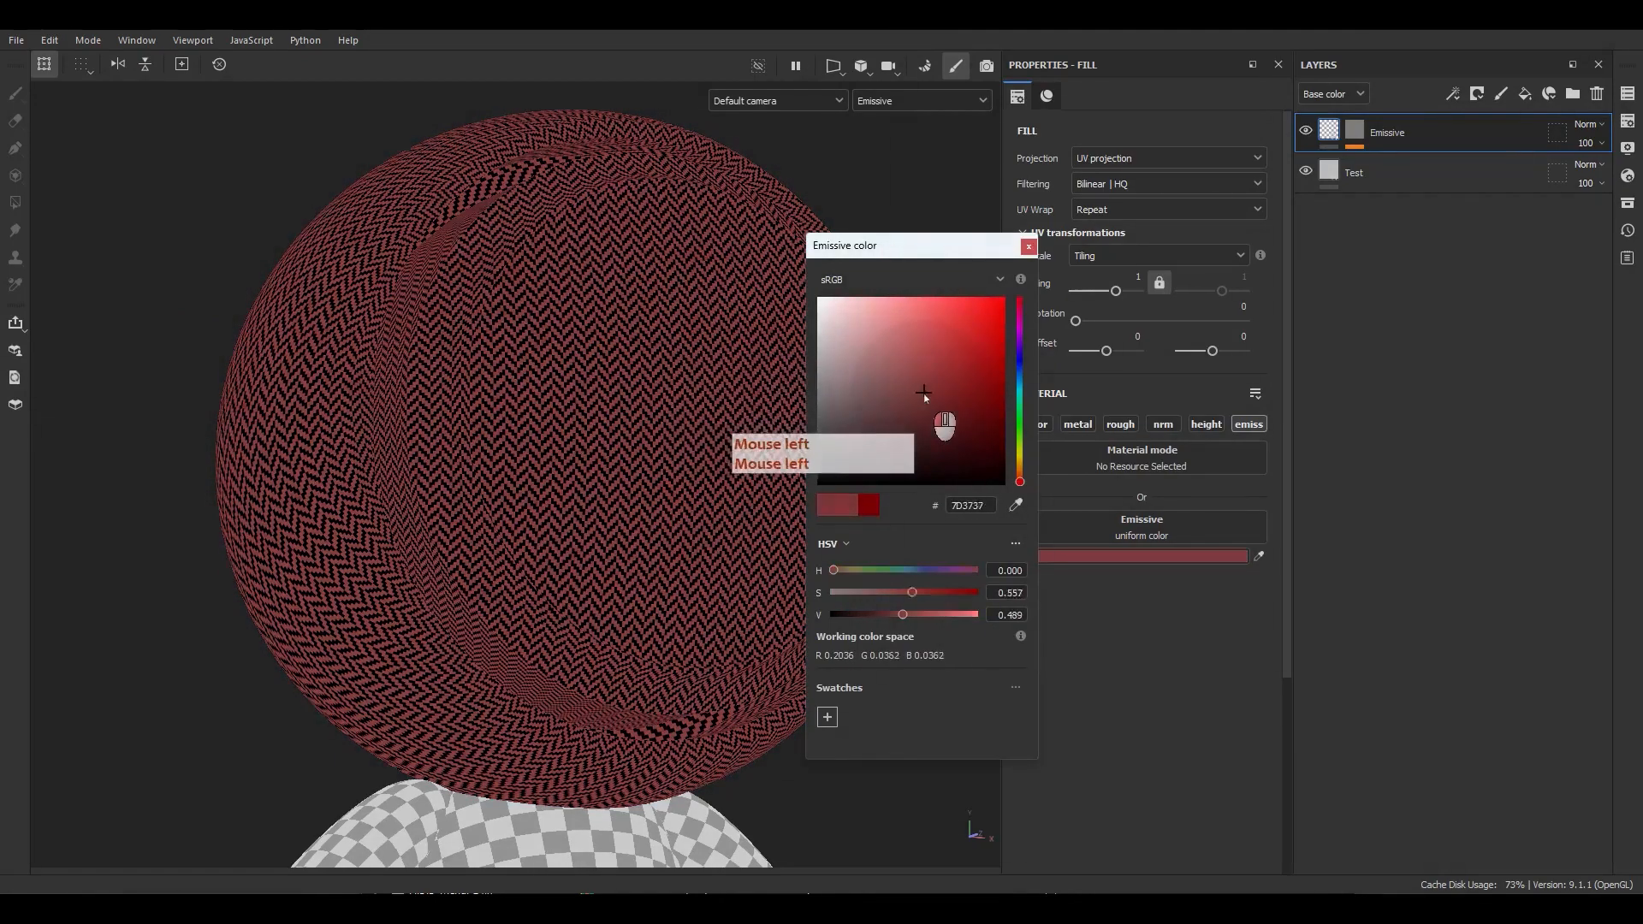
pyautogui.click(1029, 247)
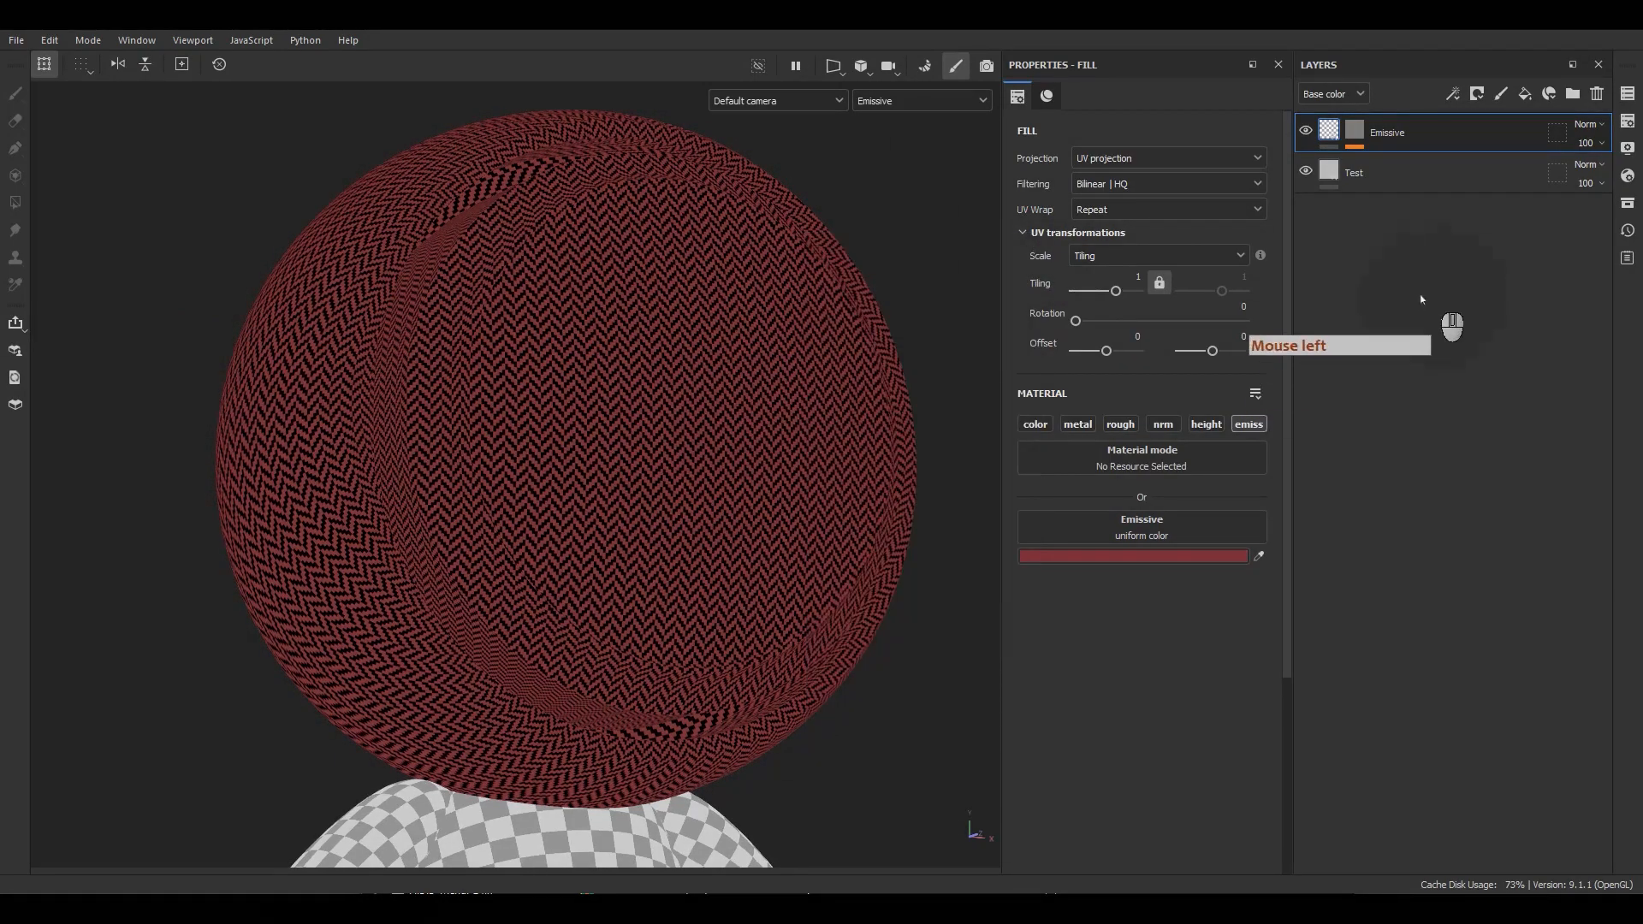
# Switch the viewport back to the full Material display.
pyautogui.click(959, 232)
pyautogui.press('m')
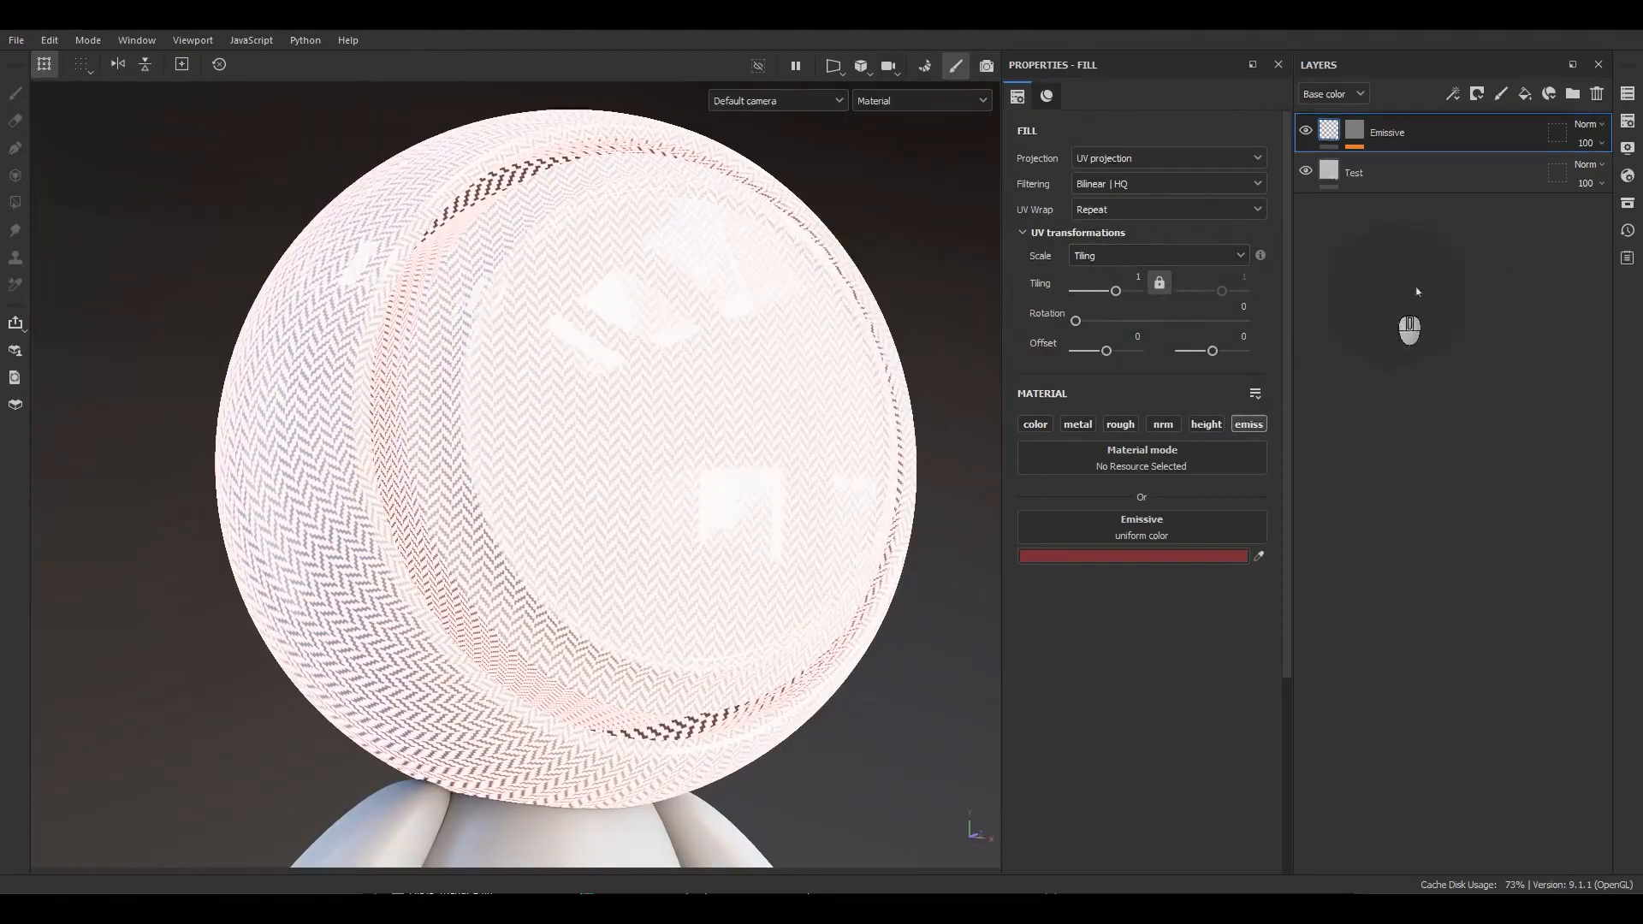
# In the shader settings, set the Emissive intensity to about 8.22 and close the shader settings panel.
pyautogui.click(1628, 176)
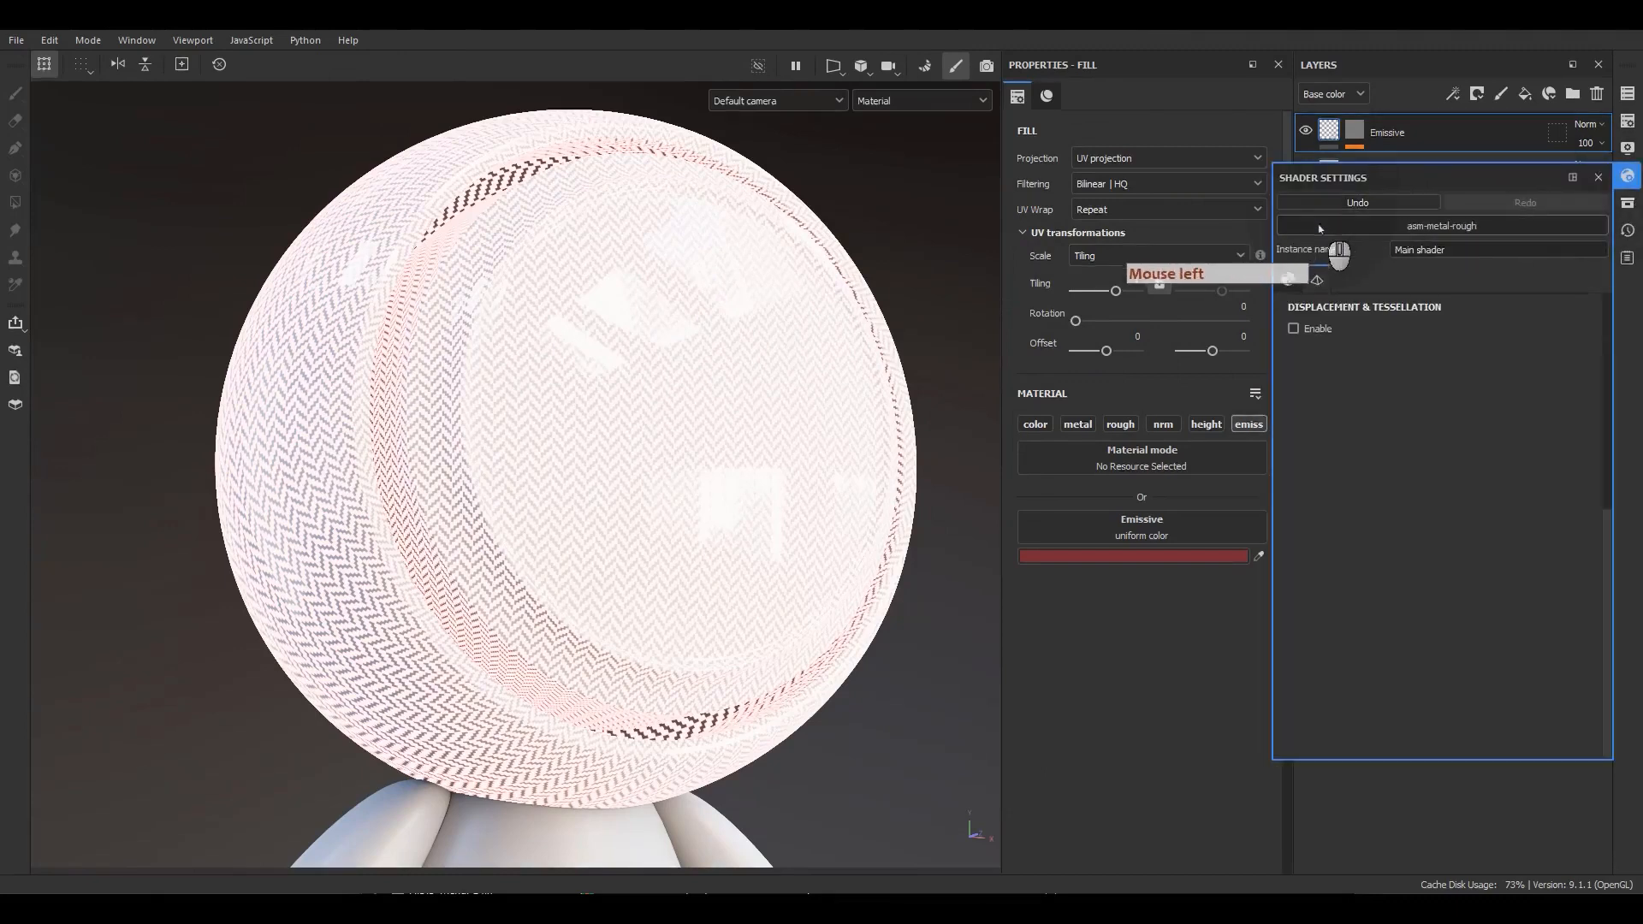
pyautogui.click(1358, 288)
pyautogui.click(1279, 282)
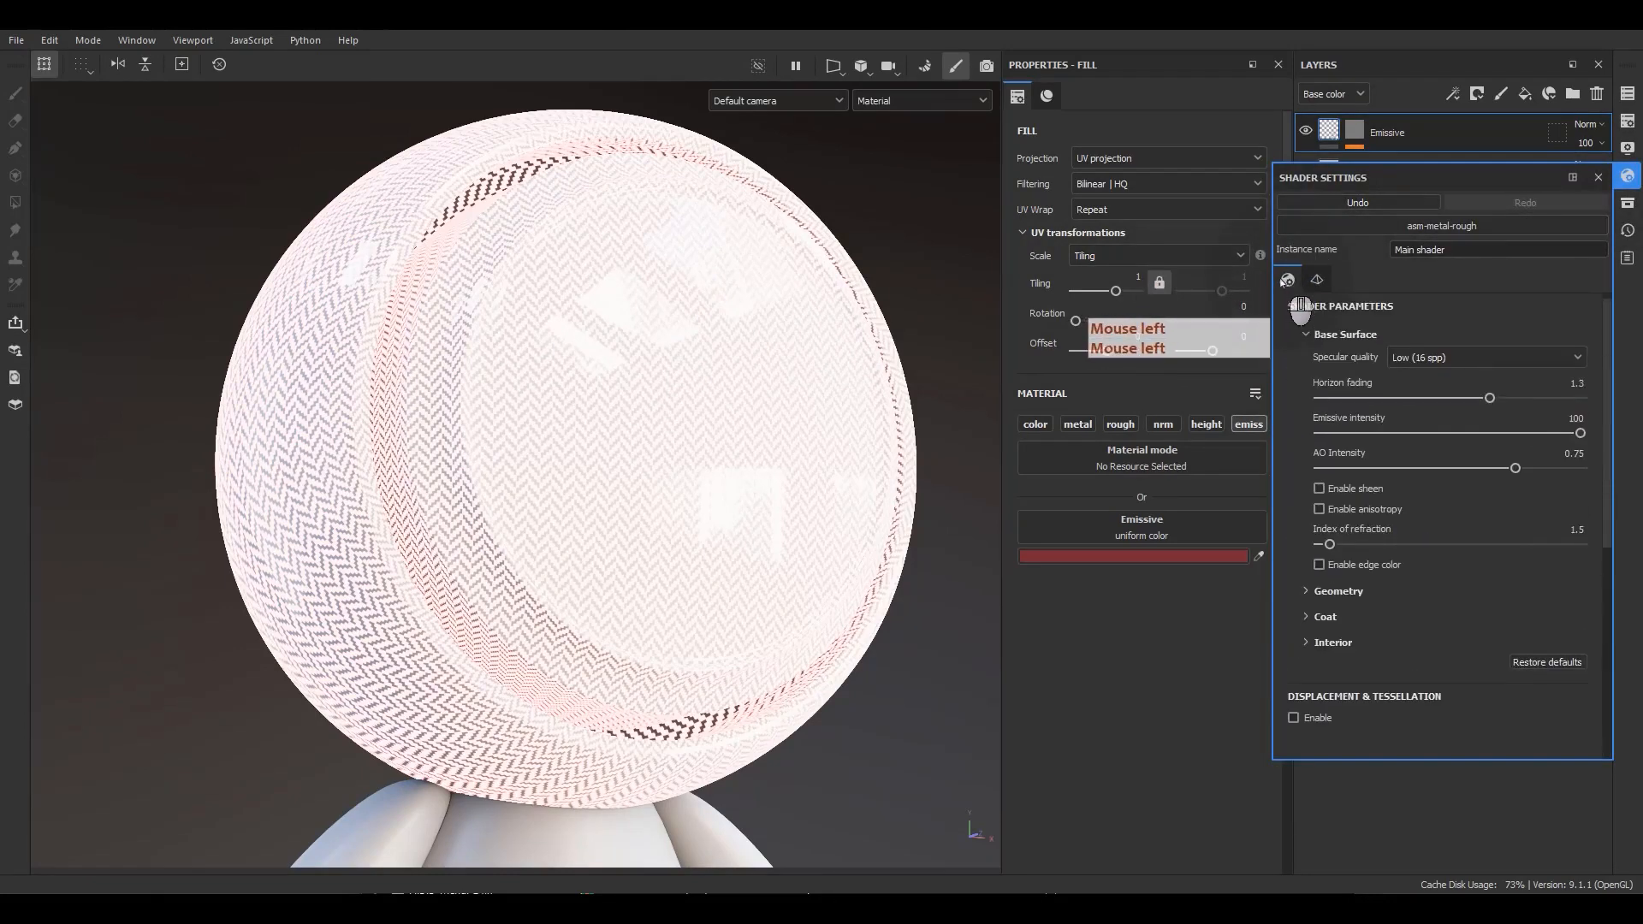
pyautogui.click(1575, 419)
pyautogui.write('1')
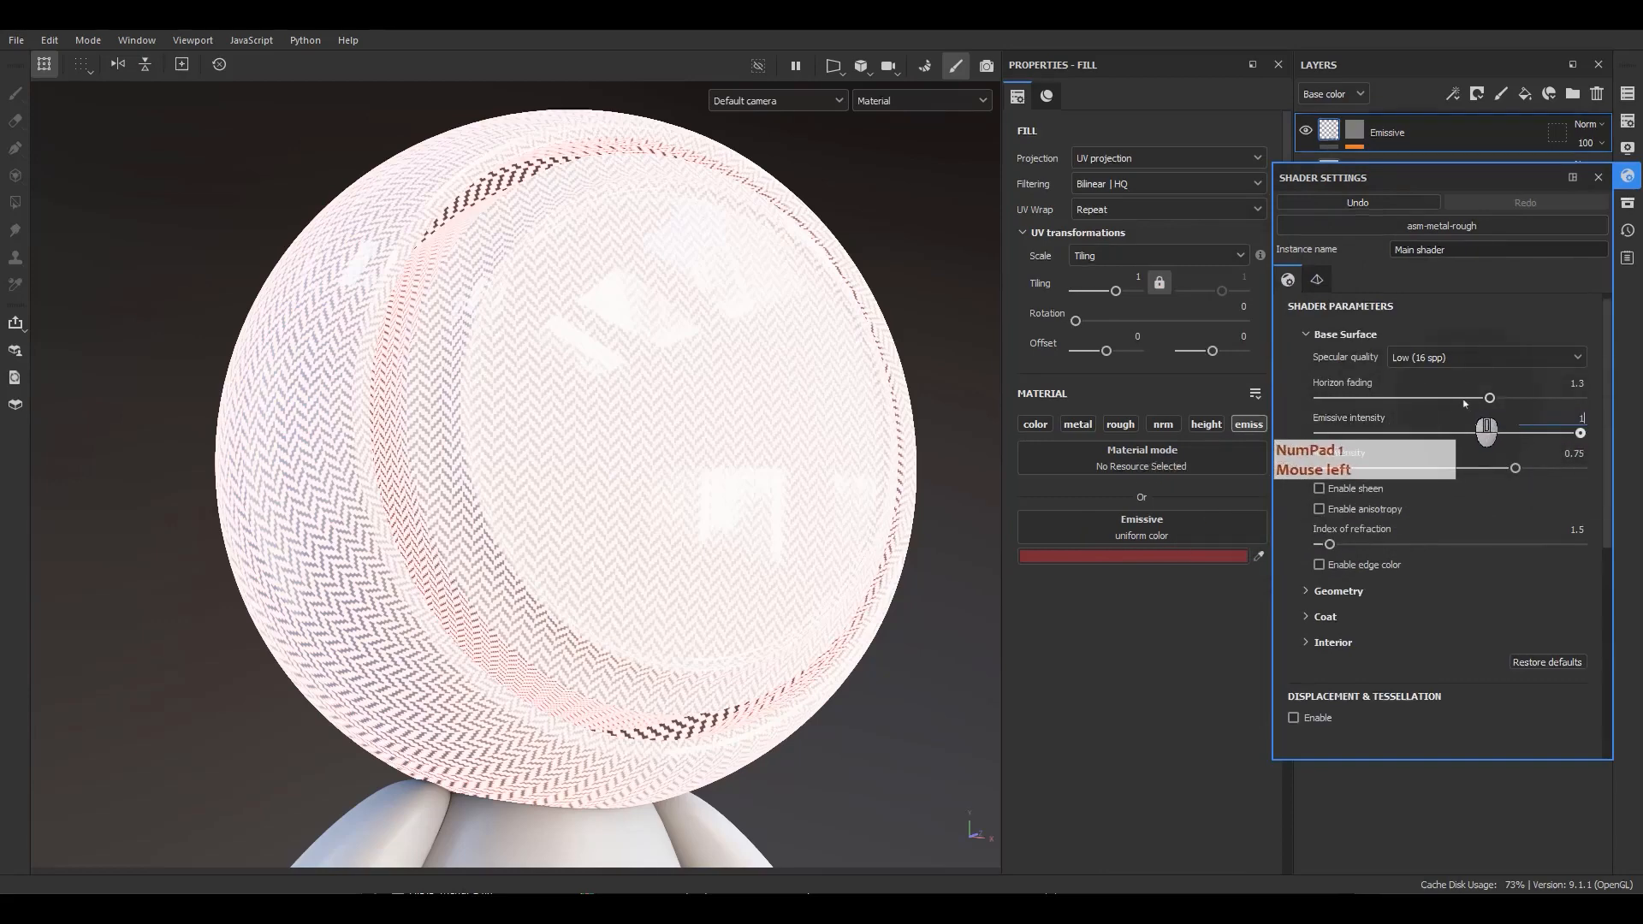
pyautogui.press('Return')
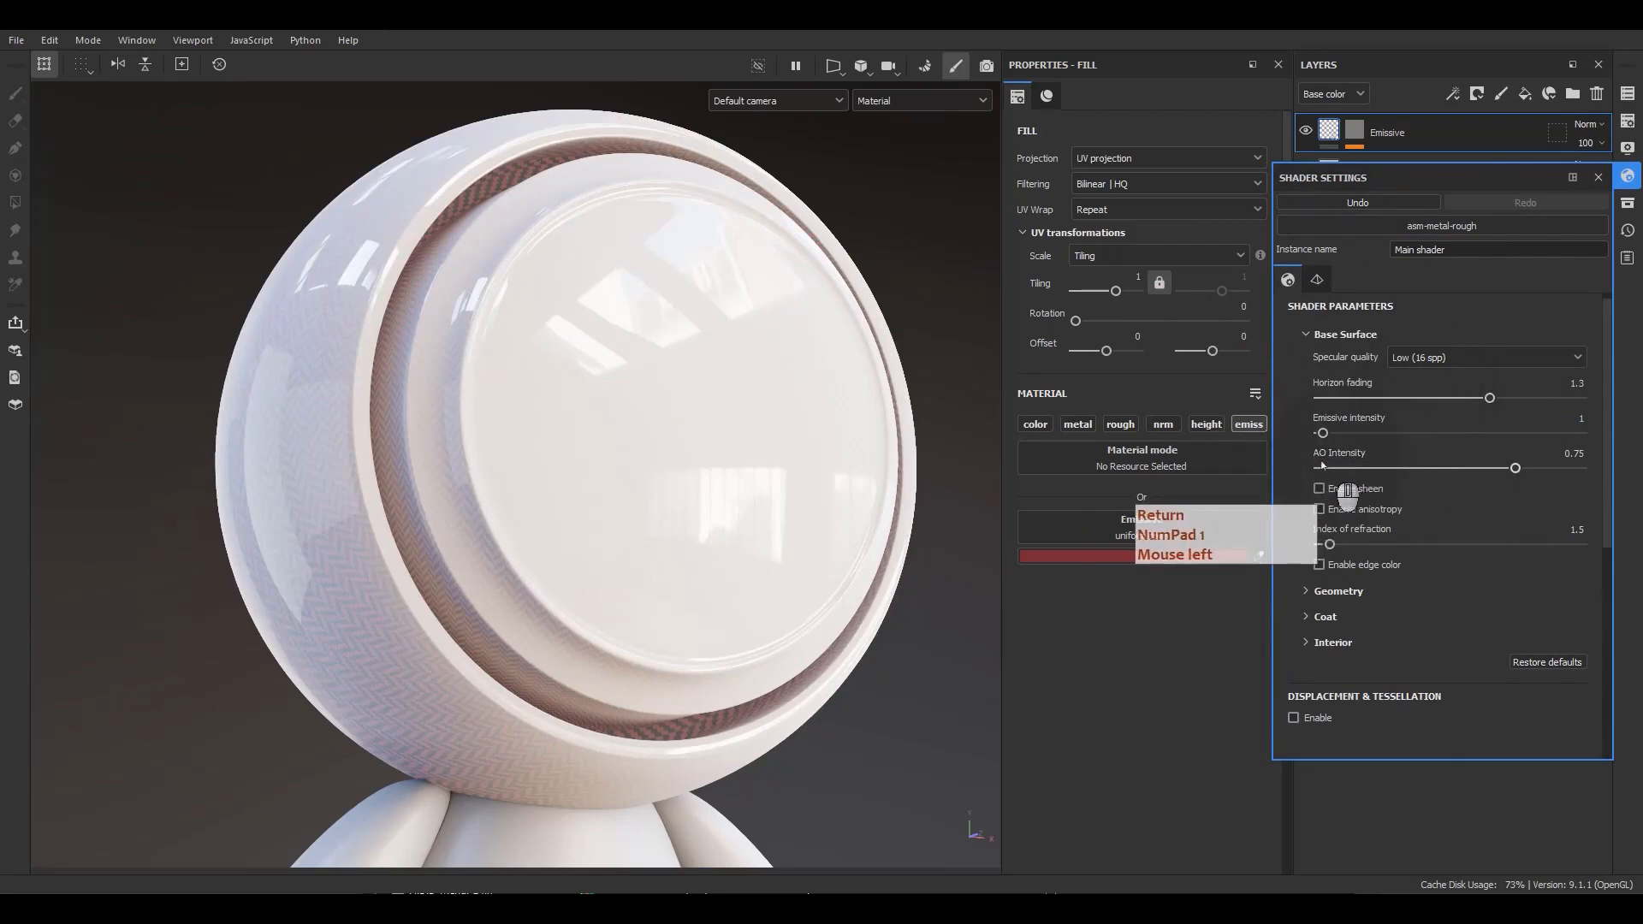
pyautogui.moveTo(1323, 433)
pyautogui.mouseDown()
pyautogui.moveTo(1481, 438)
pyautogui.moveTo(1241, 438)
pyautogui.moveTo(1481, 438)
pyautogui.moveTo(1318, 436)
pyautogui.moveTo(1342, 437)
pyautogui.mouseUp()
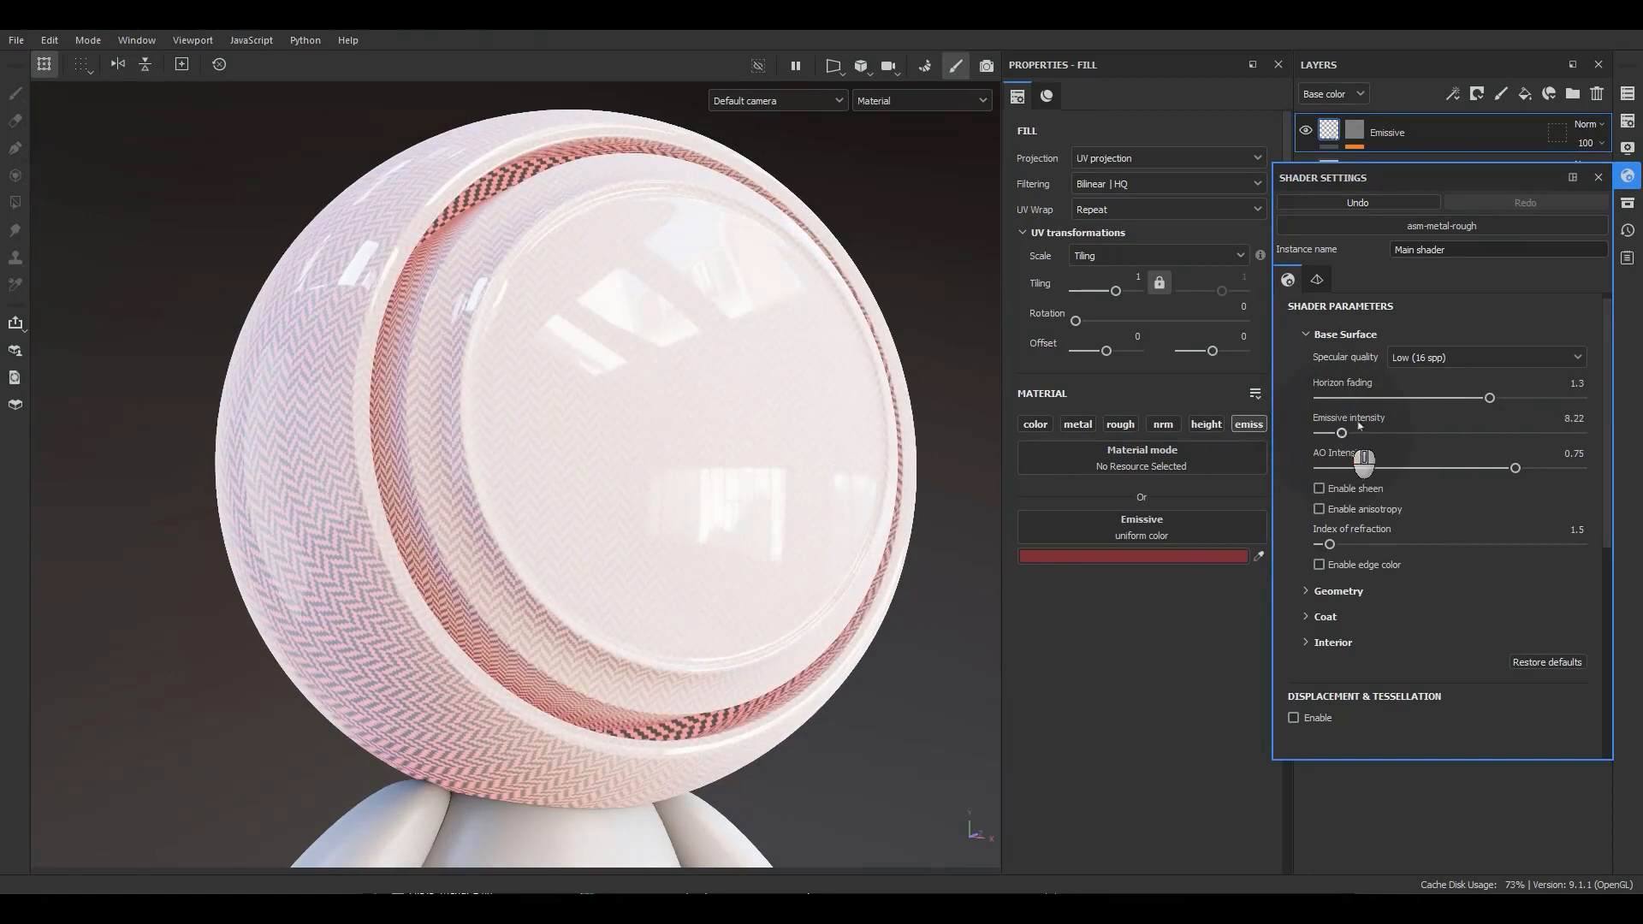
pyautogui.click(1598, 177)
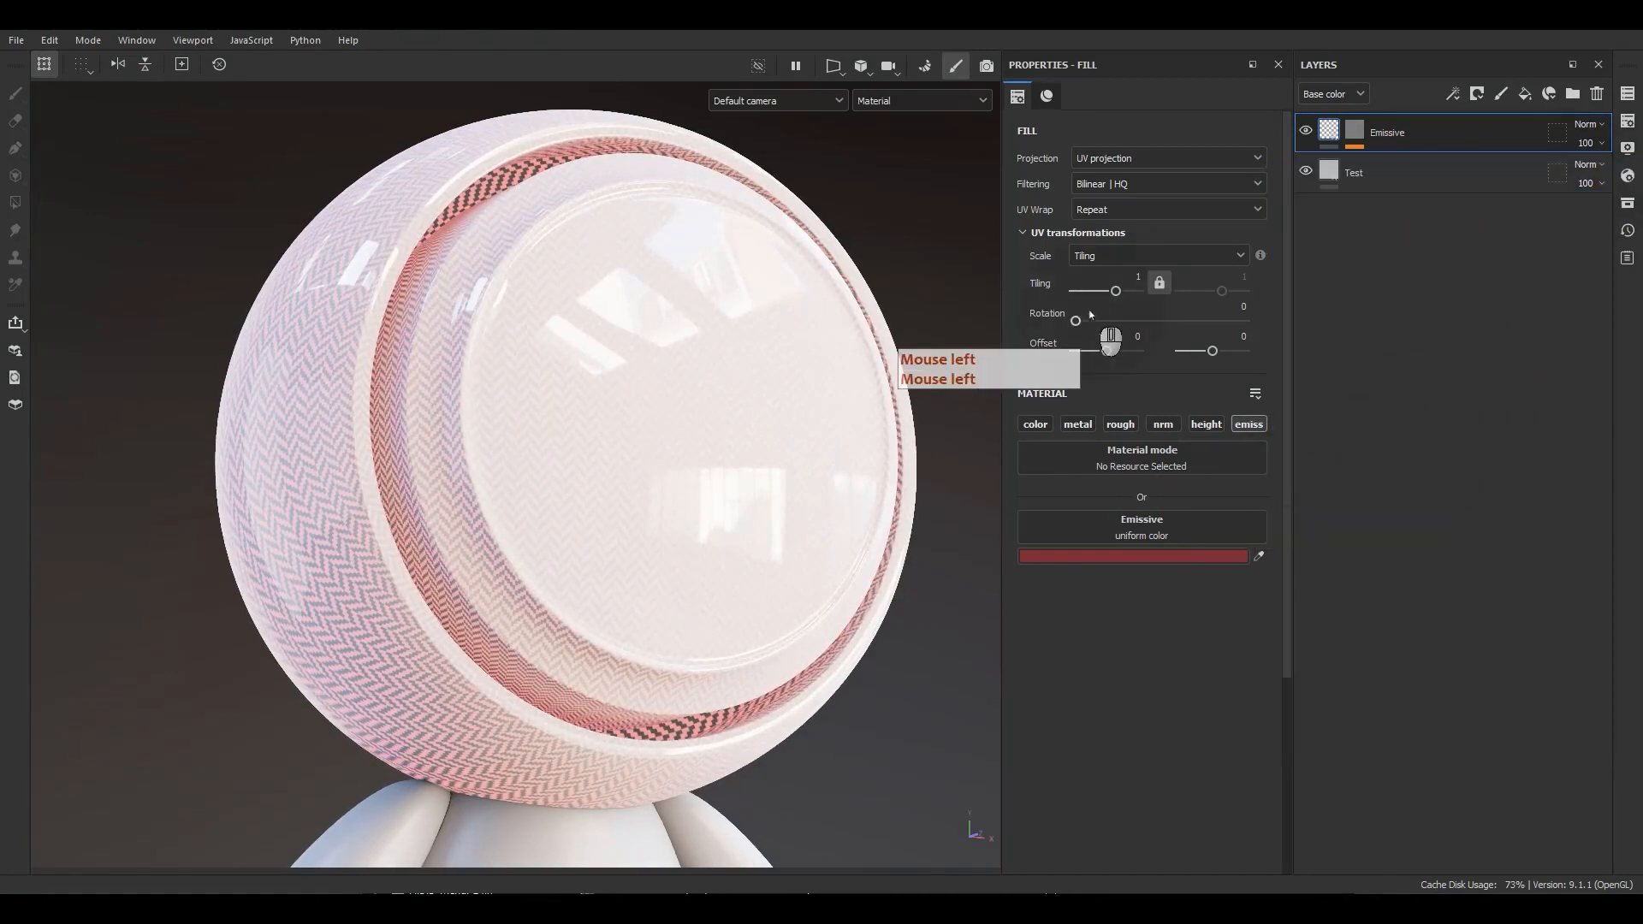